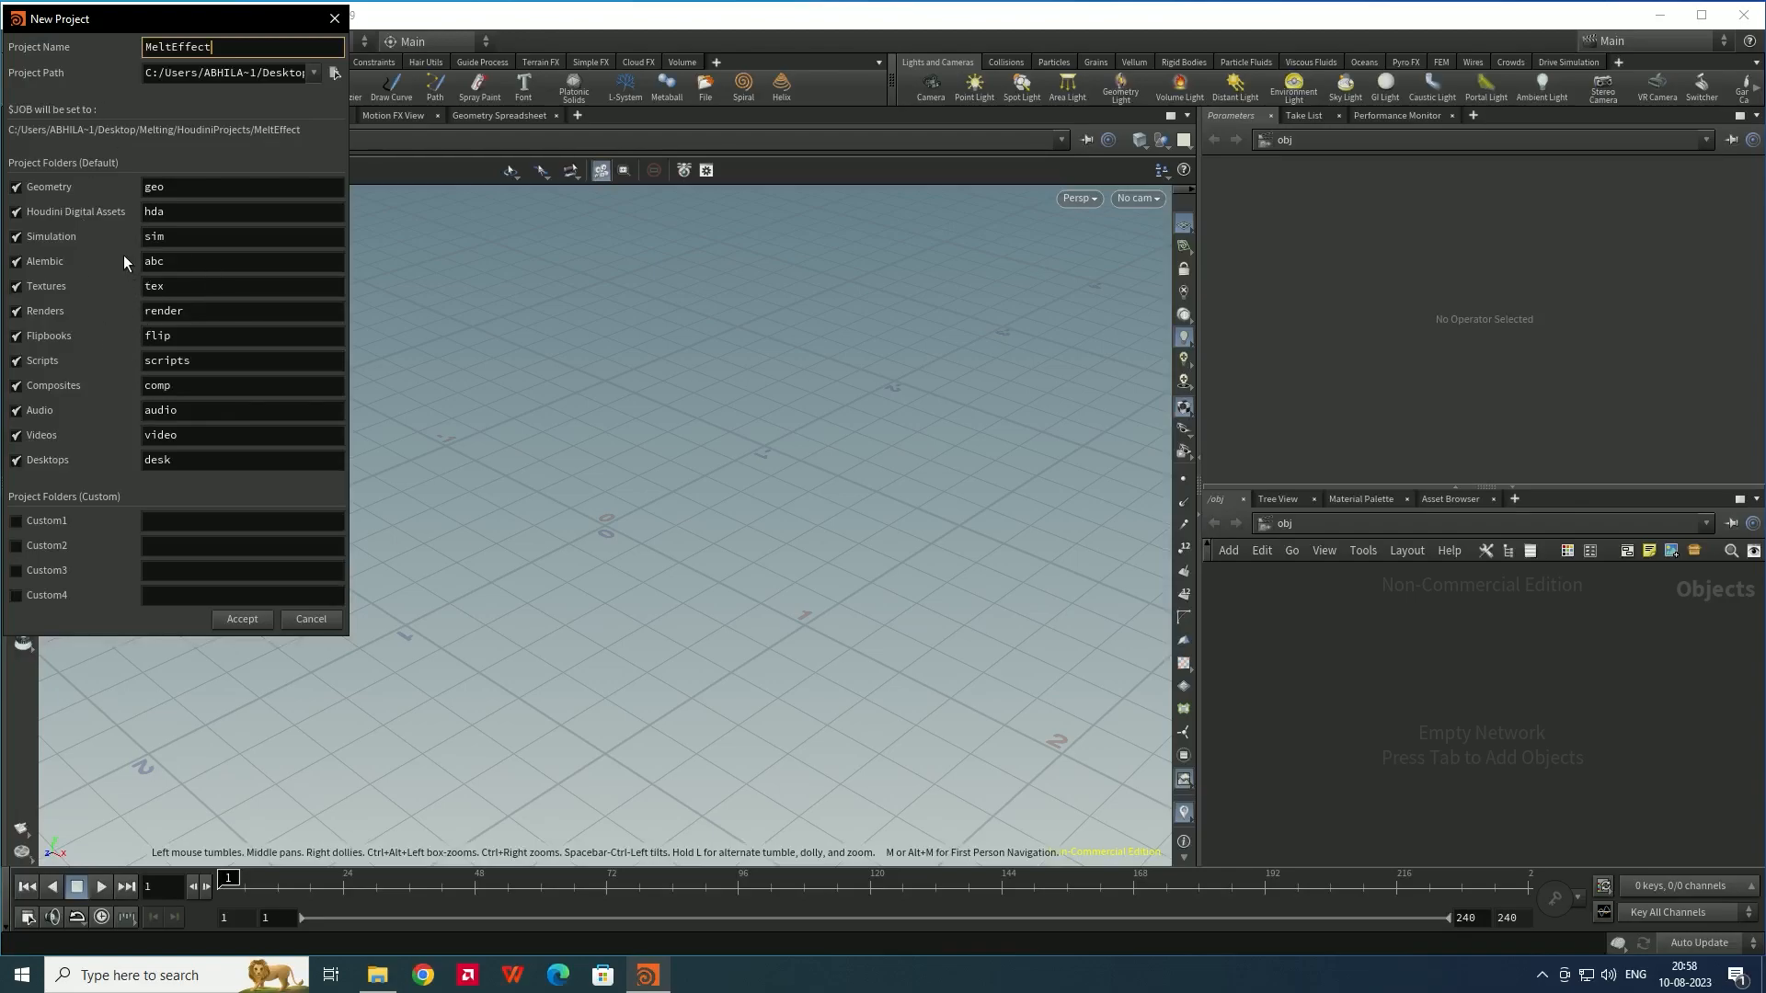
Create the MeltEffect project with its default folders and save the scene file in it as Melt
{"action": "left_click", "coordinate": [232, 616]}
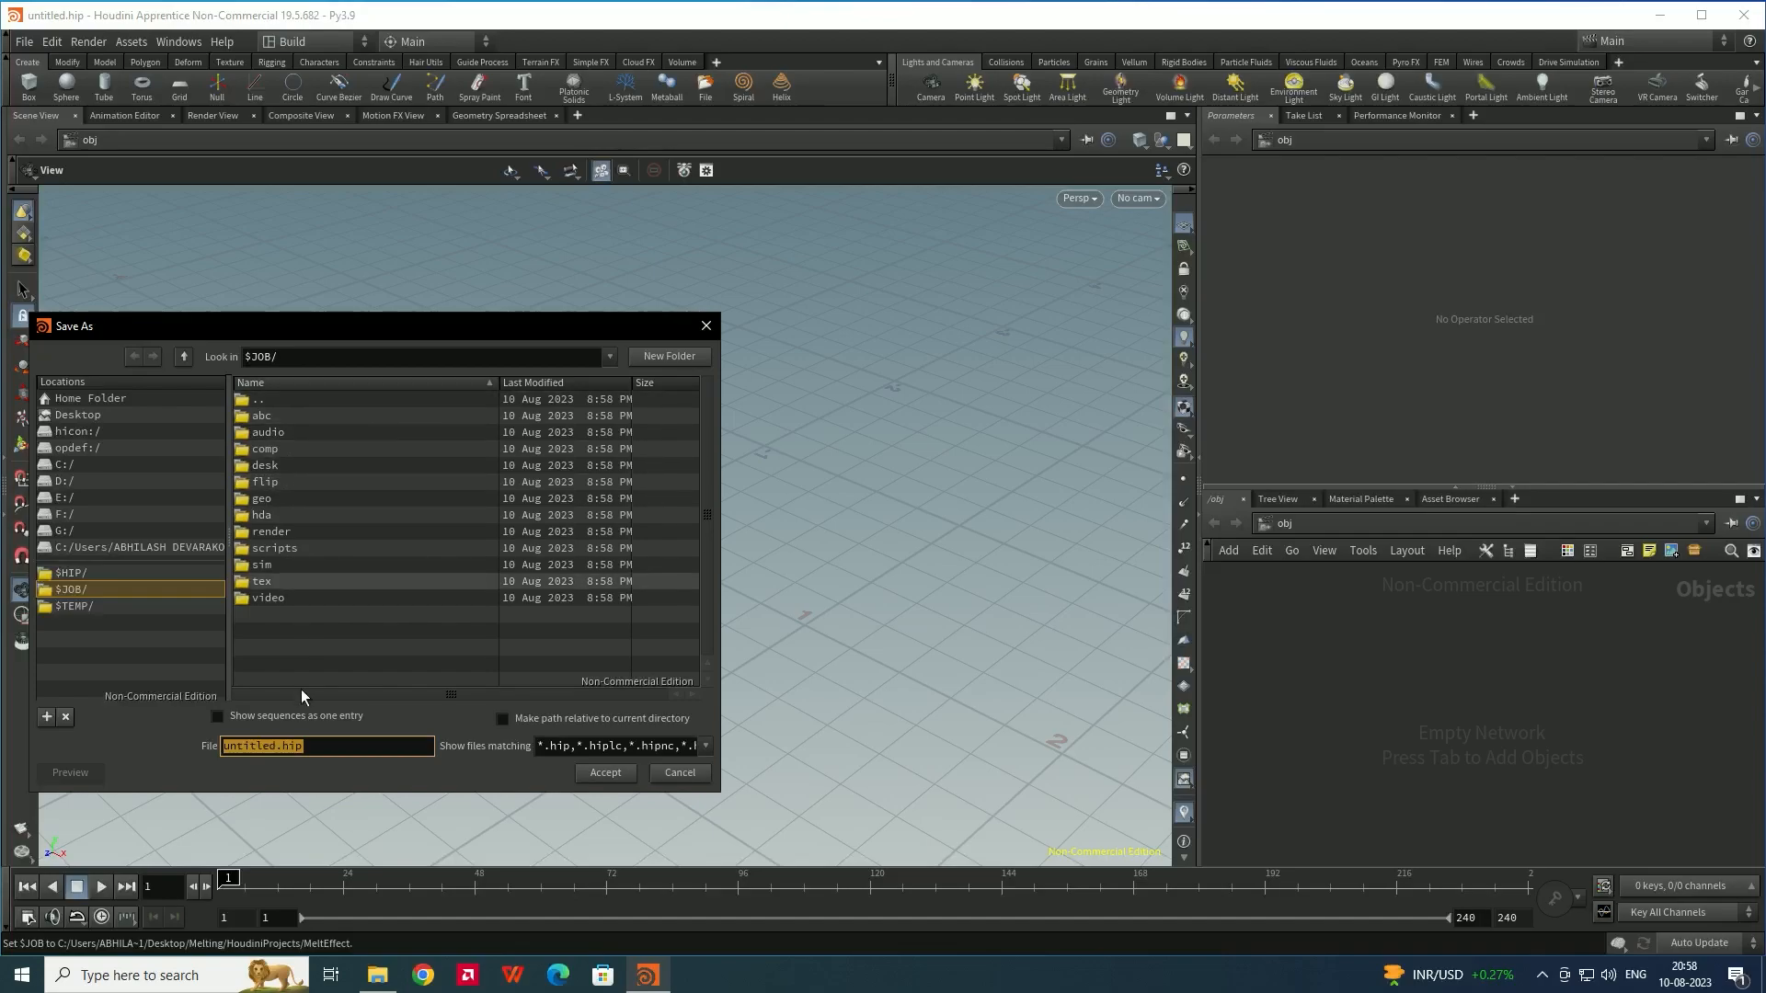
{"action": "type", "text": "Melt"}
{"action": "key", "text": "Return"}
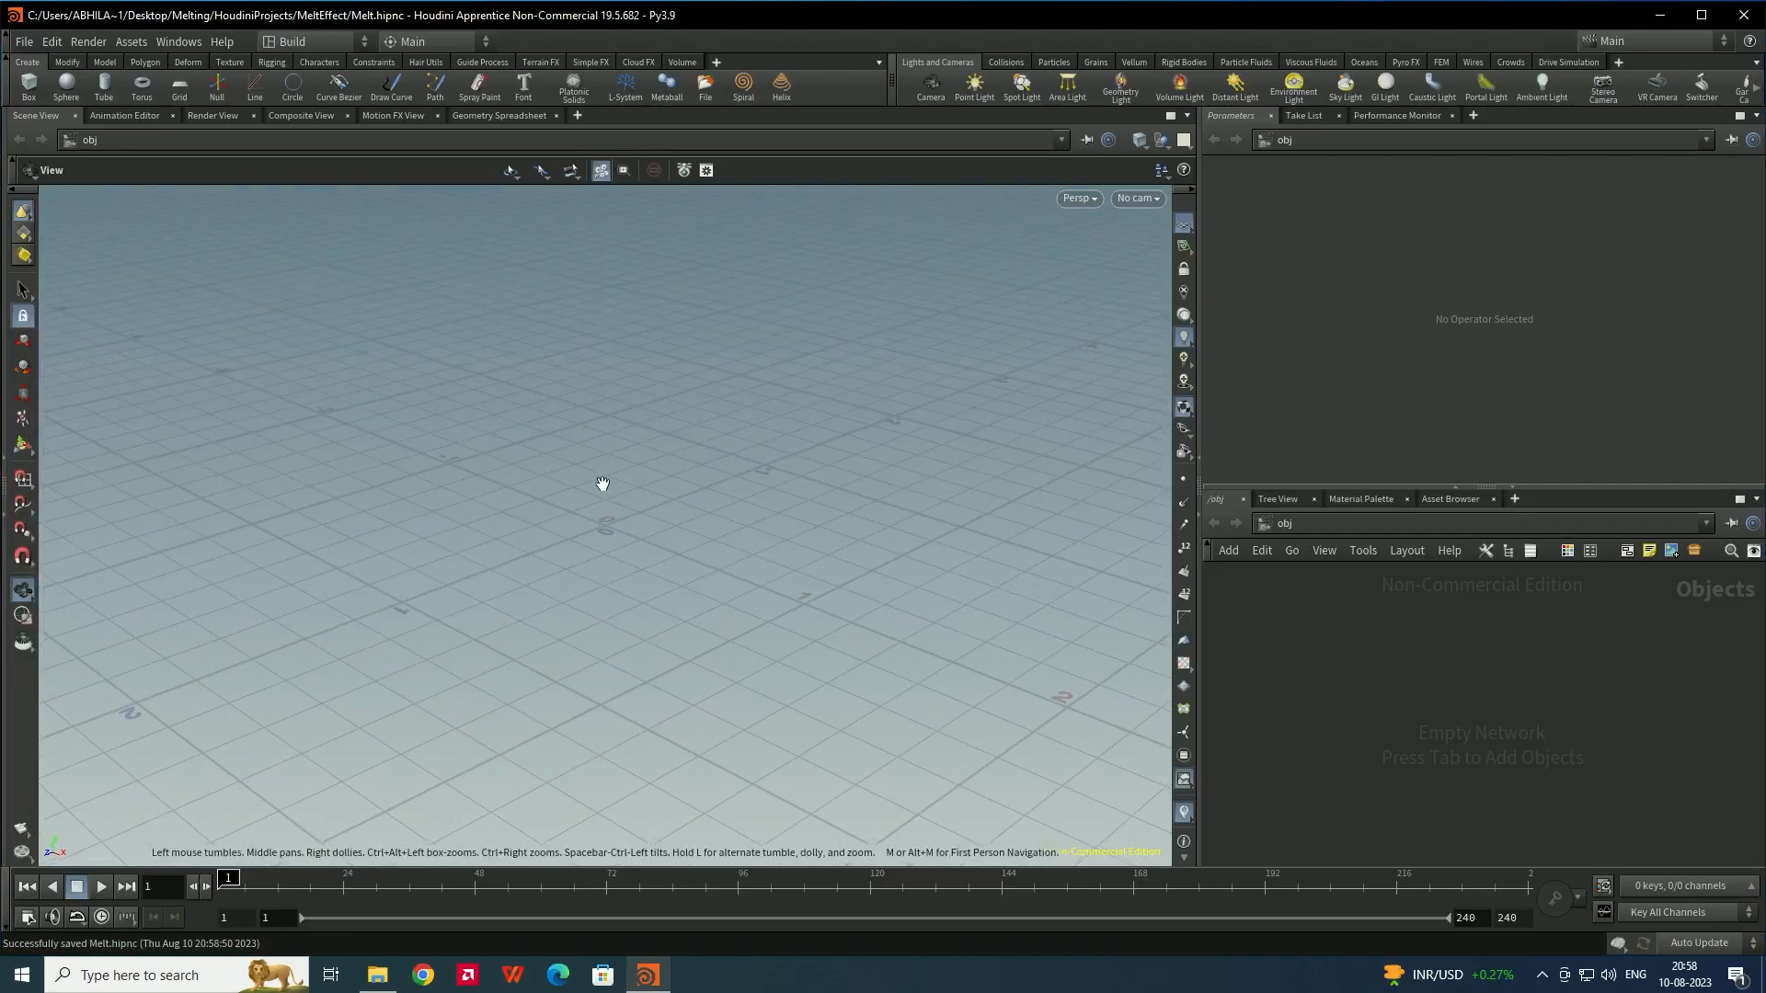
Add a Geometry object to the empty object network
{"action": "left_click_drag", "start_coordinate": [642, 490], "coordinate": [638, 493]}
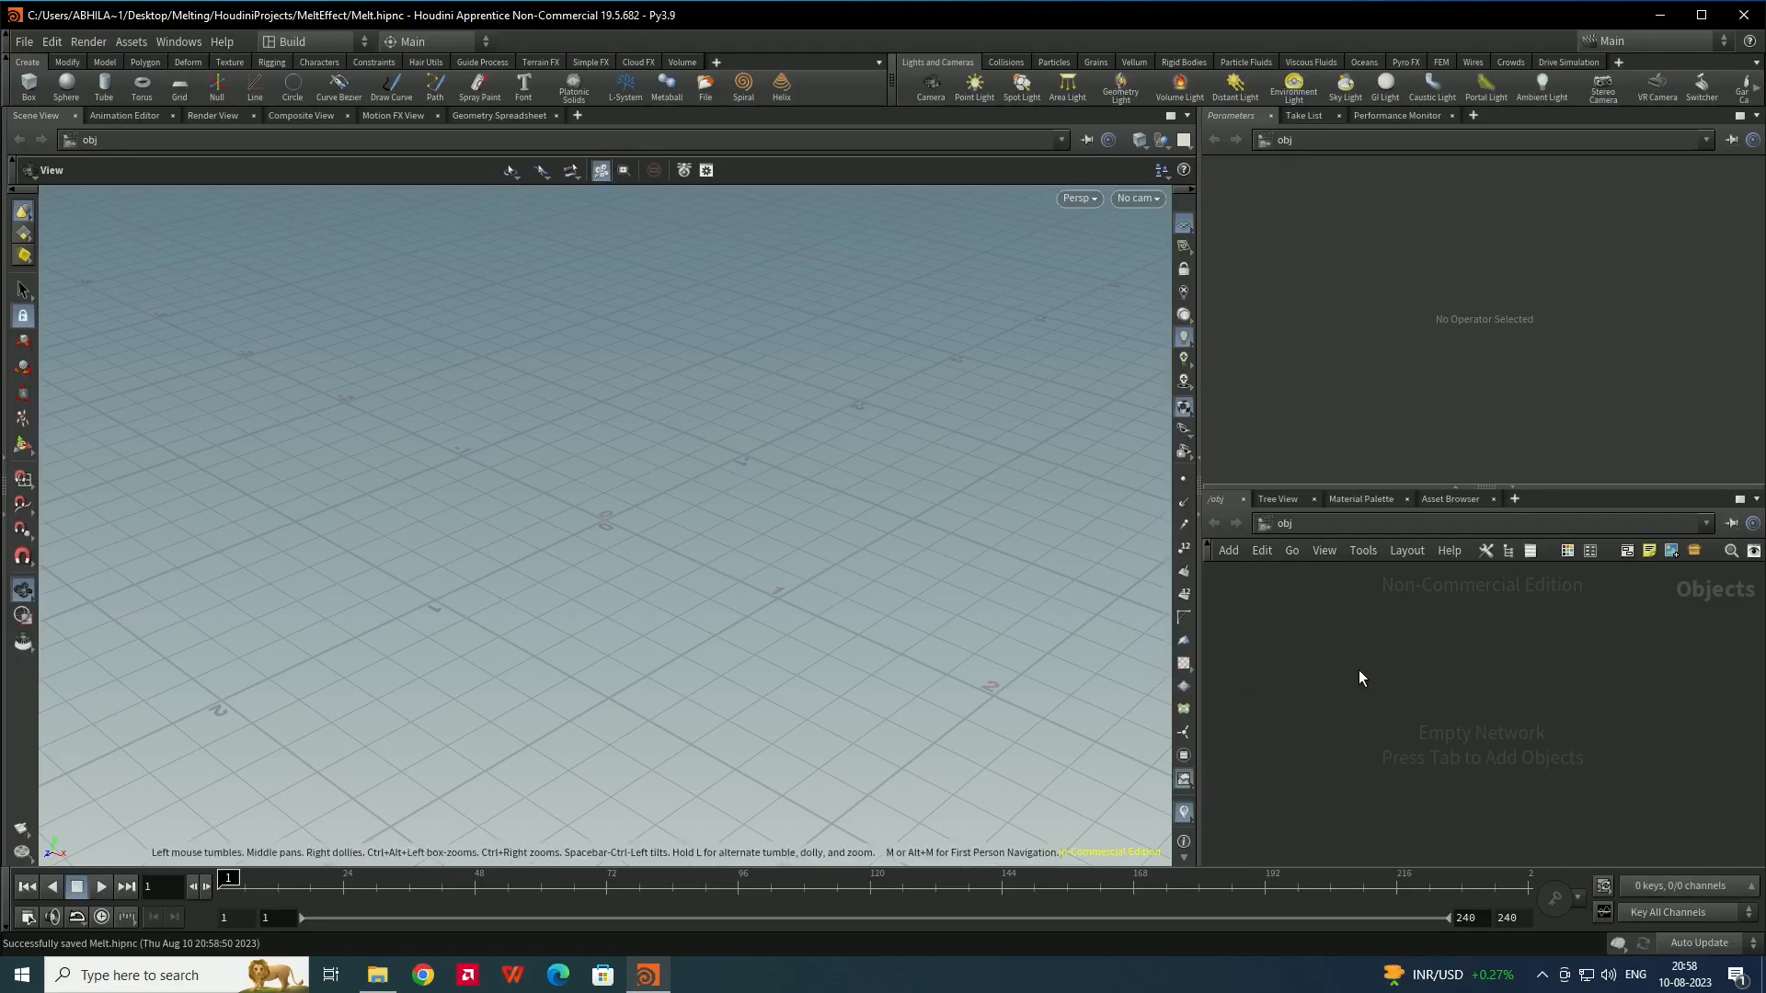
{"action": "key", "text": "Tab"}
{"action": "type", "text": "g"}
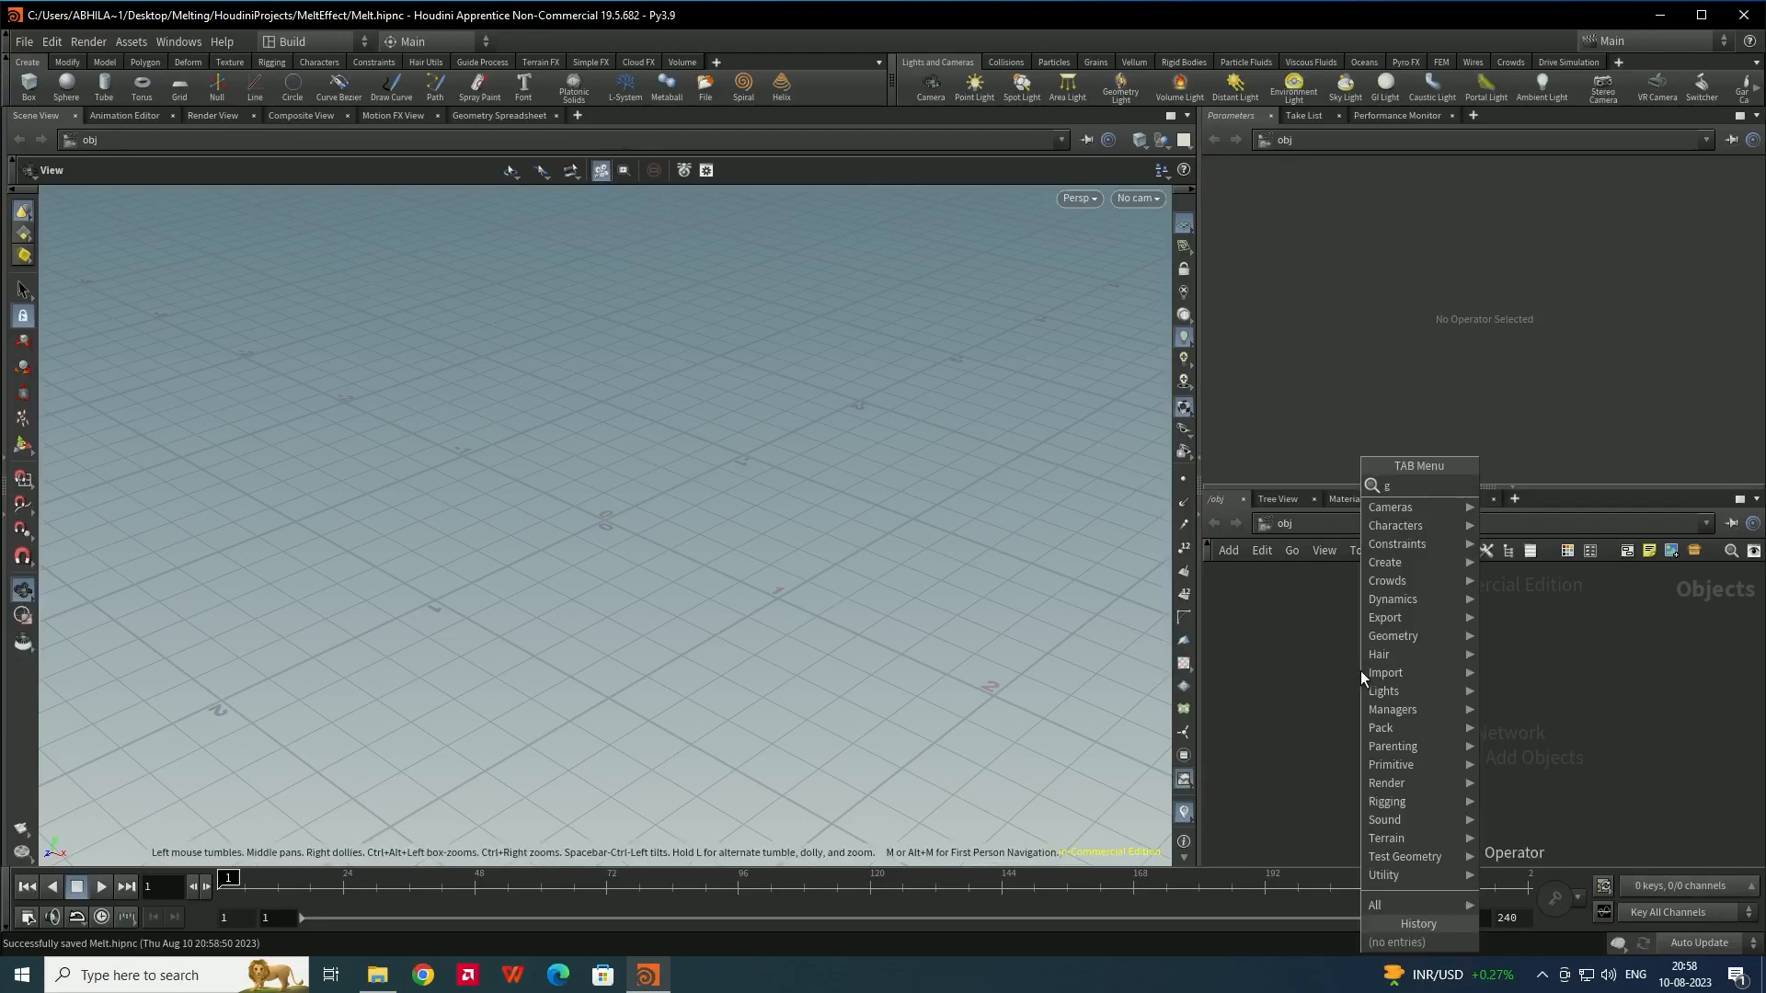
{"action": "key", "text": "Return"}
{"action": "left_click", "coordinate": [1365, 666]}
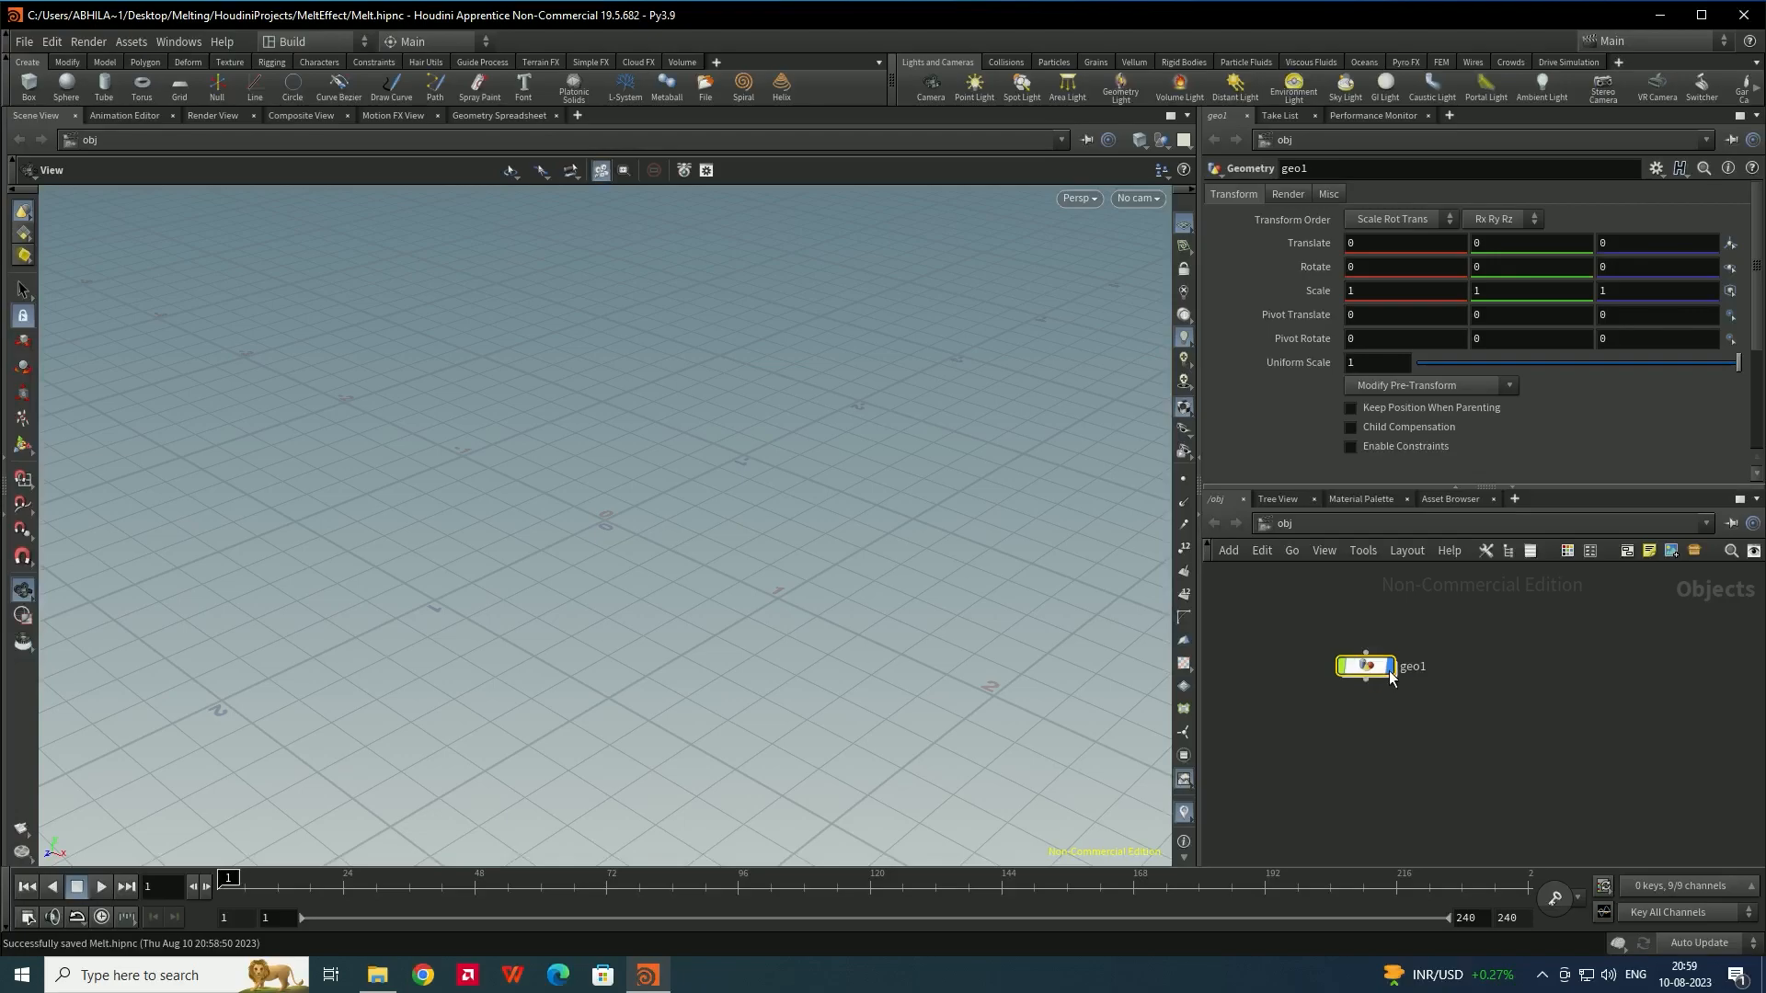
Go inside the geometry object and place a Cube node in its network
{"action": "double_click", "coordinate": [1366, 668]}
{"action": "key", "text": "Tab"}
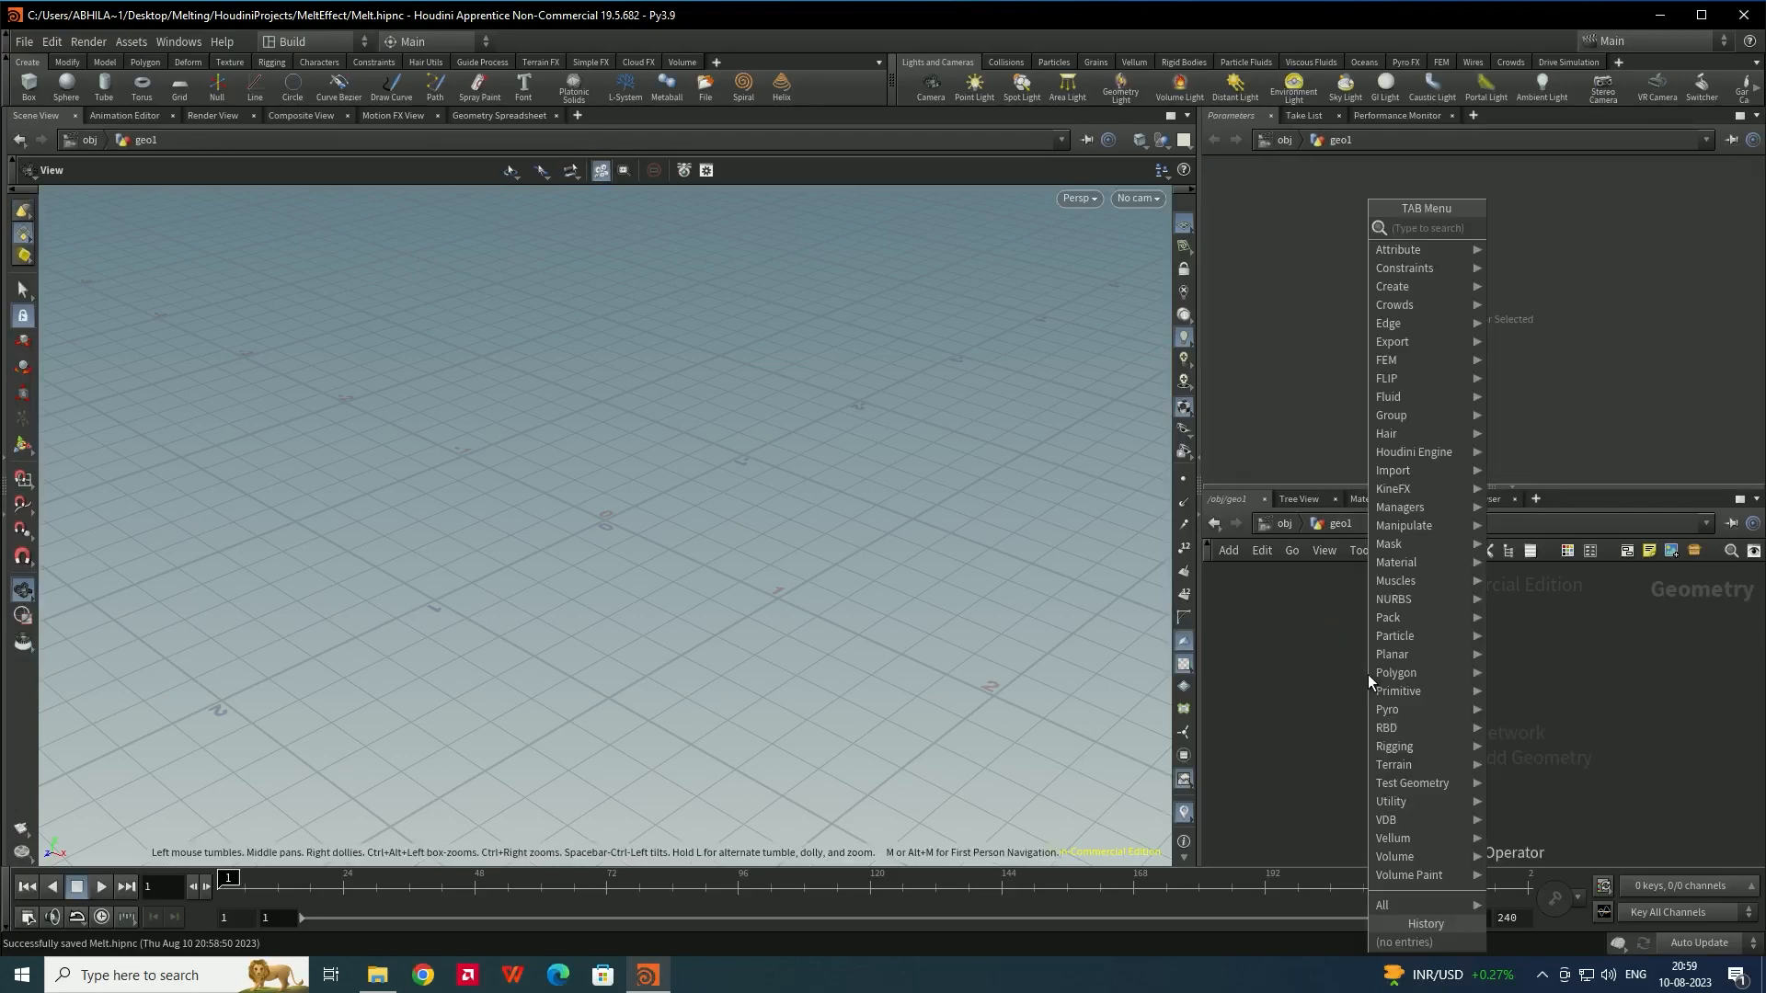
{"action": "type", "text": "cub"}
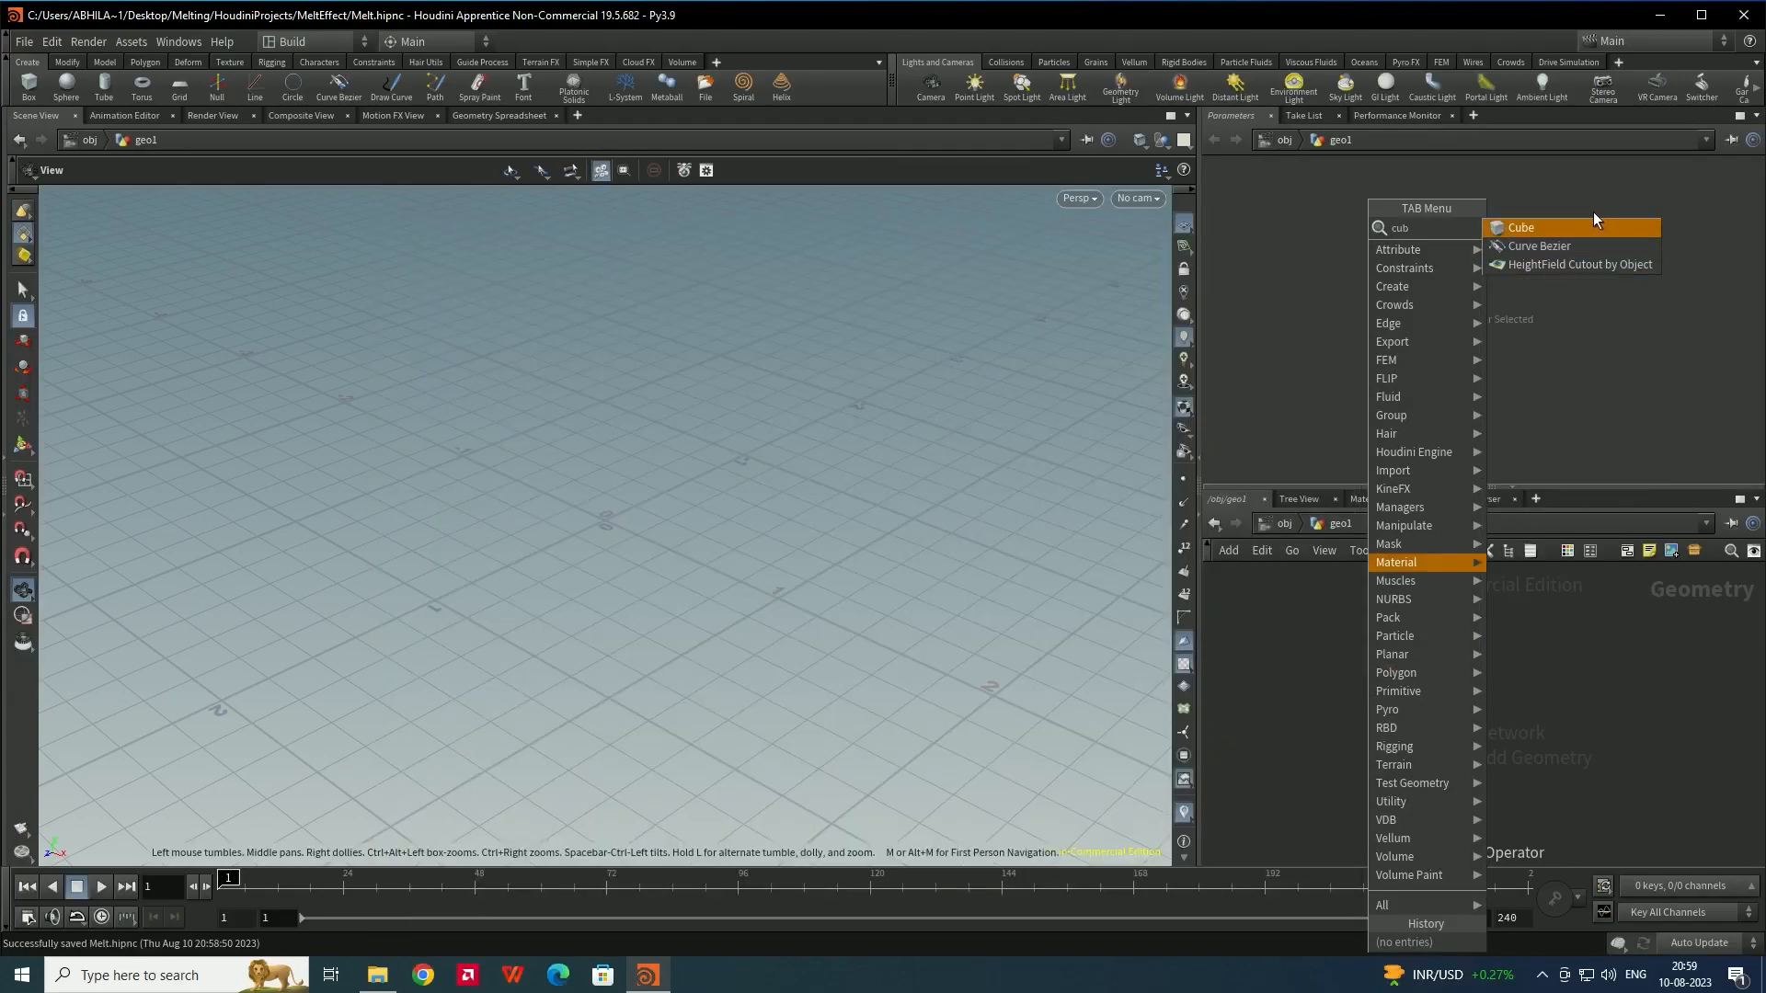
{"action": "left_click", "coordinate": [1531, 229]}
{"action": "left_click", "coordinate": [1399, 692]}
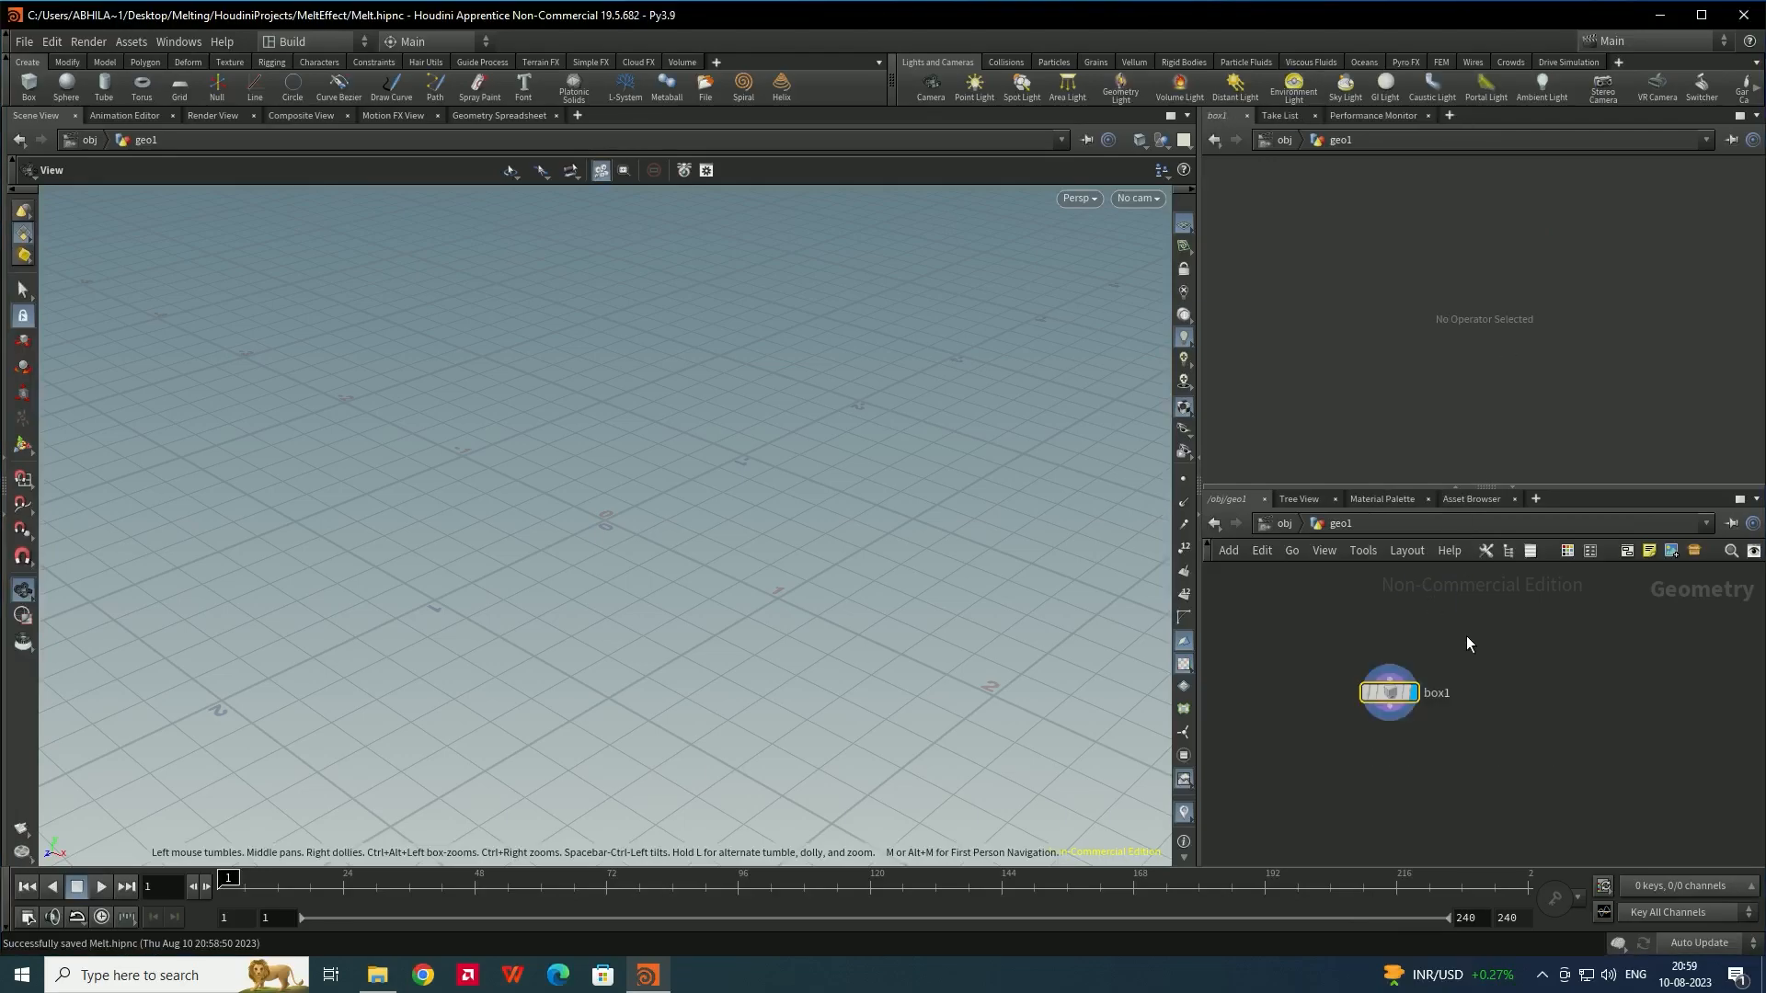
Return to the object level and rename the geometry object to Meltobject
{"action": "left_click", "coordinate": [1215, 525]}
{"action": "double_click", "coordinate": [1421, 666]}
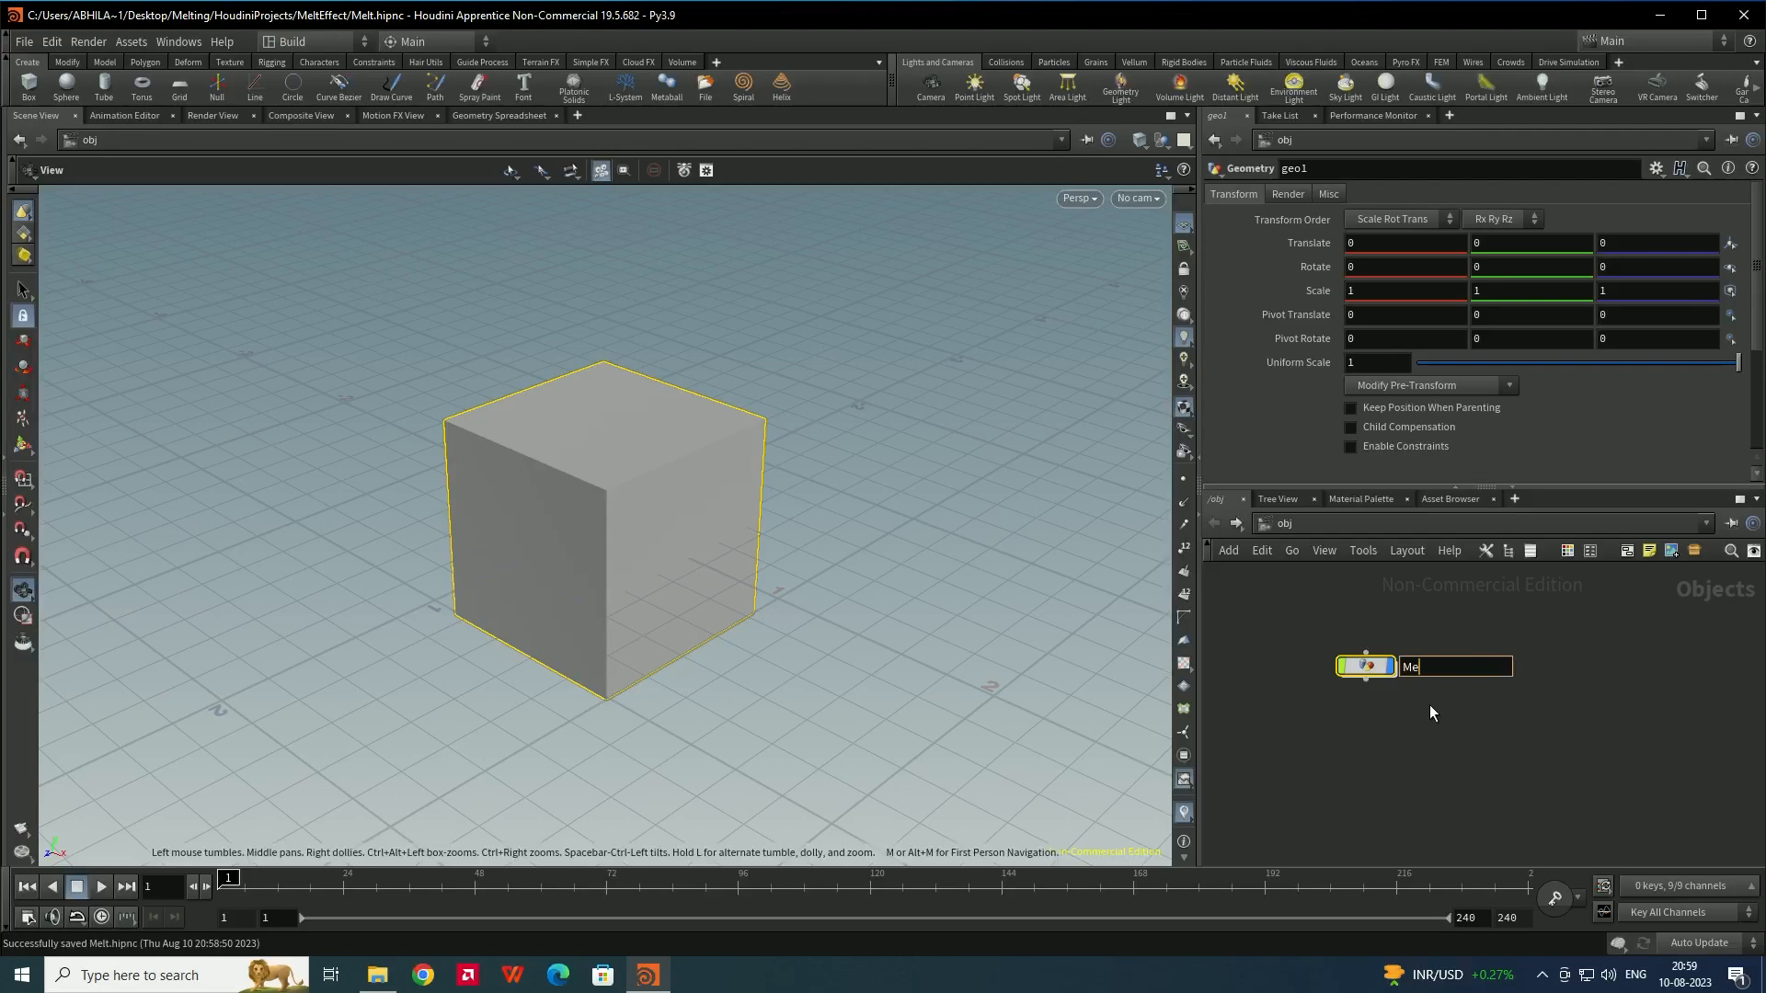
{"action": "type", "text": "Meltobjec"}
{"action": "type", "text": "t"}
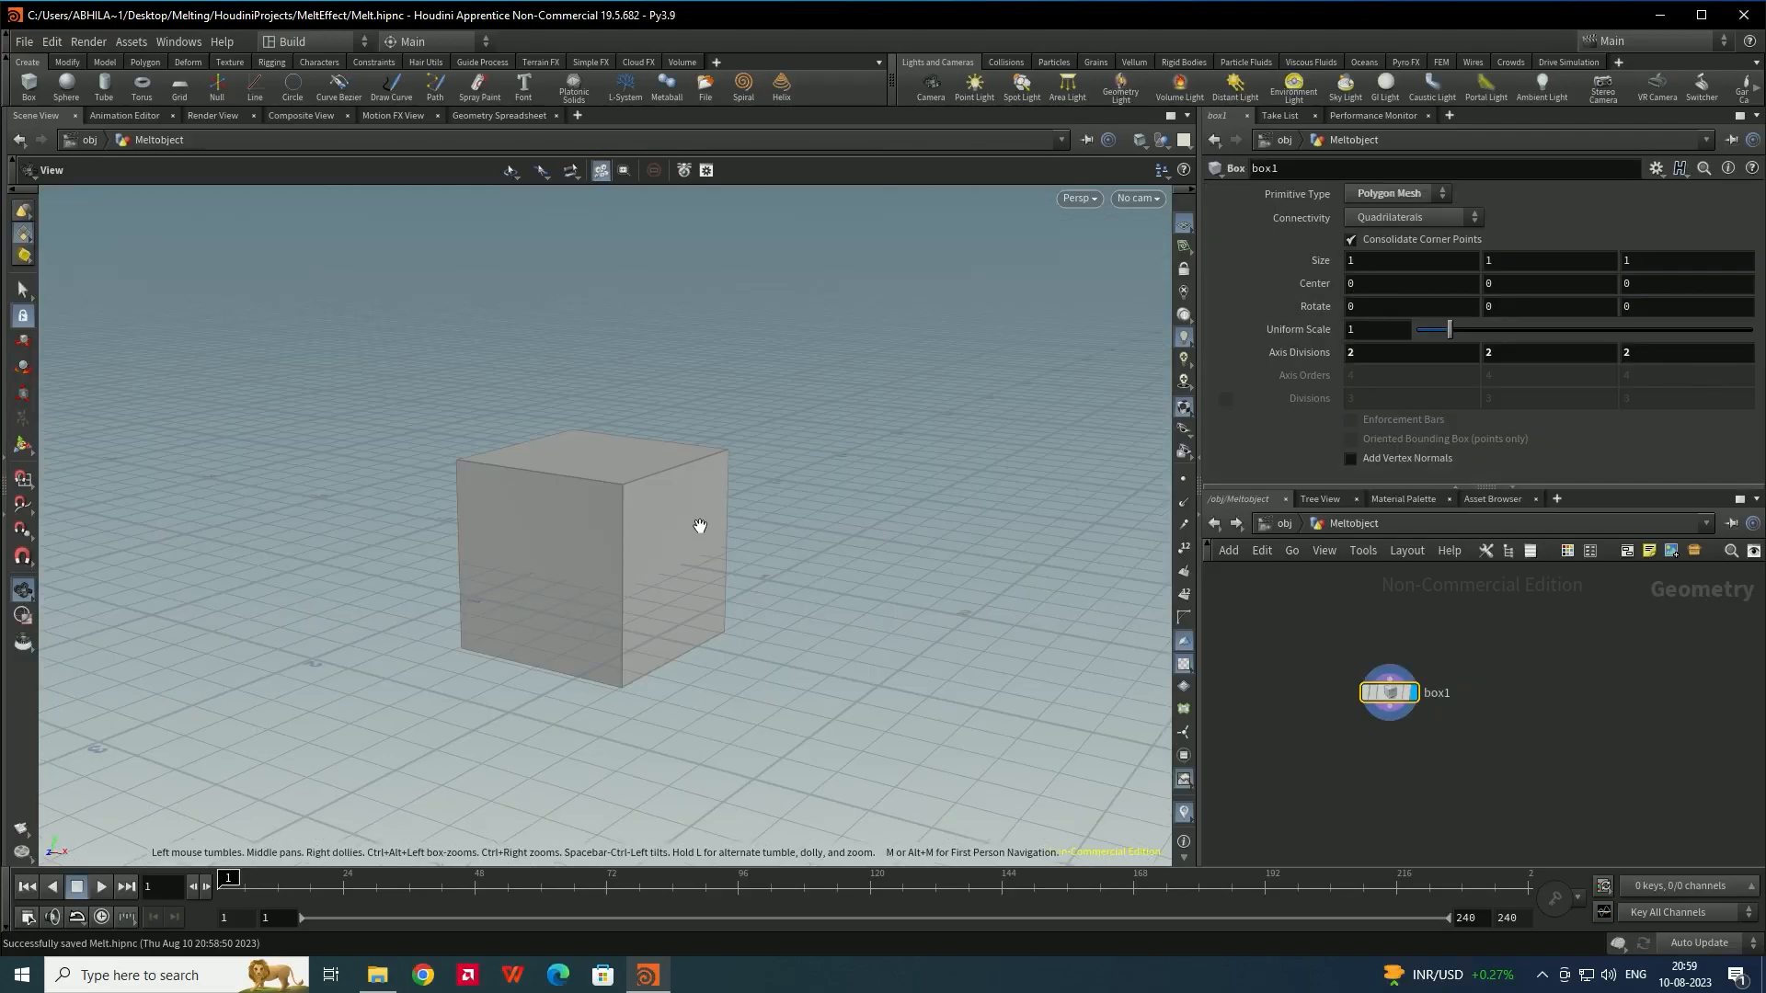
Inside Meltobject, add an IsoOffset node fed by the box node and display its result
{"action": "left_click_drag", "start_coordinate": [699, 525], "coordinate": [666, 563]}
{"action": "left_click_drag", "start_coordinate": [1393, 697], "coordinate": [1399, 674]}
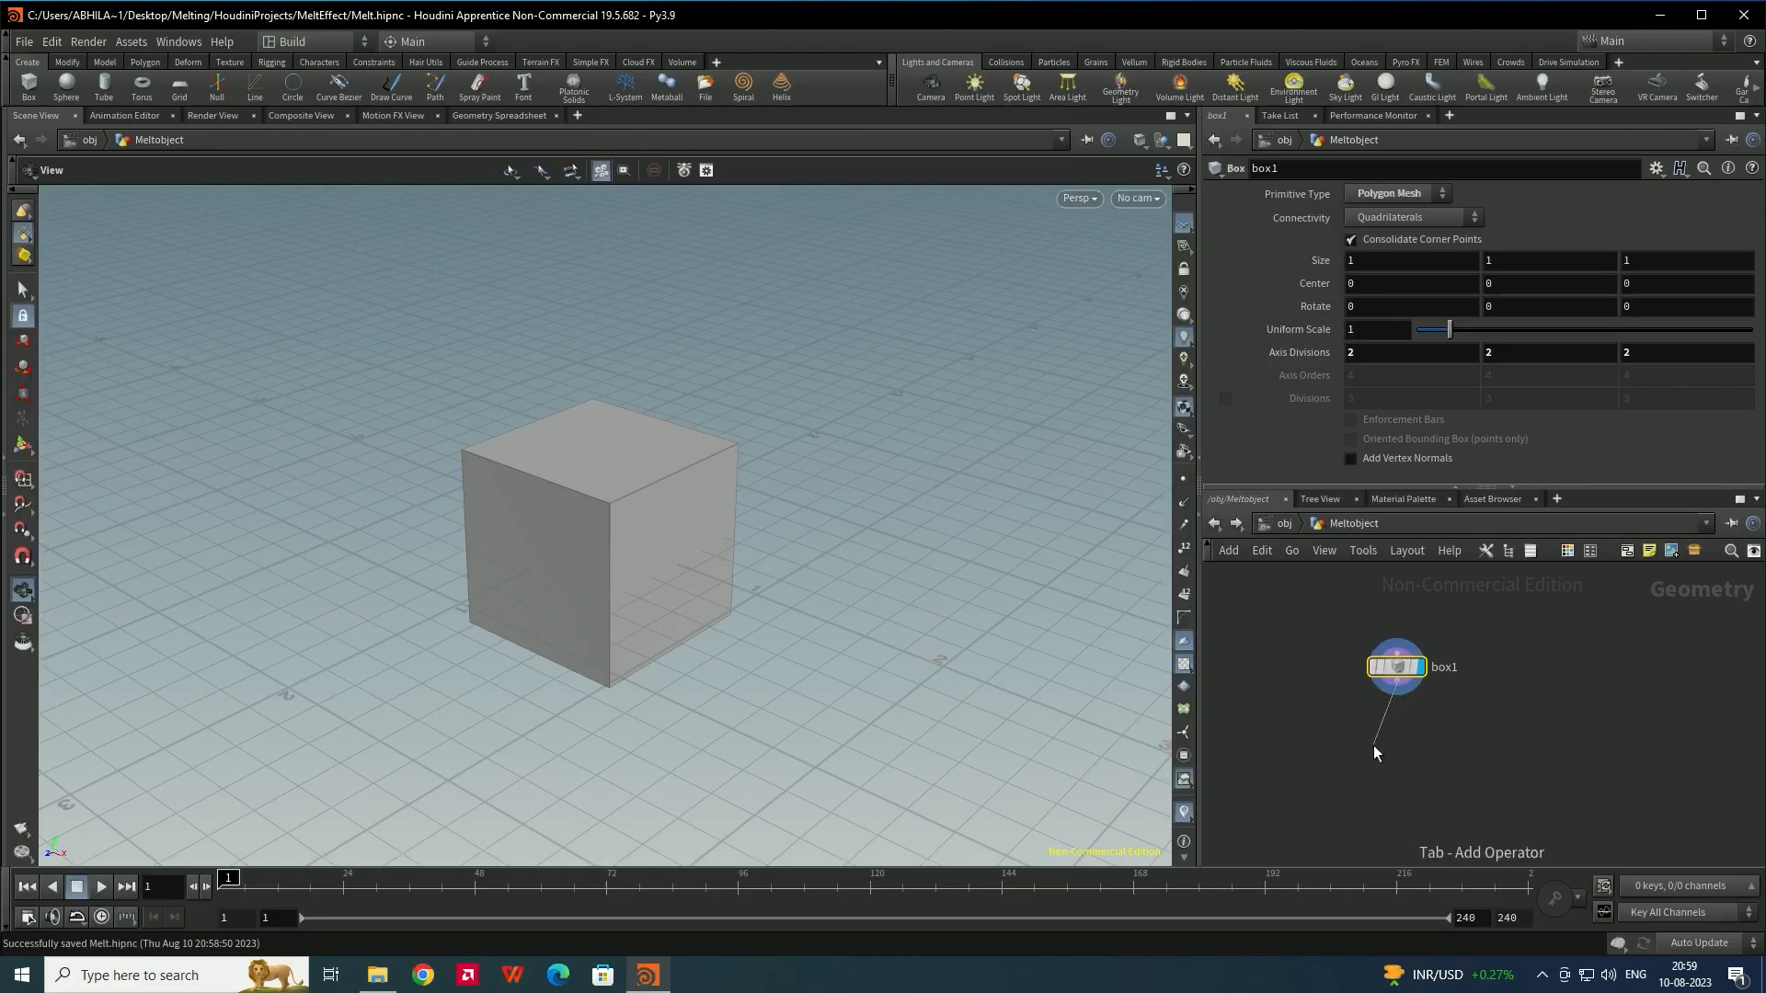
{"action": "key", "text": "Tab"}
{"action": "type", "text": "i"}
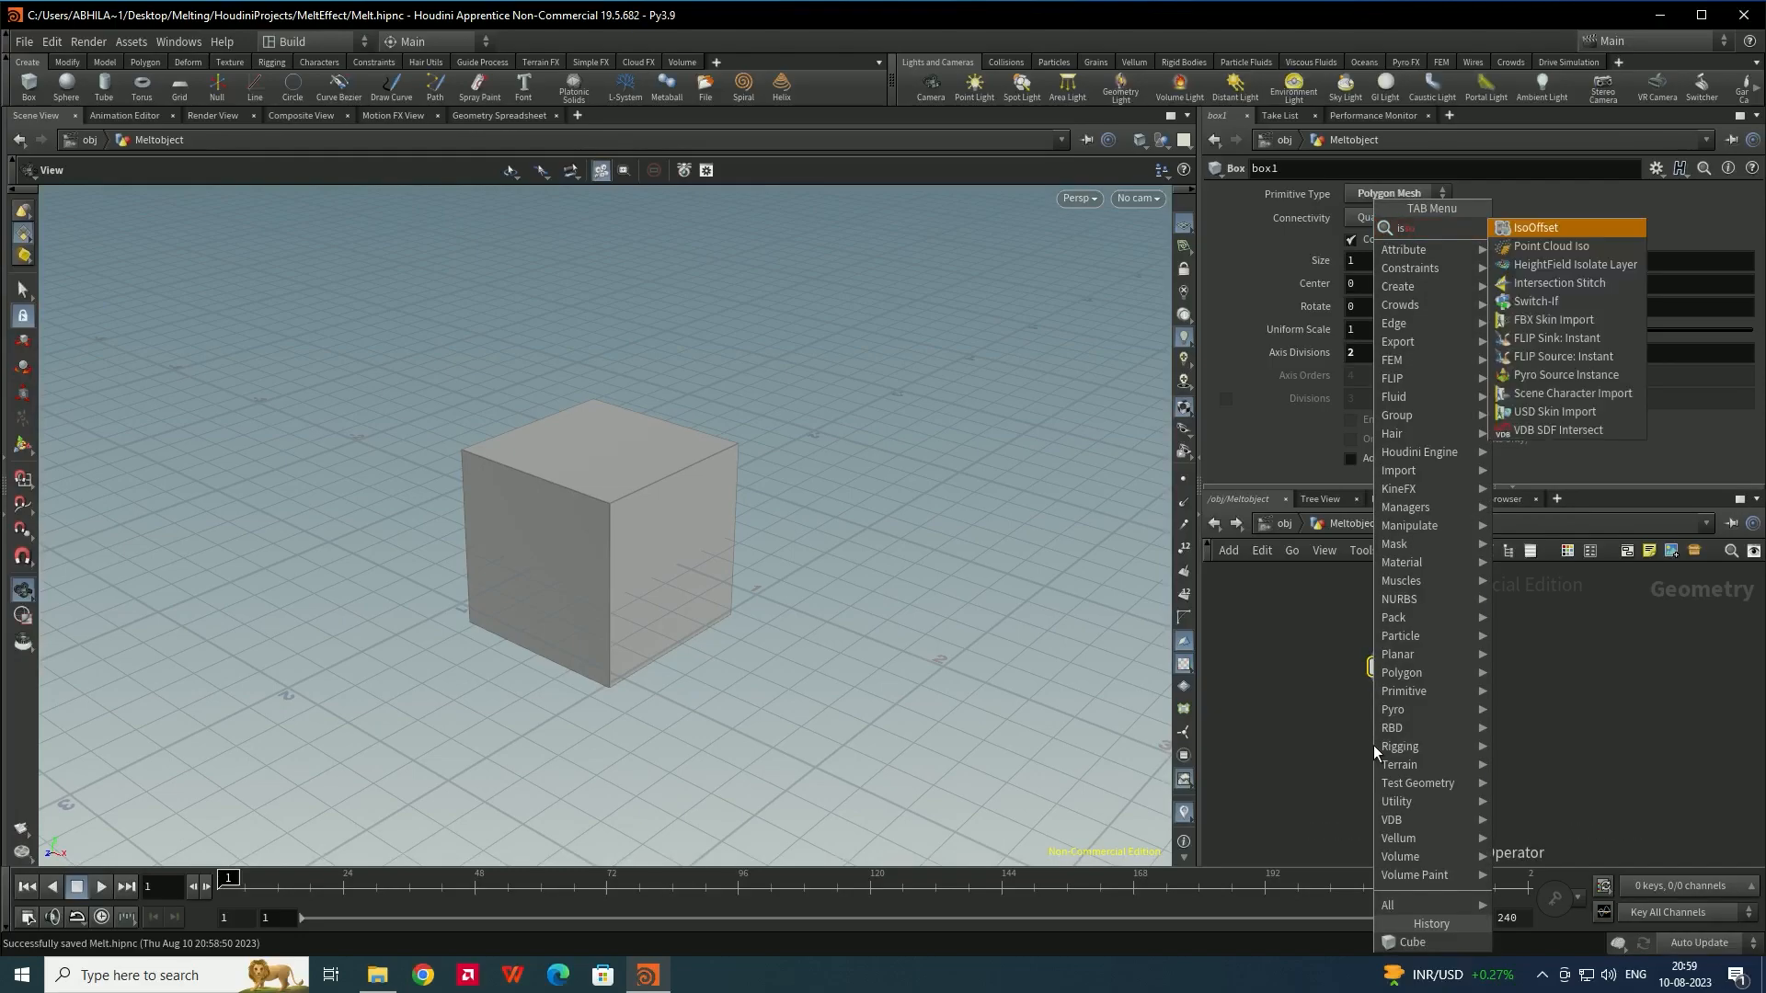
{"action": "type", "text": "s"}
{"action": "key", "text": "Return"}
{"action": "left_click", "coordinate": [1372, 745]}
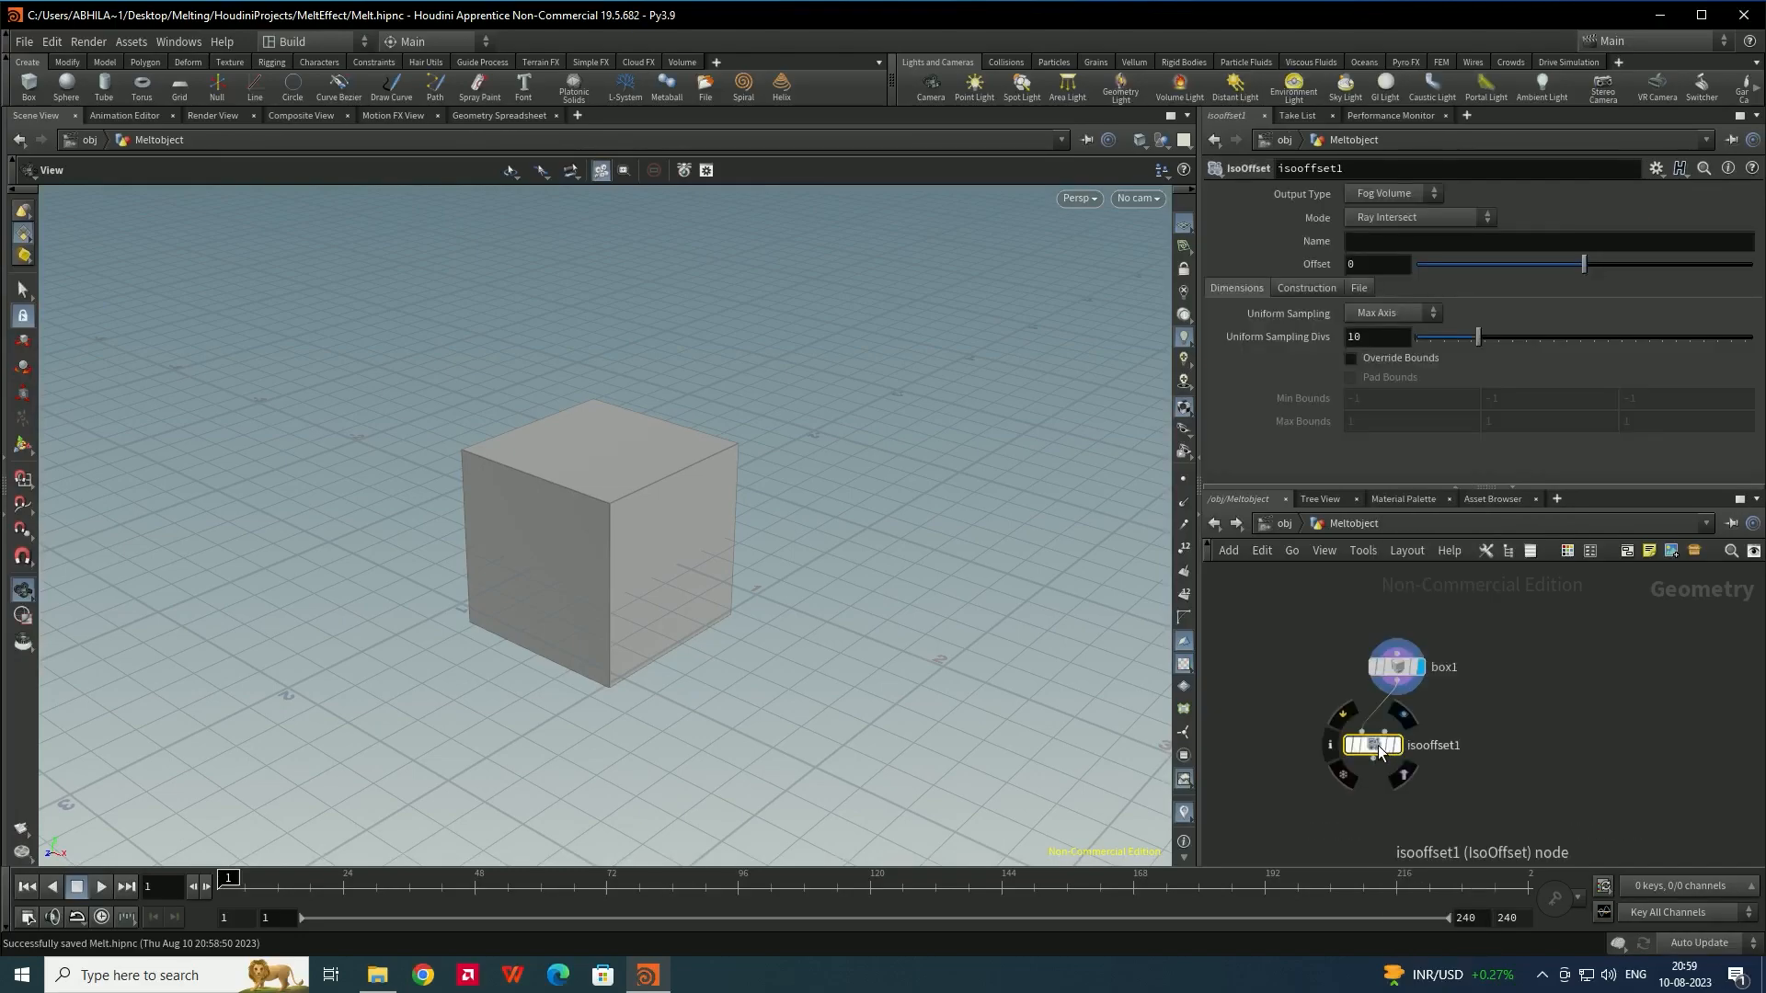
{"action": "left_click", "coordinate": [1405, 744]}
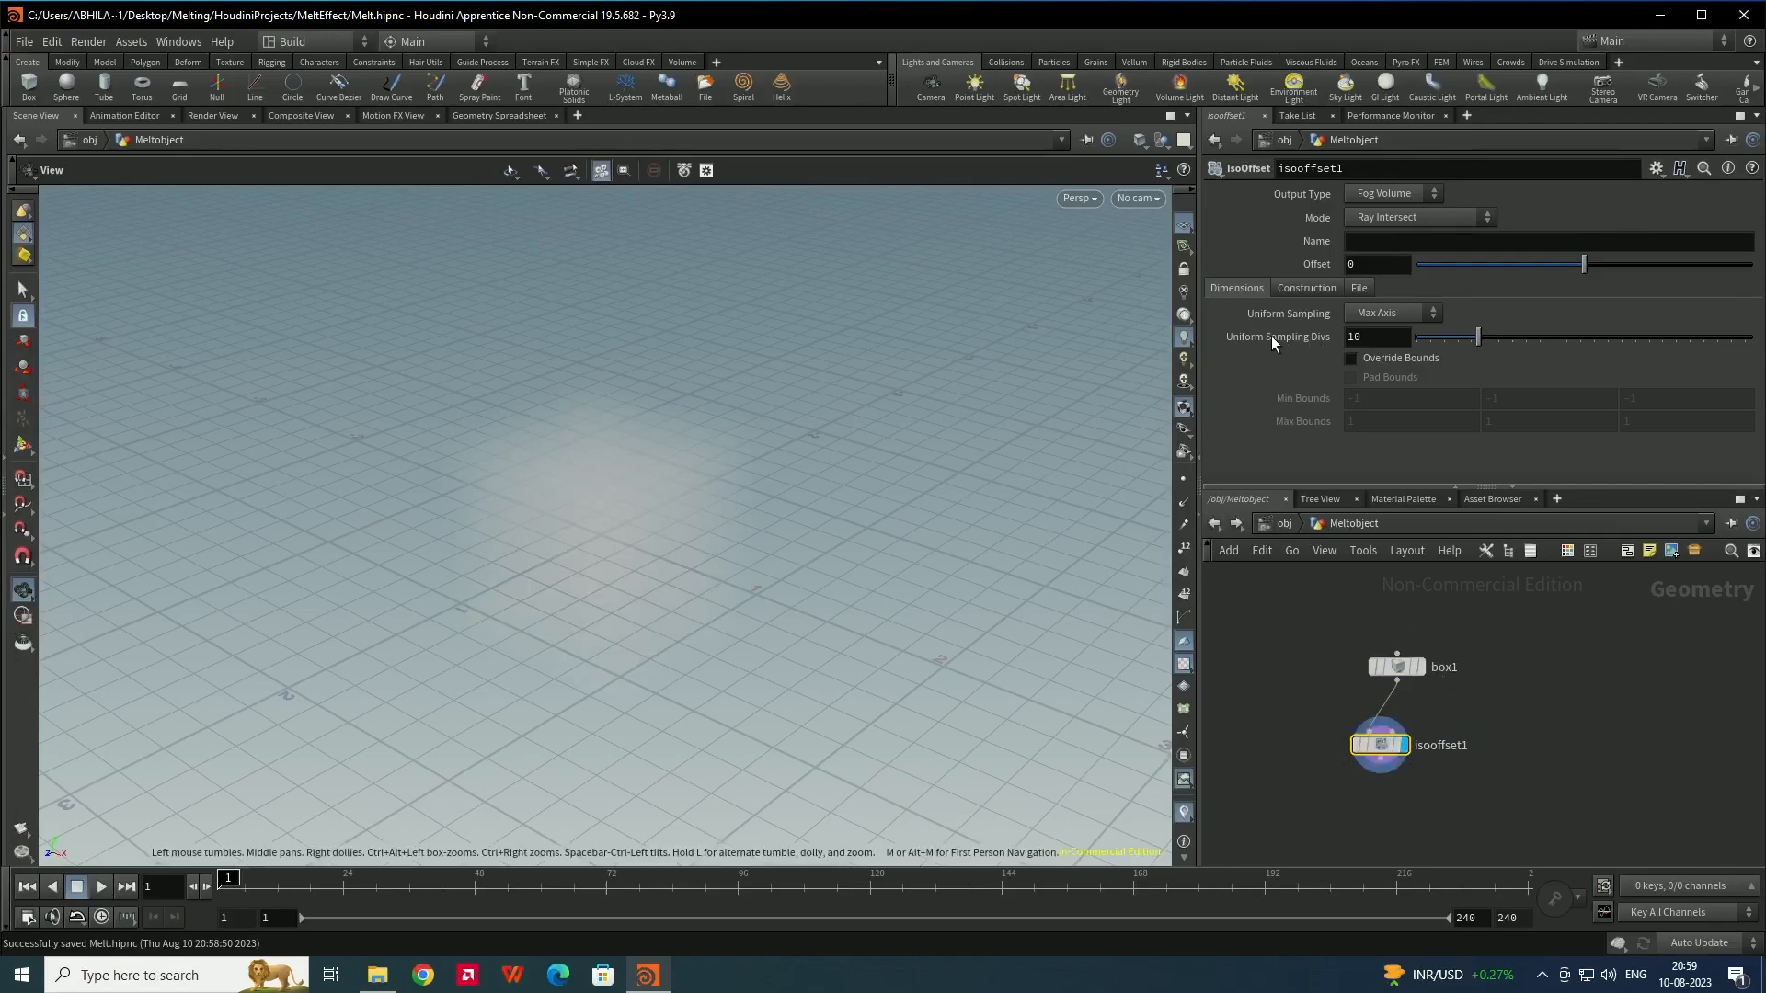
Set the IsoOffset node's Uniform Sampling Divs to 300
{"action": "left_click_drag", "start_coordinate": [1334, 333], "coordinate": [1294, 356]}
{"action": "type", "text": "300"}
{"action": "key", "text": "Return"}
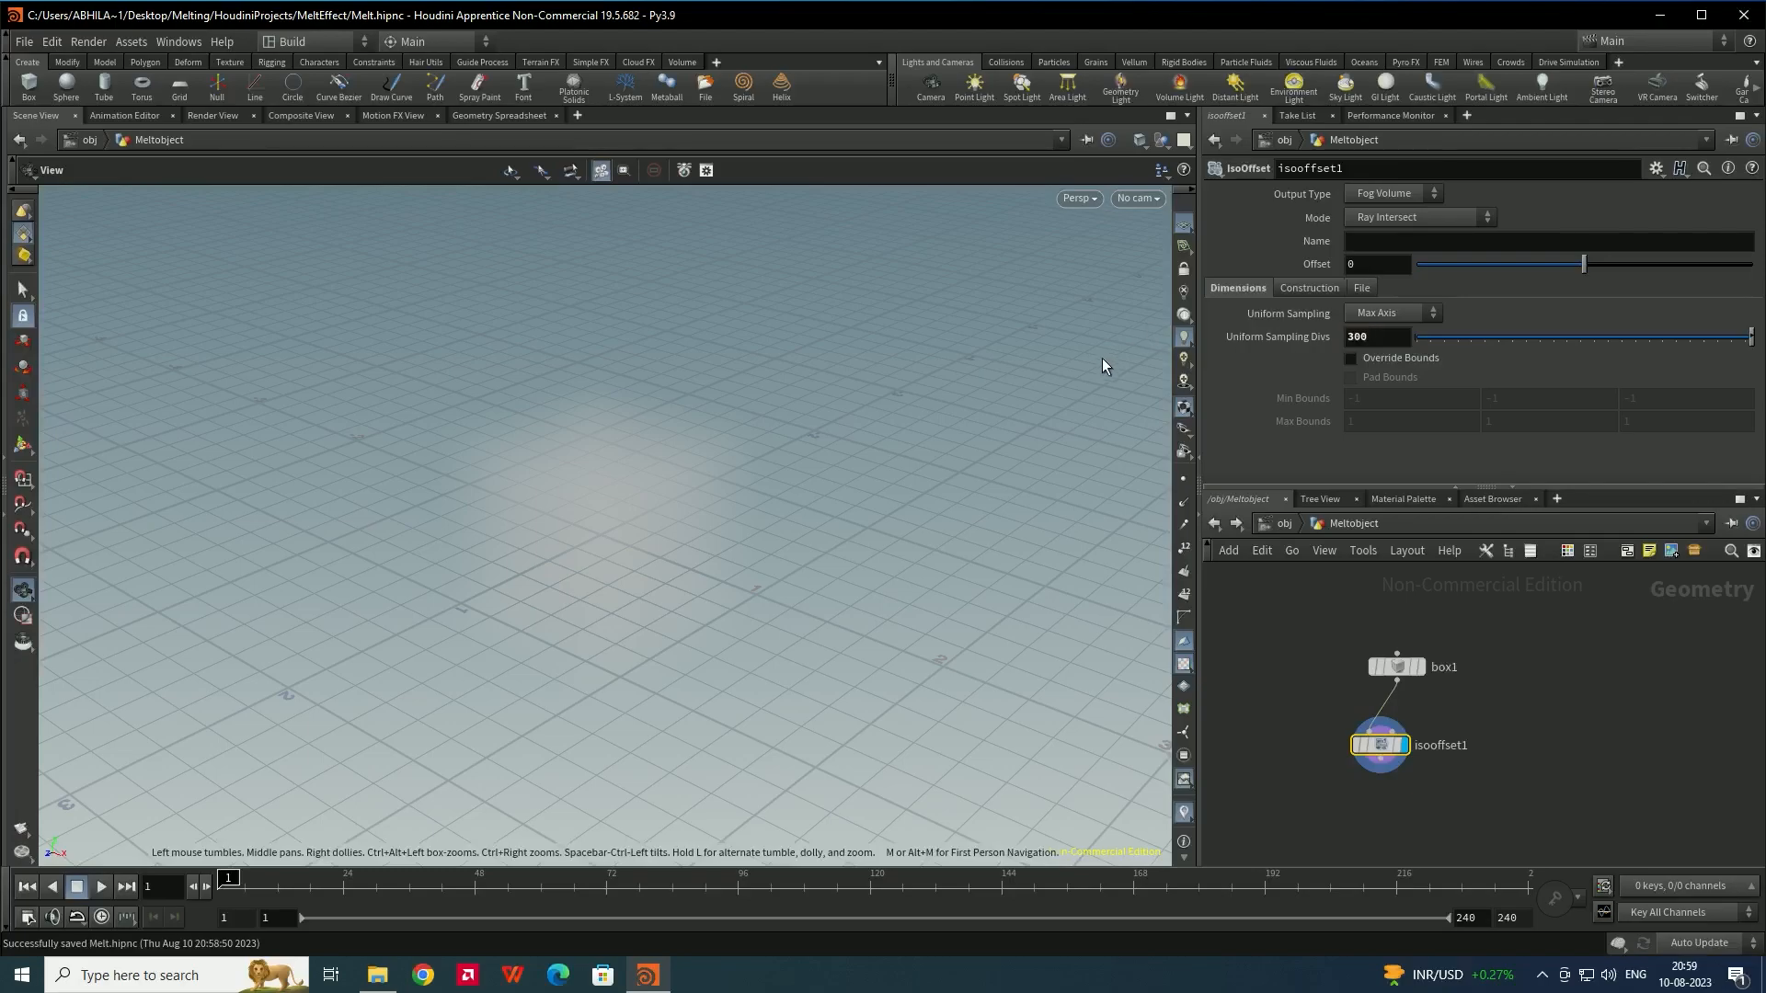
{"action": "left_click_drag", "start_coordinate": [650, 536], "coordinate": [639, 493]}
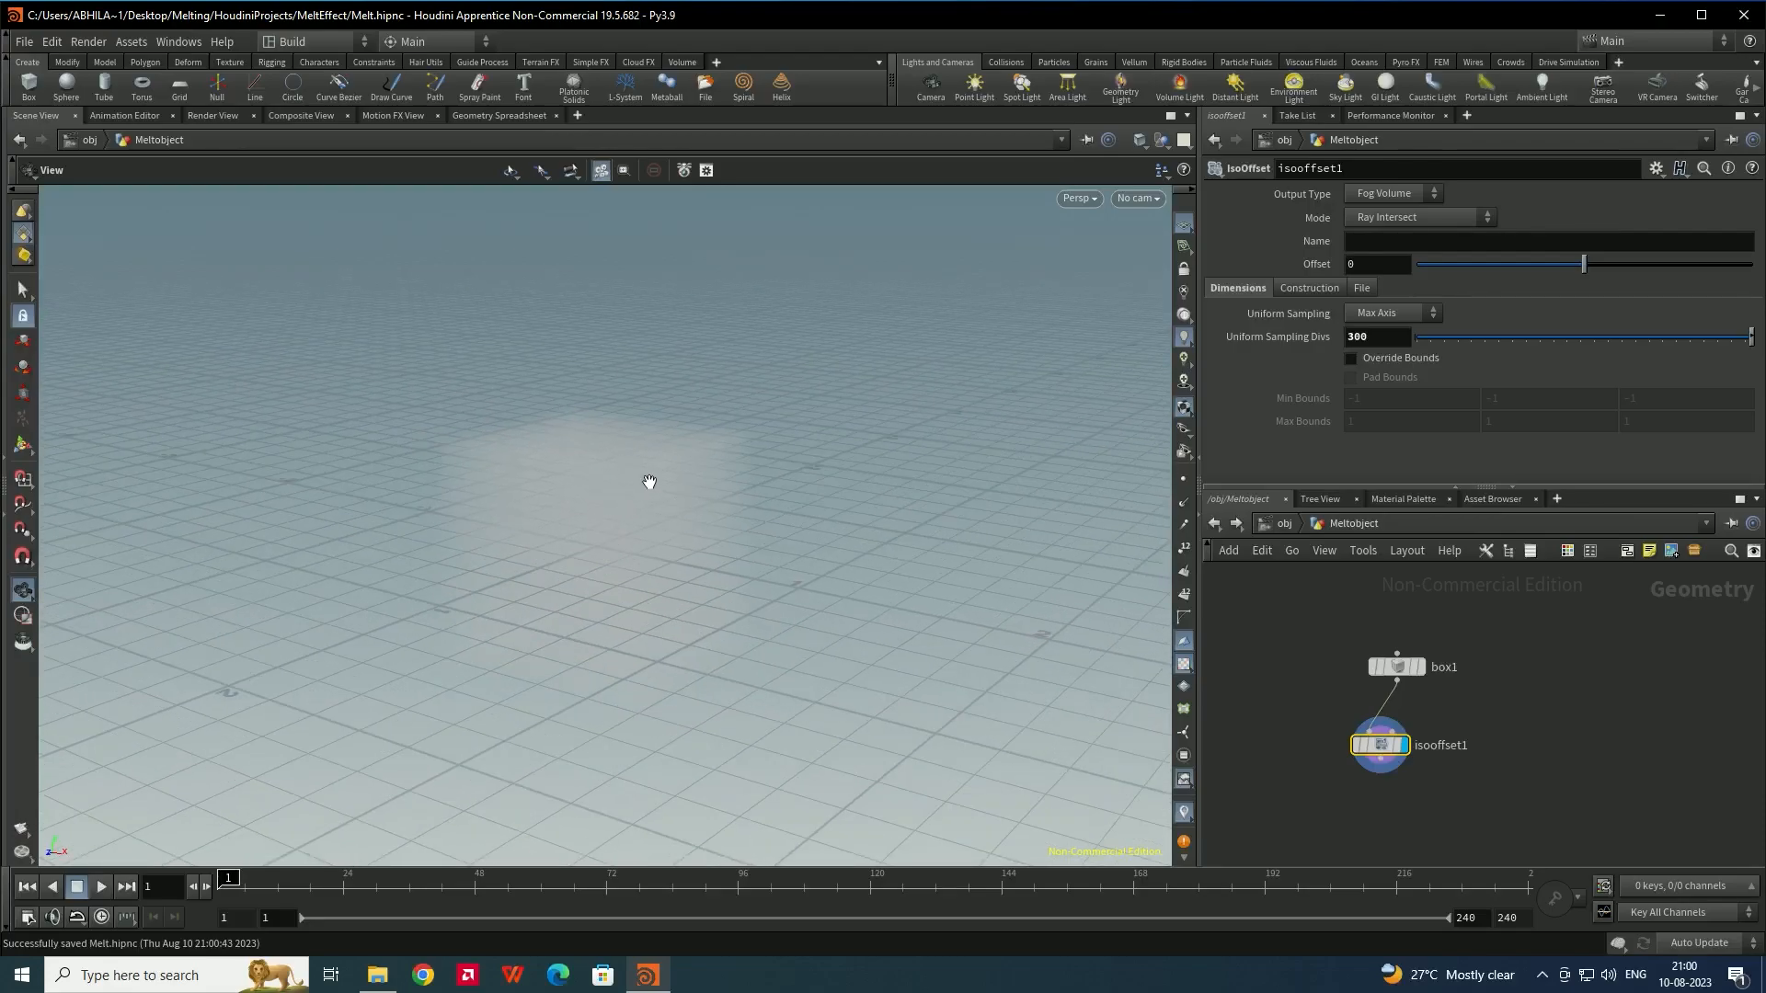
Set the box's Center Y value to 0.5 to raise the cube onto the grid
{"action": "left_click", "coordinate": [1401, 670]}
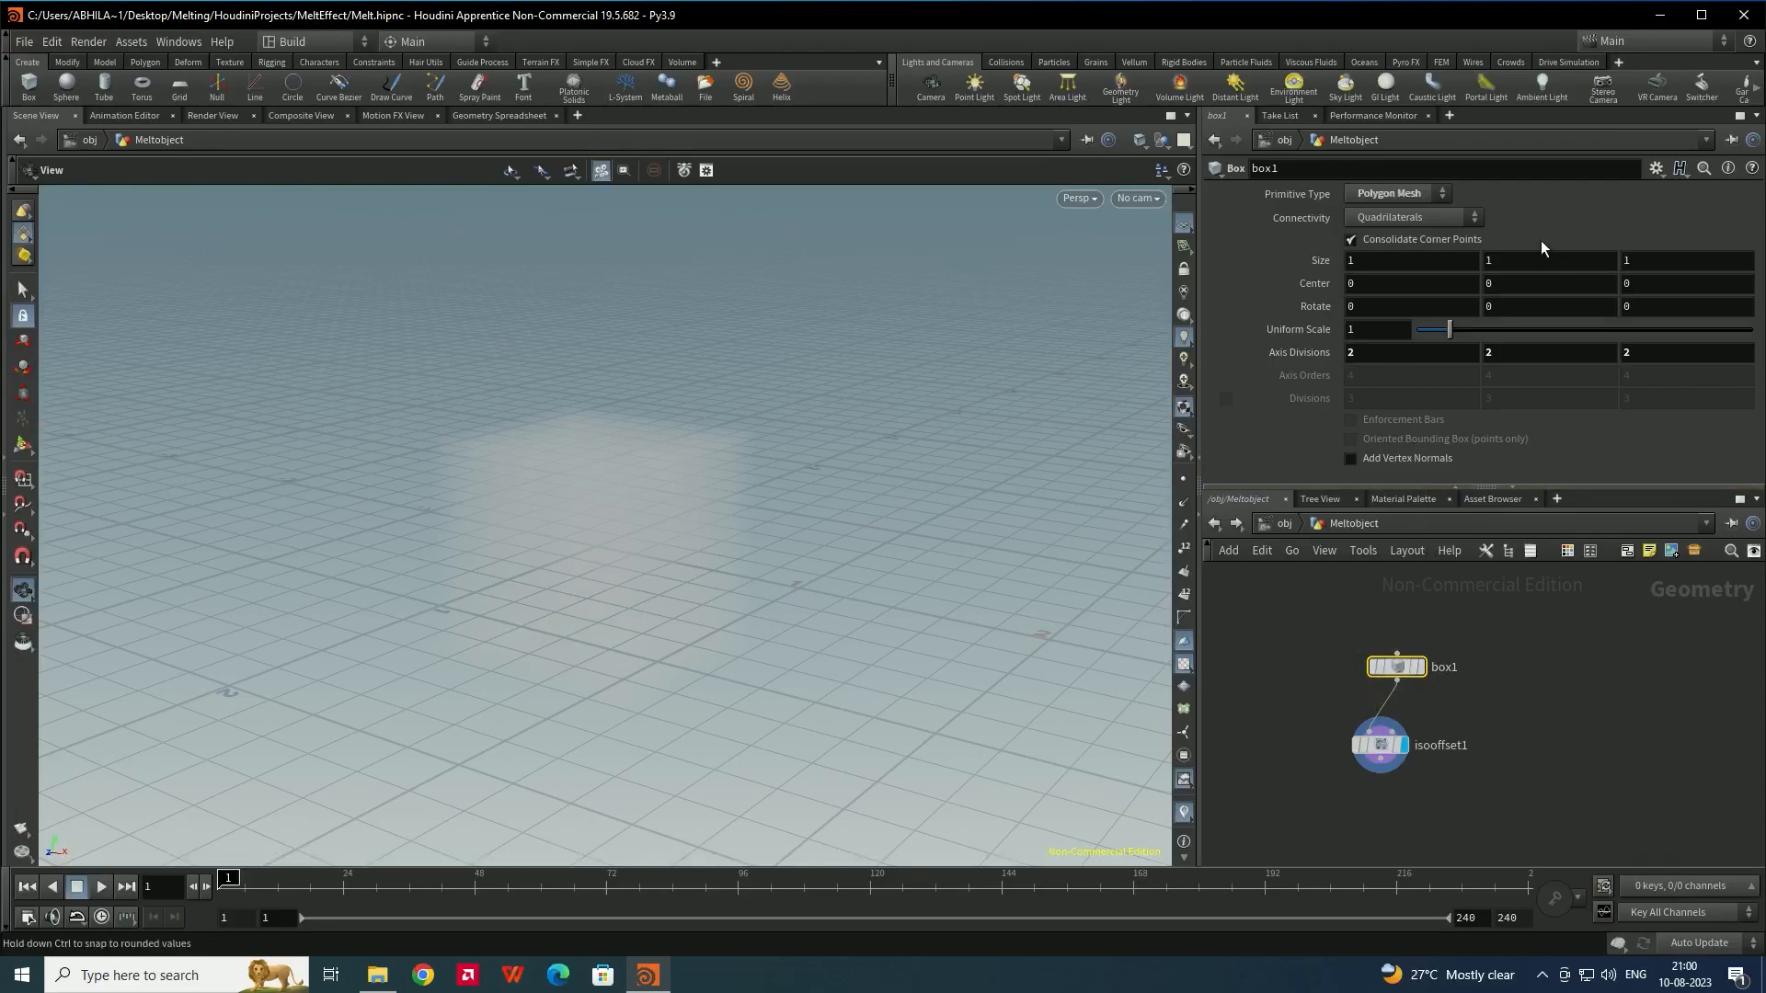
{"action": "double_click", "coordinate": [1534, 283]}
{"action": "key", "text": "Return"}
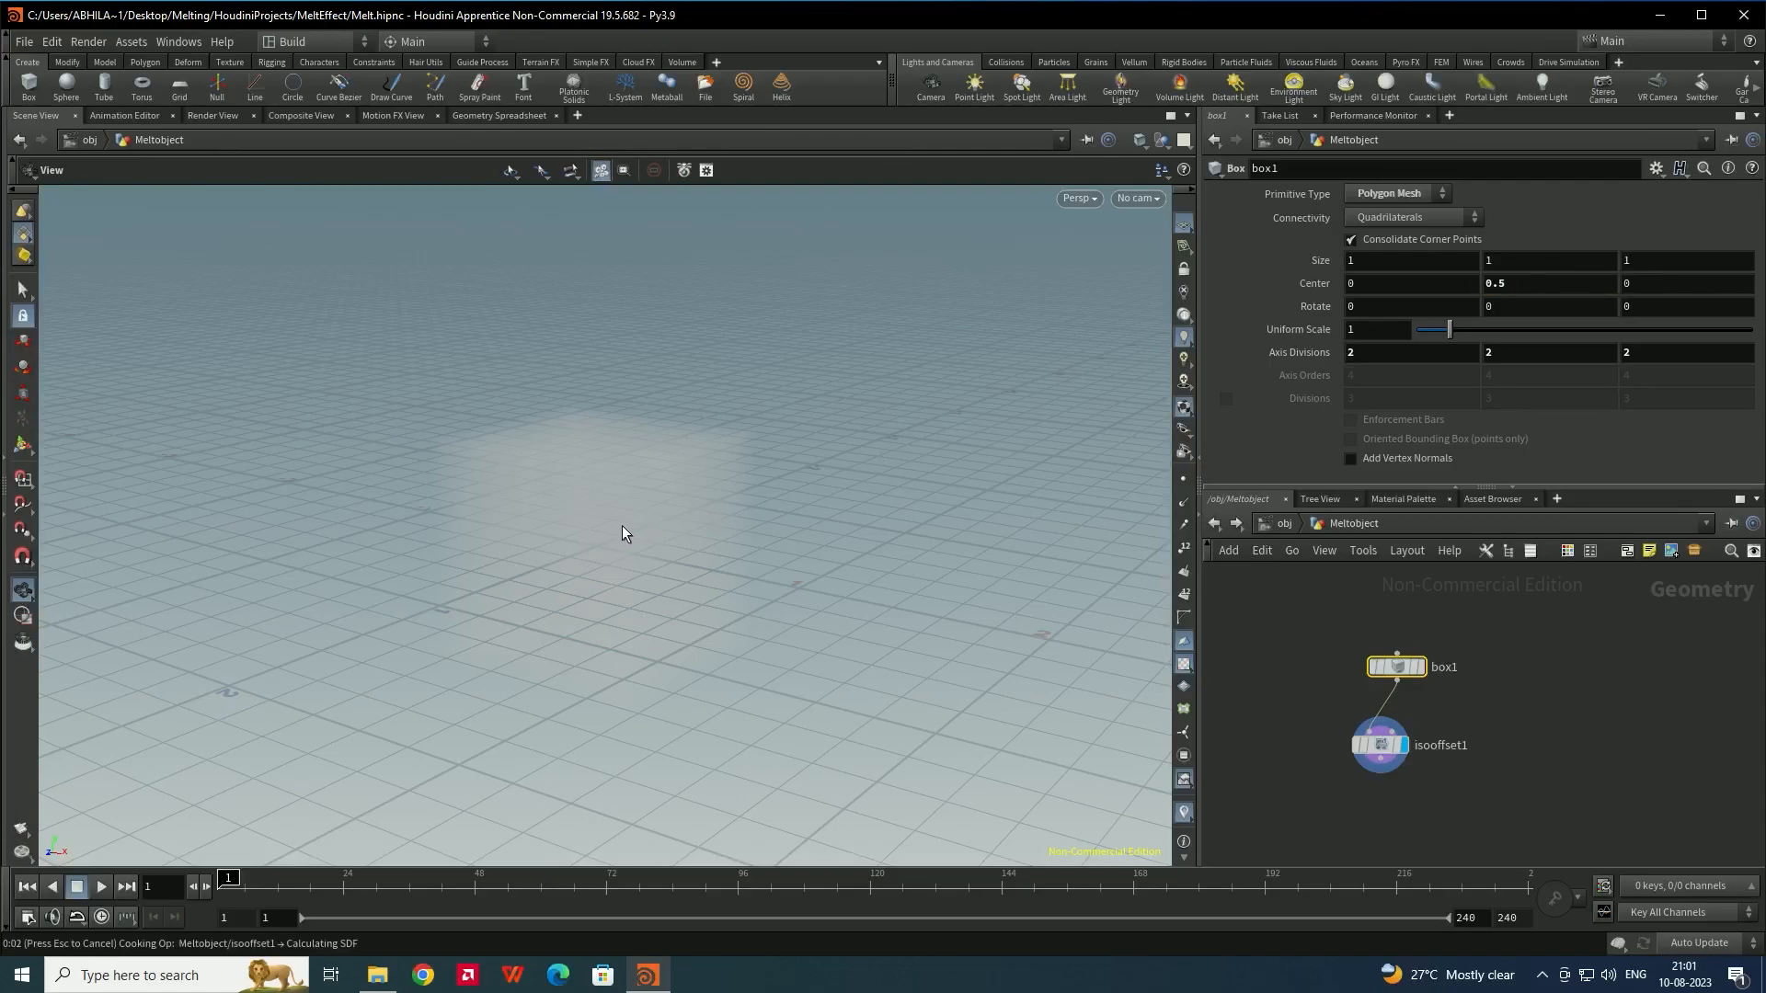
{"action": "left_click_drag", "start_coordinate": [623, 544], "coordinate": [757, 543]}
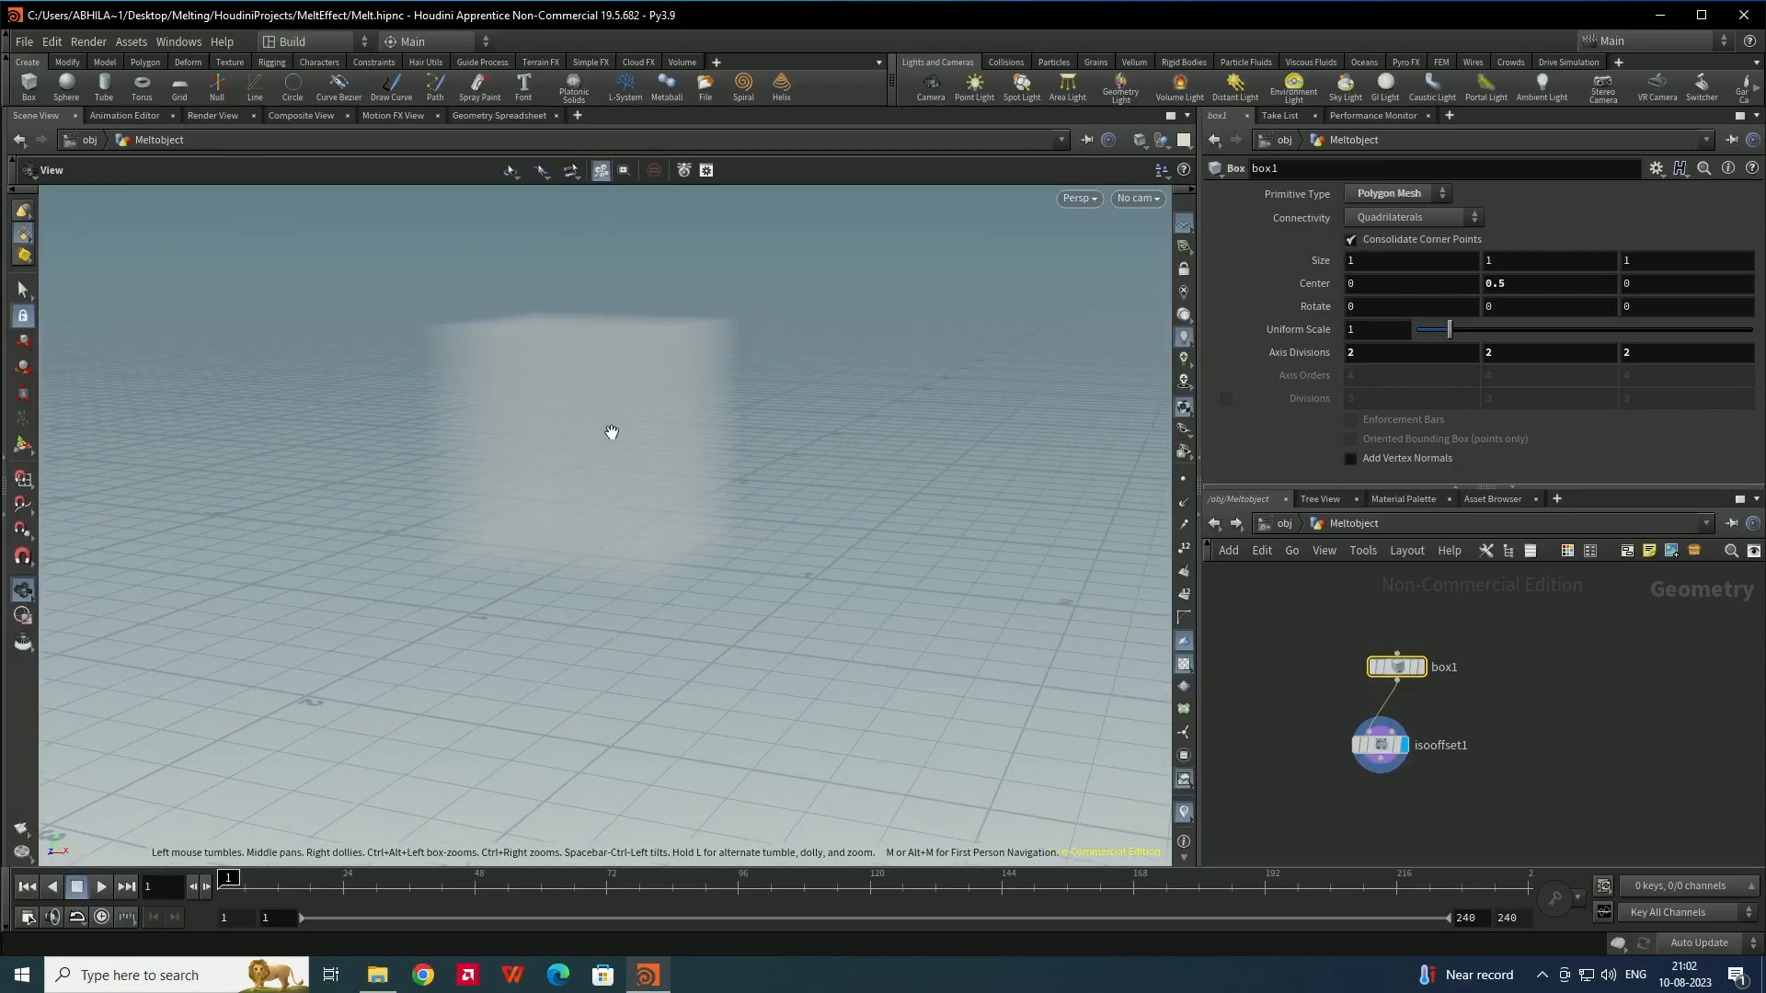
Add a Points from Volume node, wire the IsoOffset output into it and display the resulting points
{"action": "key", "text": "Tab"}
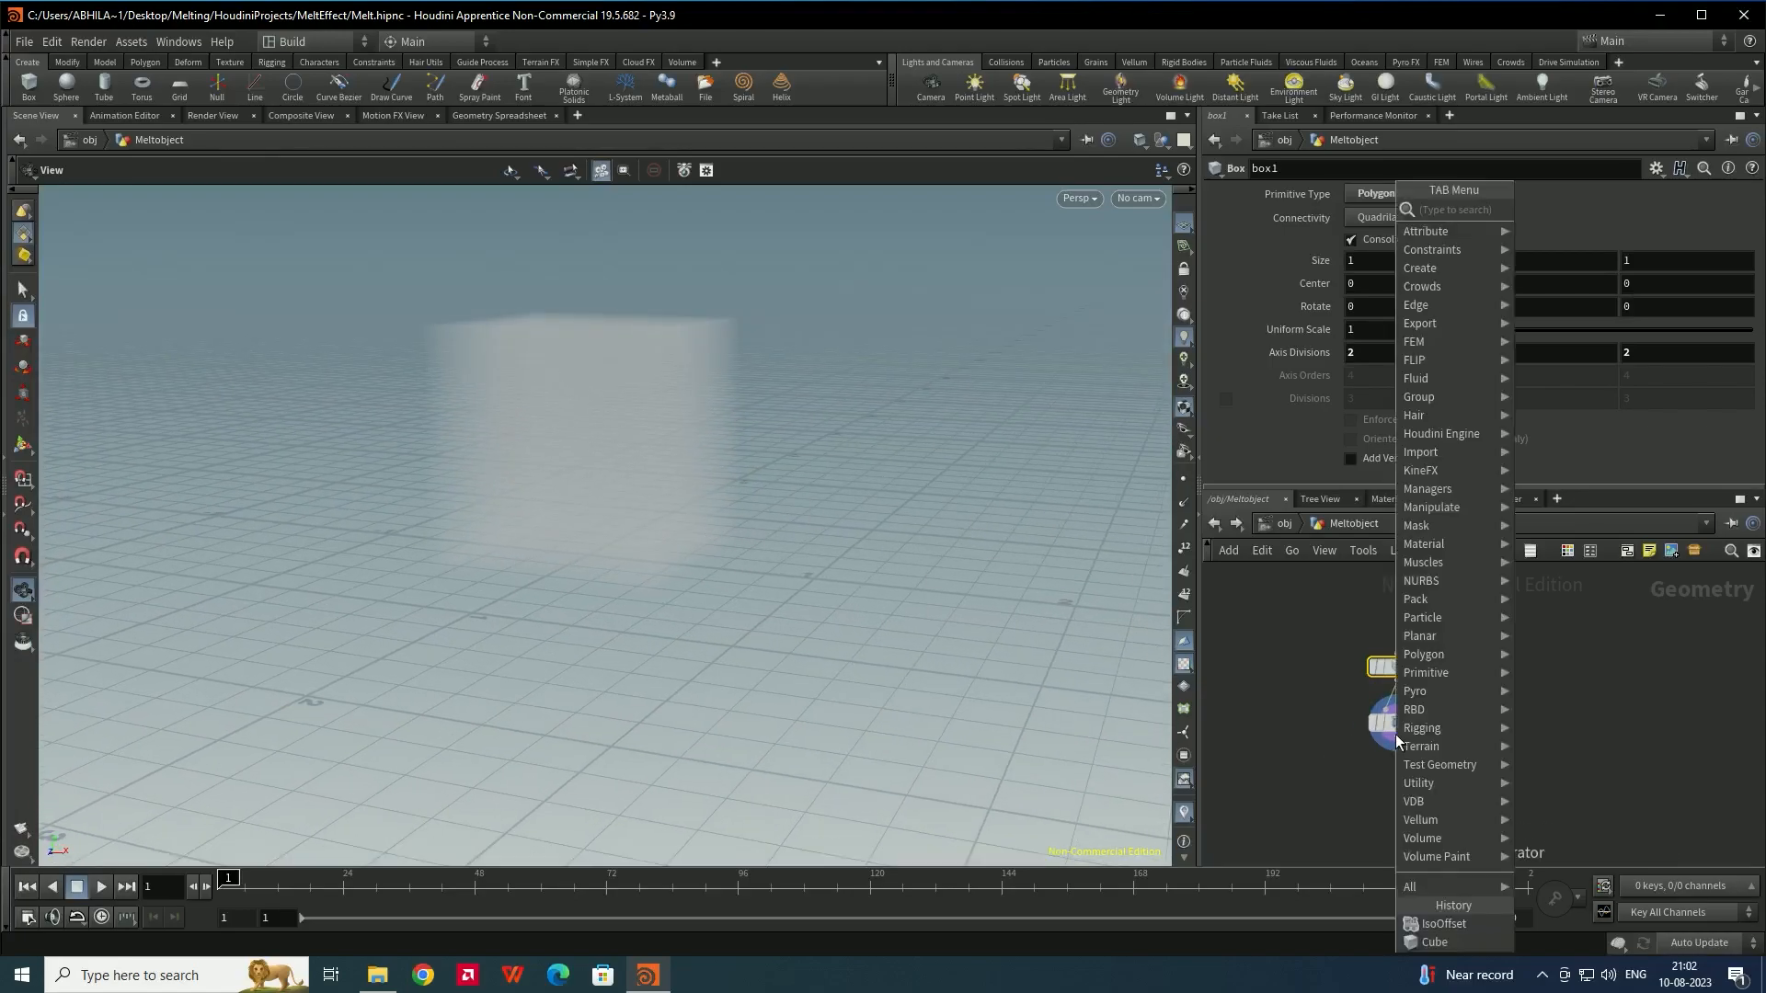
{"action": "type", "text": "poin"}
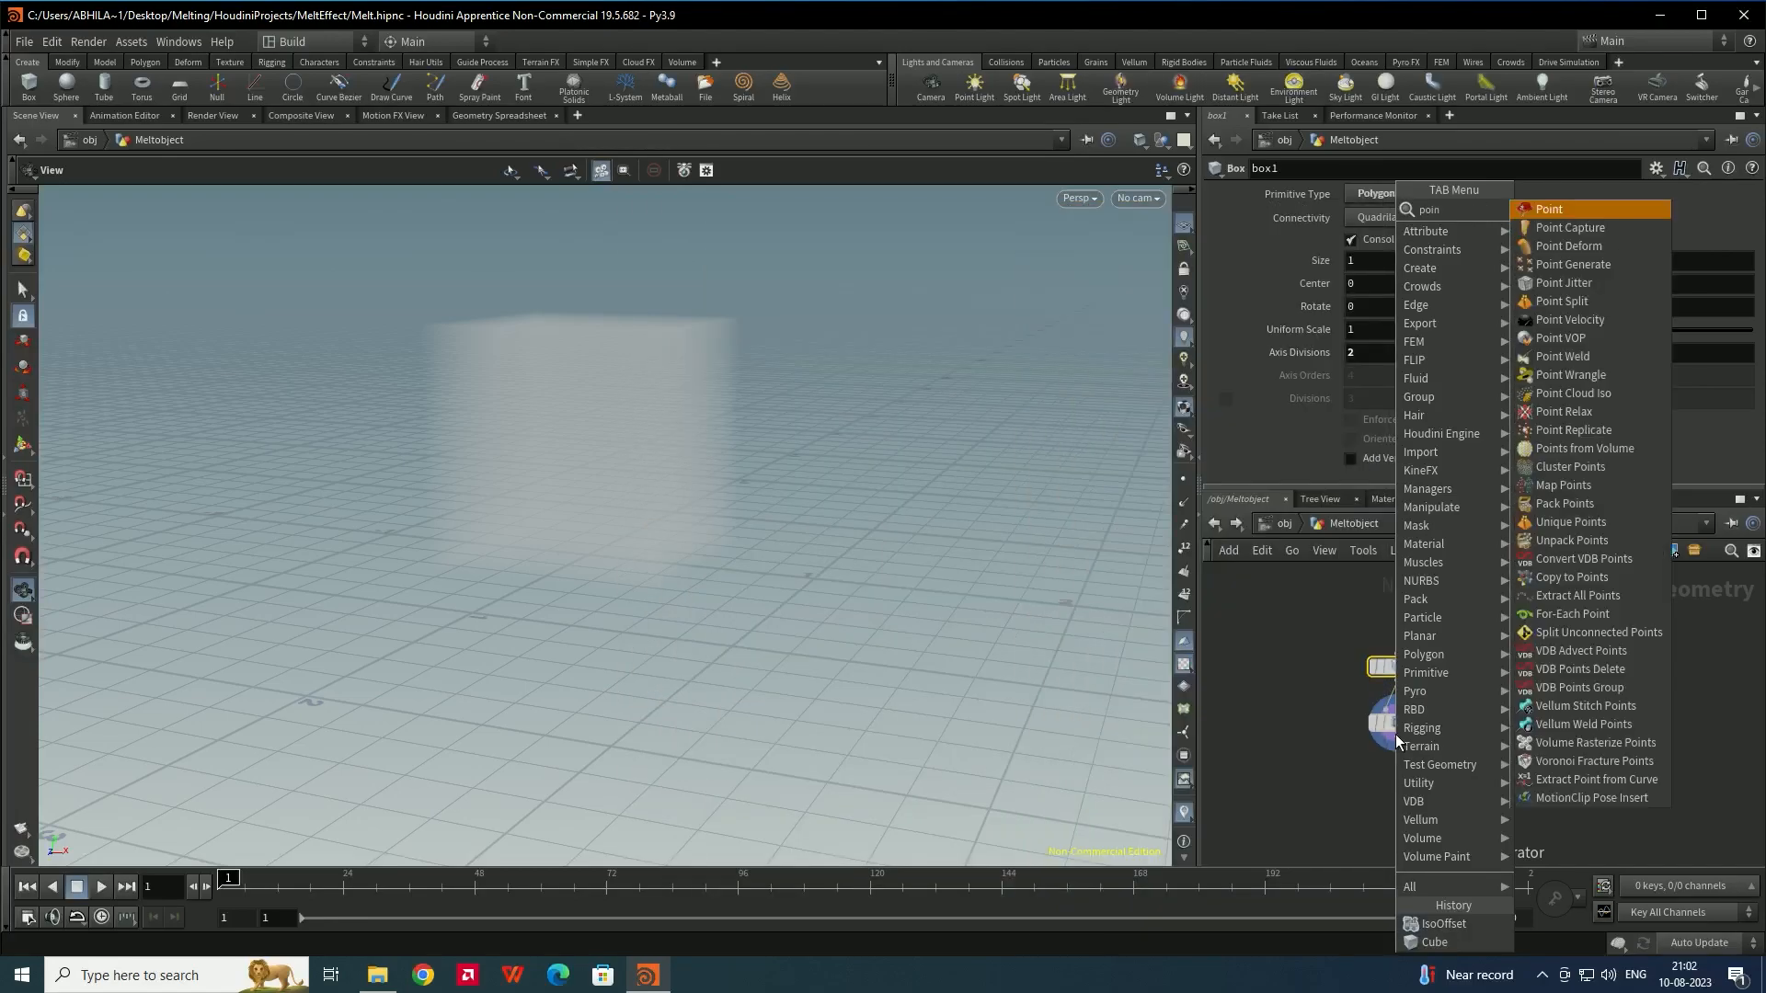
{"action": "type", "text": "fro"}
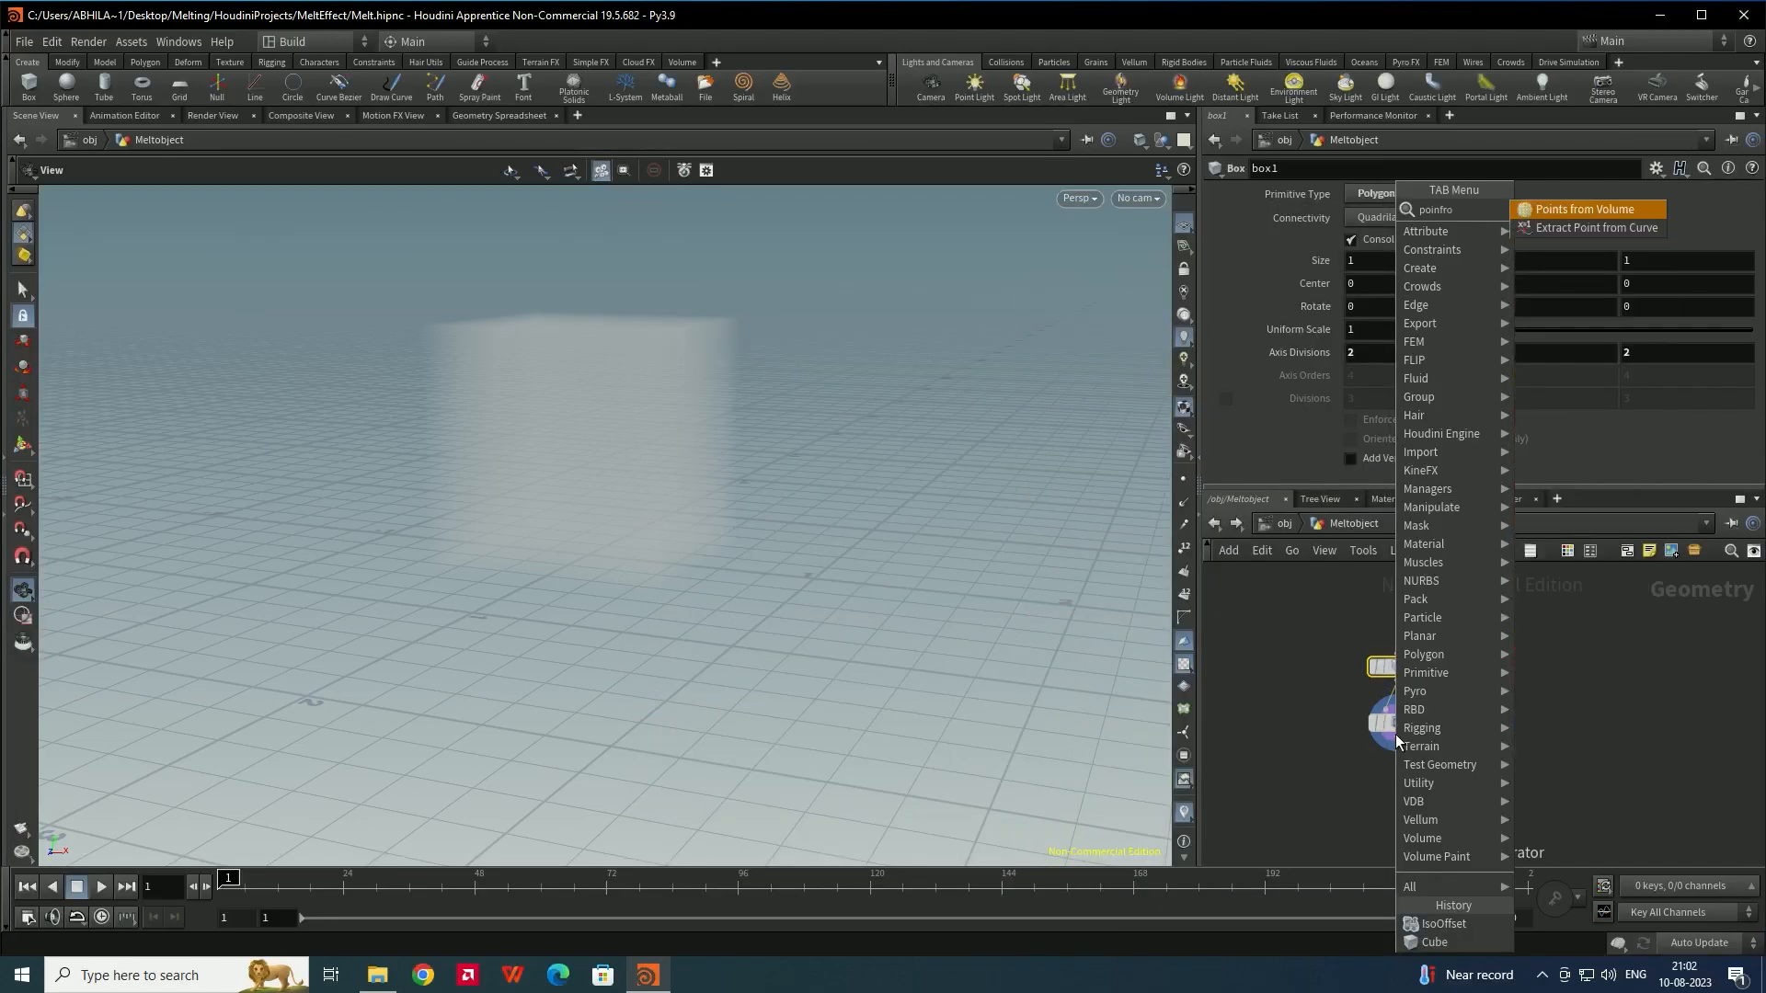
{"action": "left_click", "coordinate": [1582, 209]}
{"action": "left_click", "coordinate": [1397, 793]}
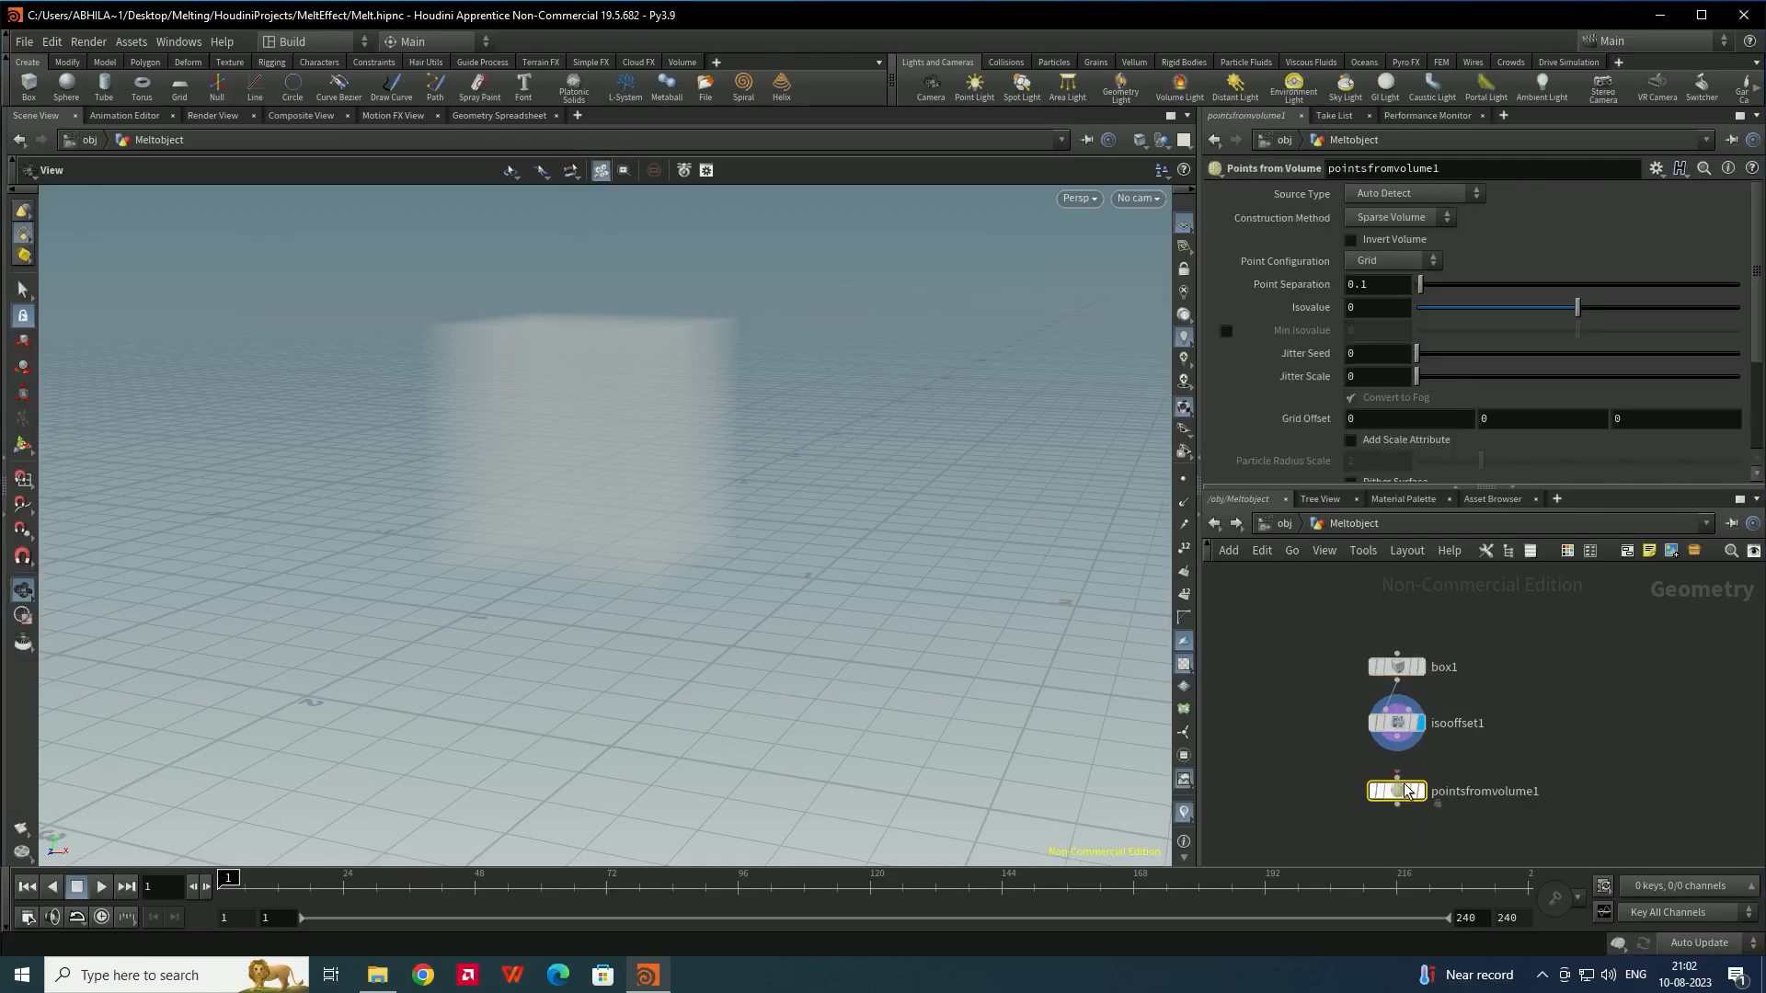
{"action": "left_click_drag", "start_coordinate": [1398, 745], "coordinate": [1397, 780]}
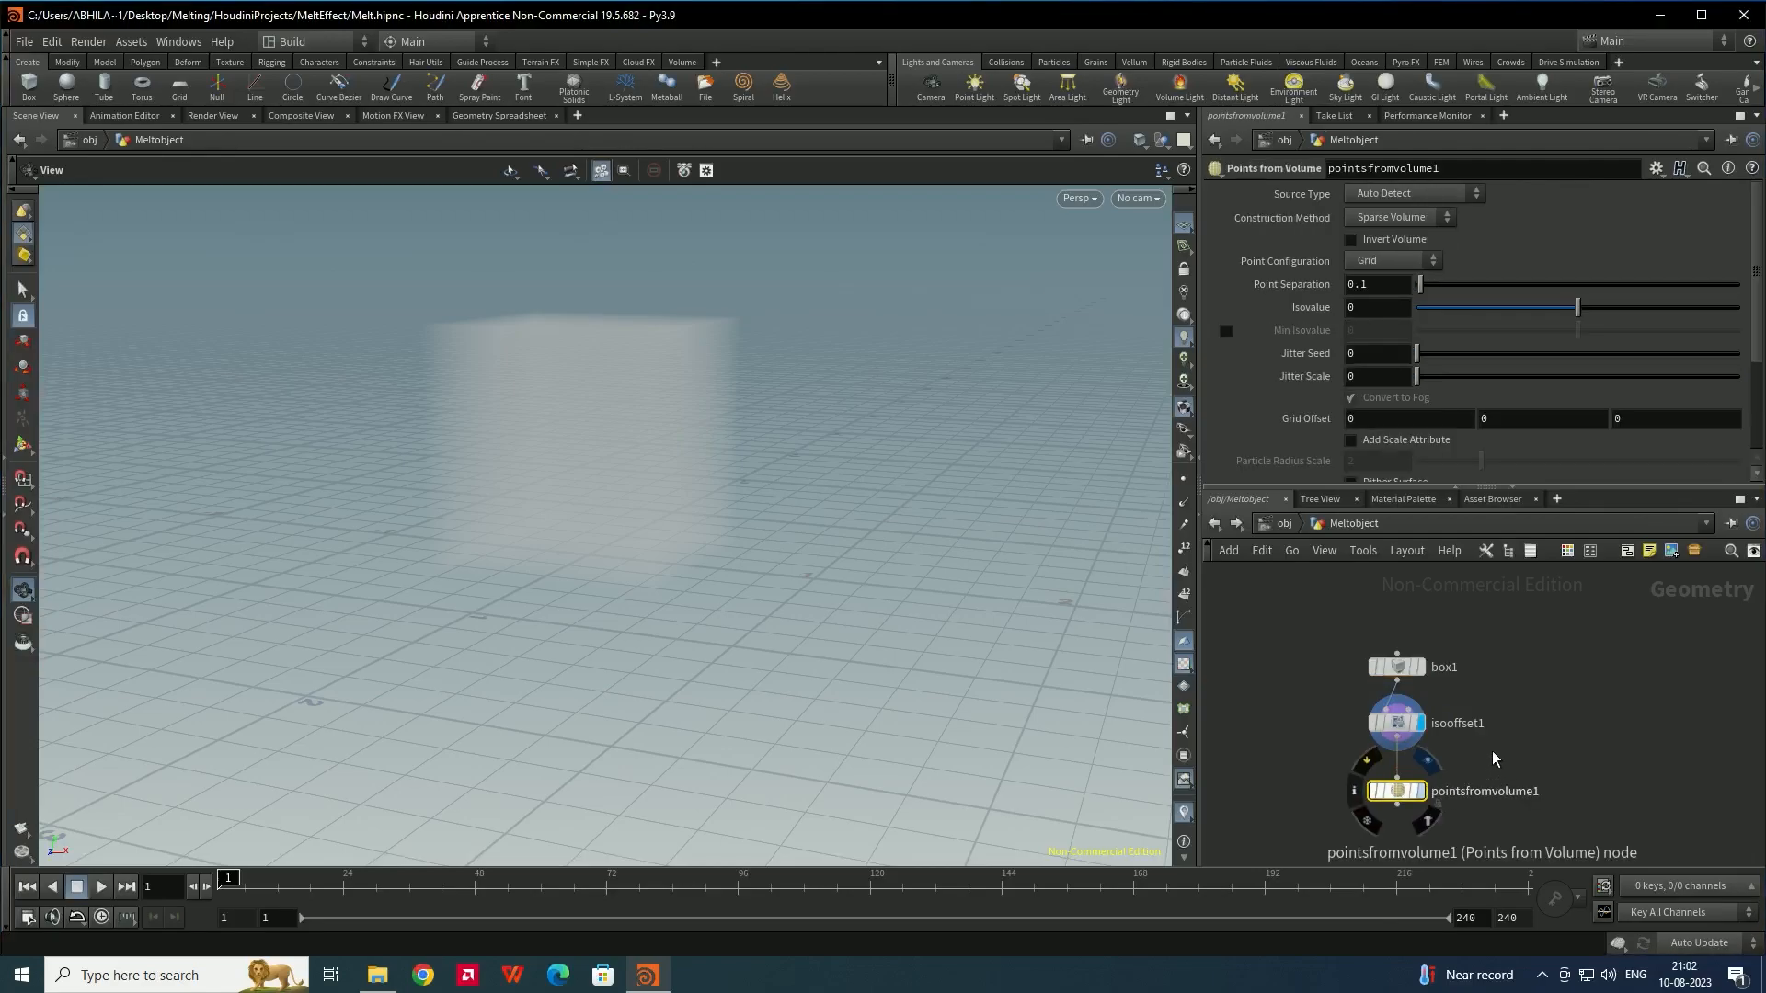
{"action": "mouse_move", "coordinate": [646, 460]}
{"action": "left_mouse_down"}
{"action": "mouse_move", "coordinate": [603, 516]}
{"action": "mouse_move", "coordinate": [644, 449]}
{"action": "left_mouse_up"}
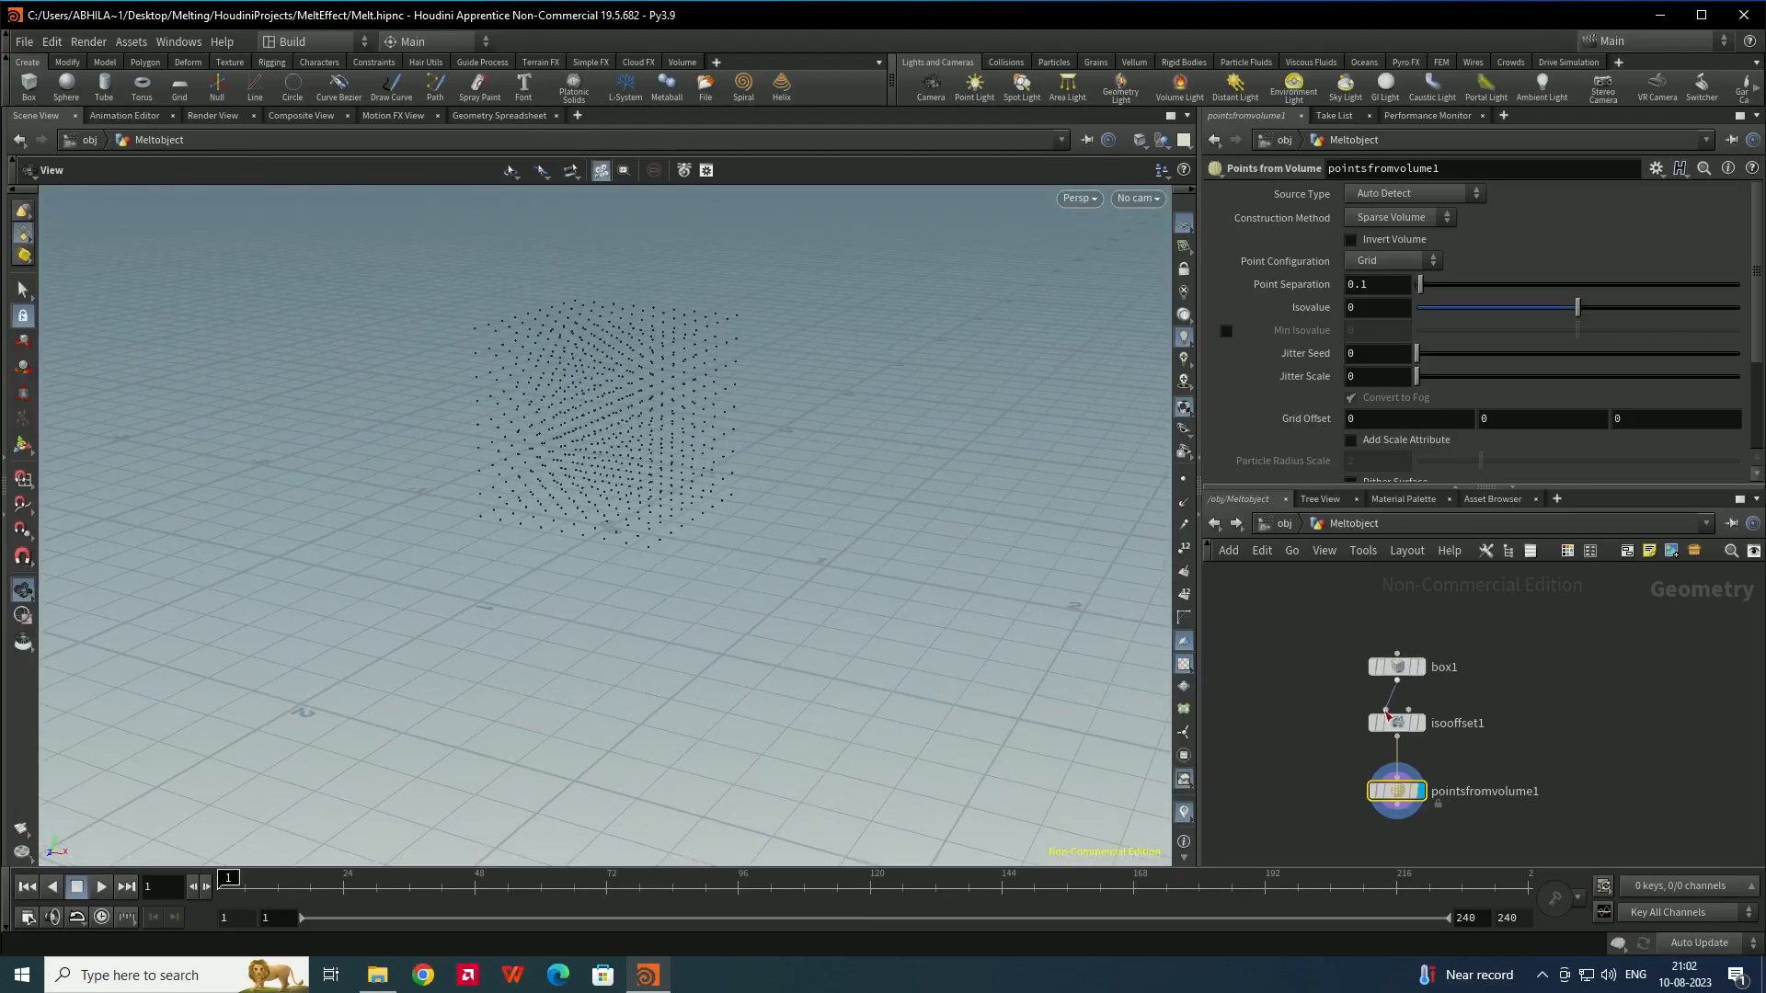
Set the Points from Volume node's Point Separation to 0.02 and save the scene
{"action": "left_click", "coordinate": [1356, 284]}
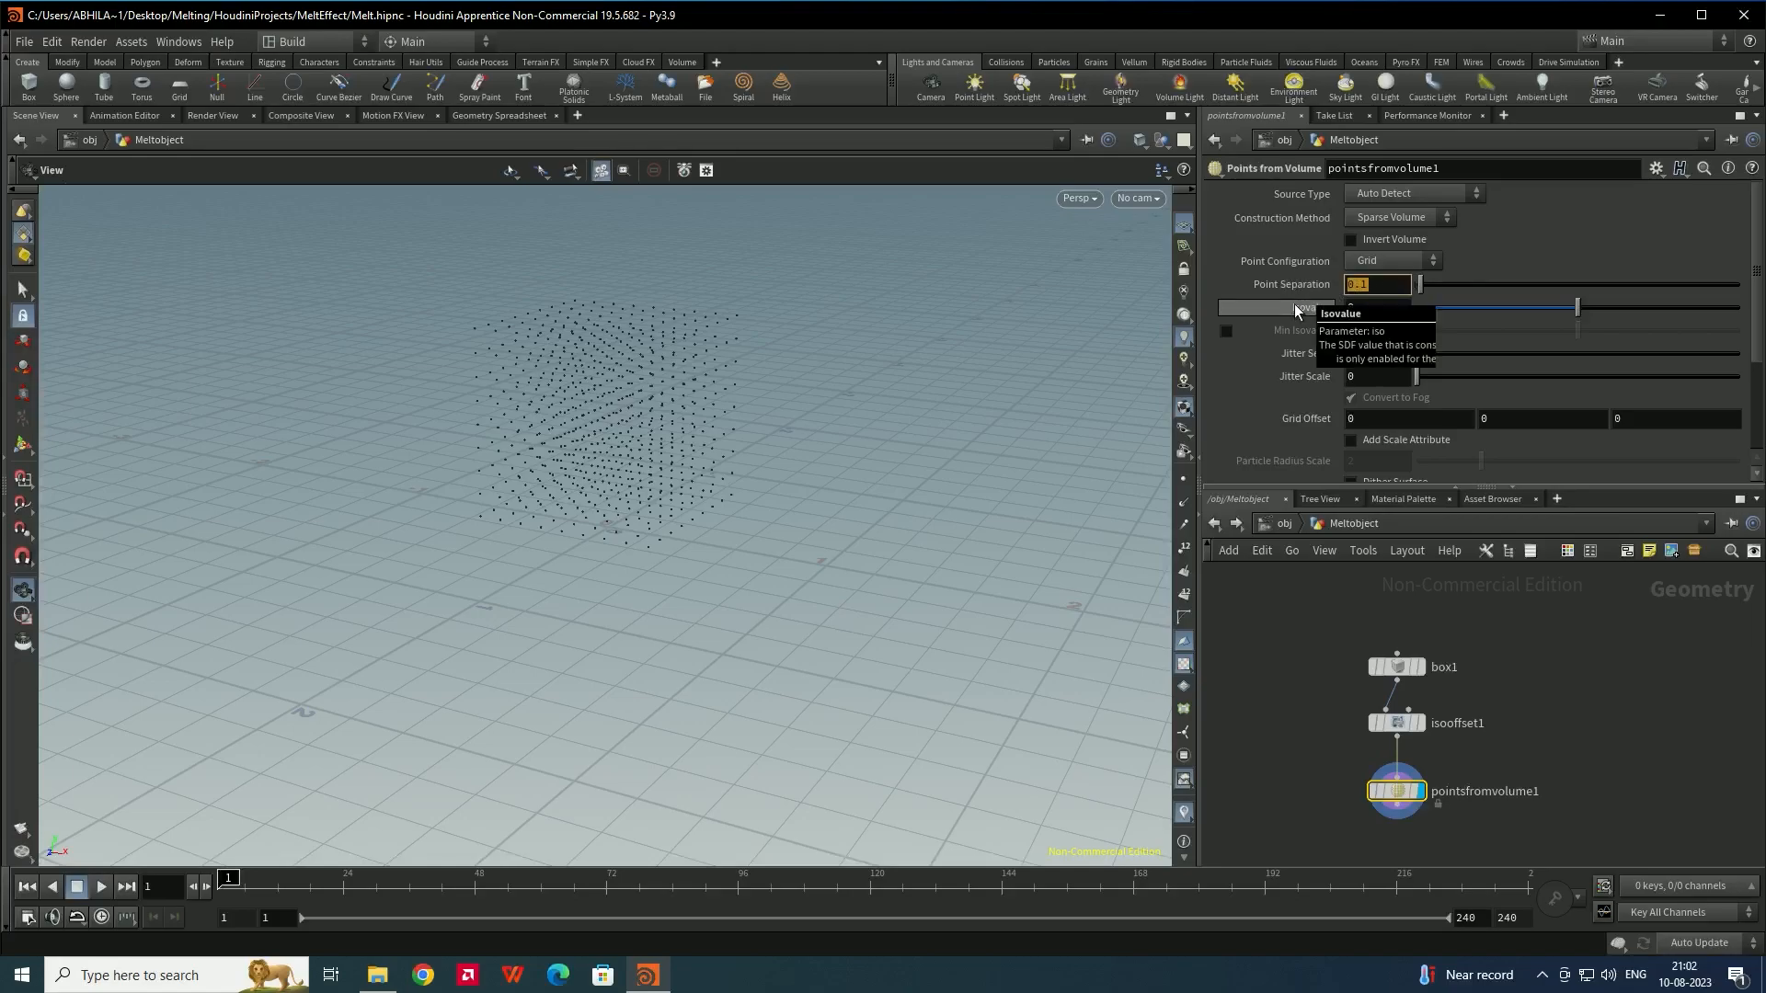
{"action": "type", "text": "0.02"}
{"action": "key", "text": "Return"}
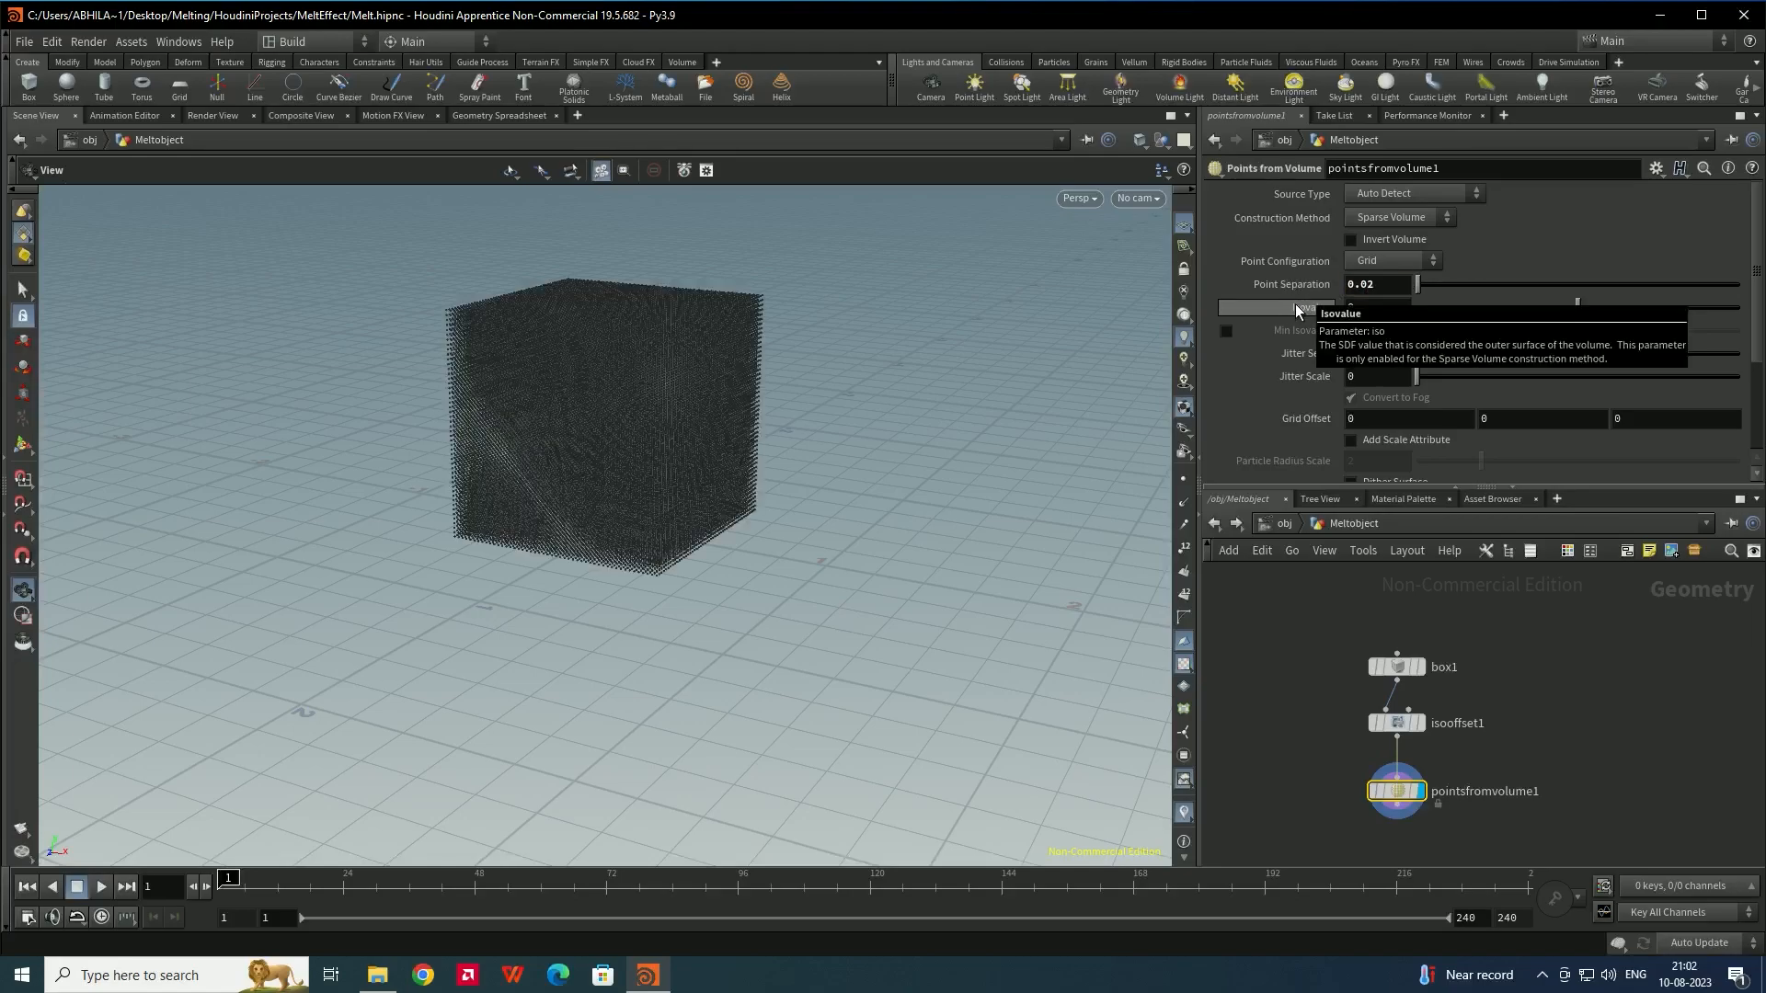
{"action": "left_click_drag", "start_coordinate": [591, 484], "coordinate": [693, 426]}
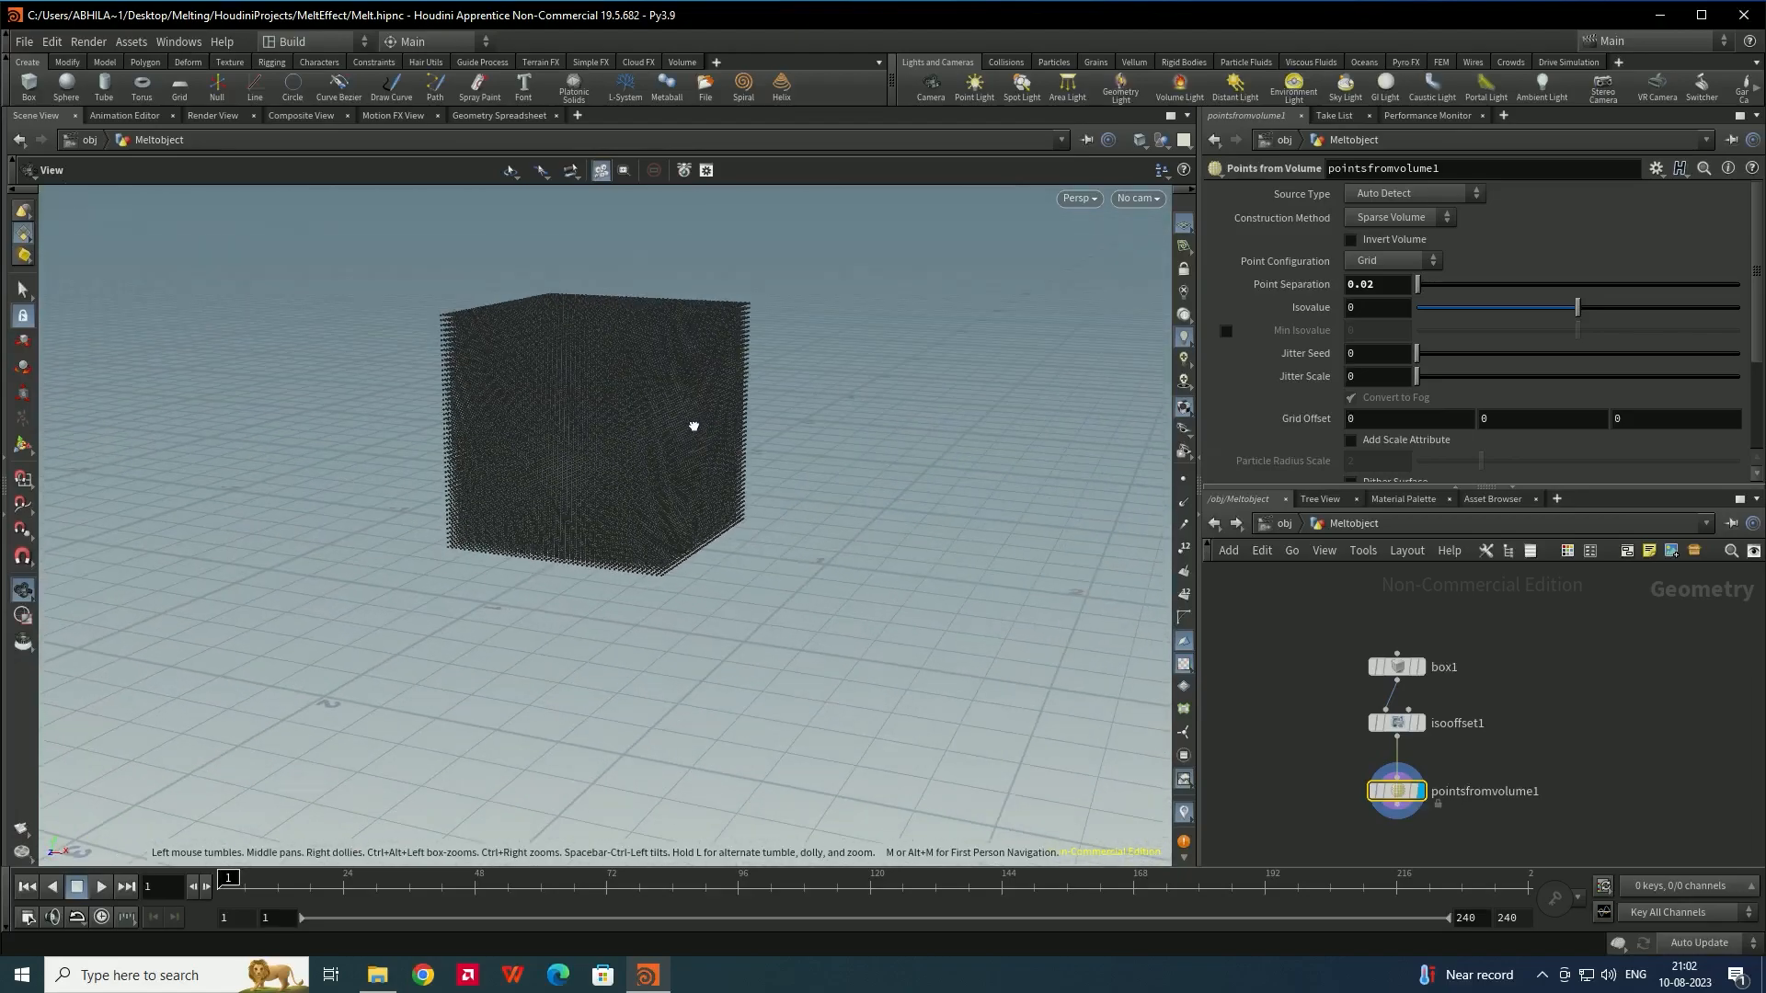
{"action": "key", "text": "ctrl+s"}
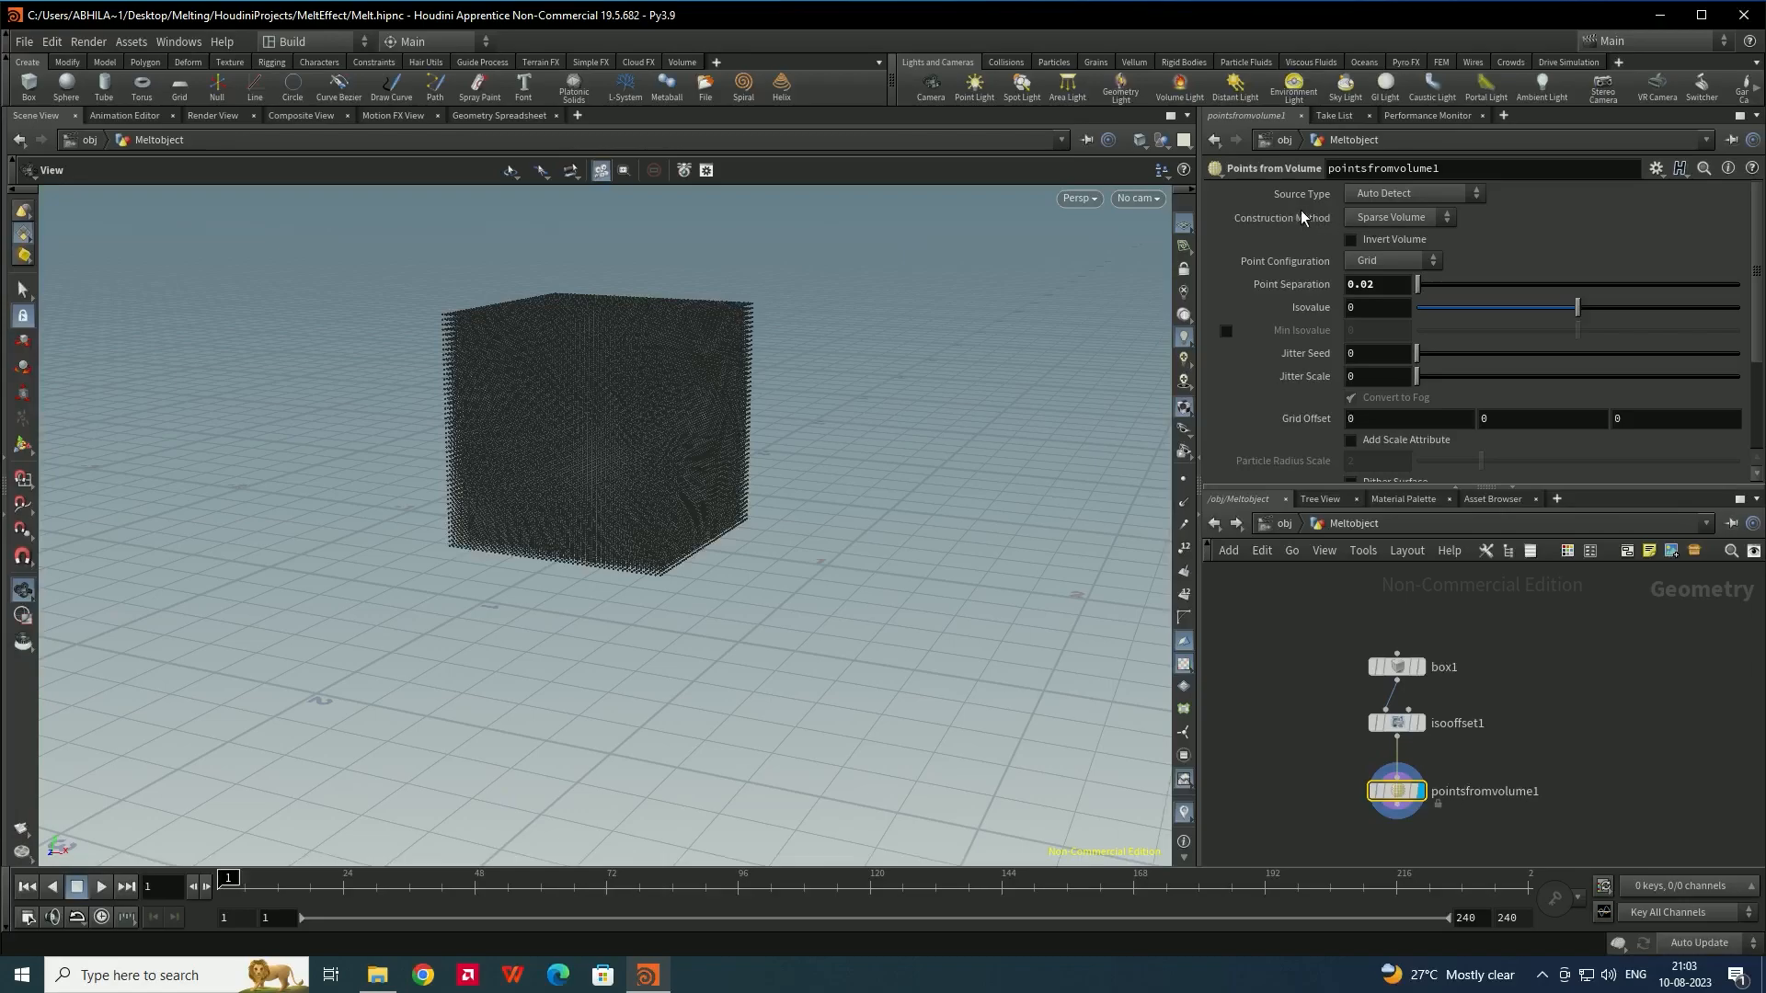
Change the Points from Volume node's Source Type to Fog
{"action": "left_click", "coordinate": [1421, 194]}
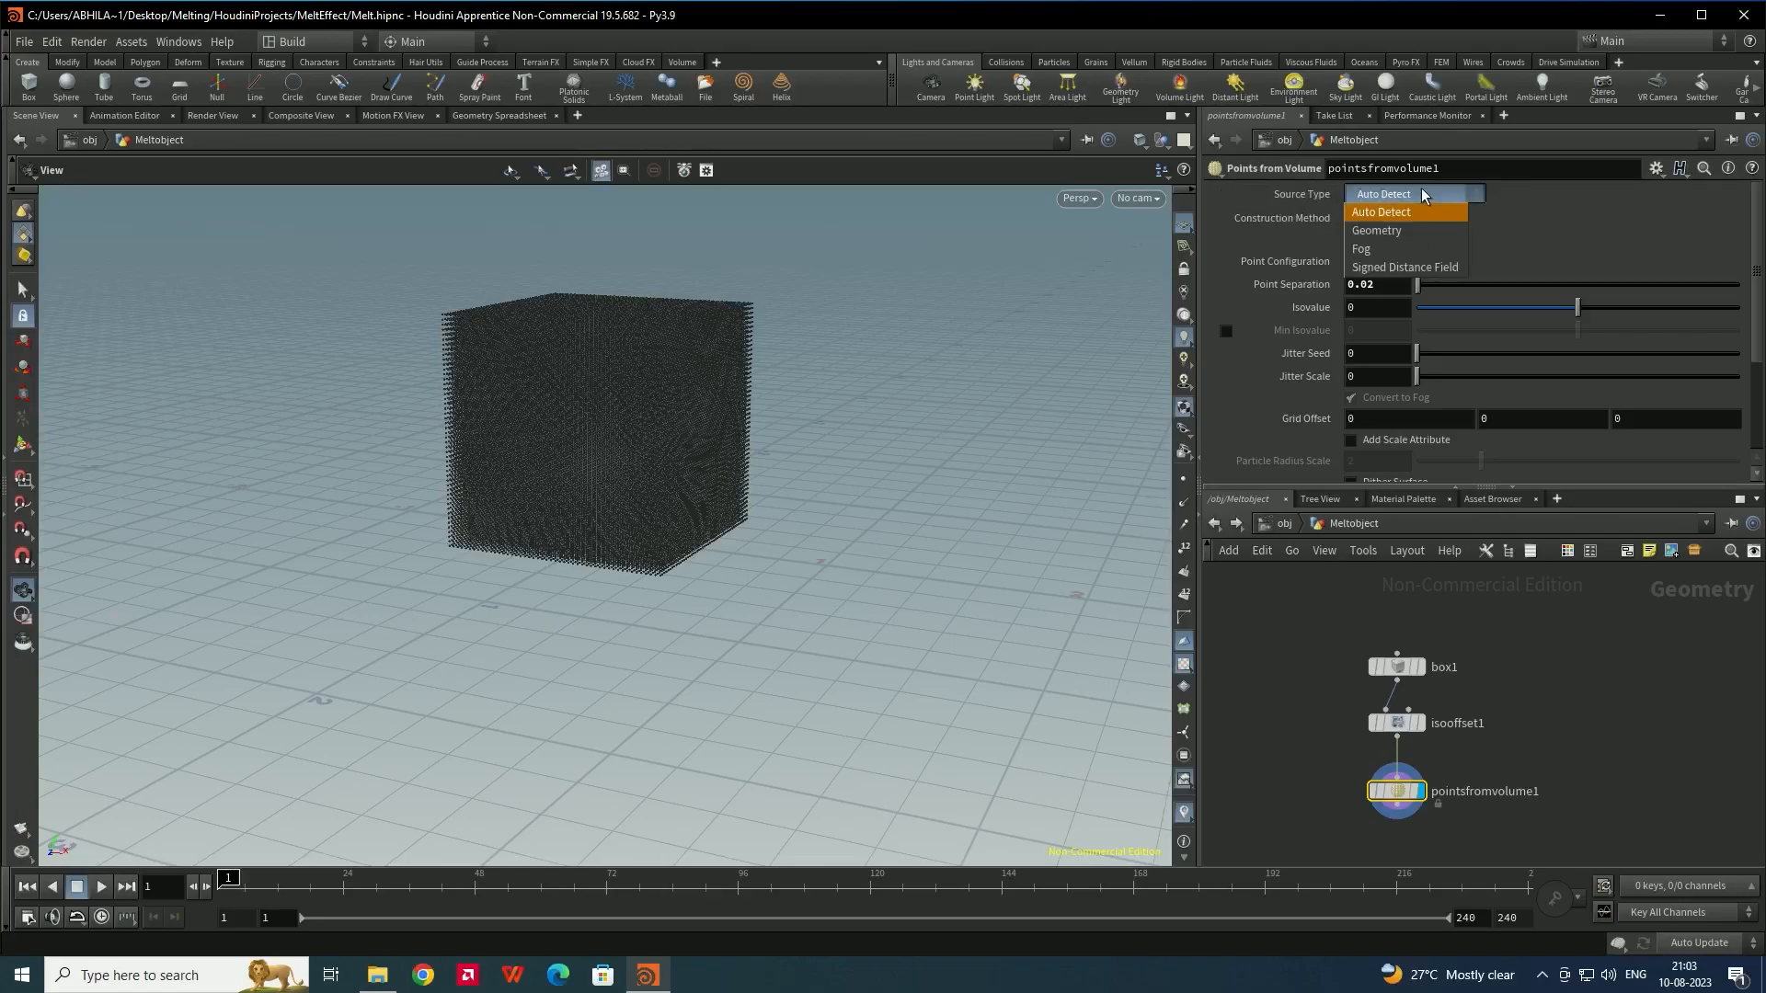
{"action": "left_click", "coordinate": [1376, 250]}
{"action": "mouse_move", "coordinate": [692, 425]}
{"action": "left_mouse_down"}
{"action": "mouse_move", "coordinate": [733, 417]}
{"action": "mouse_move", "coordinate": [721, 438]}
{"action": "left_mouse_up"}
Add a POP Network fed by the Points from Volume node and open its internal network
{"action": "middle_click_drag", "start_coordinate": [1431, 754], "coordinate": [1473, 615]}
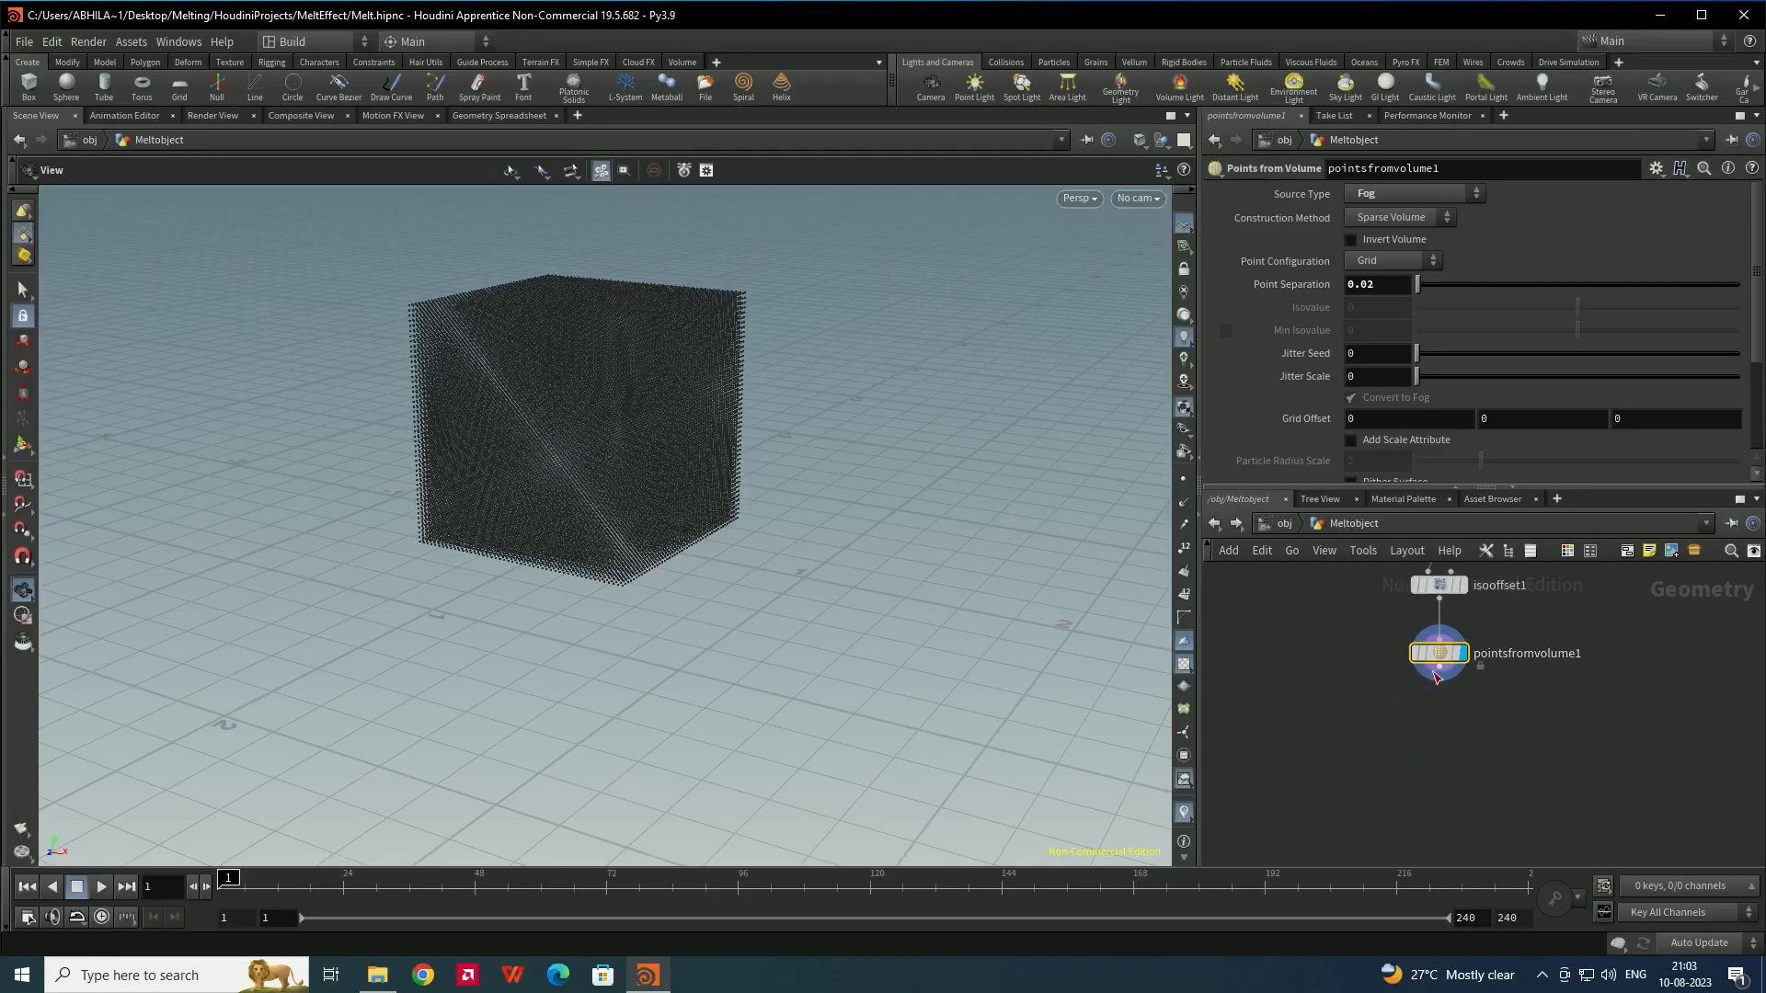
{"action": "key", "text": "Tab"}
{"action": "type", "text": "po"}
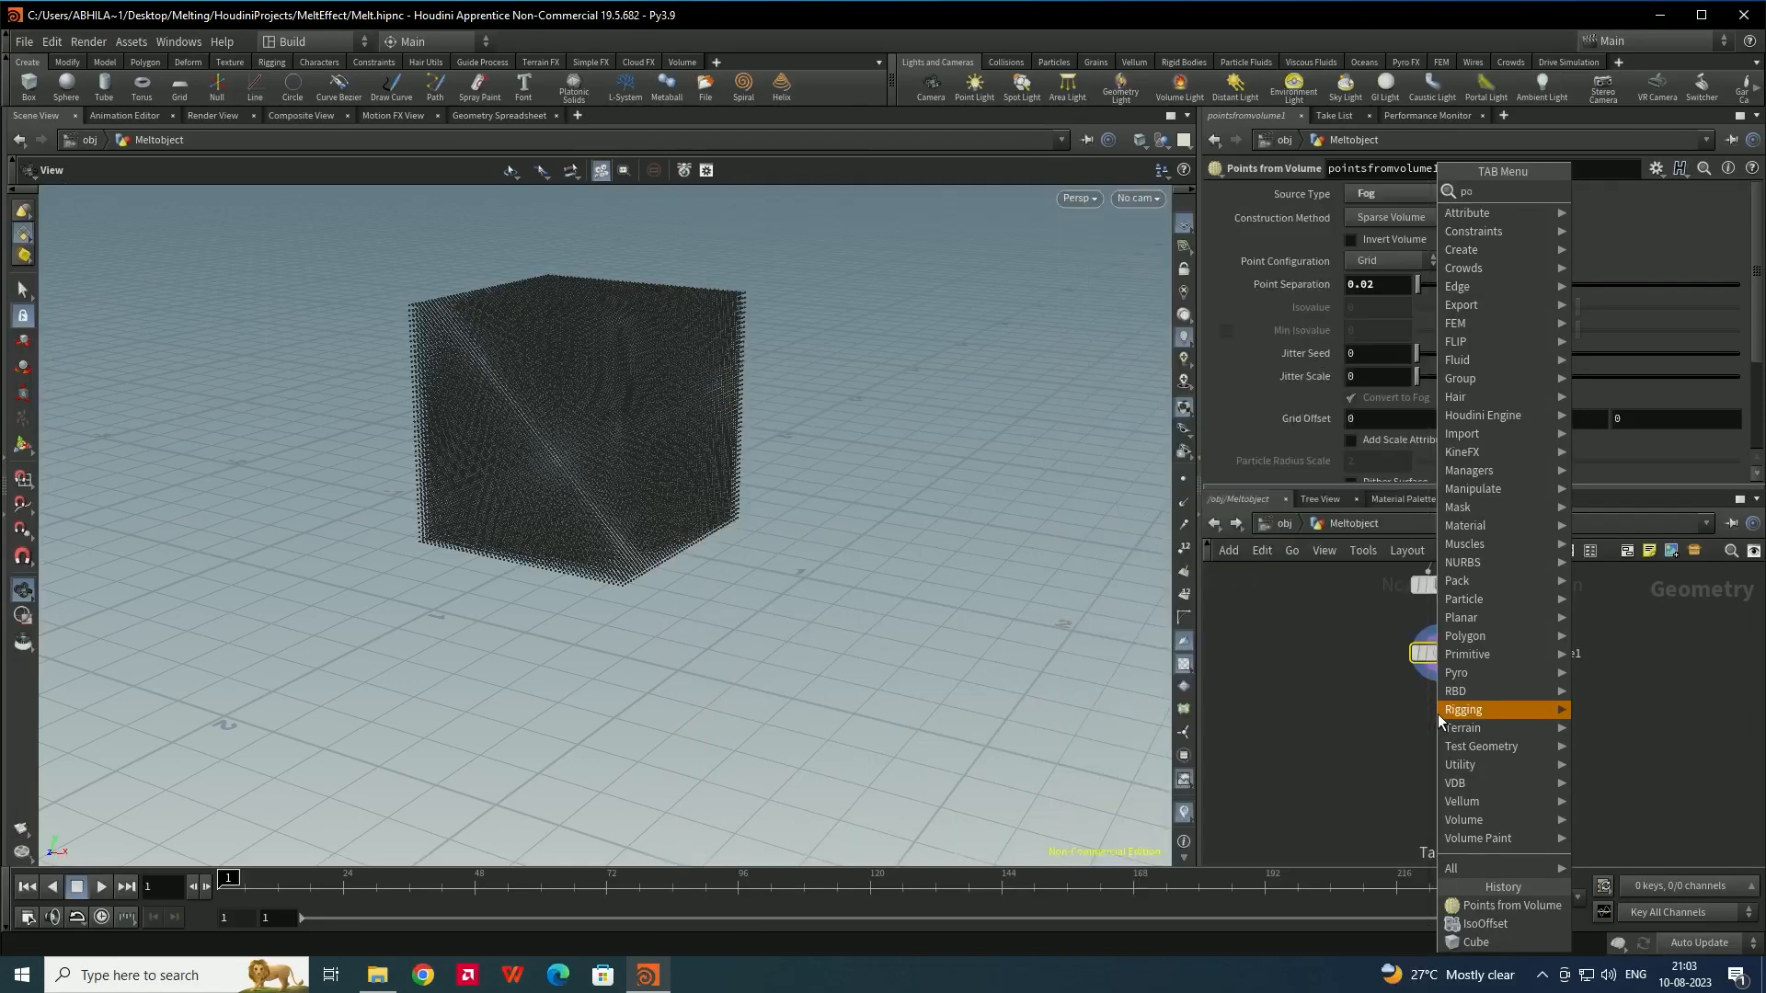
{"action": "type", "text": "pne"}
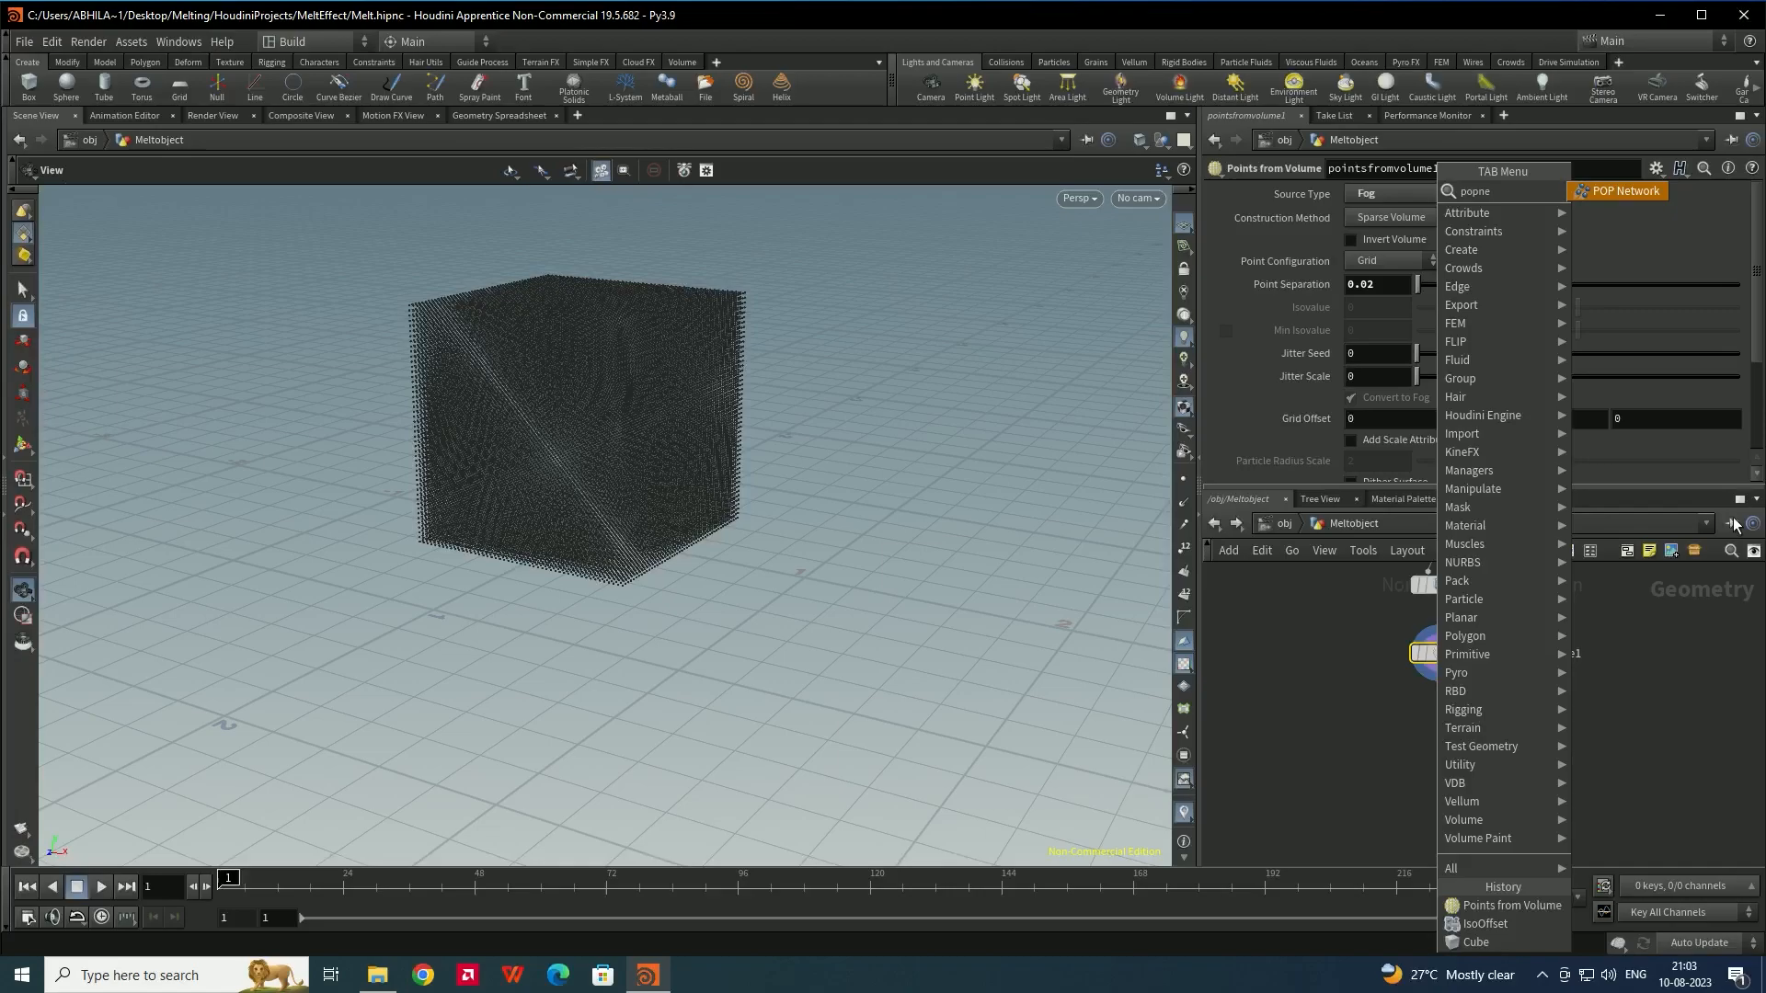
{"action": "left_click", "coordinate": [1628, 197]}
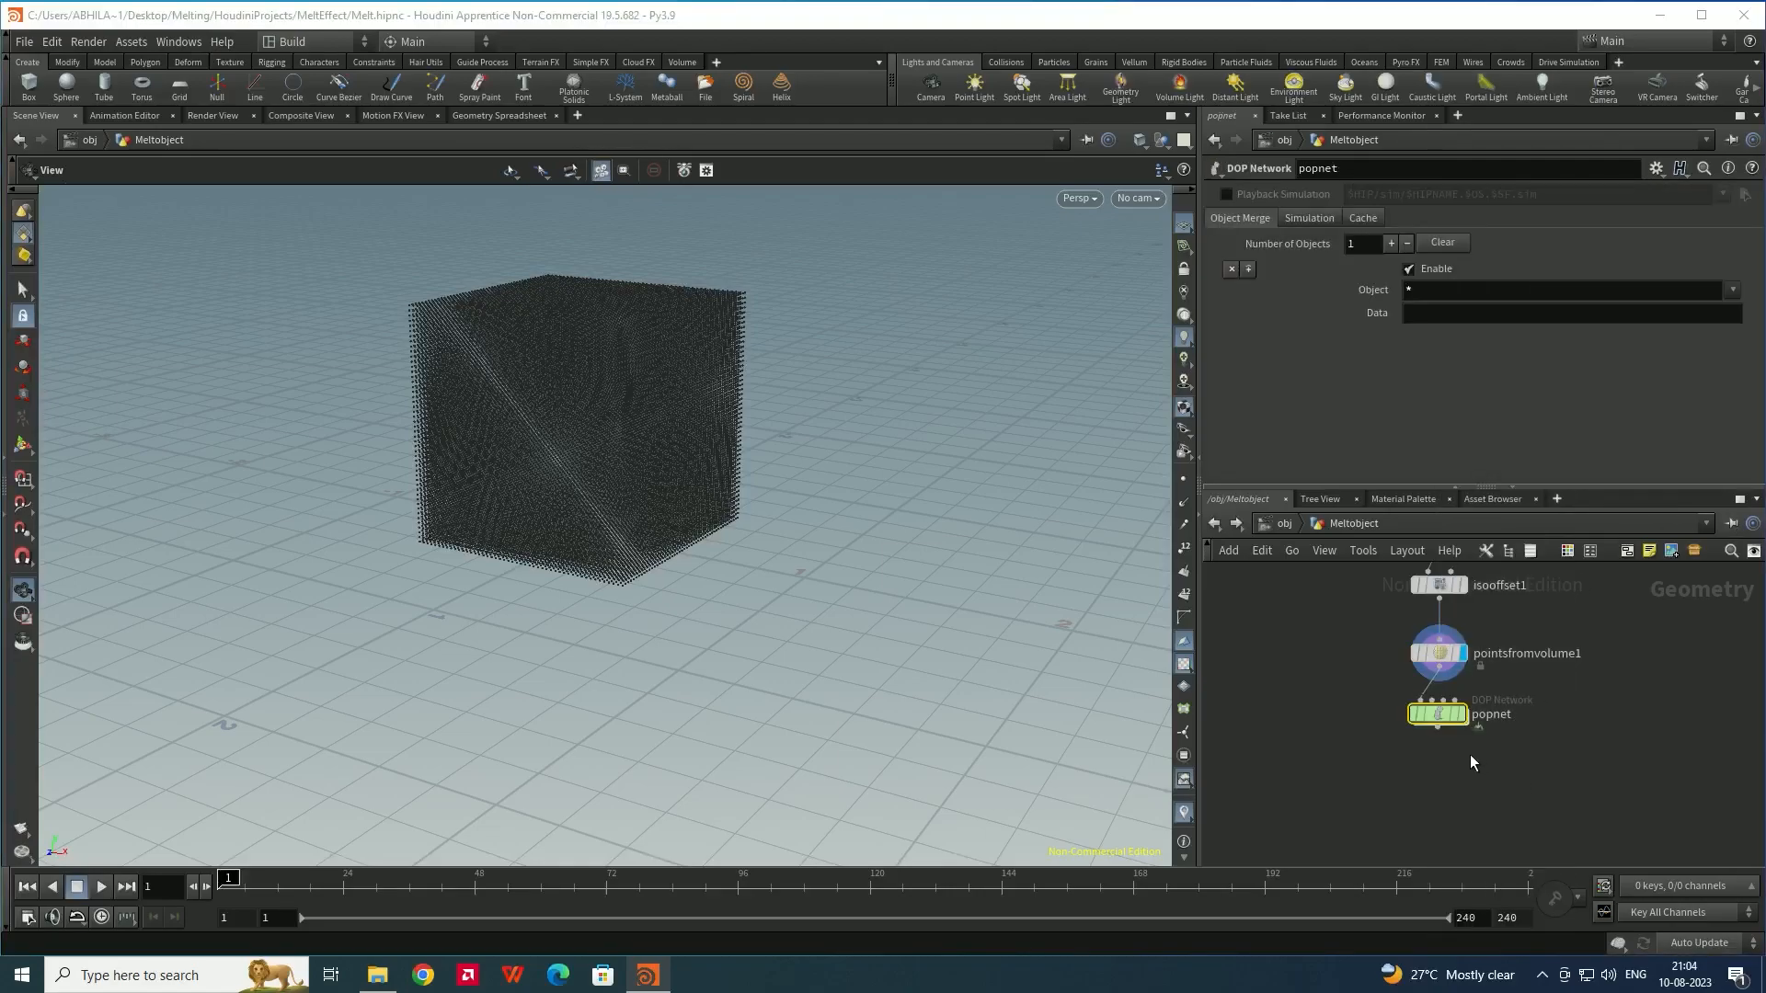
{"action": "double_click", "coordinate": [1438, 713]}
{"action": "left_click_drag", "start_coordinate": [792, 494], "coordinate": [591, 419]}
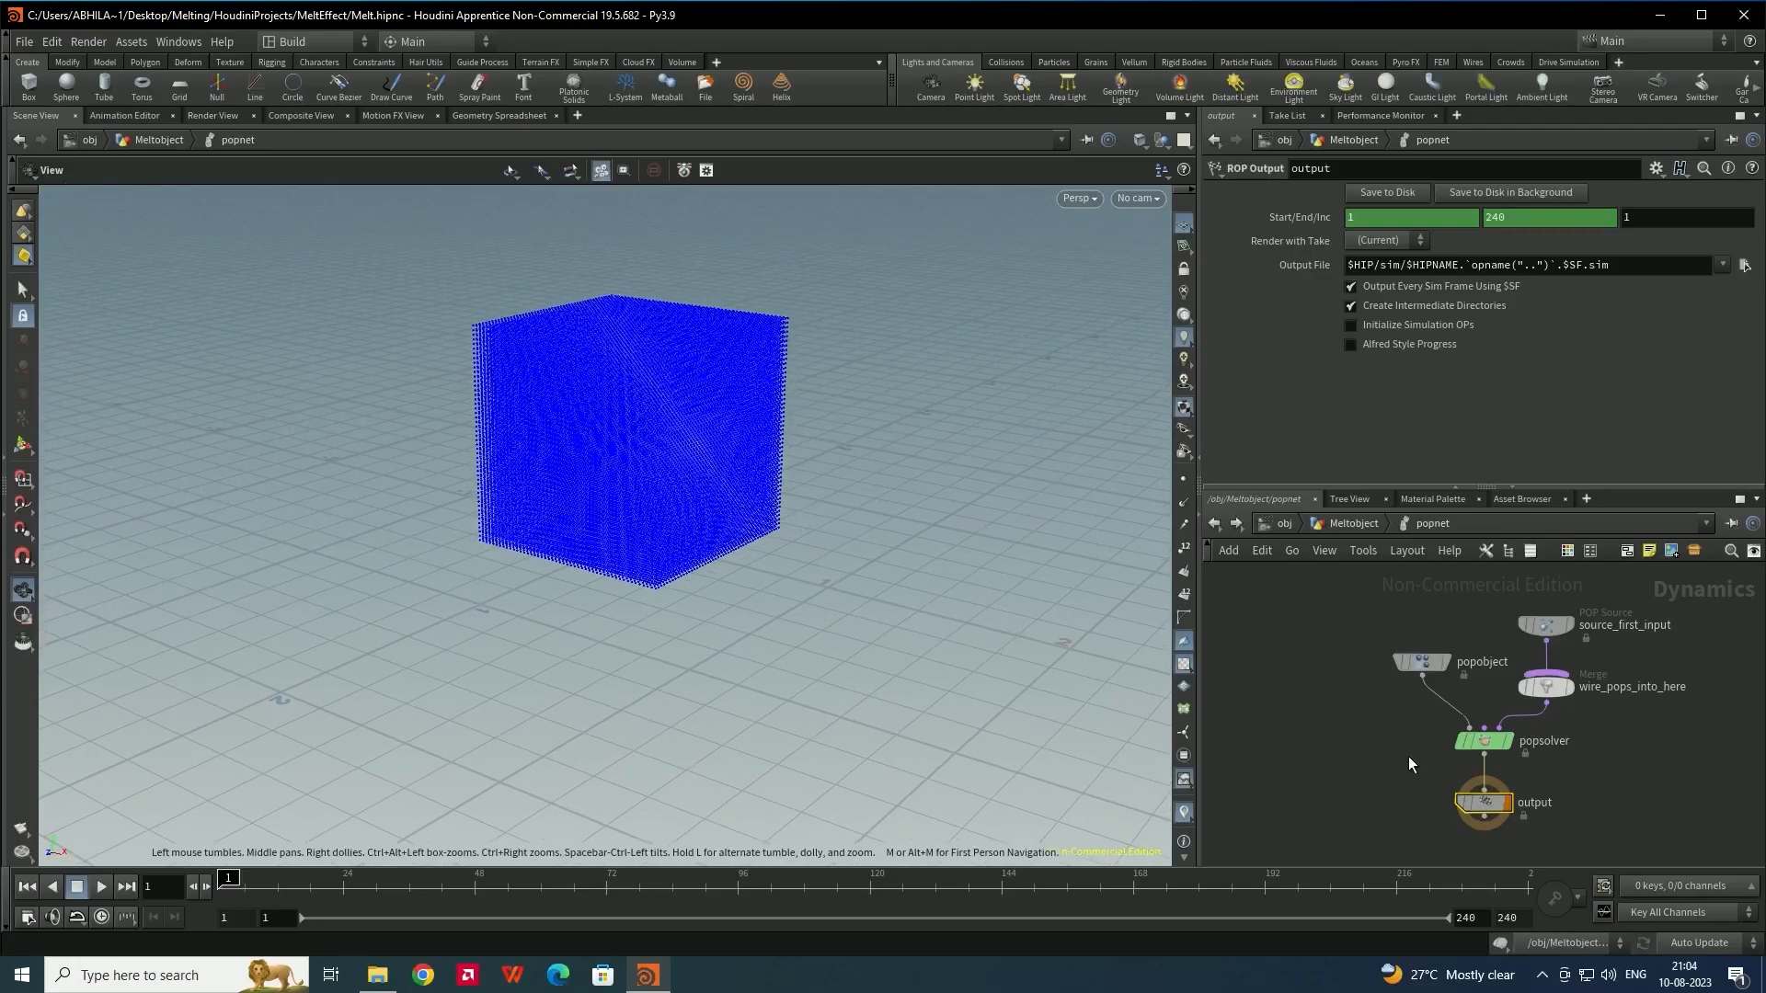
Turn off the Guide display on the source_first_input POP Source, play the simulation and rewind to frame 1
{"action": "left_click", "coordinate": [1554, 625]}
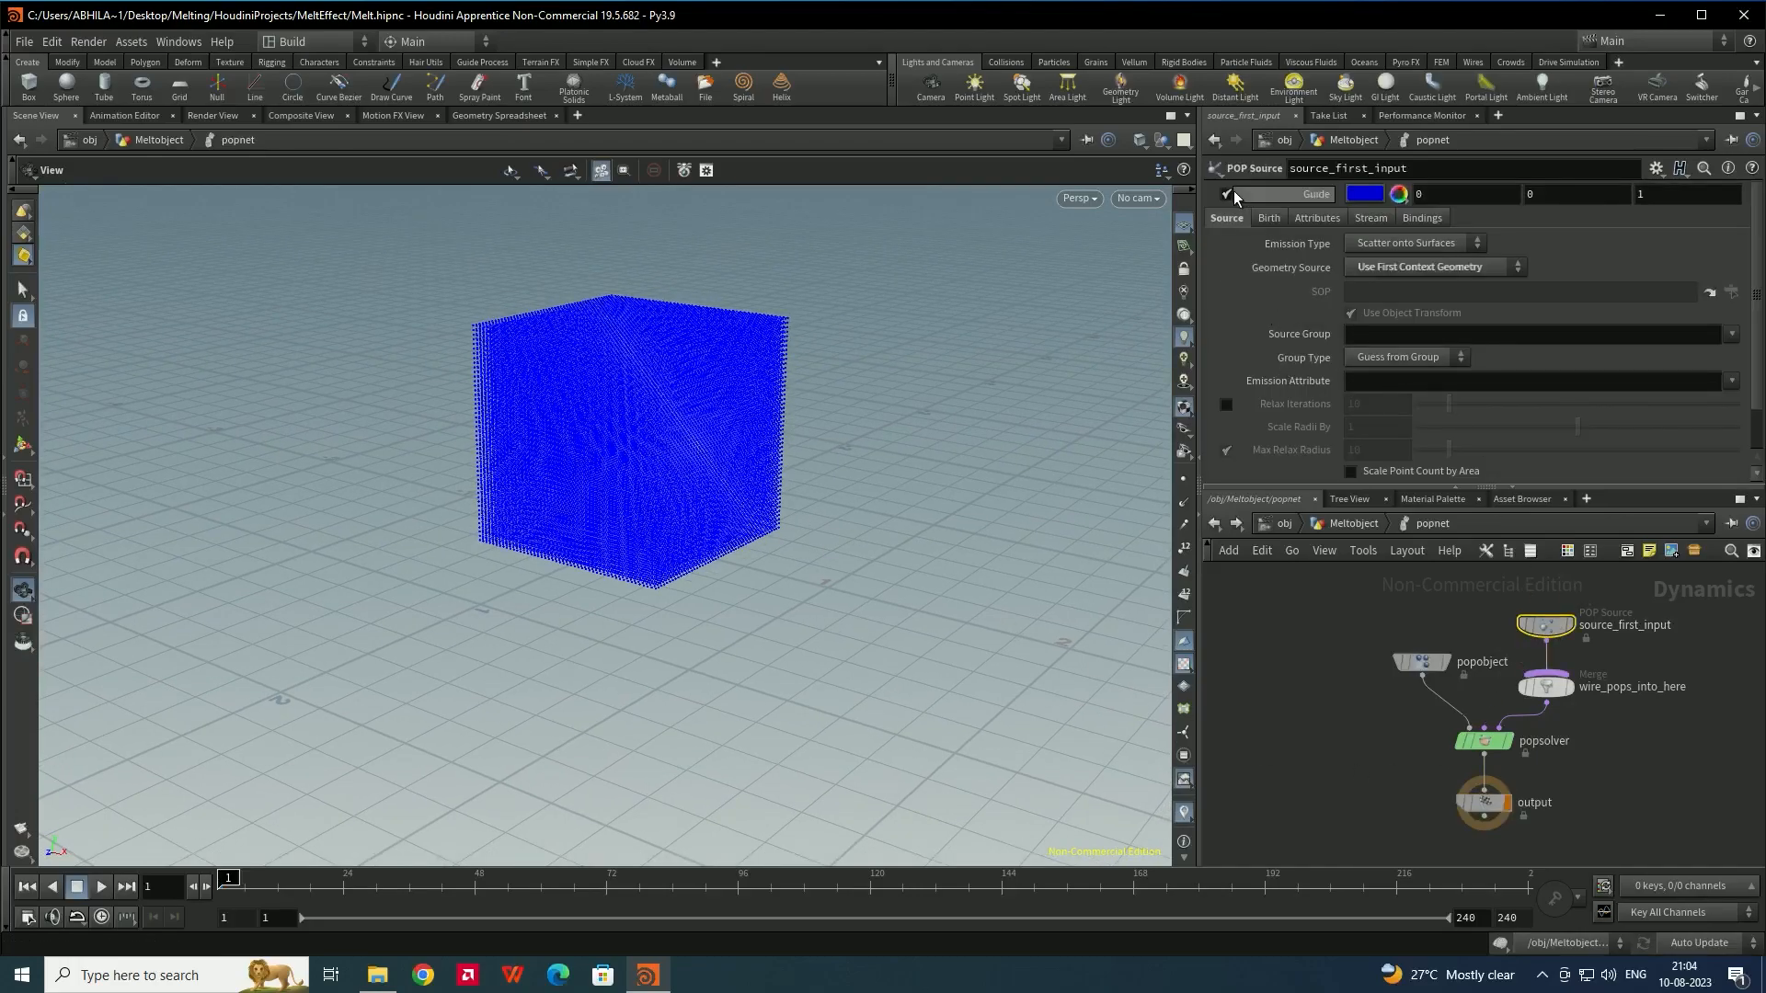
{"action": "left_click", "coordinate": [1227, 192]}
{"action": "left_click", "coordinate": [101, 886]}
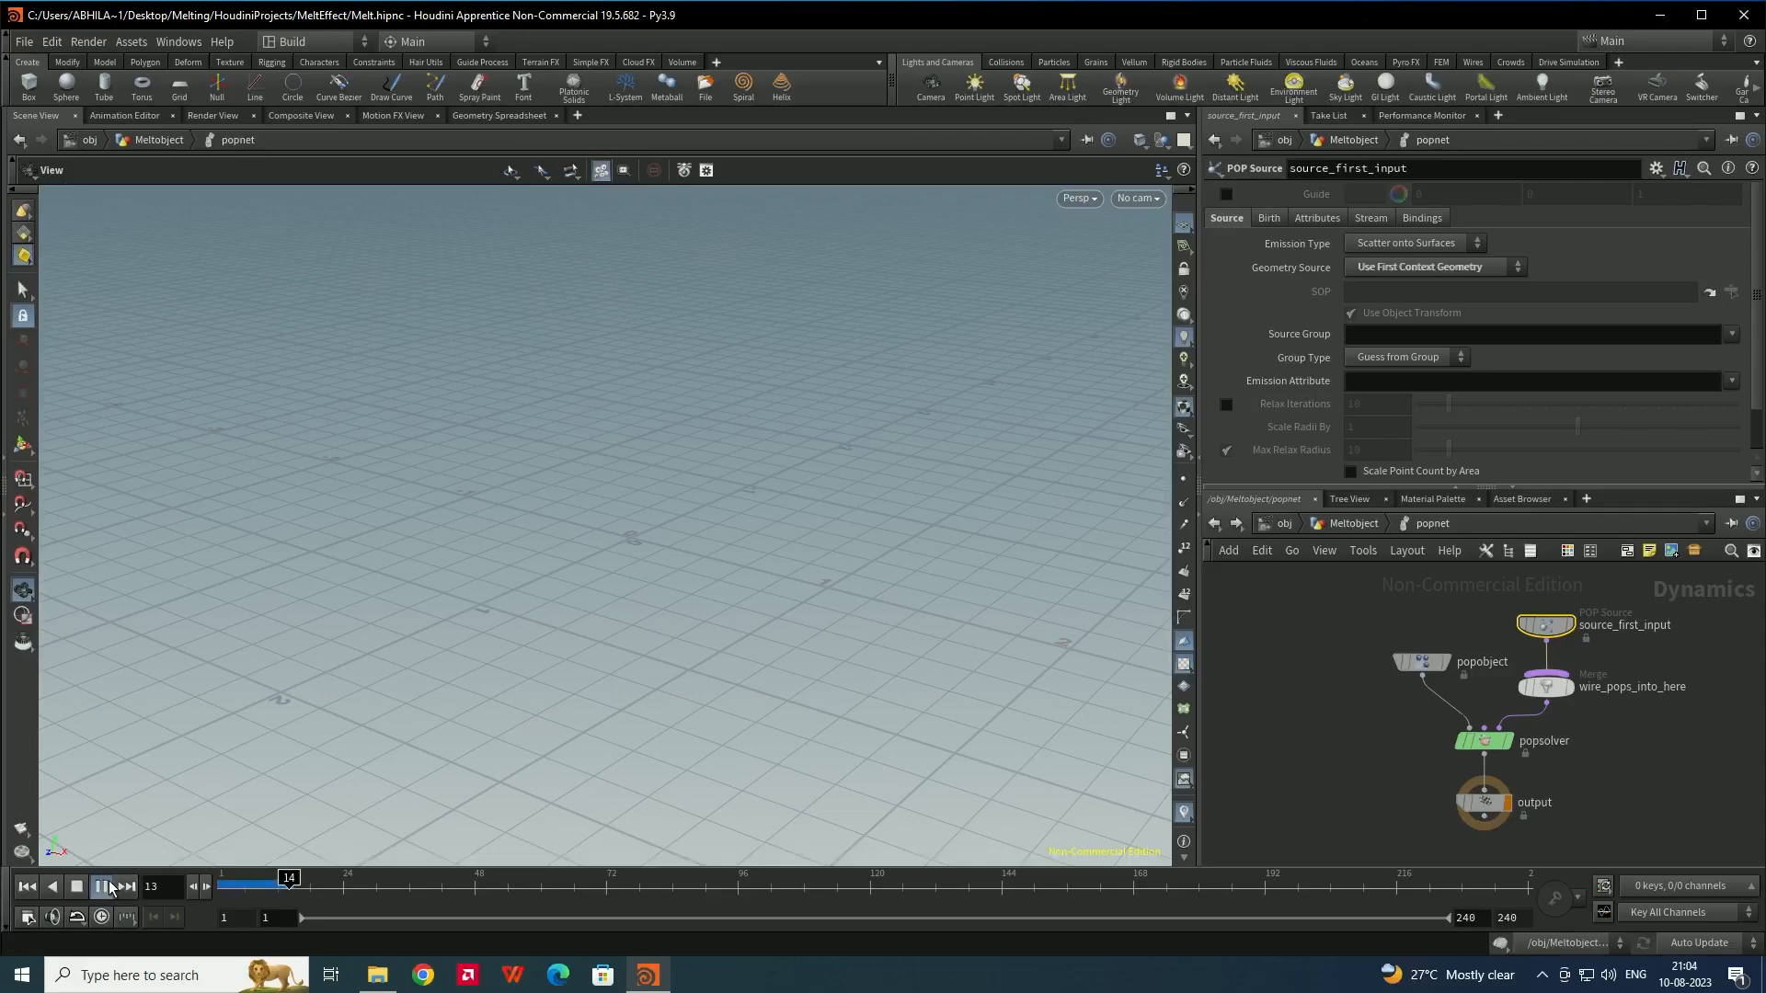
{"action": "left_click", "coordinate": [30, 886]}
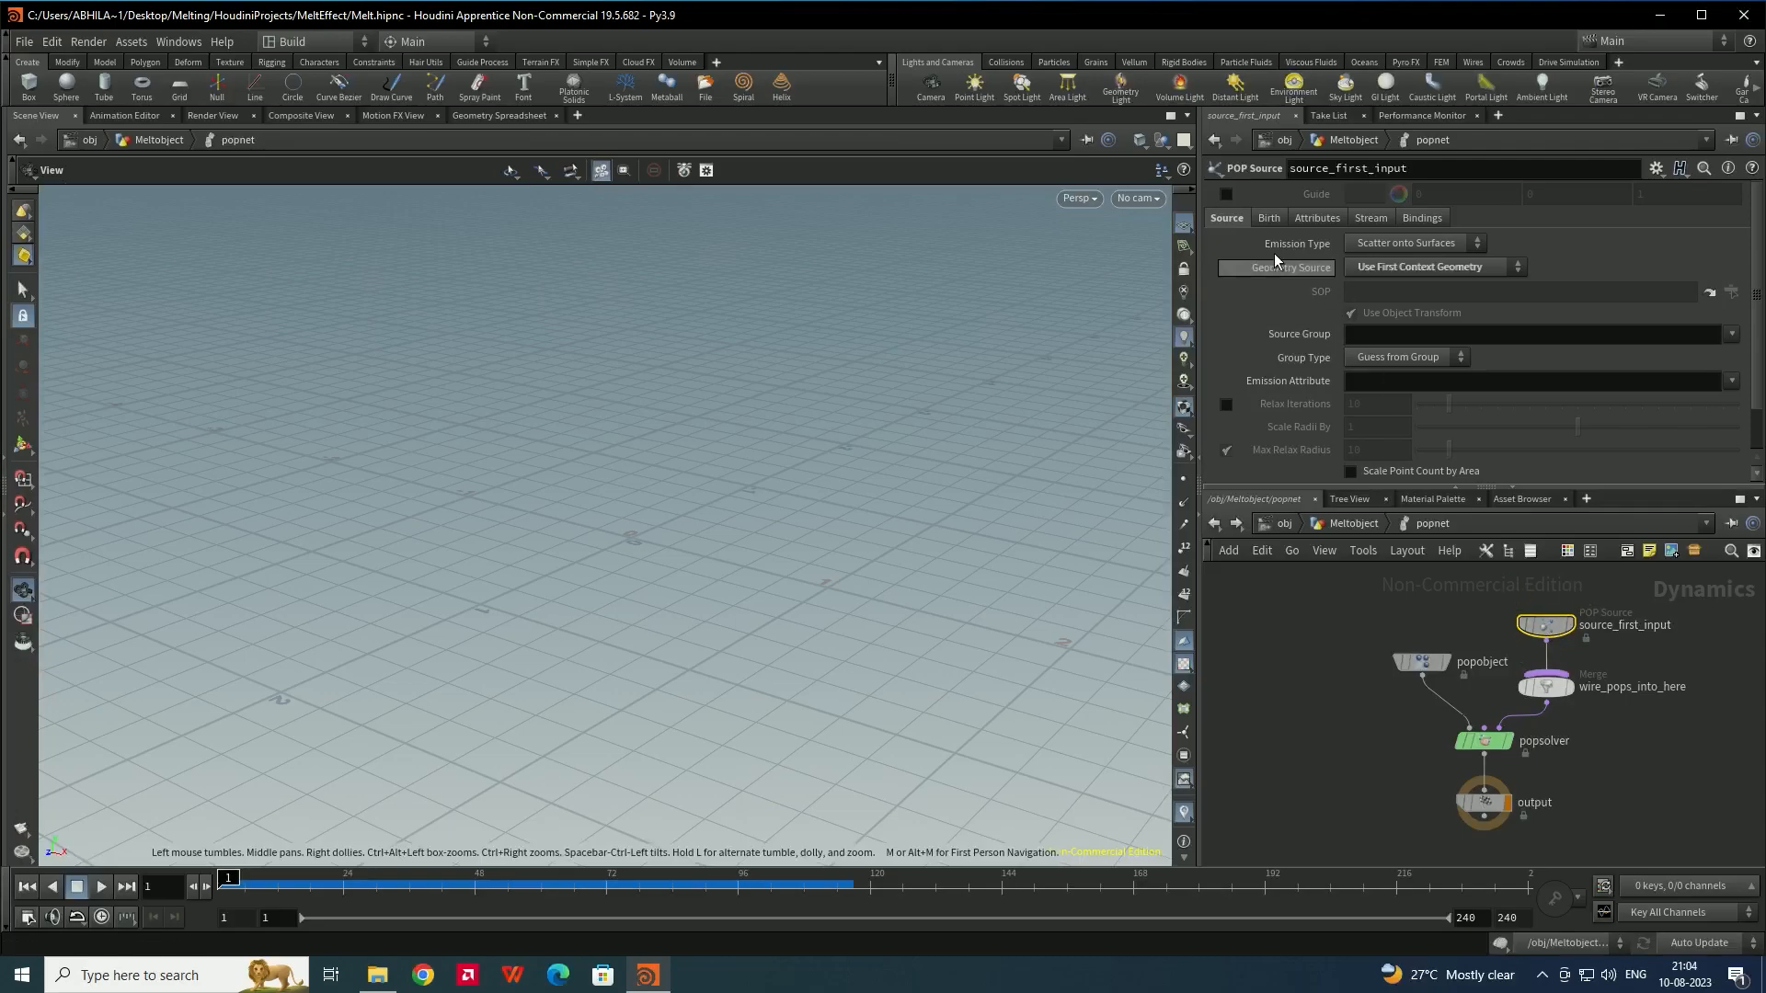
Change the POP Source's Emission Type to All Geometry and save the scene
{"action": "left_click", "coordinate": [1419, 245]}
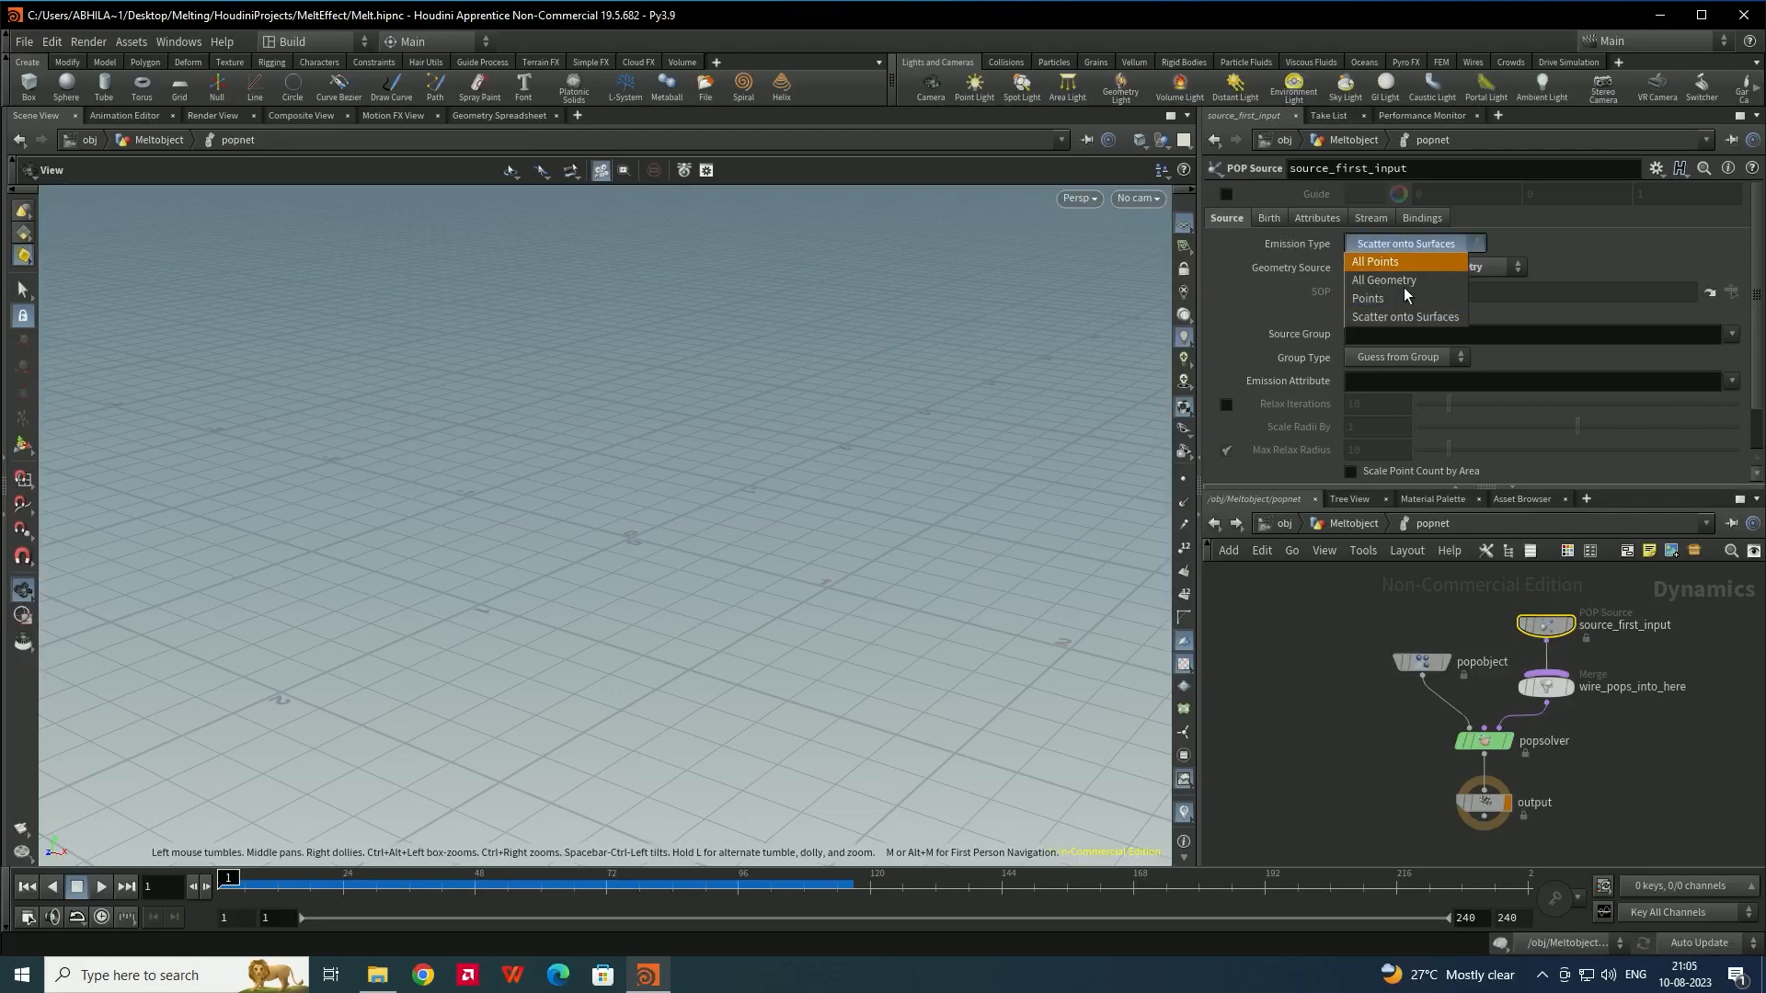
{"action": "left_click", "coordinate": [1396, 287]}
{"action": "key", "text": "ctrl+s"}
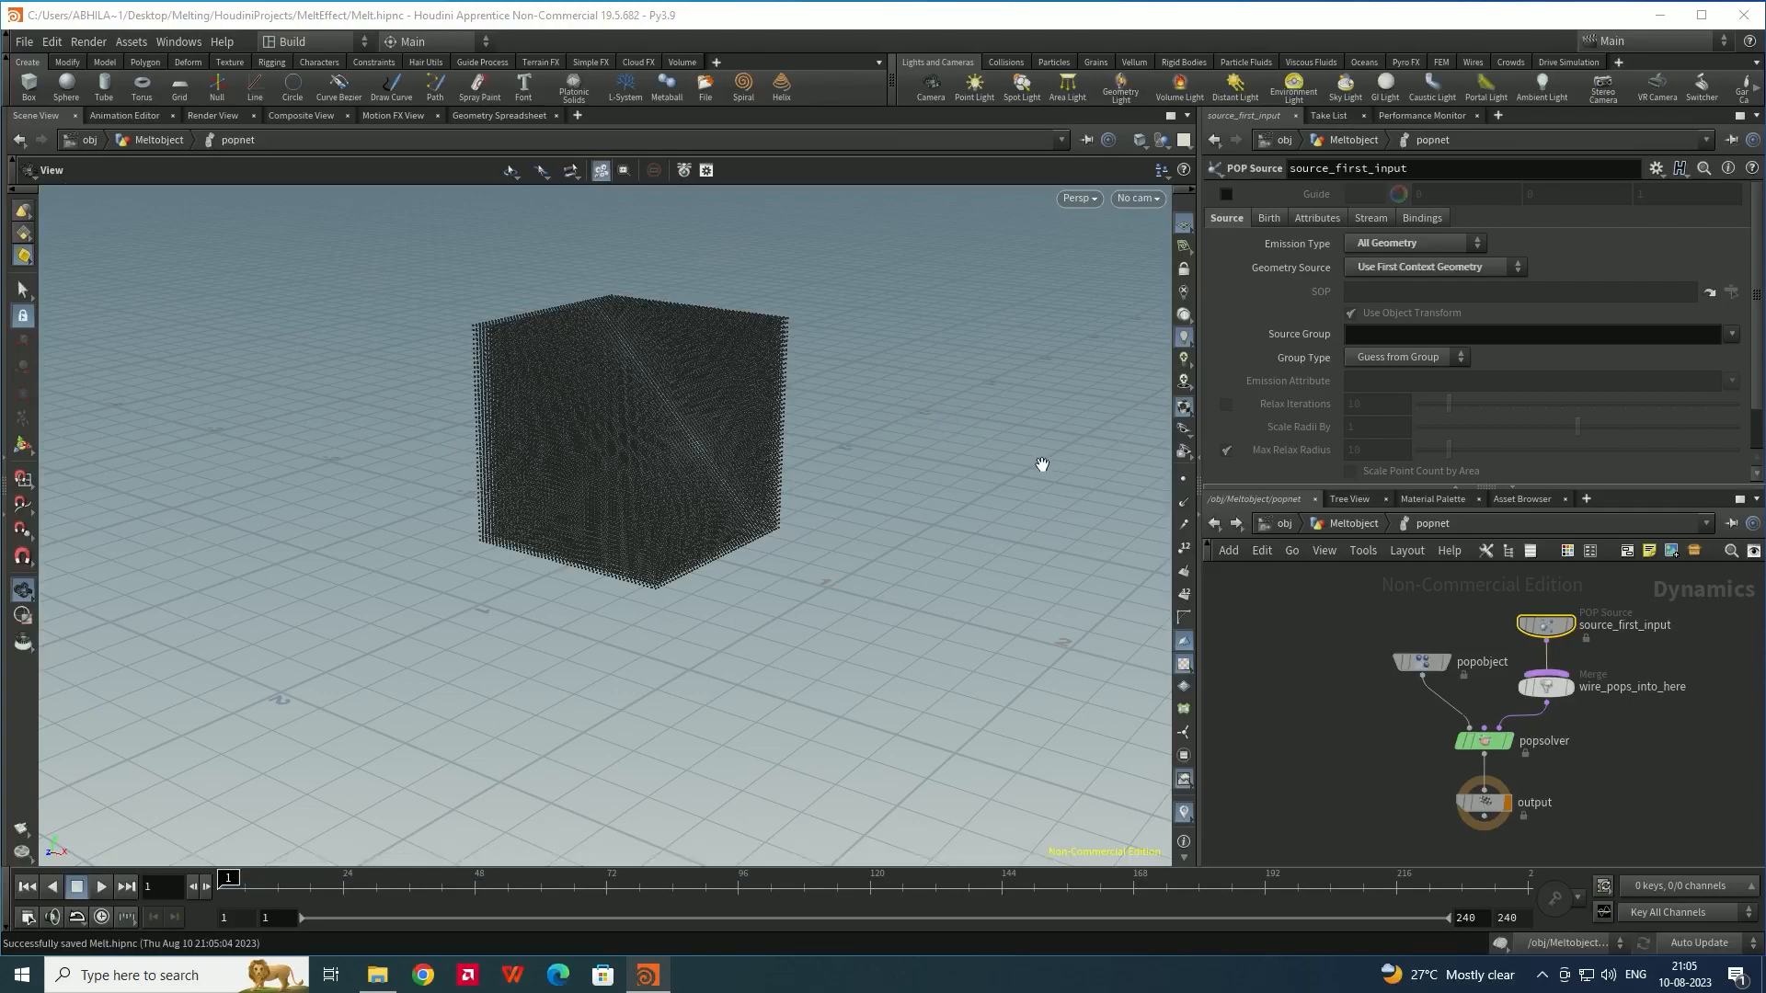
{"action": "left_click_drag", "start_coordinate": [994, 469], "coordinate": [702, 342]}
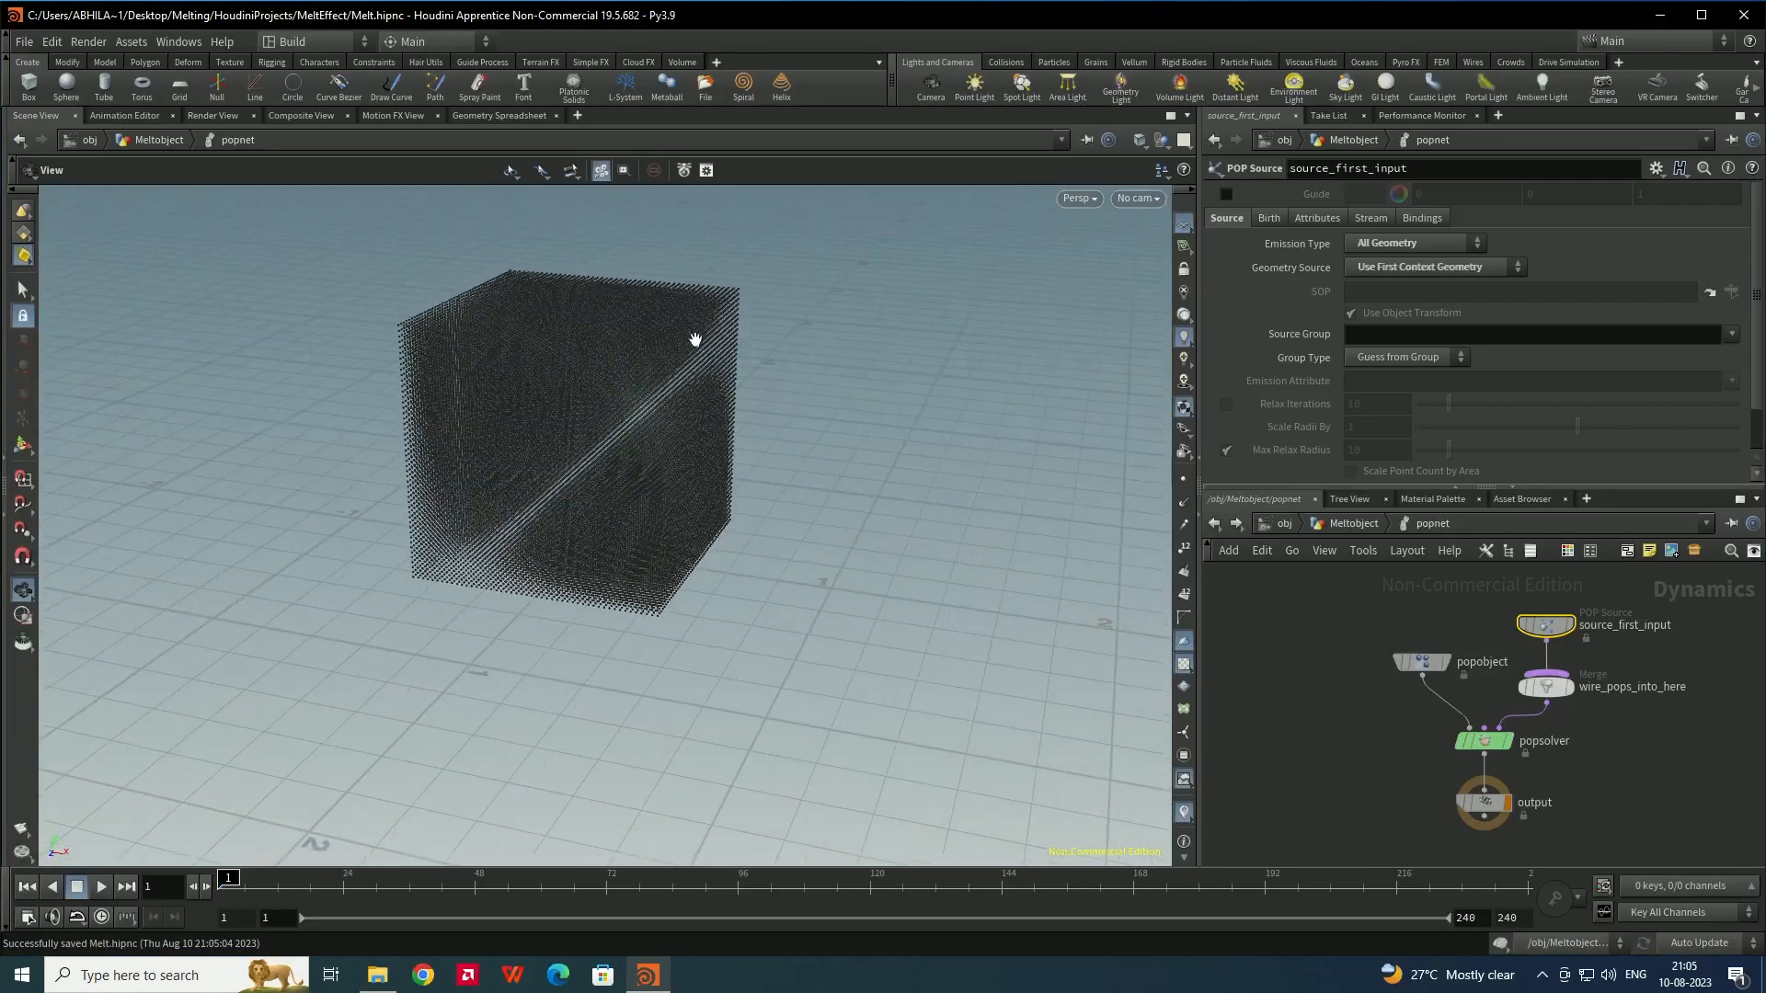
Return to the Meltobject network, add a second Box node beside the existing chain and display it as a template
{"action": "left_click", "coordinate": [1215, 524]}
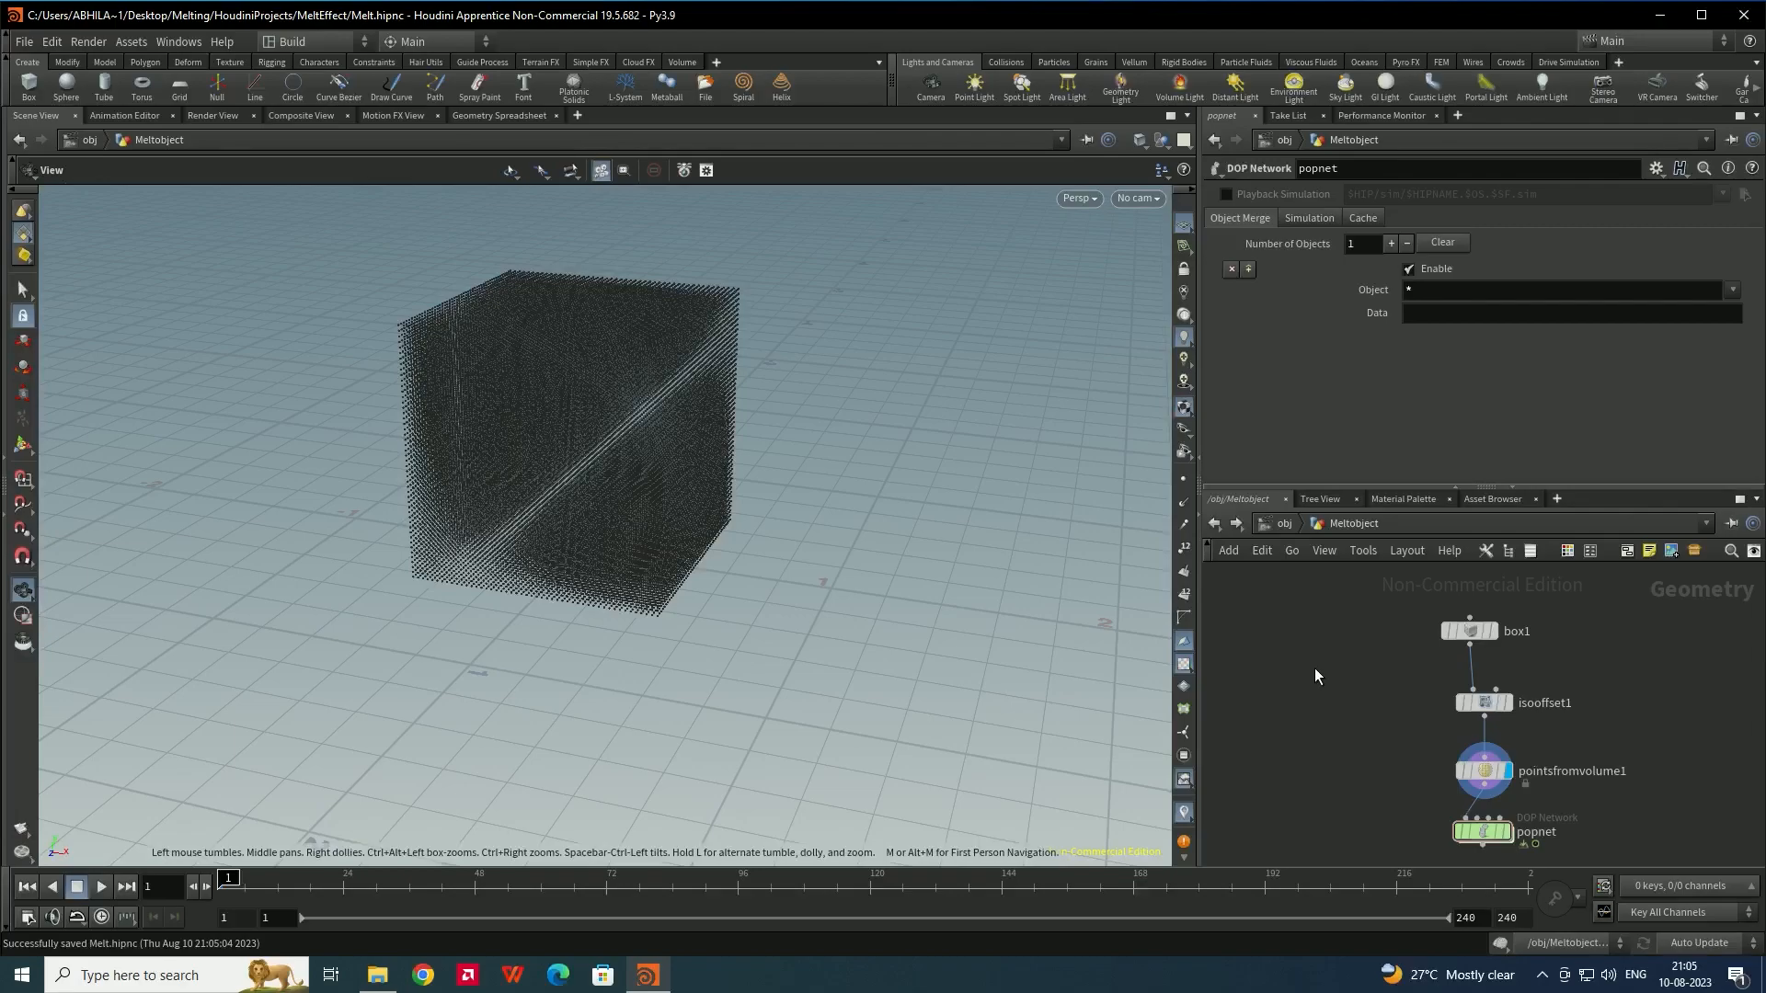
{"action": "key", "text": "Tab"}
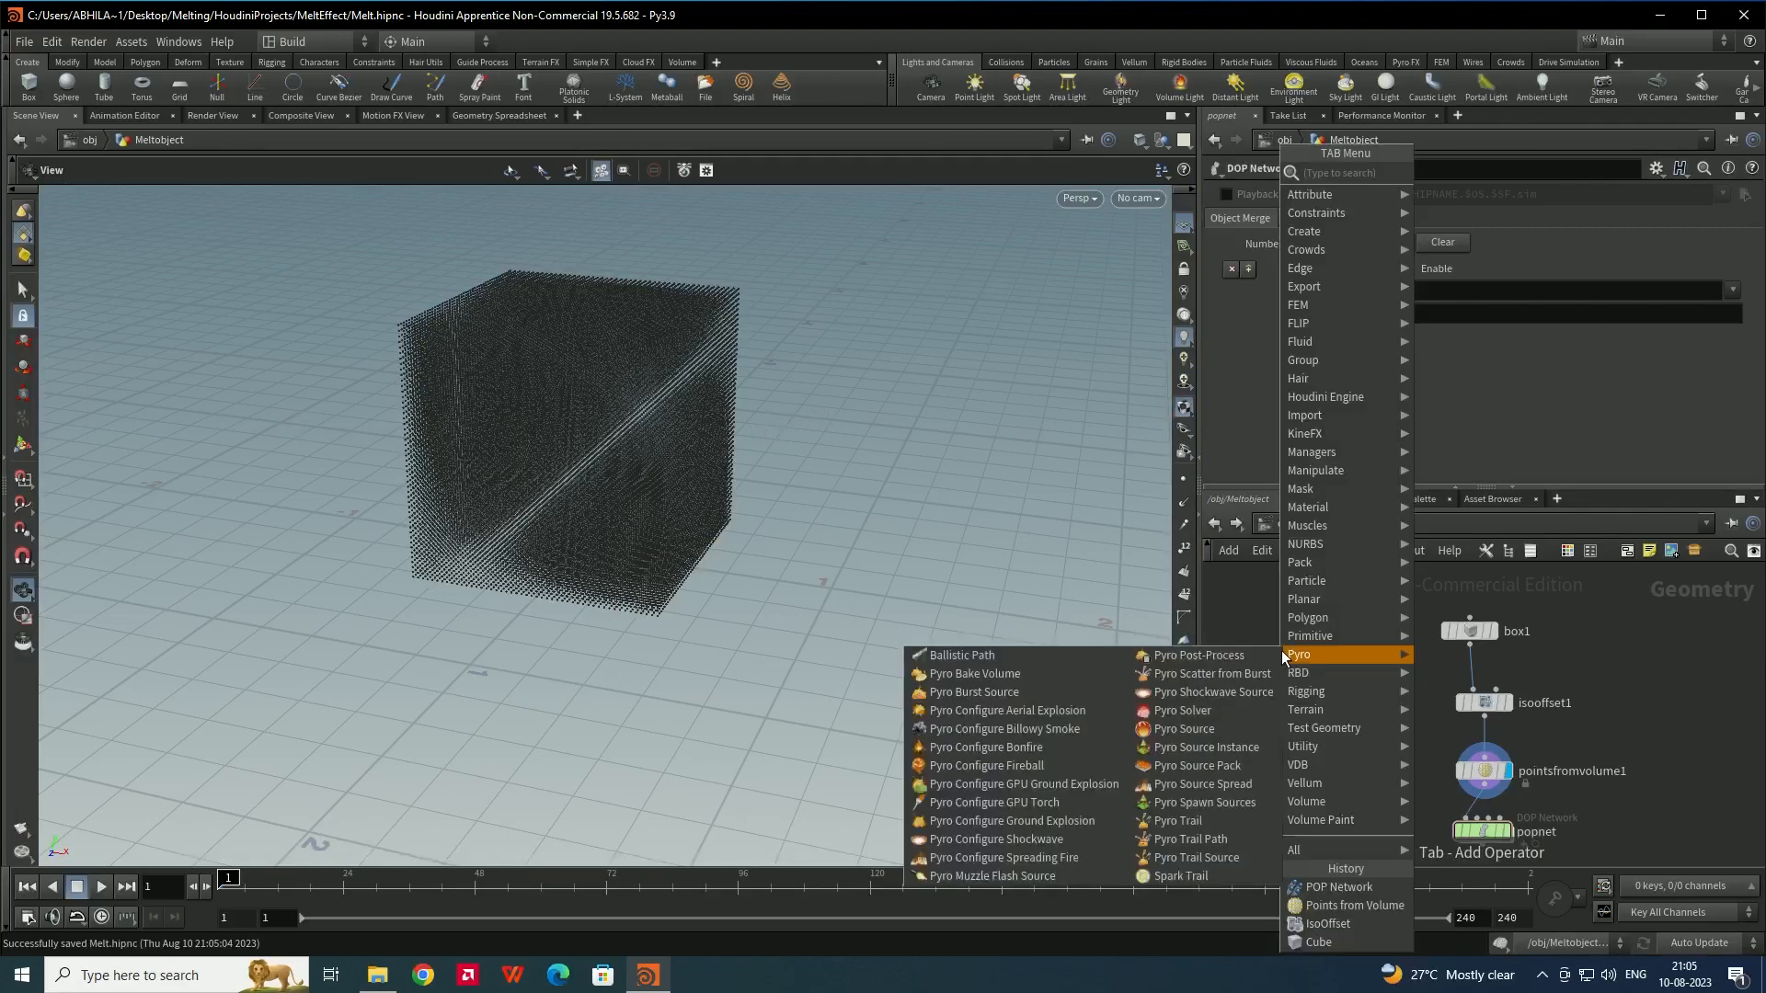
{"action": "type", "text": "box"}
{"action": "key", "text": "Return"}
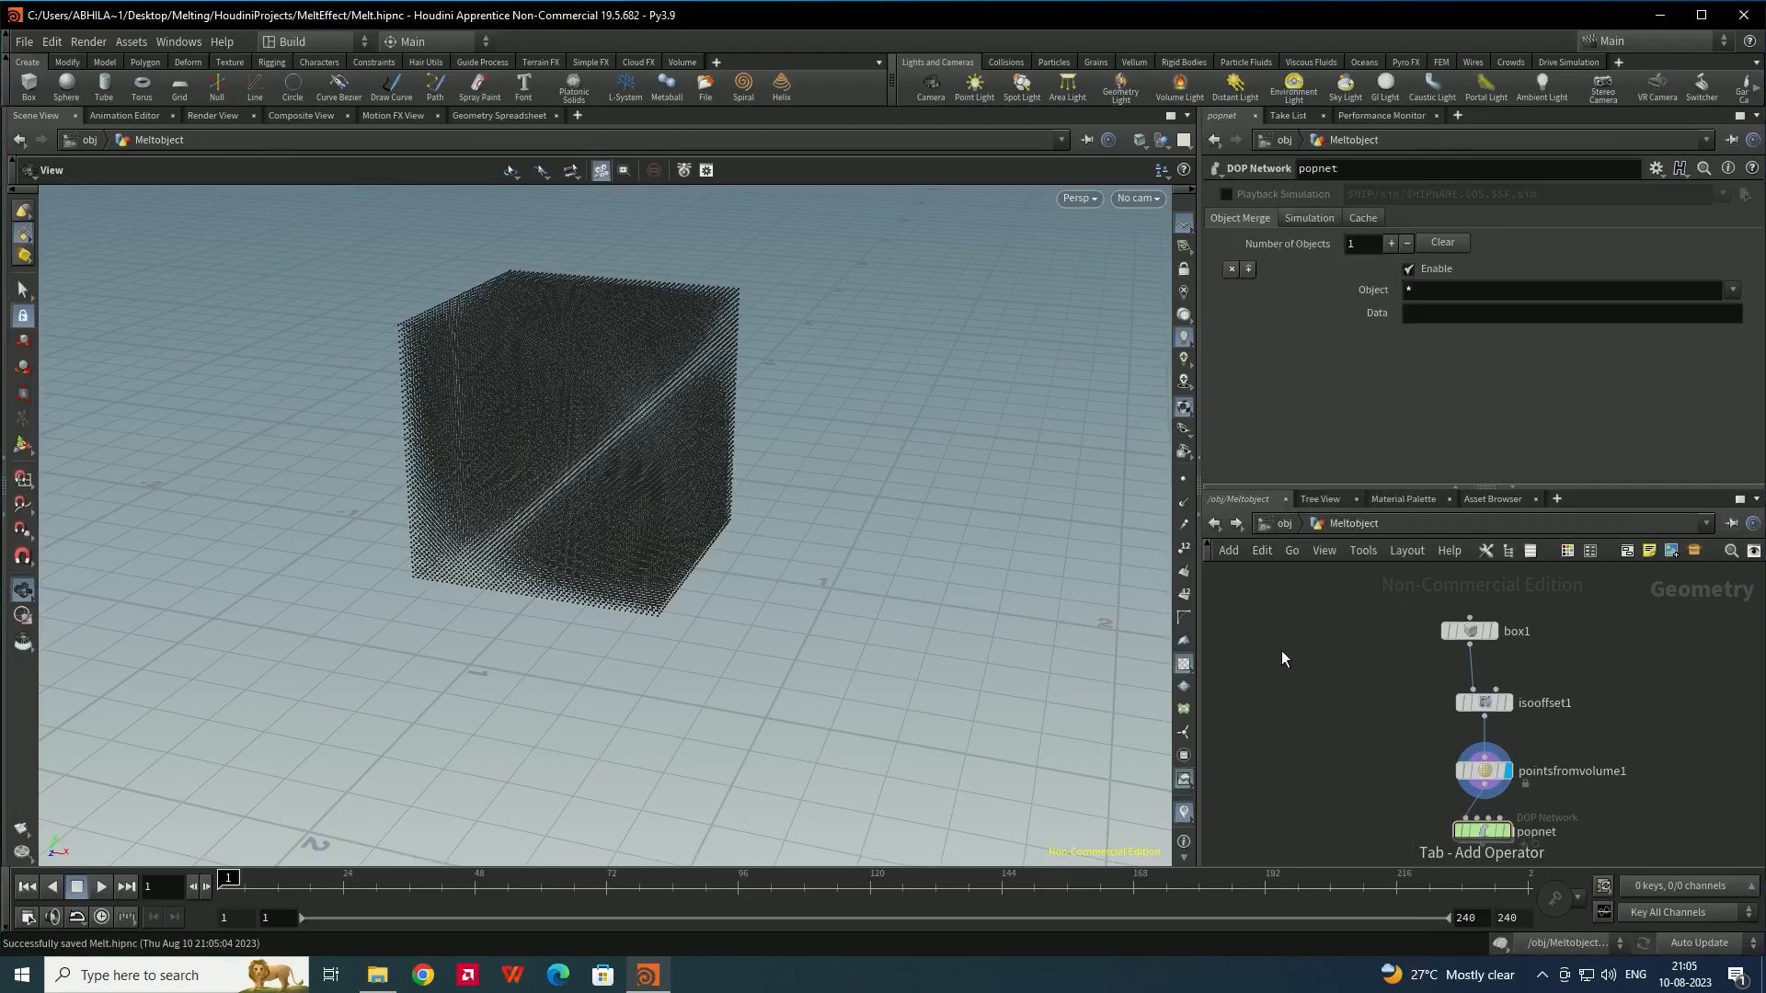
{"action": "left_click", "coordinate": [1283, 650]}
{"action": "left_click_drag", "start_coordinate": [1286, 653], "coordinate": [1311, 666]}
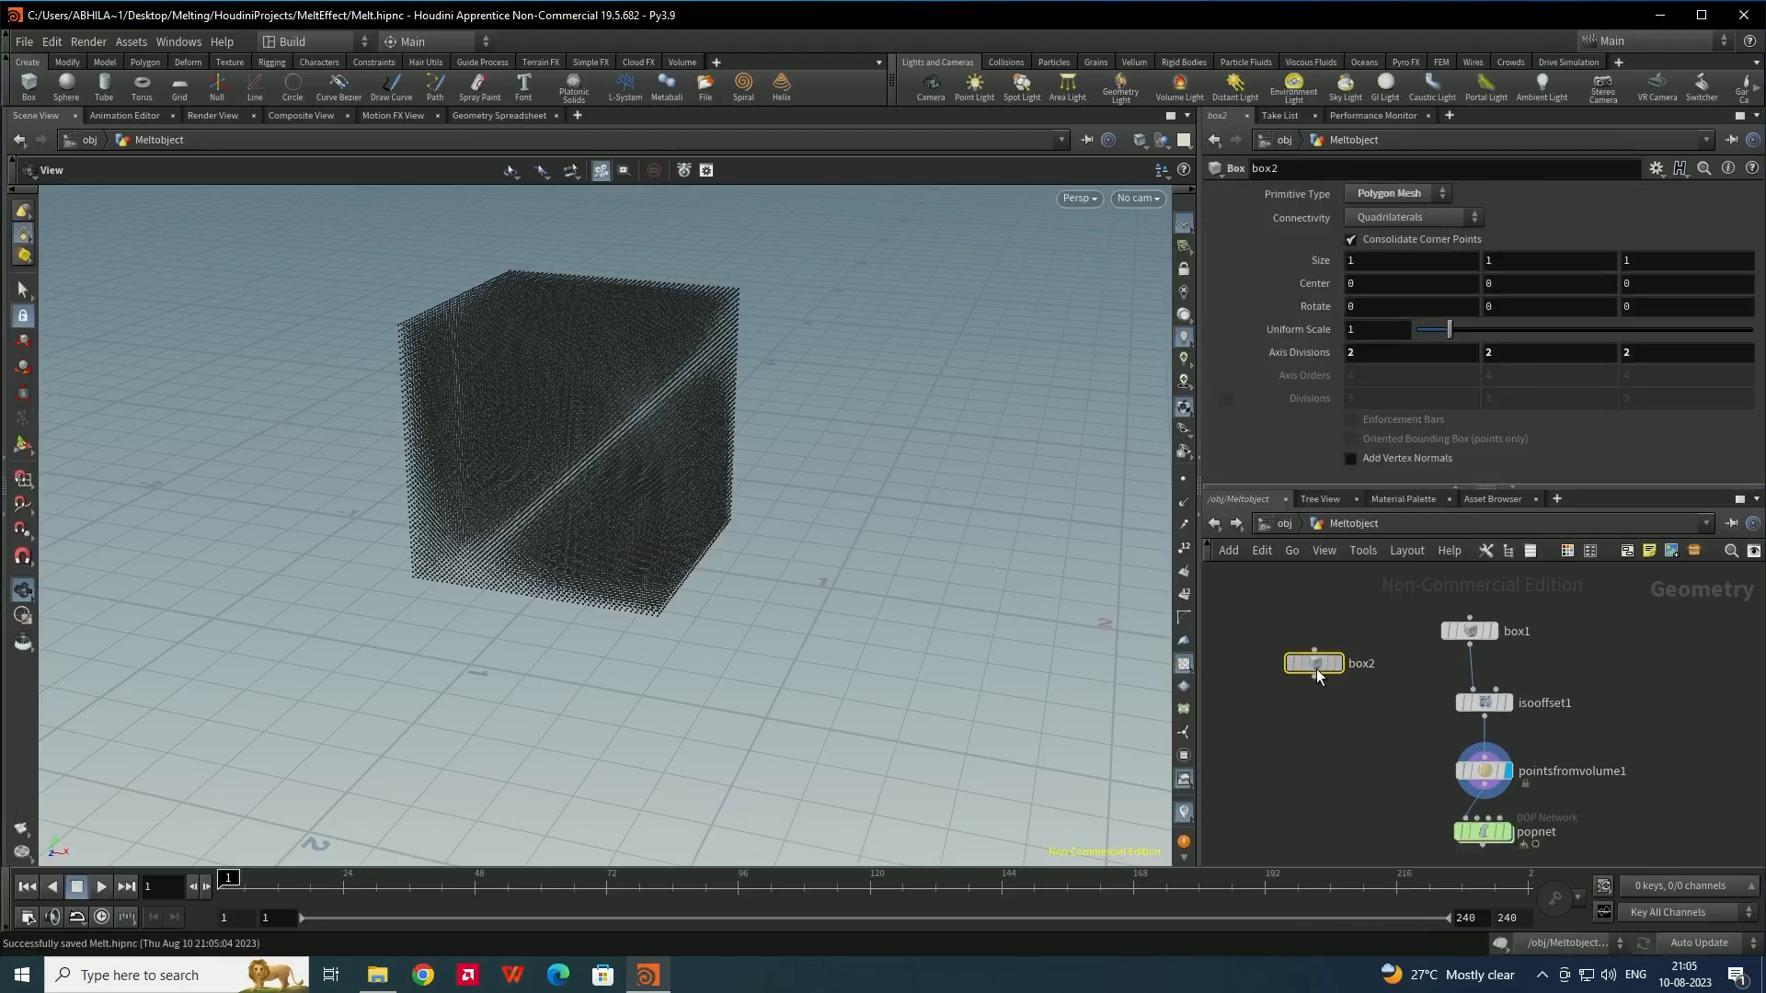
{"action": "left_click", "coordinate": [1325, 669]}
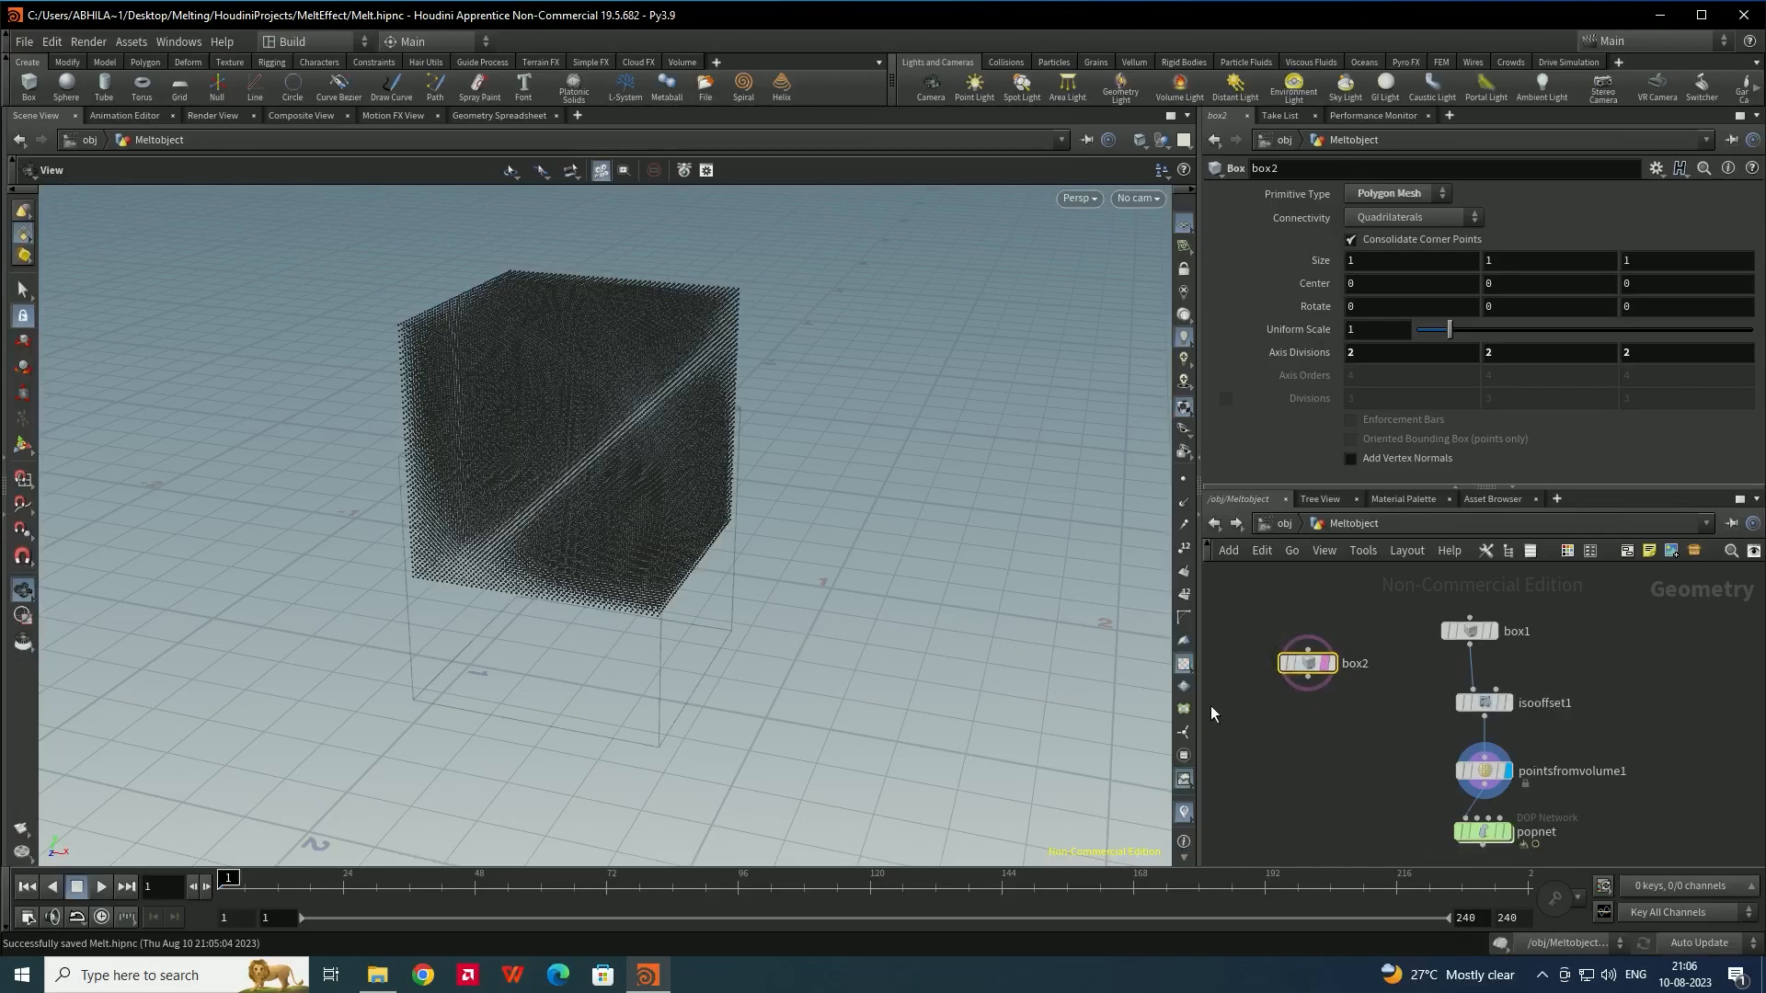
Add a Transform node wired below box2 and display it as a template
{"action": "left_click", "coordinate": [1308, 678]}
{"action": "key", "text": "Tab"}
{"action": "type", "text": "tran"}
{"action": "key", "text": "Return"}
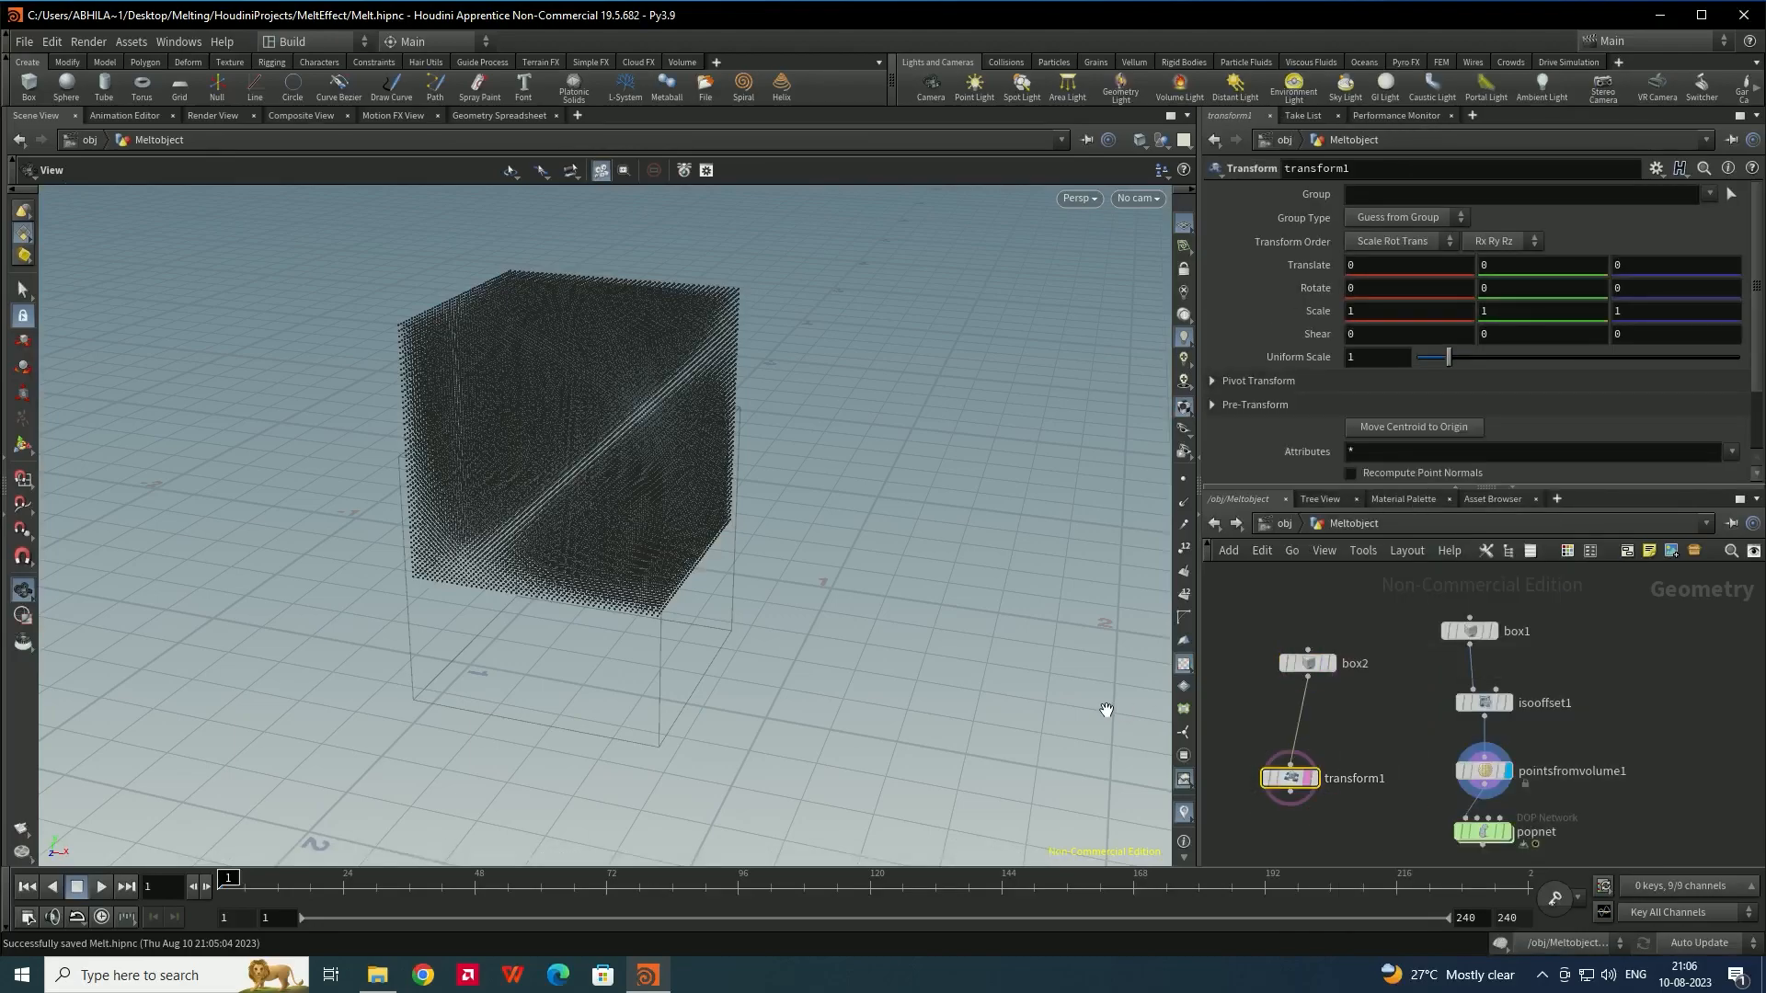
{"action": "left_click_drag", "start_coordinate": [1307, 778], "coordinate": [1315, 771]}
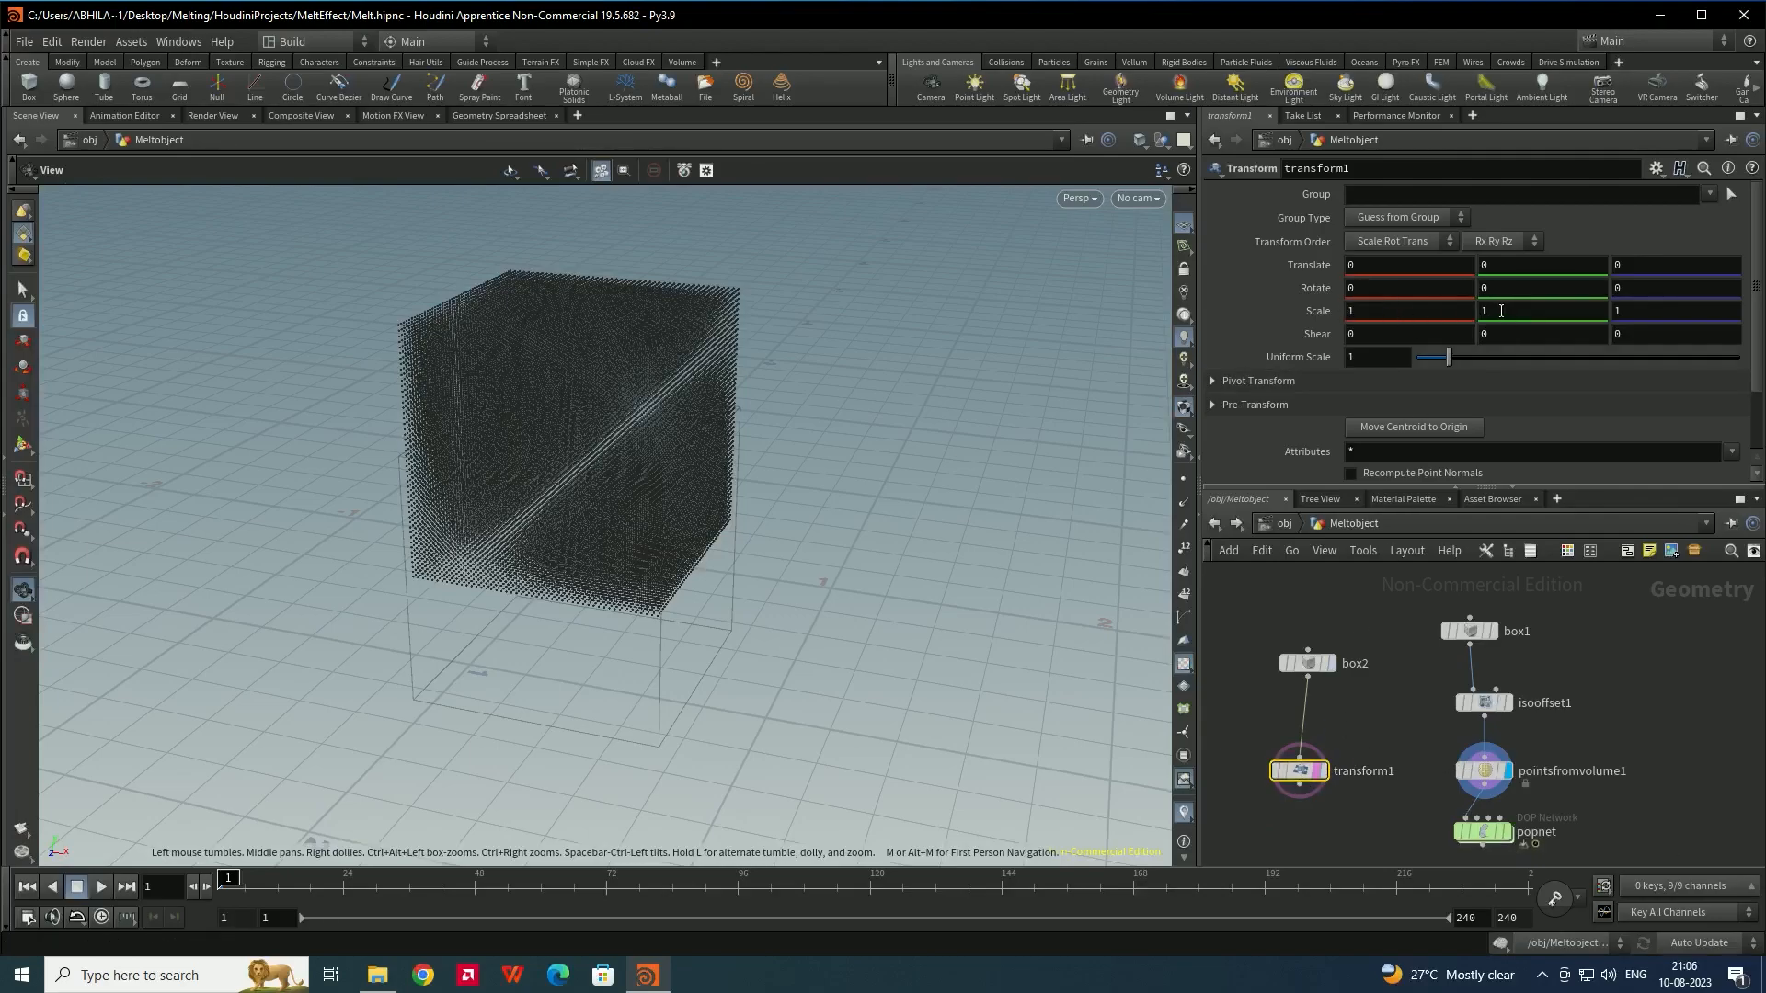
Flatten the second box with the Transform node's Y scale at 0.1 and raise it with a Y translate of 1.2
{"action": "type", "text": "0.2"}
{"action": "key", "text": "Return"}
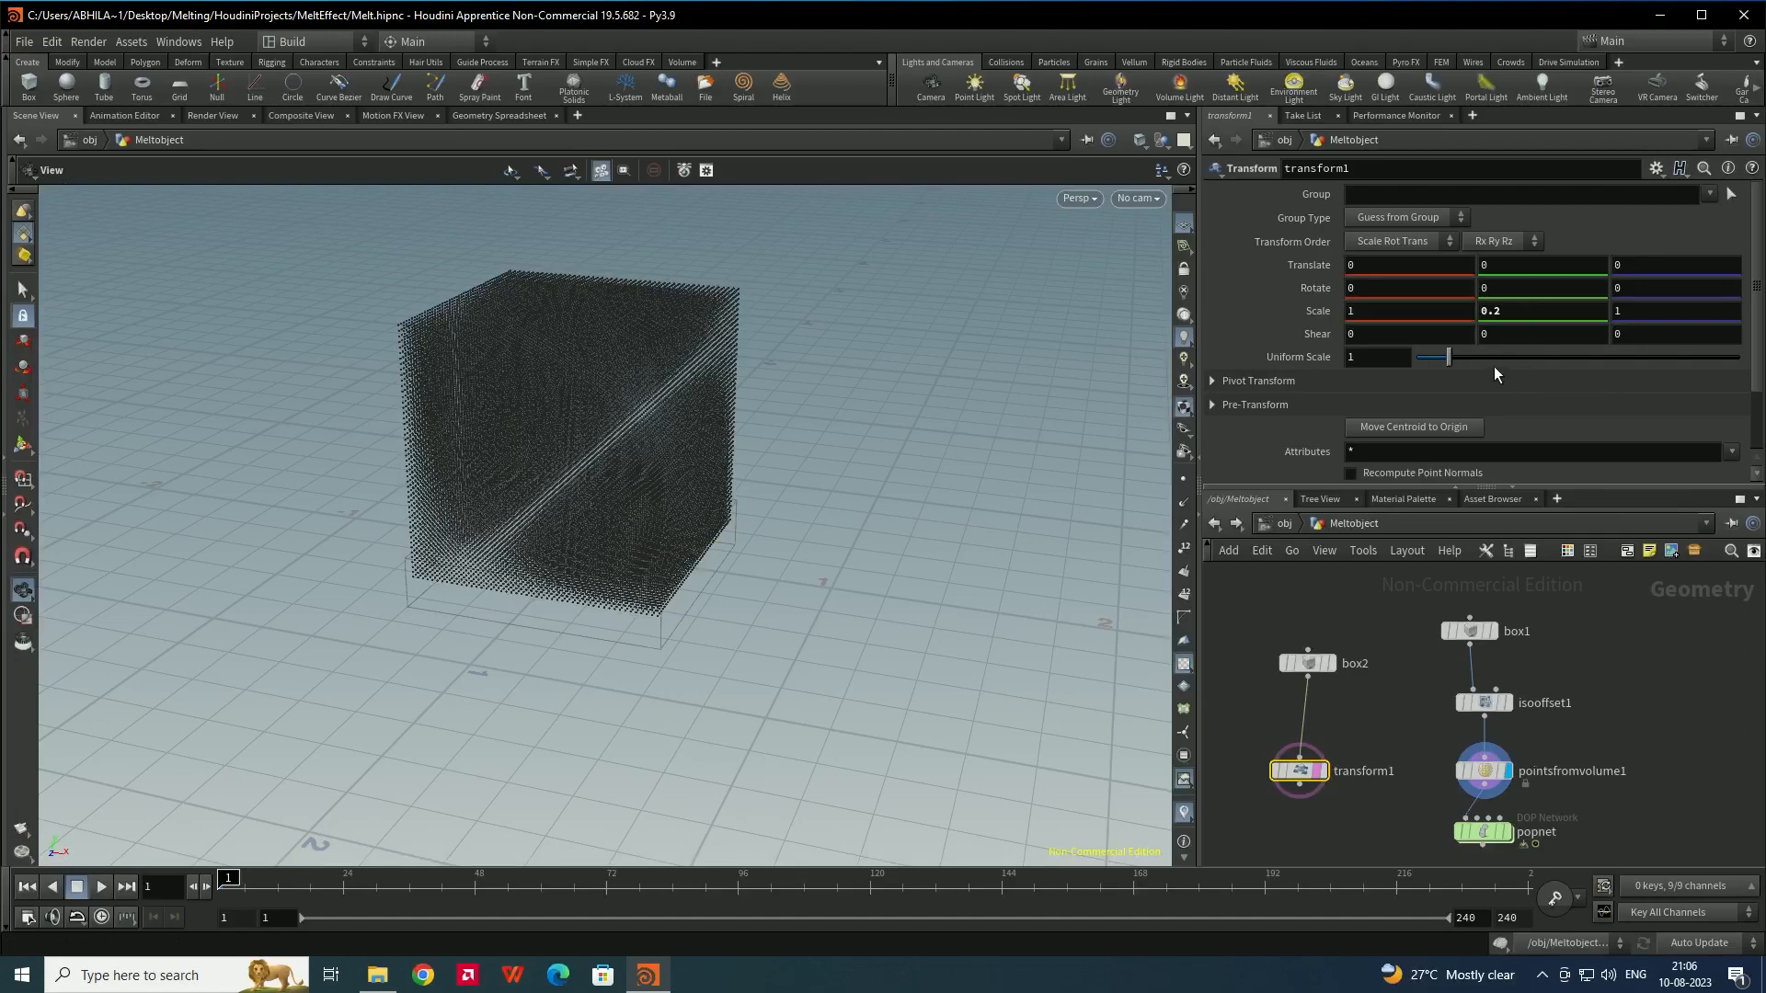
{"action": "type", "text": ".1"}
{"action": "key", "text": "Return"}
{"action": "middle_click_drag", "start_coordinate": [1496, 274], "coordinate": [1614, 267]}
{"action": "left_click_drag", "start_coordinate": [827, 426], "coordinate": [649, 271]}
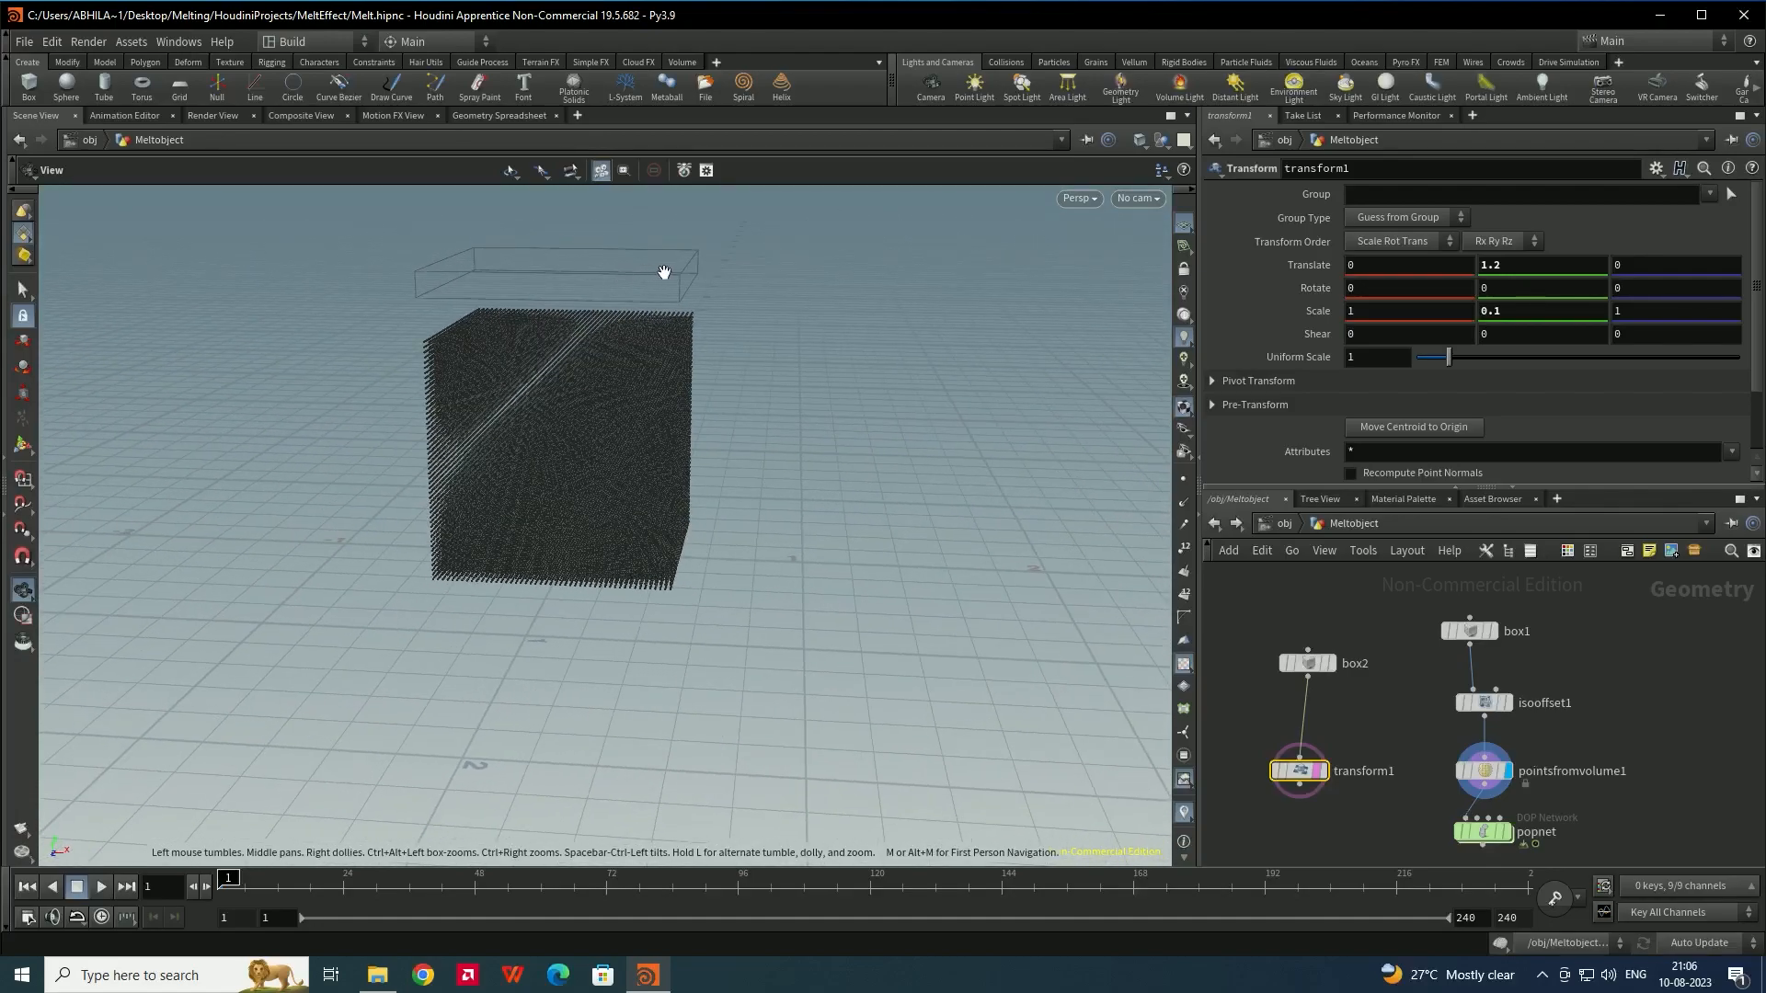
{"action": "left_click_drag", "start_coordinate": [681, 486], "coordinate": [658, 364]}
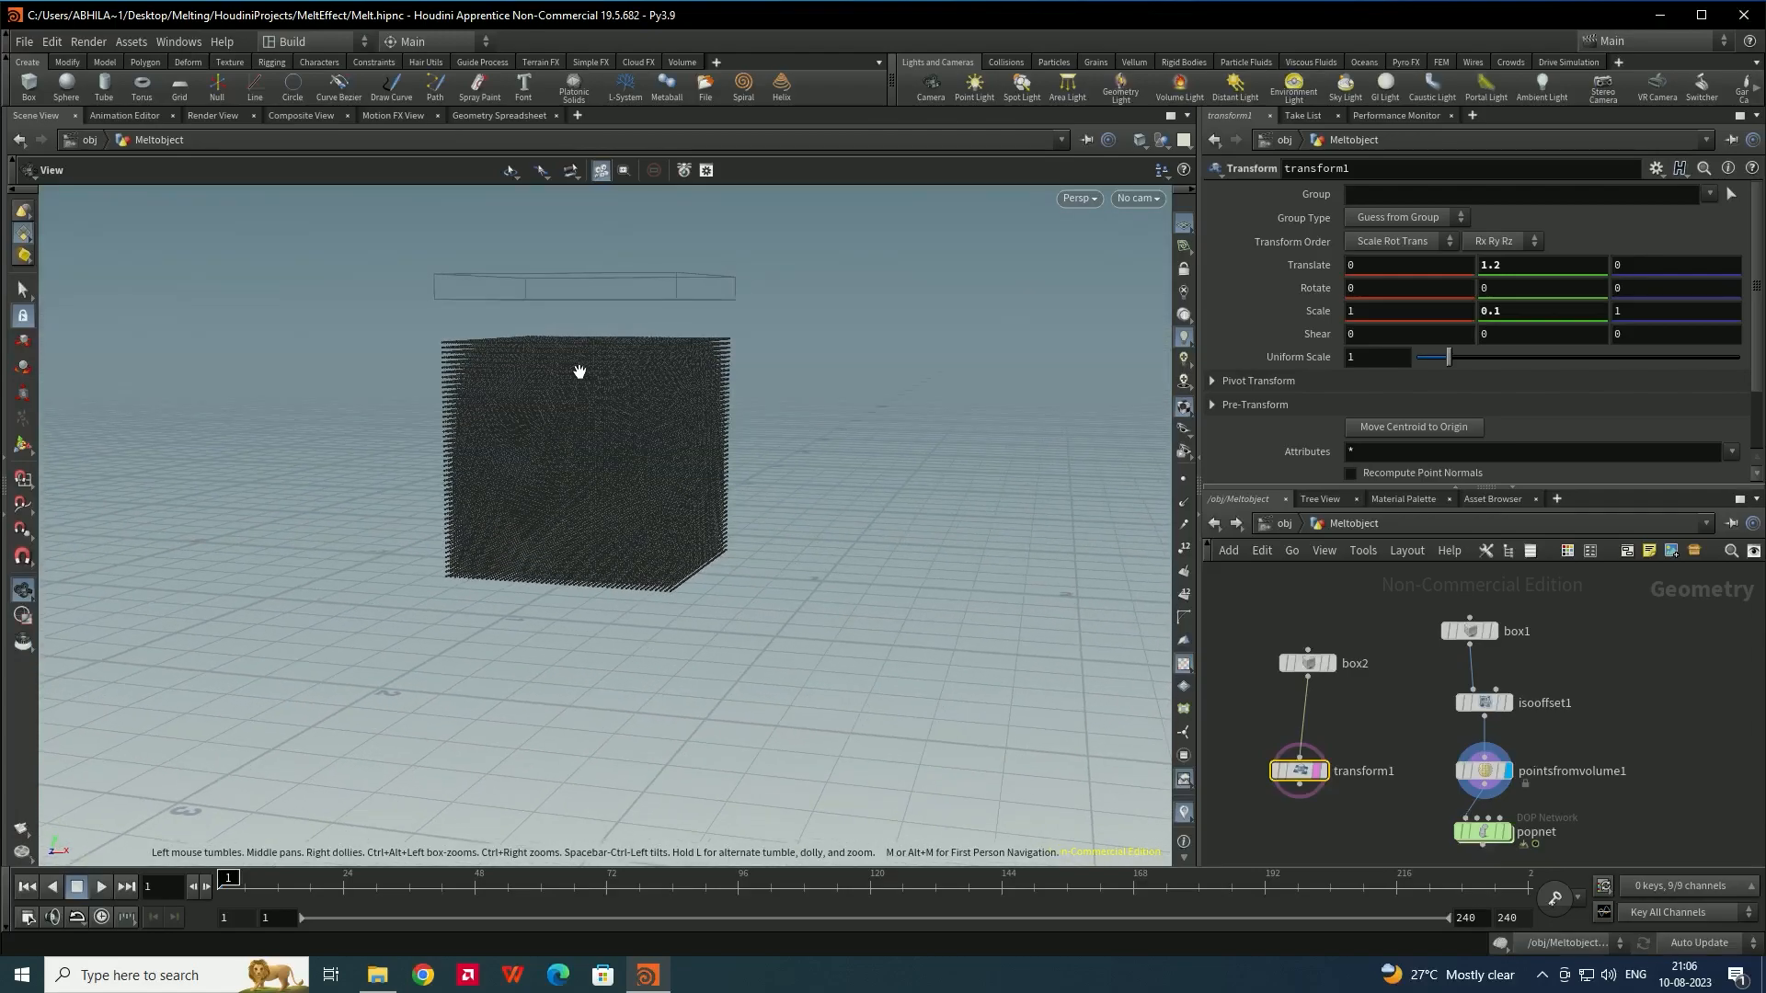
{"action": "left_click_drag", "start_coordinate": [667, 455], "coordinate": [706, 366]}
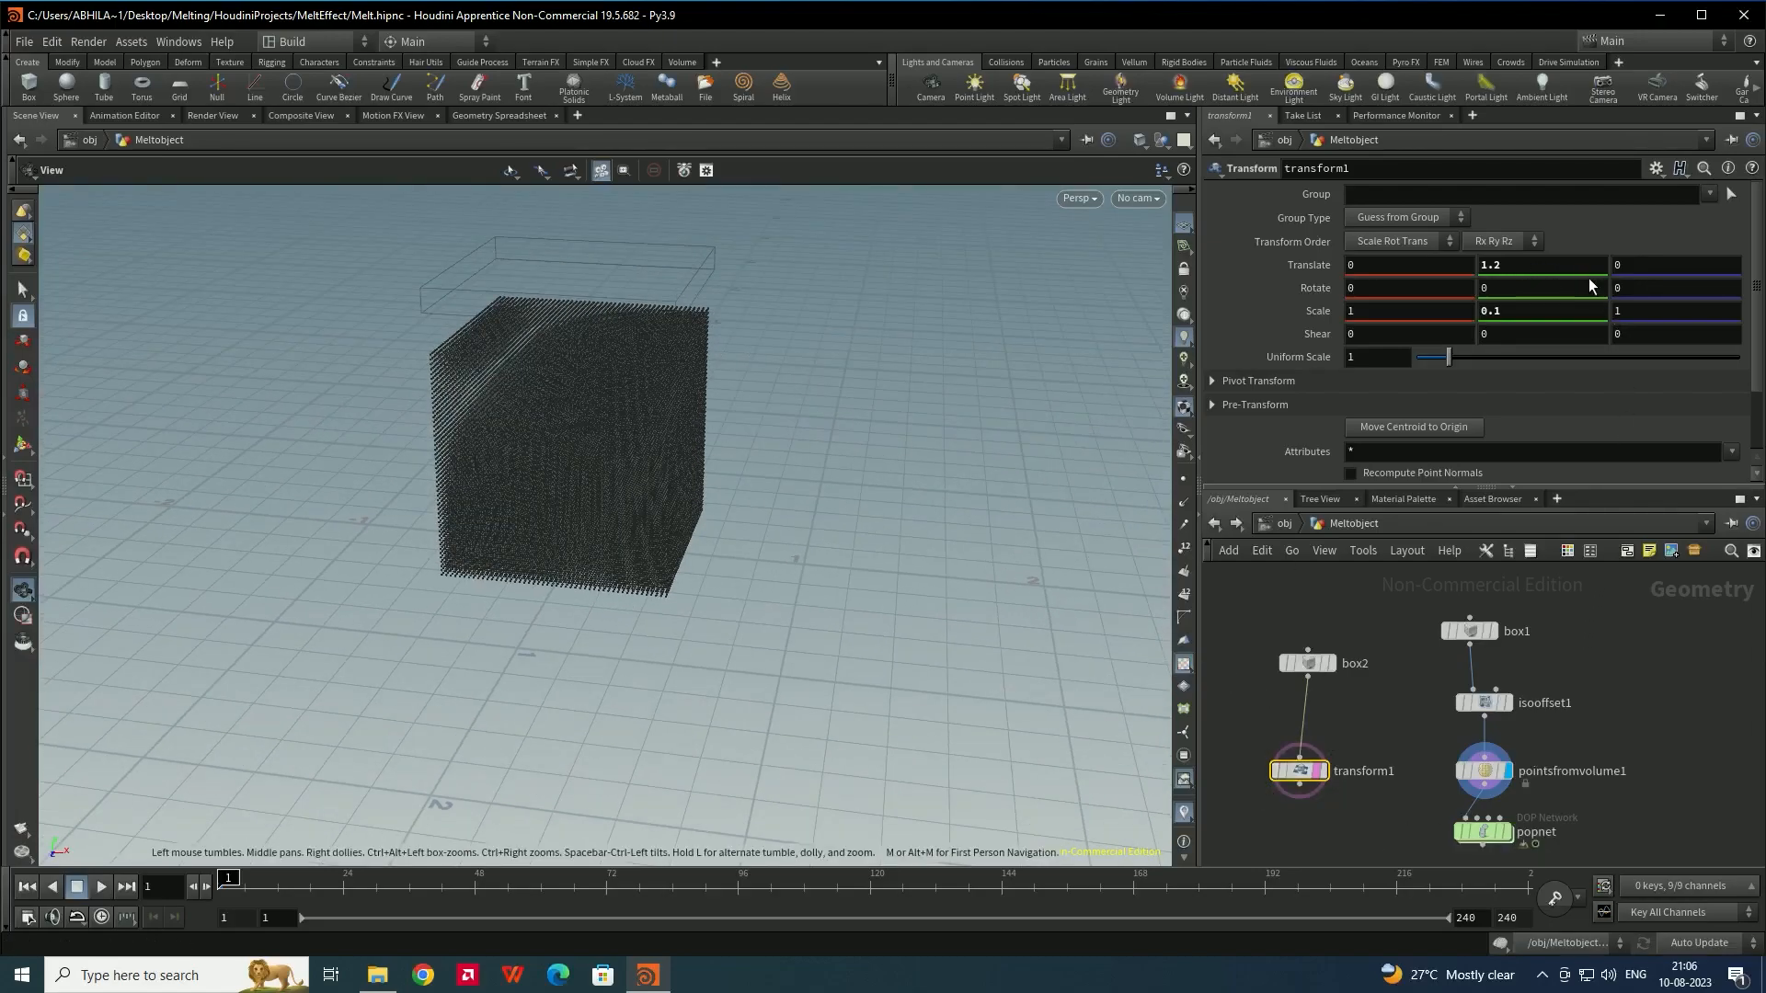
Rotate the flattened box upright by setting the Transform node's Z rotation to 90
{"action": "middle_click_drag", "start_coordinate": [1621, 290], "coordinate": [79, 313]}
{"action": "middle_click_drag", "start_coordinate": [1533, 262], "coordinate": [865, 199]}
{"action": "left_click_drag", "start_coordinate": [1639, 288], "coordinate": [1570, 284]}
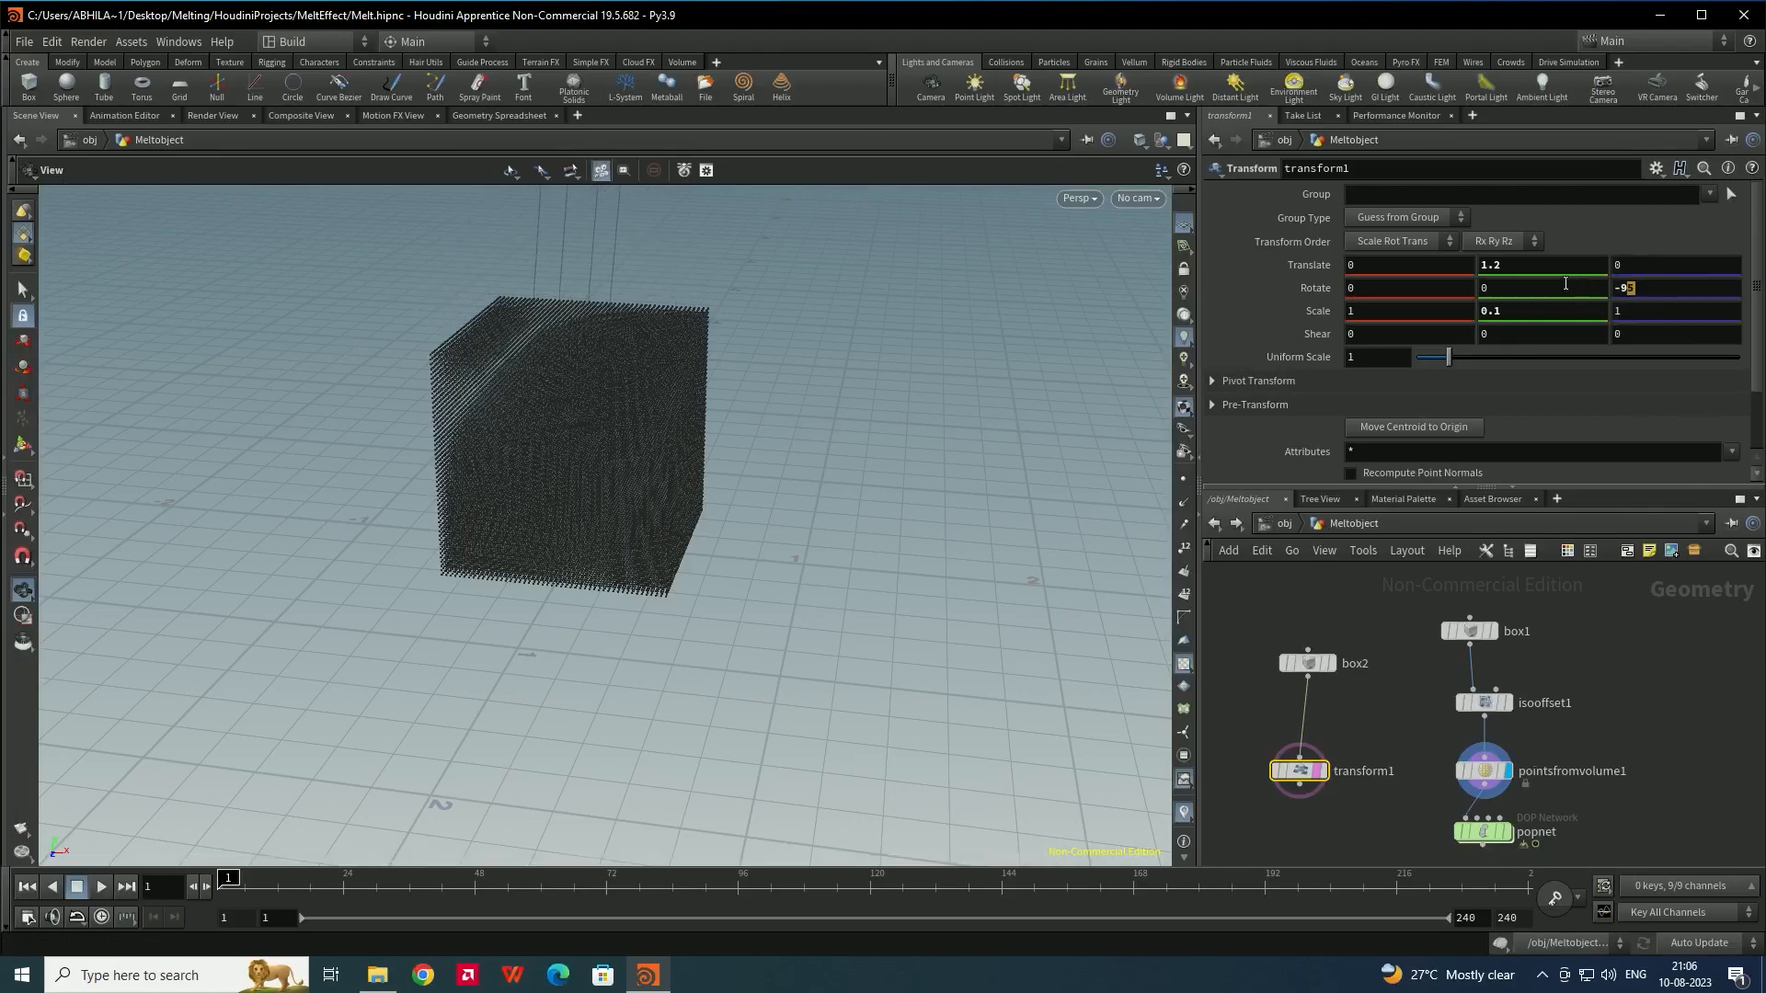
{"action": "left_click_drag", "start_coordinate": [598, 377], "coordinate": [965, 322]}
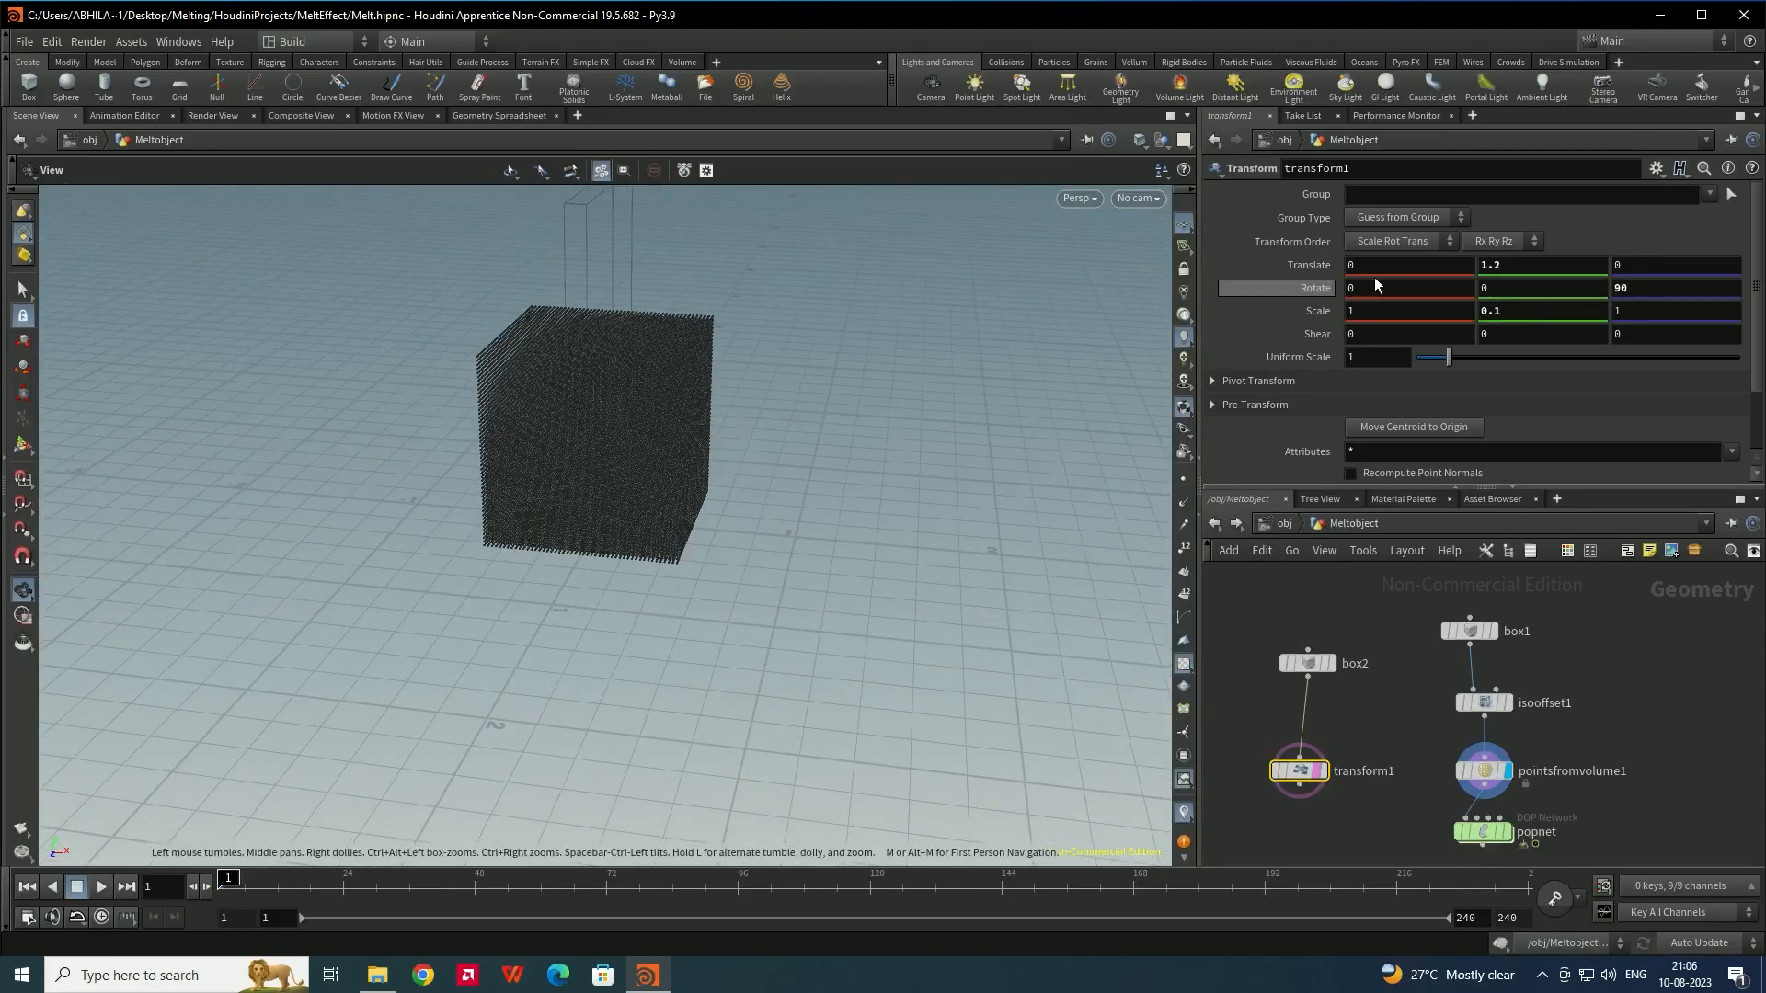
Move the upright slab above the point cube with the Transform node's Translate at X 0.4 and Y 1.7
{"action": "middle_click_drag", "start_coordinate": [1361, 272], "coordinate": [1405, 274]}
{"action": "middle_click_drag", "start_coordinate": [1512, 265], "coordinate": [1565, 261]}
{"action": "left_click_drag", "start_coordinate": [839, 417], "coordinate": [685, 312]}
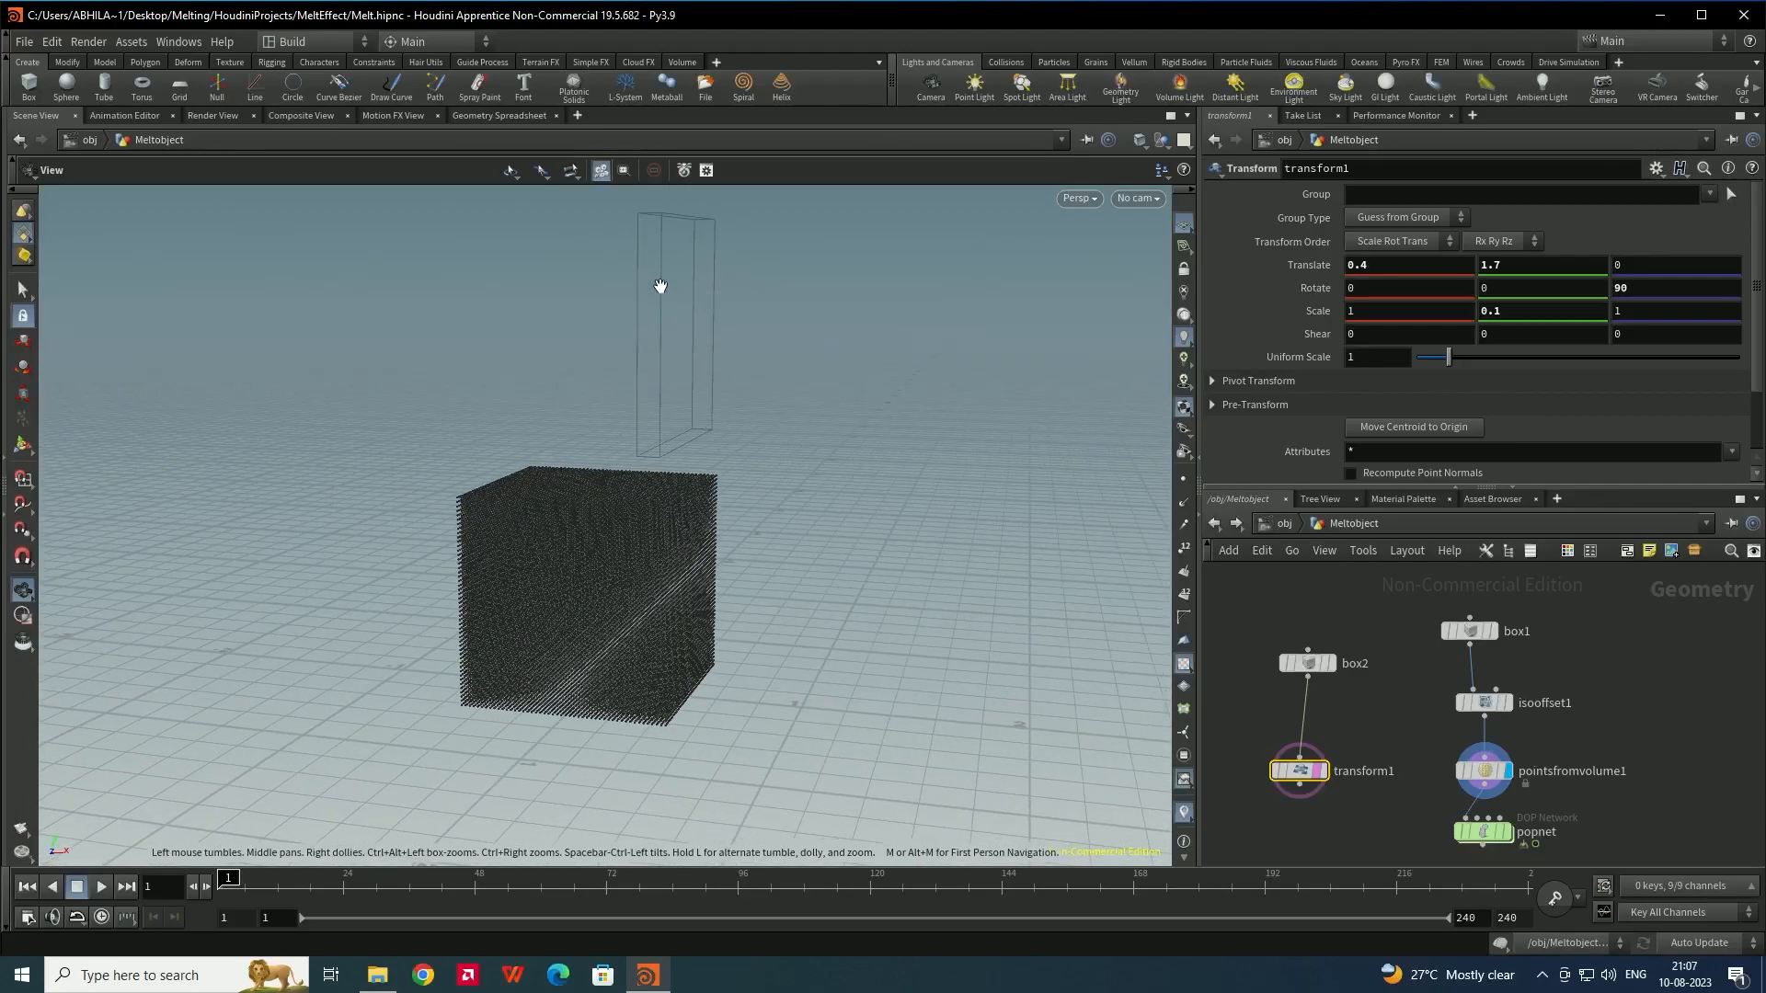
{"action": "mouse_move", "coordinate": [631, 472]}
{"action": "left_mouse_down"}
{"action": "mouse_move", "coordinate": [640, 519]}
{"action": "mouse_move", "coordinate": [623, 487]}
{"action": "left_mouse_up"}
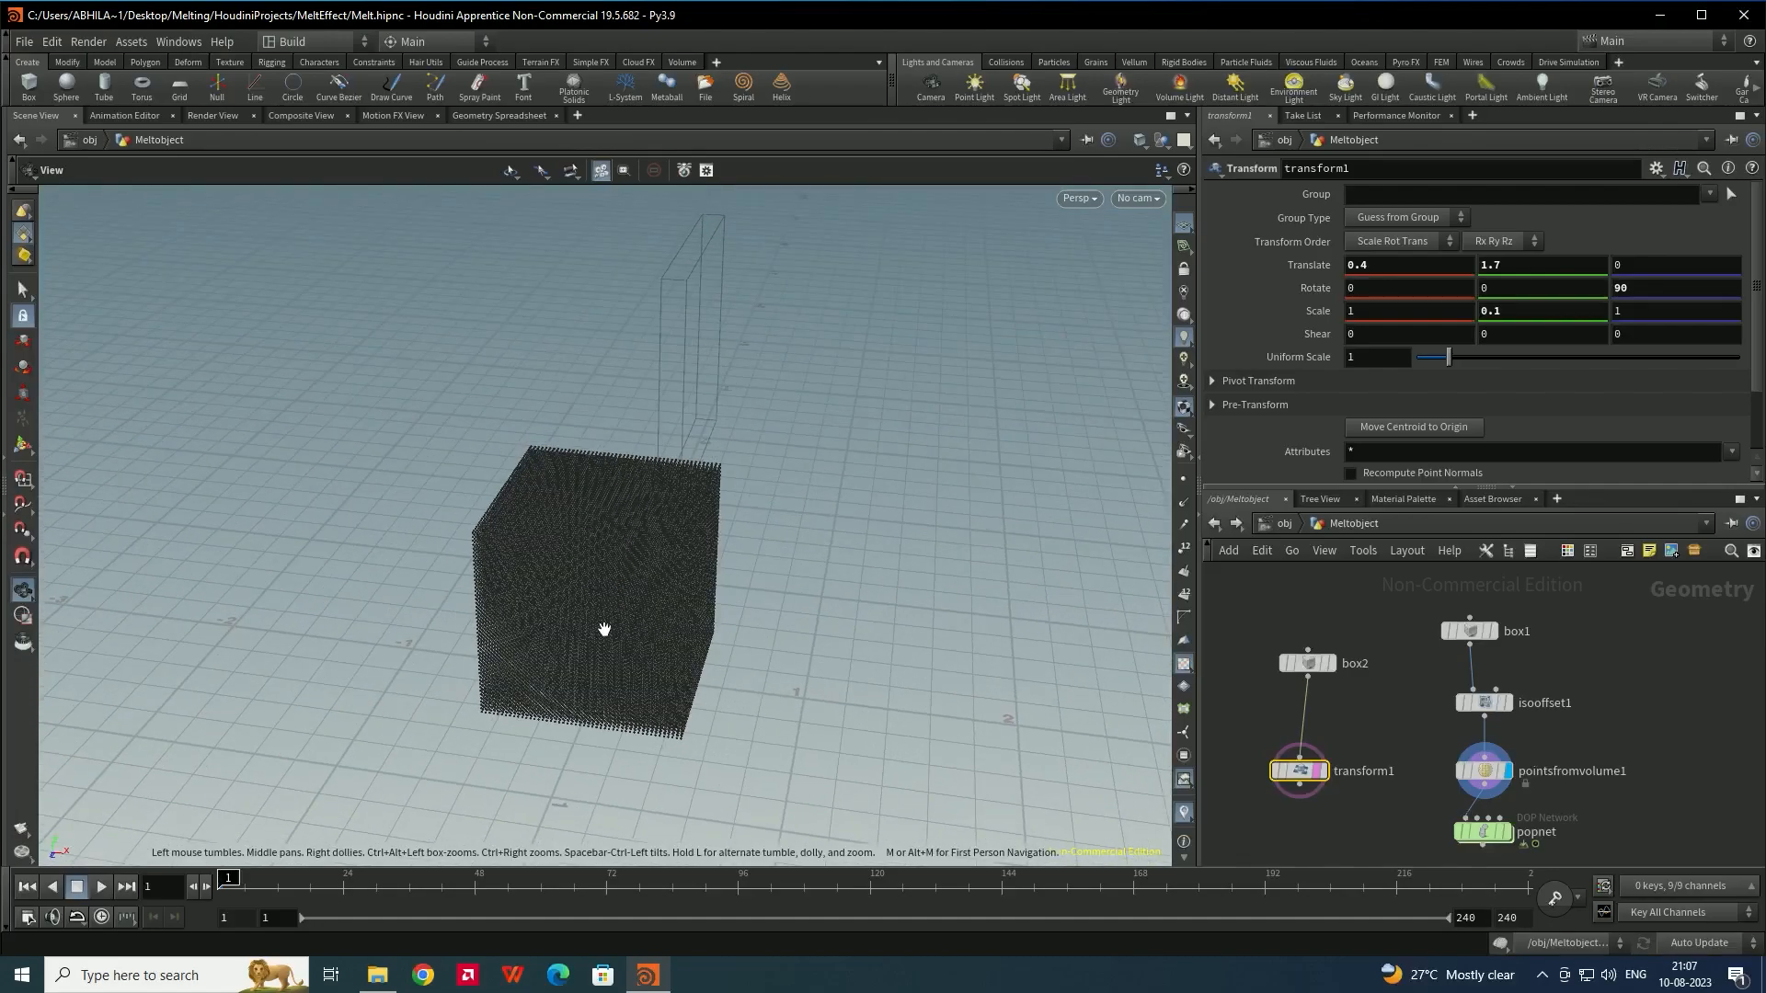
Add a Mountain node, wire the Transform output into it and display the result
{"action": "middle_click_drag", "start_coordinate": [1337, 730], "coordinate": [1348, 692]}
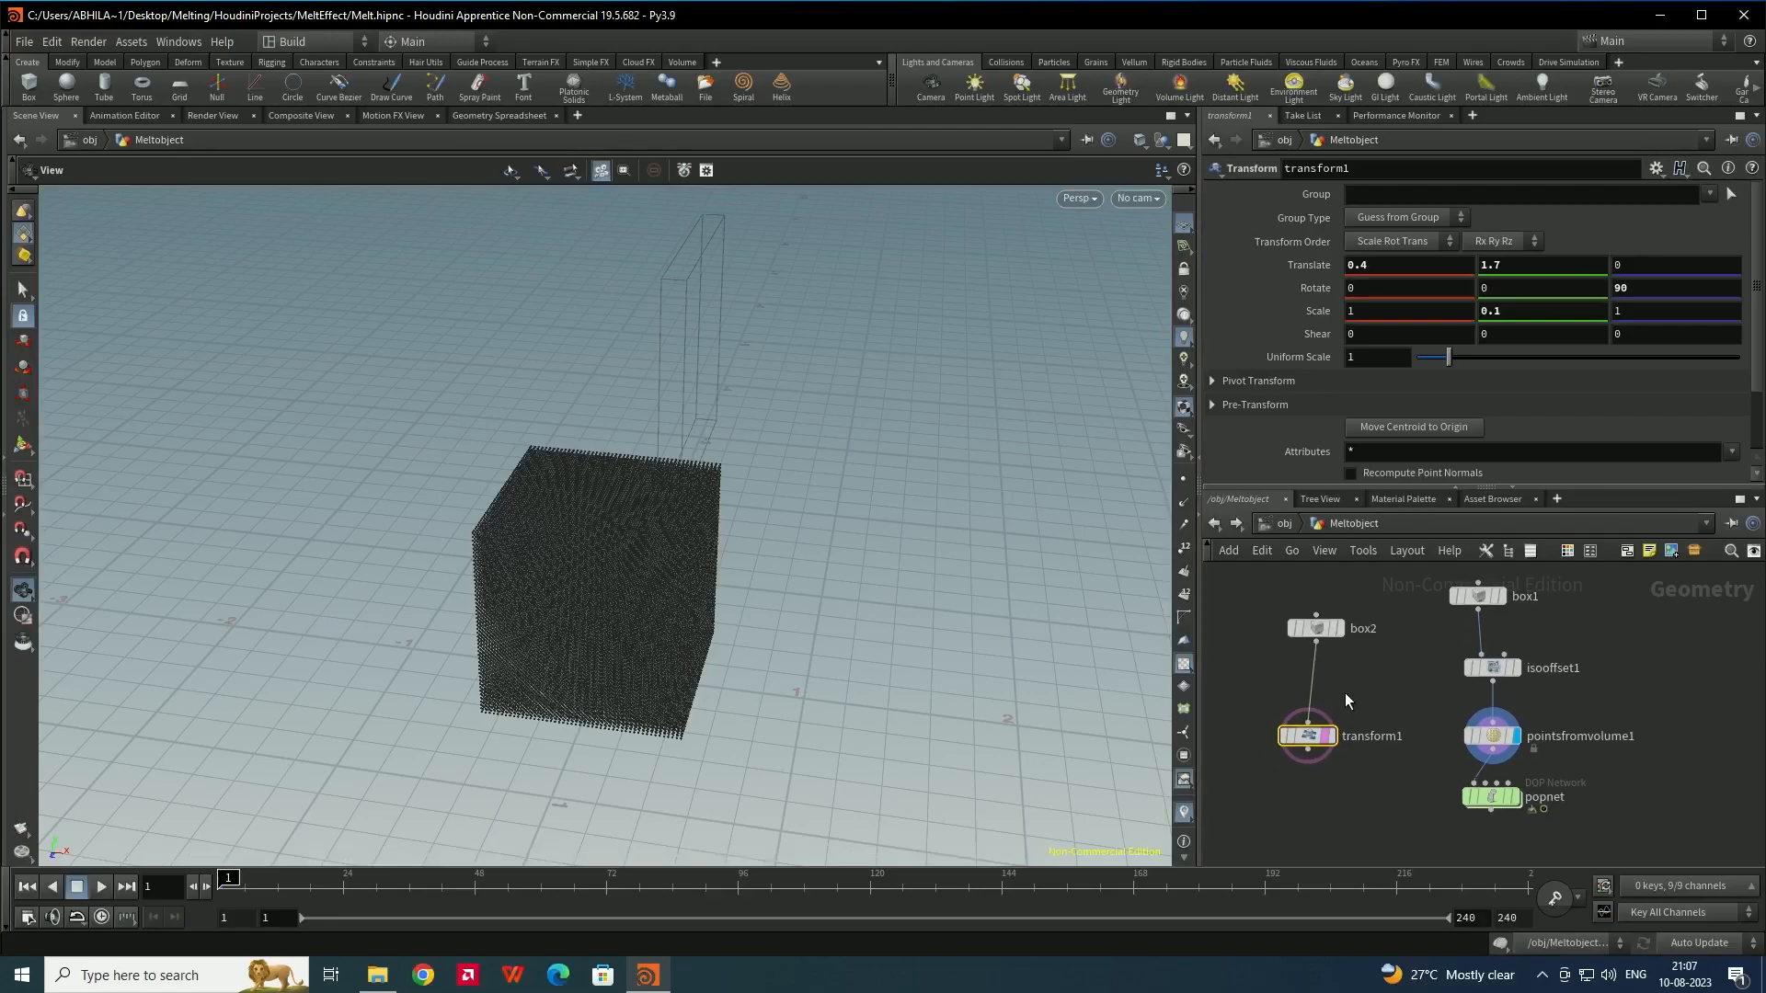
{"action": "left_click_drag", "start_coordinate": [1302, 744], "coordinate": [1311, 705]}
{"action": "key", "text": "Tab"}
{"action": "type", "text": "mou"}
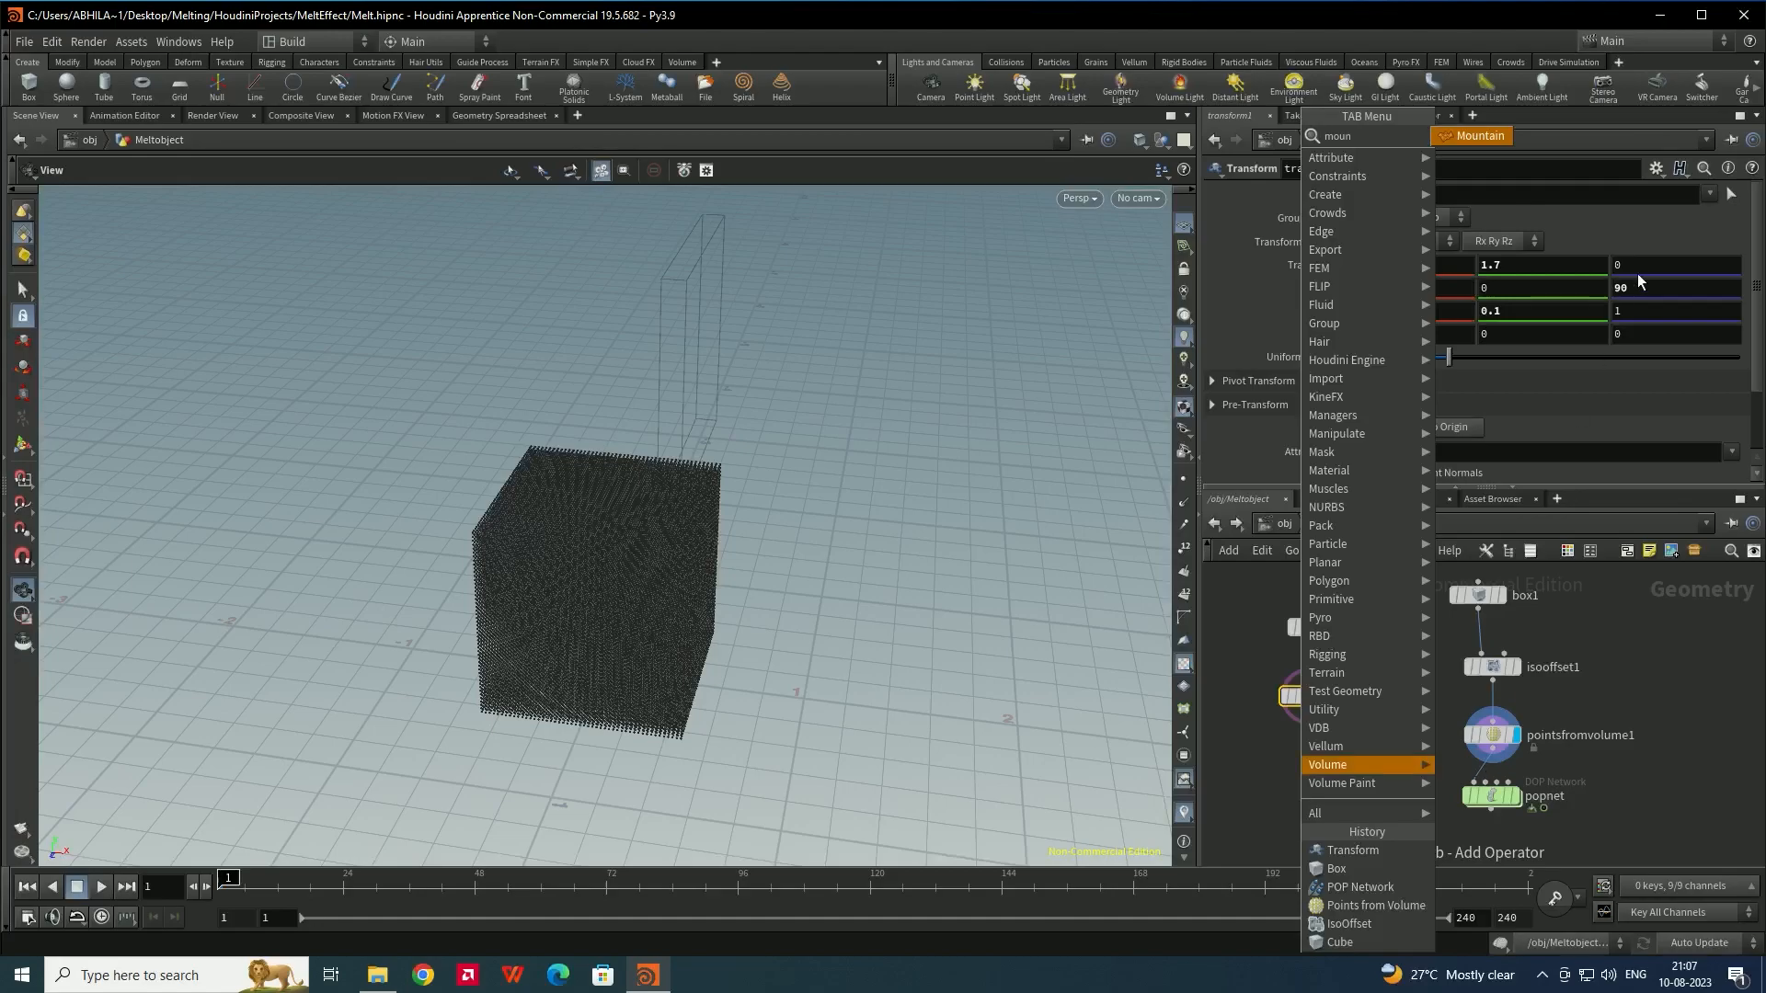
{"action": "left_click", "coordinate": [1475, 136]}
{"action": "left_click", "coordinate": [1310, 775]}
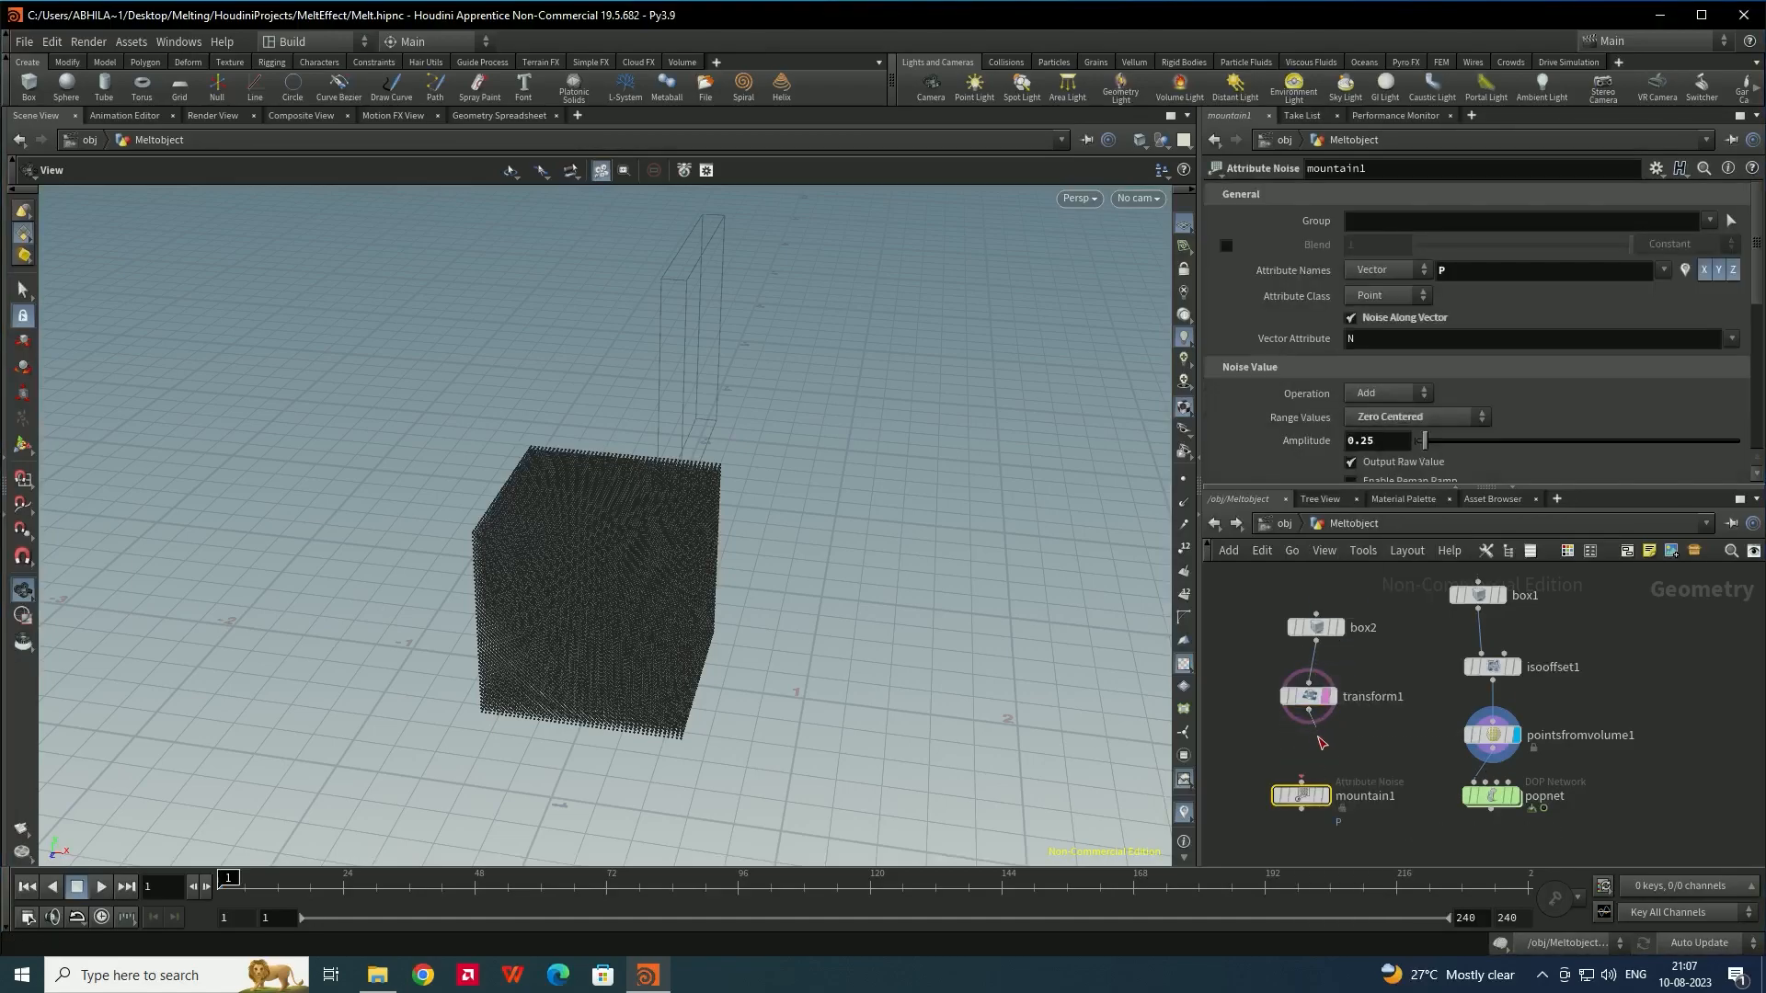
{"action": "left_click", "coordinate": [1325, 794]}
{"action": "left_click_drag", "start_coordinate": [740, 398], "coordinate": [686, 323]}
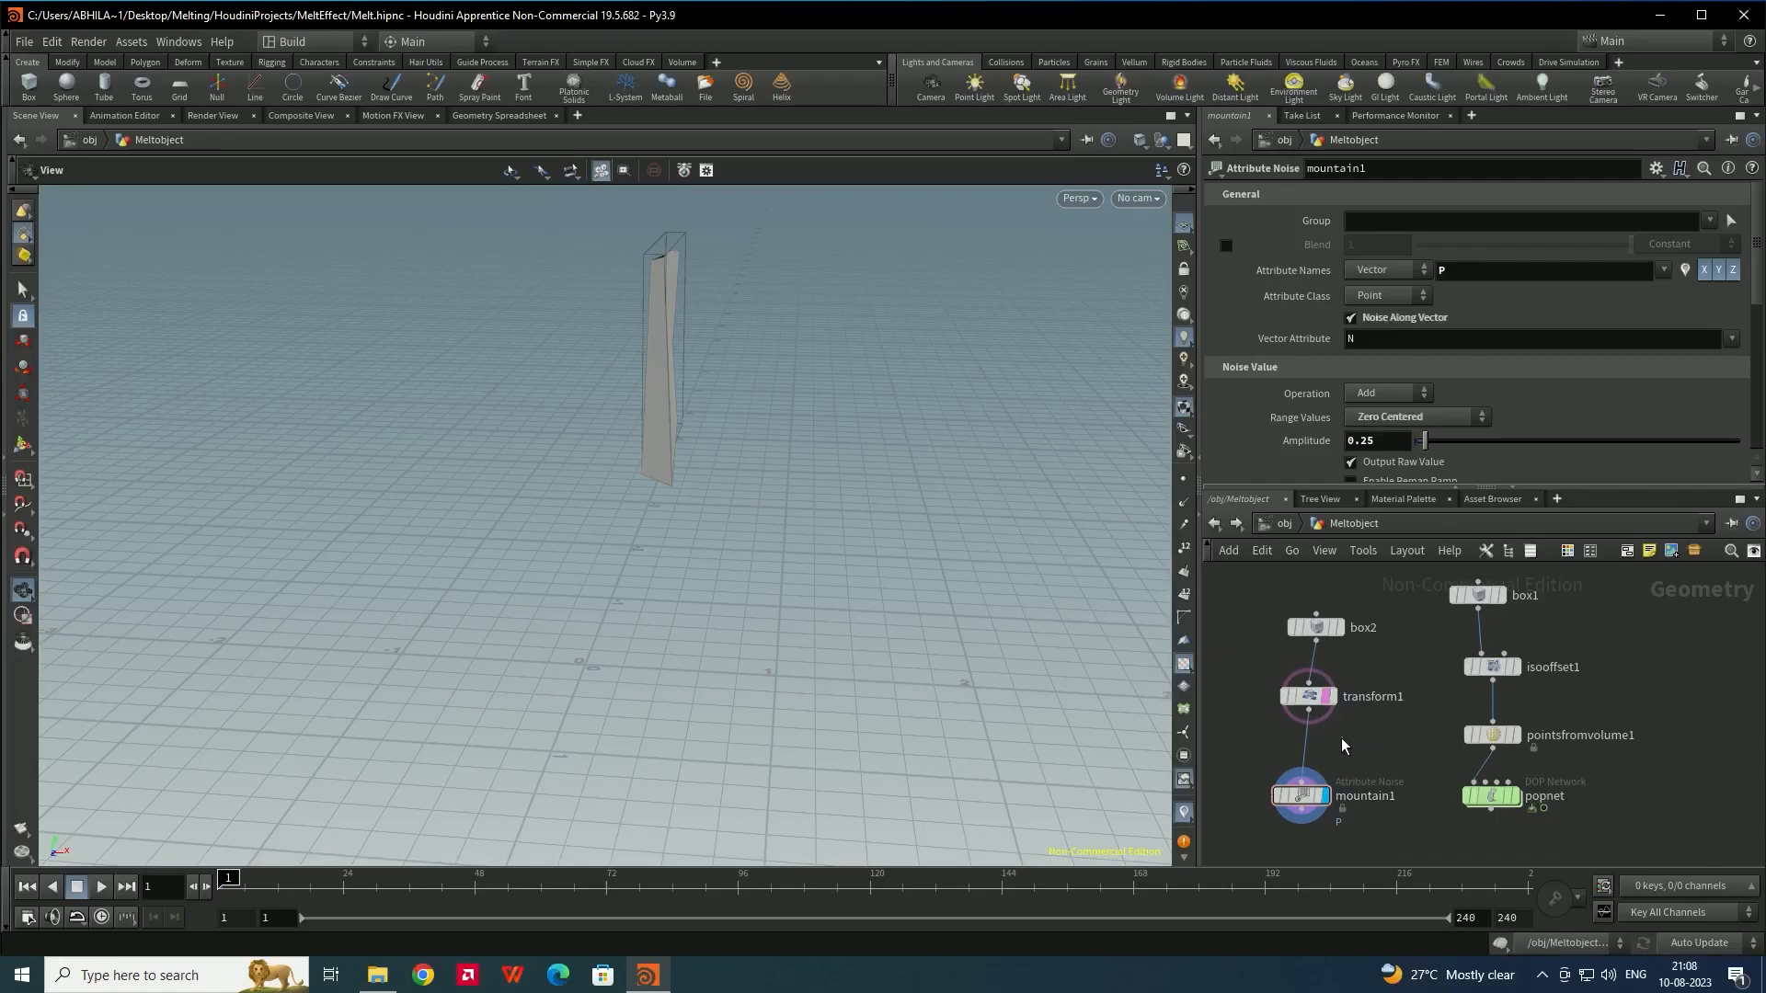
Insert a Subdivide node between the Transform and Mountain nodes
{"action": "key", "text": "Tab"}
{"action": "type", "text": "sub"}
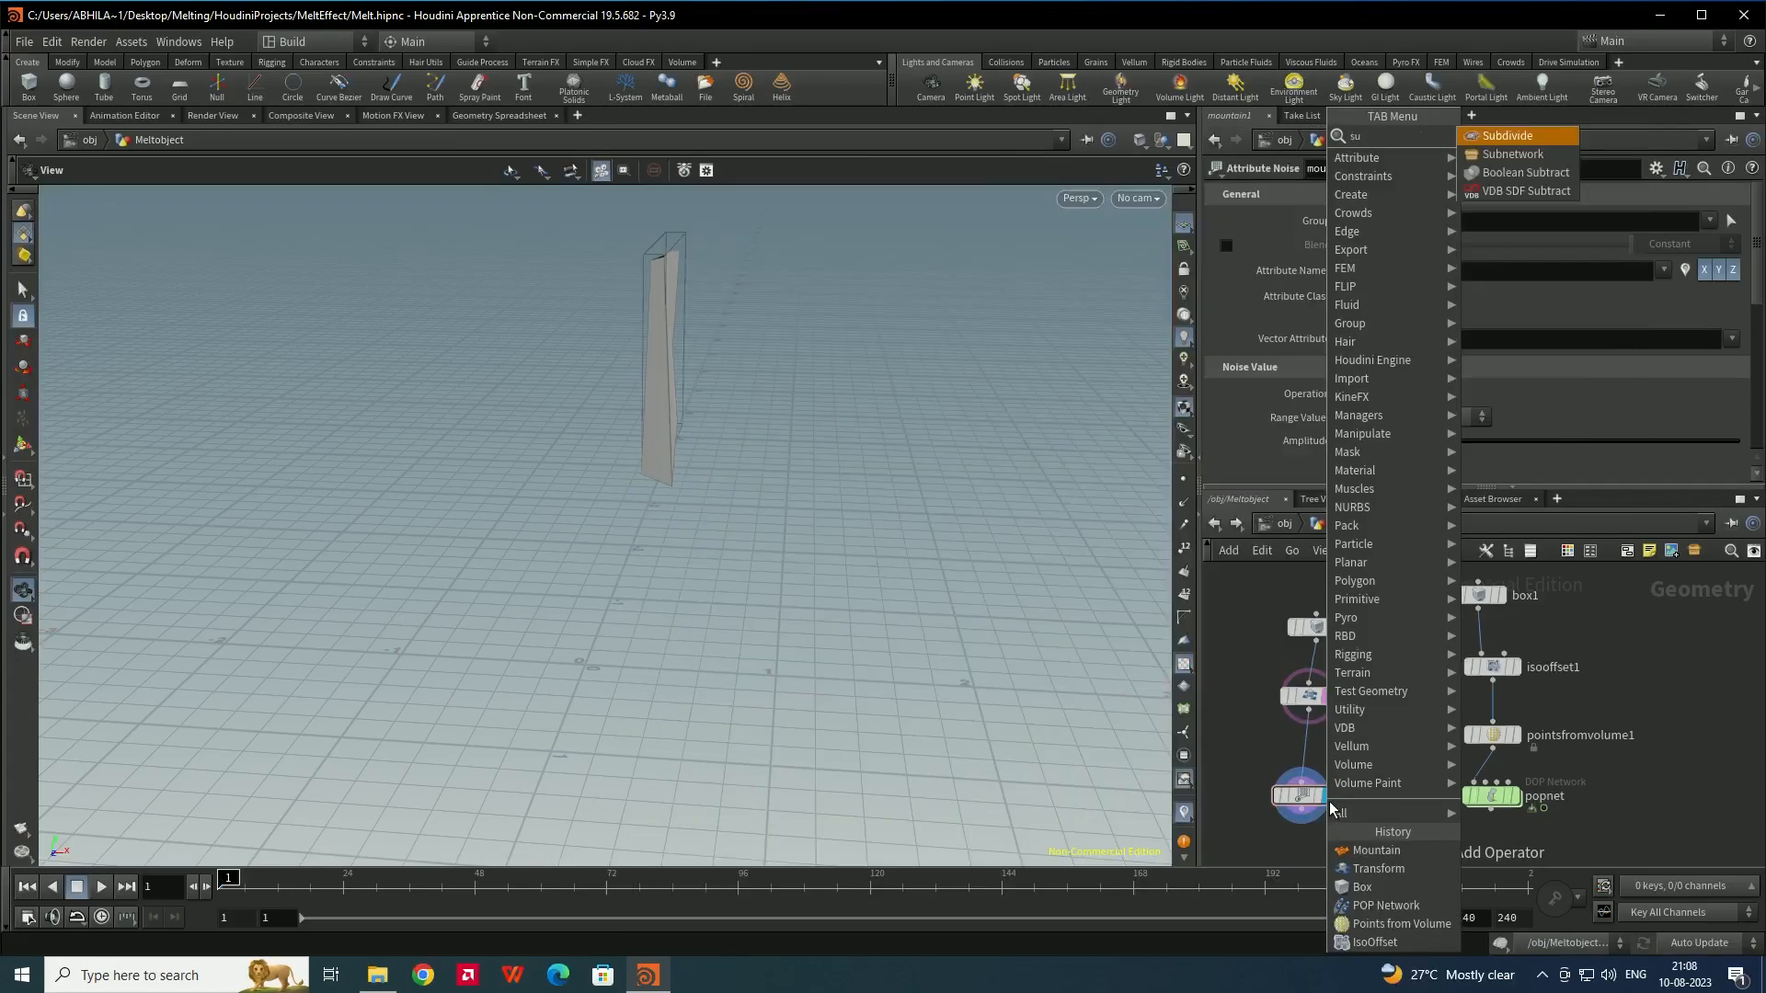
{"action": "left_click", "coordinate": [1519, 135]}
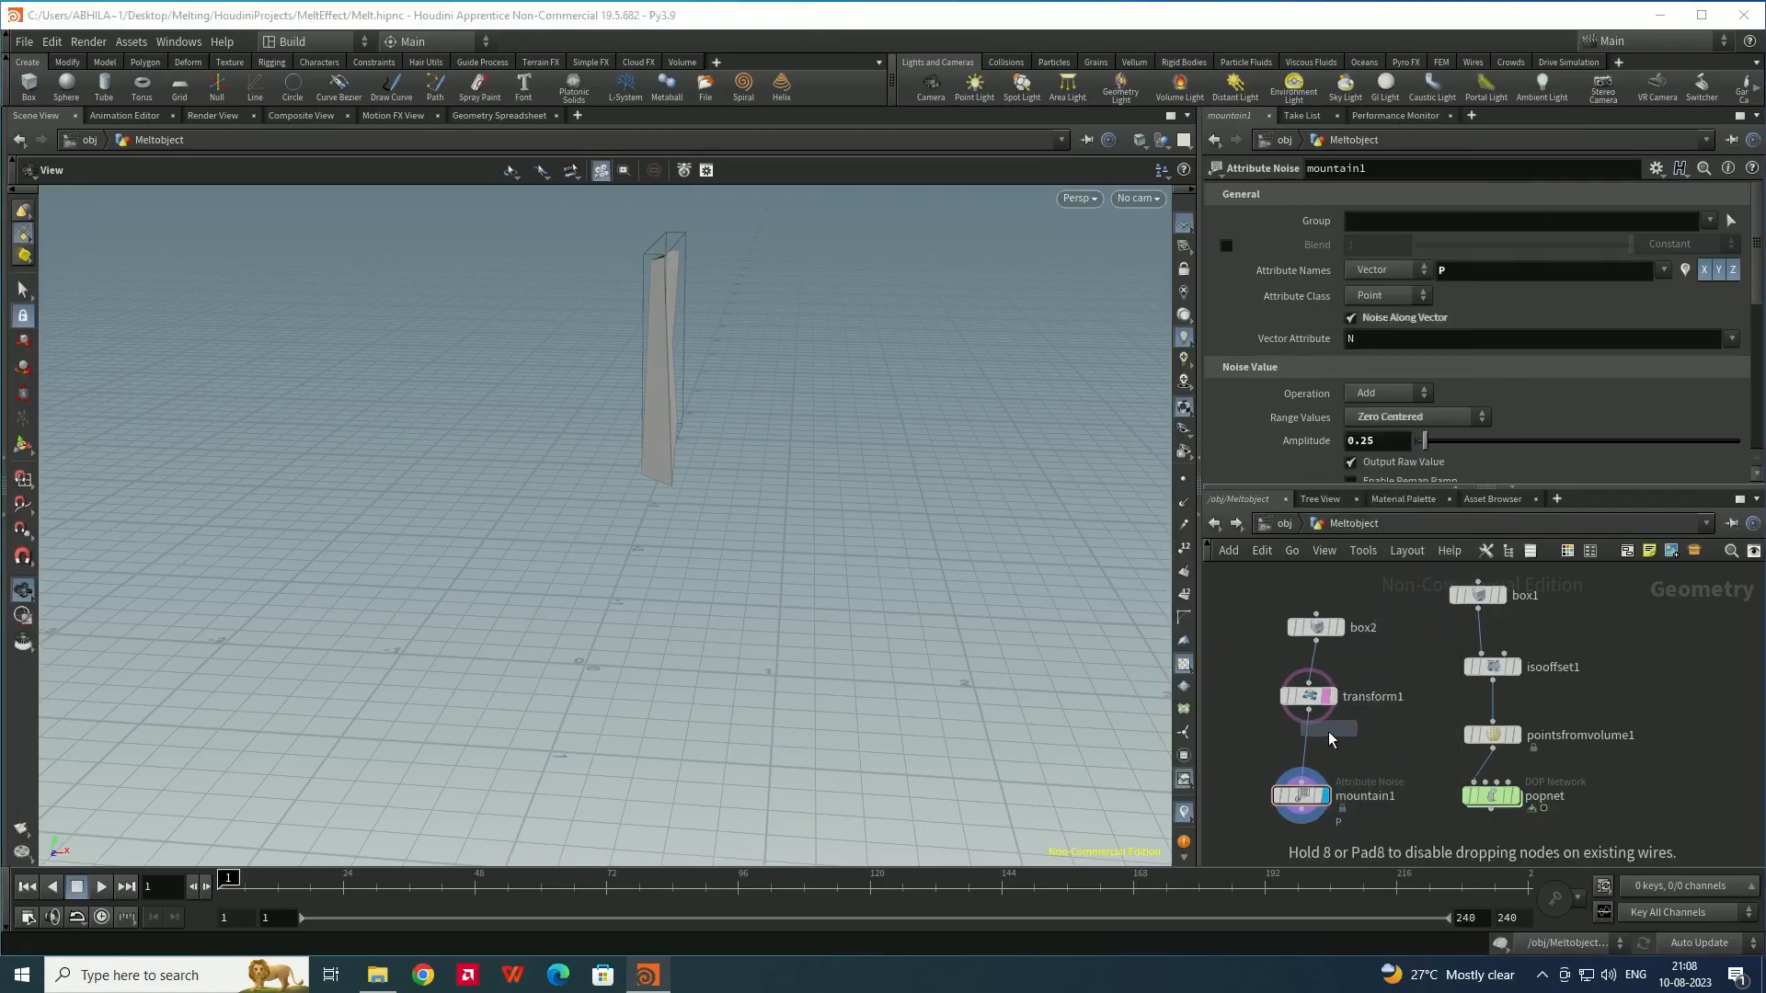
{"action": "left_click", "coordinate": [1313, 732]}
{"action": "left_click_drag", "start_coordinate": [1313, 731], "coordinate": [1305, 749]}
{"action": "left_click_drag", "start_coordinate": [1012, 574], "coordinate": [867, 556]}
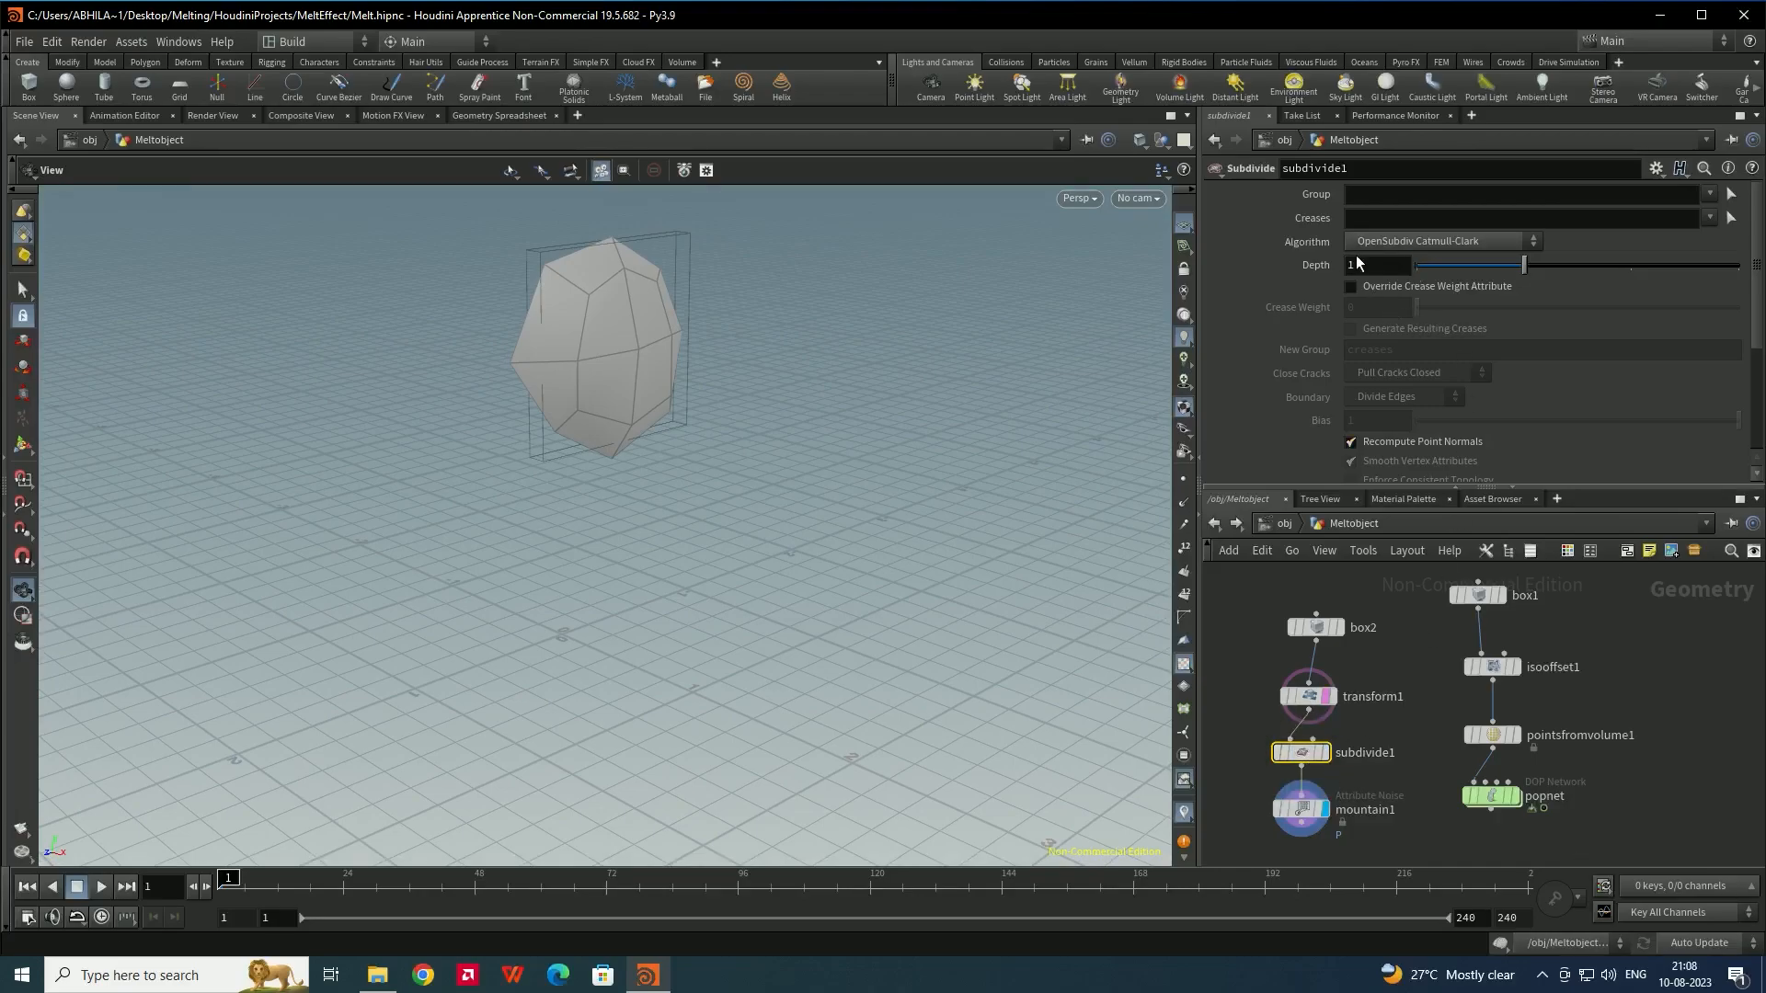
Set the Subdivide node's Depth to 4
{"action": "left_click_drag", "start_coordinate": [1366, 264], "coordinate": [1308, 276]}
{"action": "type", "text": "3"}
{"action": "key", "text": "Return"}
{"action": "left_click_drag", "start_coordinate": [1357, 265], "coordinate": [1273, 278]}
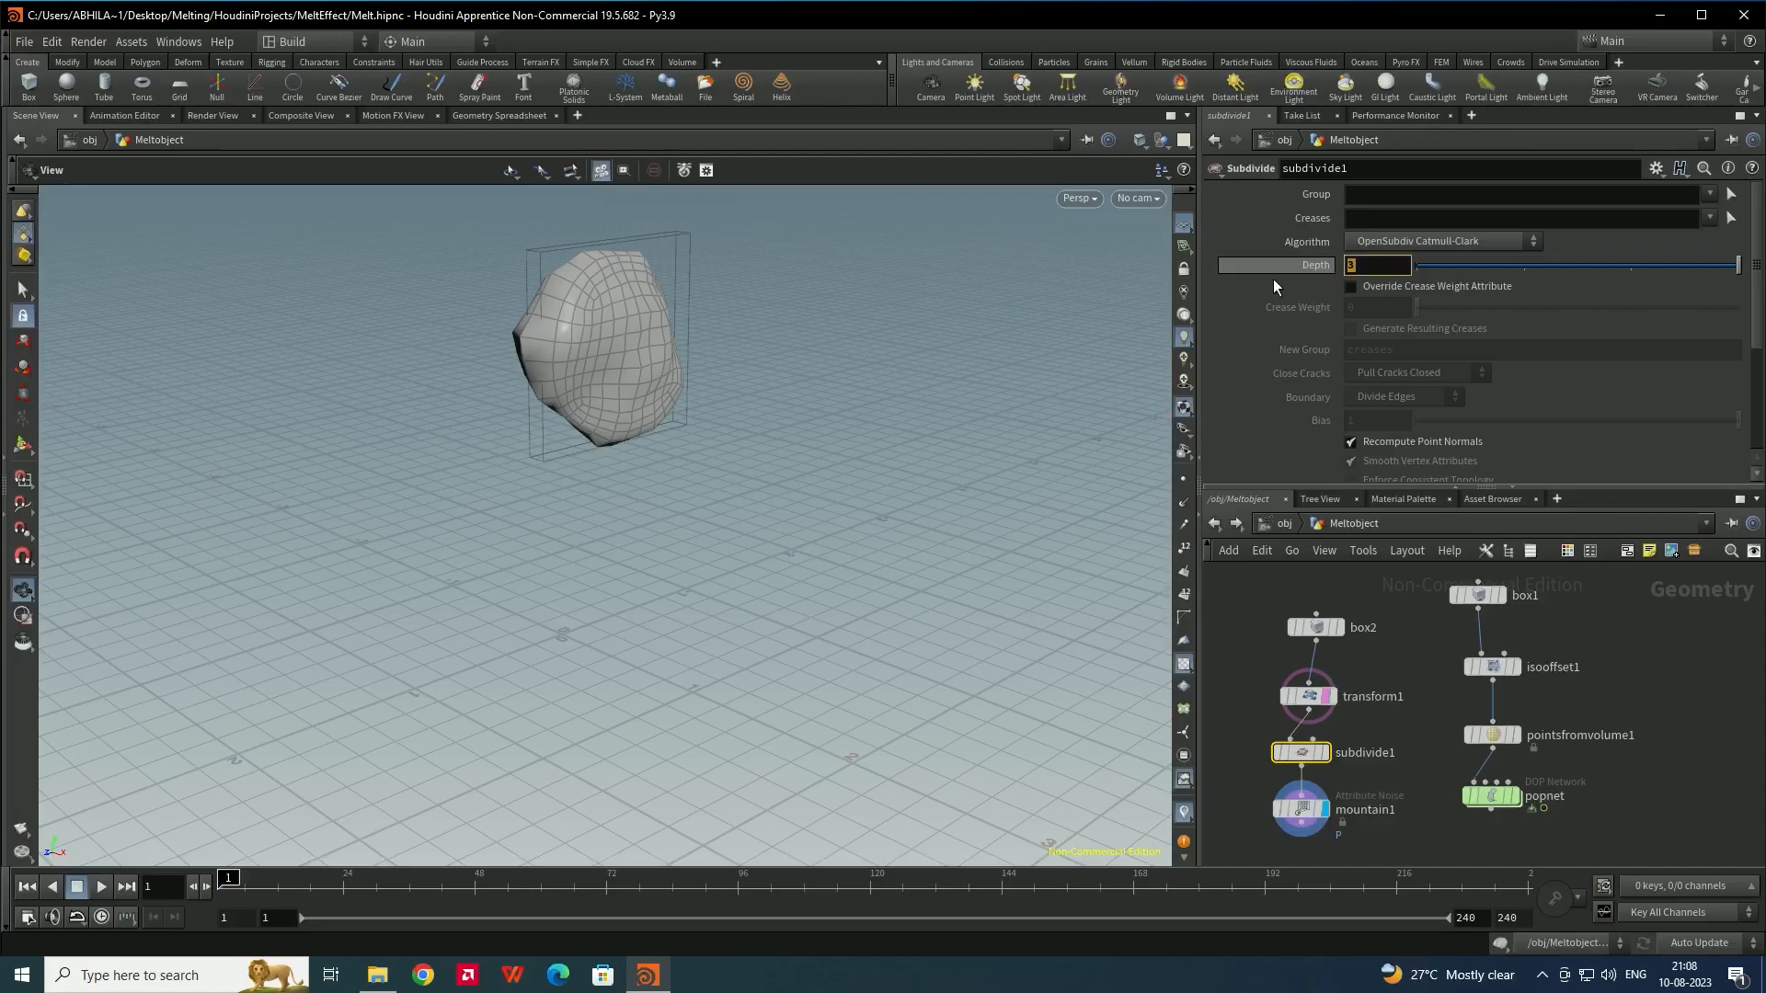
{"action": "type", "text": "4"}
{"action": "key", "text": "Return"}
{"action": "left_click_drag", "start_coordinate": [769, 493], "coordinate": [957, 642]}
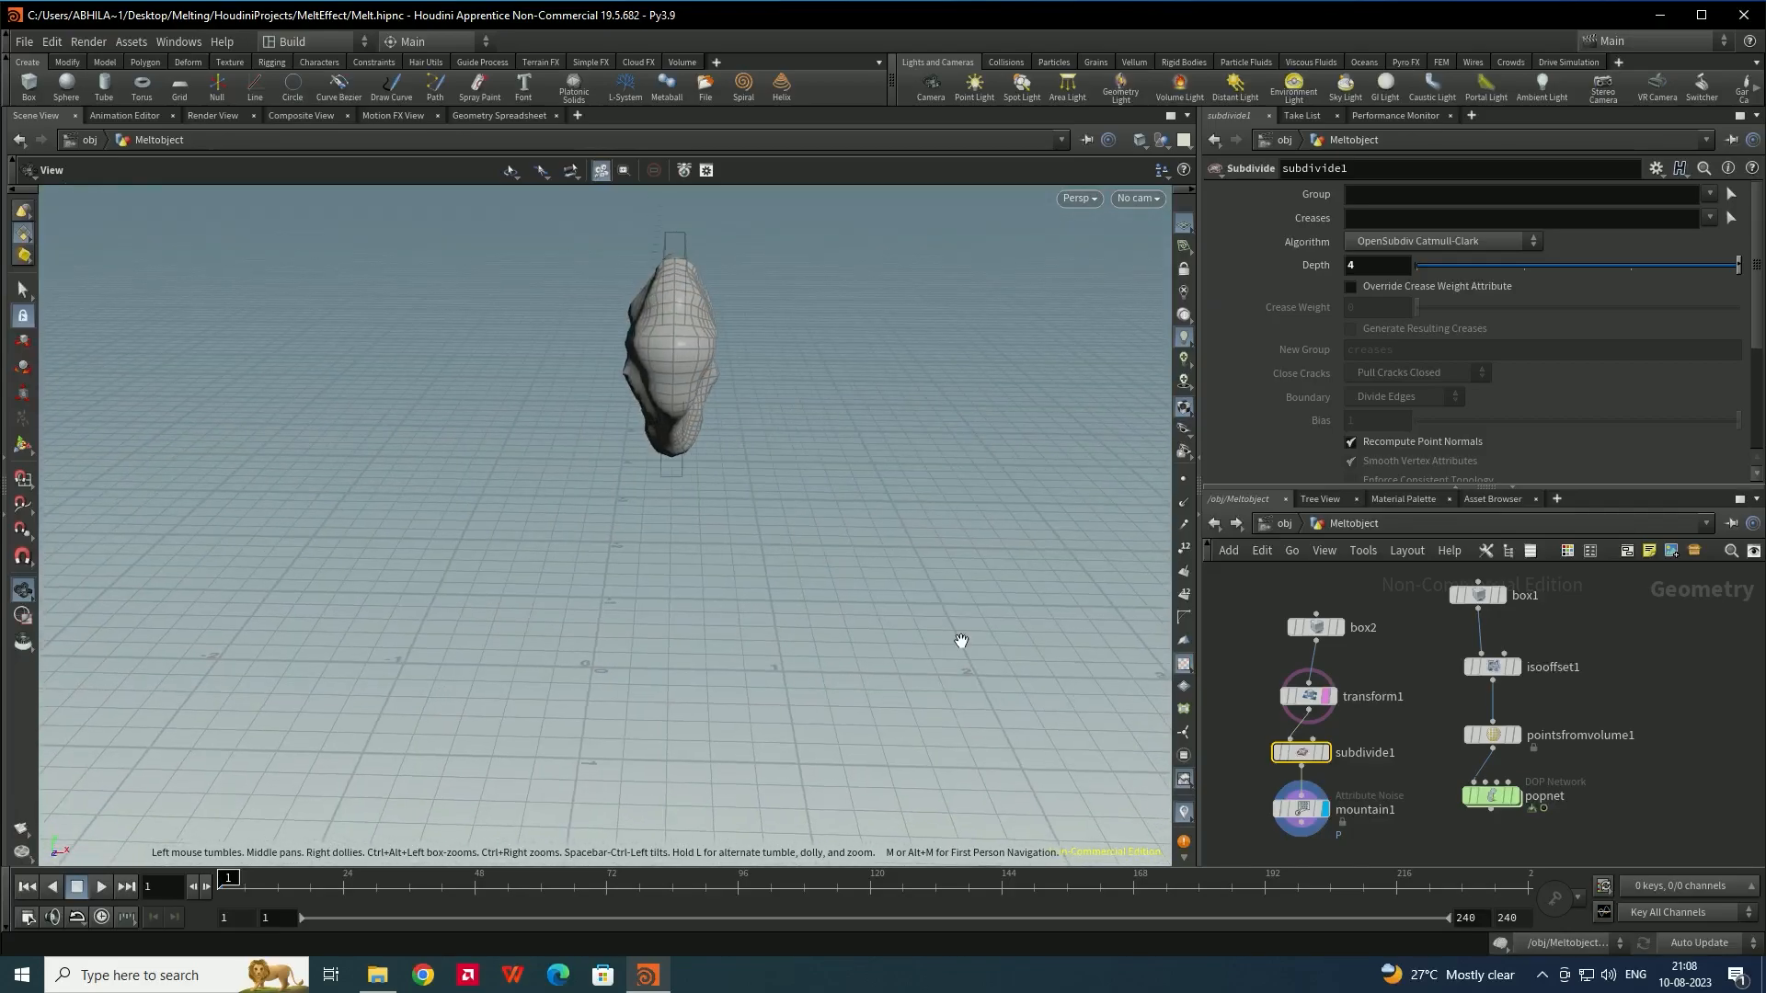
Increase the Mountain node's noise Amplitude to 0.43
{"action": "left_click", "coordinate": [1302, 809]}
{"action": "scroll", "coordinate": [1361, 377], "scroll_direction": "down", "scroll_amount": 1}
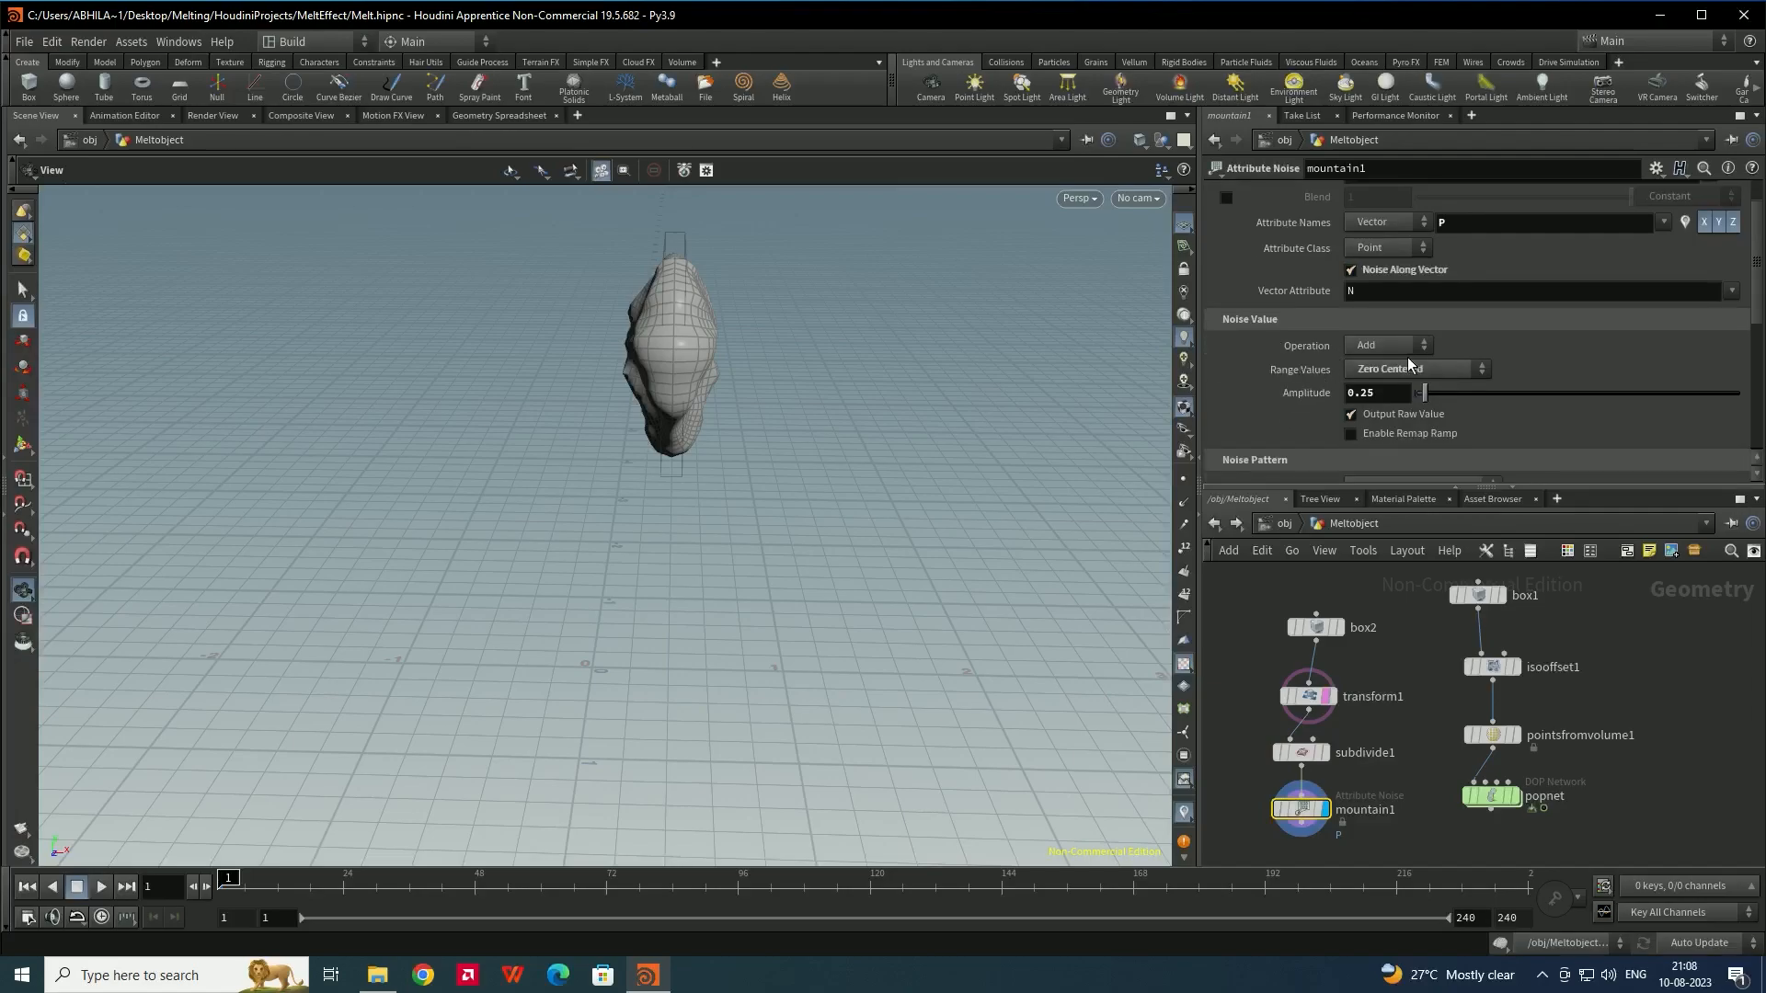
{"action": "left_click_drag", "start_coordinate": [1433, 392], "coordinate": [1437, 394]}
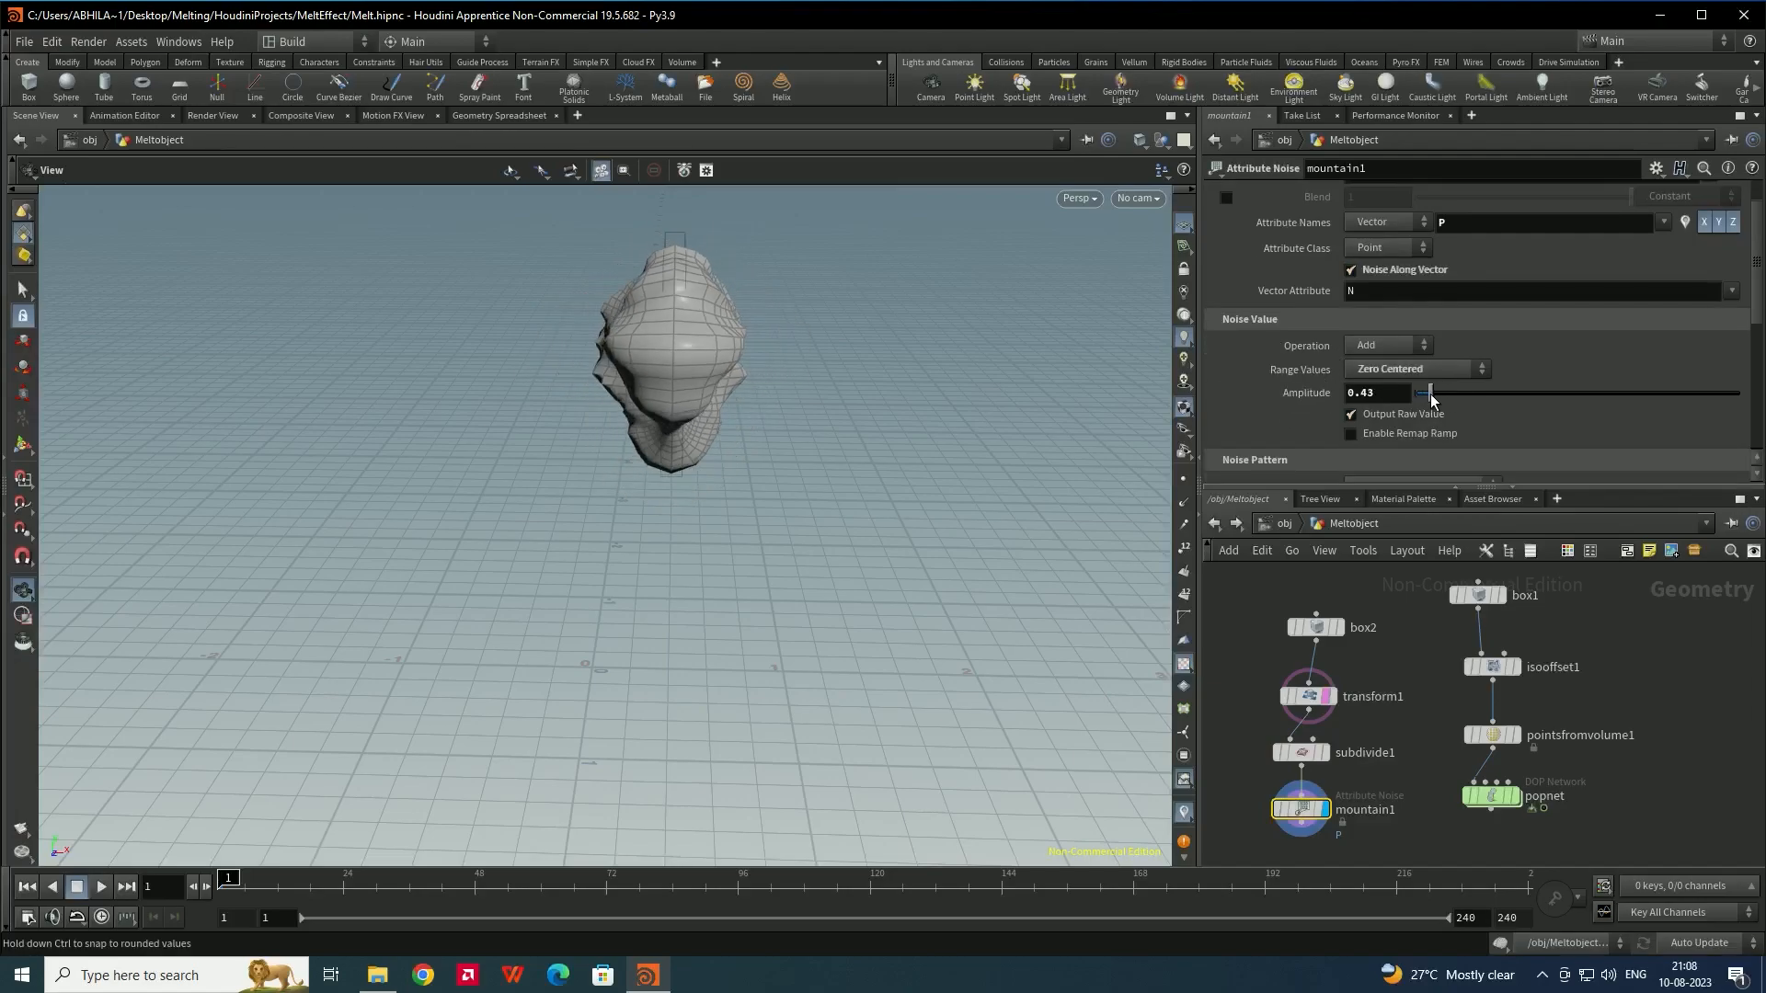
{"action": "left_click_drag", "start_coordinate": [850, 377], "coordinate": [717, 366]}
Set the Mountain node's noise Element Size to 0.53 and Offset to 0.5, and expand its Animation settings
{"action": "scroll", "coordinate": [1276, 389], "scroll_direction": "down", "scroll_amount": 2}
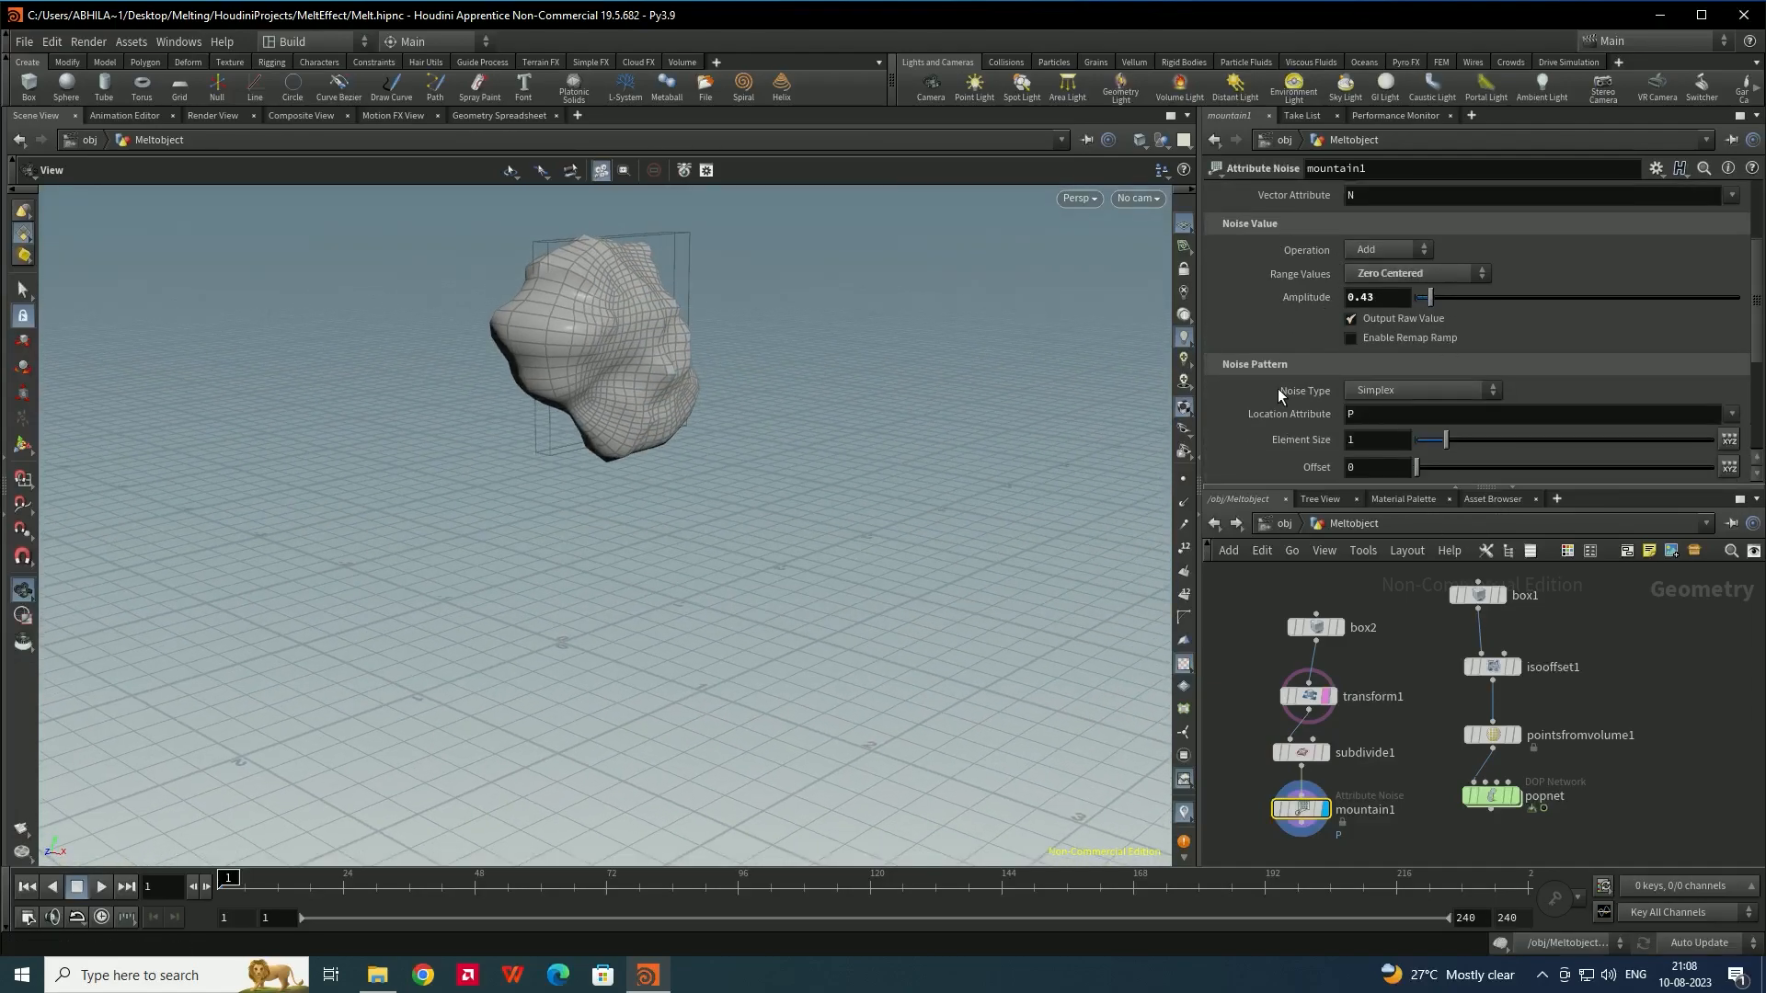
{"action": "mouse_move", "coordinate": [1446, 448]}
{"action": "left_mouse_down"}
{"action": "mouse_move", "coordinate": [1462, 444]}
{"action": "mouse_move", "coordinate": [1434, 442]}
{"action": "left_mouse_up"}
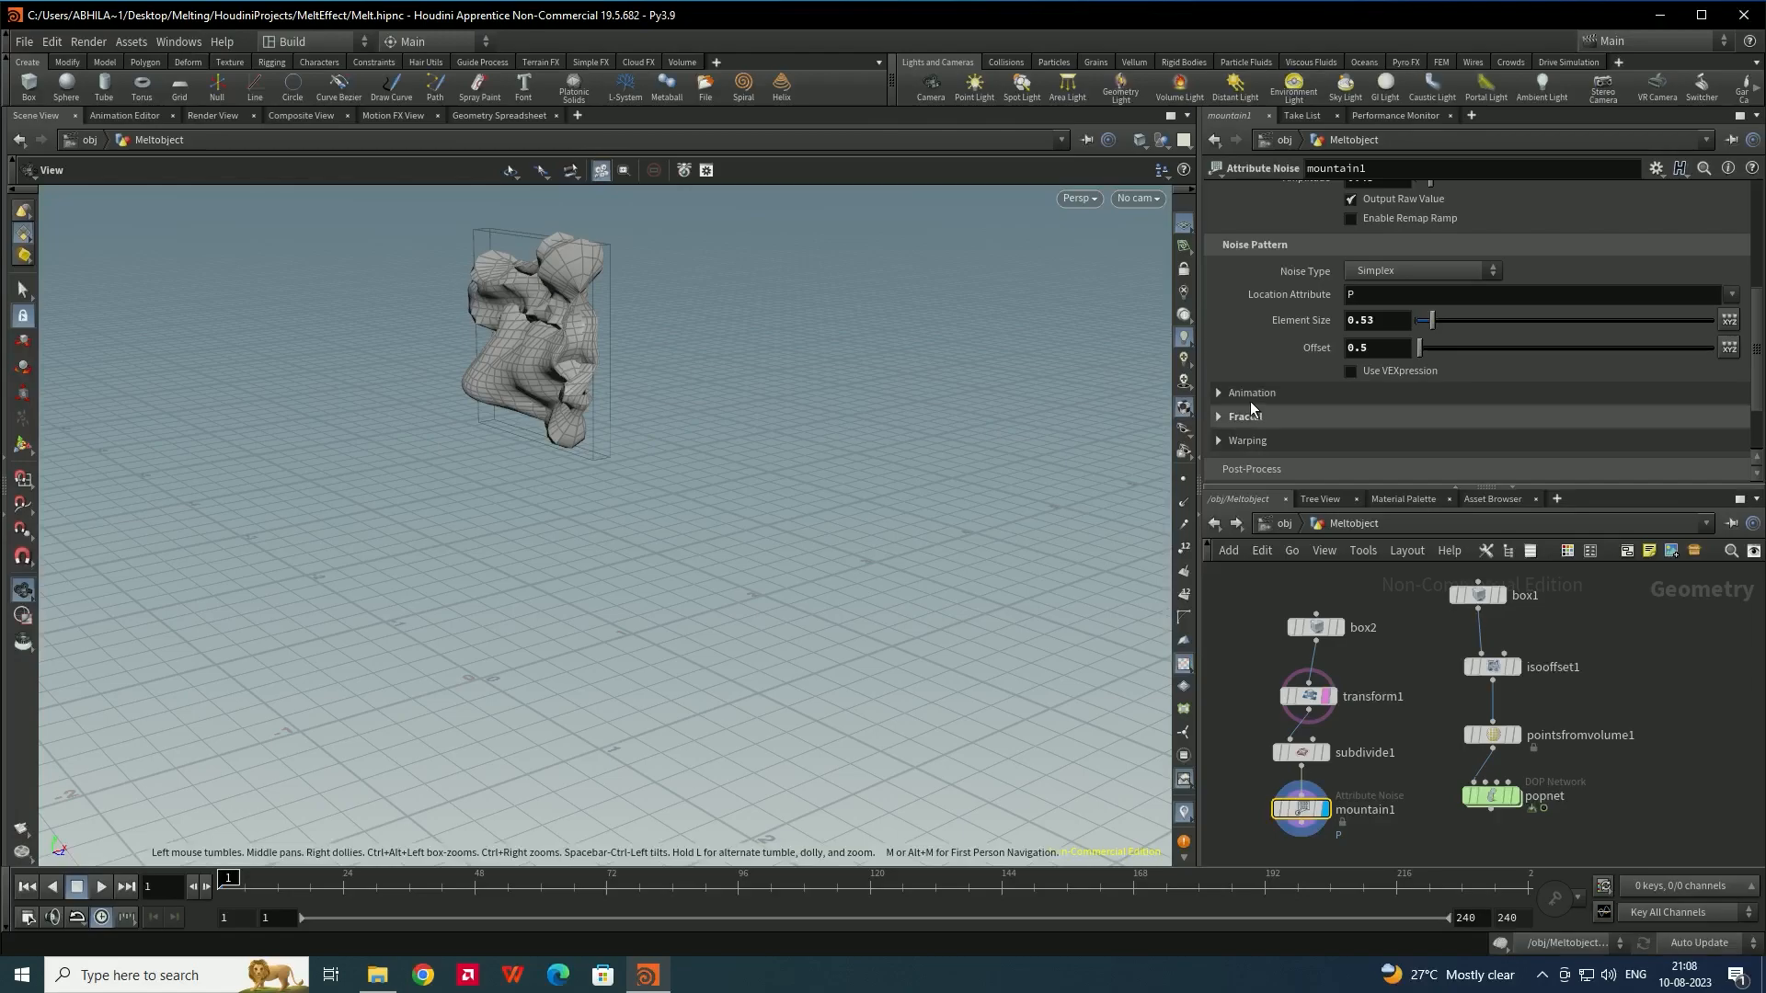
{"action": "left_click", "coordinate": [1267, 392]}
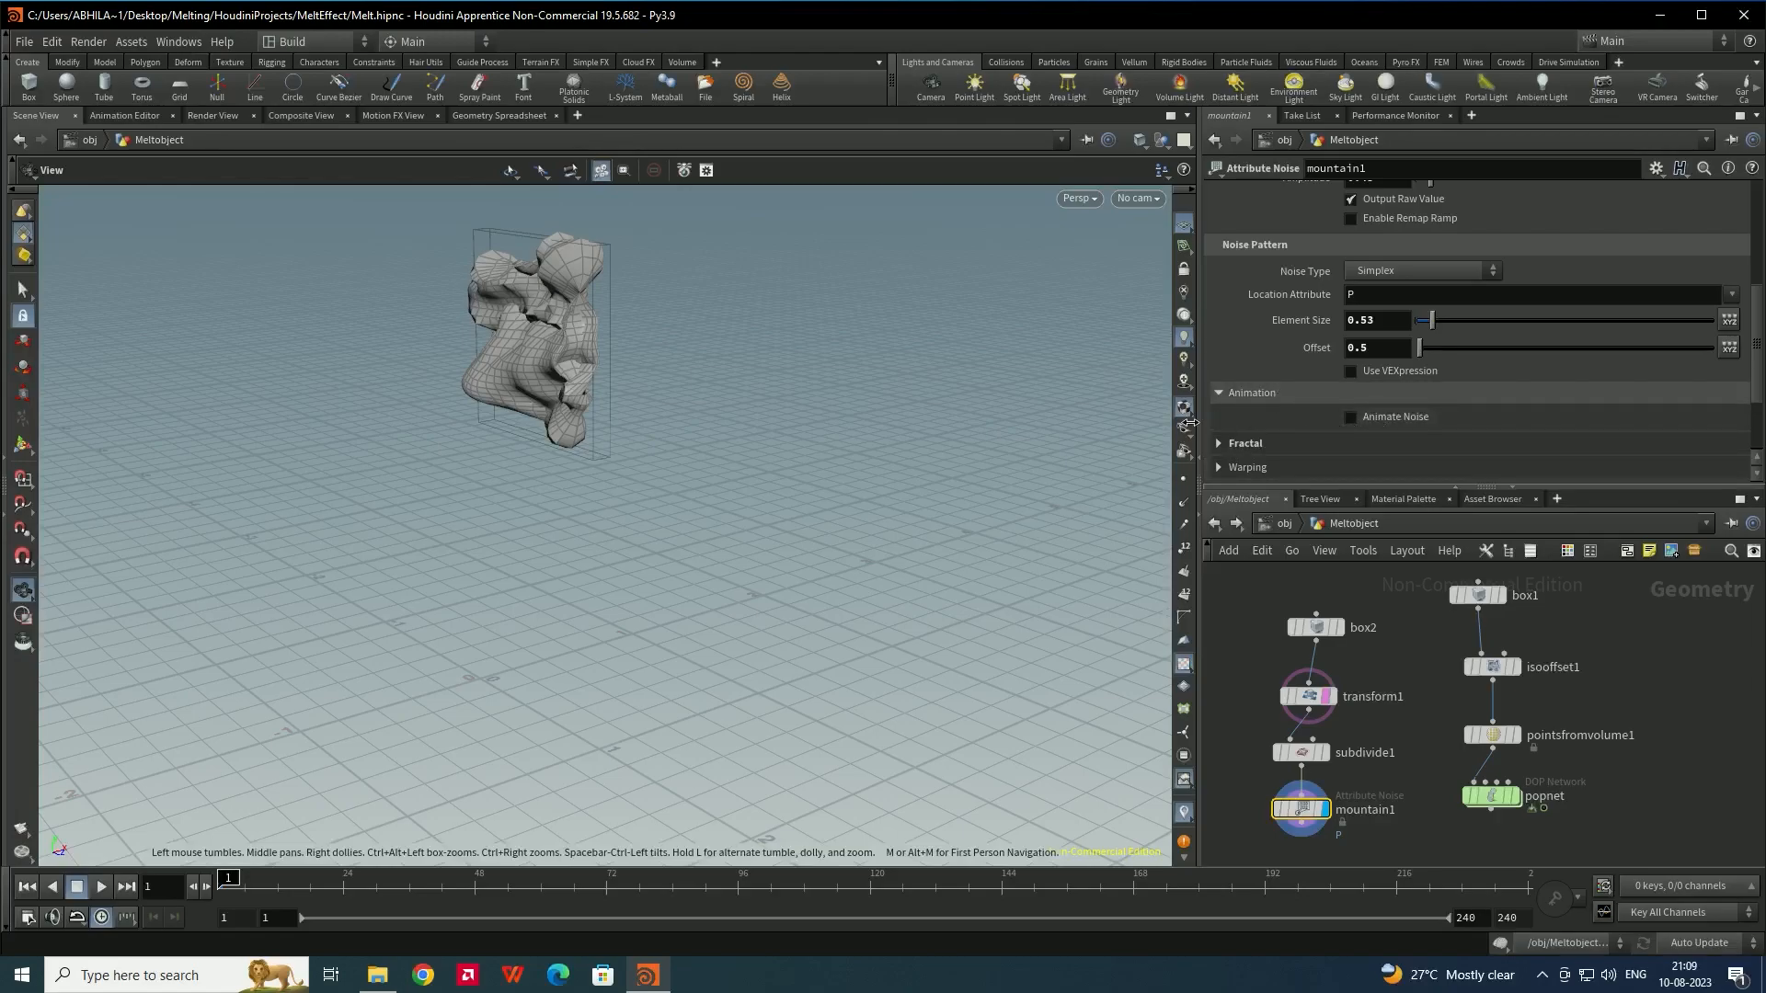
Enable Animate Noise on the Mountain node and play the timeline to check the slab's noise motion
{"action": "left_click_drag", "start_coordinate": [611, 382], "coordinate": [575, 300]}
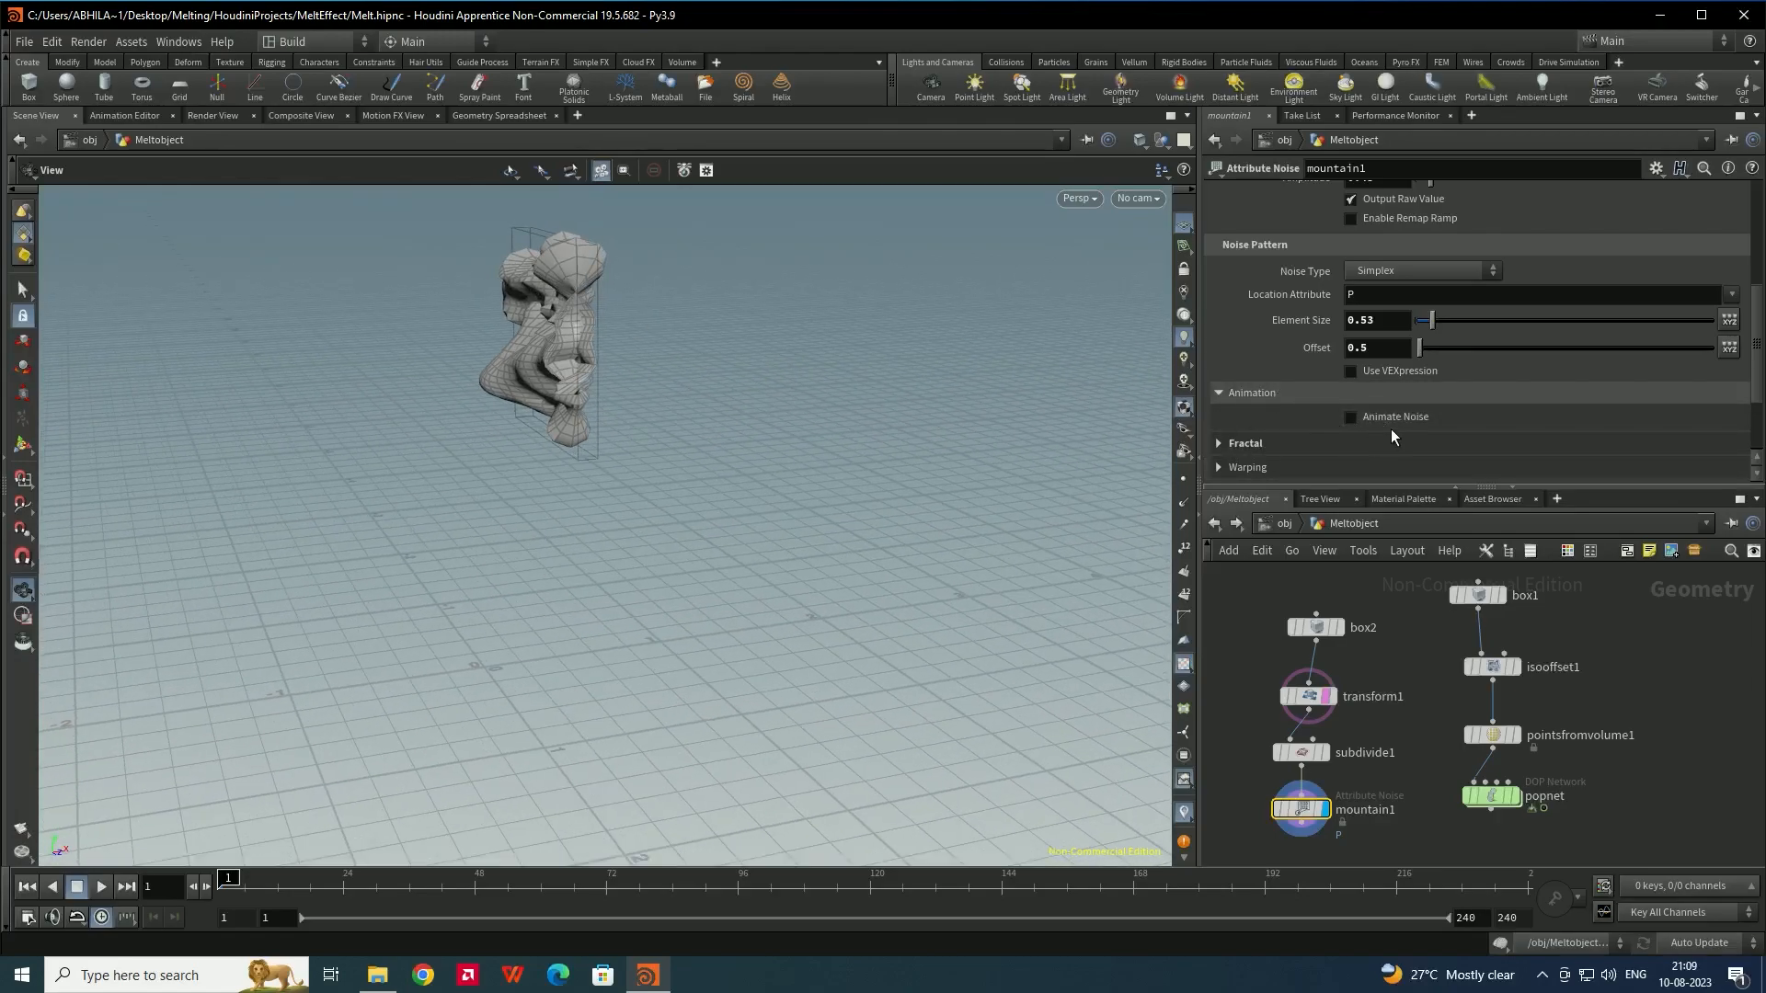
{"action": "left_click", "coordinate": [1351, 417]}
{"action": "left_click_drag", "start_coordinate": [658, 374], "coordinate": [598, 416]}
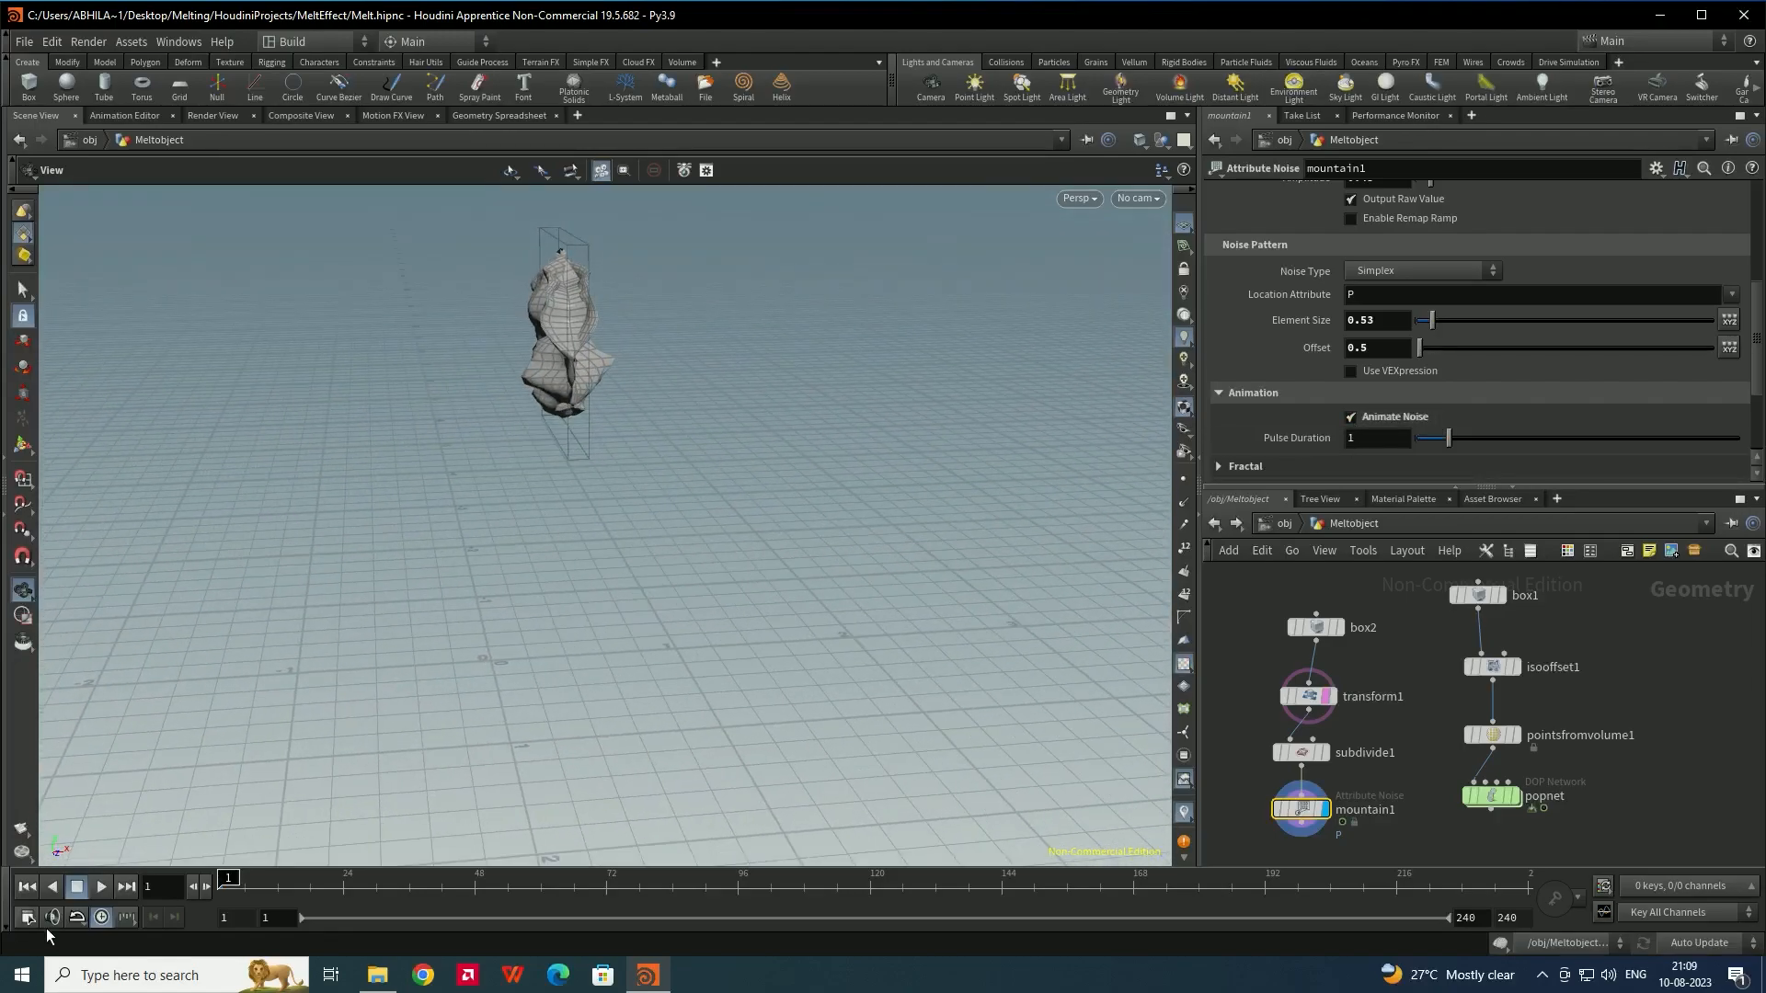
{"action": "left_click", "coordinate": [100, 886]}
{"action": "left_click_drag", "start_coordinate": [489, 512], "coordinate": [656, 333]}
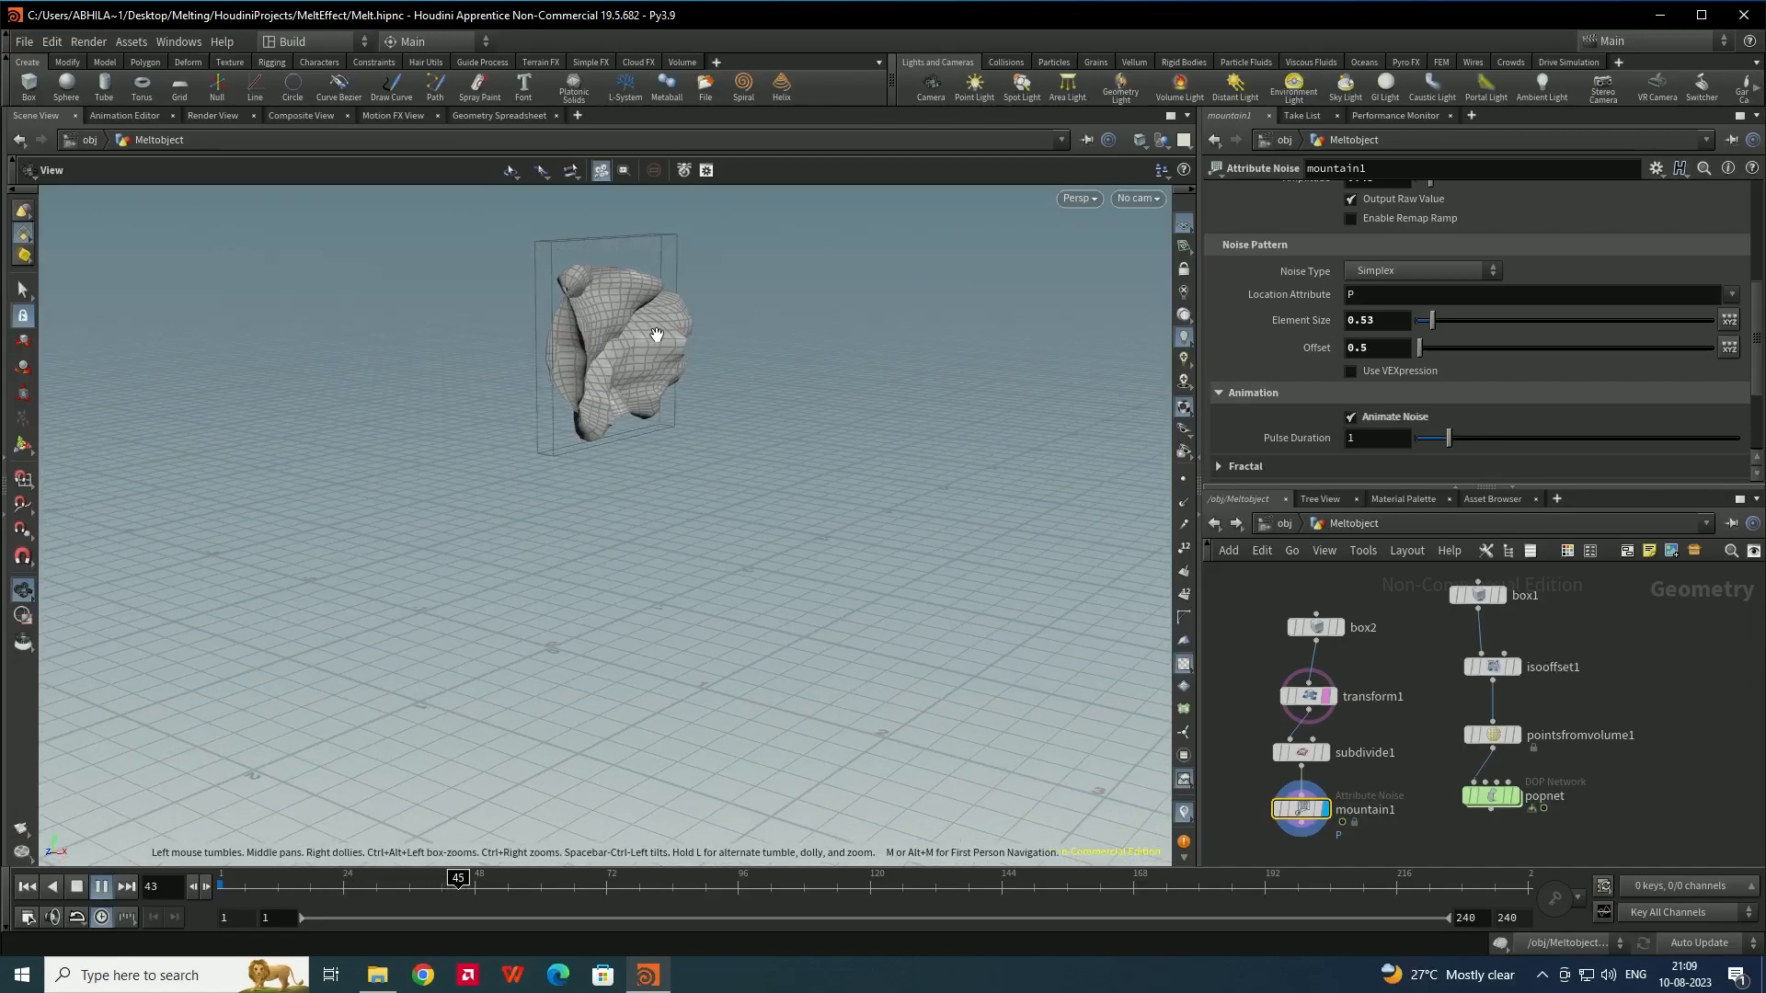
{"action": "left_click", "coordinate": [100, 887]}
Show popnet as a template for reference and set the Transform node's Uniform Scale to 2.17
{"action": "mouse_move", "coordinate": [1489, 796]}
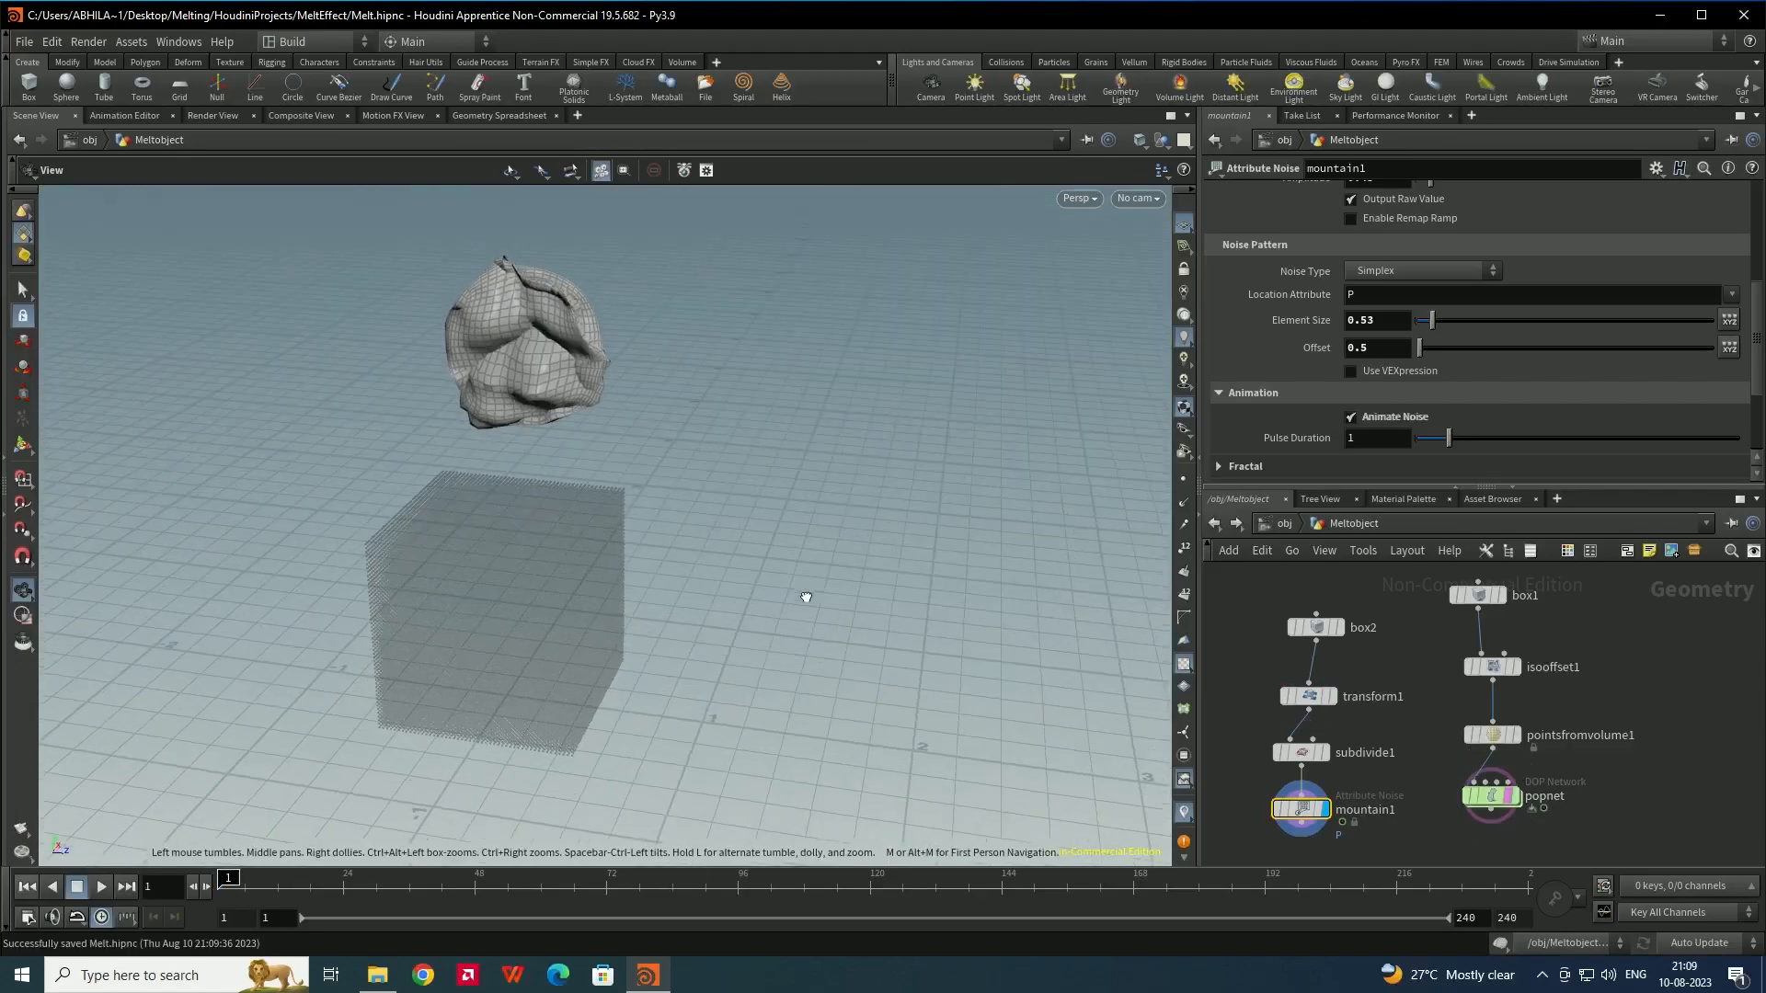
{"action": "left_click_drag", "start_coordinate": [803, 596], "coordinate": [492, 505]}
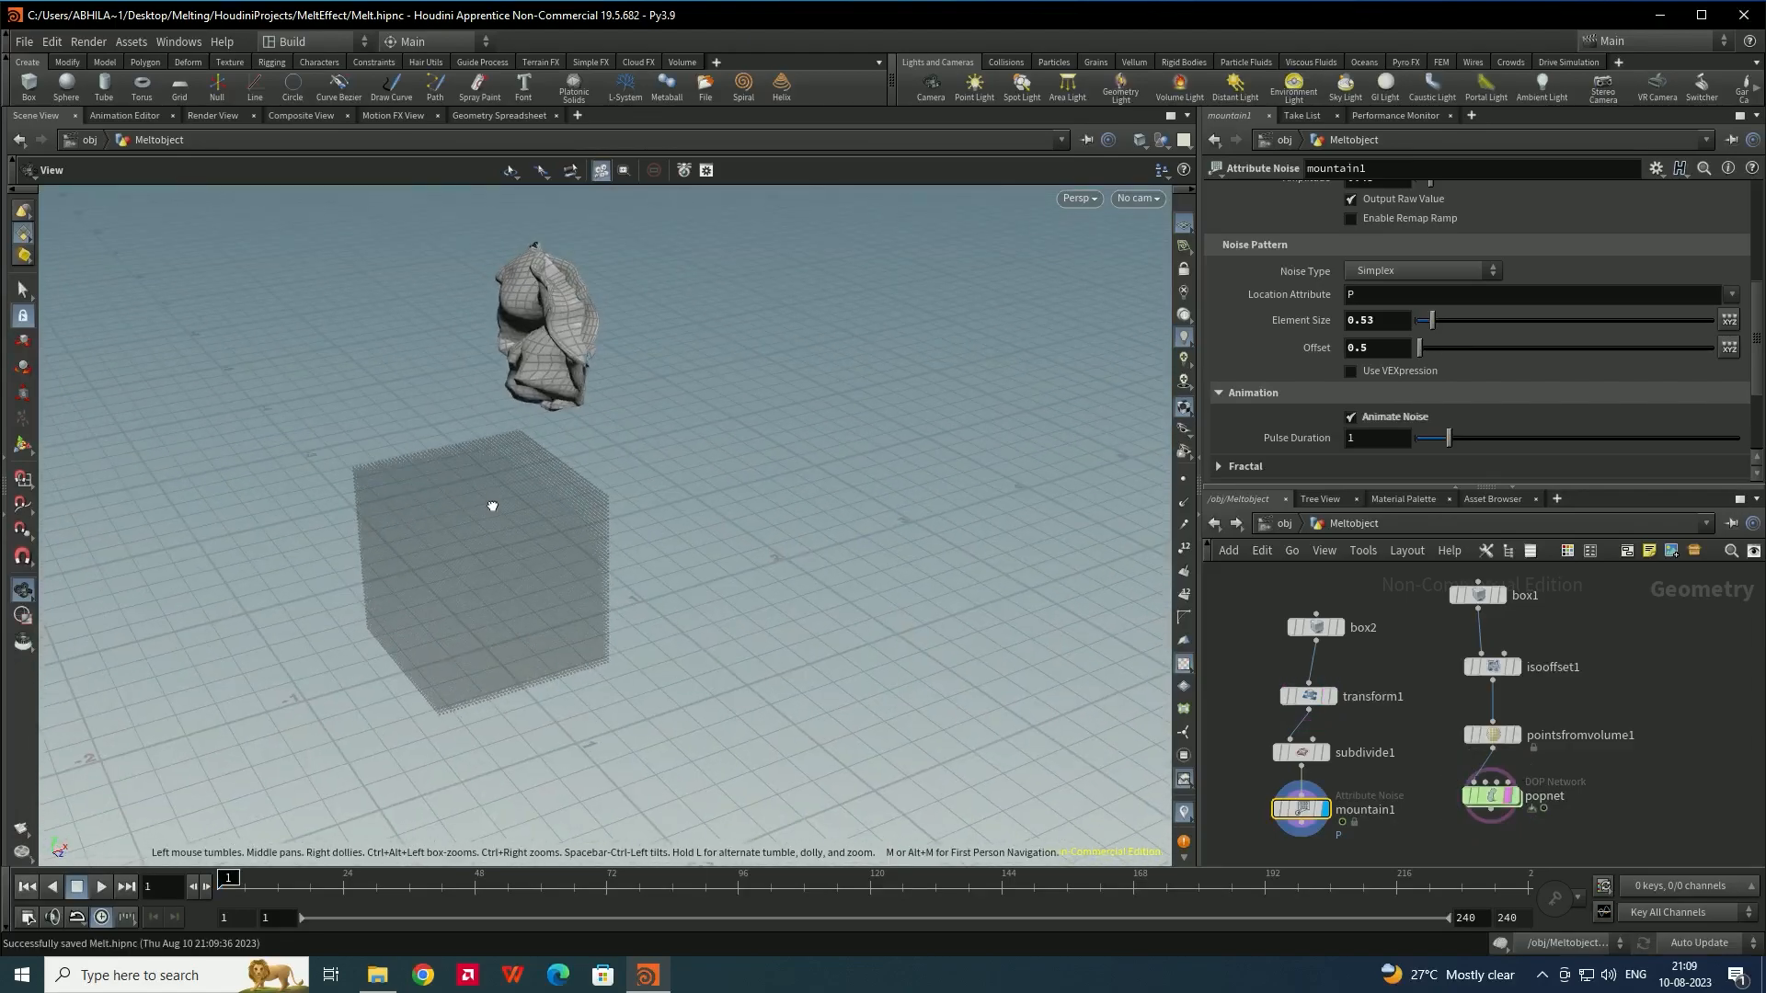
{"action": "left_click", "coordinate": [1321, 629]}
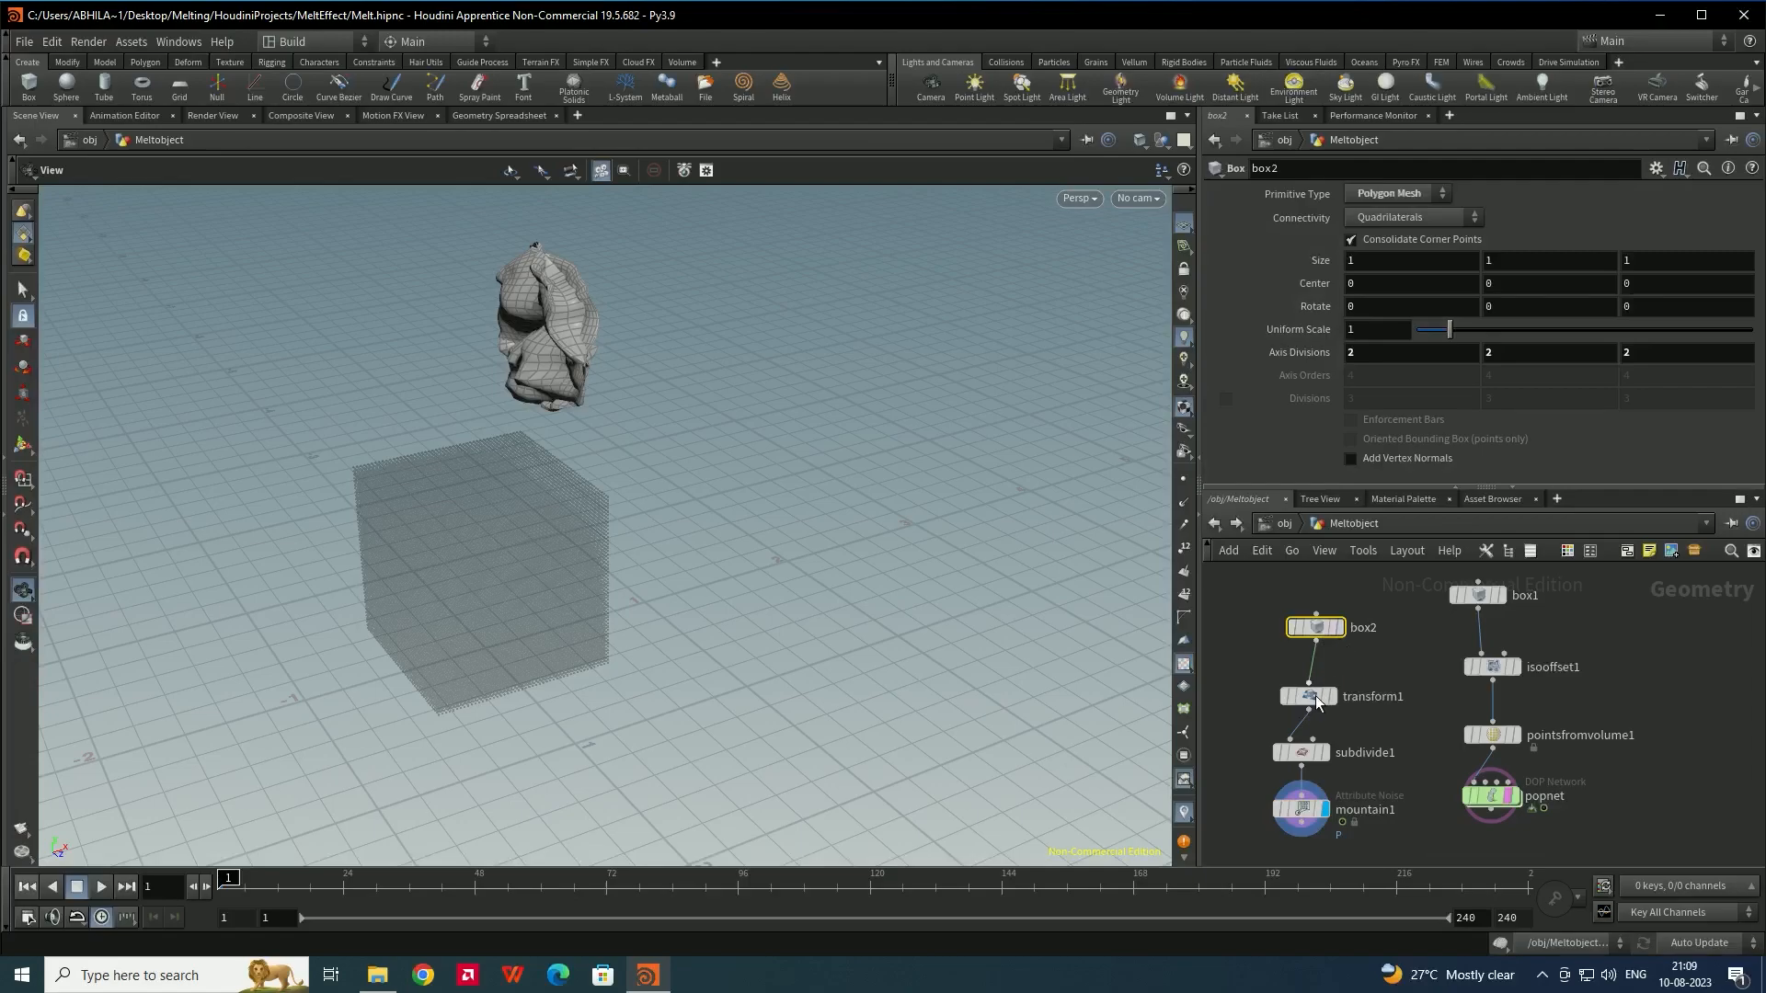
{"action": "left_click", "coordinate": [1308, 696]}
{"action": "left_click_drag", "start_coordinate": [1451, 357], "coordinate": [1487, 363]}
{"action": "left_click_drag", "start_coordinate": [693, 492], "coordinate": [593, 478]}
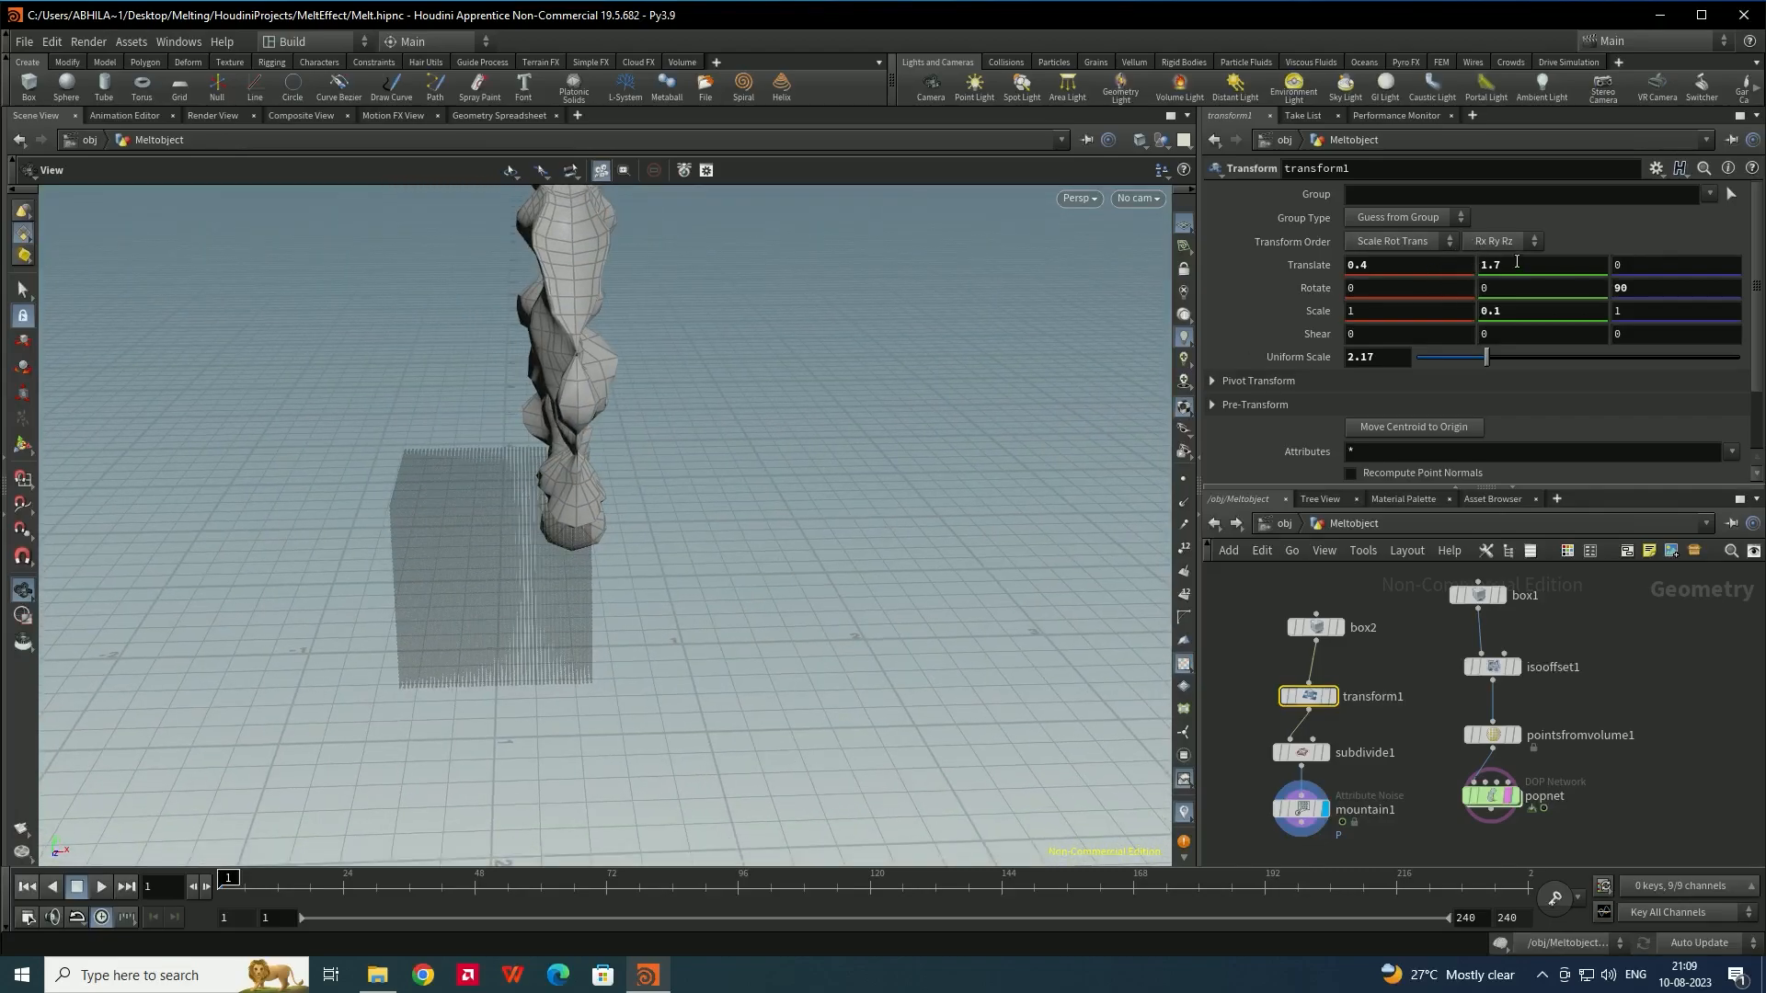
Raise the slab to Translate Y 2.4 and tilt it to Rotate Z 104.7 in the Transform node
{"action": "middle_click_drag", "start_coordinate": [1516, 262], "coordinate": [1589, 262]}
{"action": "left_click_drag", "start_coordinate": [541, 446], "coordinate": [524, 544]}
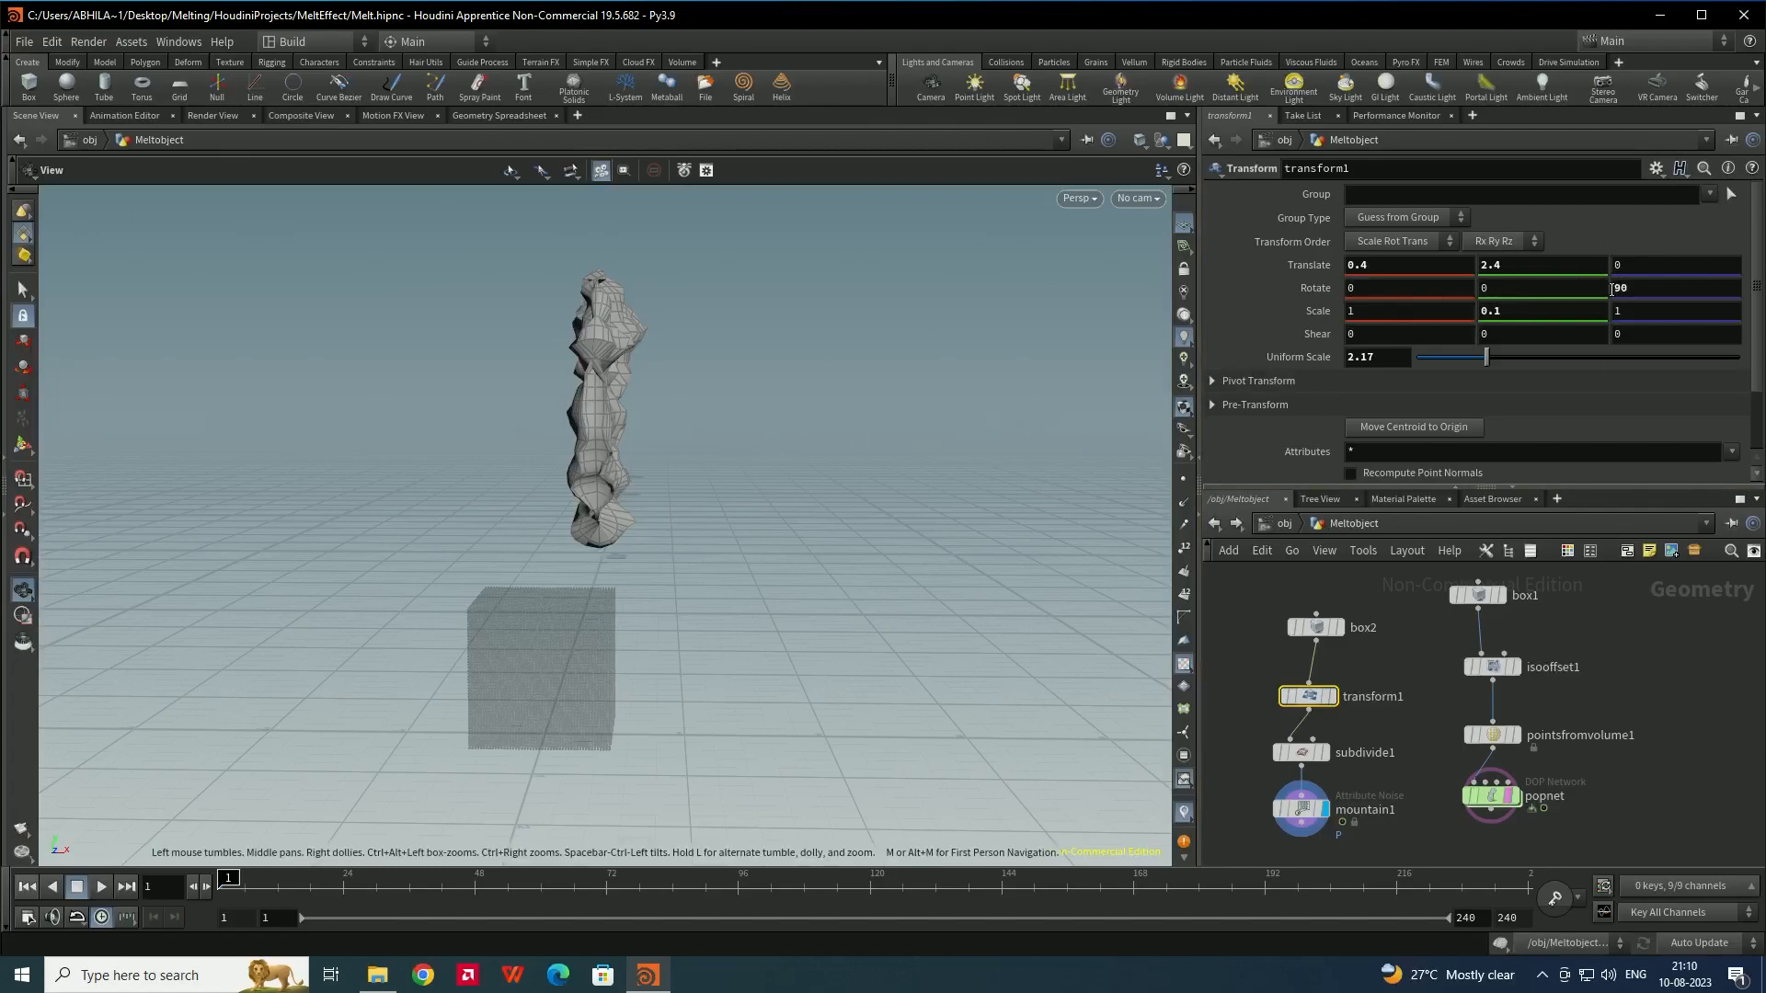
{"action": "middle_click_drag", "start_coordinate": [1630, 282], "coordinate": [1043, 183]}
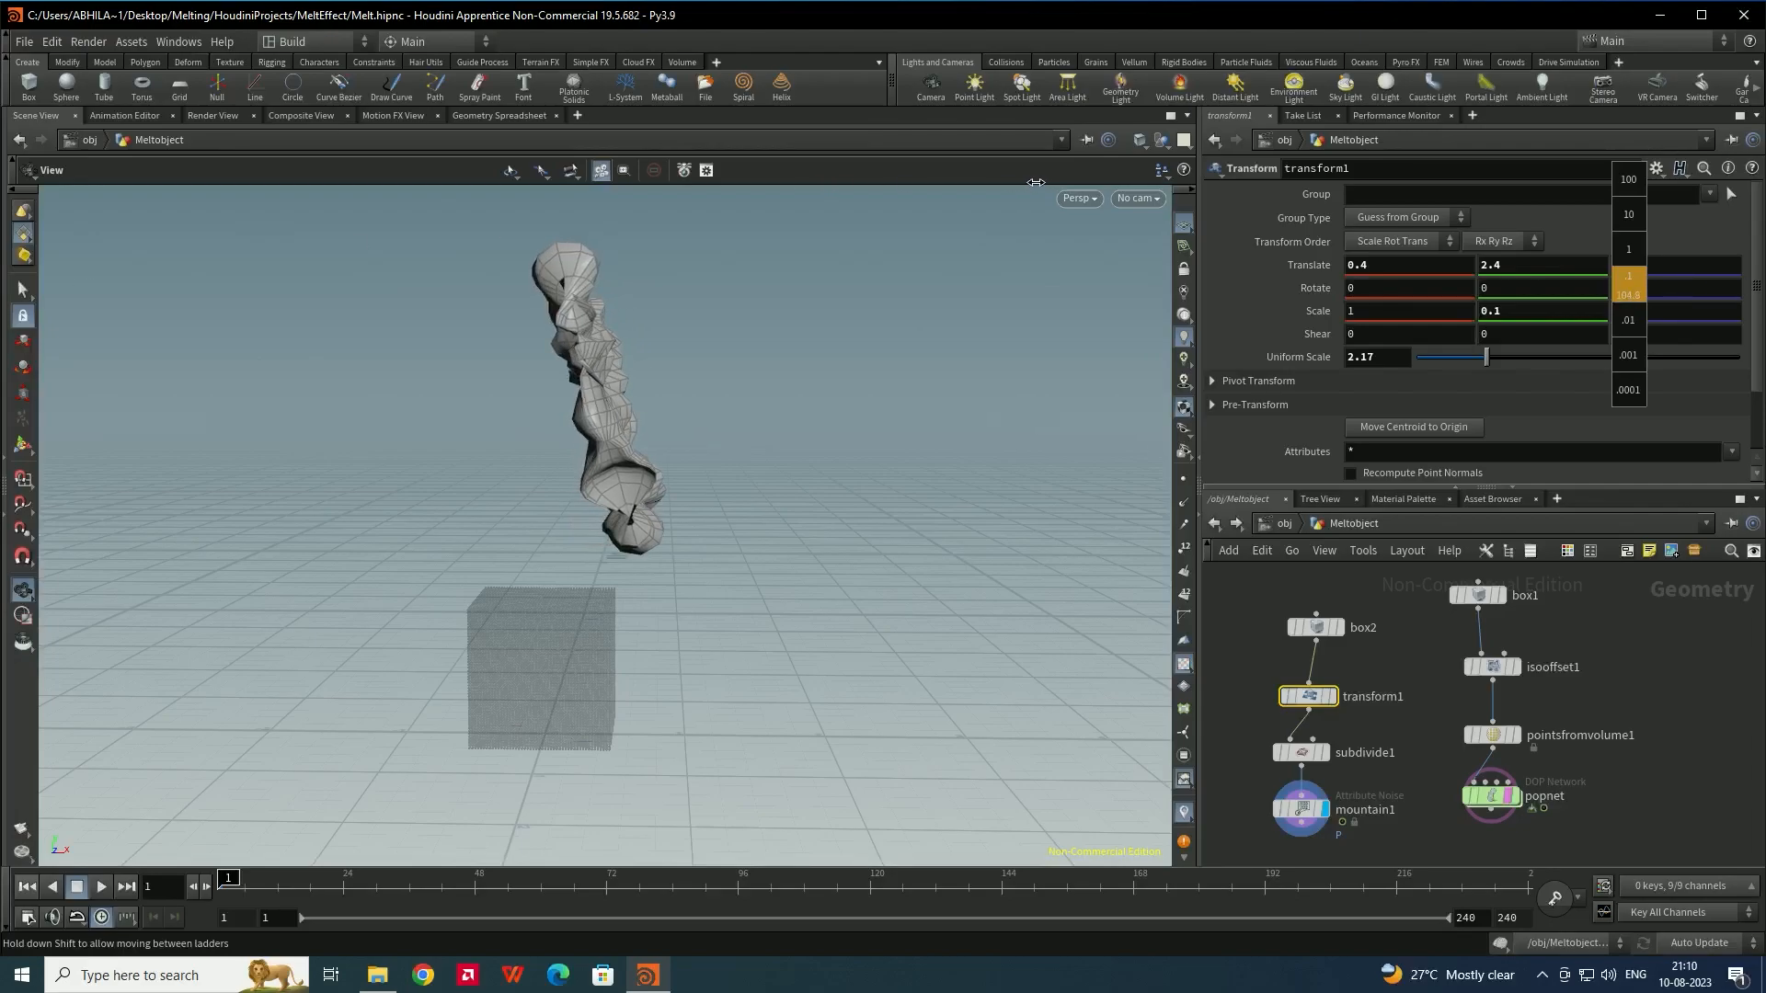
{"action": "middle_click_drag", "start_coordinate": [1513, 311], "coordinate": [1508, 311]}
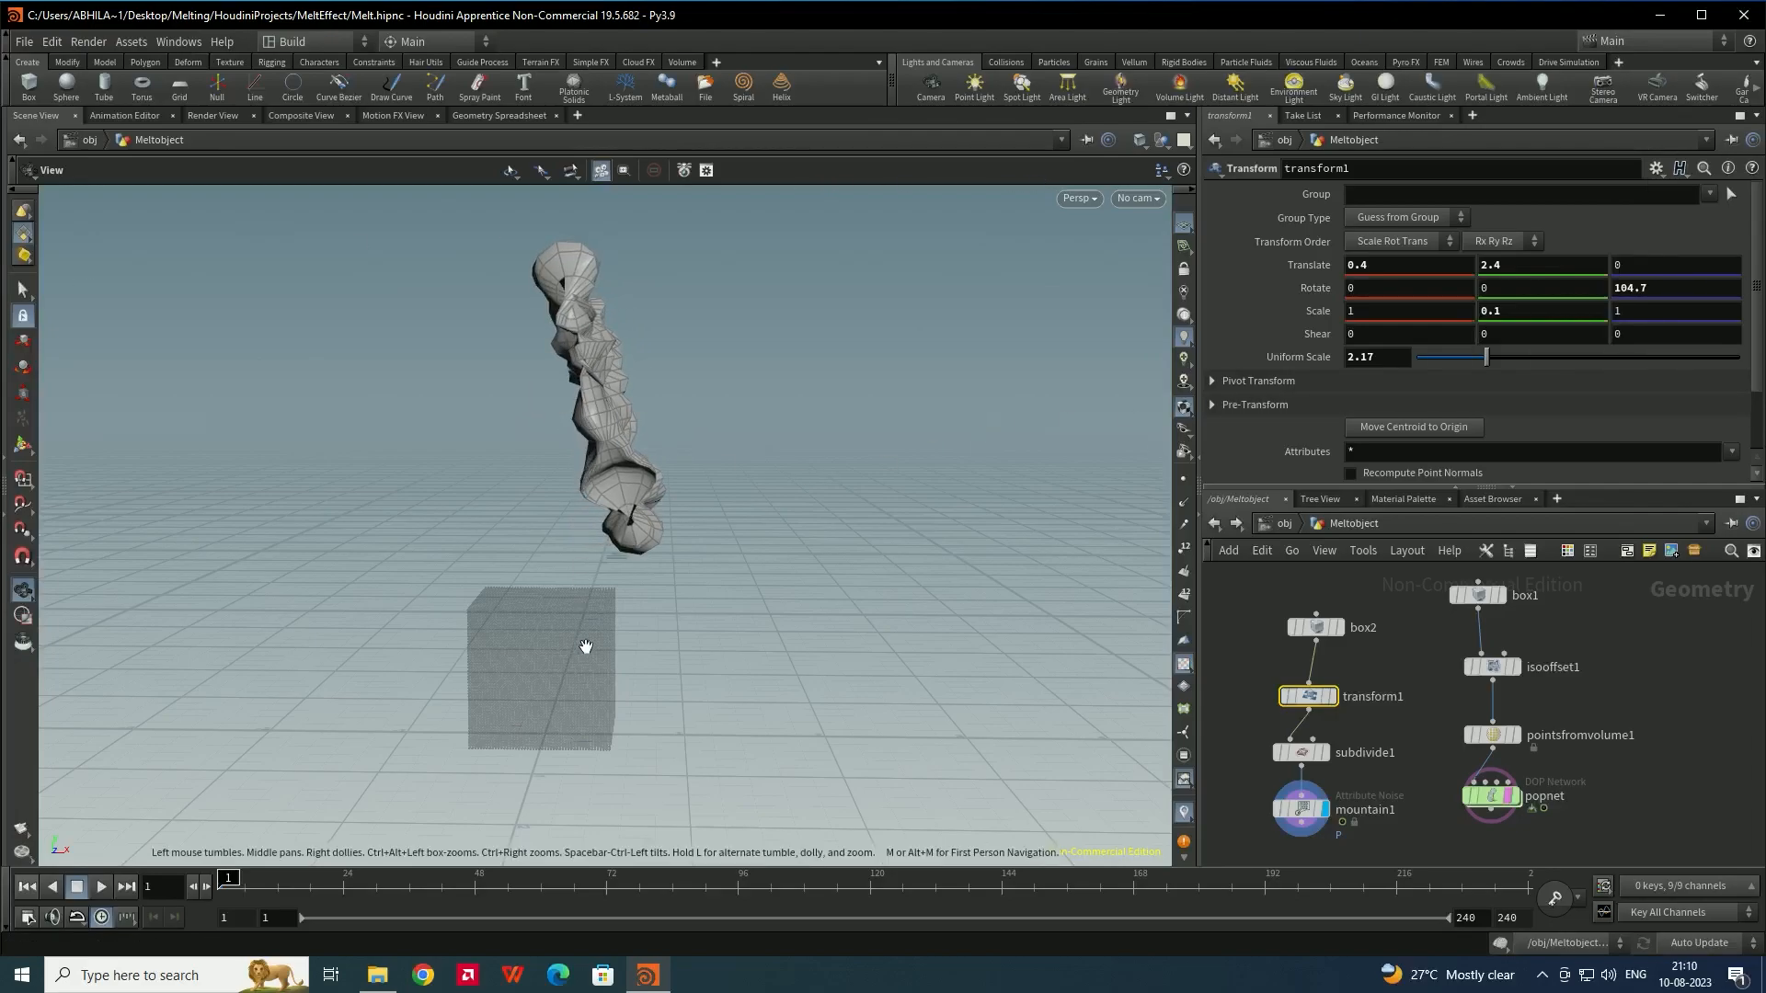
{"action": "left_click_drag", "start_coordinate": [588, 755], "coordinate": [564, 619]}
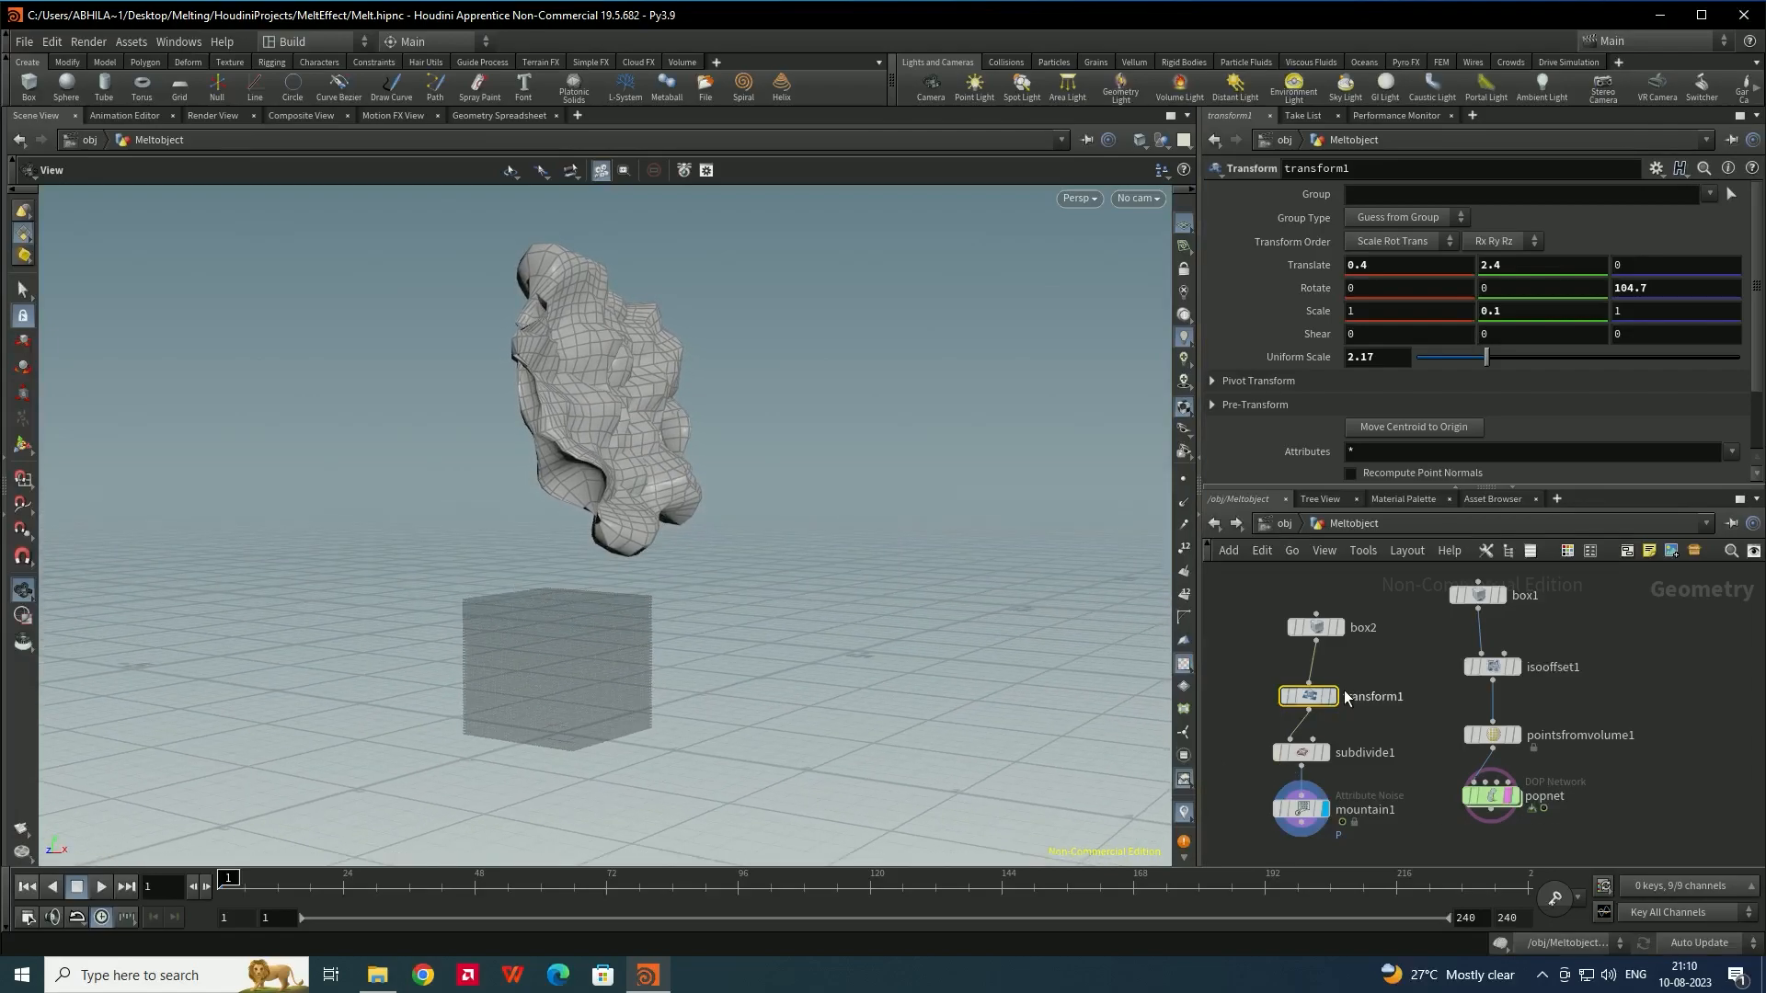
Keyframe the Transform node's Translate Y of 2.4 at frame 1 and disable the dynamics simulation
{"action": "mouse_move", "coordinate": [1313, 706]}
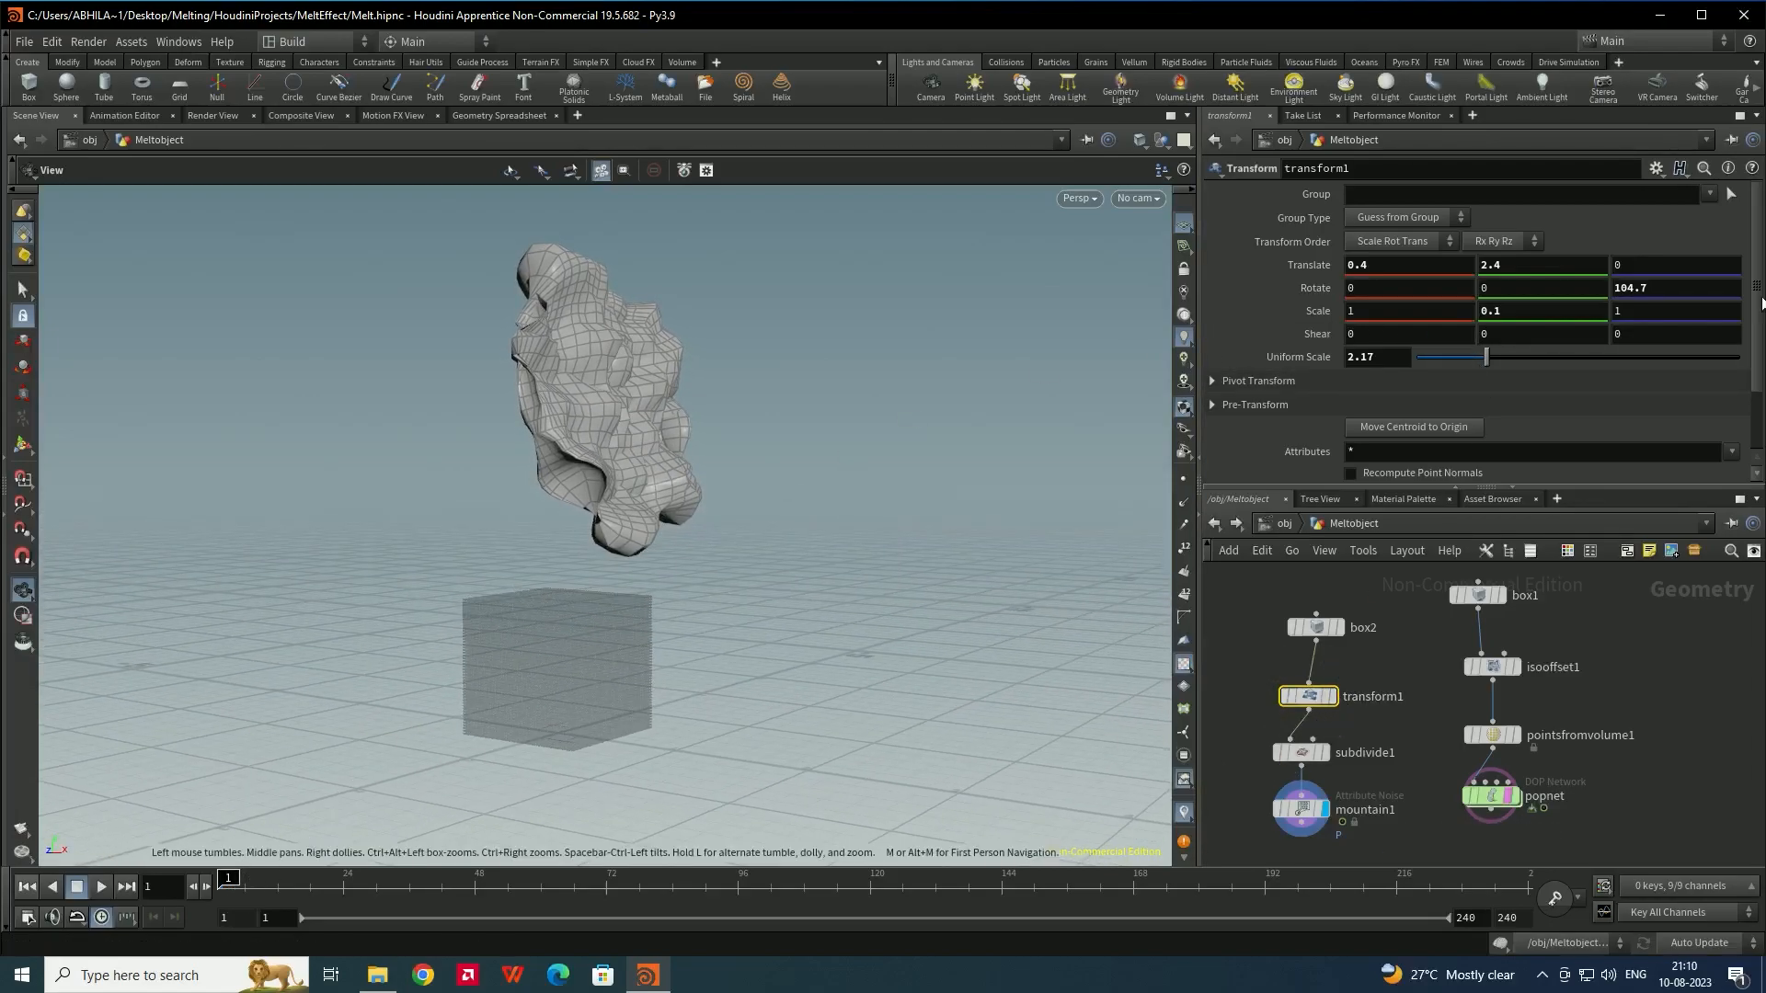
{"action": "left_click", "coordinate": [1509, 268], "text": "alt"}
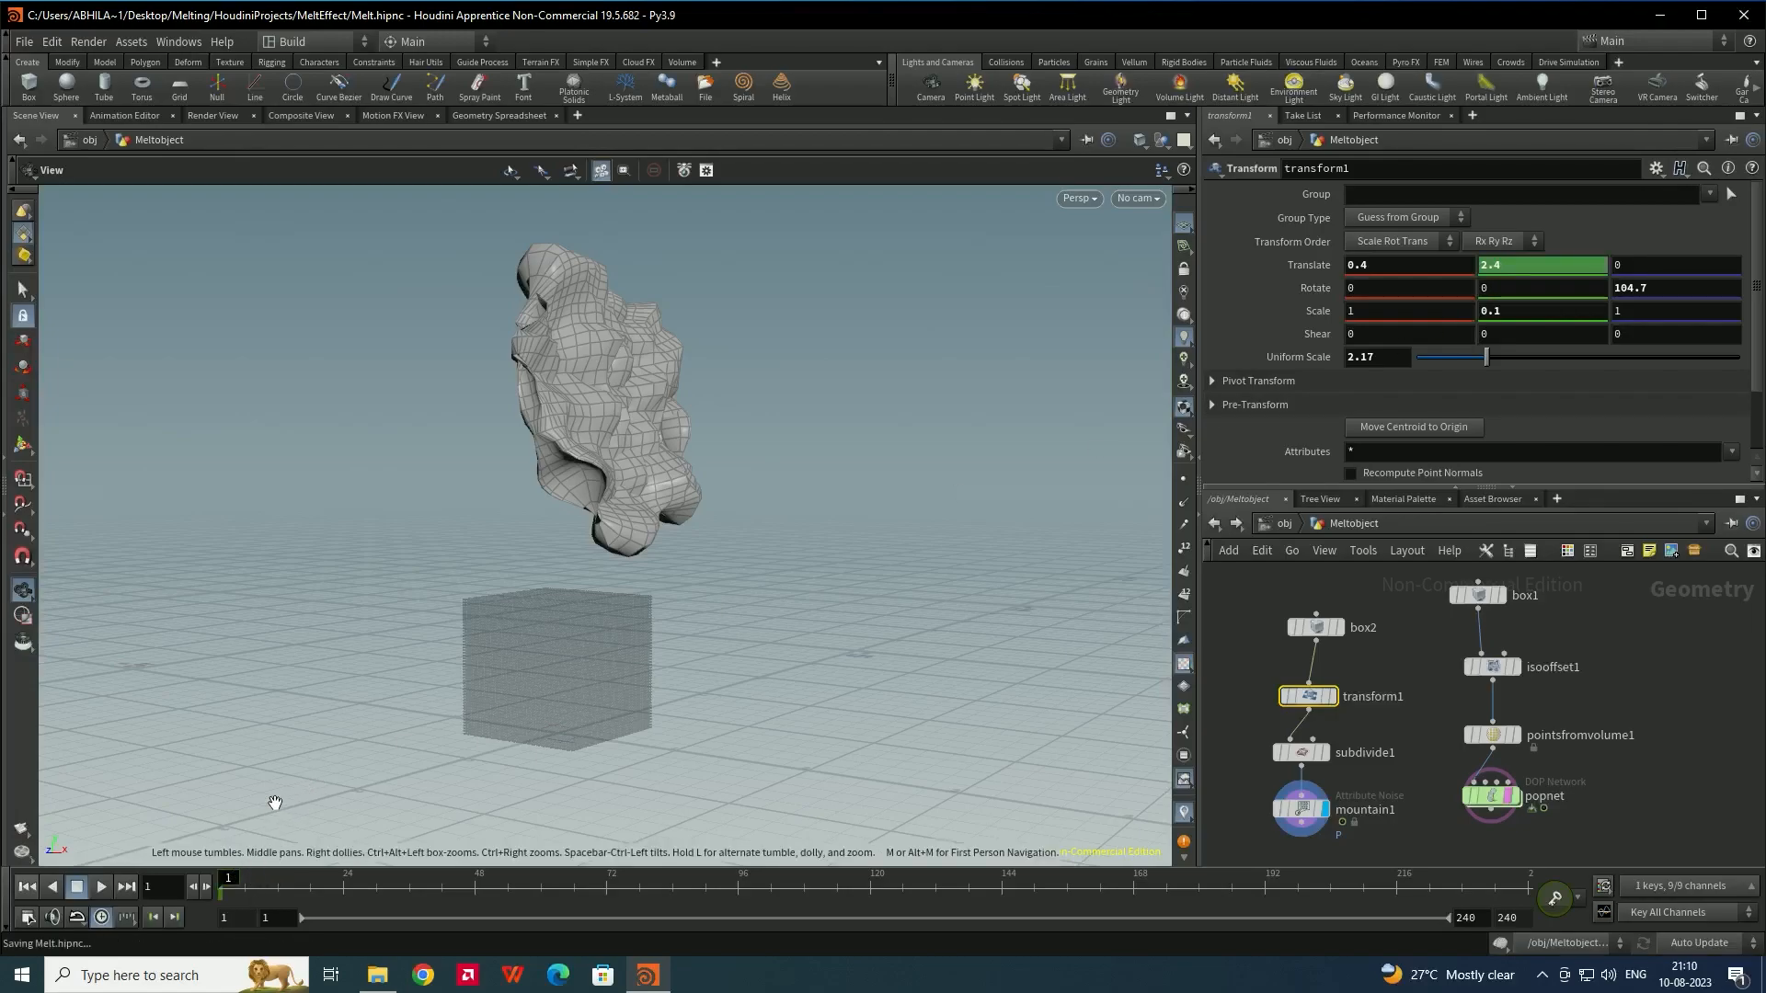
{"action": "left_click_drag", "start_coordinate": [262, 882], "coordinate": [475, 887]}
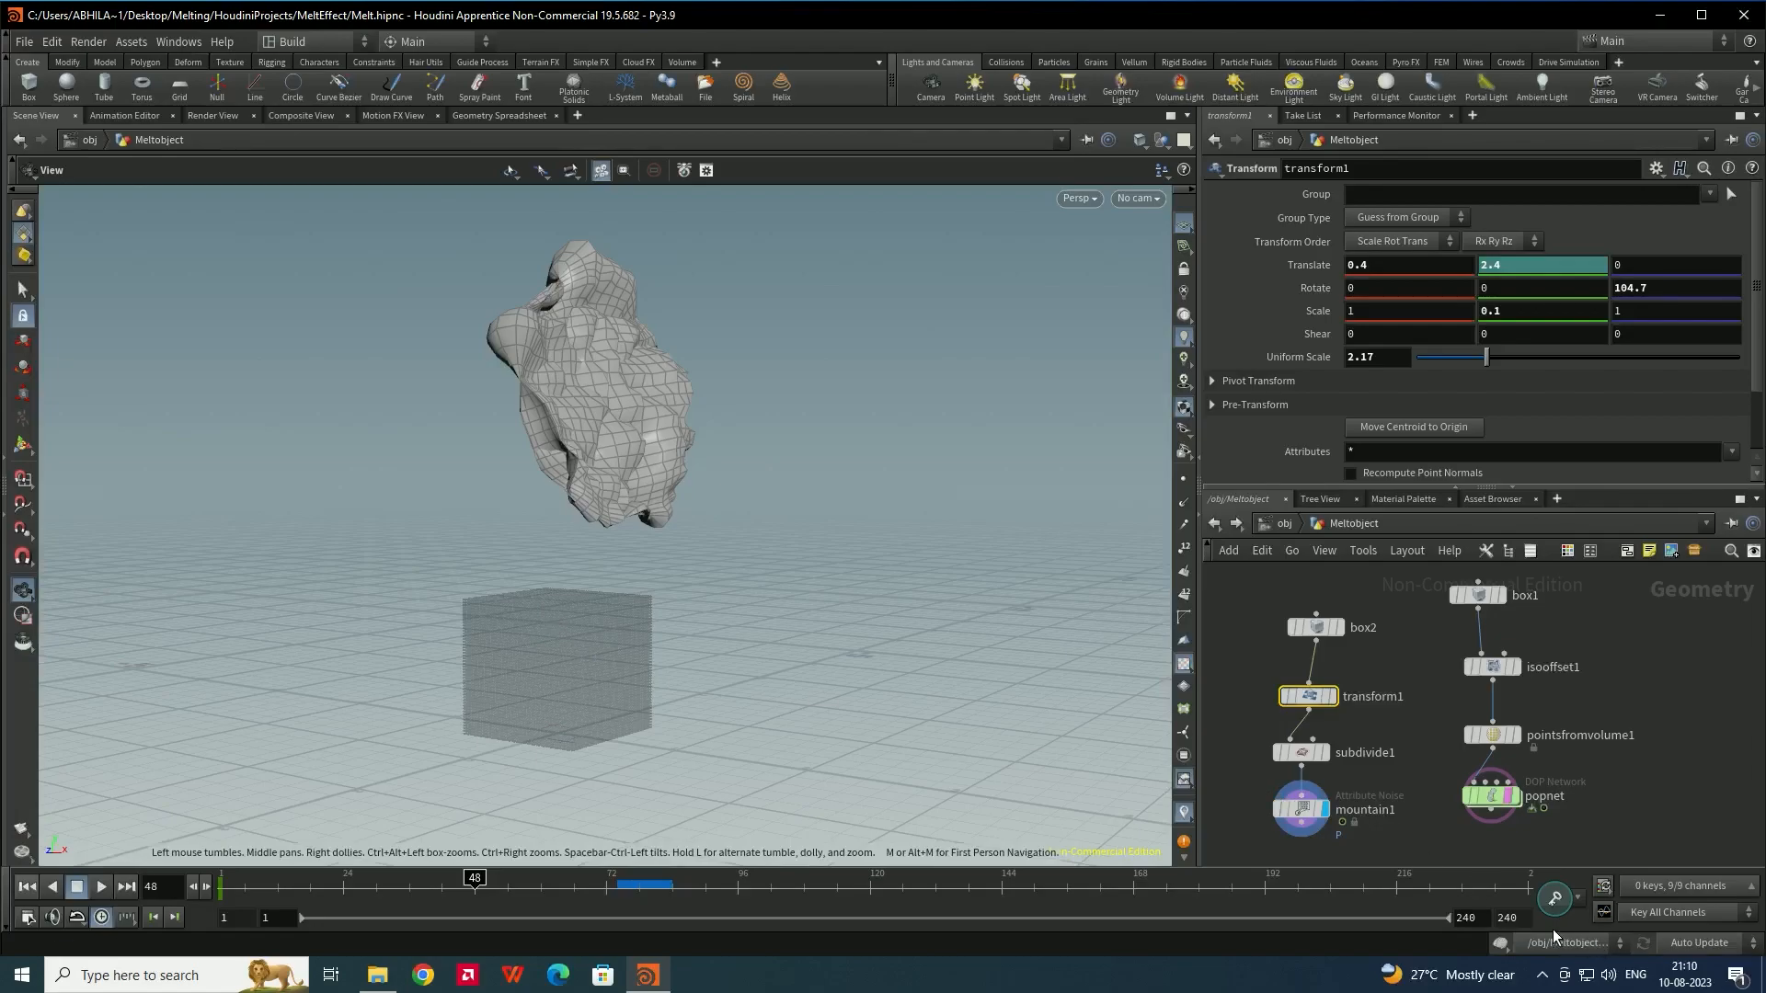
{"action": "left_click", "coordinate": [1500, 946]}
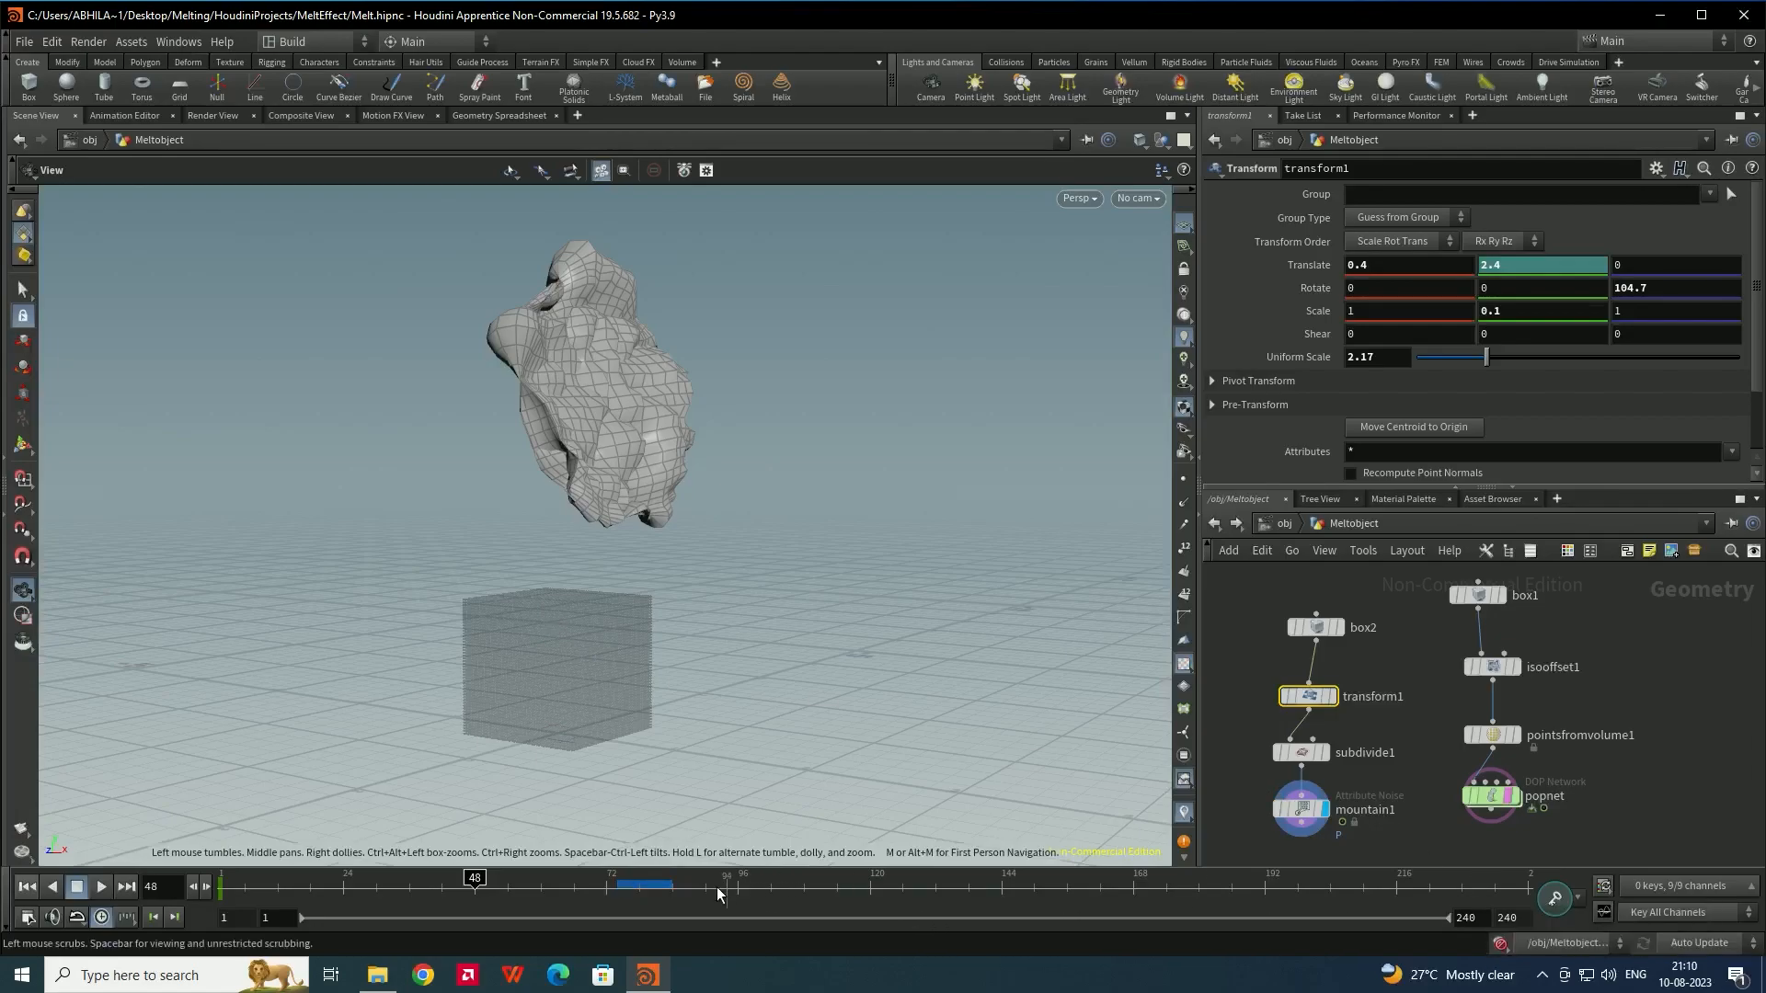
At frame 60, lower the slab's Translate Y so it drops past the cube, and keyframe it
{"action": "left_click_drag", "start_coordinate": [469, 899], "coordinate": [542, 883]}
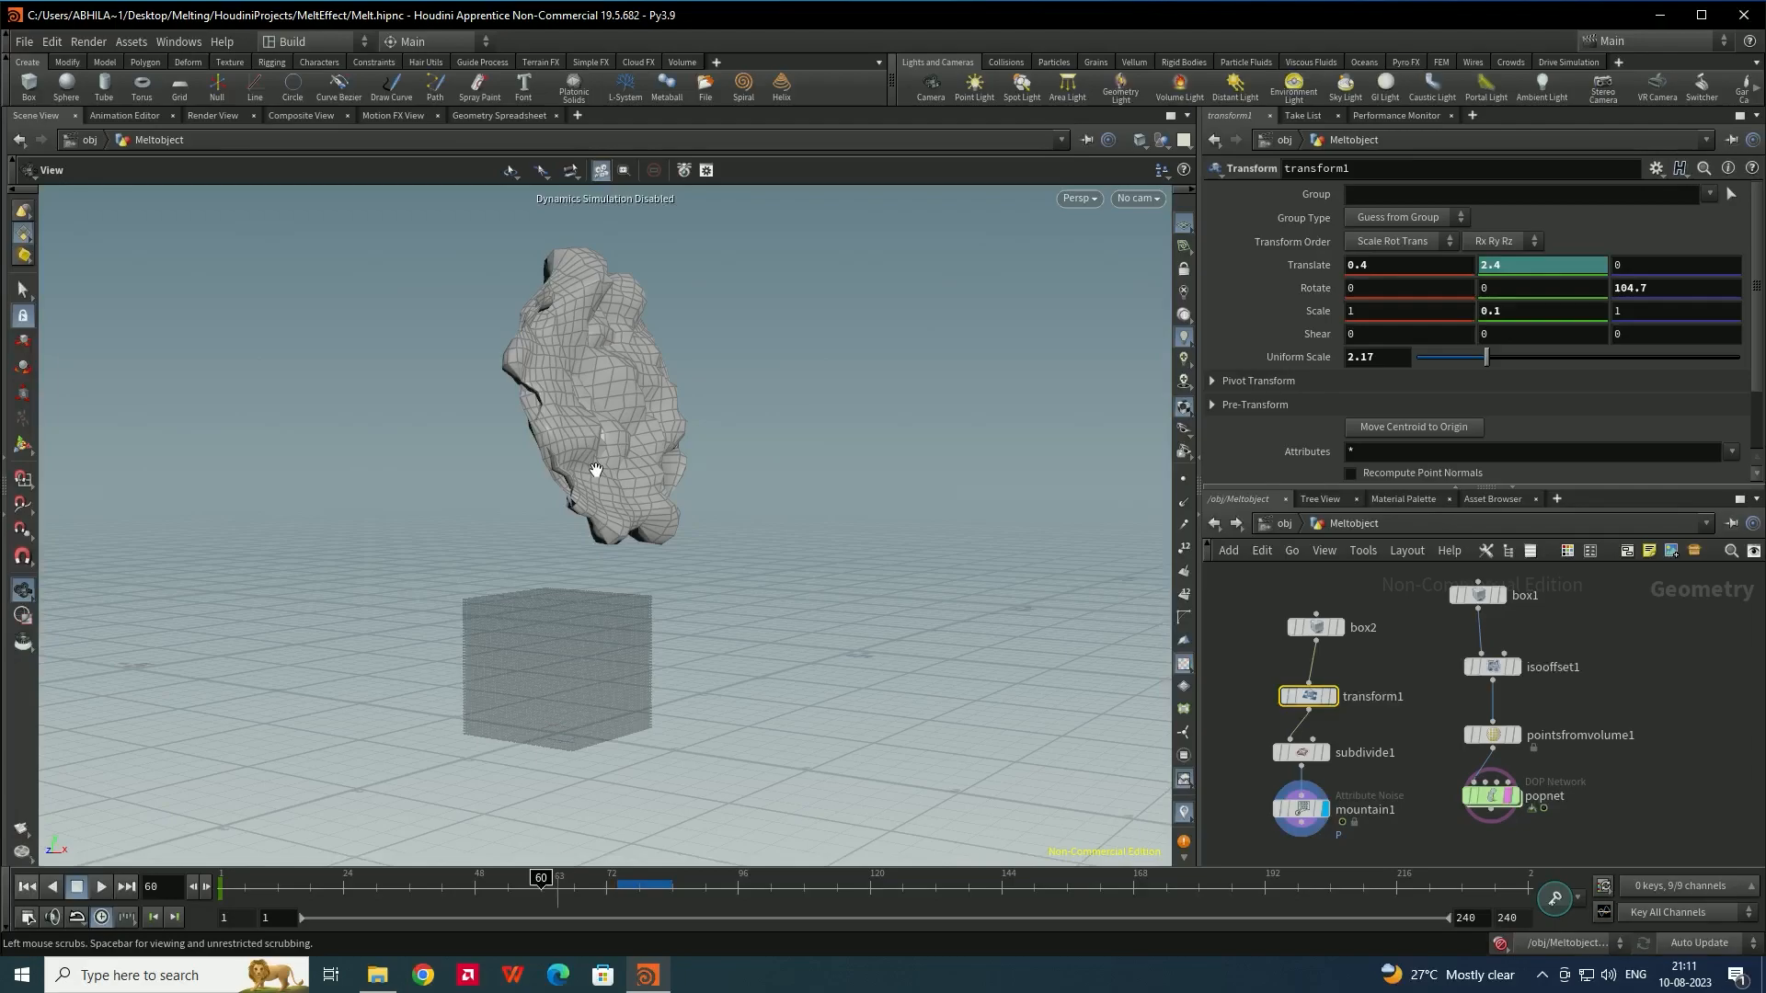
{"action": "left_click_drag", "start_coordinate": [596, 470], "coordinate": [603, 650]}
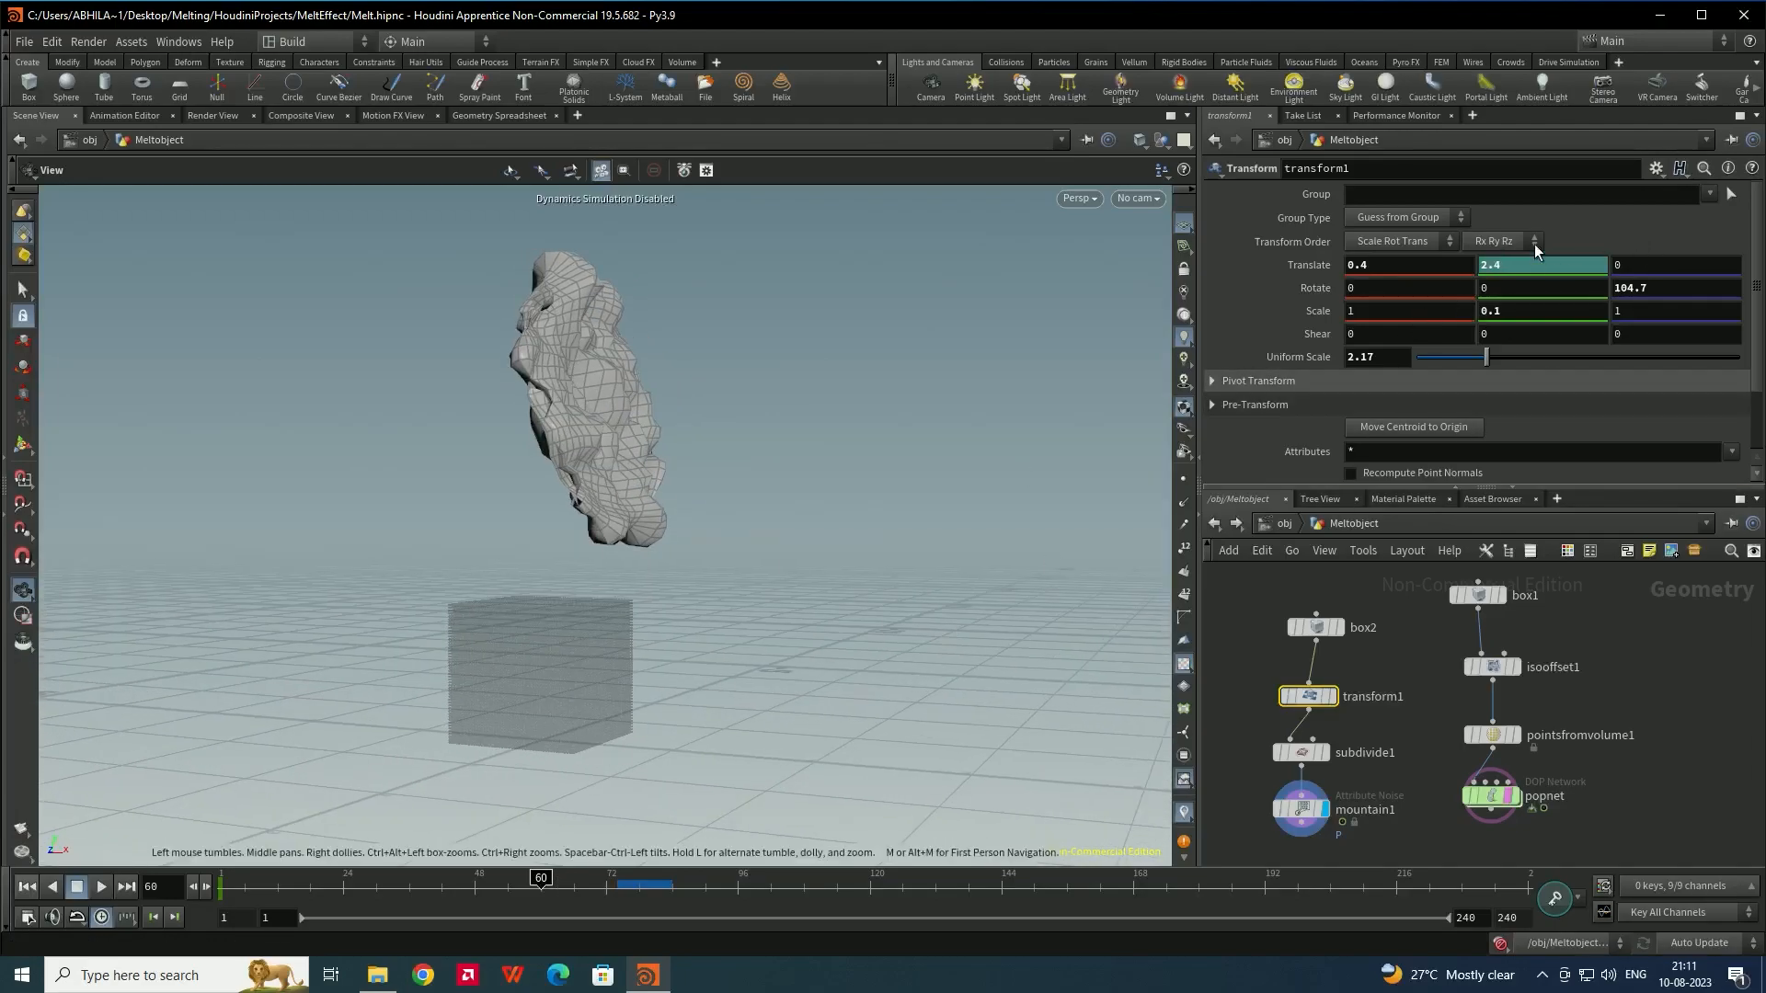
{"action": "middle_click_drag", "start_coordinate": [1504, 271], "coordinate": [457, 818]}
Scrub between the two keyframes and view from several angles how the slab descends past the cube
{"action": "left_click_drag", "start_coordinate": [526, 888], "coordinate": [245, 893]}
{"action": "left_click_drag", "start_coordinate": [791, 541], "coordinate": [776, 497]}
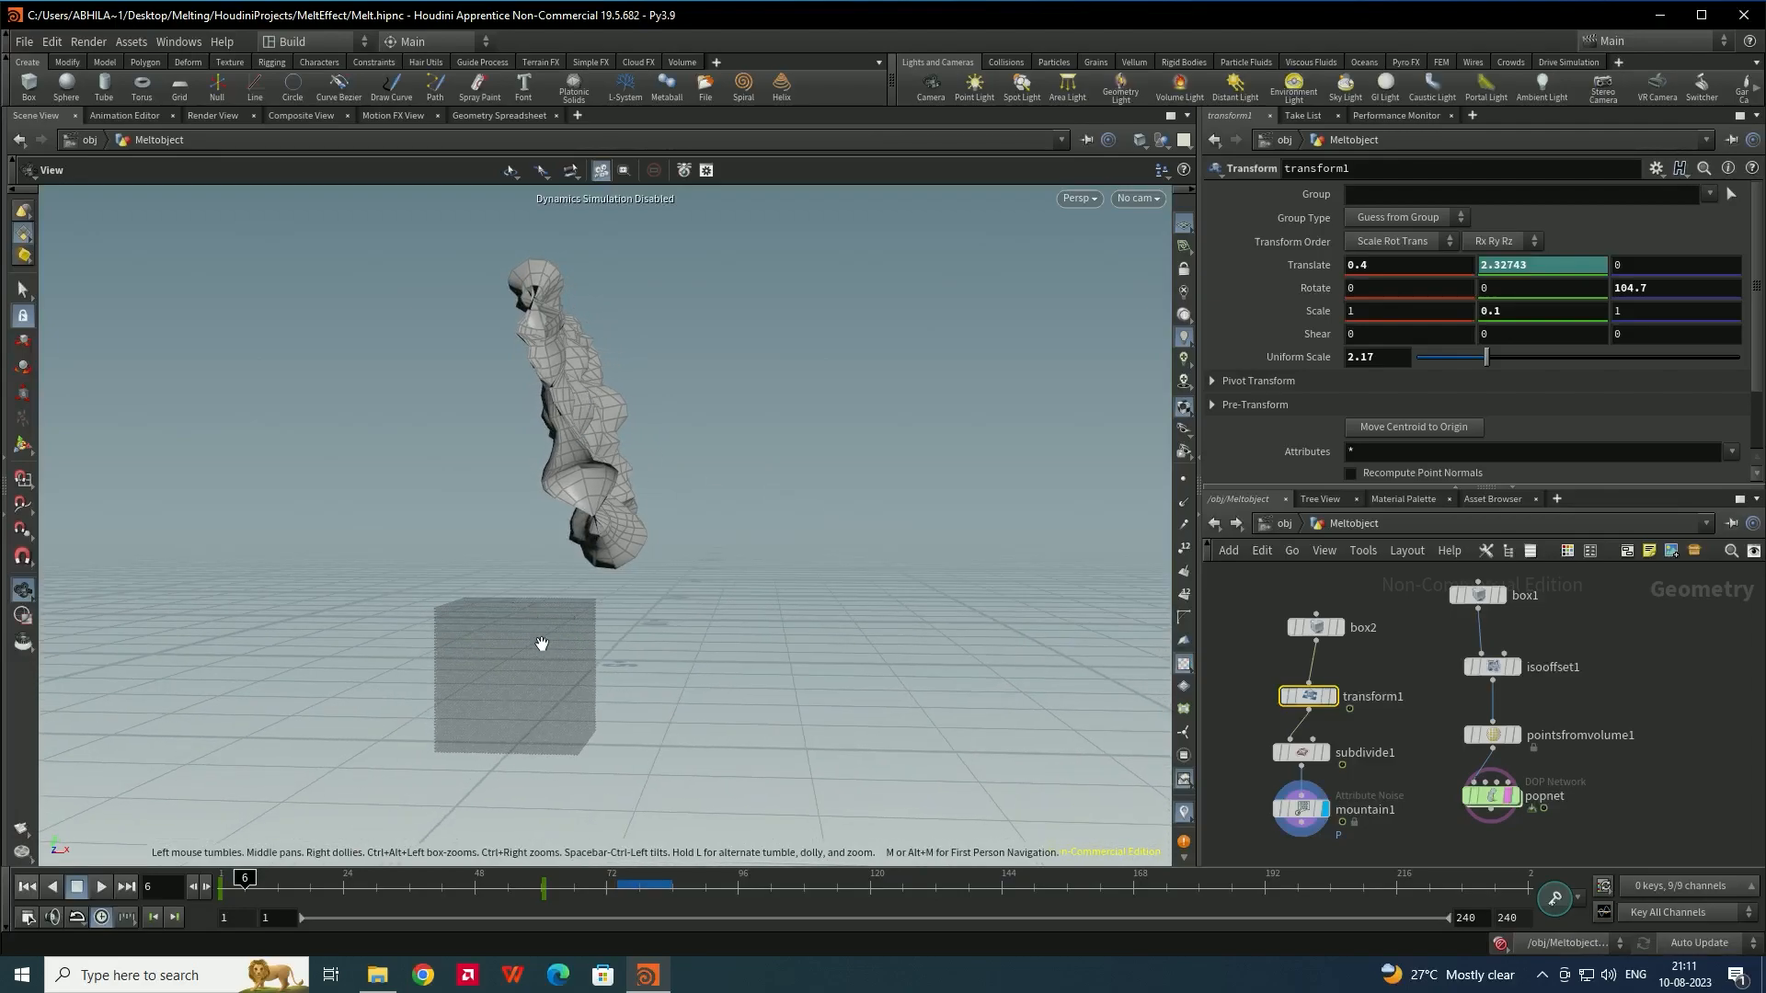
{"action": "left_click_drag", "start_coordinate": [244, 877], "coordinate": [387, 874]}
{"action": "left_click_drag", "start_coordinate": [591, 678], "coordinate": [564, 721]}
{"action": "mouse_move", "coordinate": [402, 878]}
{"action": "left_mouse_down"}
{"action": "mouse_move", "coordinate": [306, 879]}
{"action": "mouse_move", "coordinate": [412, 878]}
{"action": "mouse_move", "coordinate": [371, 878]}
{"action": "left_mouse_up"}
{"action": "left_click_drag", "start_coordinate": [519, 756], "coordinate": [718, 643]}
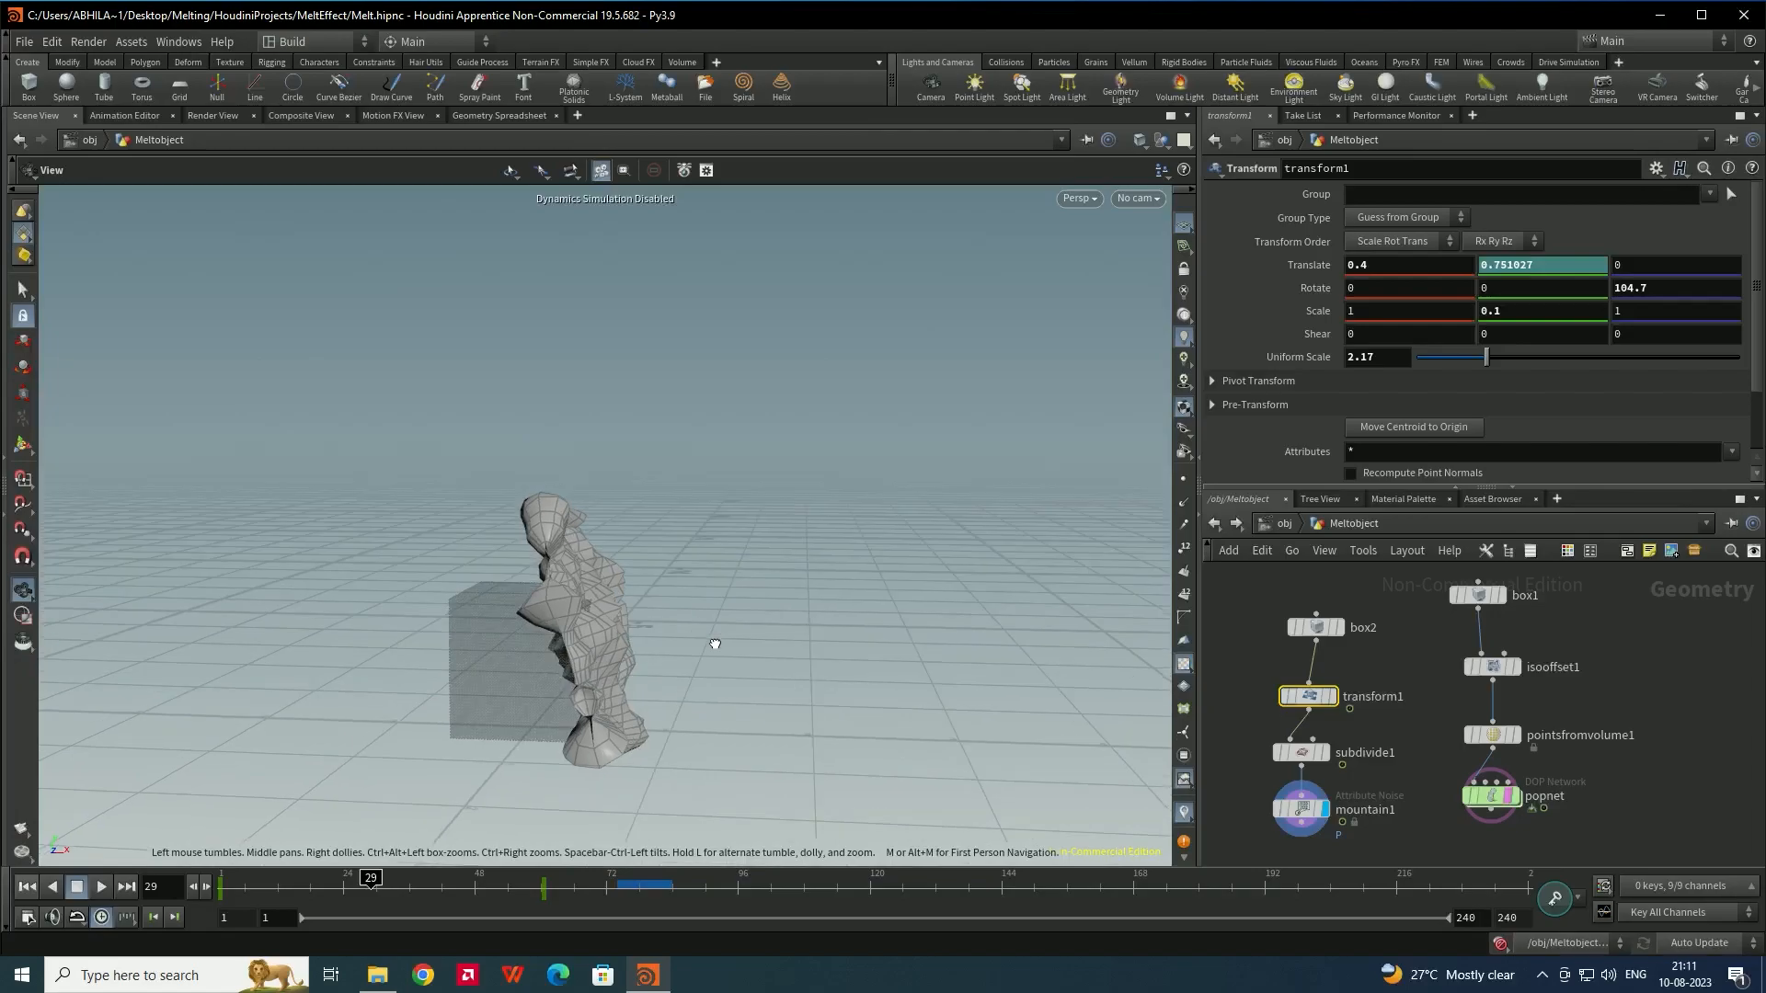
Set the Transform node's Uniform Scale to 2.6 and check the slab's overlap with the cube at frame 35
{"action": "left_click_drag", "start_coordinate": [1486, 350], "coordinate": [1500, 351]}
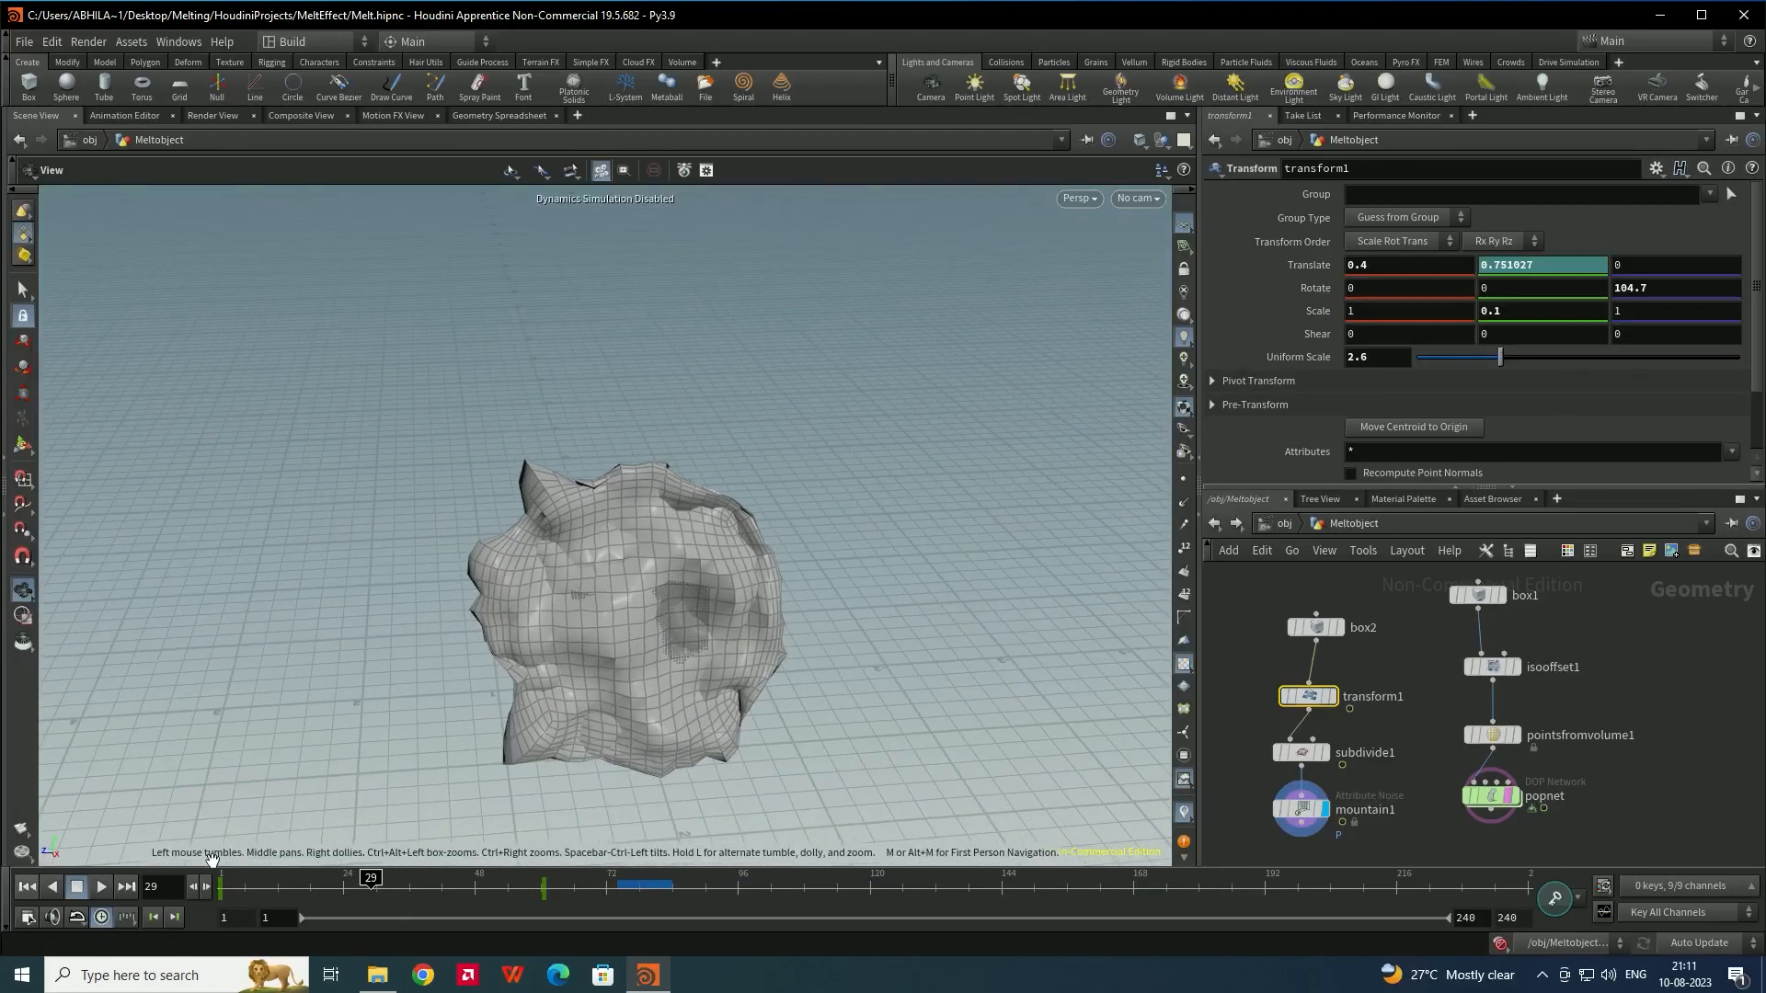
{"action": "mouse_move", "coordinate": [371, 878]}
{"action": "left_mouse_down"}
{"action": "mouse_move", "coordinate": [285, 878]}
{"action": "mouse_move", "coordinate": [404, 878]}
{"action": "left_mouse_up"}
{"action": "left_click_drag", "start_coordinate": [516, 662], "coordinate": [537, 589]}
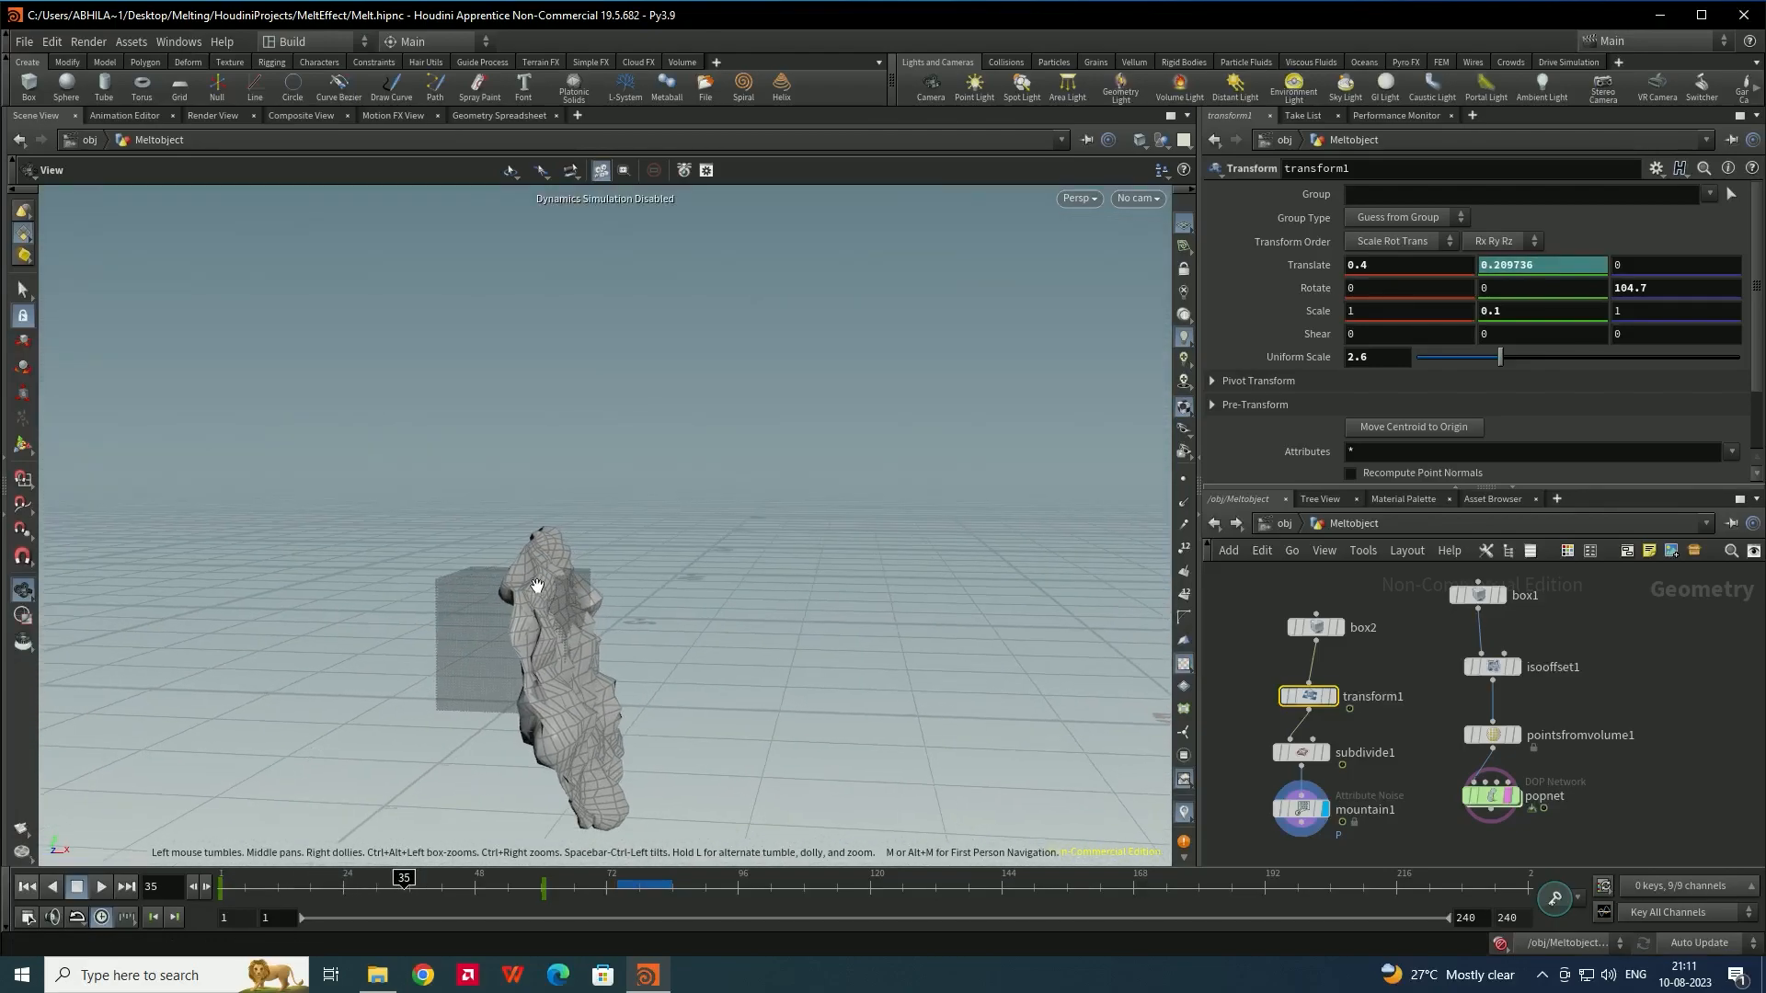
{"action": "left_click_drag", "start_coordinate": [548, 576], "coordinate": [527, 485]}
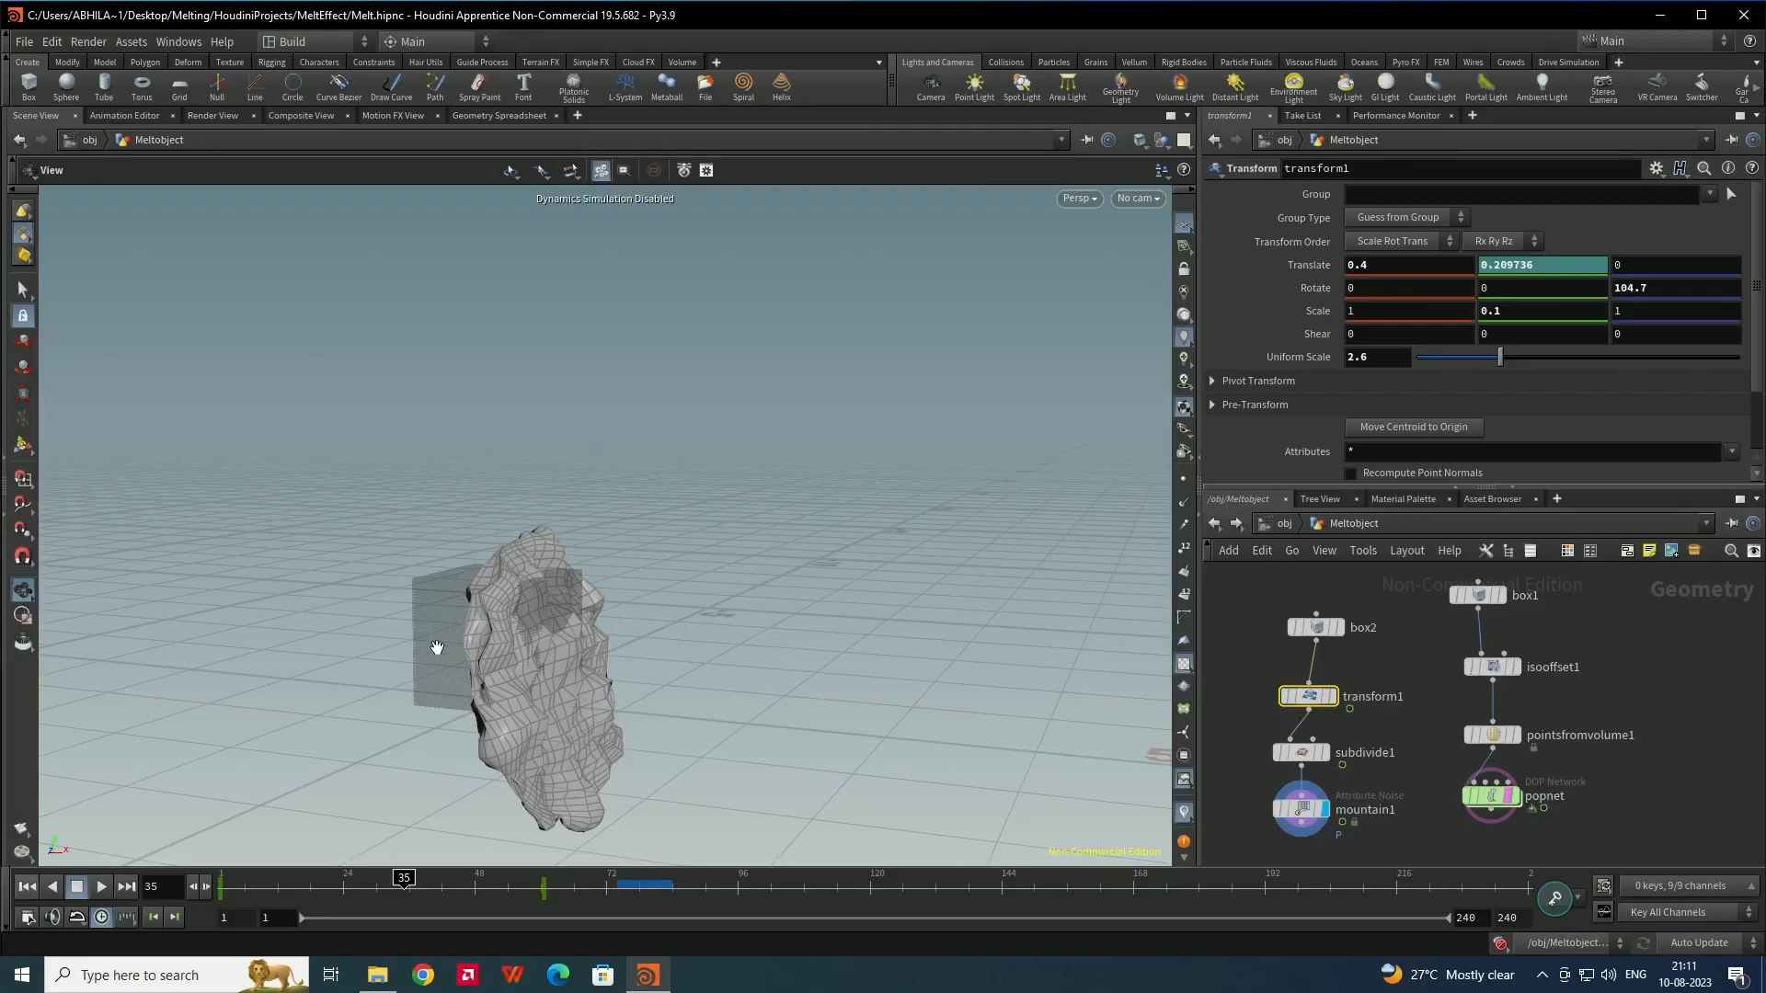
{"action": "left_click_drag", "start_coordinate": [515, 577], "coordinate": [535, 512]}
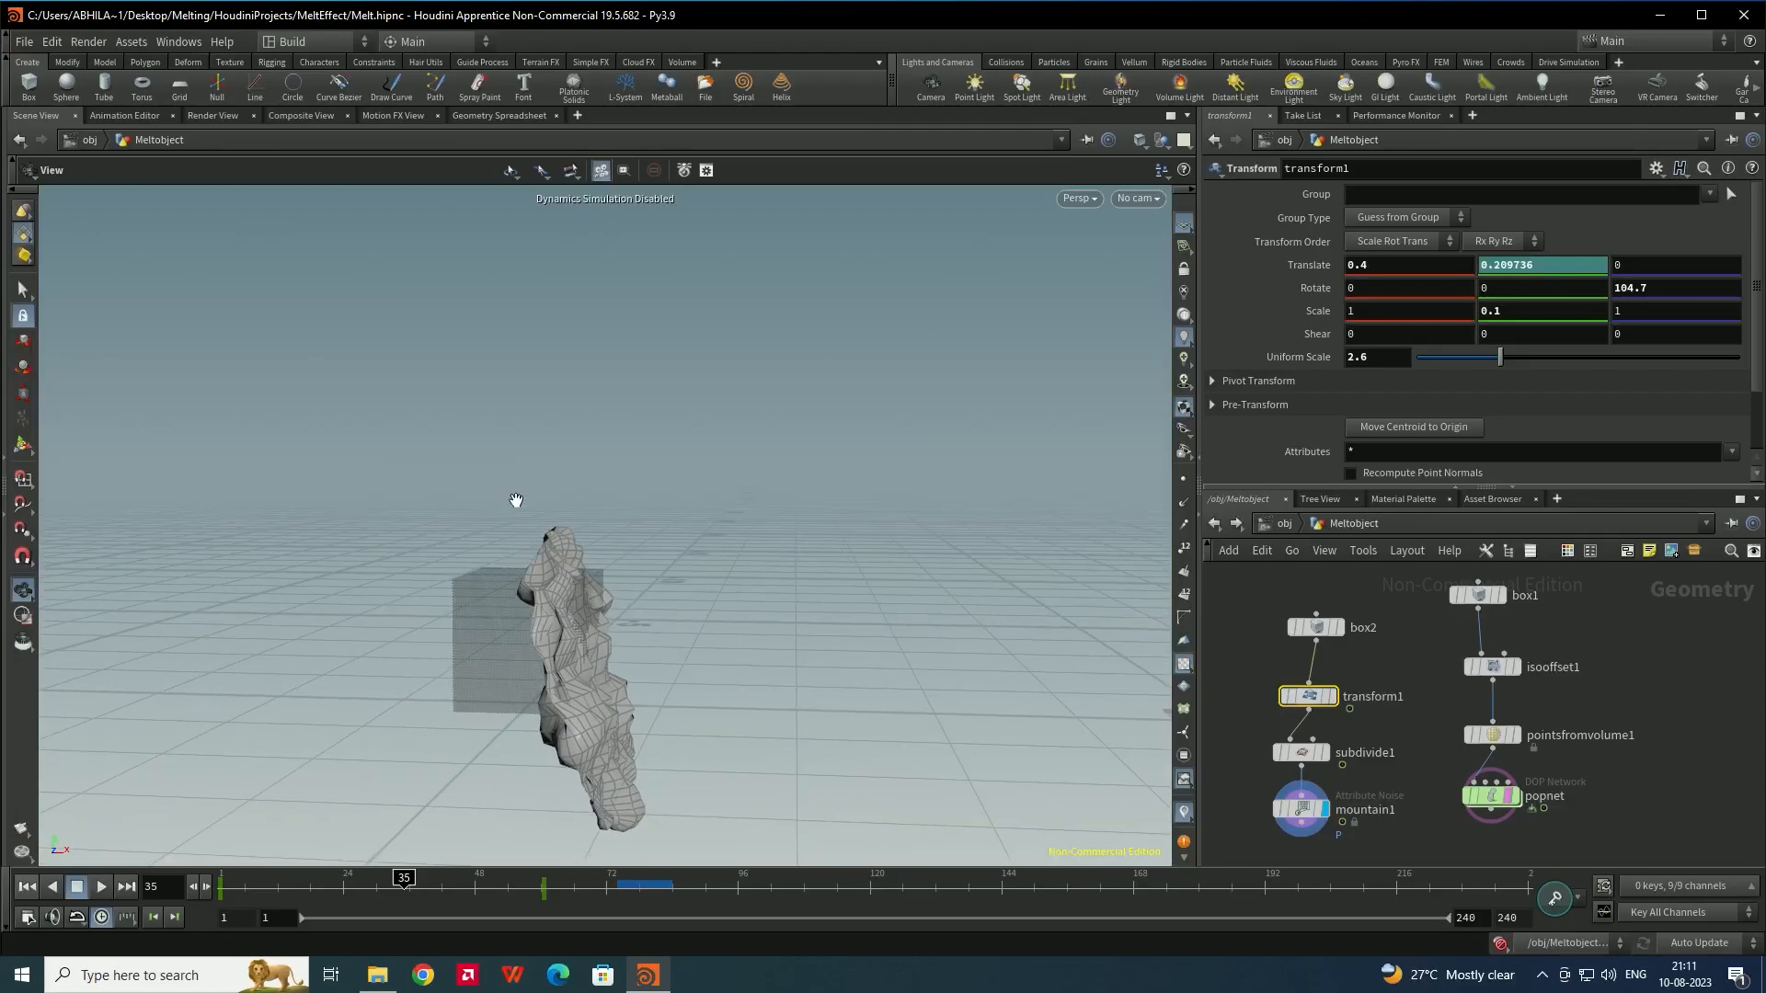
{"action": "left_click_drag", "start_coordinate": [590, 587], "coordinate": [563, 557]}
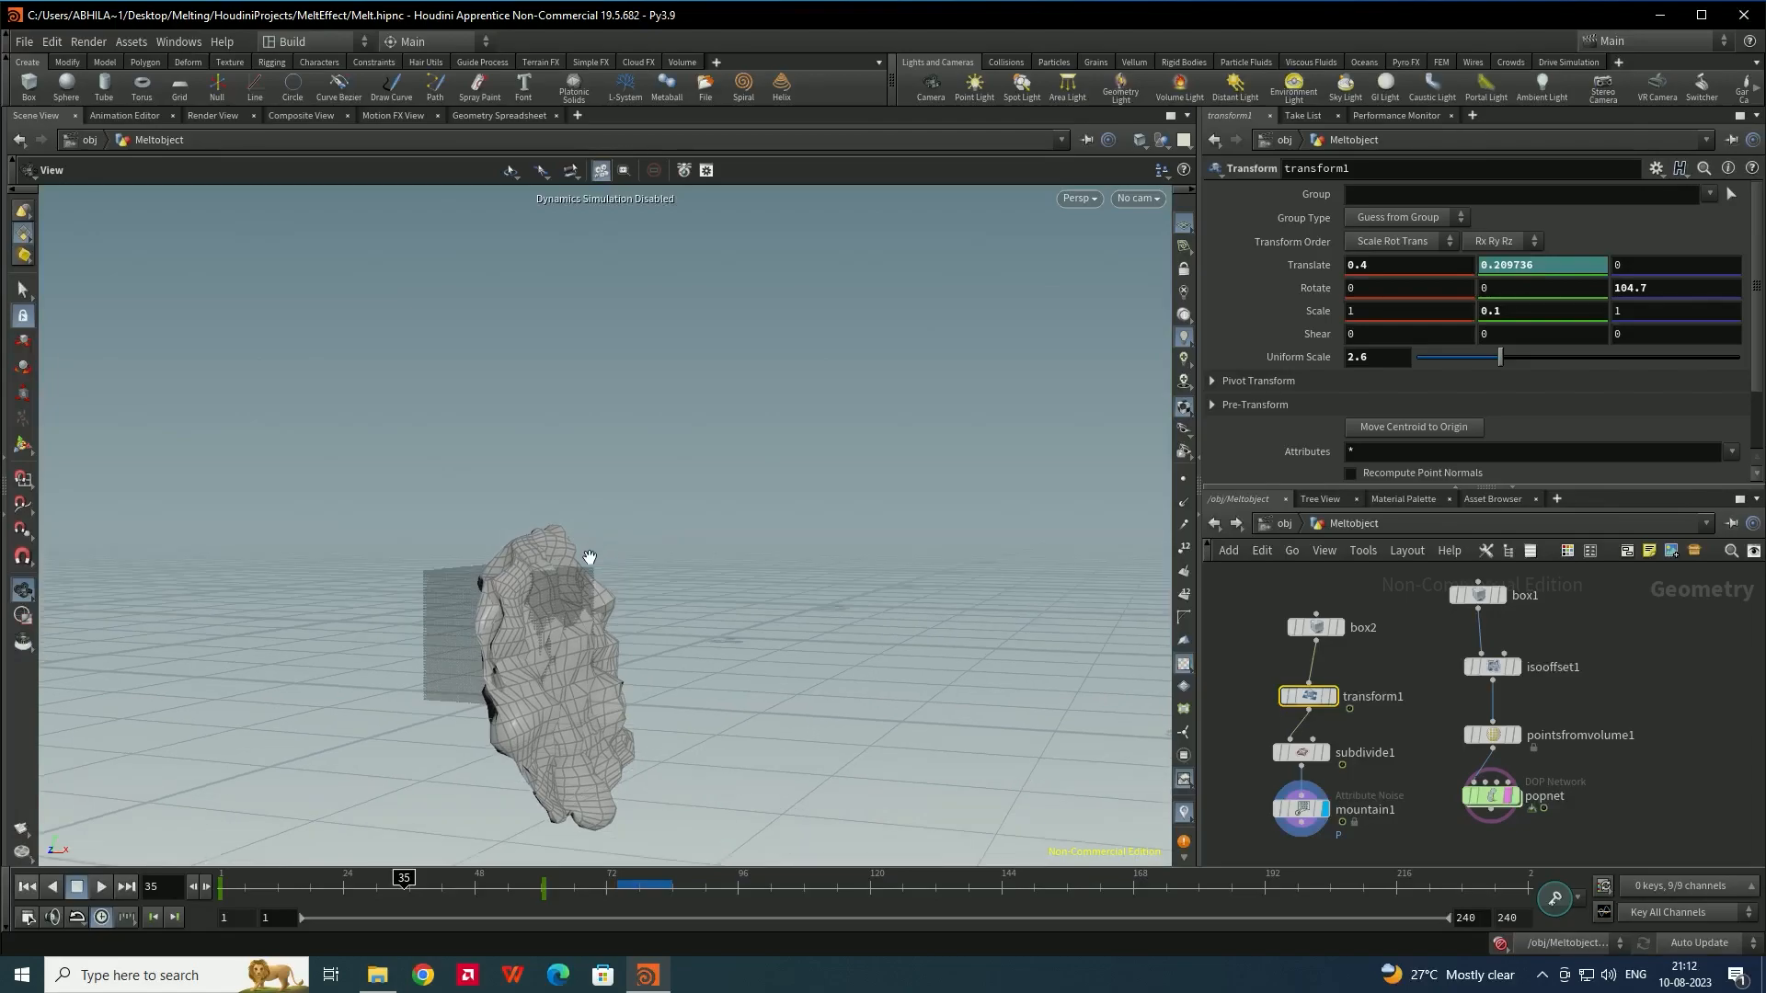
Return to frame 1 and re-enable the dynamics simulation
{"action": "left_click_drag", "start_coordinate": [301, 894], "coordinate": [199, 902]}
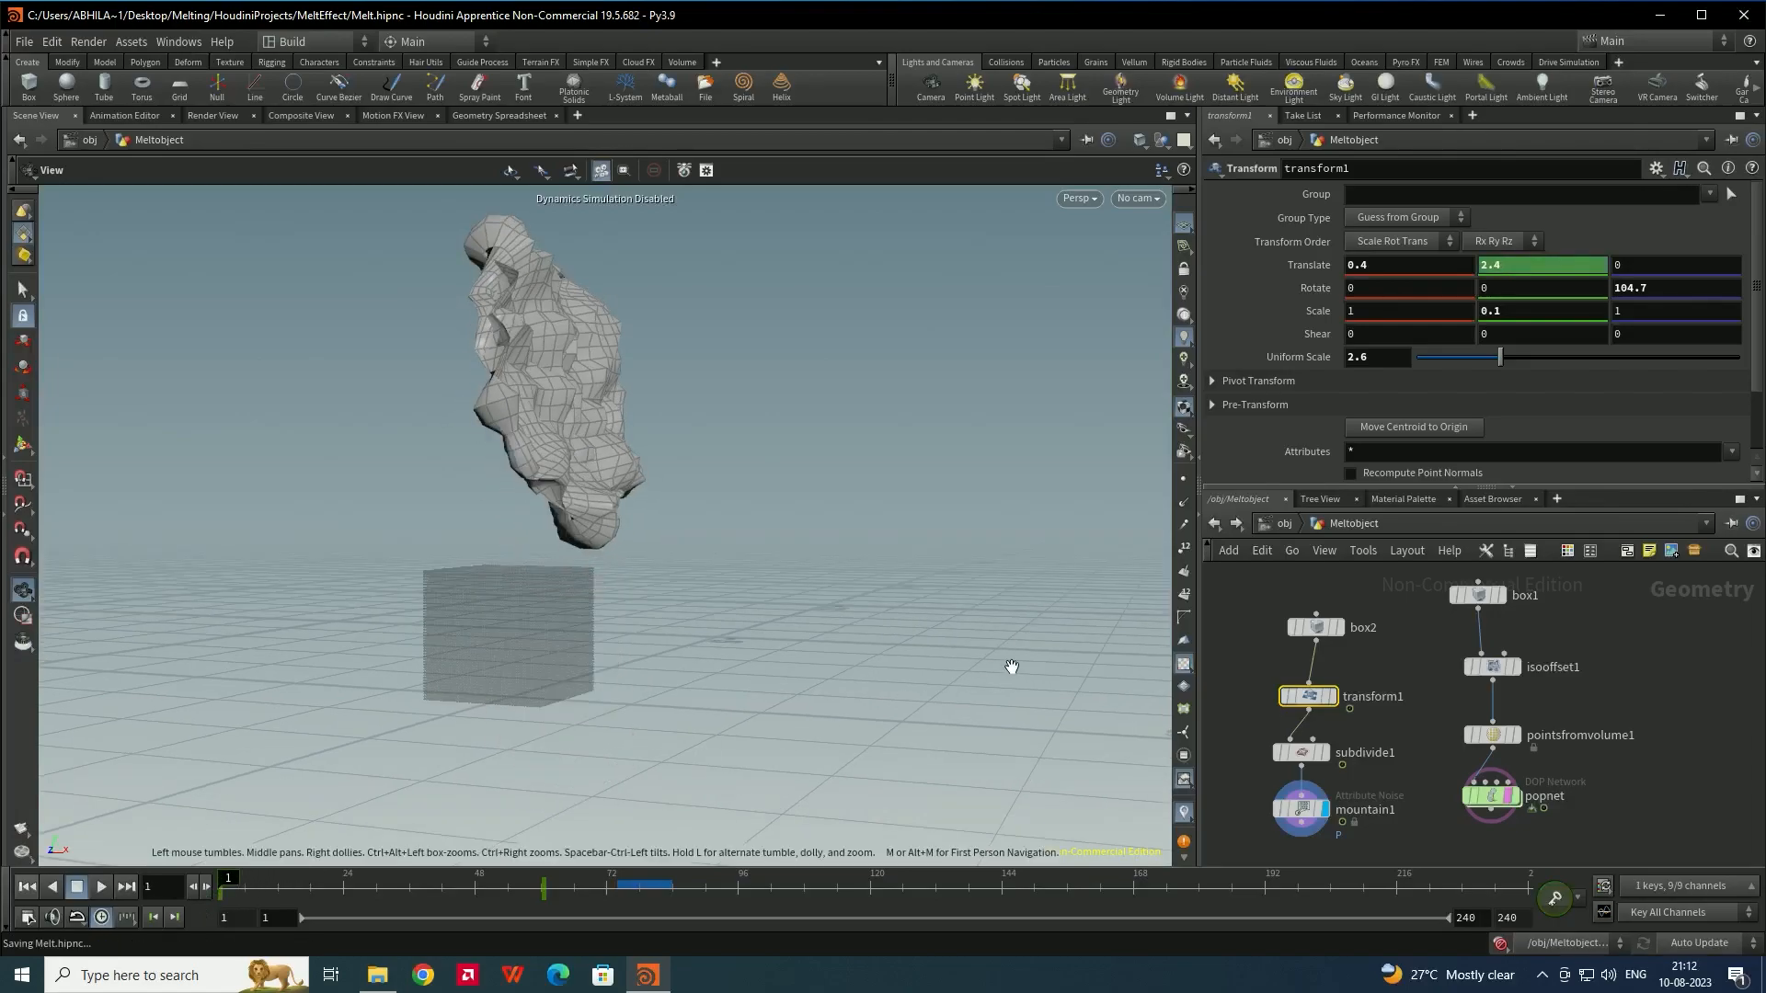
{"action": "left_click", "coordinate": [1503, 944]}
Connect a Null node below the Mountain node and name it MeltSource
{"action": "middle_click_drag", "start_coordinate": [1438, 785], "coordinate": [1530, 674]}
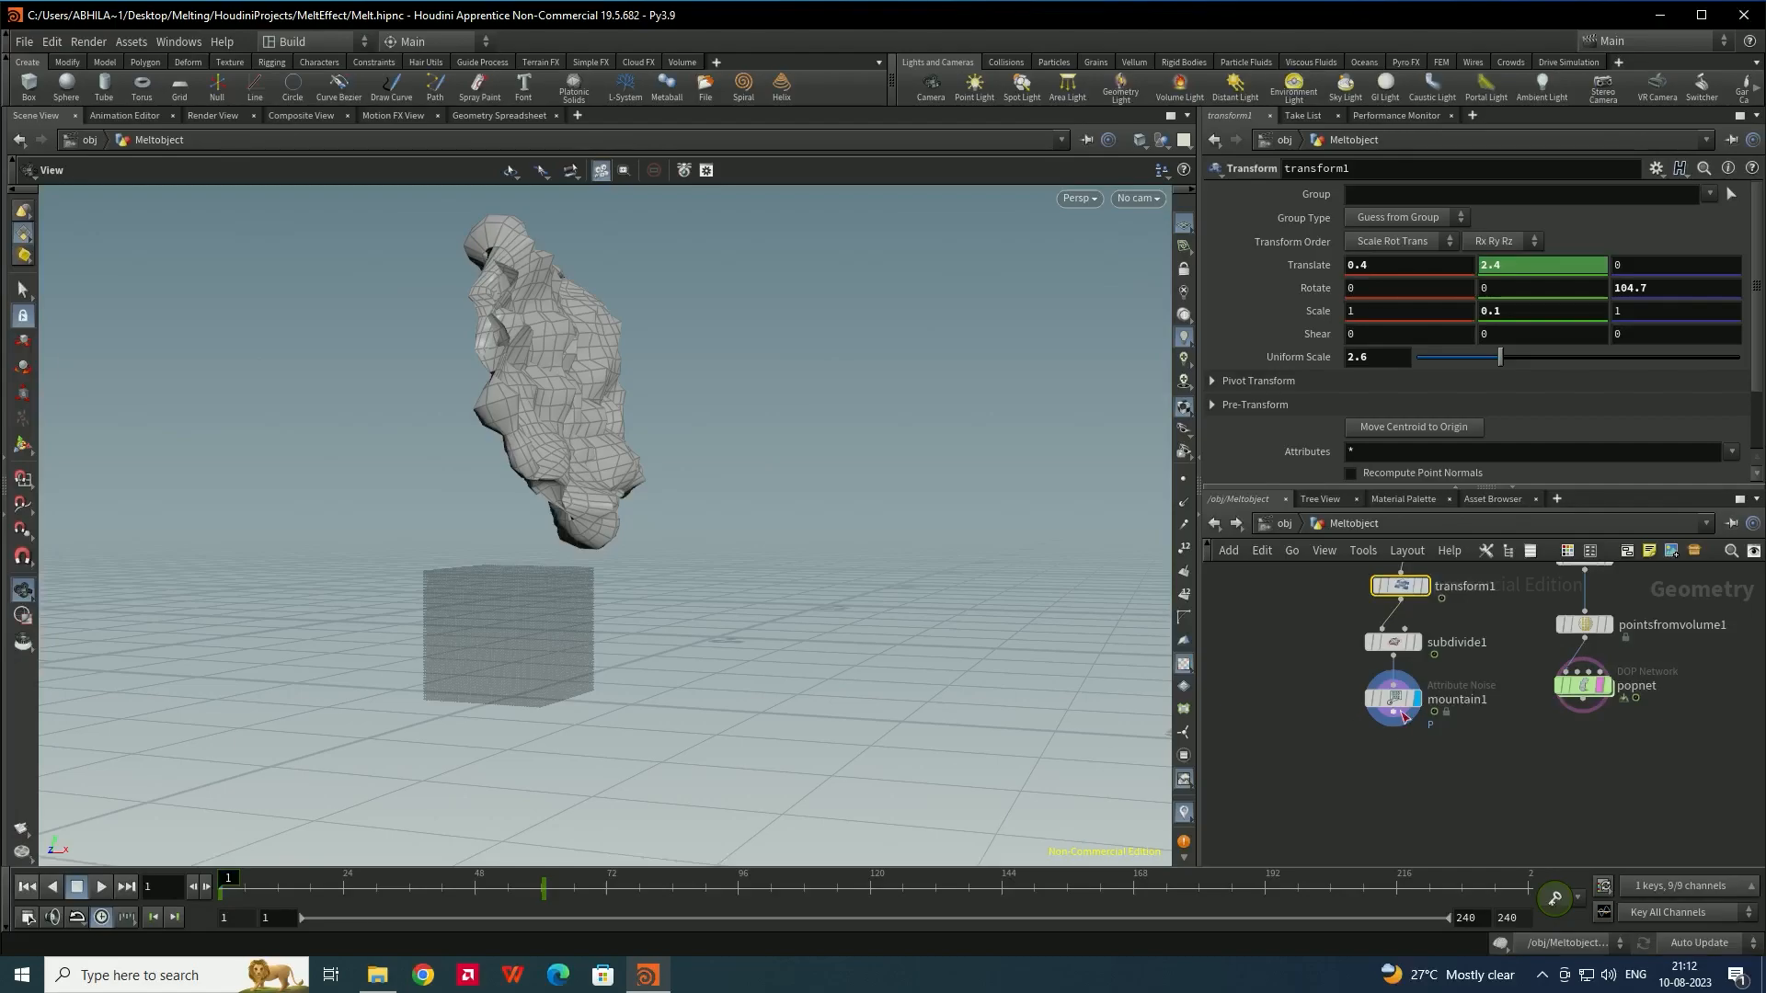
{"action": "key", "text": "Tab"}
{"action": "type", "text": "null"}
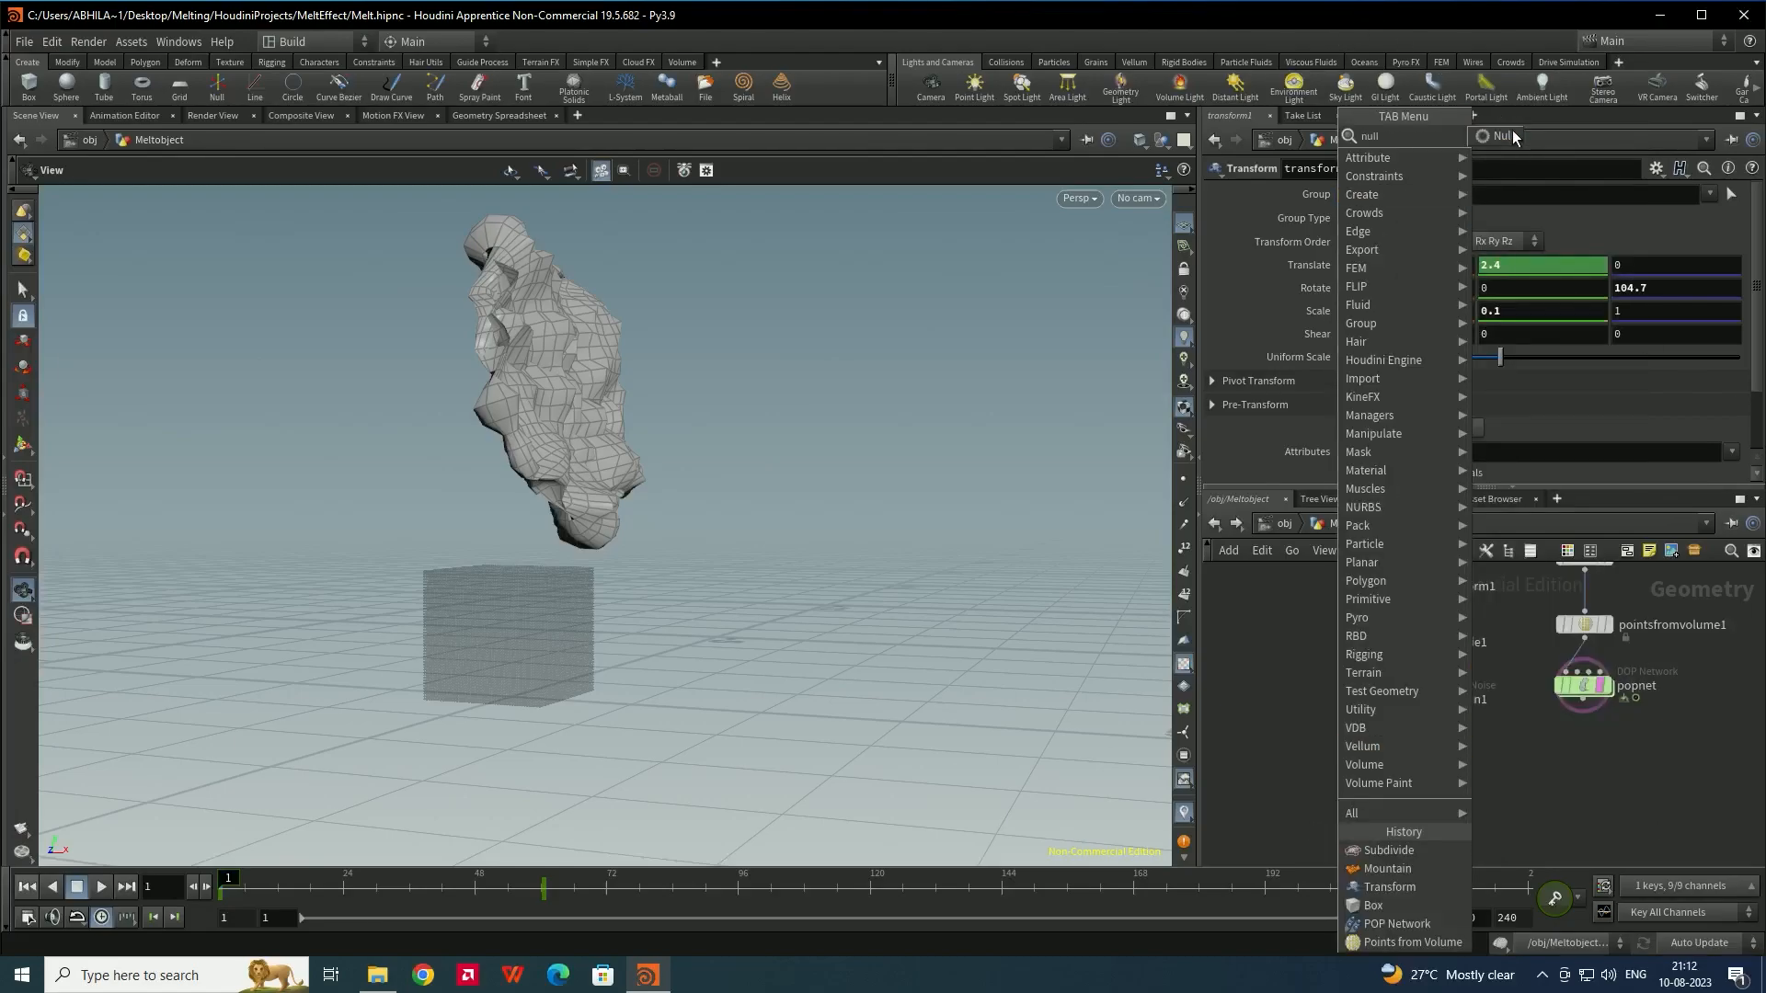
{"action": "left_click", "coordinate": [1508, 136]}
{"action": "double_click", "coordinate": [1377, 796]}
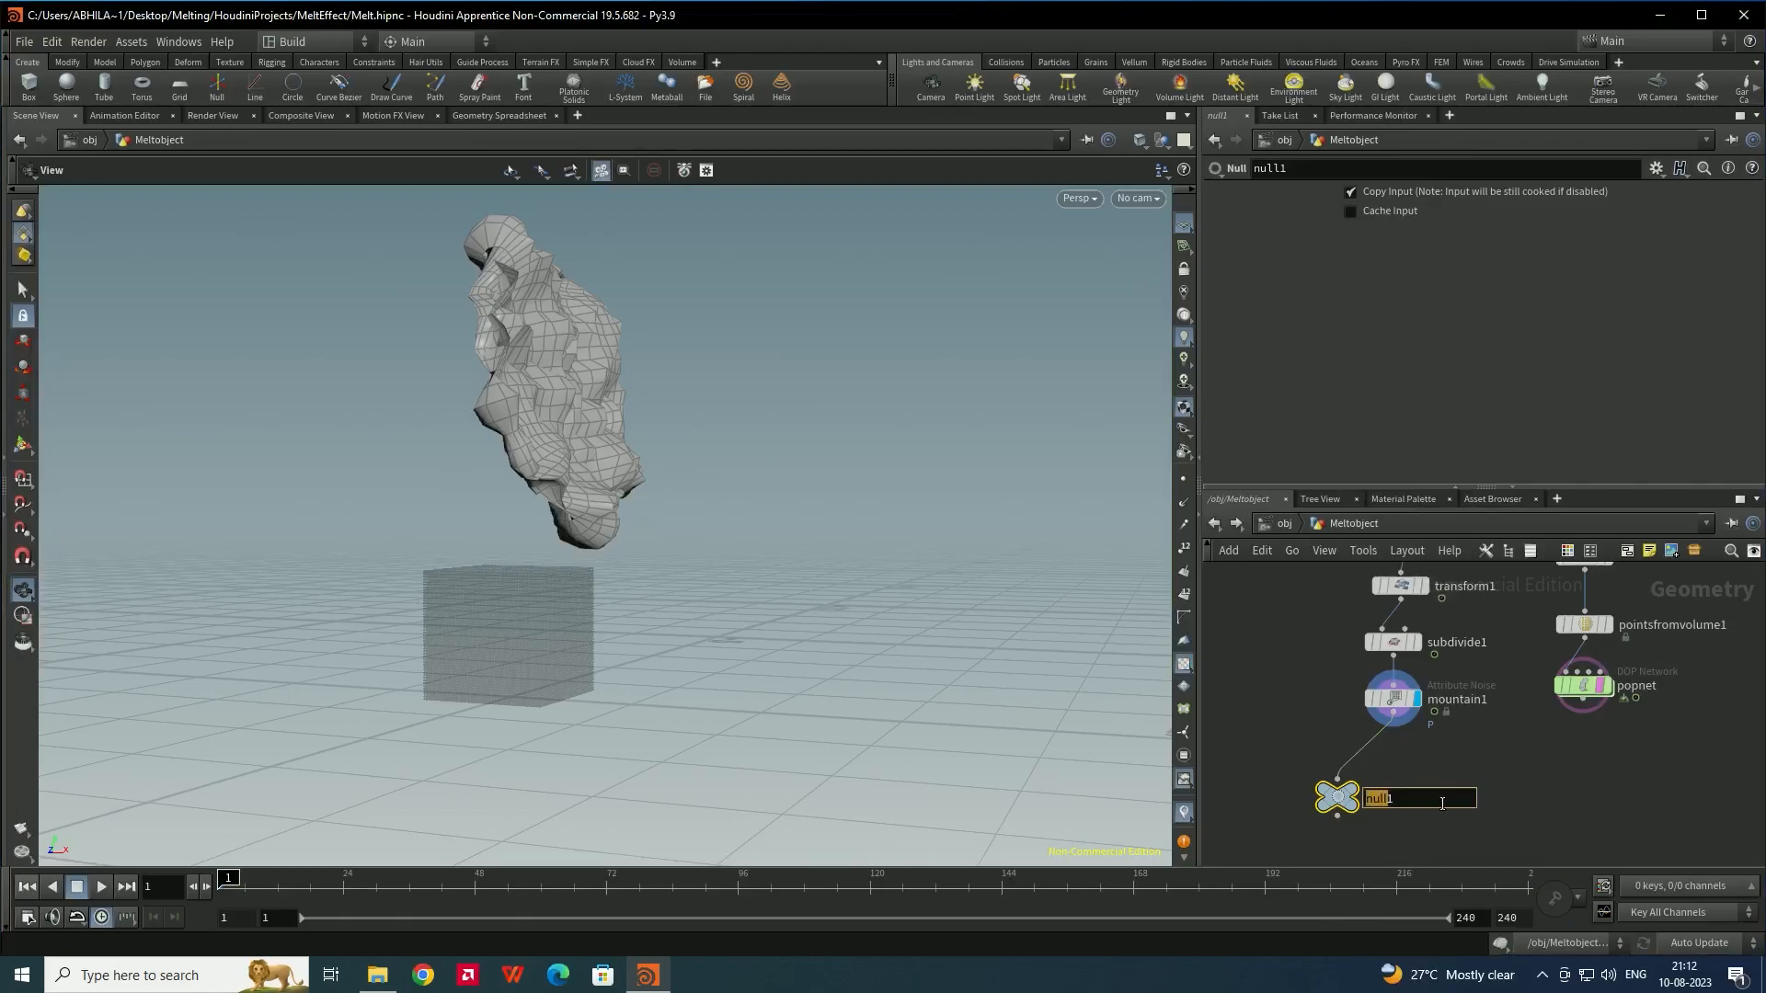
{"action": "key", "text": "ctrl+a"}
{"action": "type", "text": "MeltSource"}
{"action": "key", "text": "Return"}
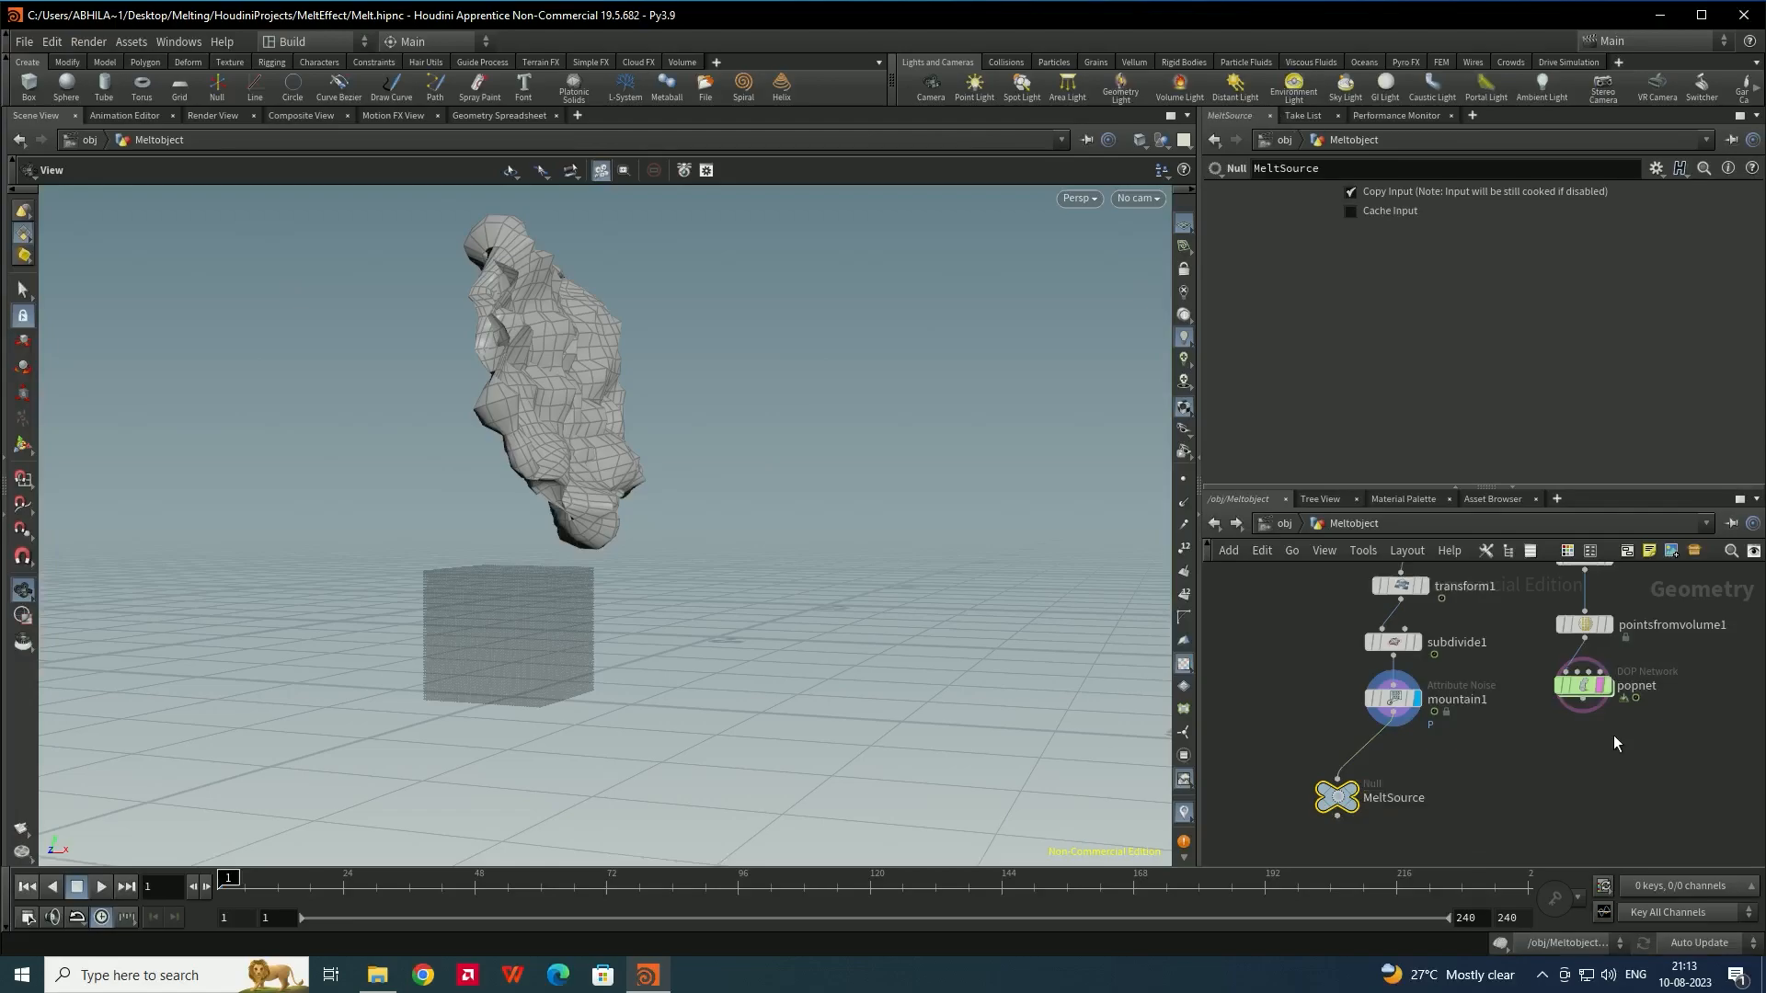
Set the display flag on popnet and show the Mountain node as a template
{"action": "middle_click_drag", "start_coordinate": [1613, 736], "coordinate": [1604, 780]}
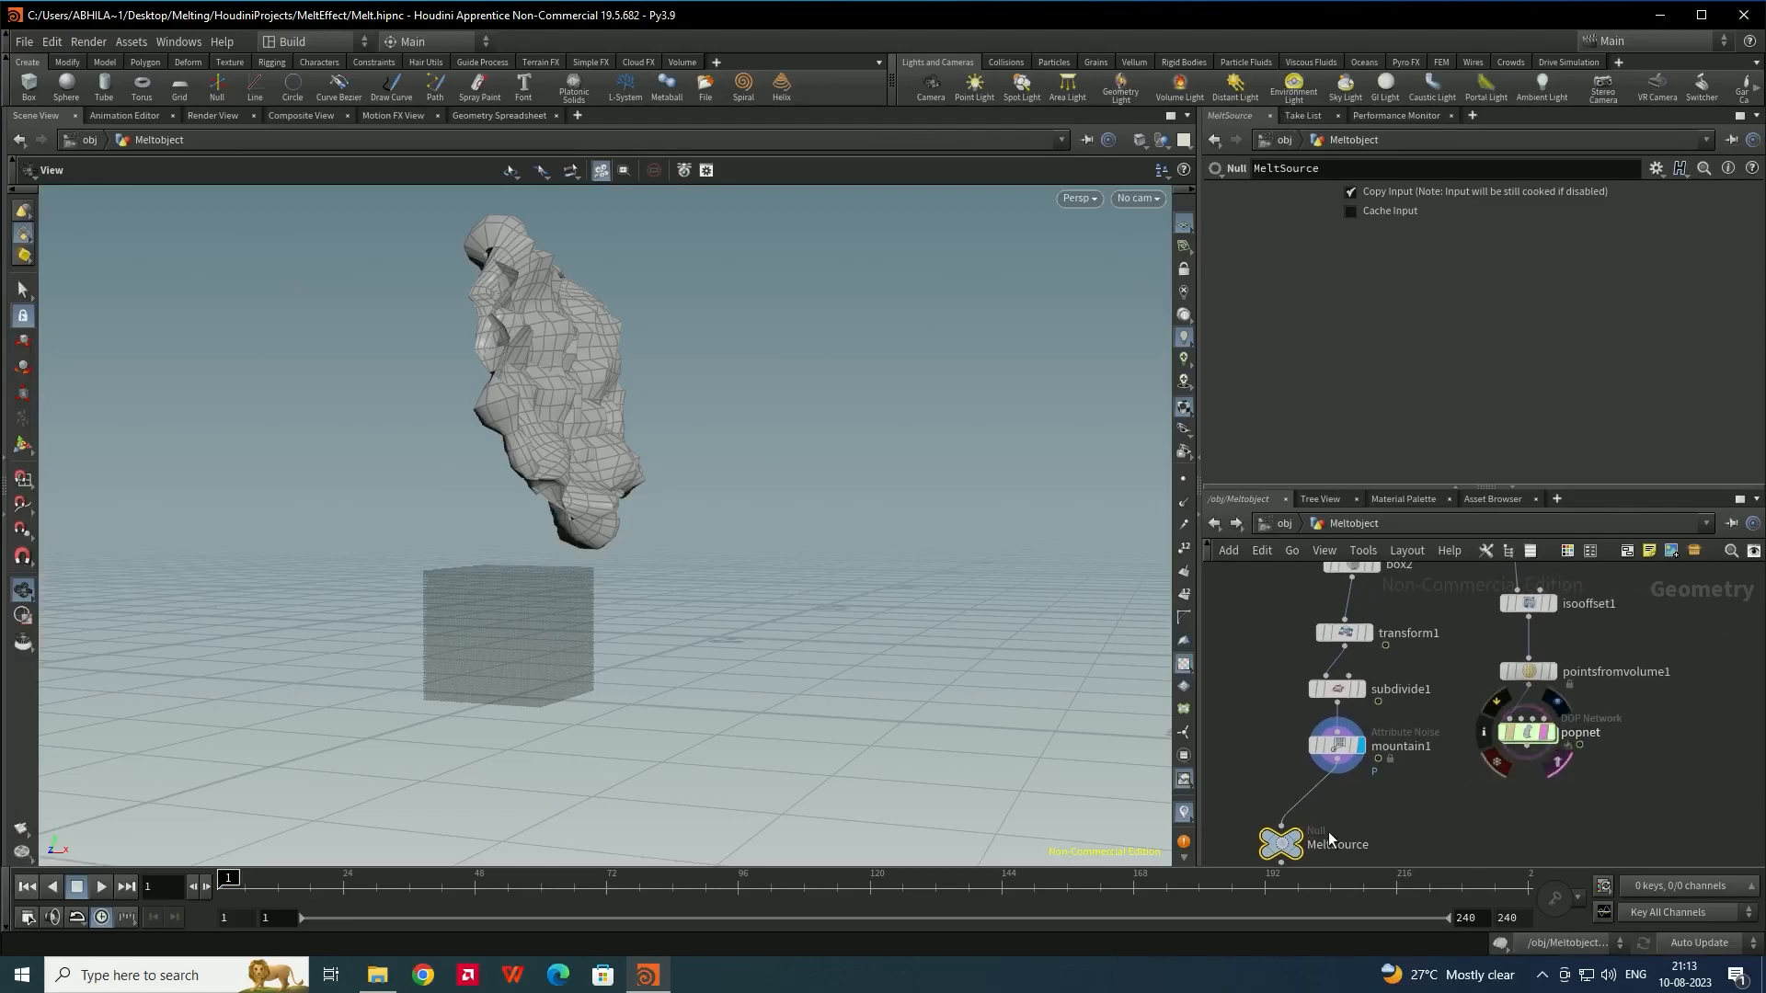
{"action": "left_click", "coordinate": [1549, 733]}
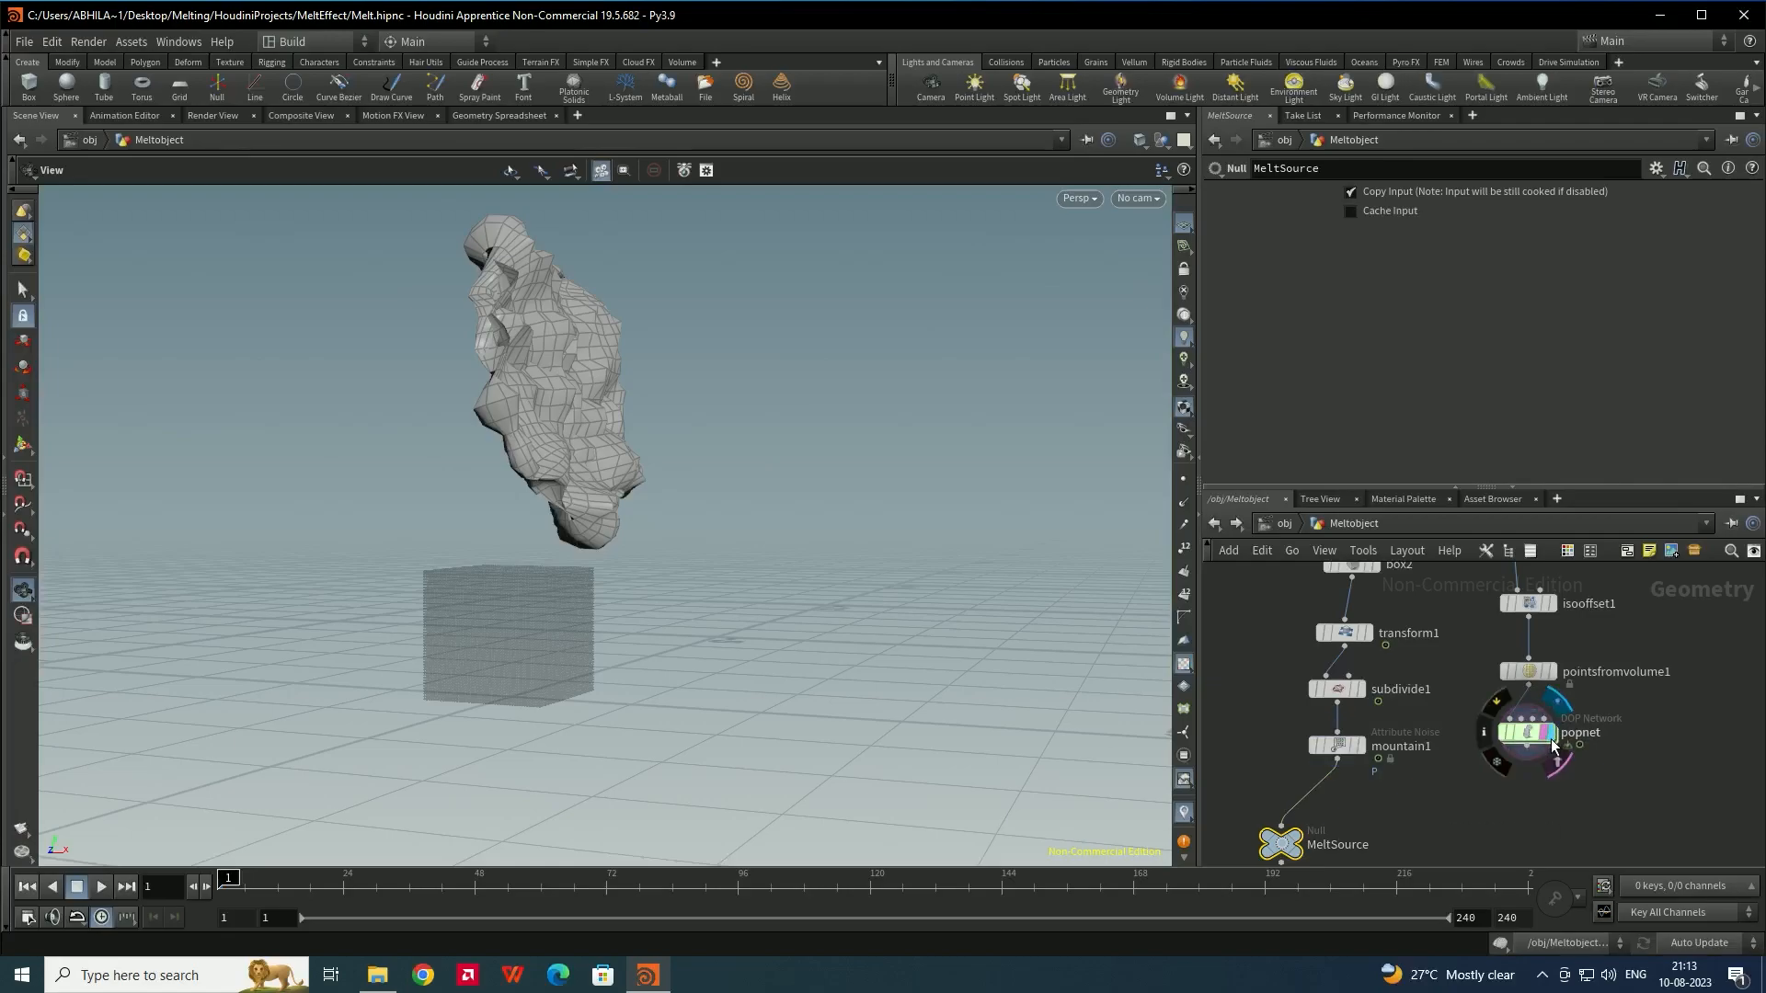
{"action": "middle_click_drag", "start_coordinate": [1646, 742], "coordinate": [1635, 740]}
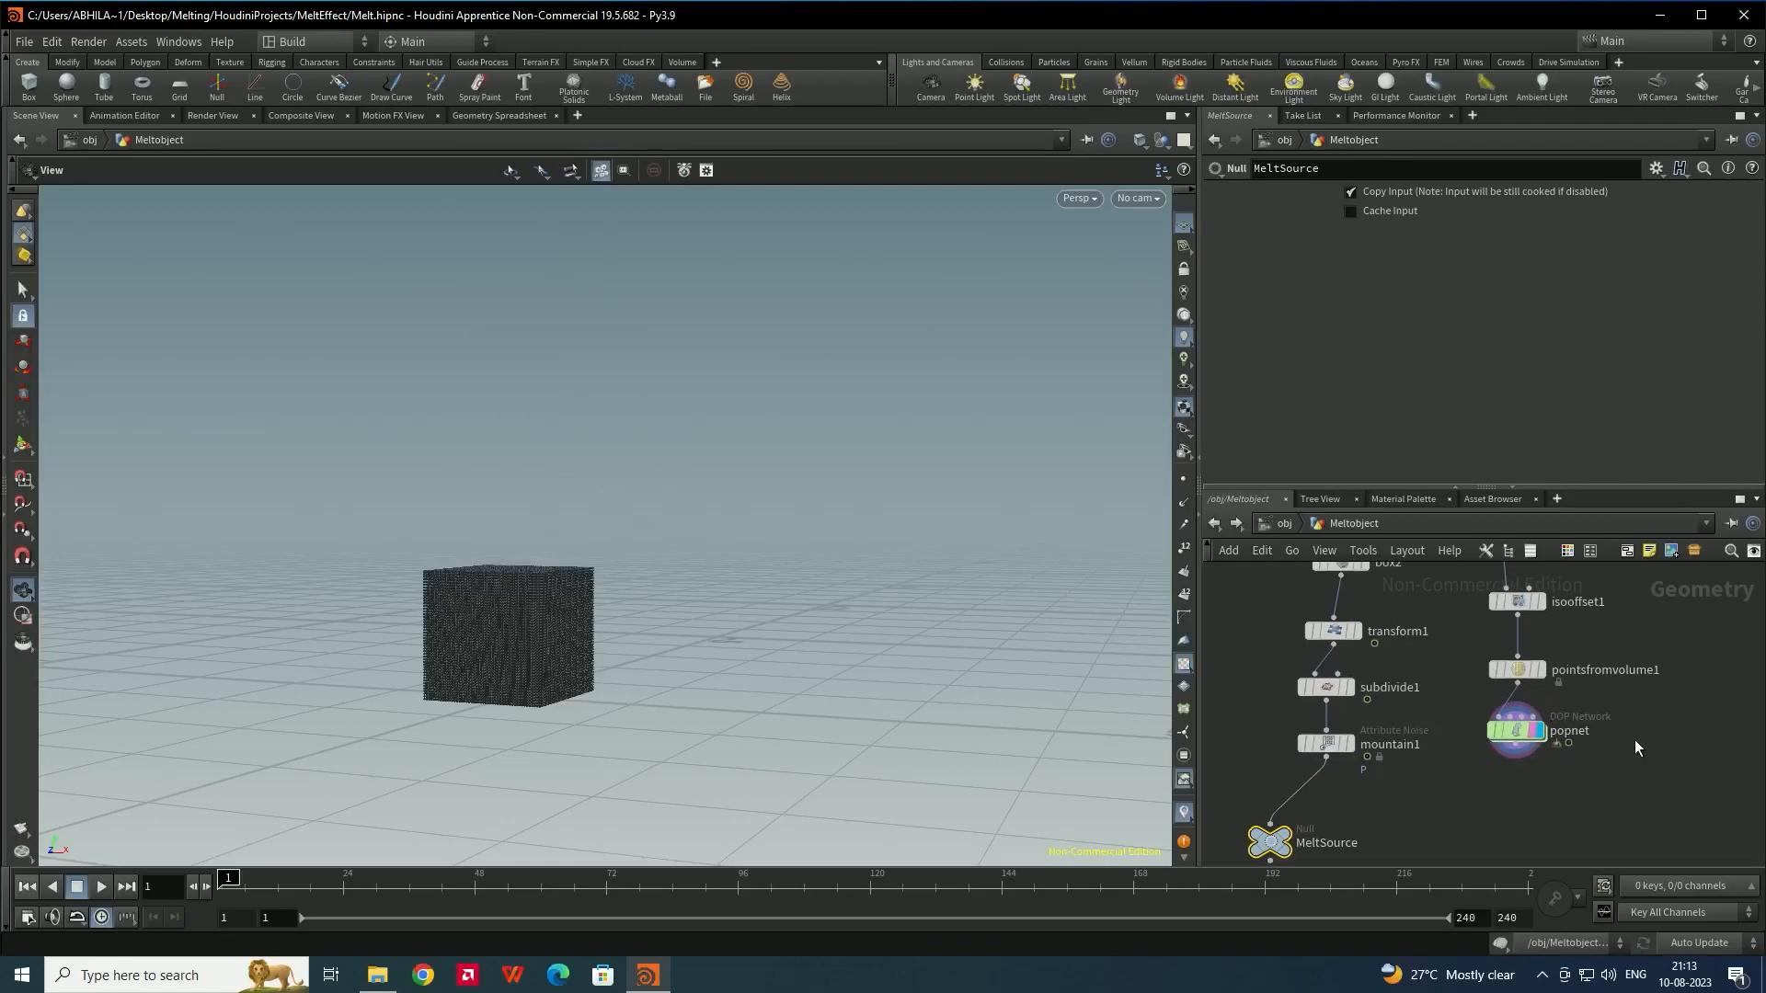
{"action": "left_click", "coordinate": [1345, 743]}
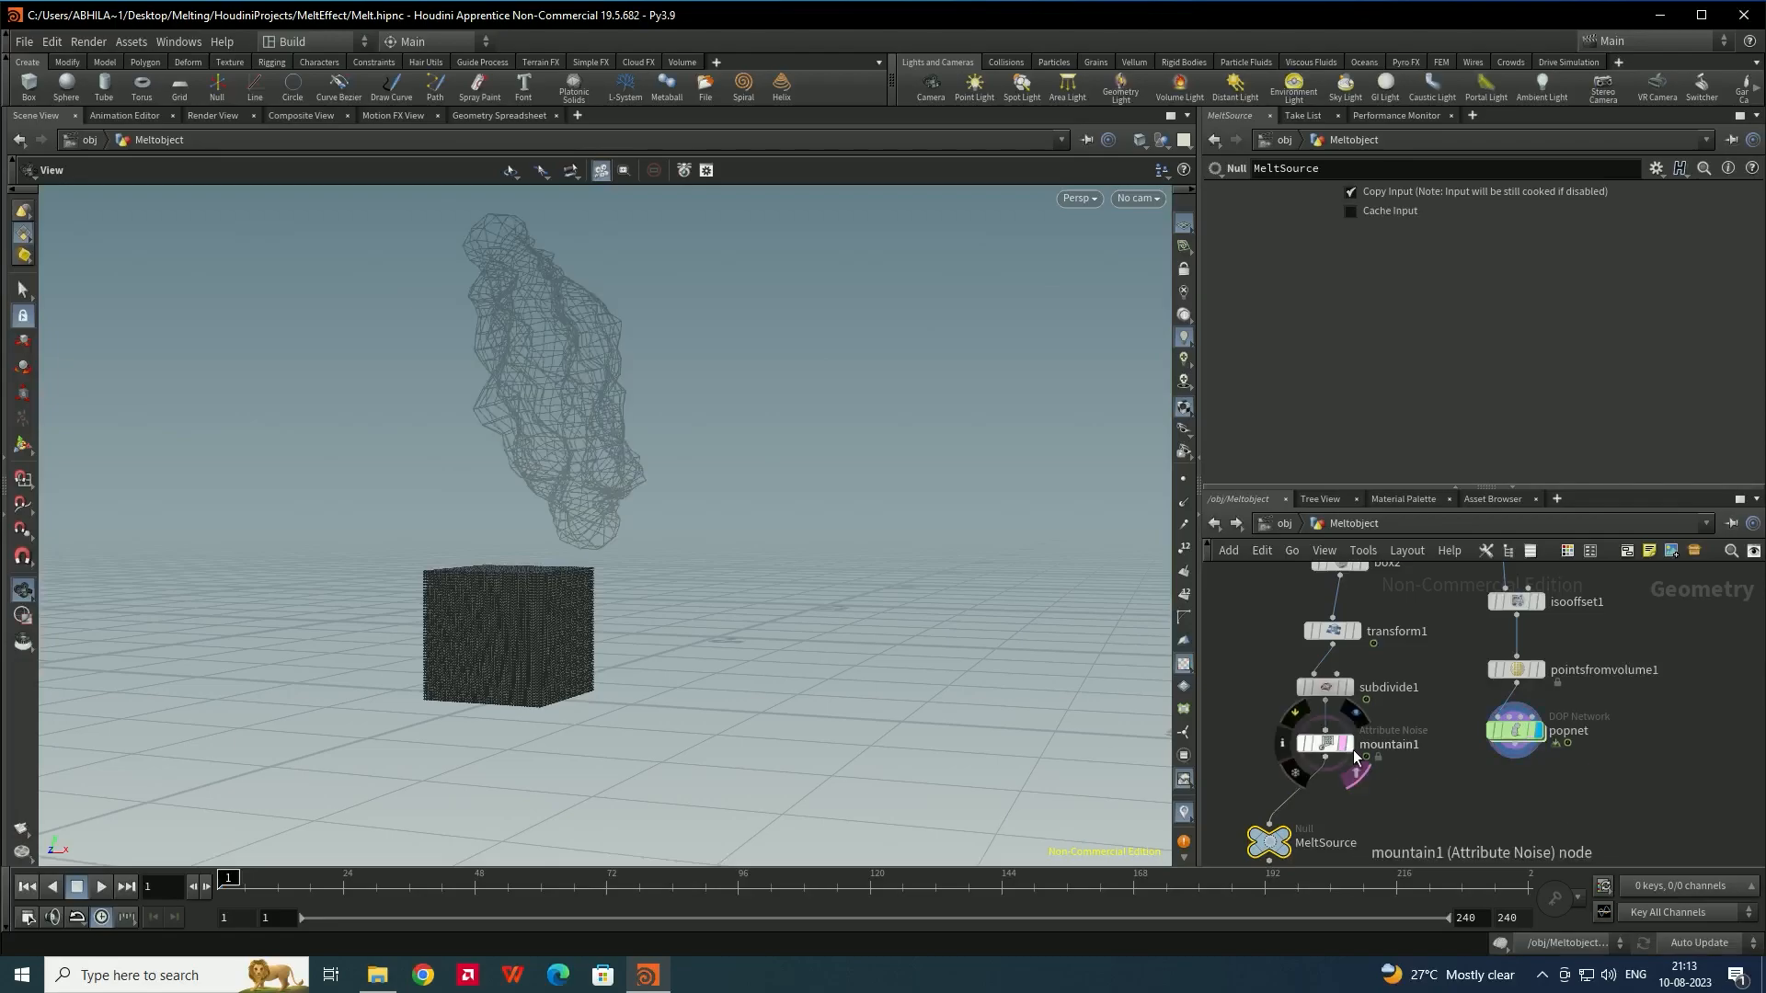
Enter the popnet network, save the scene, and move source_first_input away from the wire_pops_into_here merge
{"action": "double_click", "coordinate": [1515, 733]}
{"action": "key", "text": "ctrl+s"}
{"action": "middle_click_drag", "start_coordinate": [1506, 672], "coordinate": [1459, 808]}
{"action": "left_click_drag", "start_coordinate": [1497, 762], "coordinate": [1394, 646]}
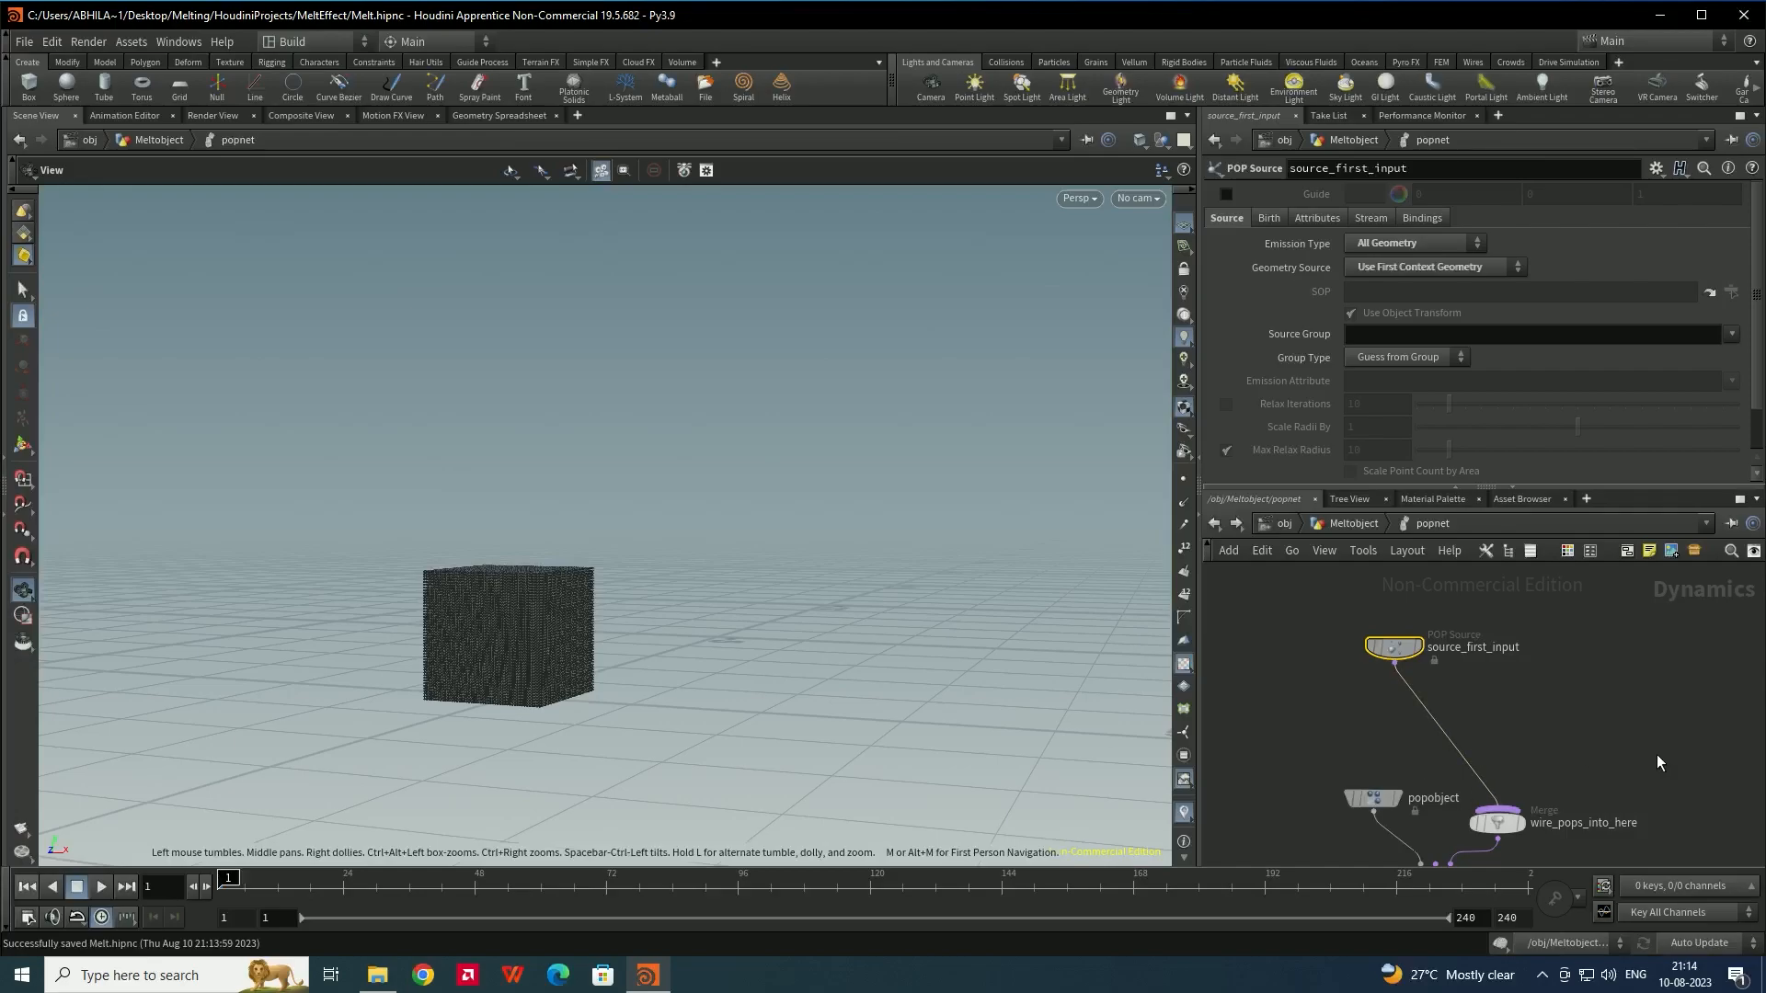
Switch the network wires from straight to curved
{"action": "key", "text": "shift+s"}
{"action": "scroll", "coordinate": [1520, 691], "scroll_direction": "down", "scroll_amount": 3}
{"action": "scroll", "coordinate": [1521, 719], "scroll_direction": "up", "scroll_amount": 3}
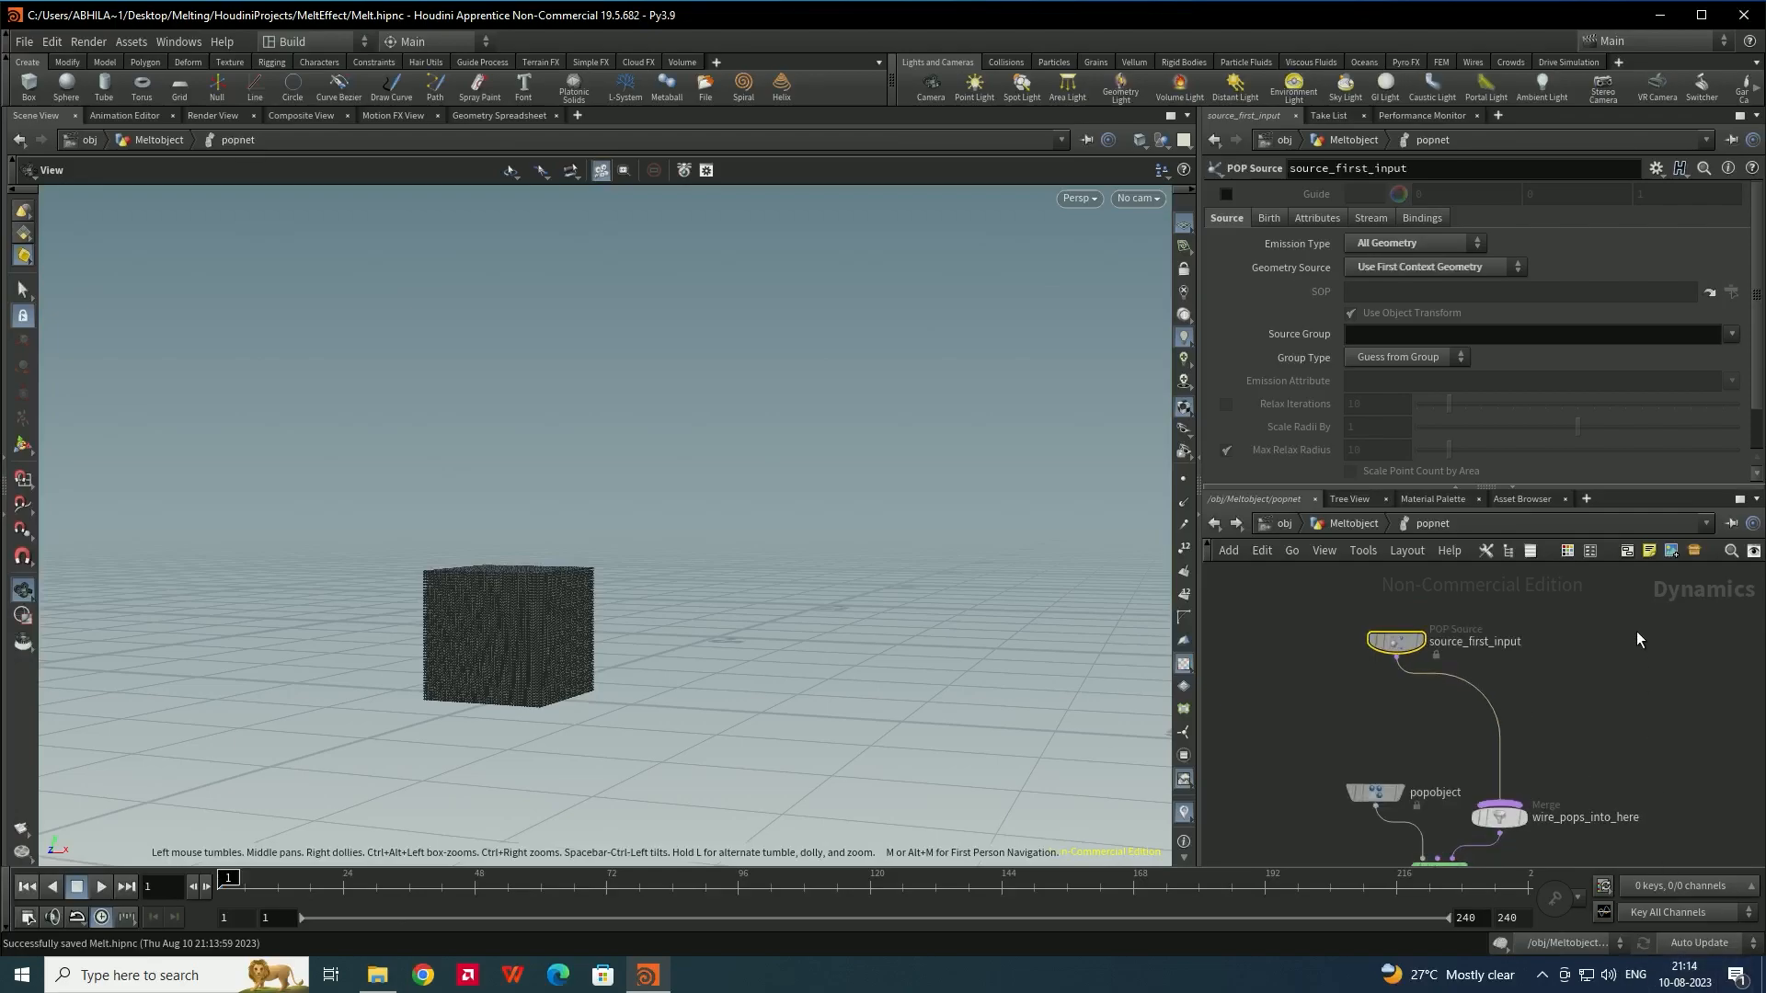
Insert a POP Group node on the wire between source_first_input and the wire_pops_into_here merge
{"action": "middle_click_drag", "start_coordinate": [1547, 729], "coordinate": [1536, 670]}
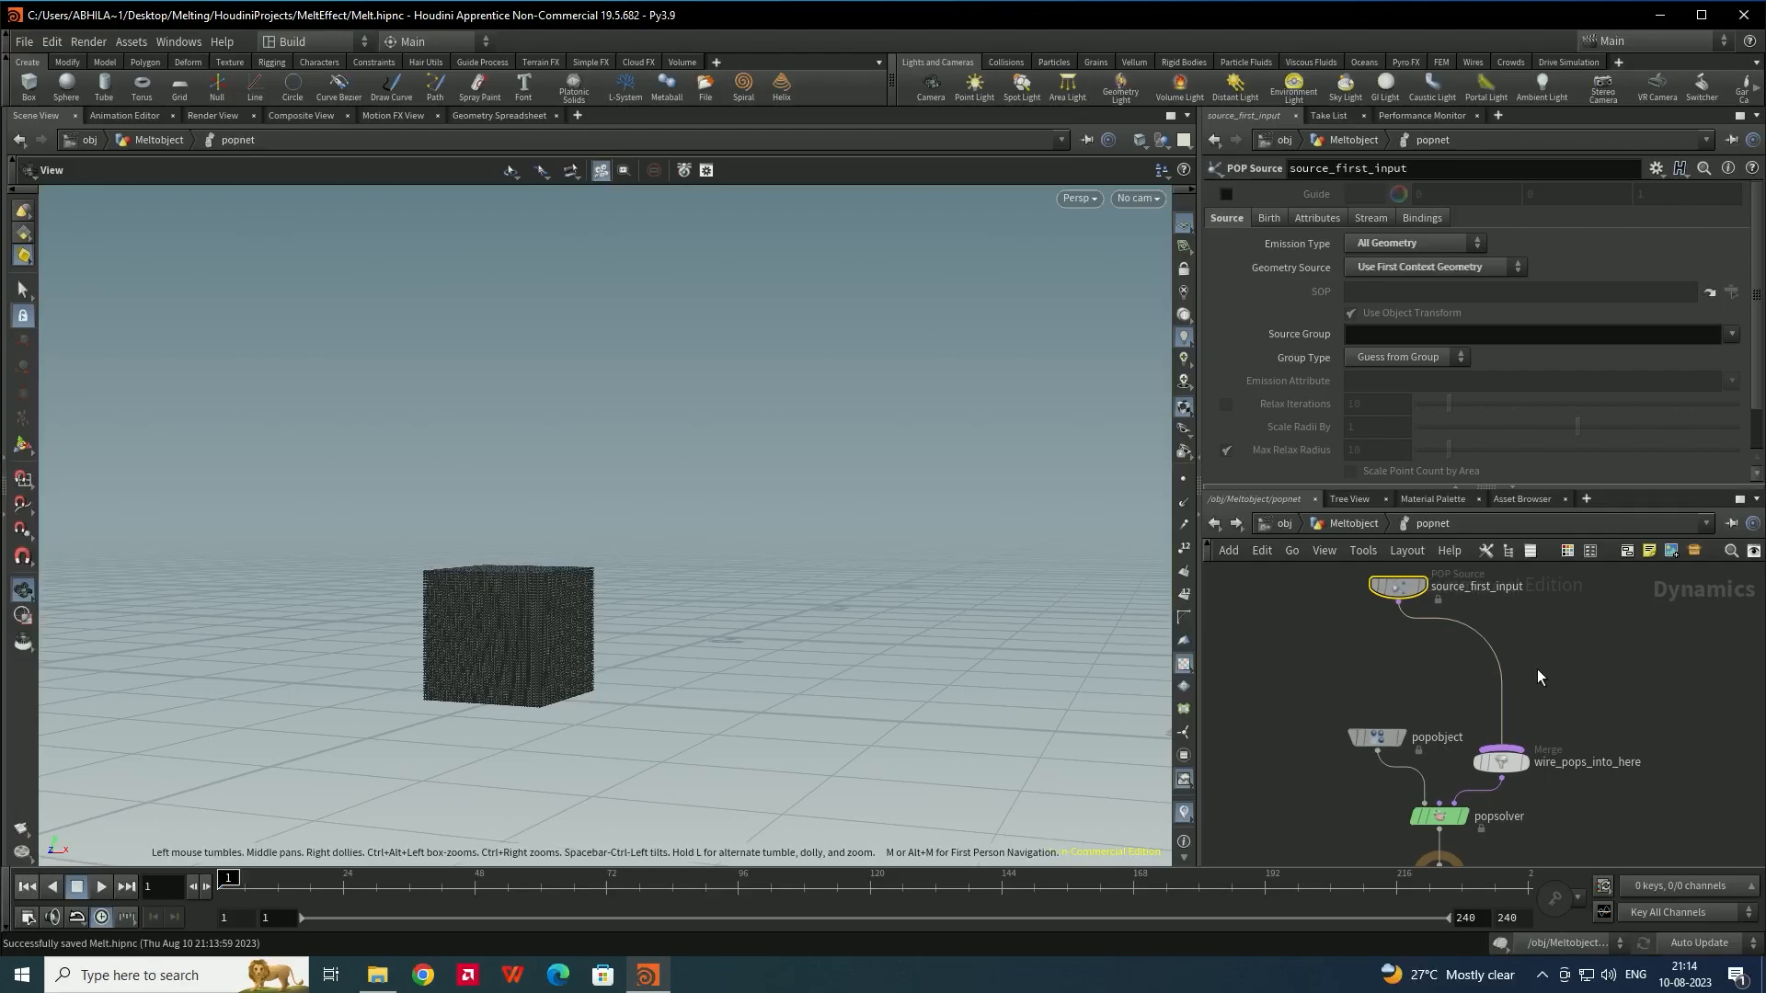
{"action": "key", "text": "Tab"}
{"action": "type", "text": "popg"}
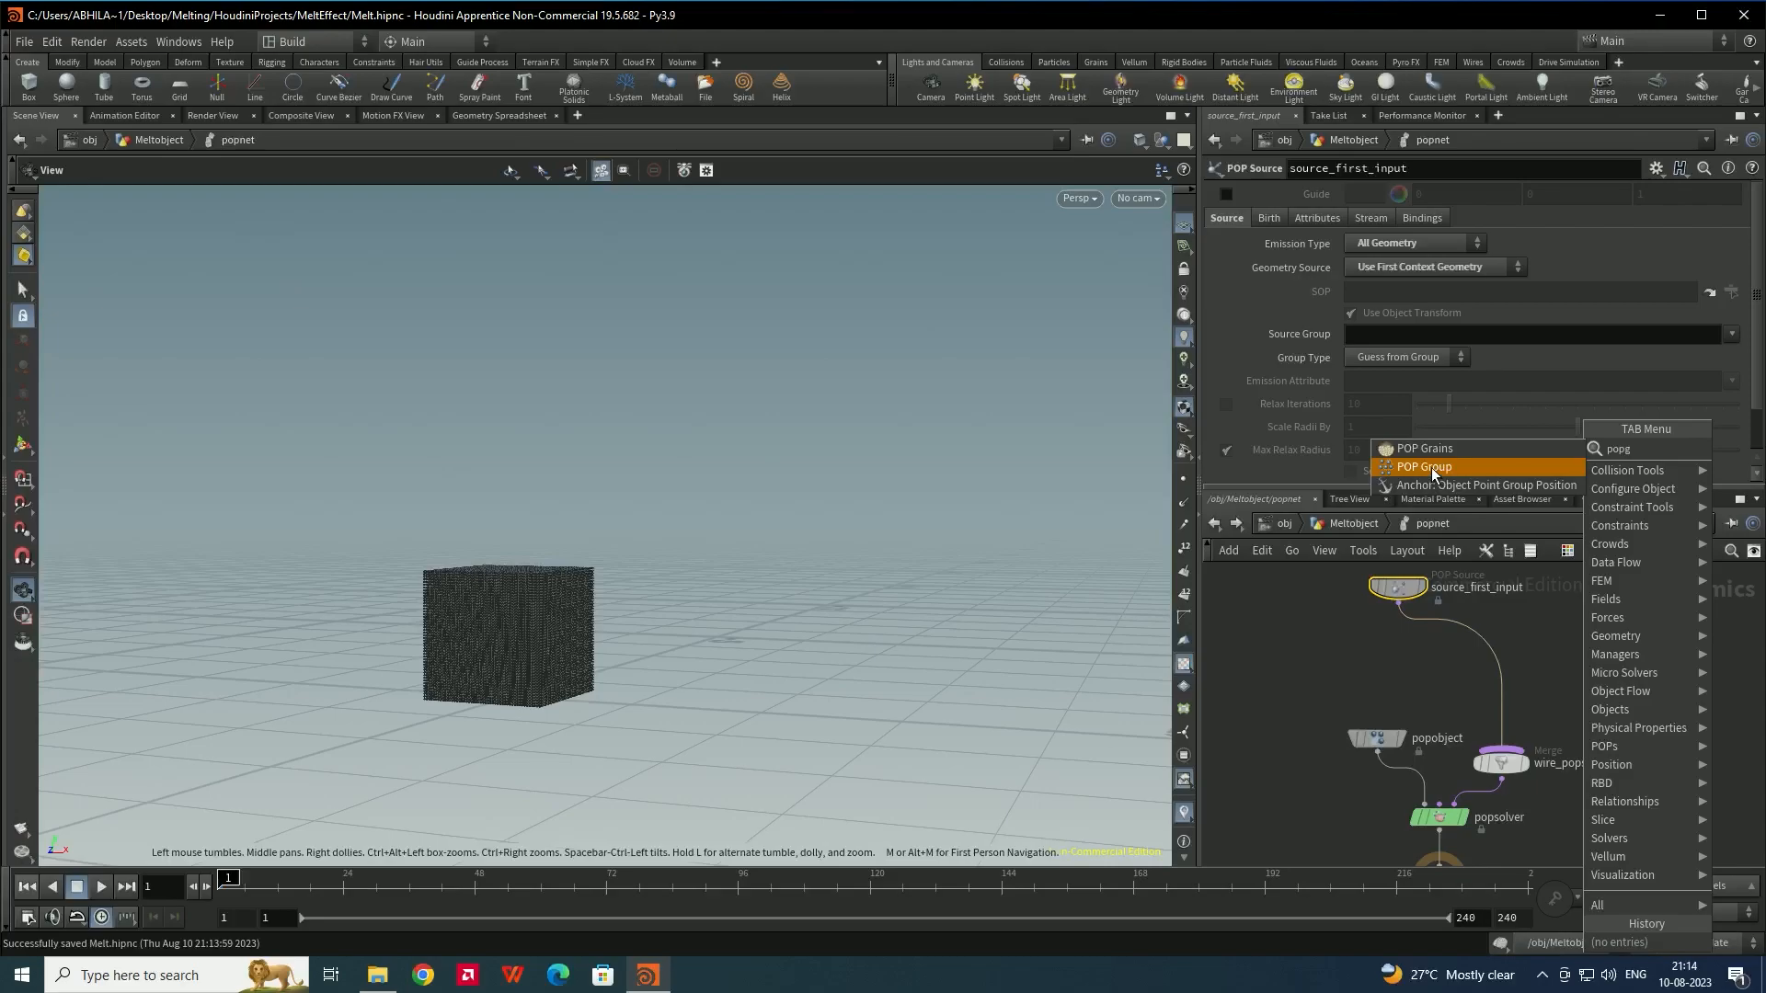
{"action": "left_click", "coordinate": [1432, 471]}
{"action": "left_click", "coordinate": [1497, 664]}
{"action": "middle_click_drag", "start_coordinate": [1569, 643], "coordinate": [1553, 689]}
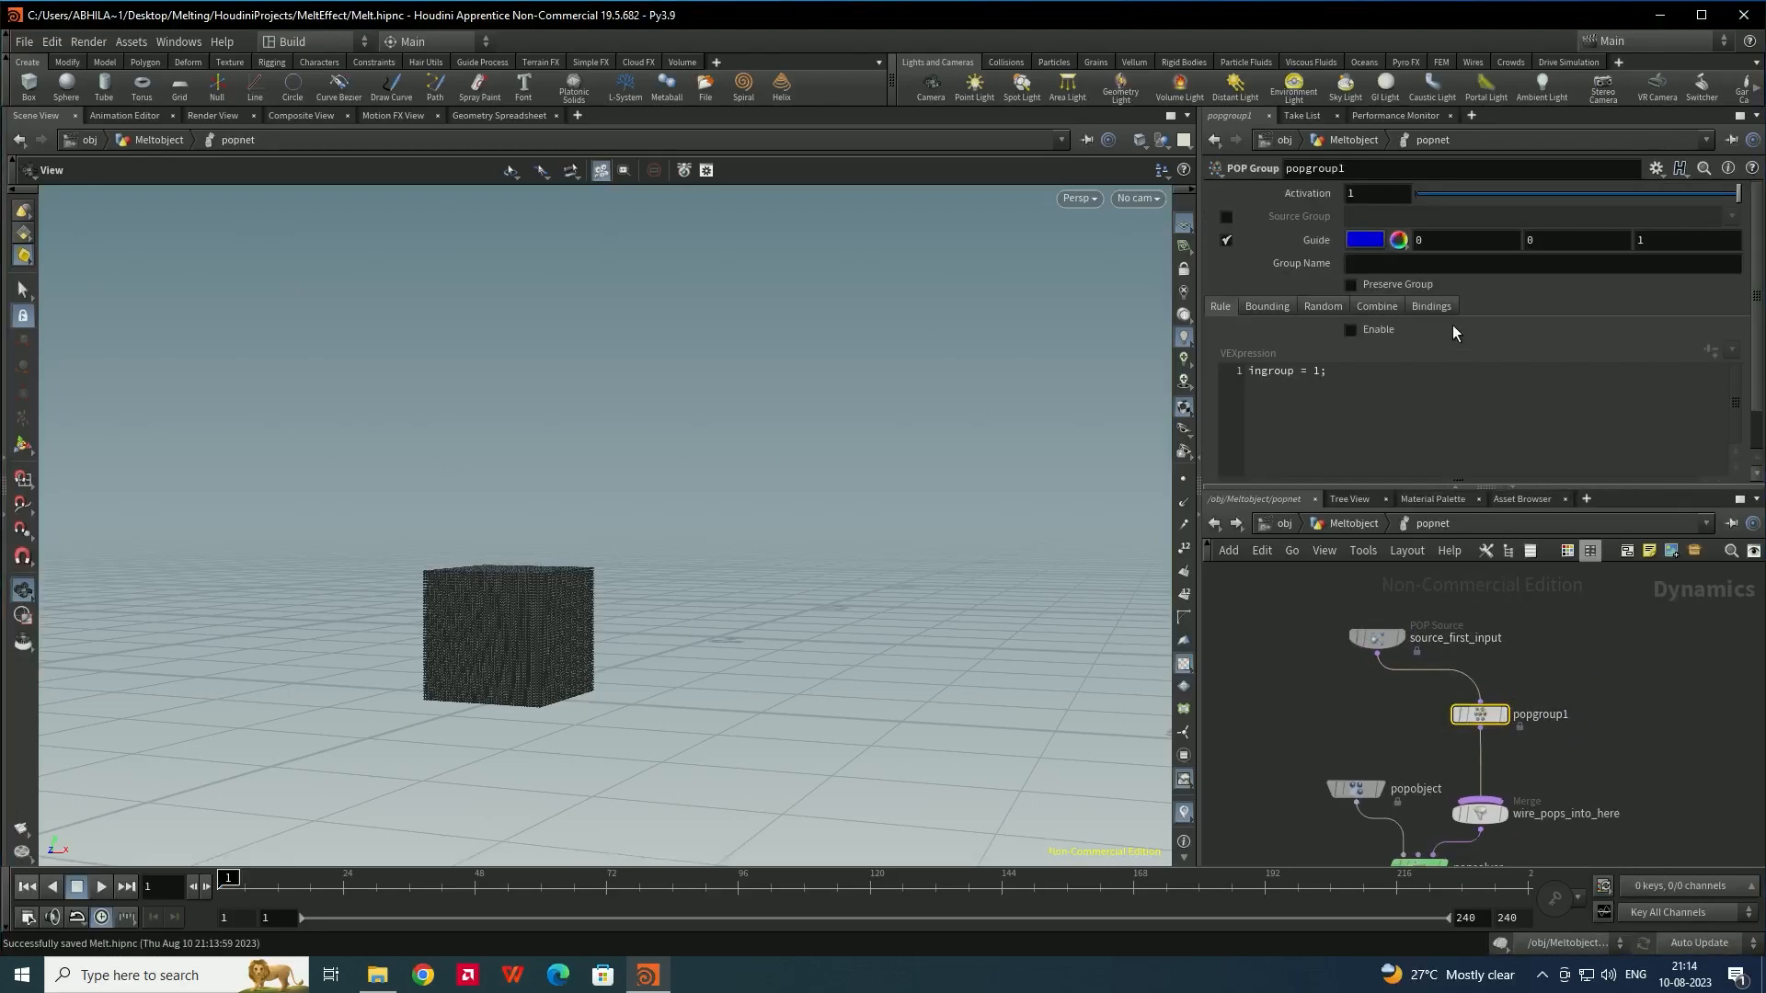
Set the POP Group's group name to M
{"action": "left_click", "coordinate": [1390, 266]}
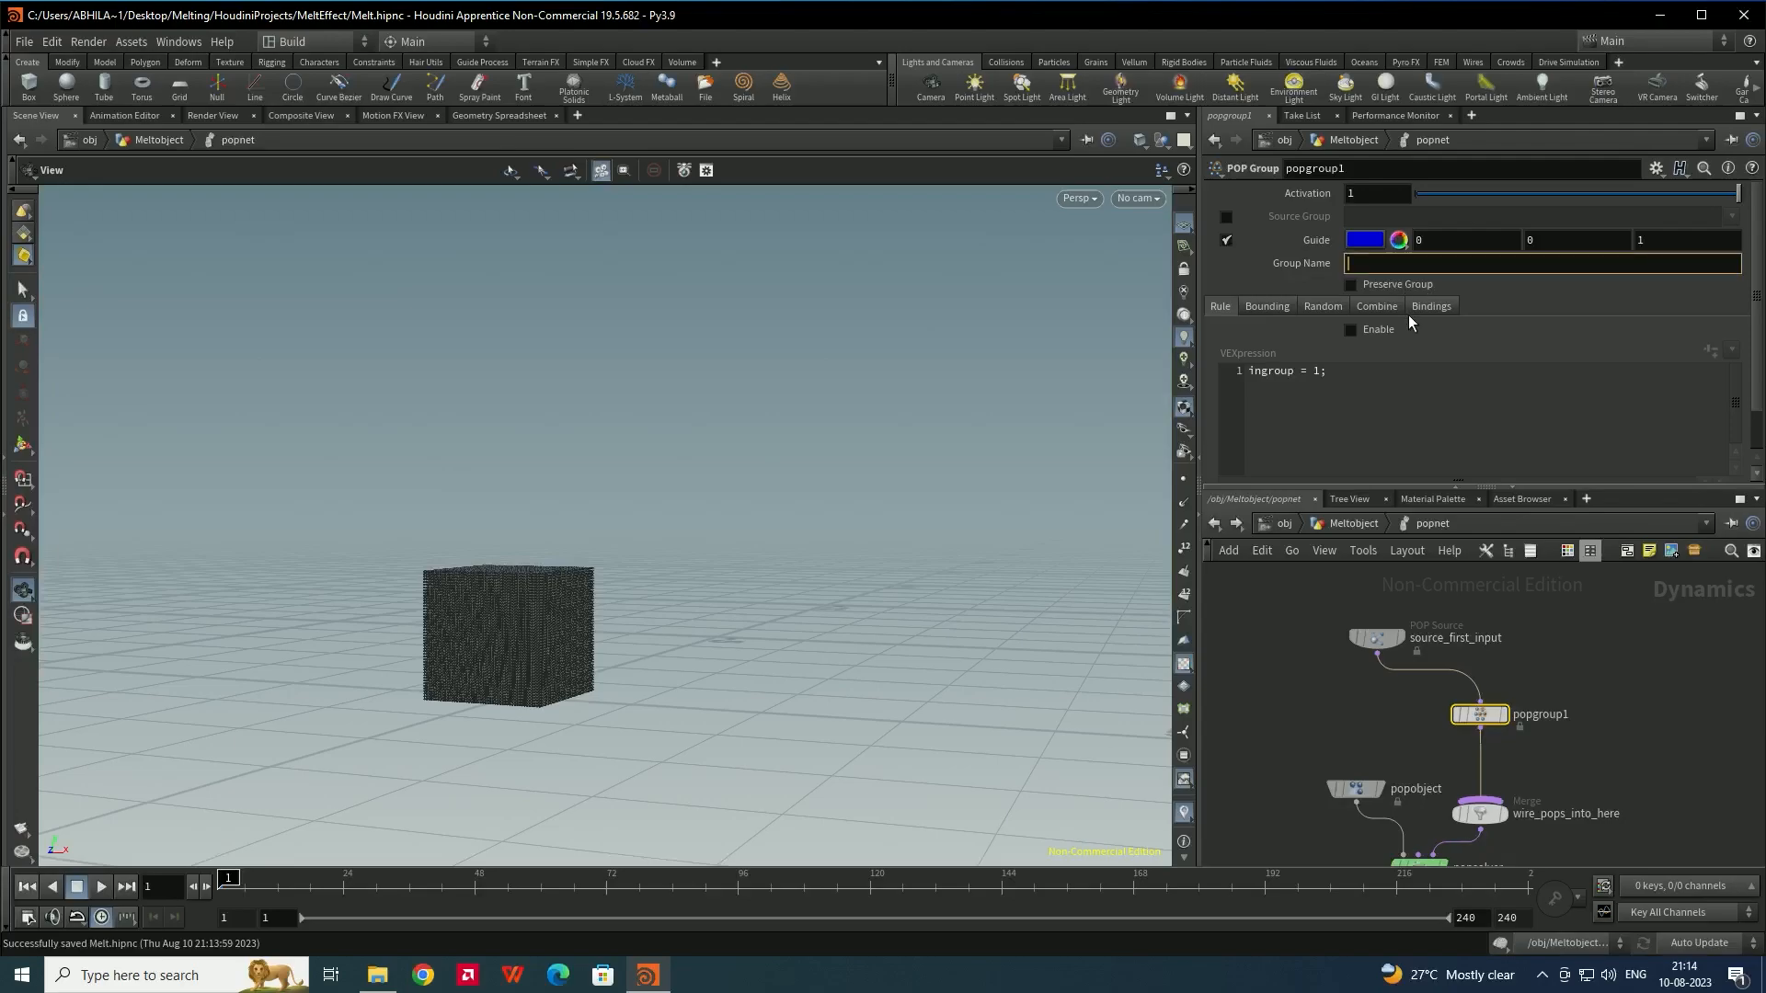
{"action": "key", "text": "Return"}
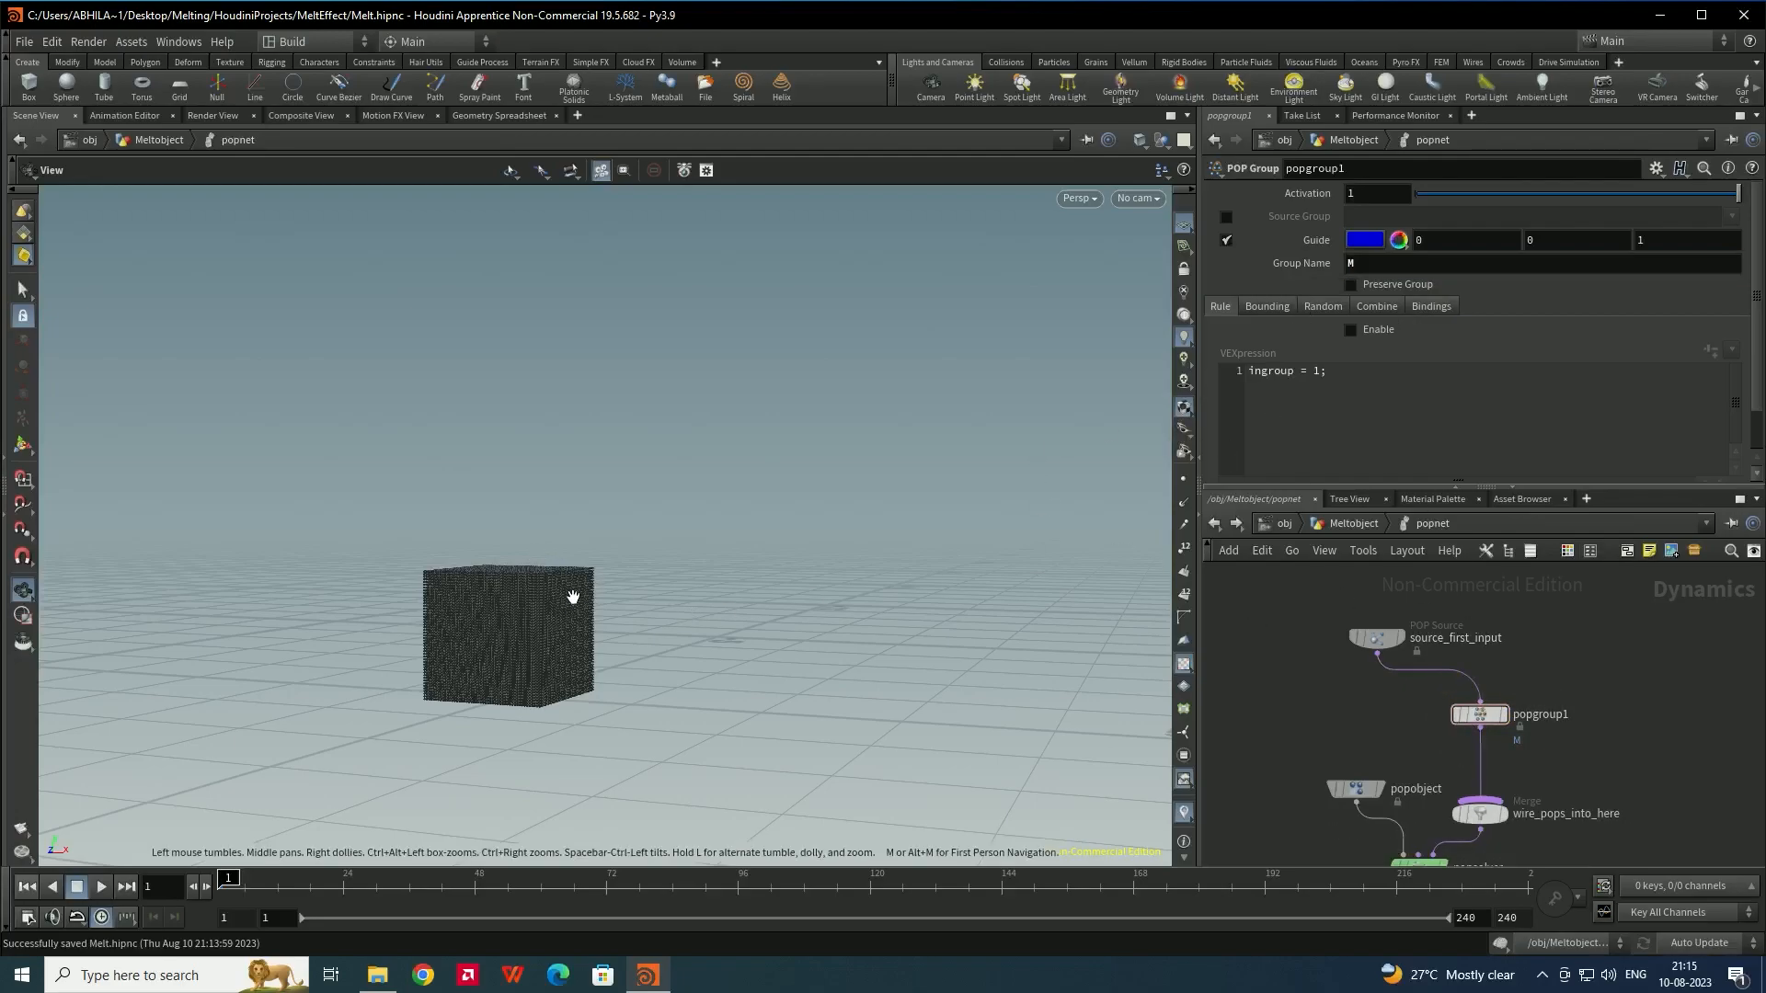
{"action": "left_click", "coordinate": [1216, 524]}
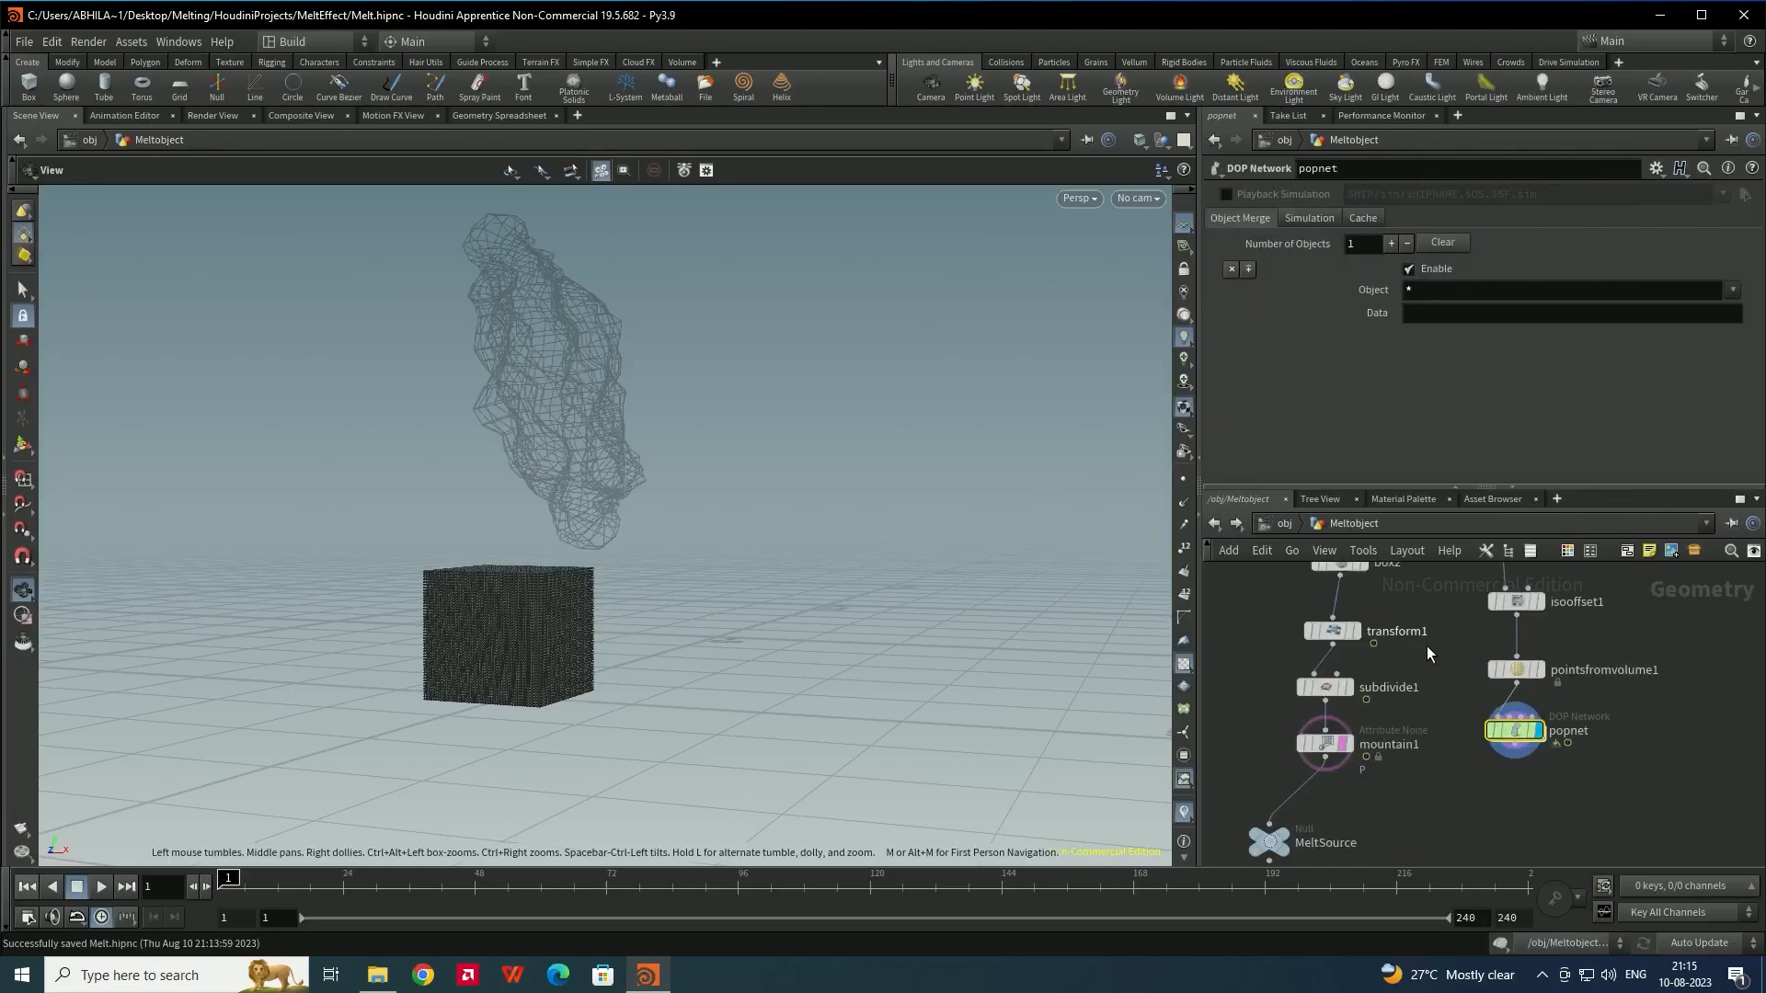
{"action": "double_click", "coordinate": [1515, 731]}
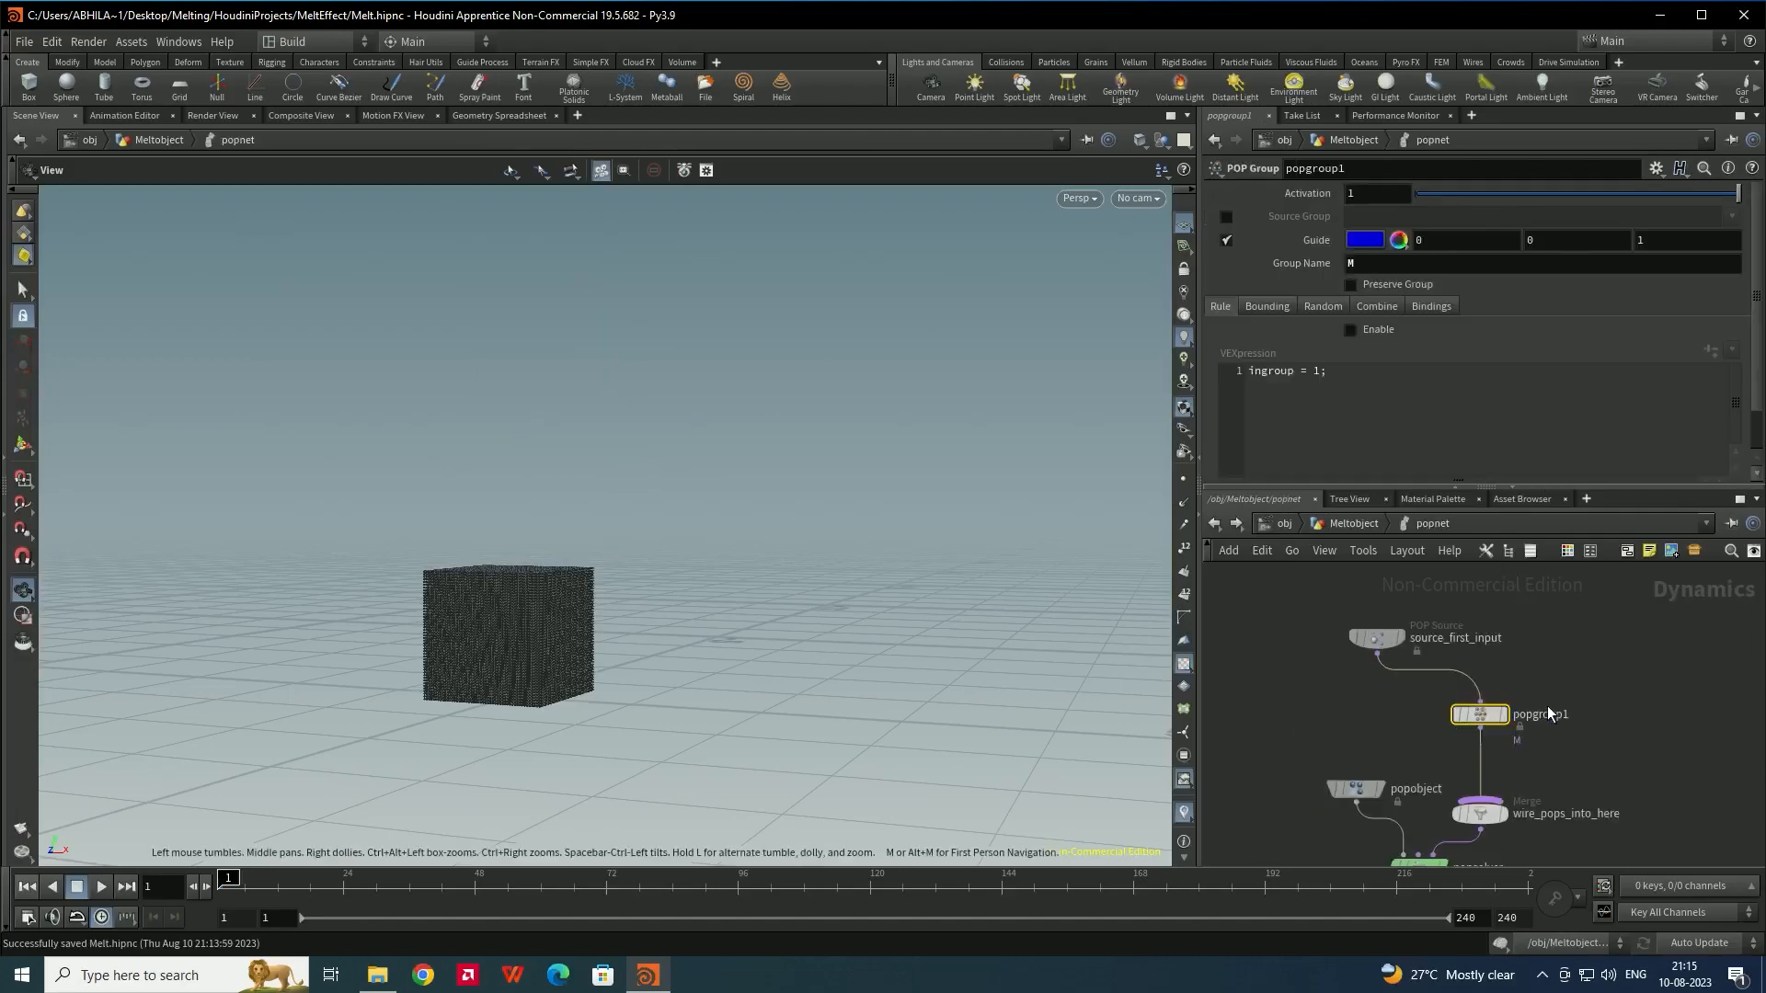
Enable bounding on the POP Group with type Bounding Object and set its SOP path to /obj/Meltobject/MeltSource
{"action": "left_click", "coordinate": [1270, 306]}
{"action": "left_click", "coordinate": [1349, 330]}
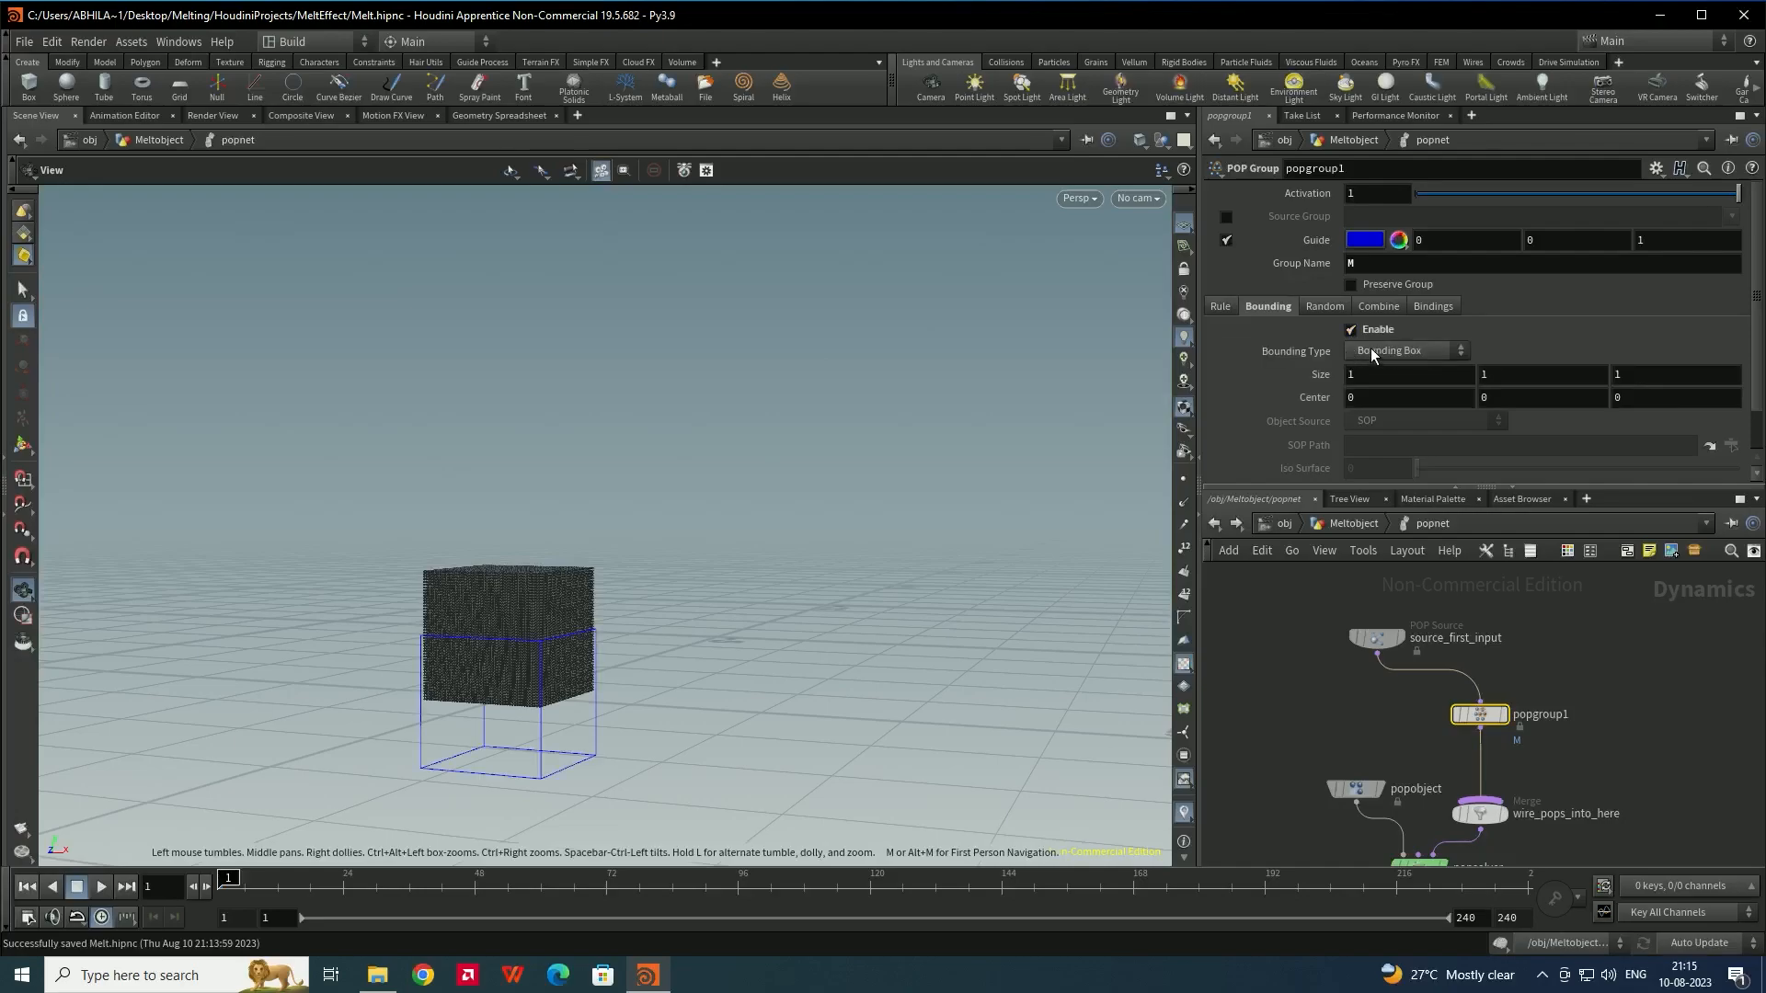
{"action": "left_click", "coordinate": [1414, 353]}
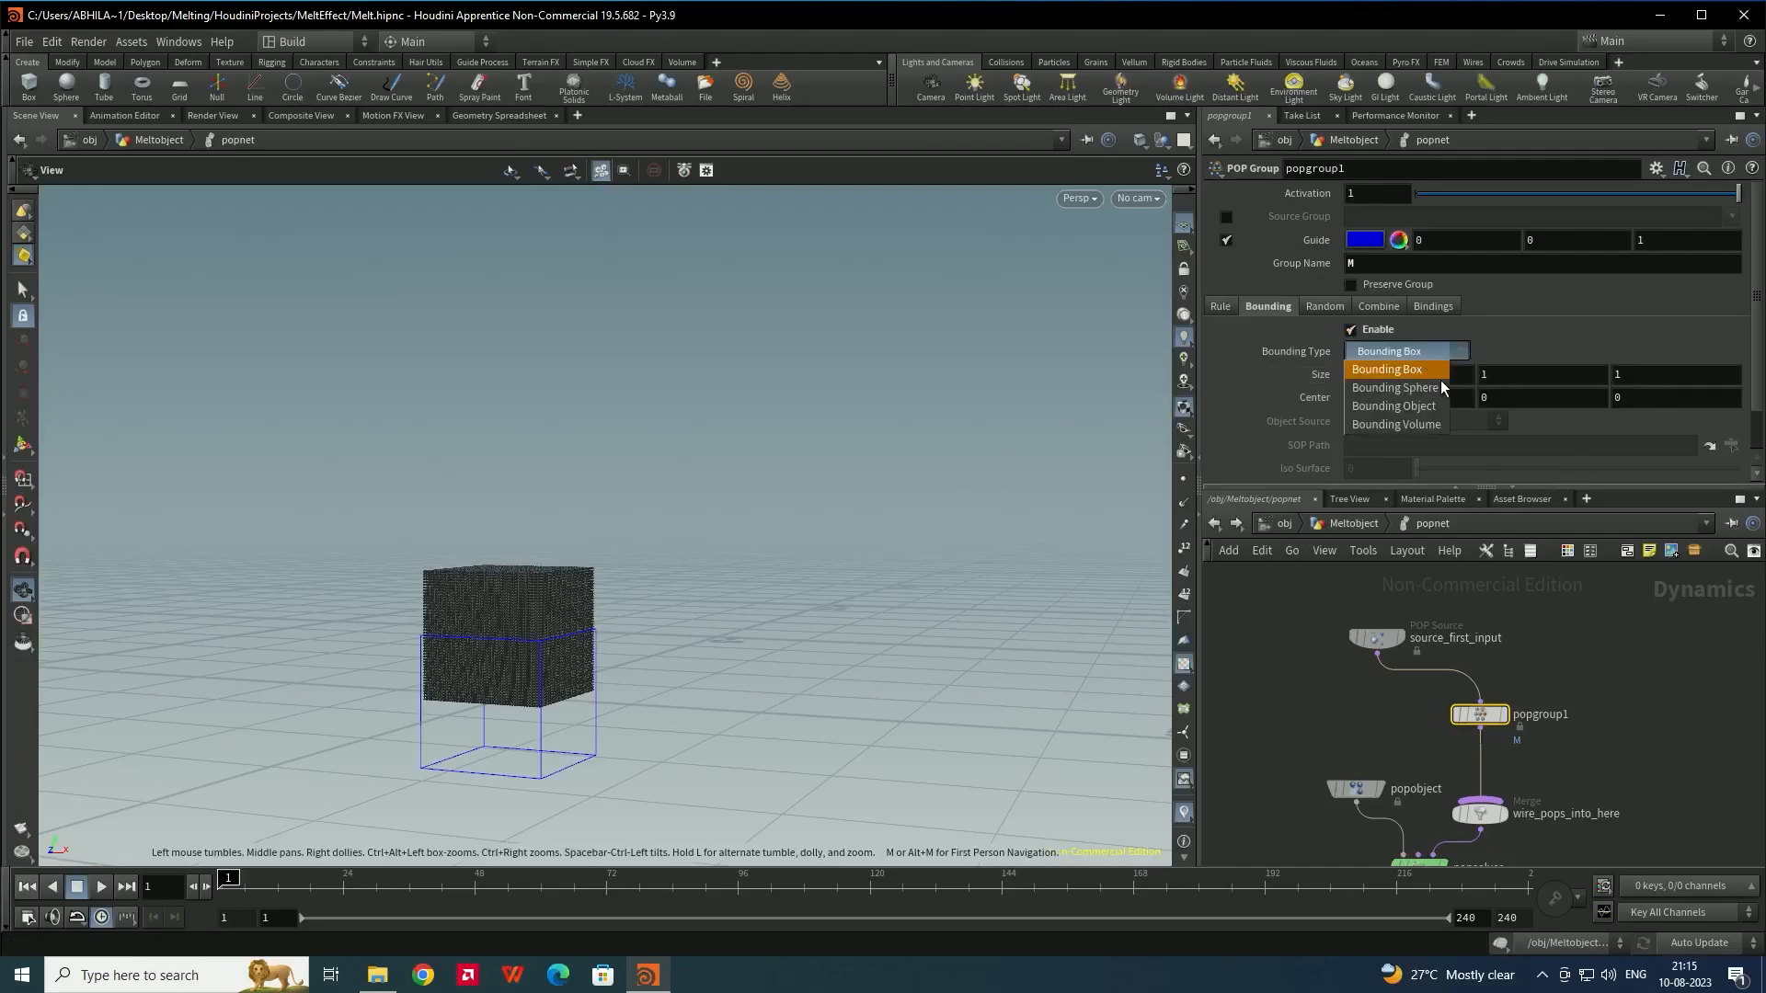
{"action": "left_click", "coordinate": [1425, 406]}
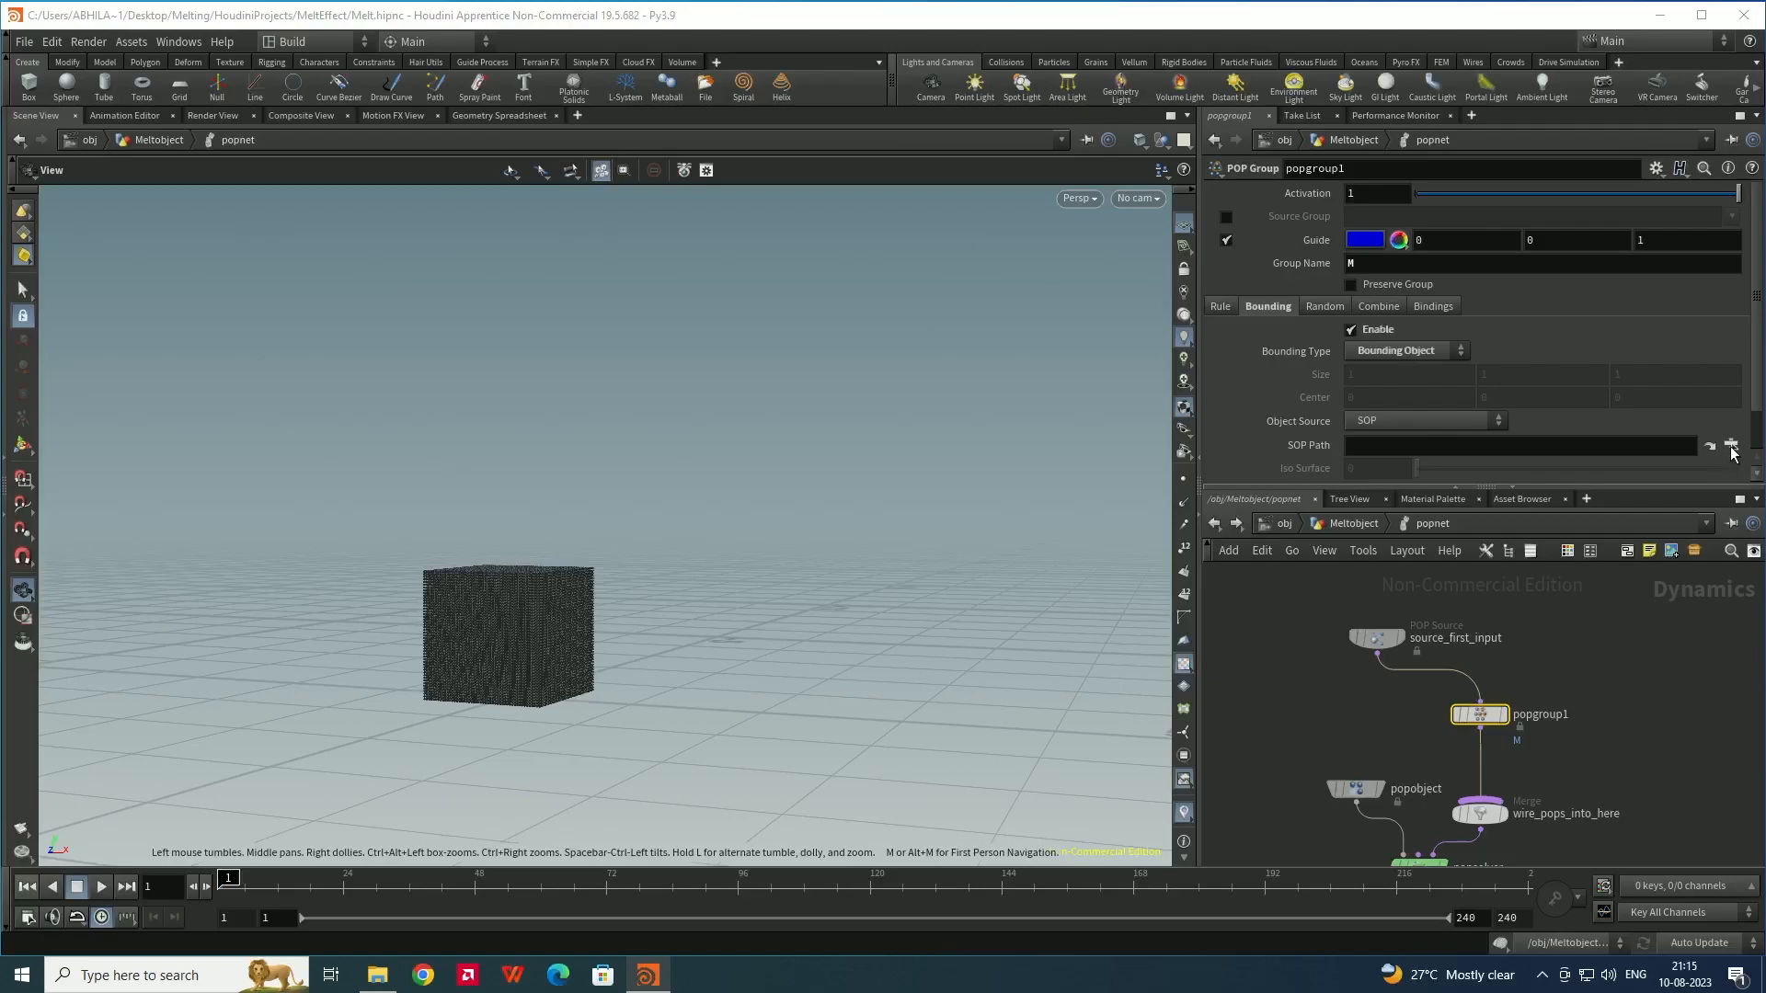
{"action": "left_click", "coordinate": [1729, 446]}
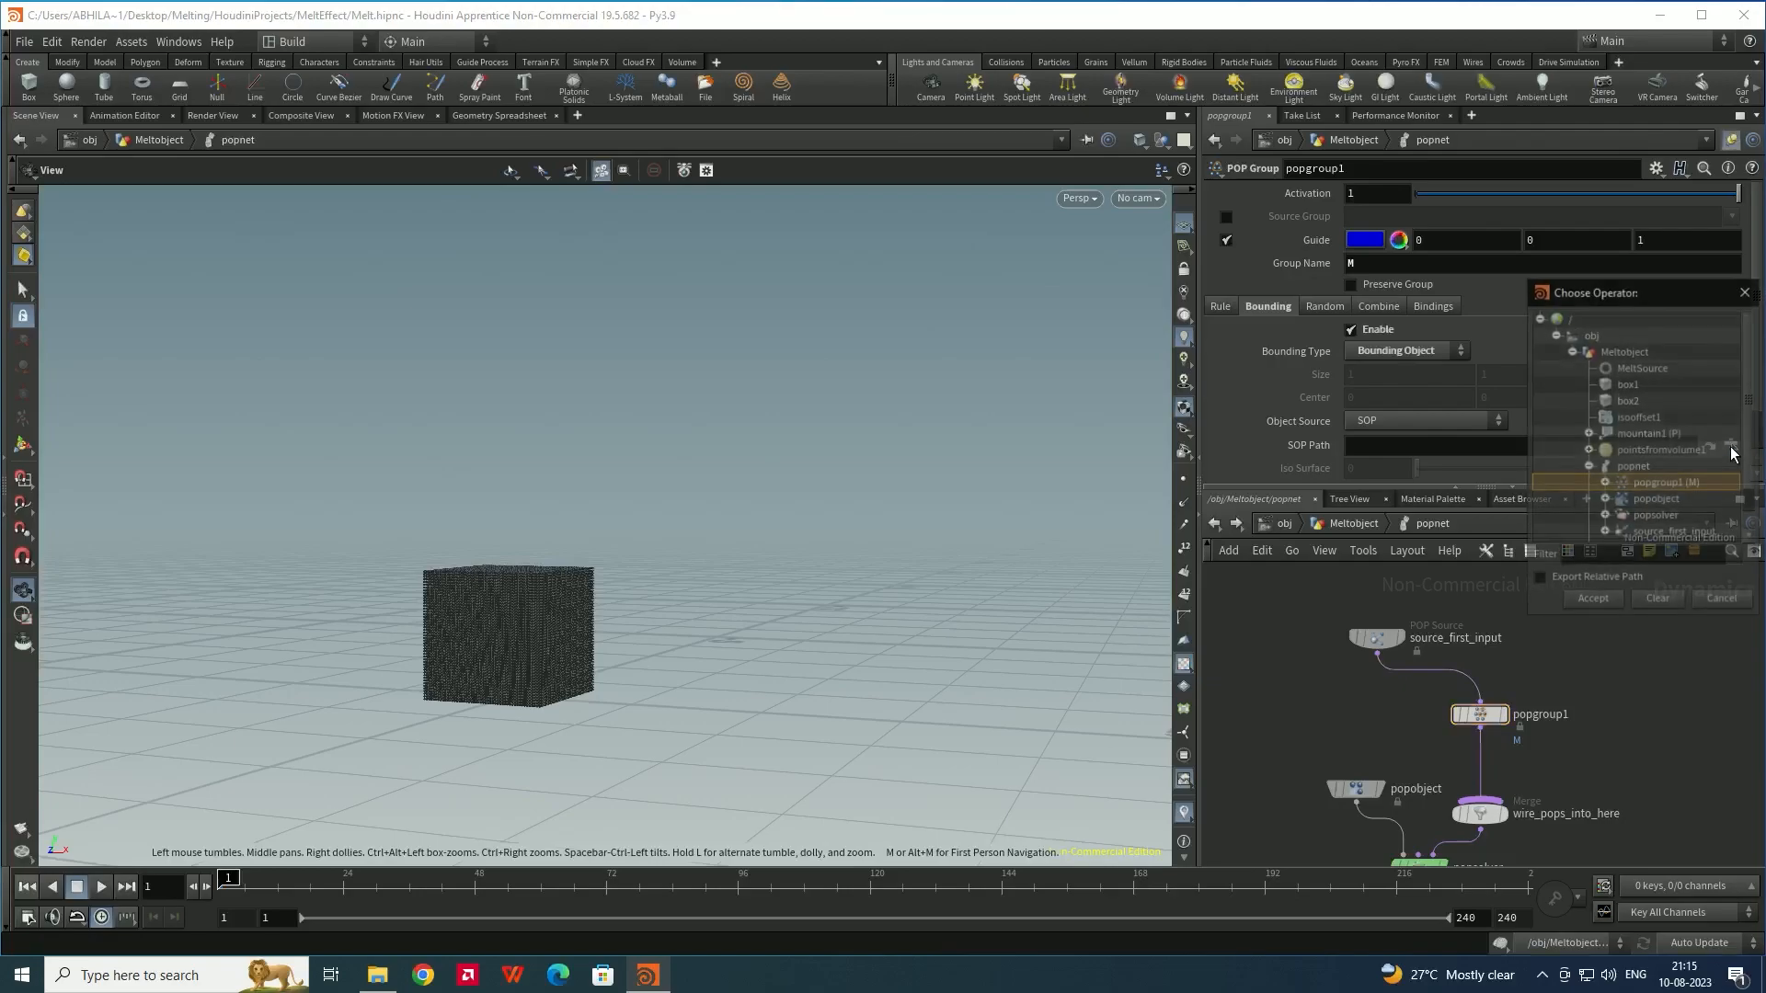
{"action": "left_click", "coordinate": [1638, 367]}
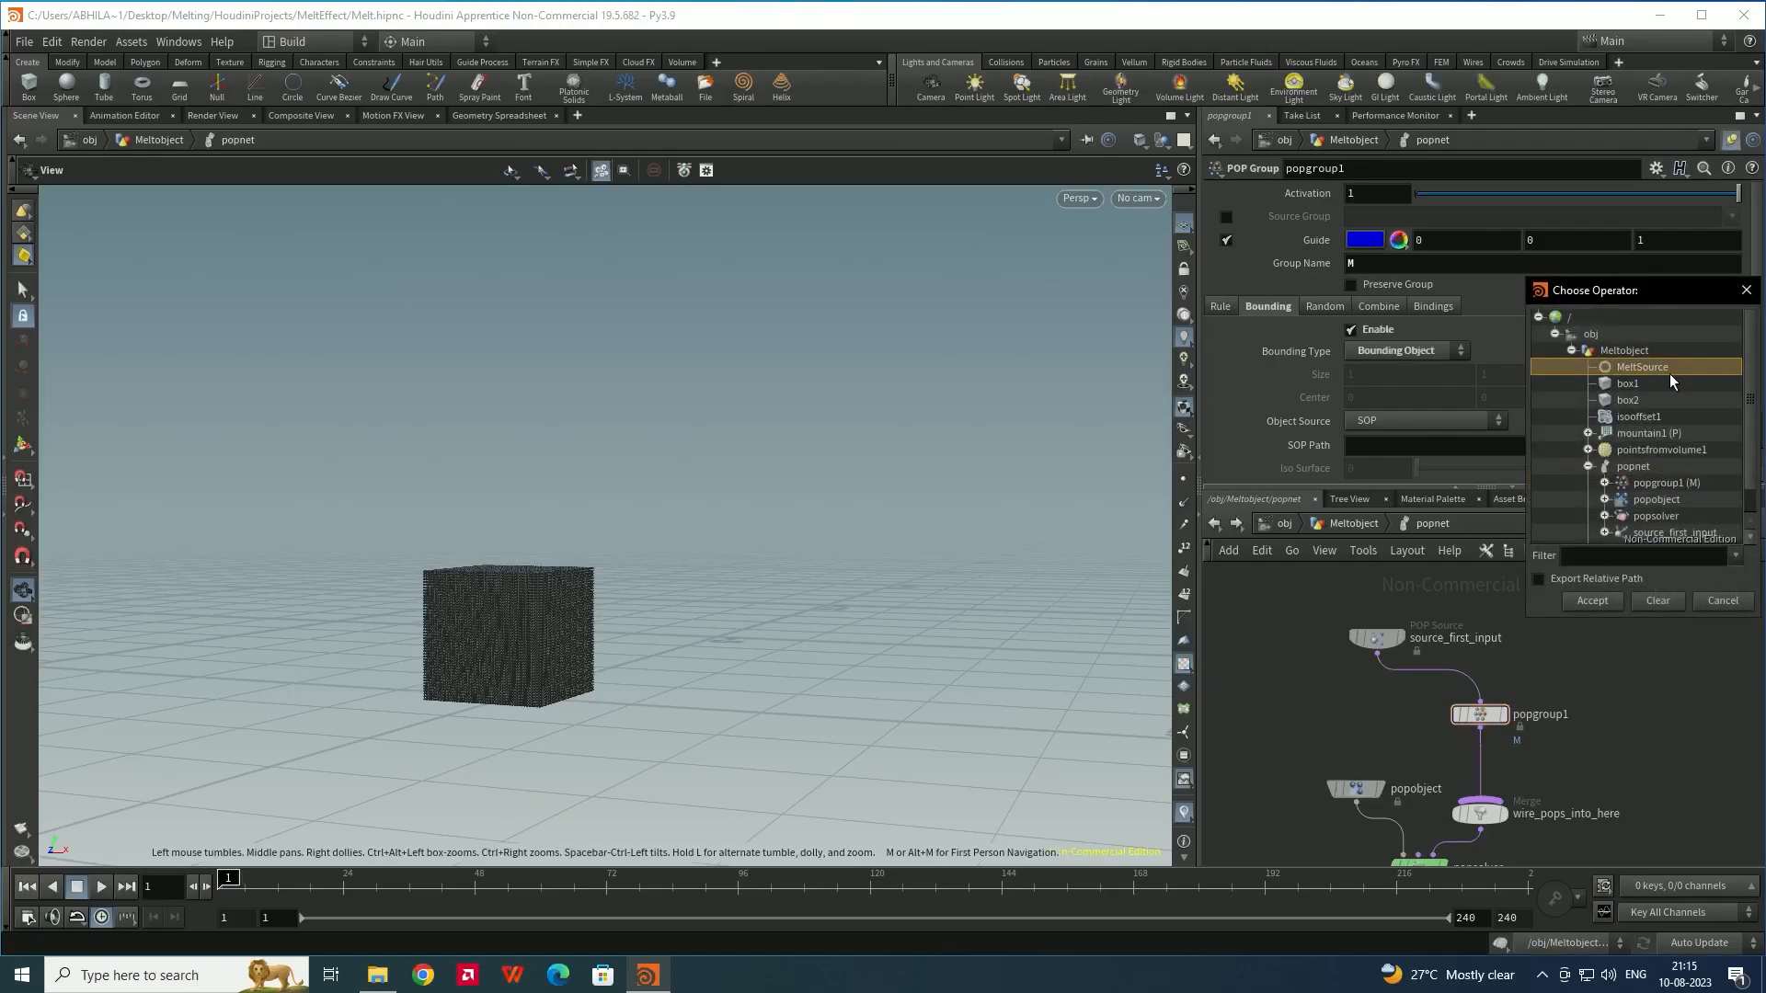
{"action": "left_click", "coordinate": [1607, 599]}
Play the simulation to examine how the MeltSource bounding shape passes through the cube, and return to frame 1
{"action": "left_click_drag", "start_coordinate": [772, 618], "coordinate": [805, 638]}
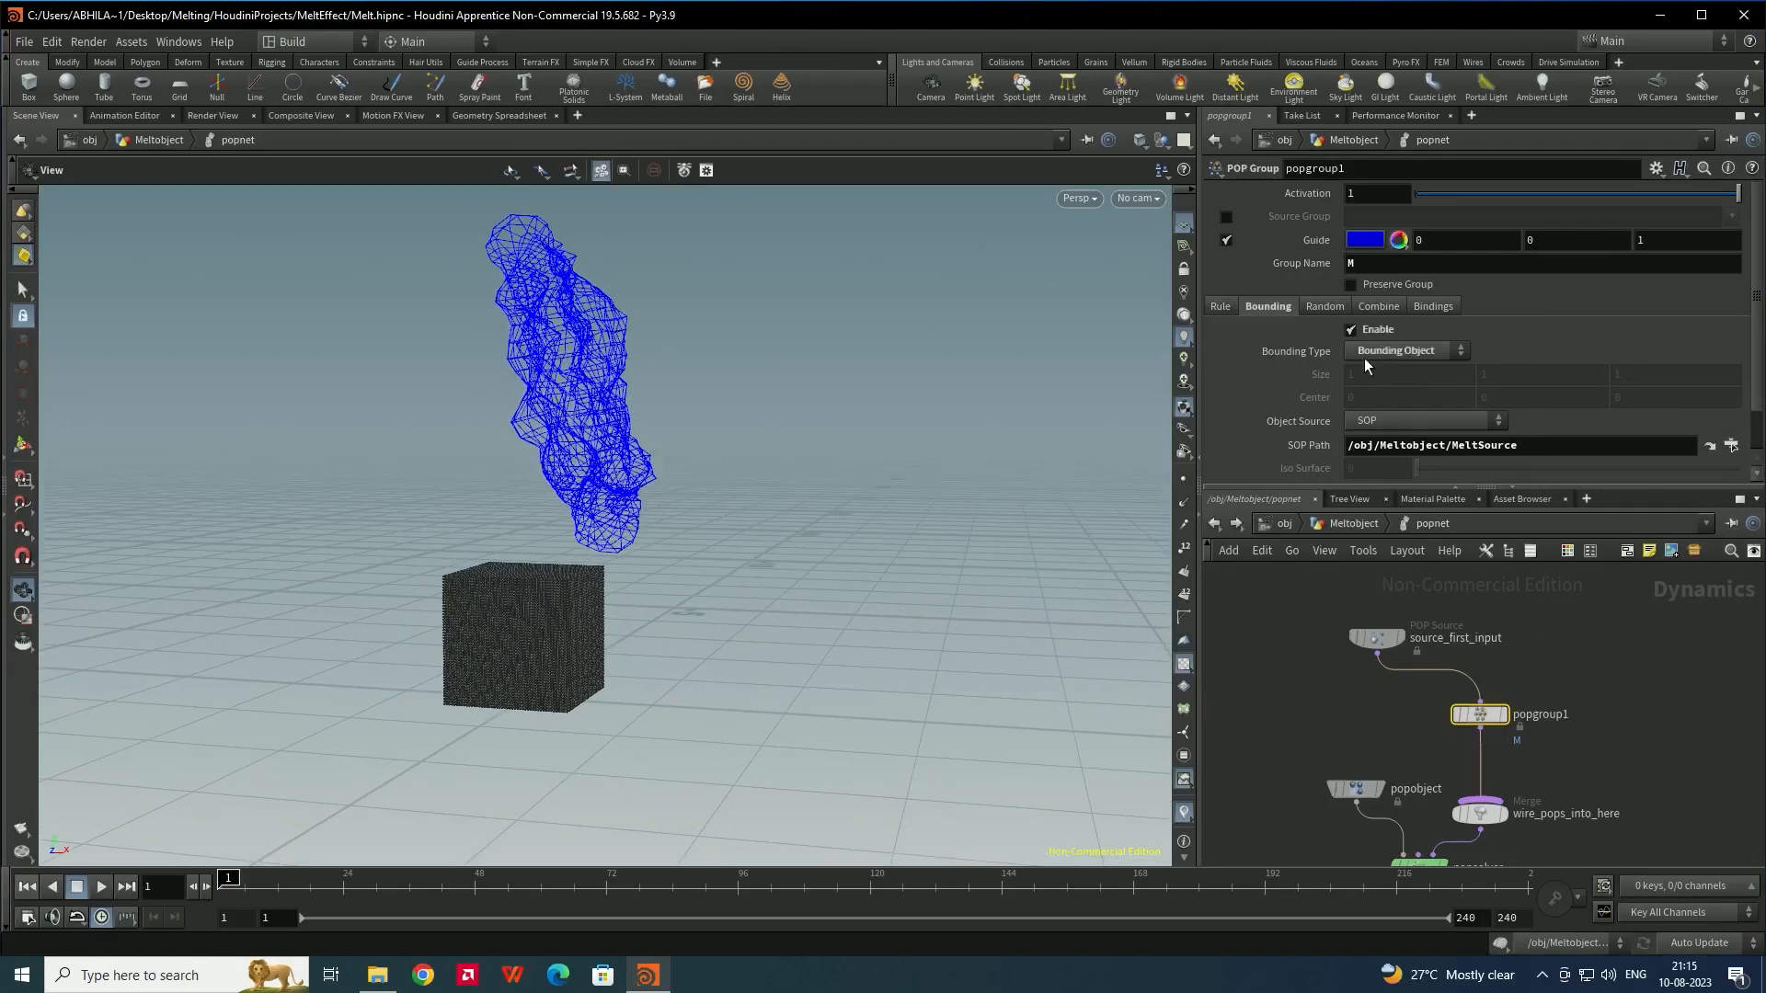
{"action": "left_click_drag", "start_coordinate": [709, 552], "coordinate": [605, 473]}
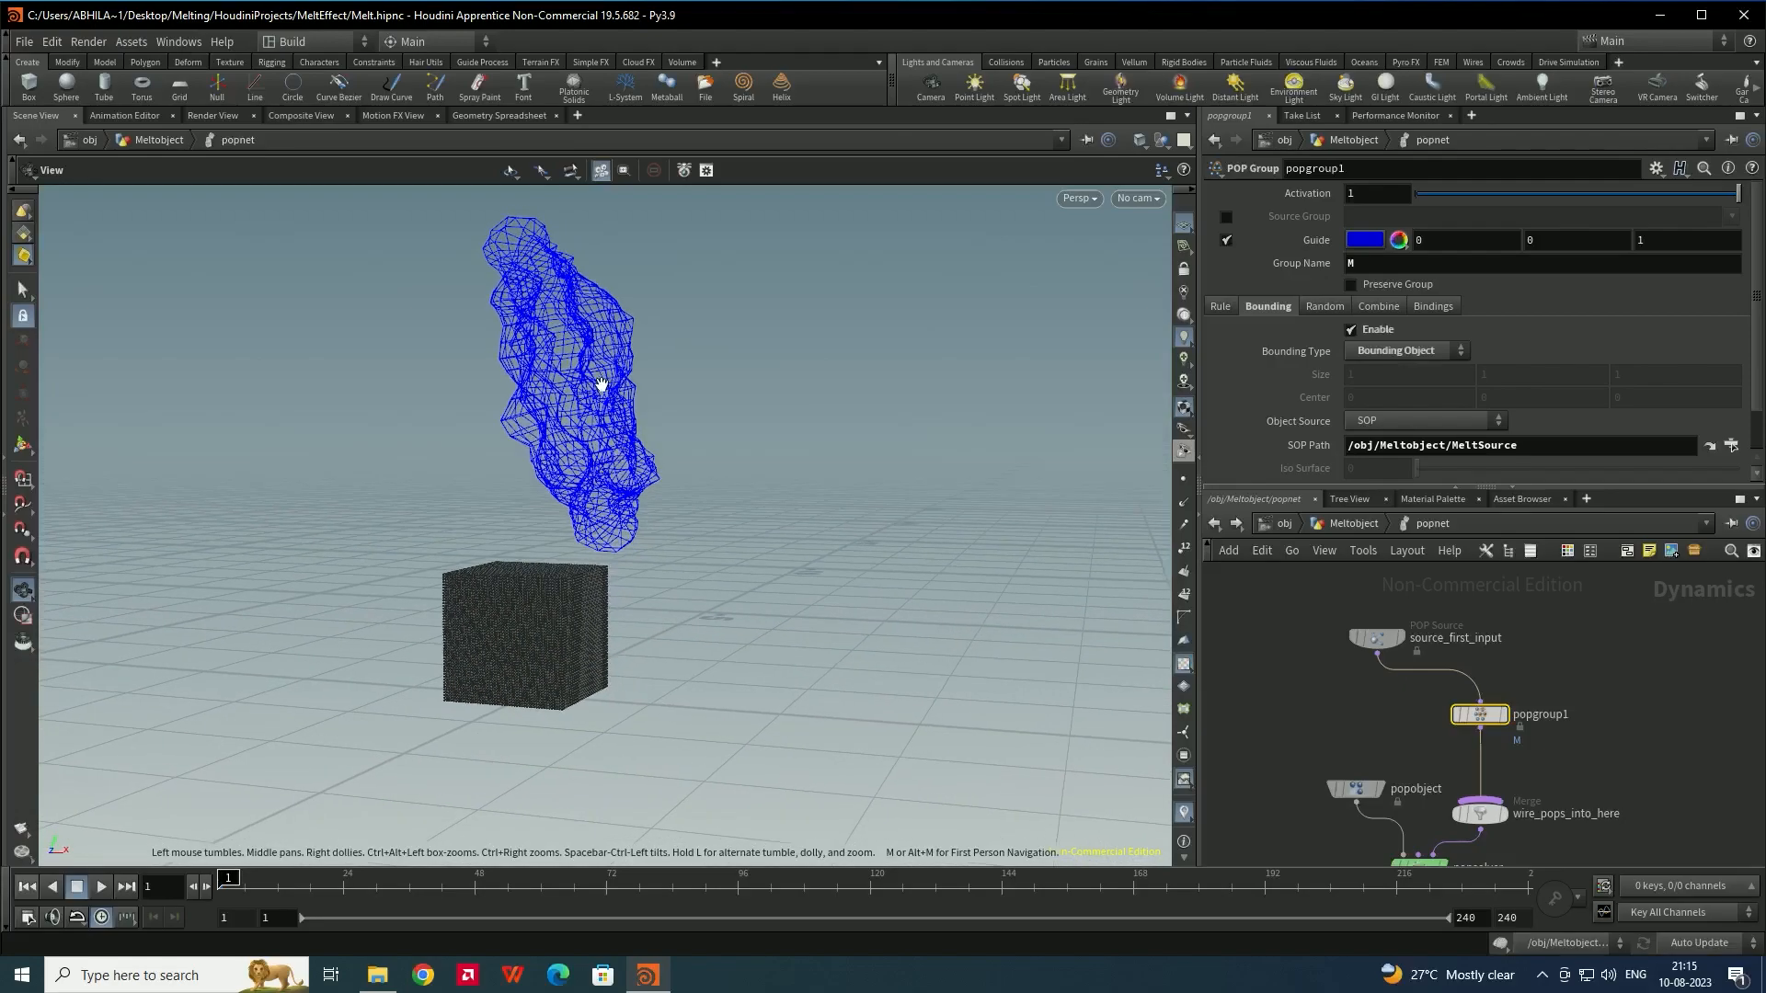
{"action": "left_click_drag", "start_coordinate": [601, 385], "coordinate": [616, 388]}
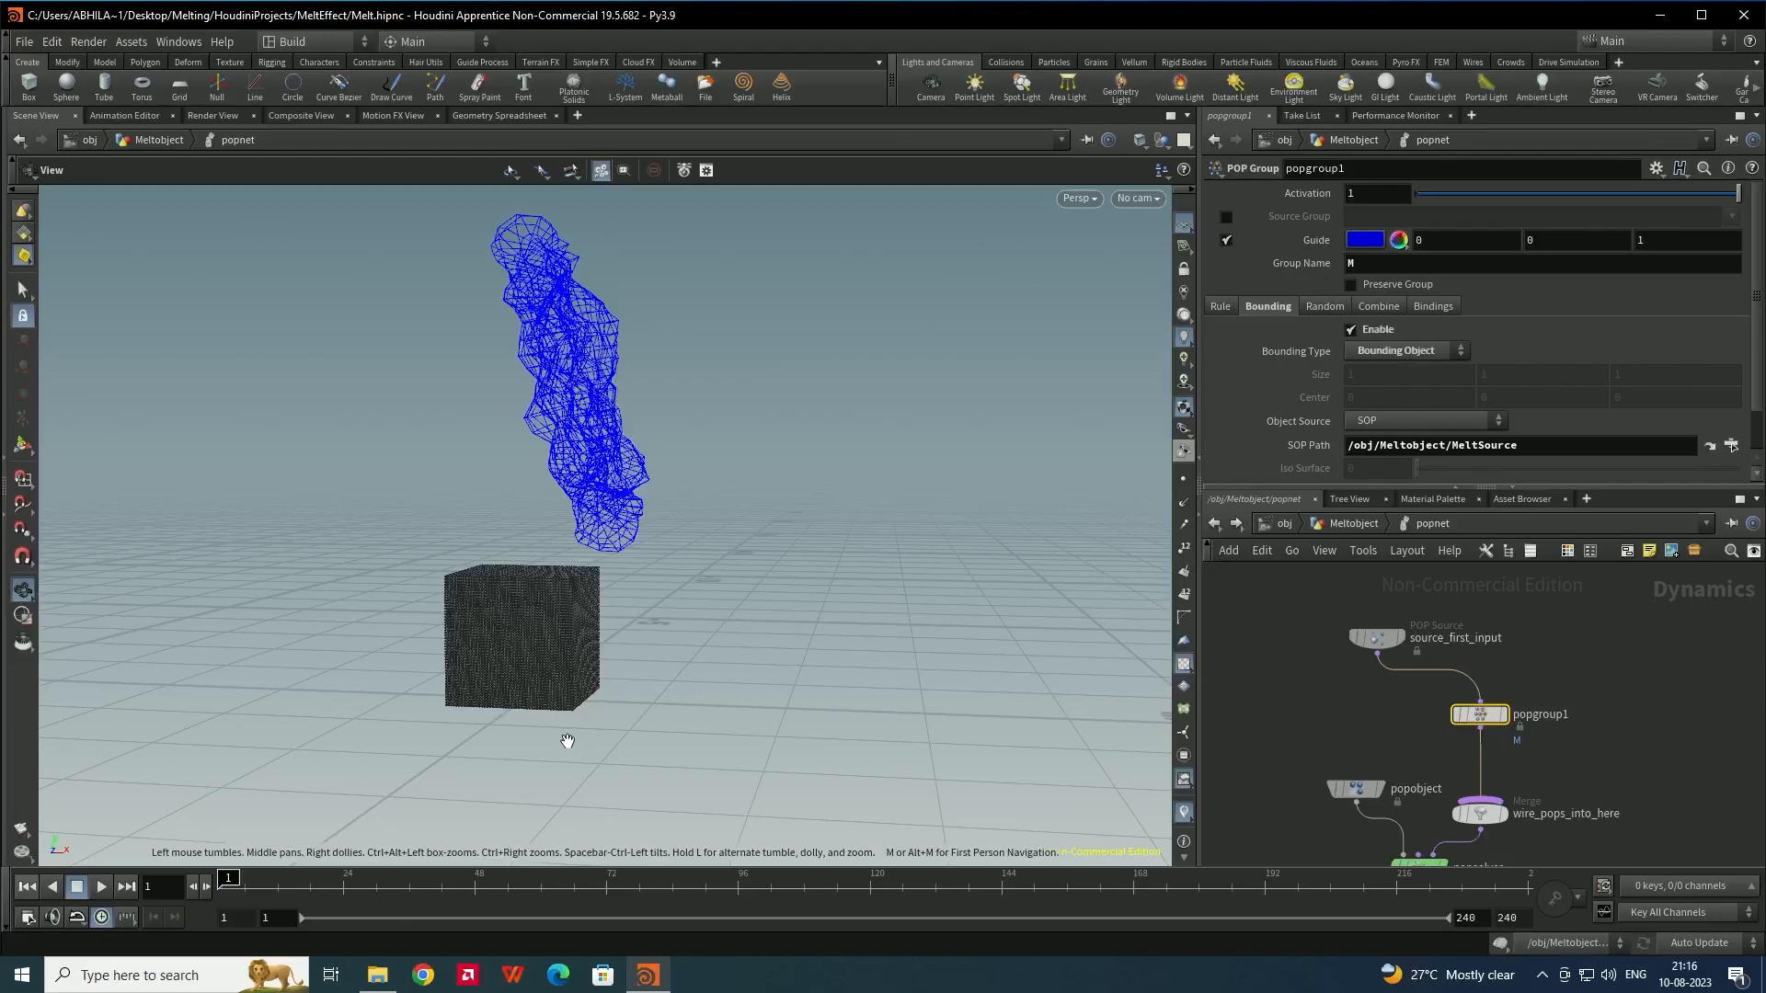
{"action": "left_click", "coordinate": [103, 887]}
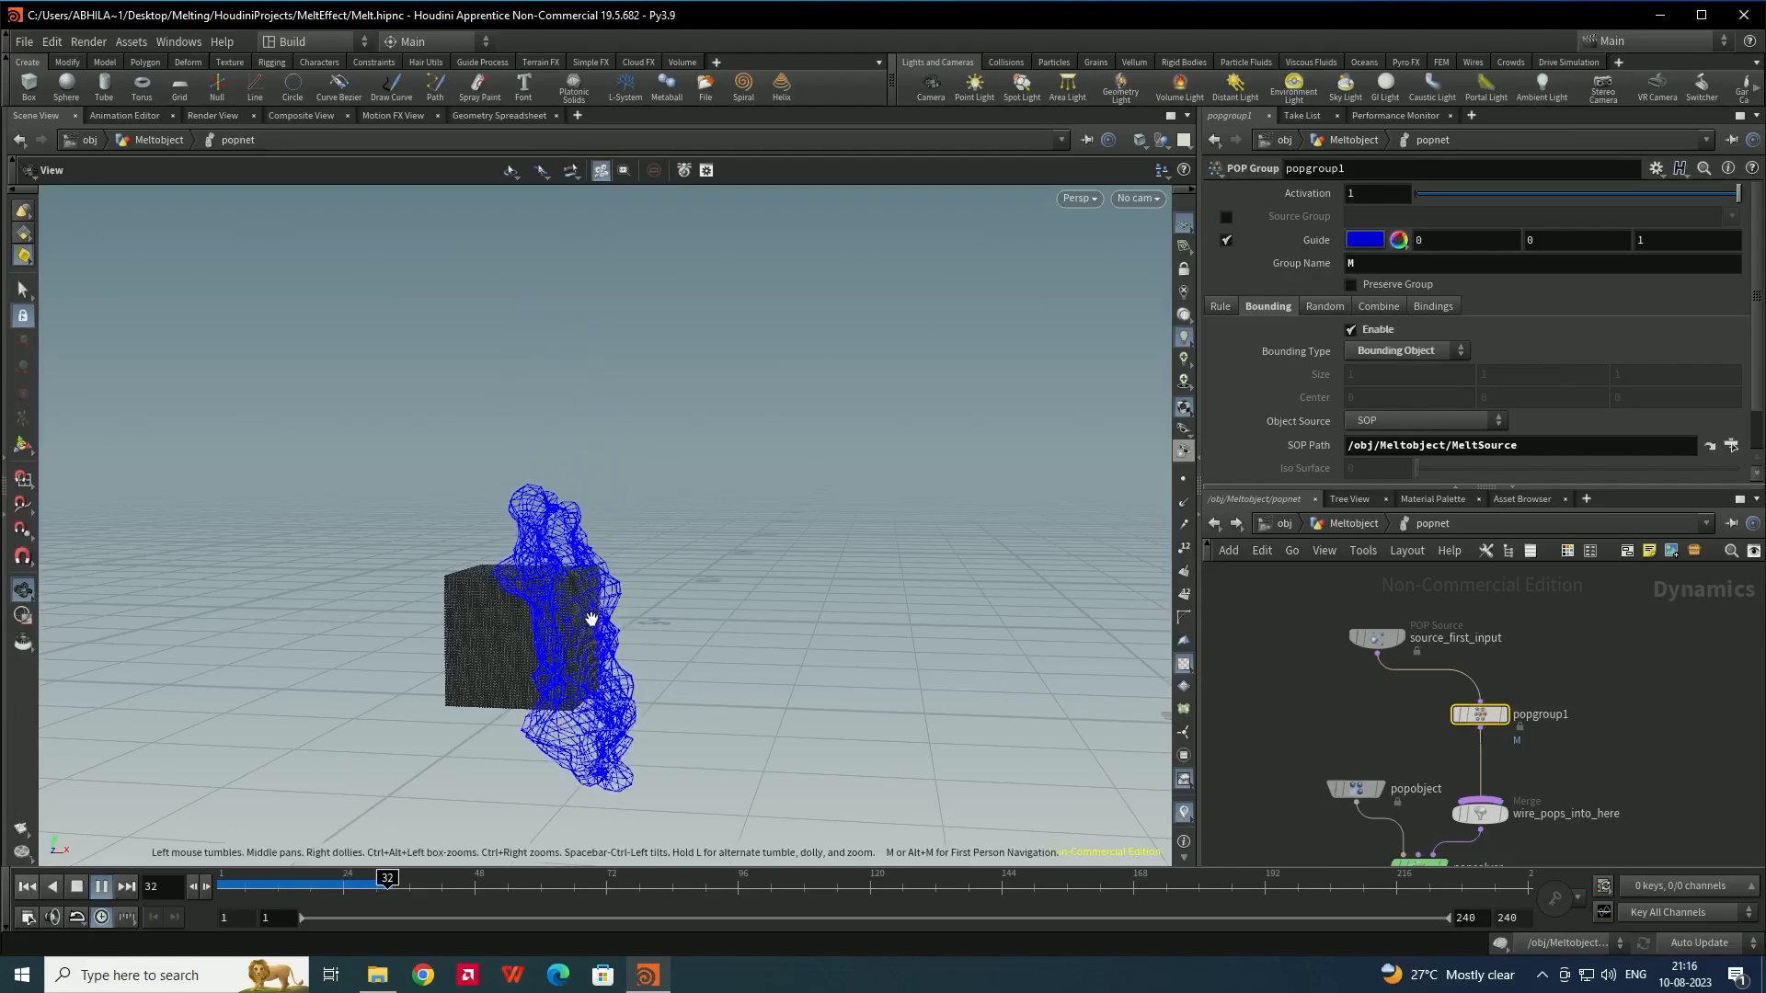
{"action": "left_click", "coordinate": [82, 885]}
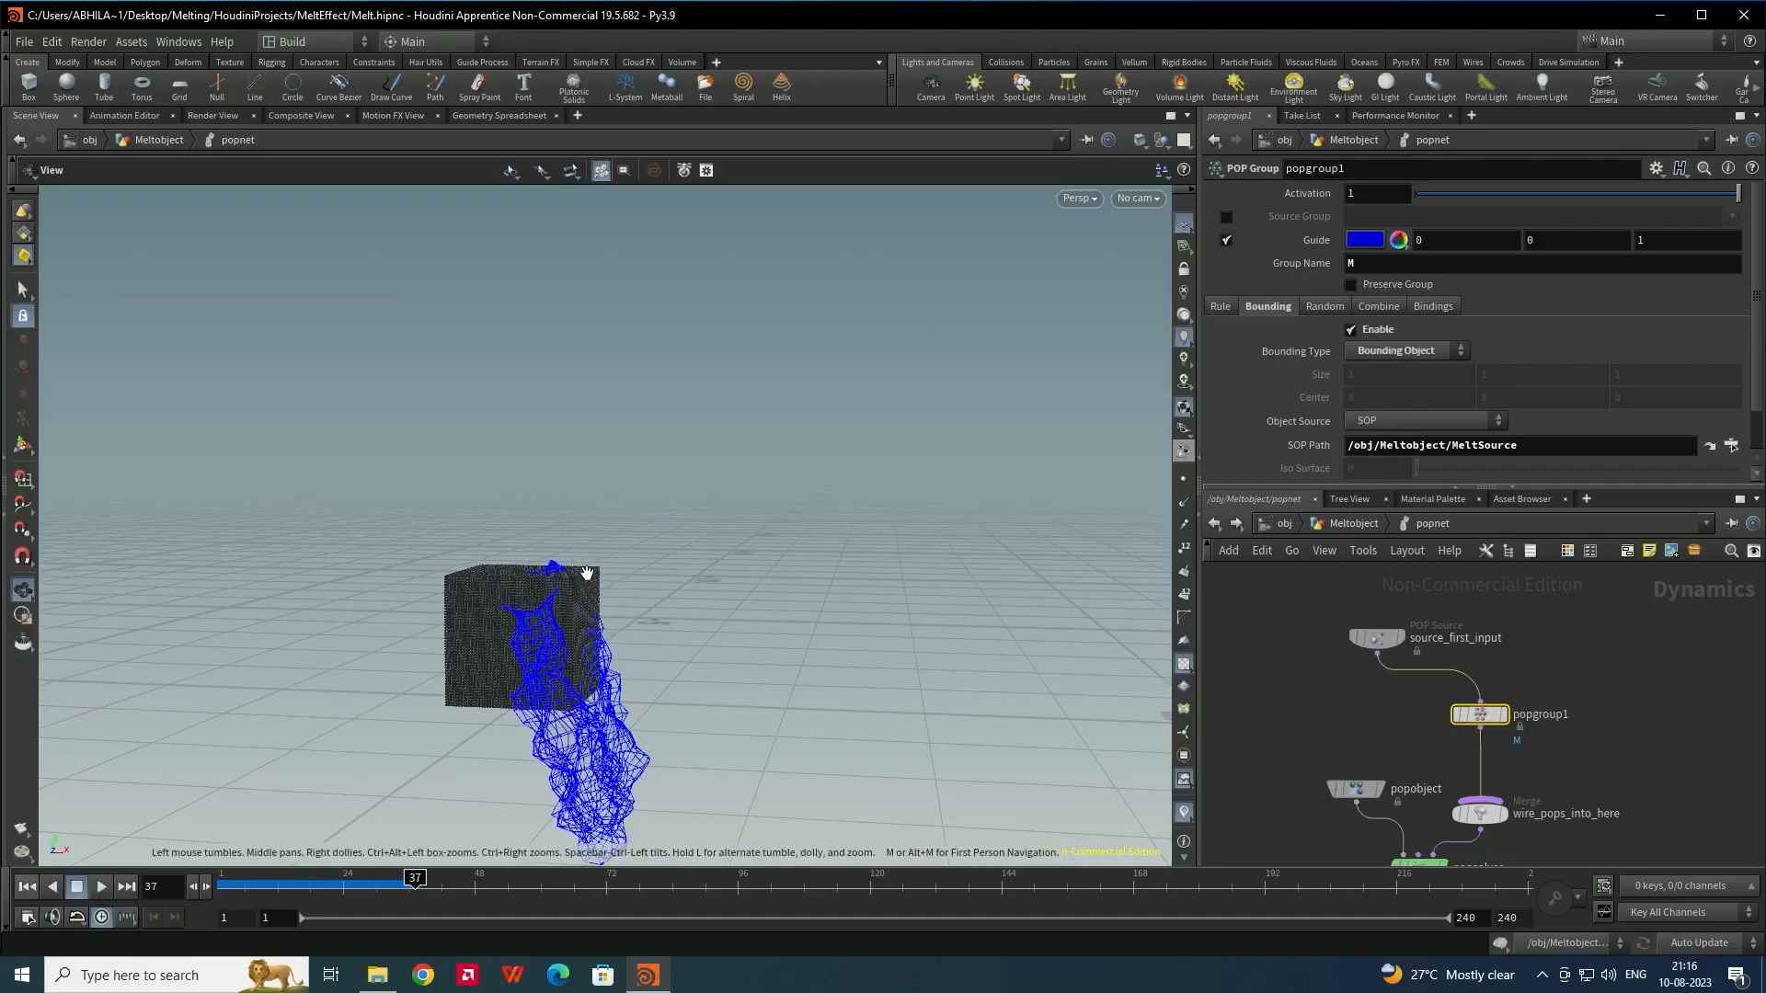
{"action": "left_click_drag", "start_coordinate": [587, 607], "coordinate": [573, 605]}
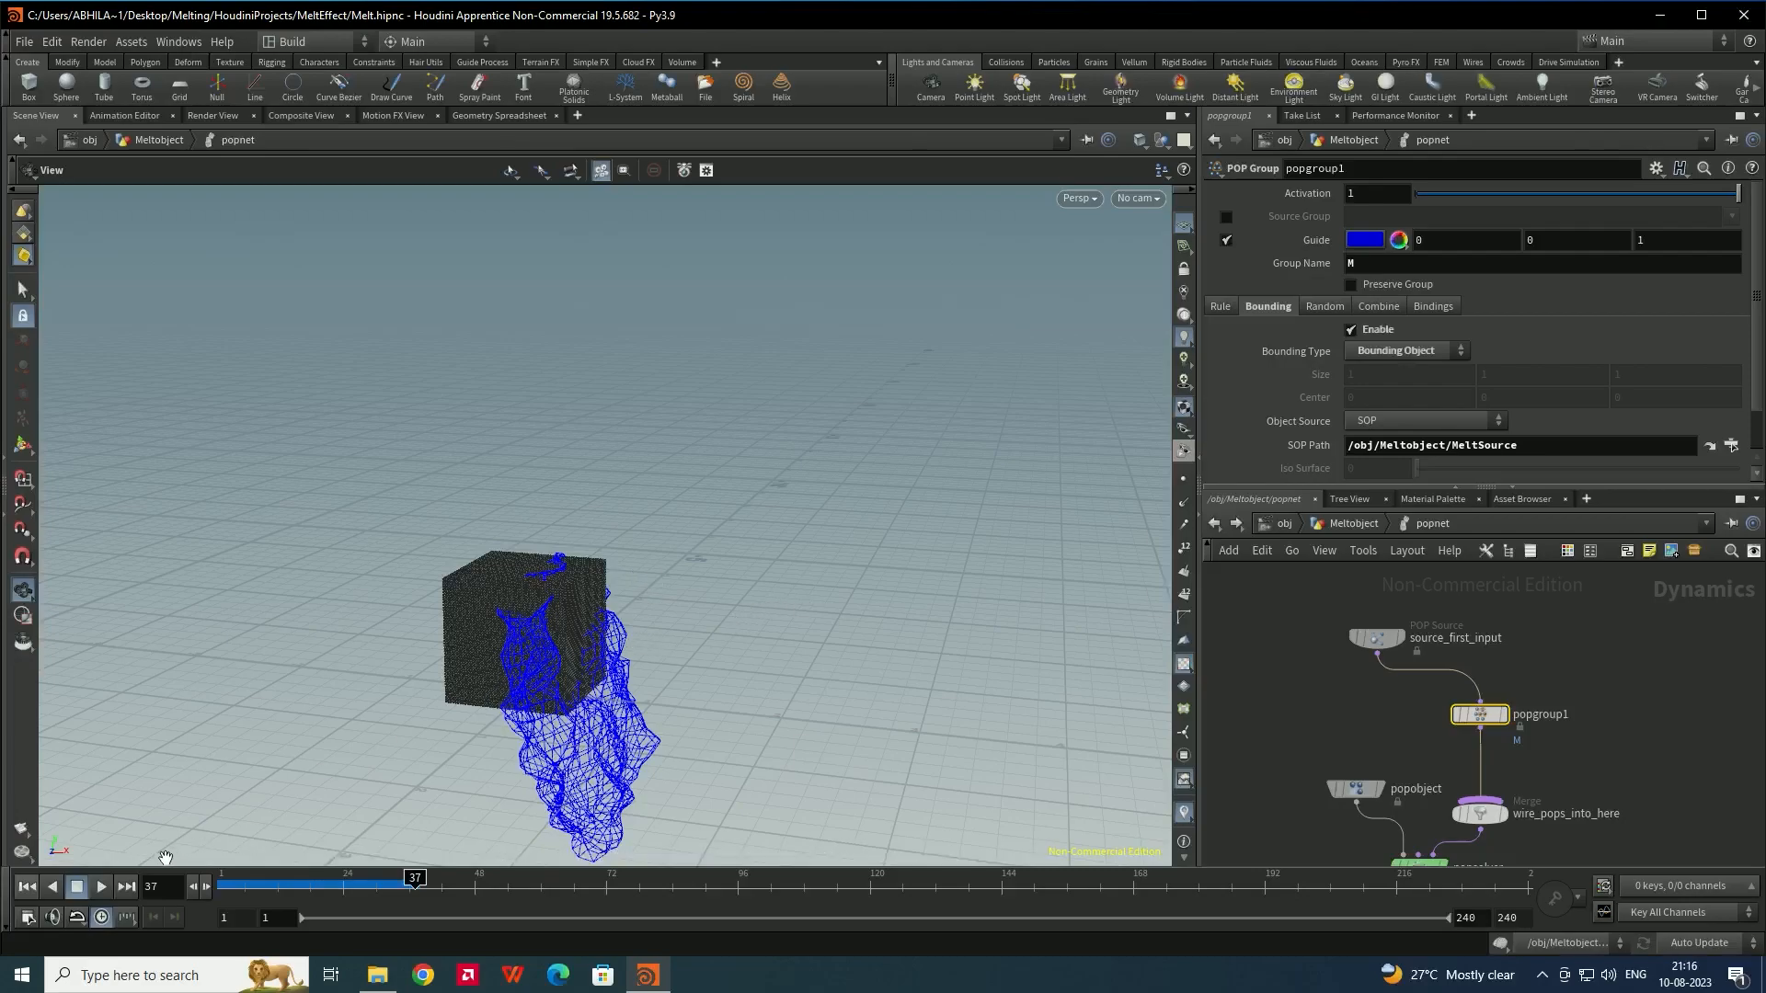
{"action": "left_click", "coordinate": [28, 887]}
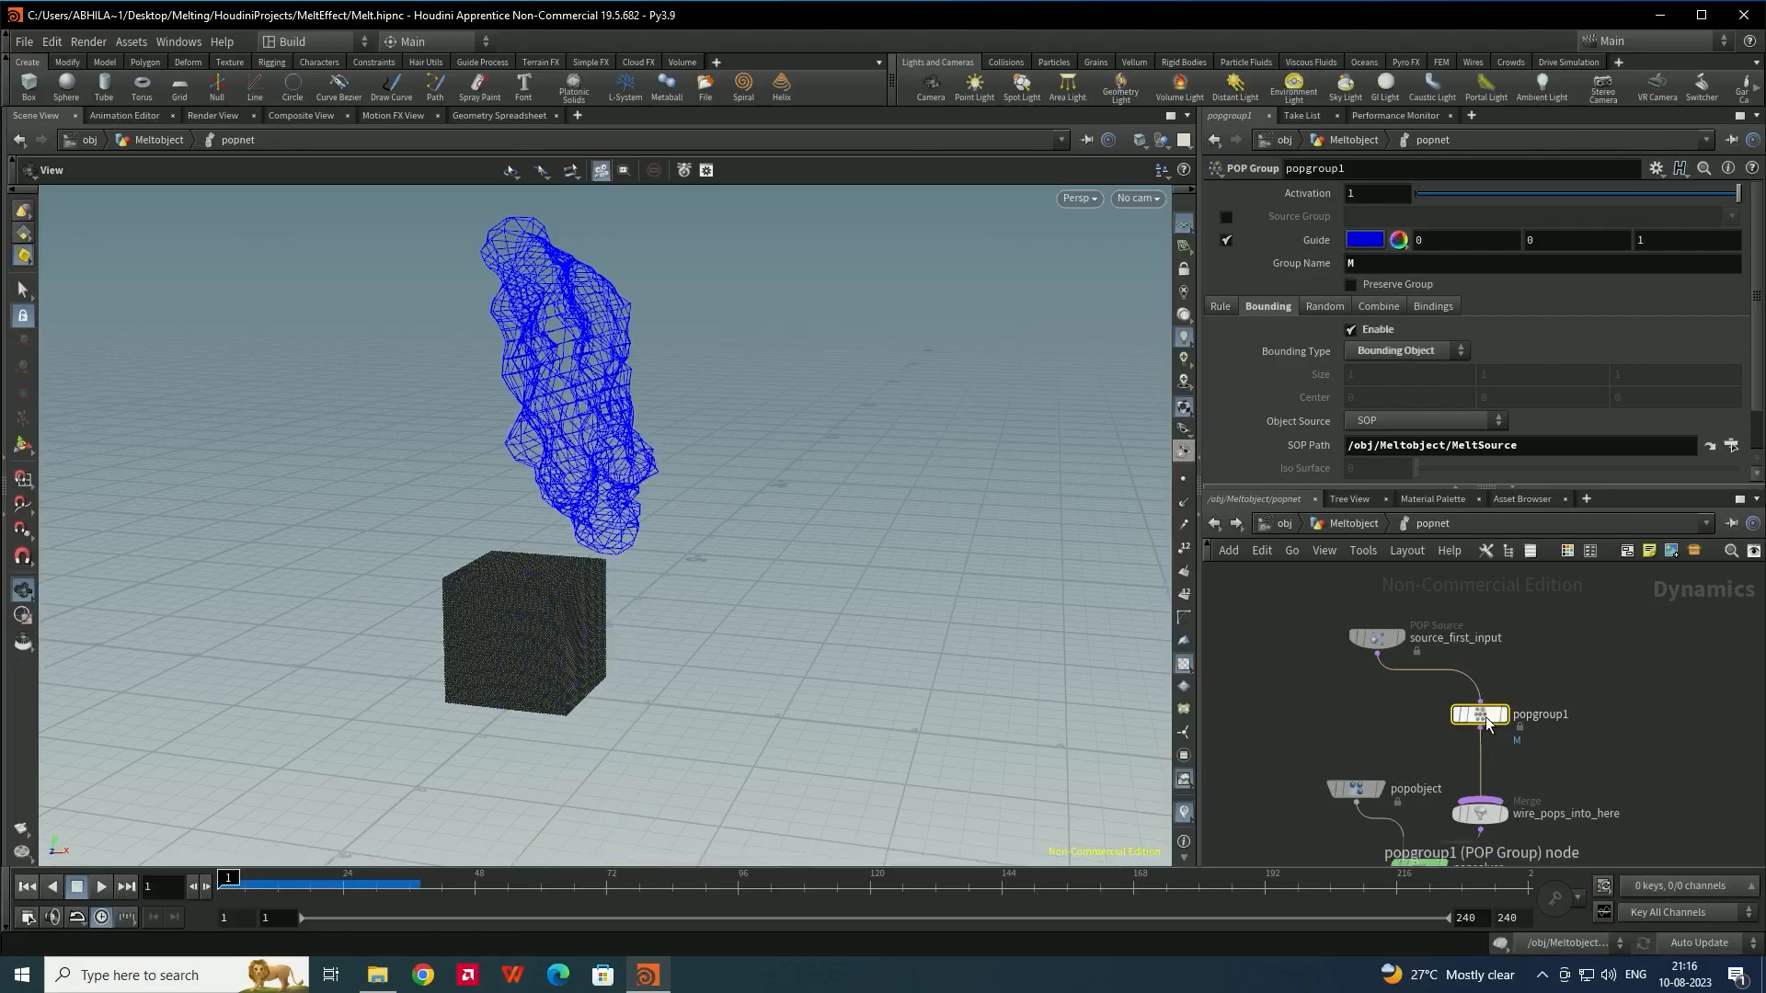
Insert a POP Wrangle node between the POP Group and the wire_pops_into_here merge
{"action": "key", "text": "l"}
{"action": "key", "text": "Tab"}
{"action": "type", "text": "pop"}
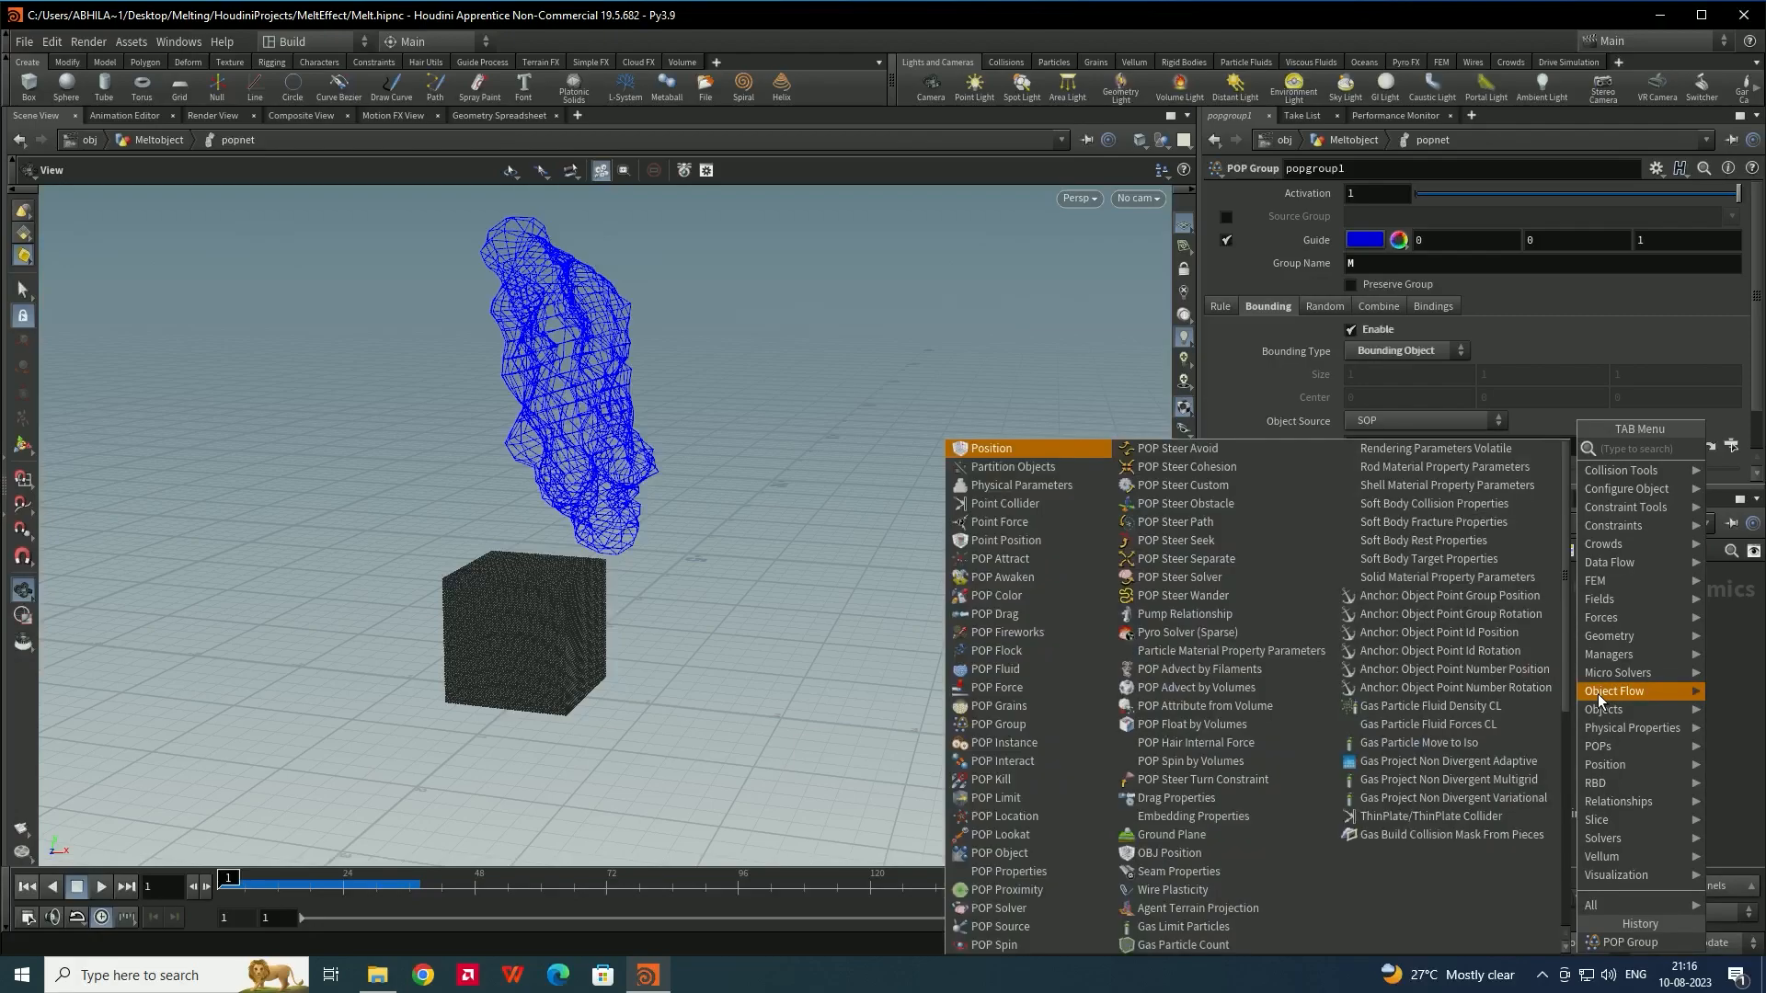
{"action": "type", "text": "wr"}
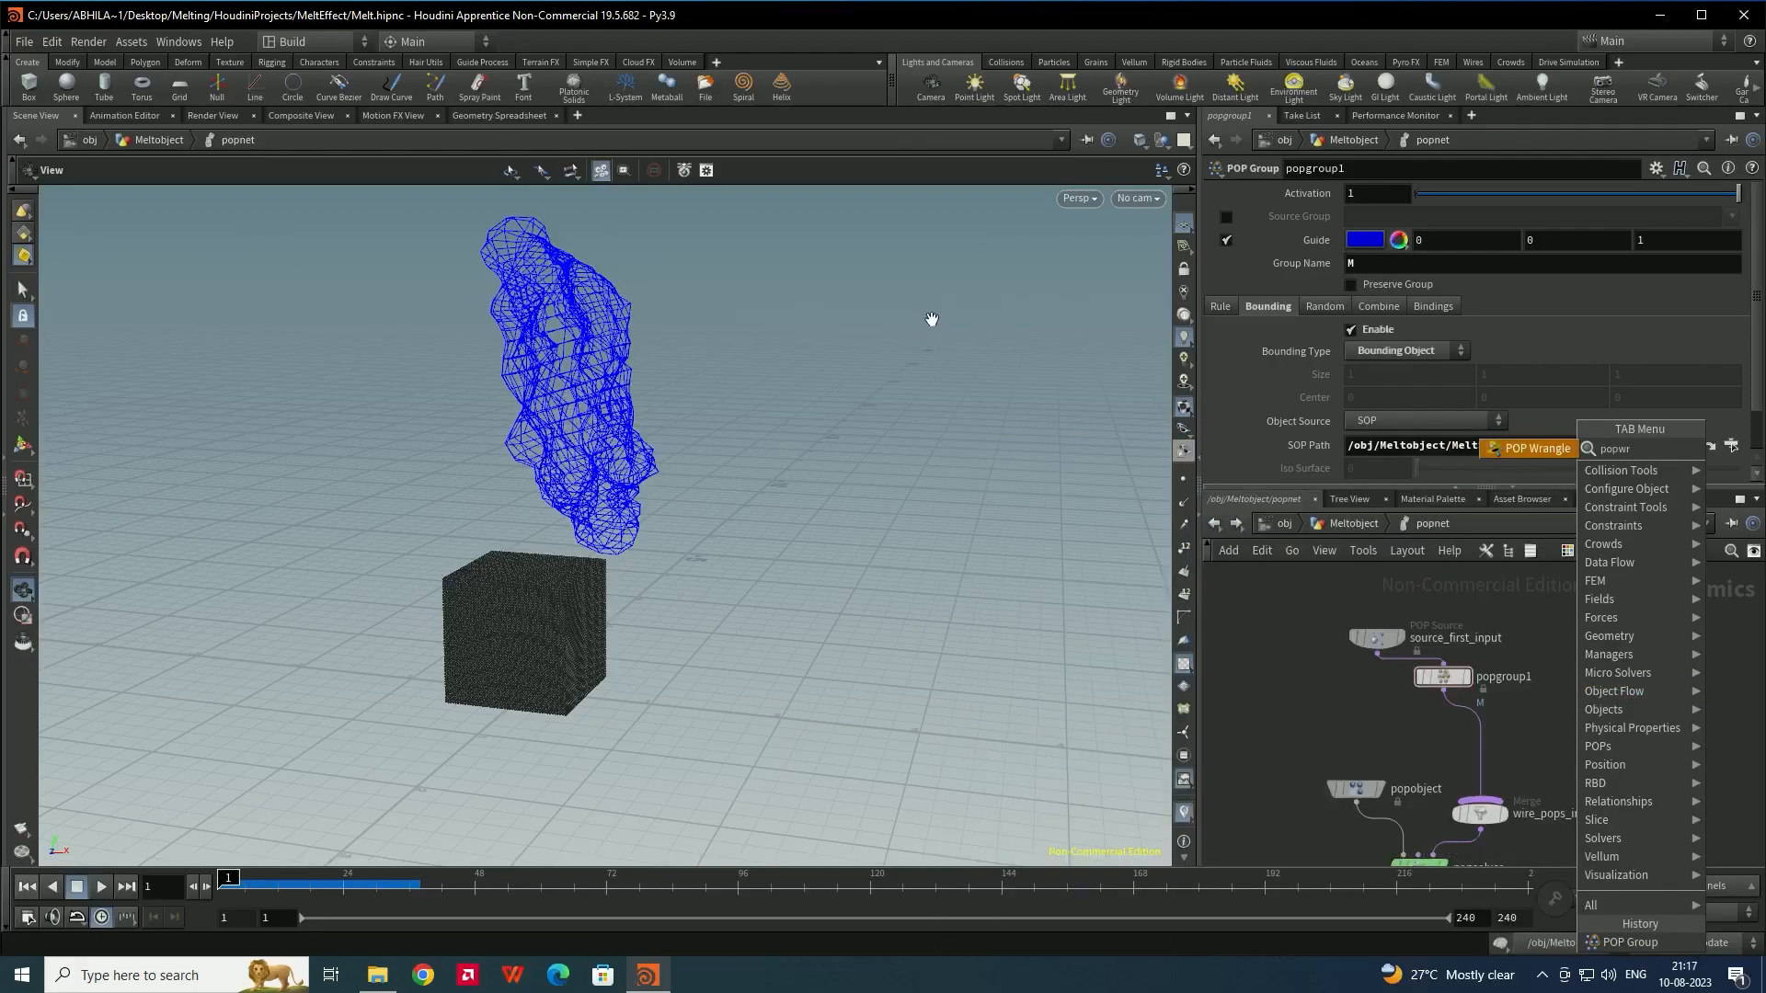
{"action": "key", "text": "Return"}
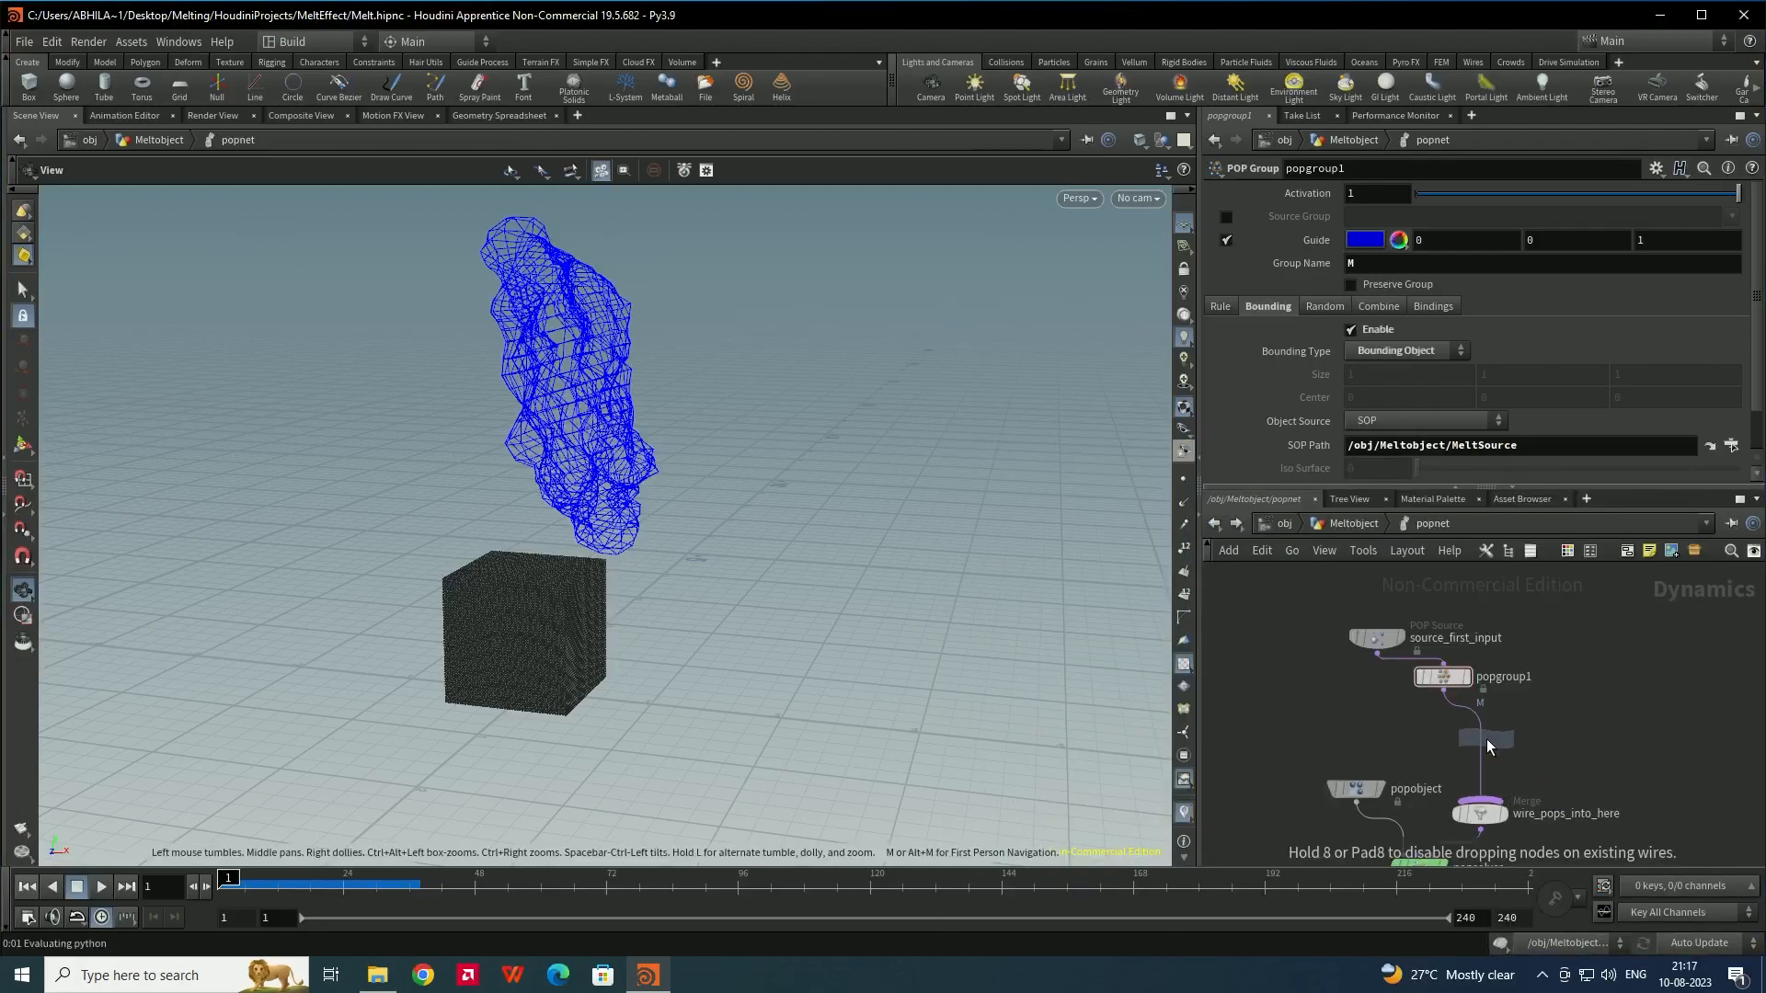
{"action": "left_click", "coordinate": [1486, 737]}
{"action": "left_click_drag", "start_coordinate": [1499, 742], "coordinate": [1483, 741]}
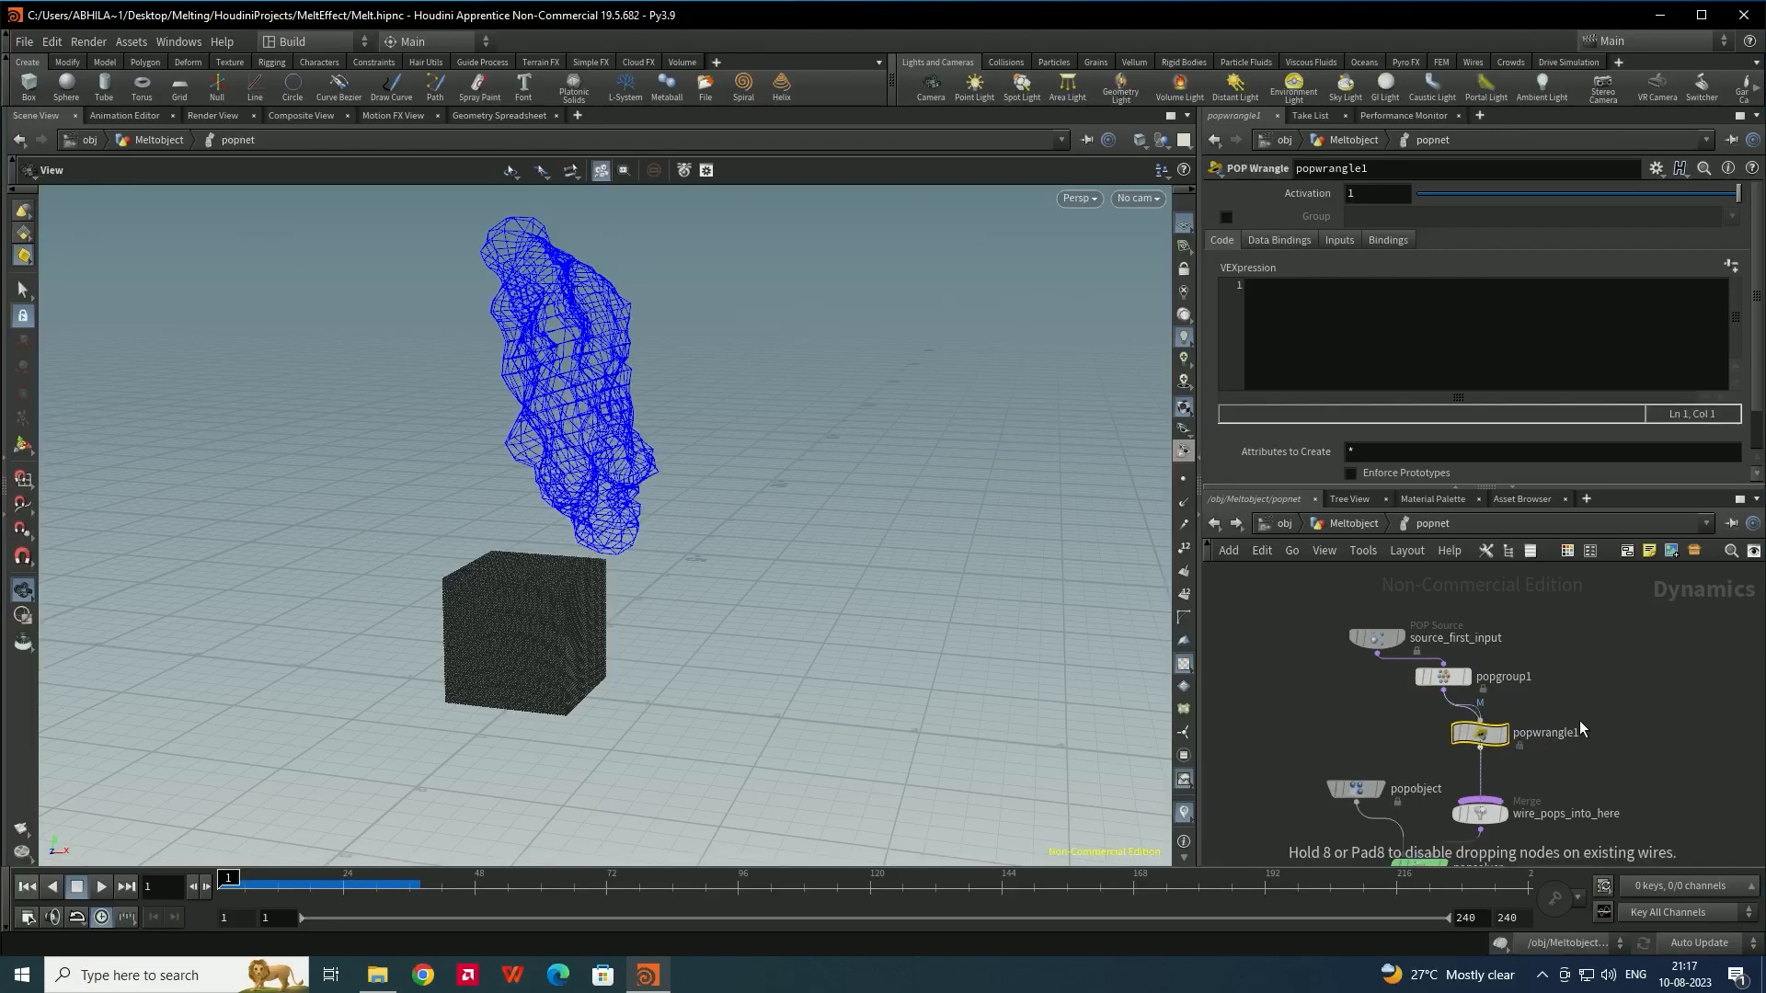
Restrict the POP Wrangle to group M with the VEXpression "i@state = 1;" and test-play the simulation from frame 1
{"action": "left_click", "coordinate": [1226, 218]}
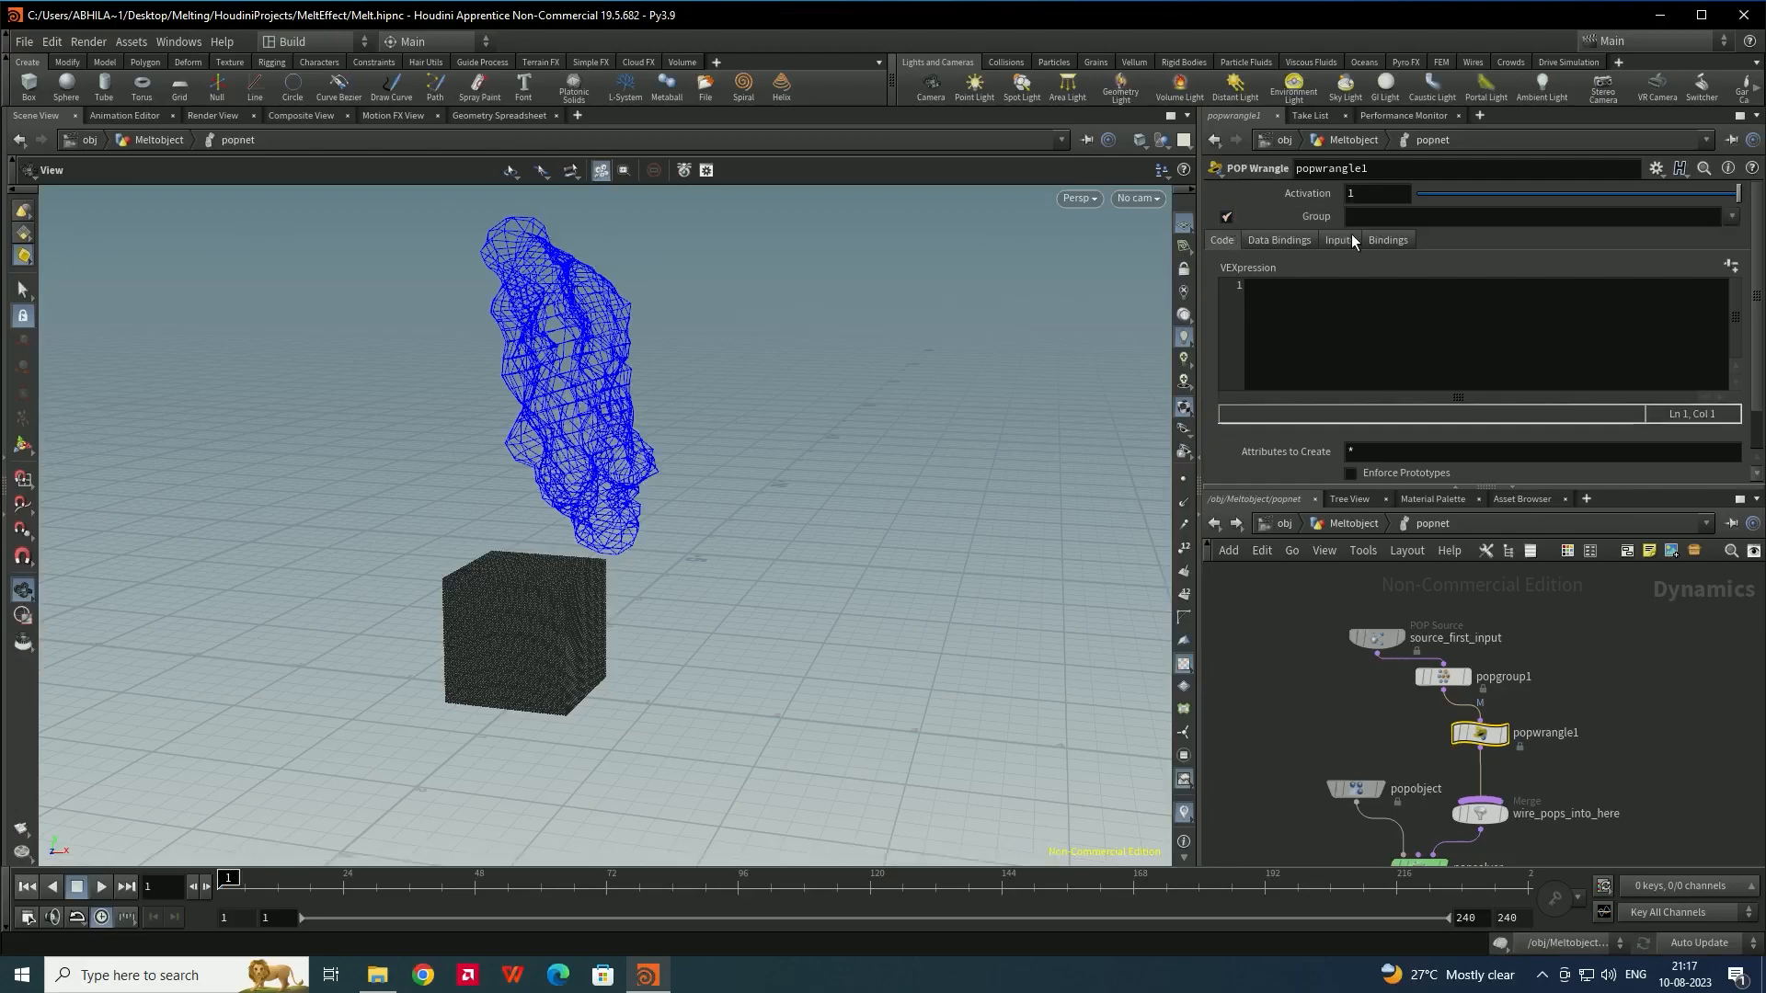
{"action": "left_click", "coordinate": [1726, 228]}
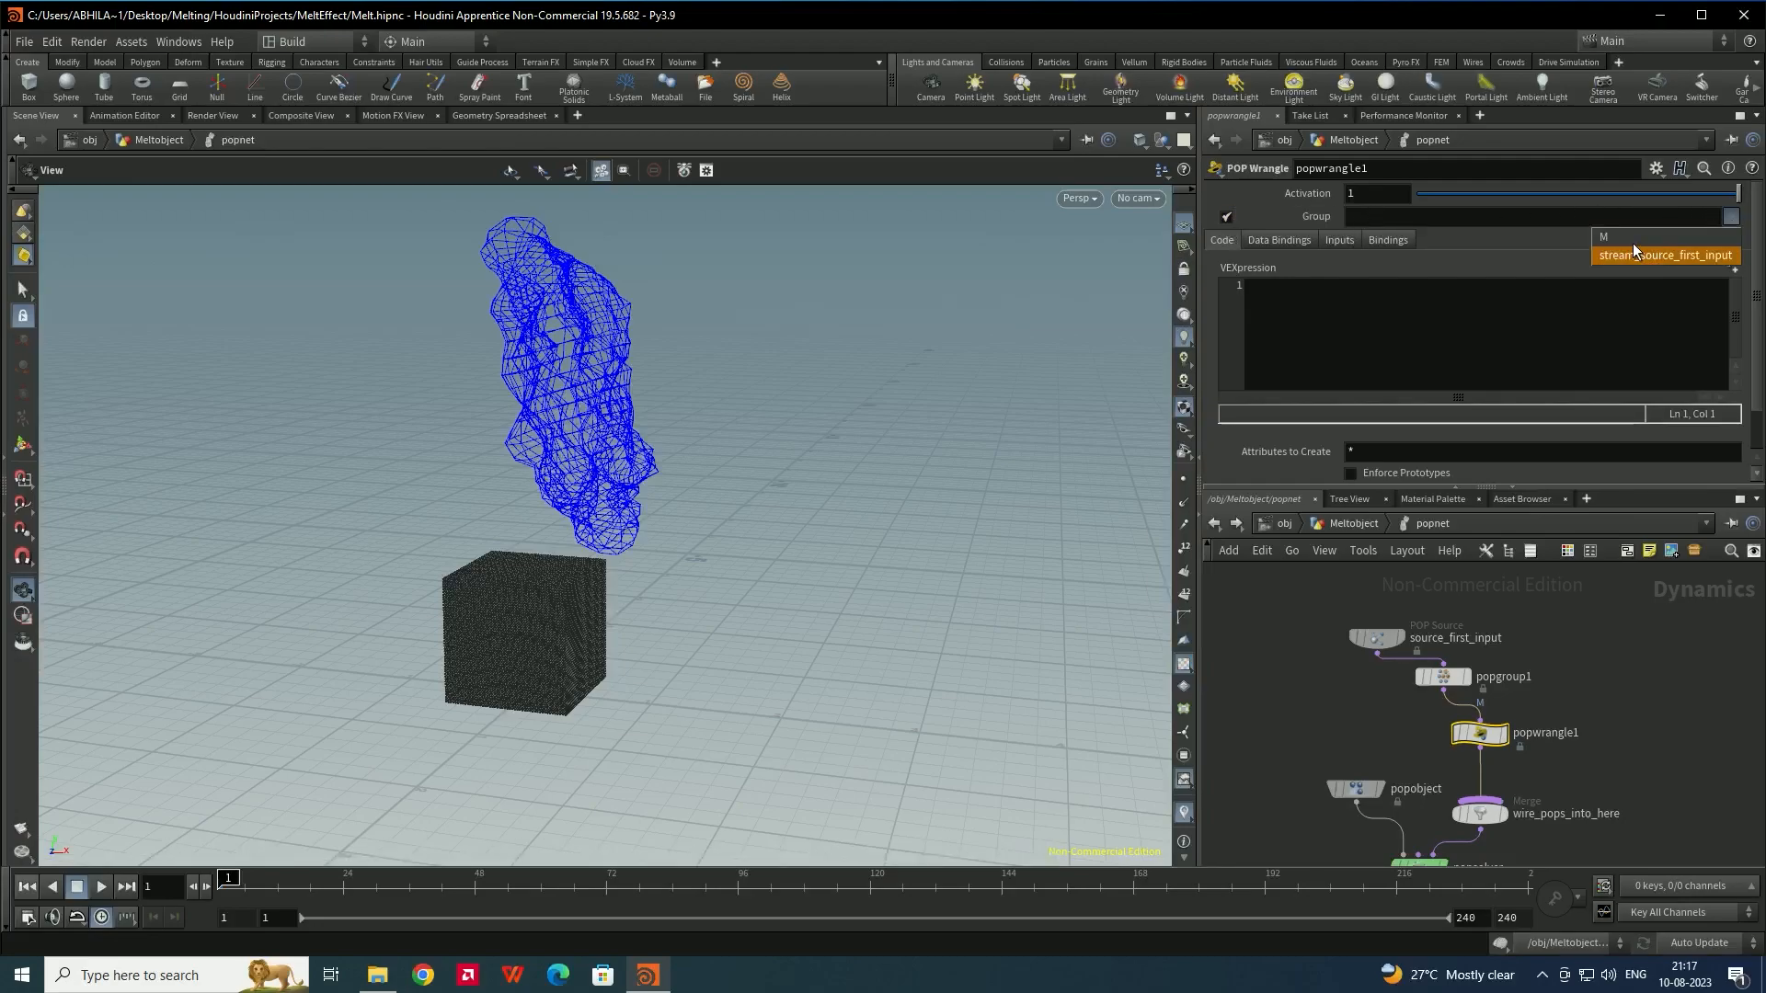
{"action": "left_click", "coordinate": [1428, 330]}
{"action": "type", "text": "i@stat"}
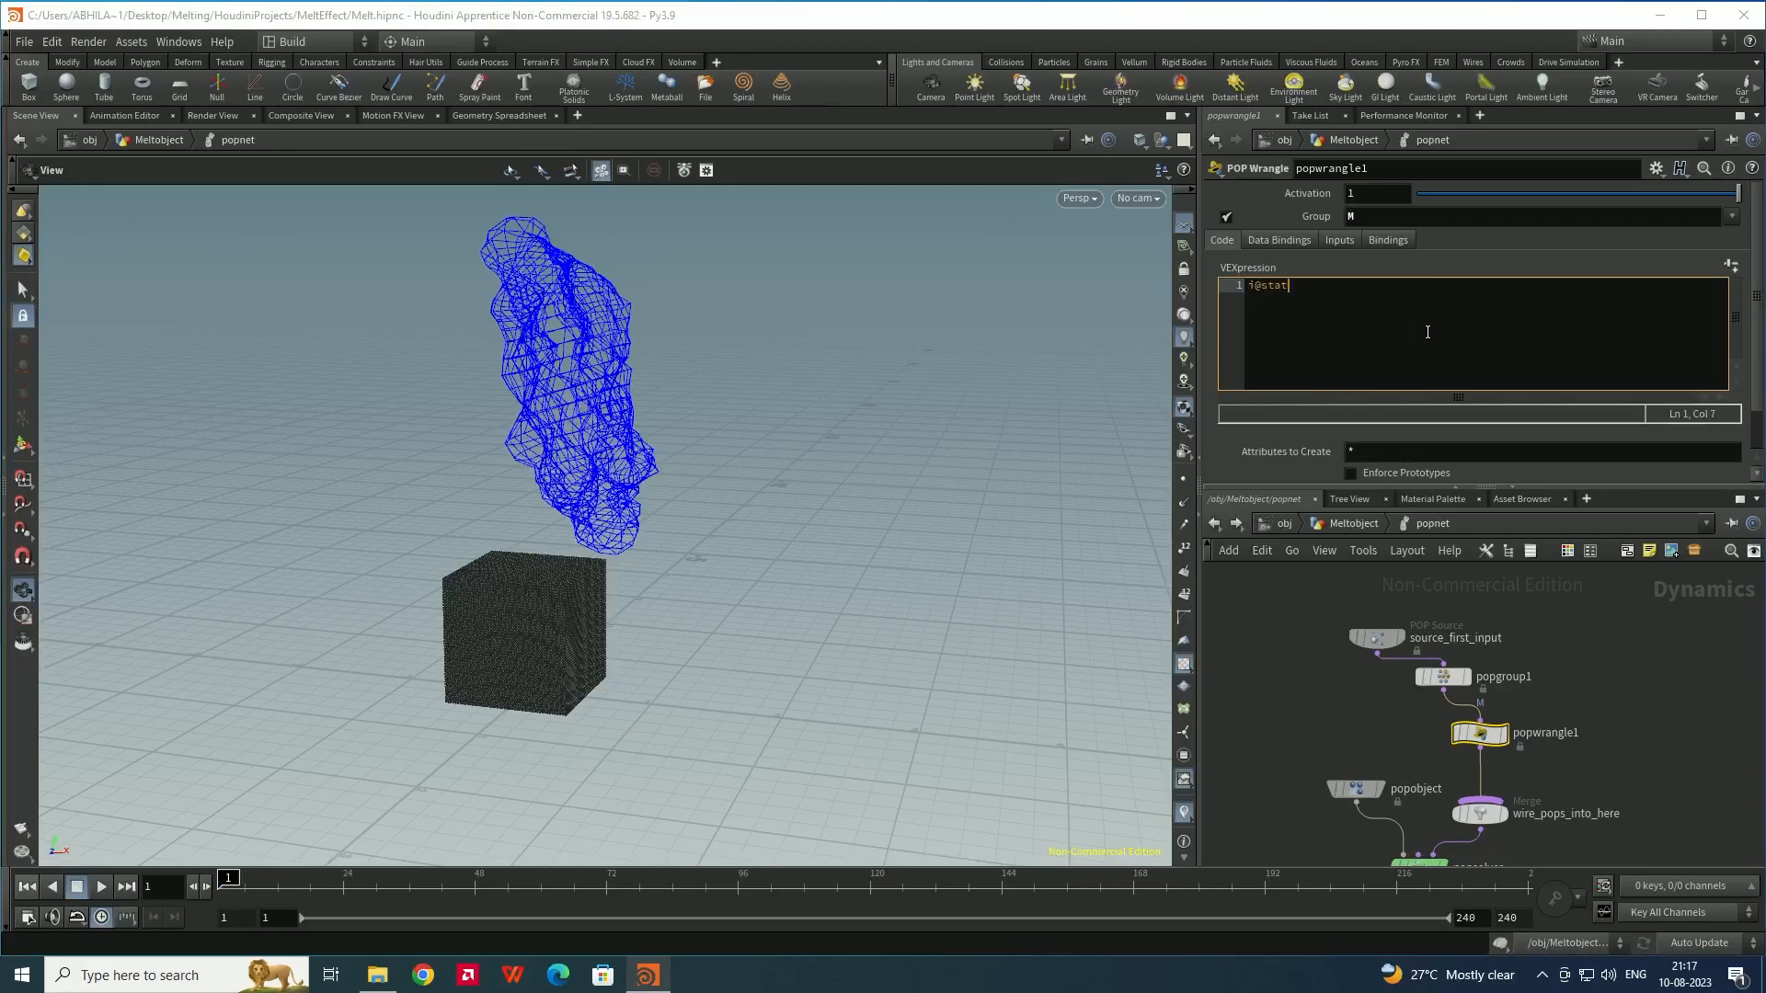
{"action": "type", "text": "e = 1;"}
{"action": "left_click", "coordinate": [101, 886]}
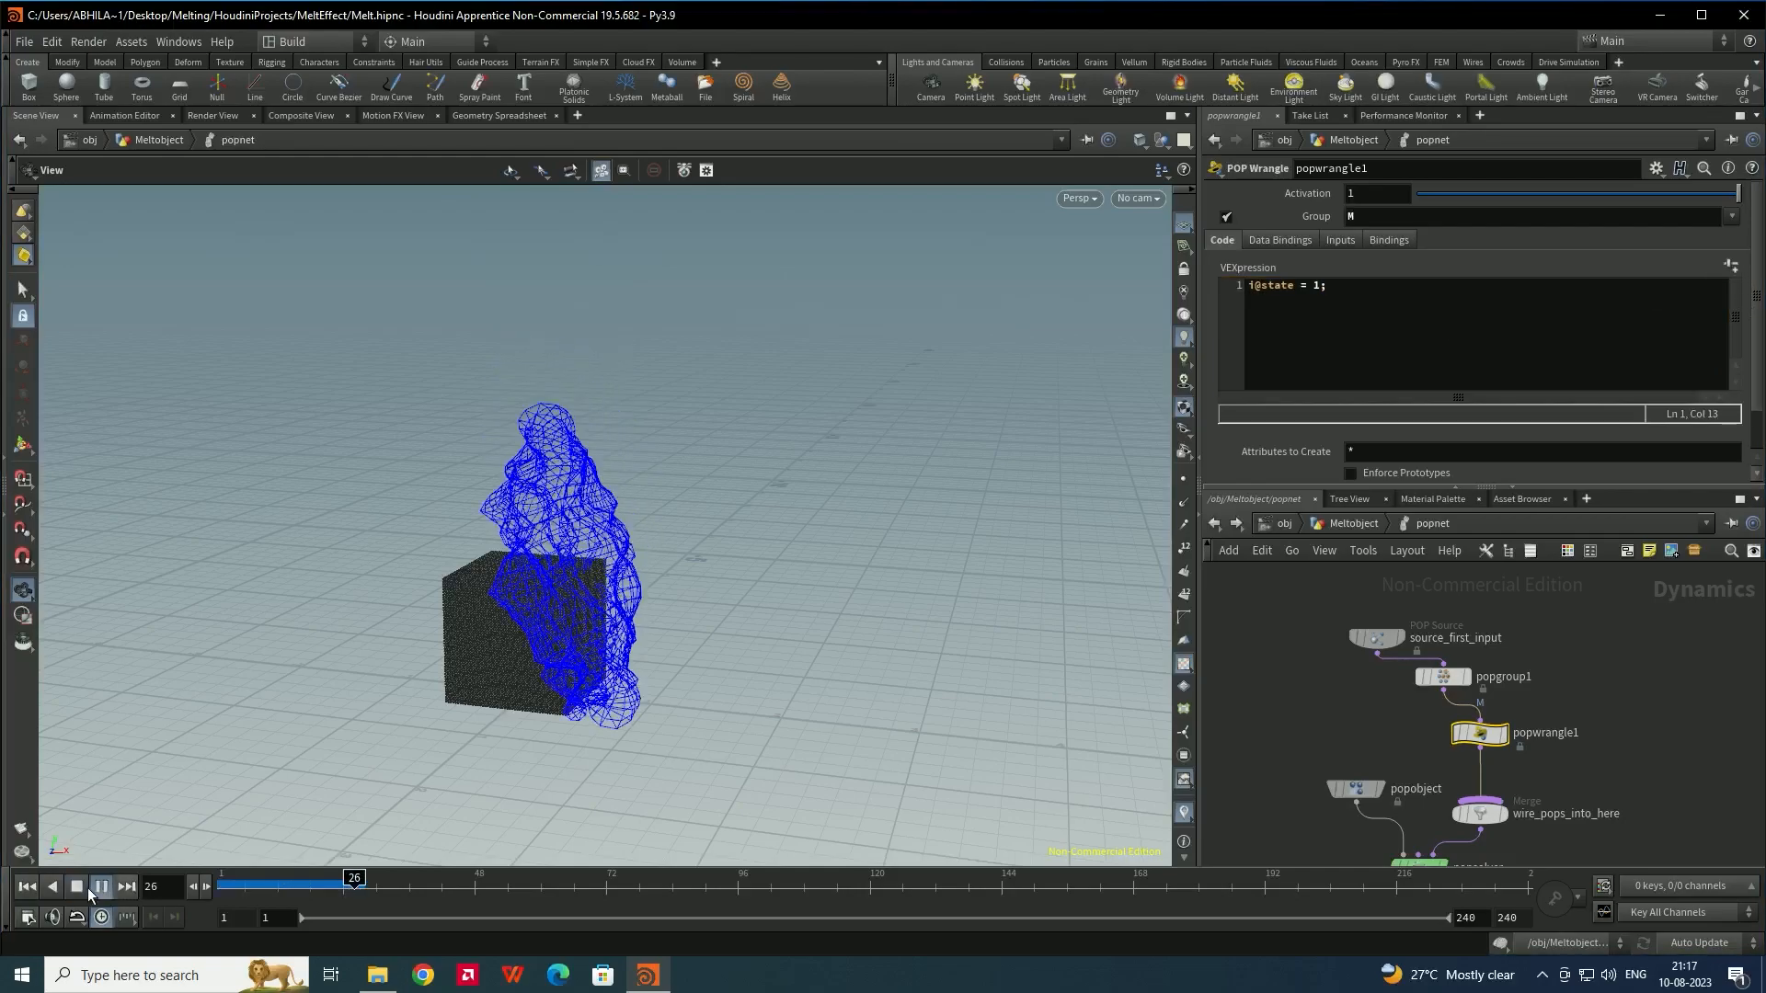
{"action": "left_click", "coordinate": [39, 885]}
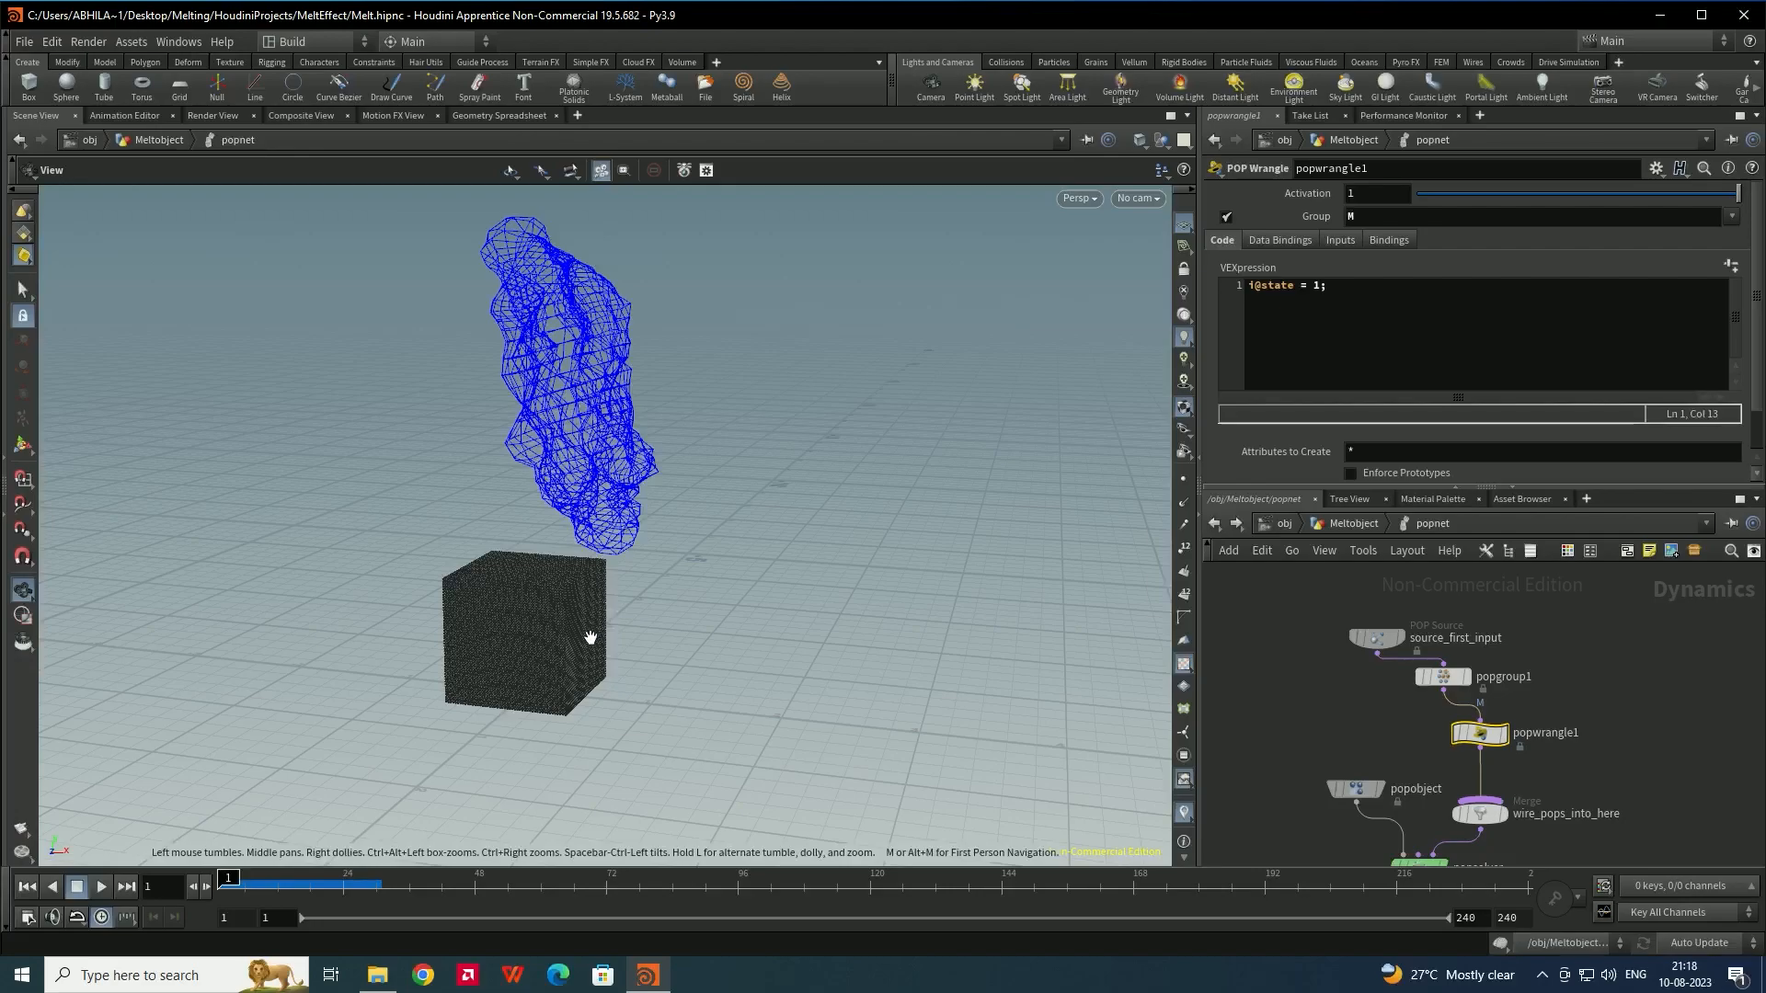
Add a POP Stream node and connect its output to the wire_pops_into_here merge
{"action": "left_click", "coordinate": [1685, 633]}
{"action": "key", "text": "Tab"}
{"action": "type", "text": "popstre"}
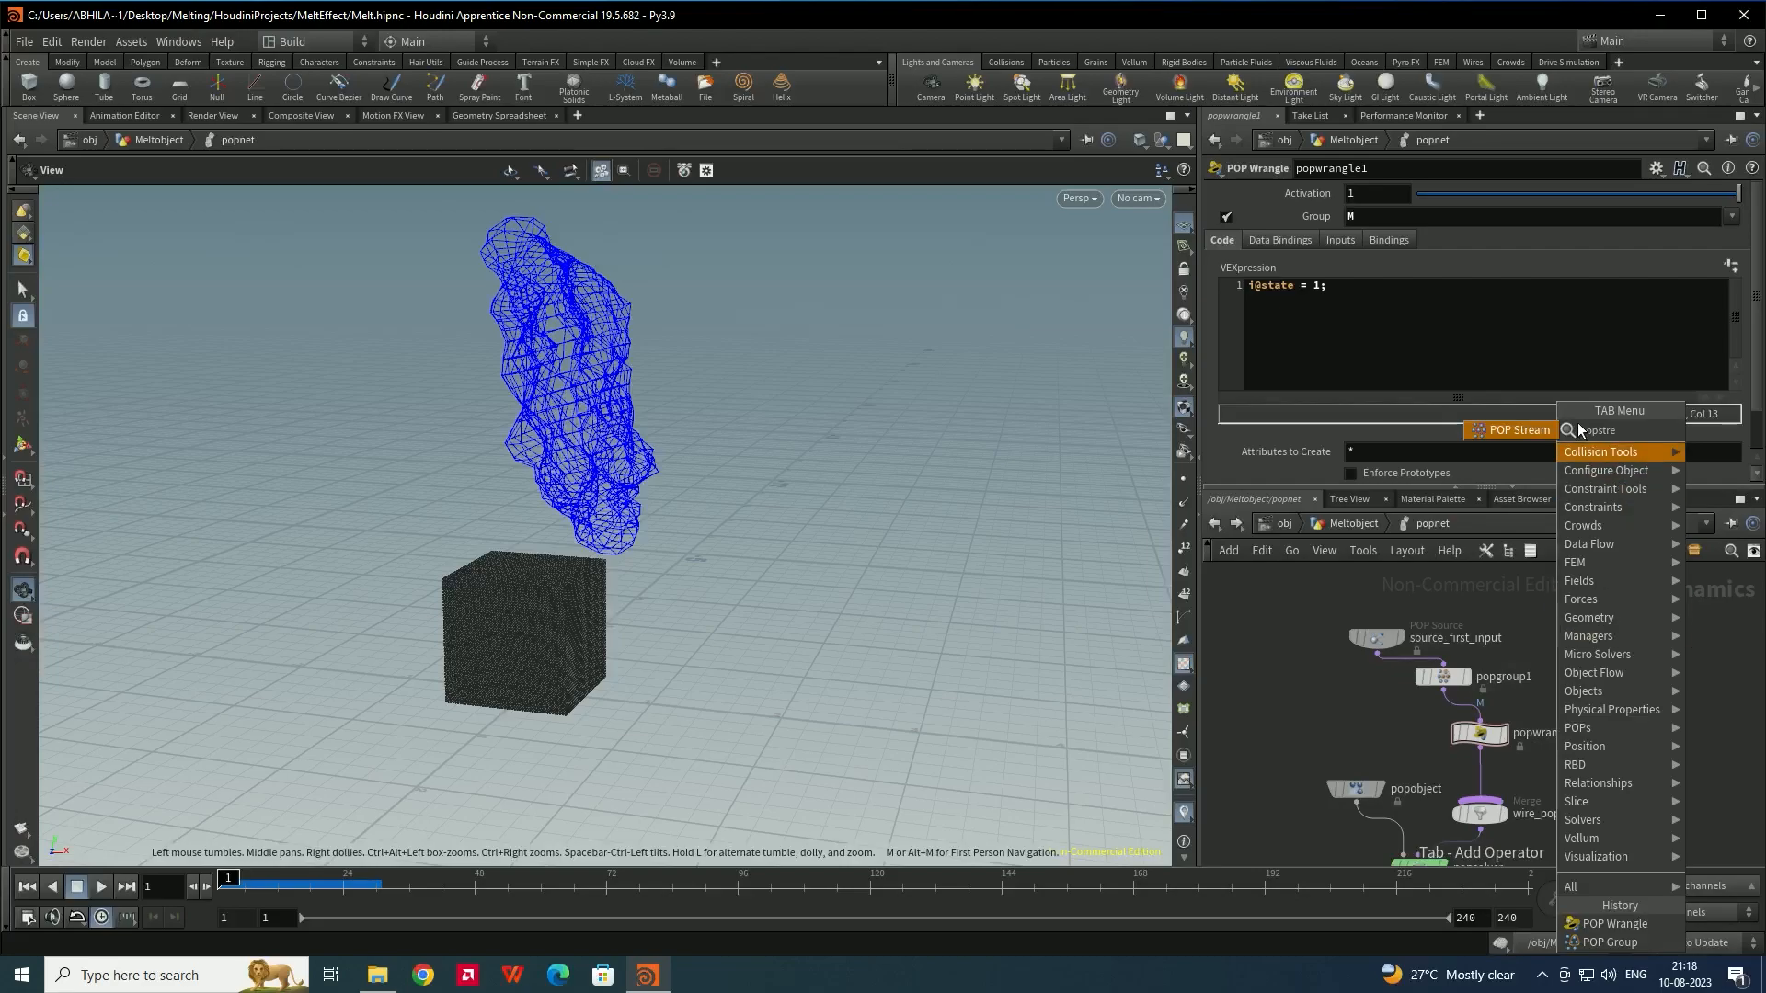
{"action": "left_click", "coordinate": [1519, 429]}
{"action": "left_click", "coordinate": [1605, 660]}
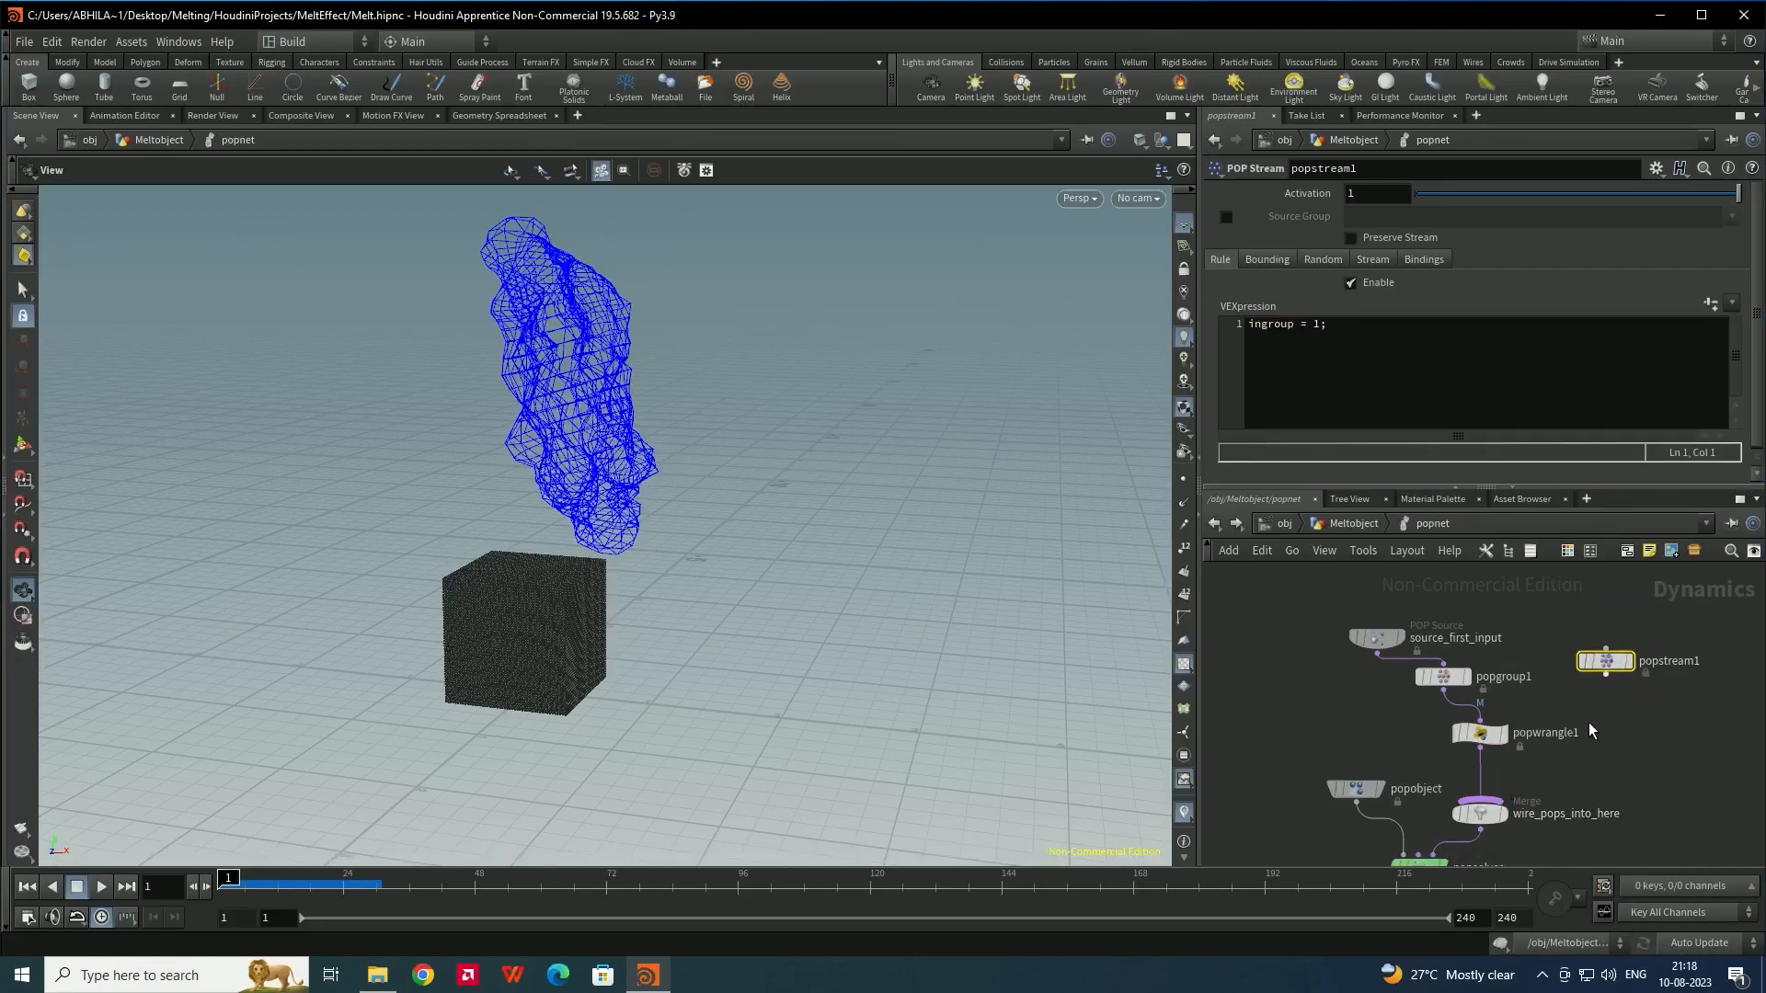
{"action": "left_click", "coordinate": [1604, 676]}
{"action": "left_click", "coordinate": [1480, 800]}
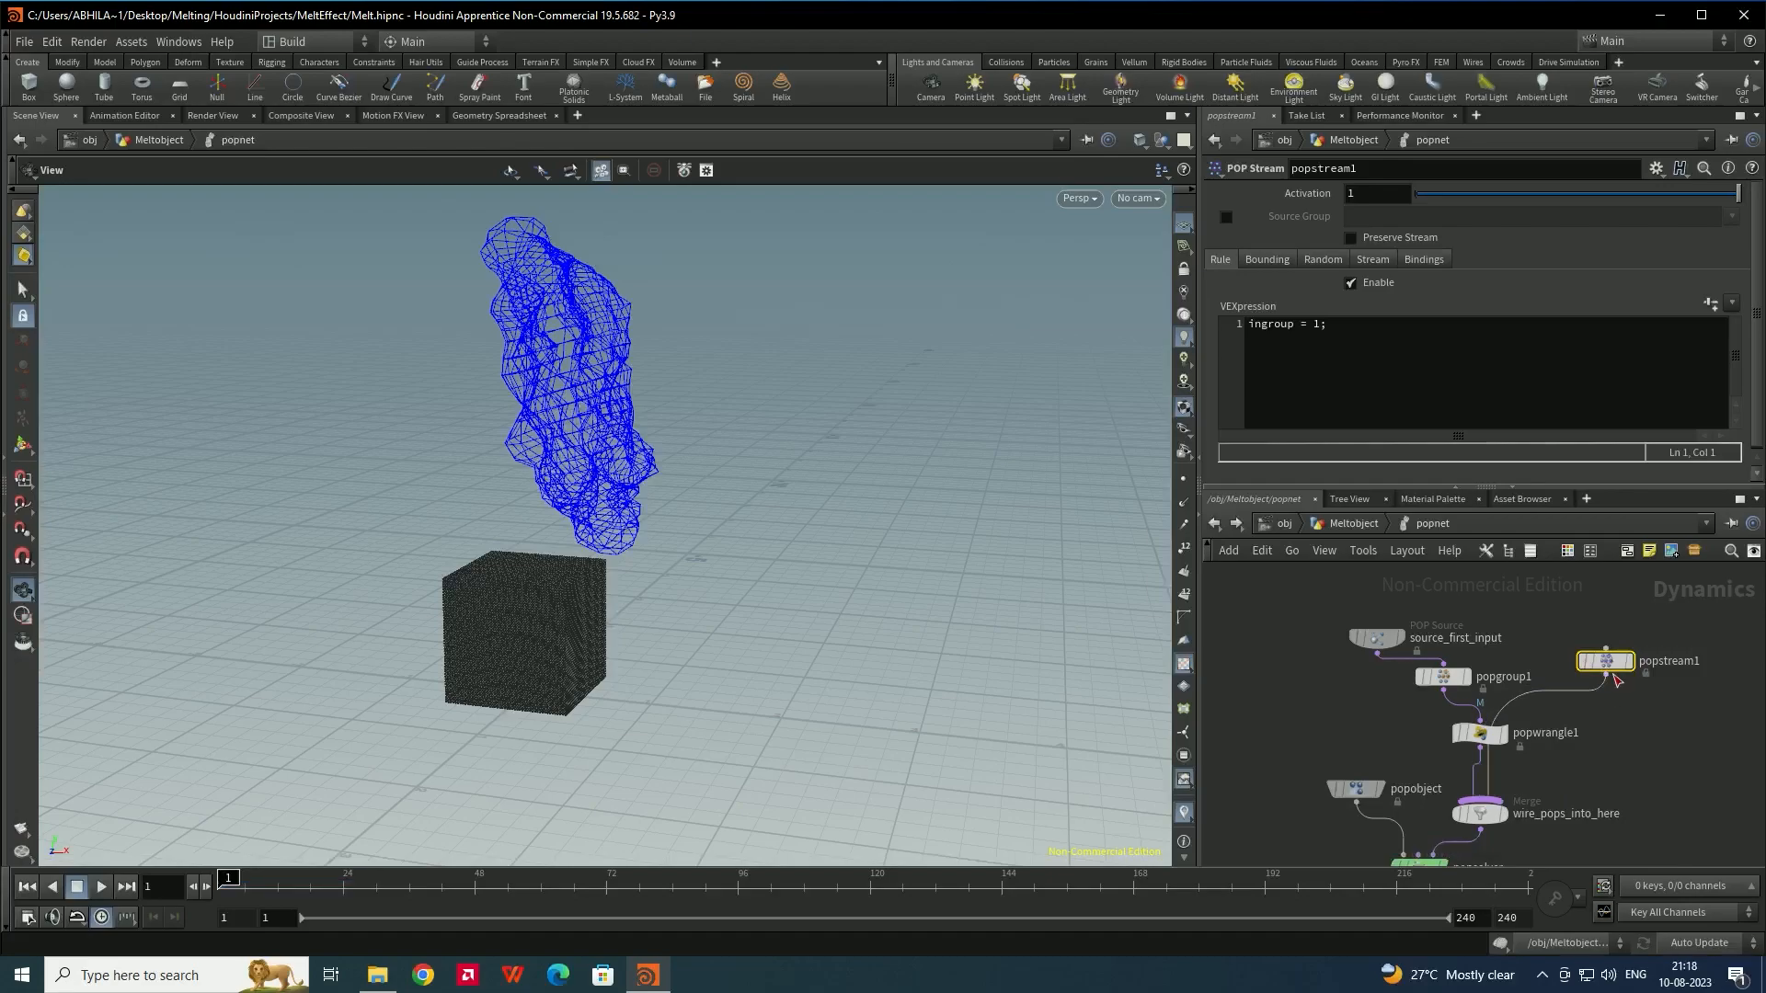
Move the POP Stream node beside the wrangle and automatically lay out the nodes in the popnet network
{"action": "left_click_drag", "start_coordinate": [1616, 664], "coordinate": [1645, 702]}
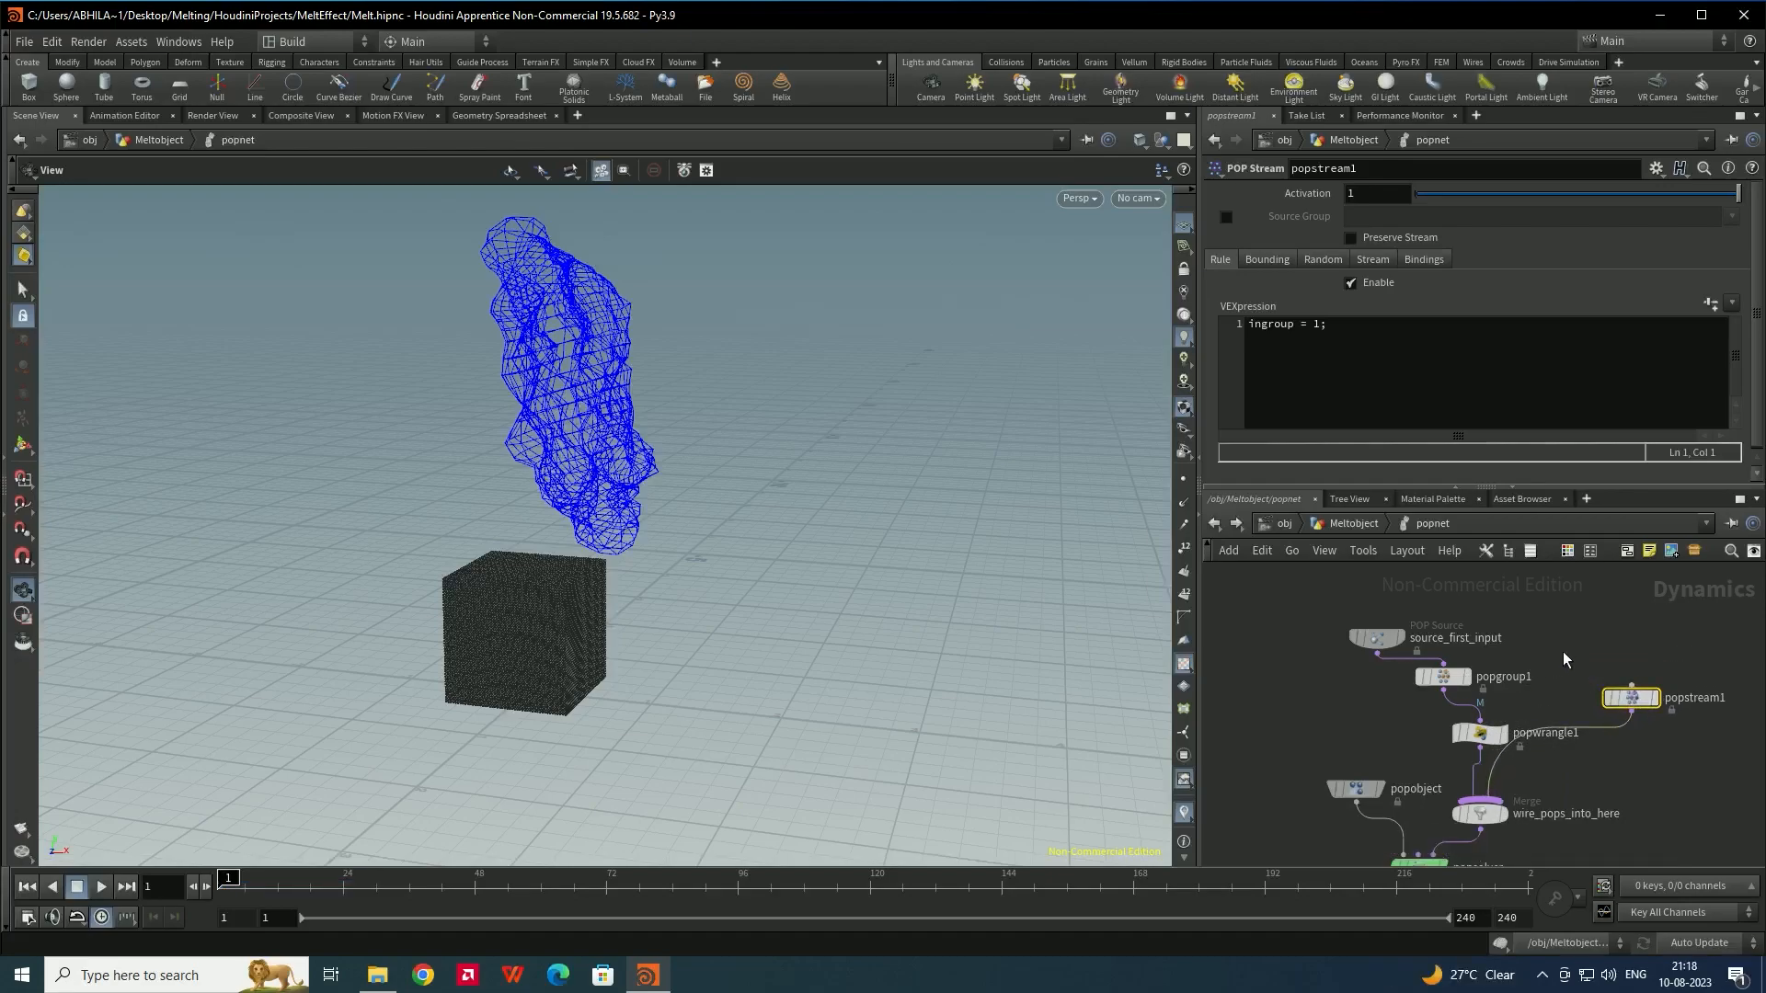
{"action": "key", "text": "shift+l"}
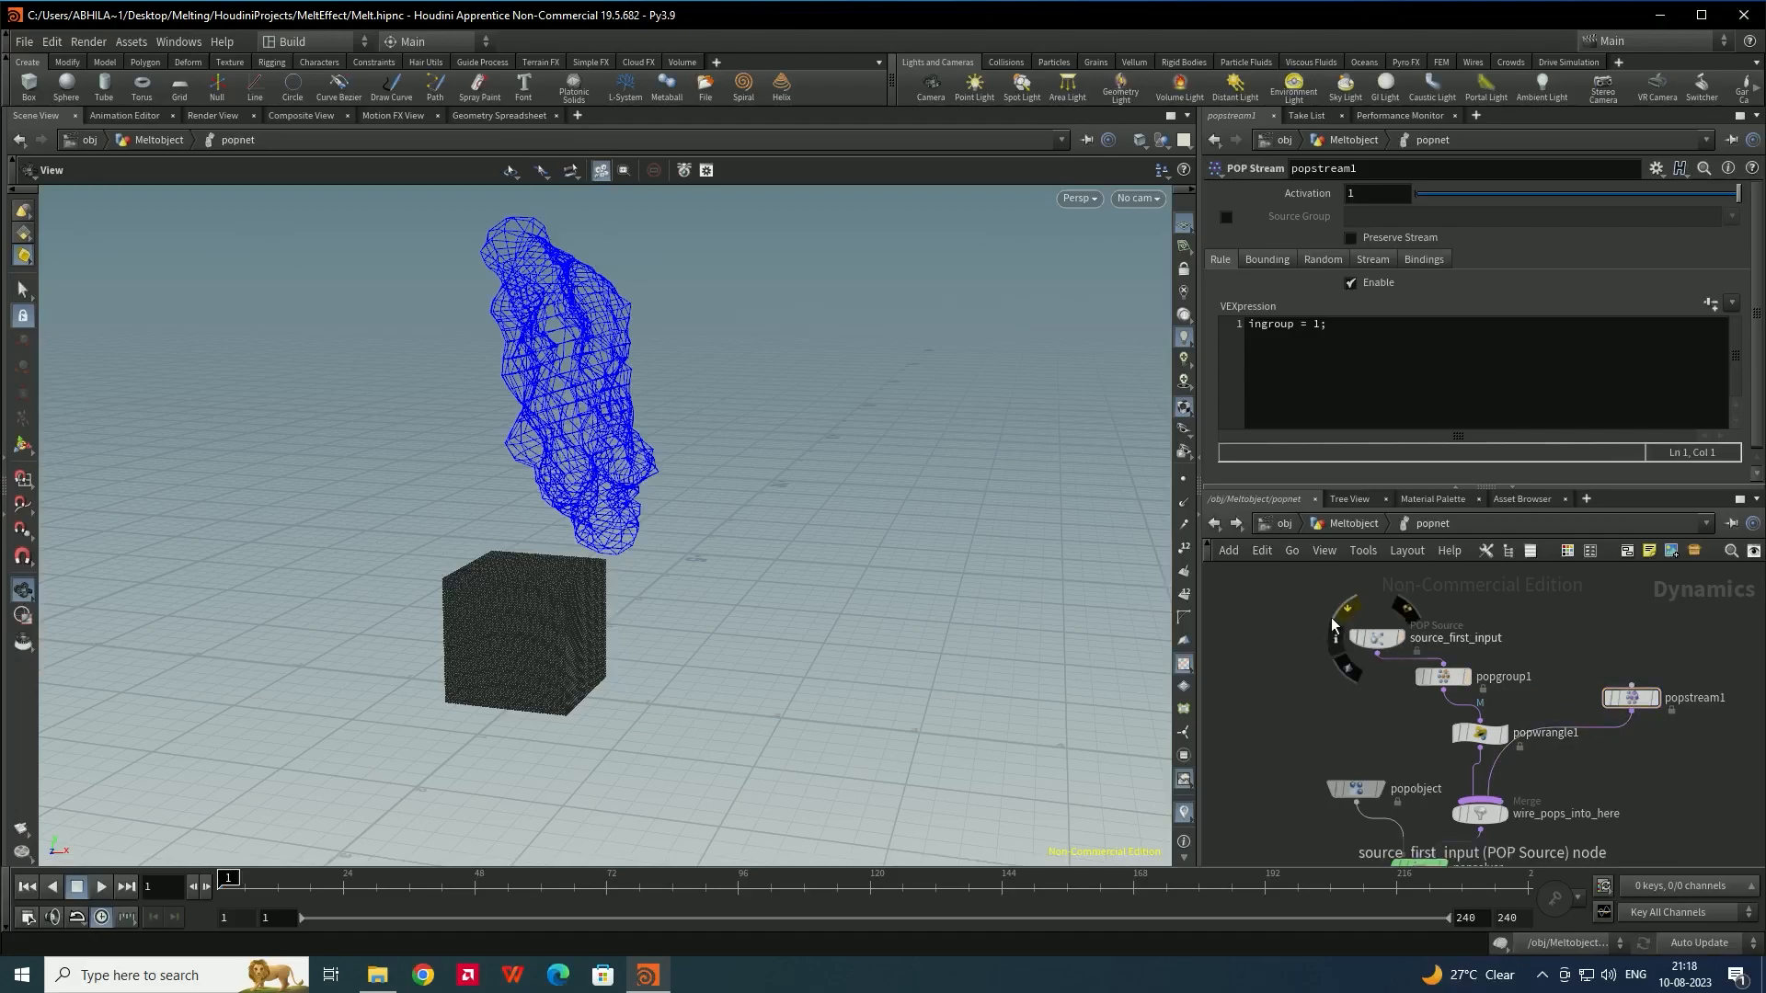
{"action": "left_click", "coordinate": [1655, 631]}
{"action": "key", "text": "shift+l"}
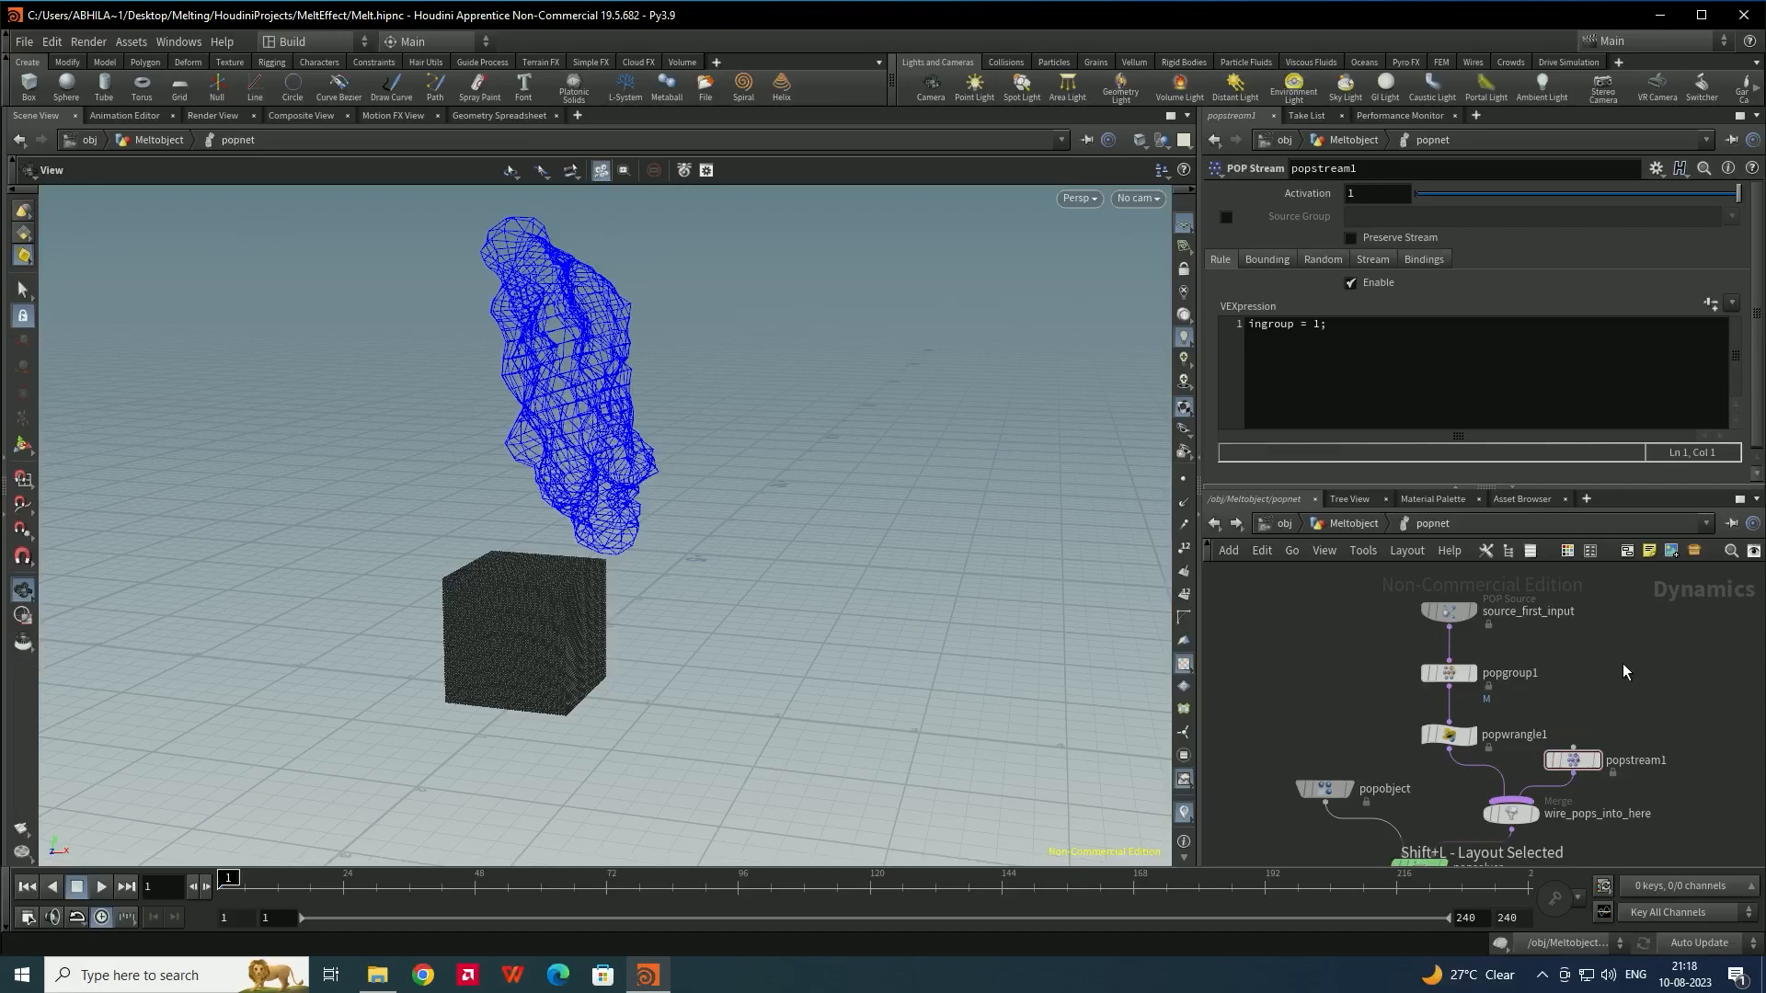
Set the POP Stream's VEXpression to "ingroup = i@state == 1;" and save the scene
{"action": "left_click", "coordinate": [1407, 351]}
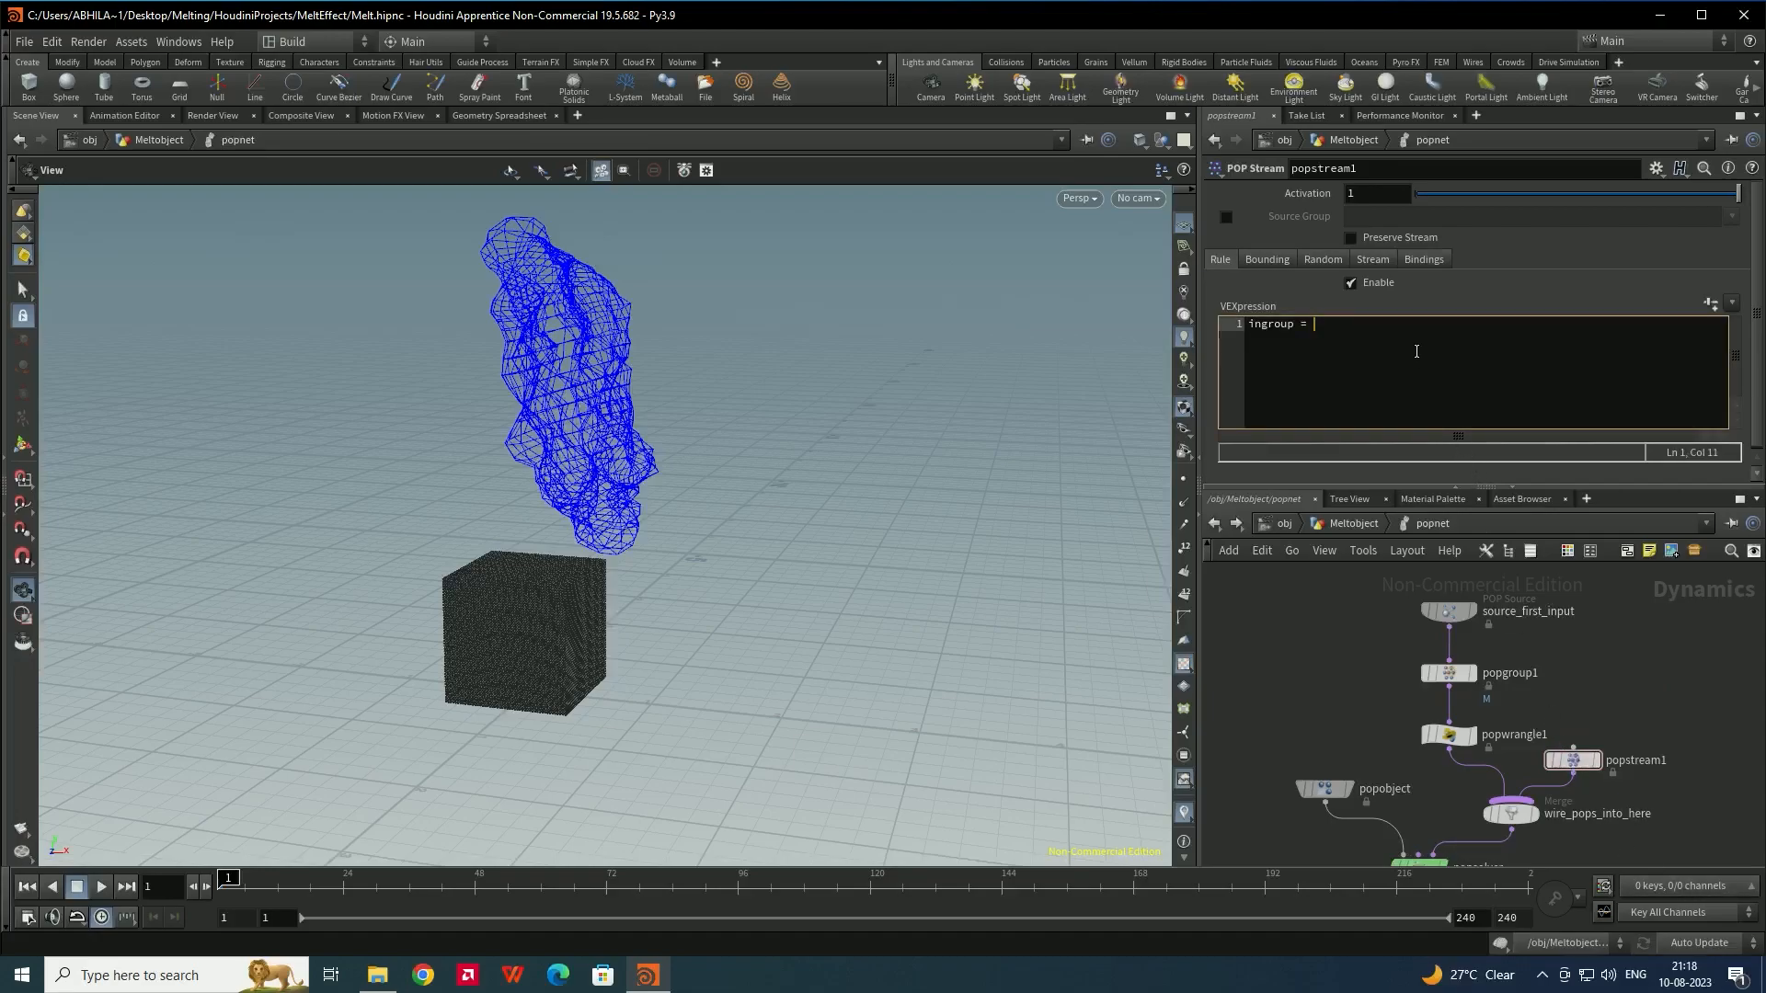
{"action": "type", "text": "i@state == 1;"}
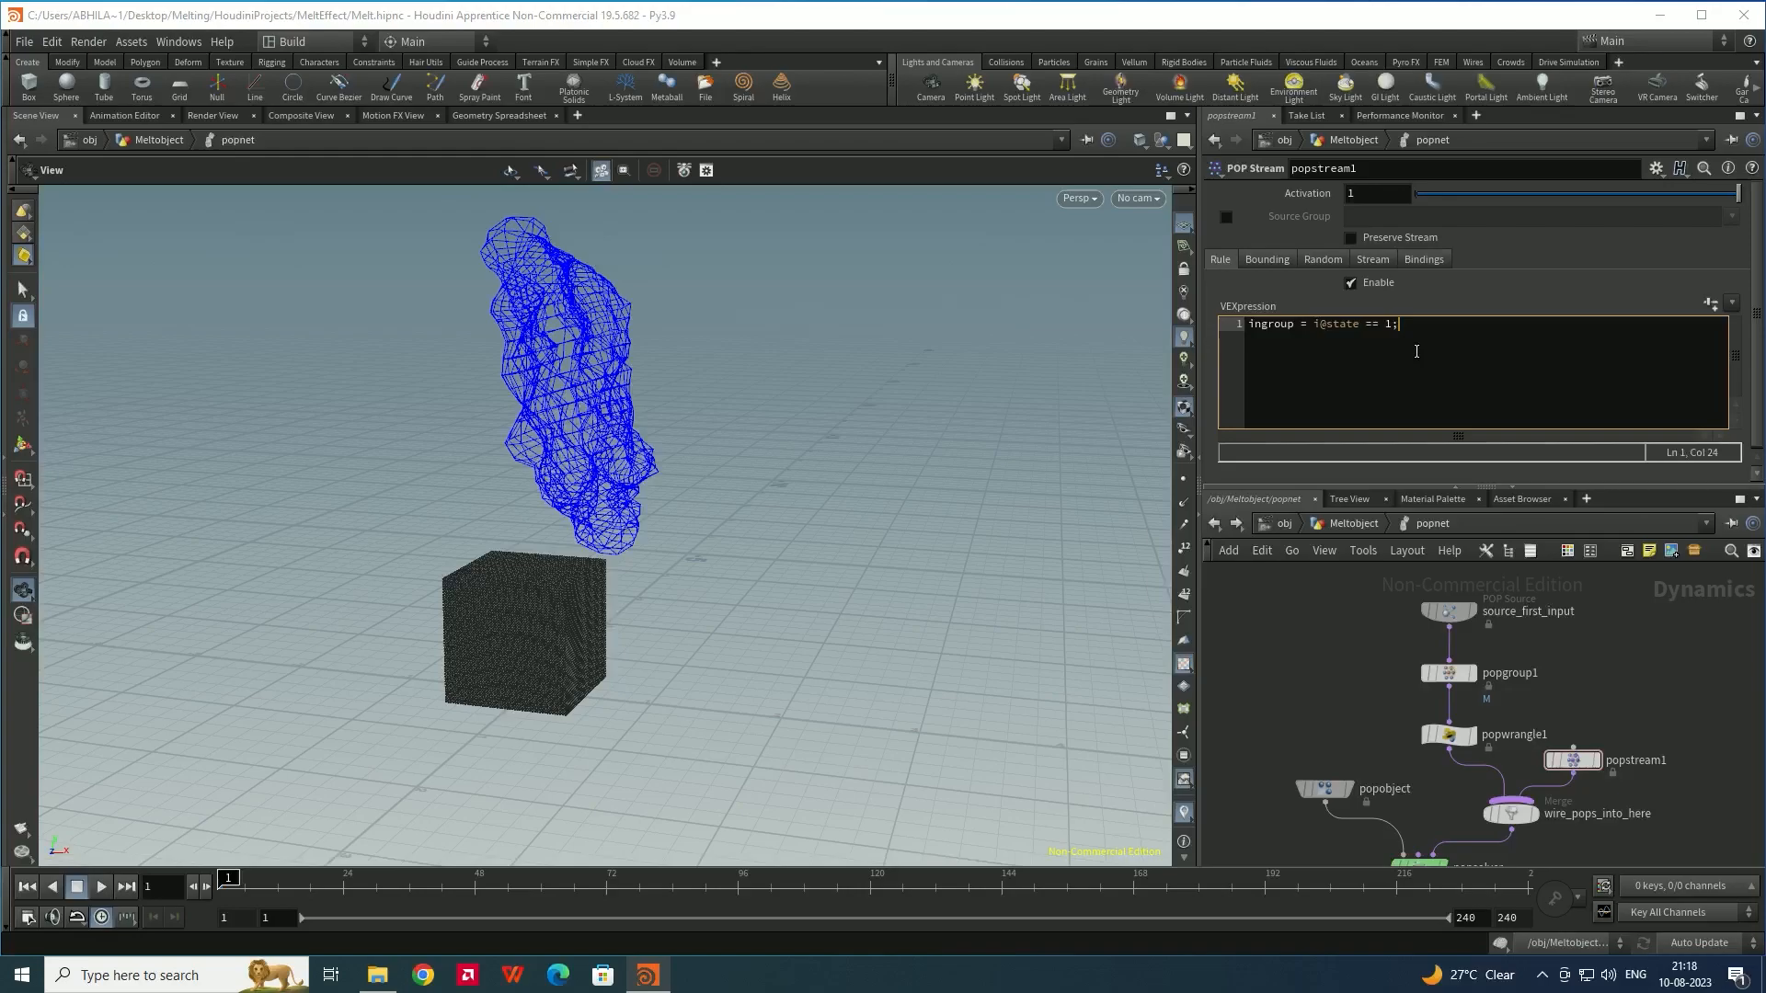
{"action": "key", "text": "ctrl+s"}
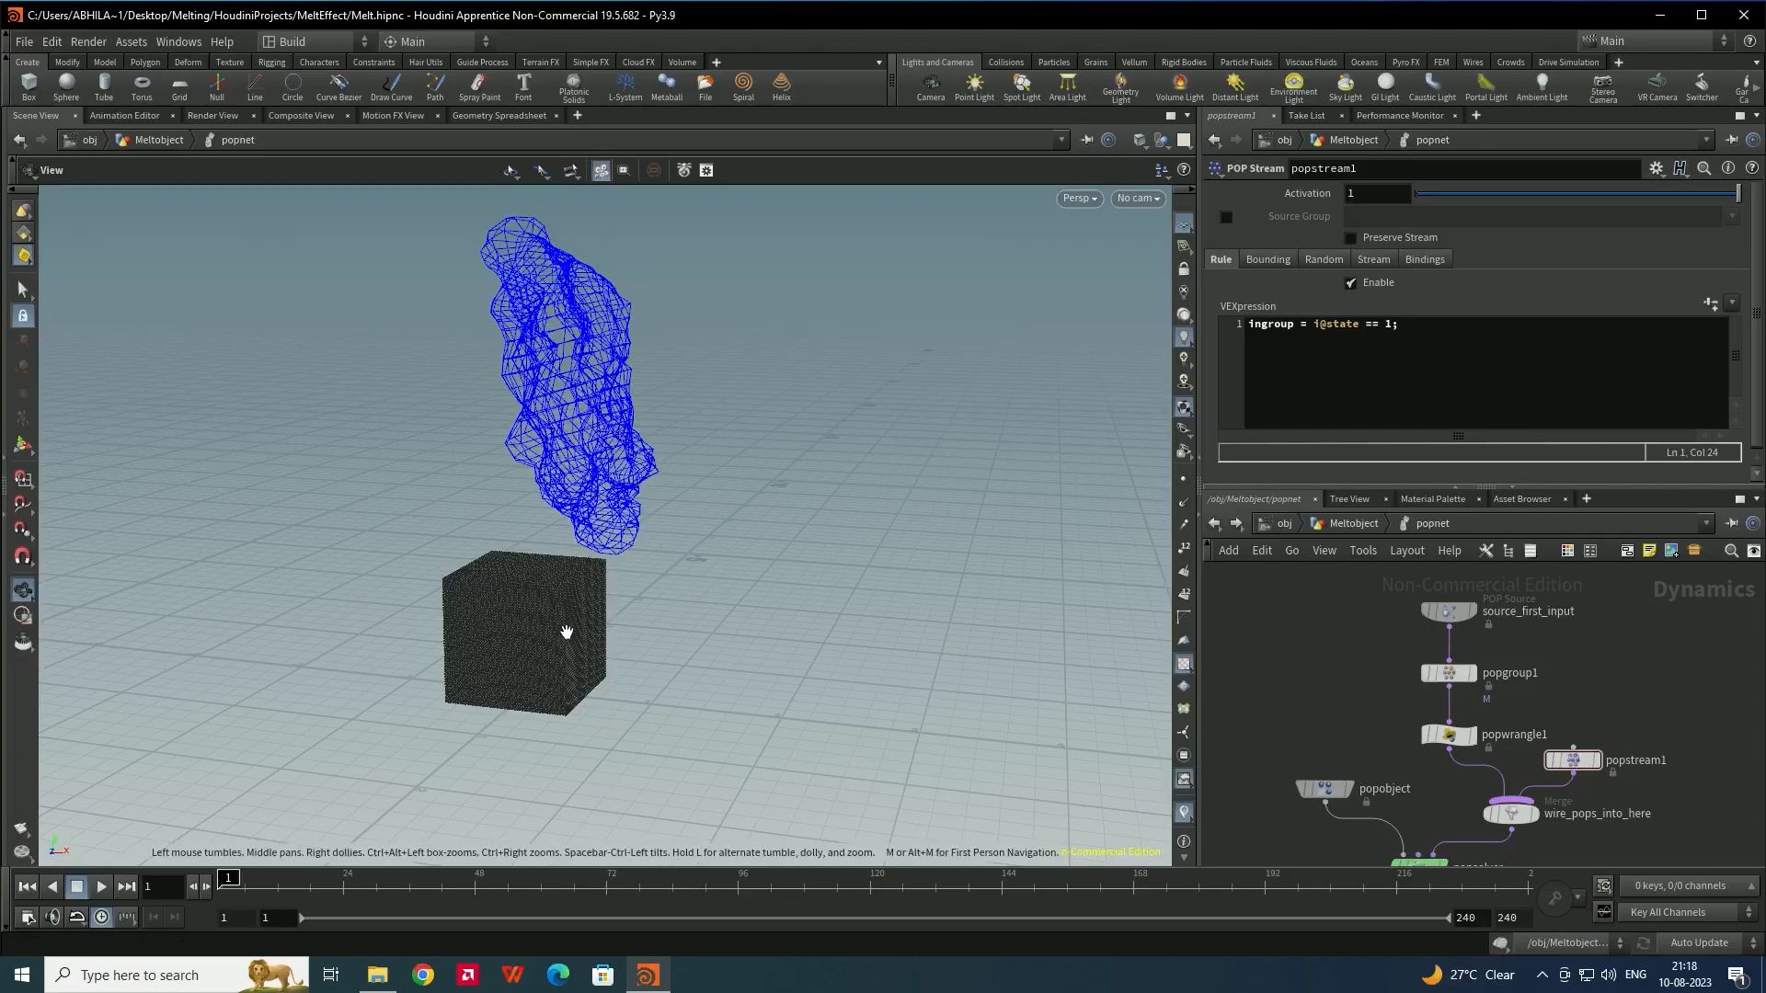
Move the POP Stream node higher and insert a POP Fluid node between it and the wire_pops_into_here merge
{"action": "left_click_drag", "start_coordinate": [1583, 763], "coordinate": [1638, 662]}
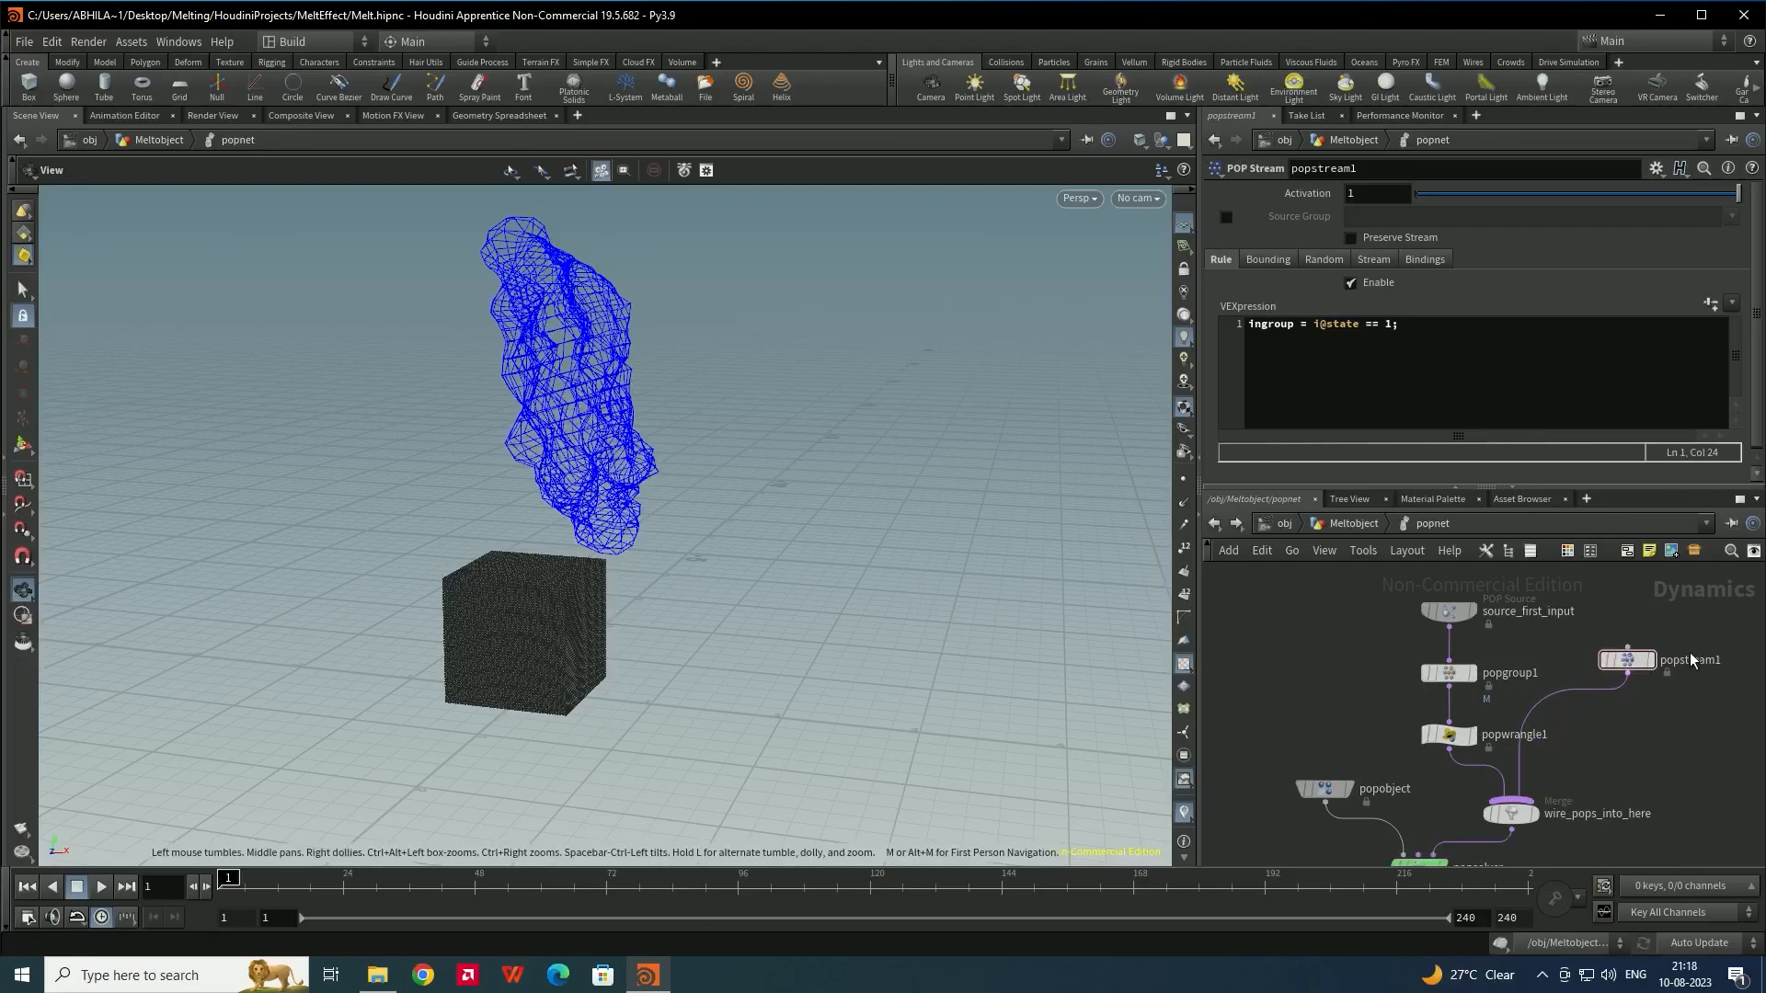
{"action": "key", "text": "Tab"}
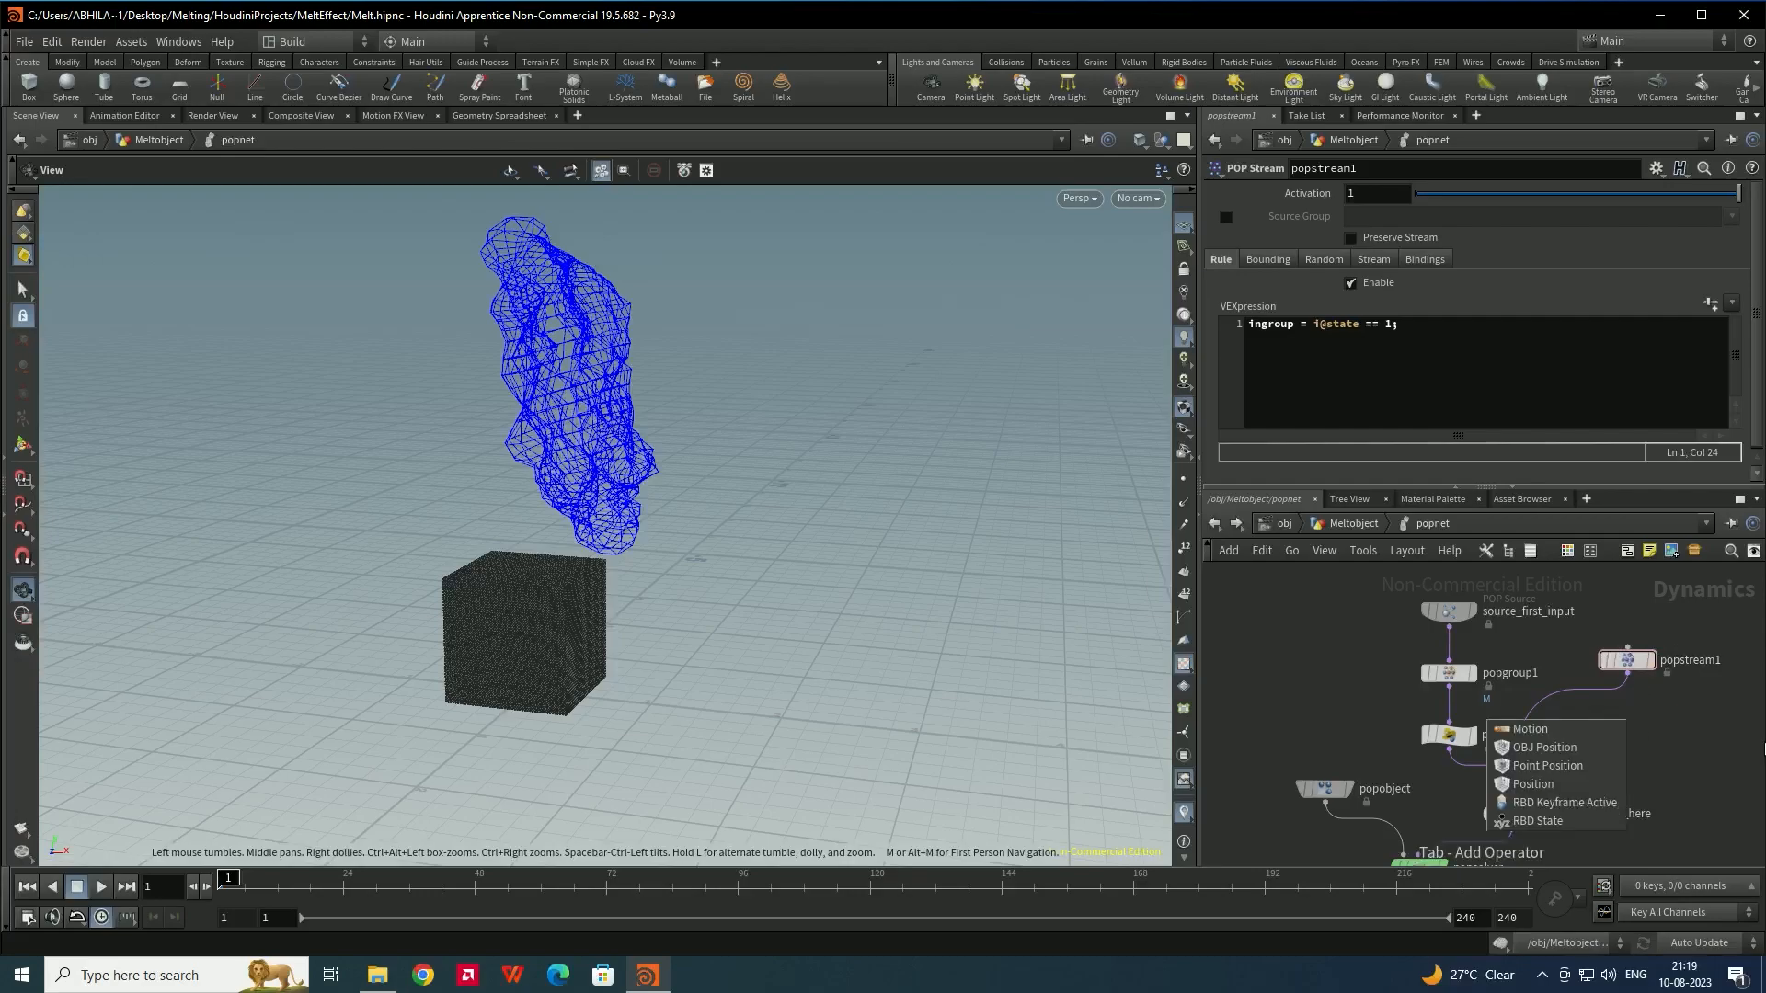
{"action": "type", "text": "popfl"}
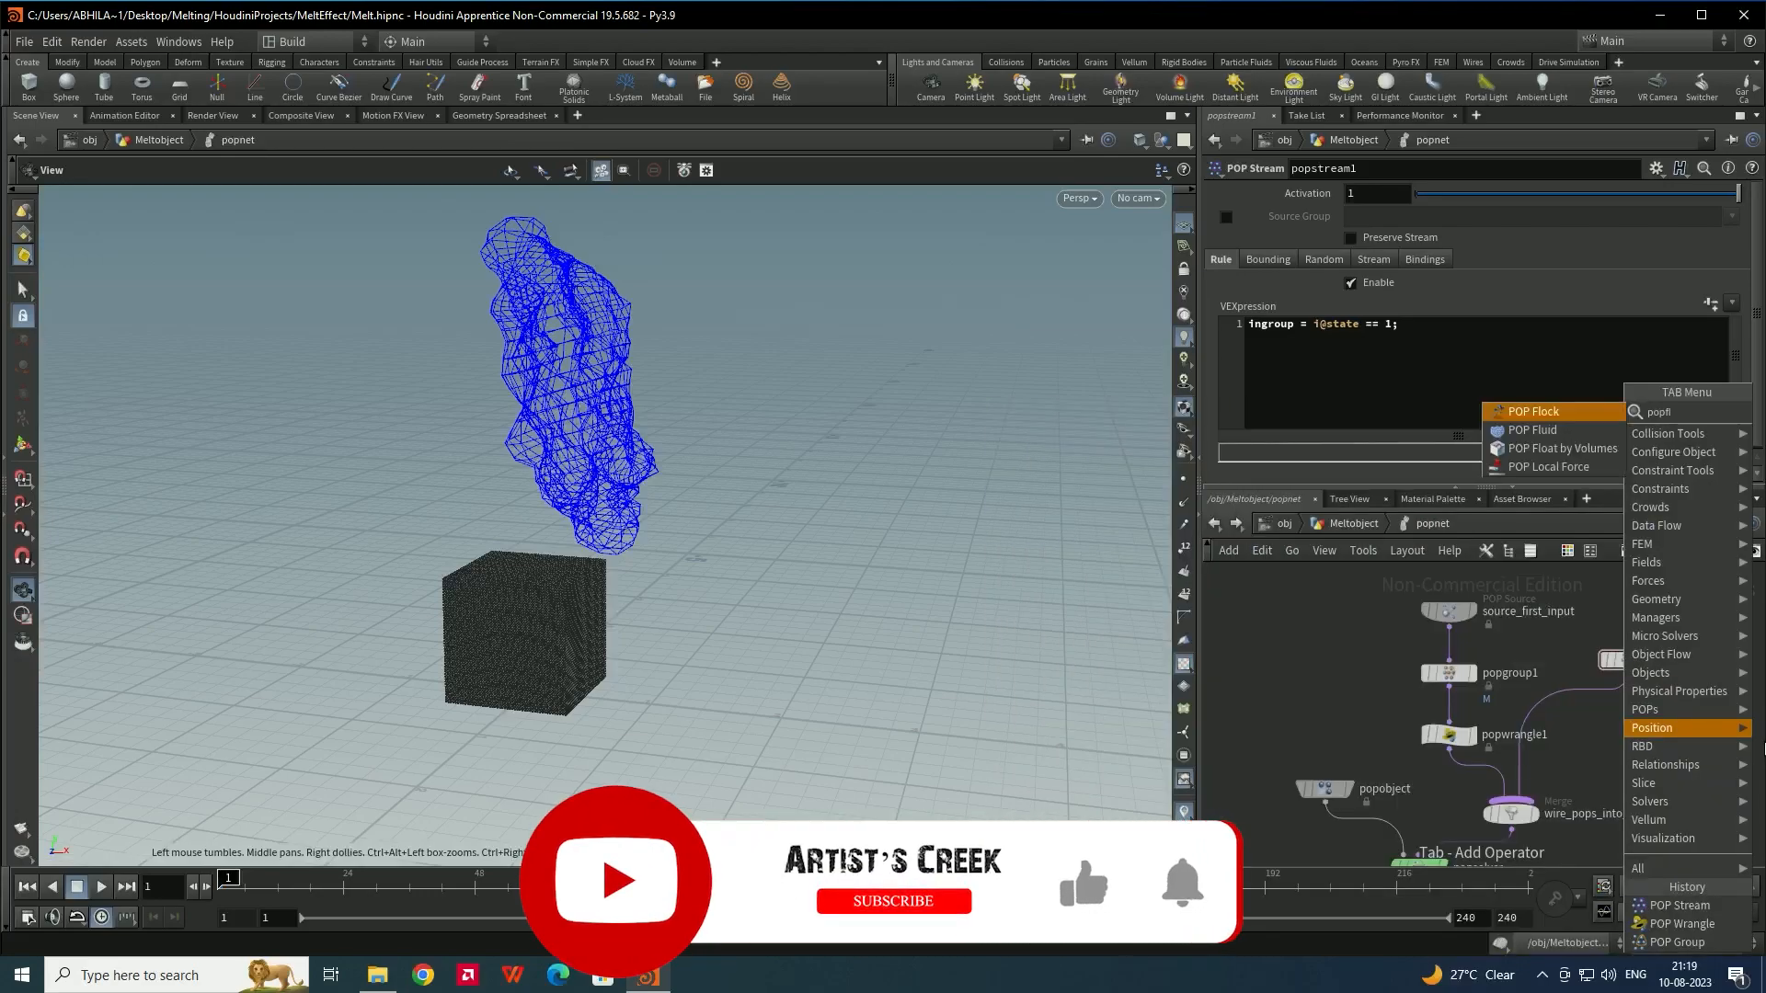
{"action": "key", "text": "Return"}
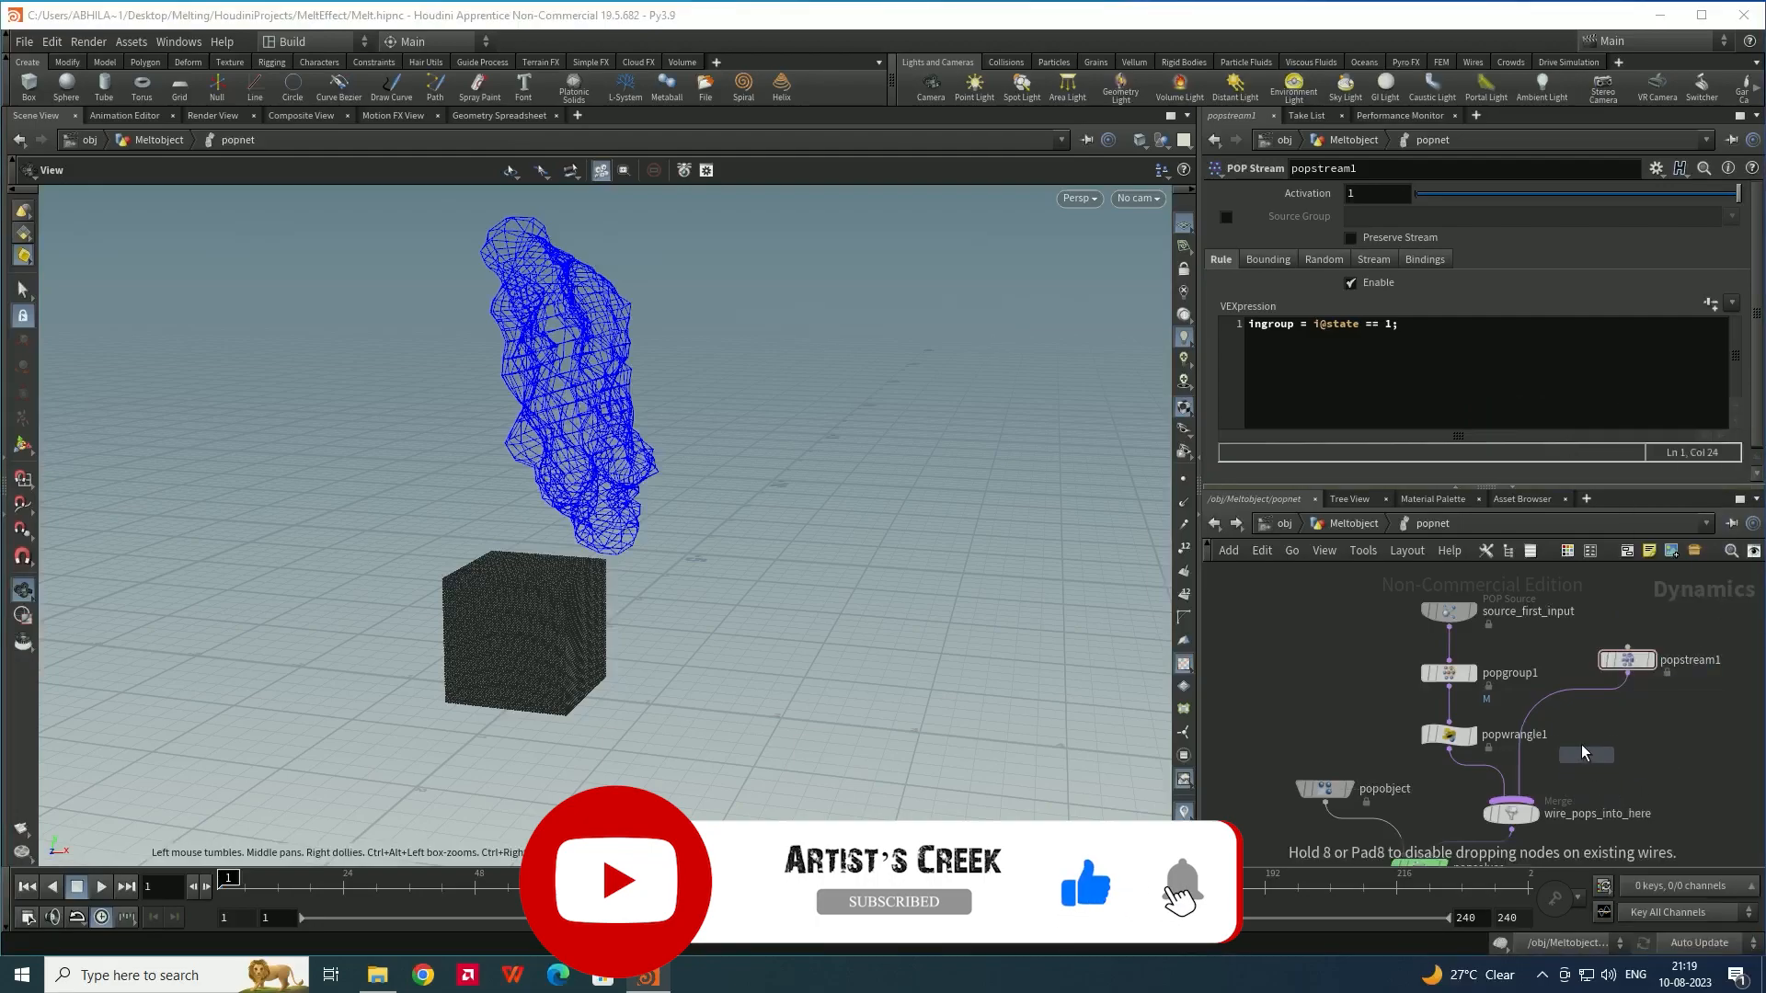
{"action": "left_click", "coordinate": [1583, 719]}
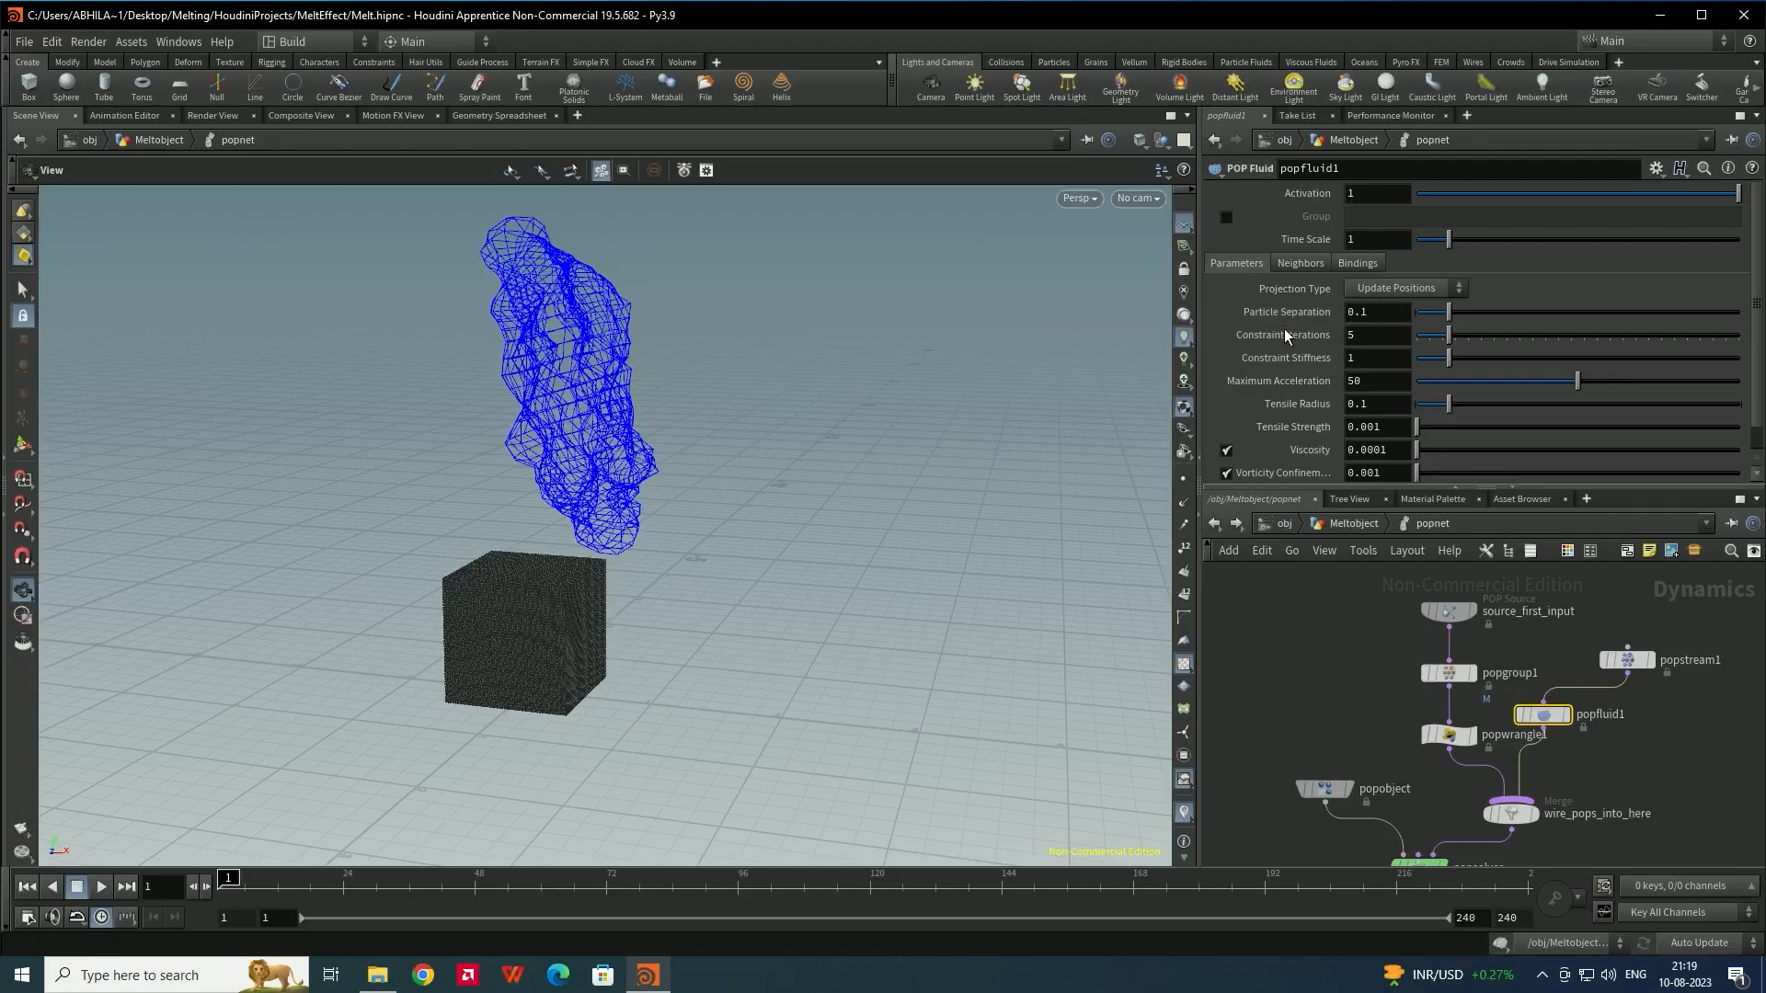
{"action": "left_click", "coordinate": [1216, 524]}
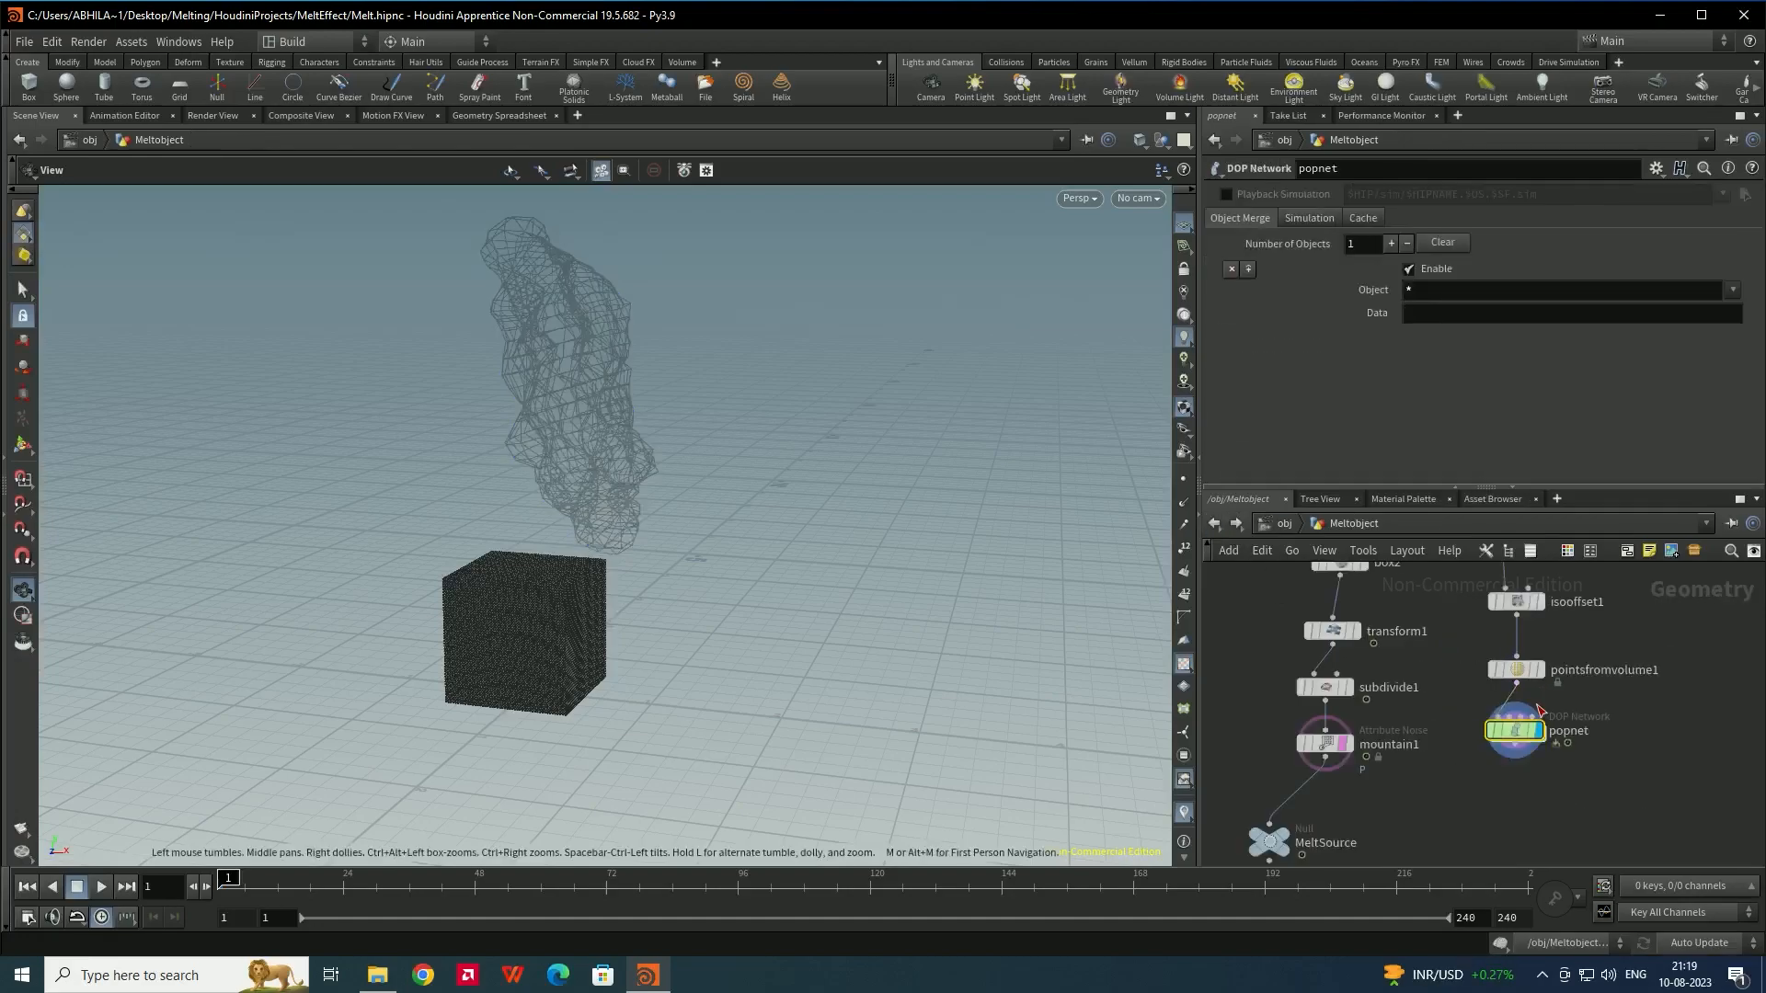
{"action": "left_click", "coordinate": [1515, 668]}
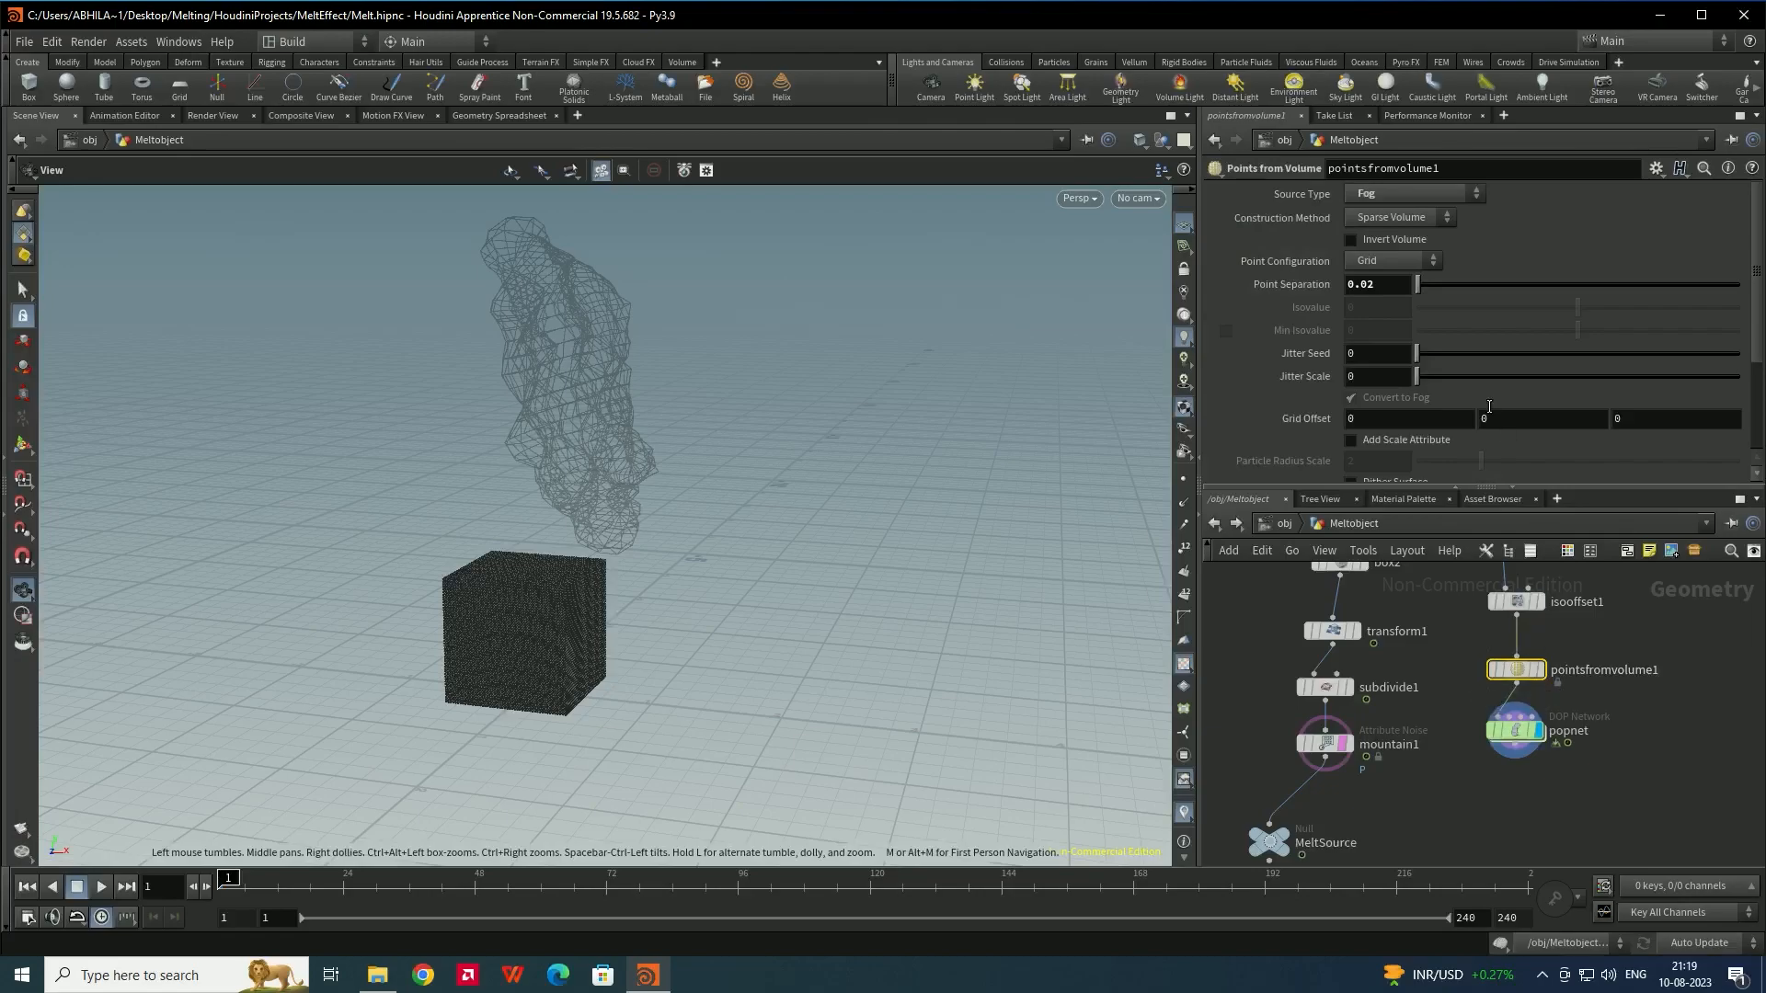
{"action": "right_click", "coordinate": [1318, 290]}
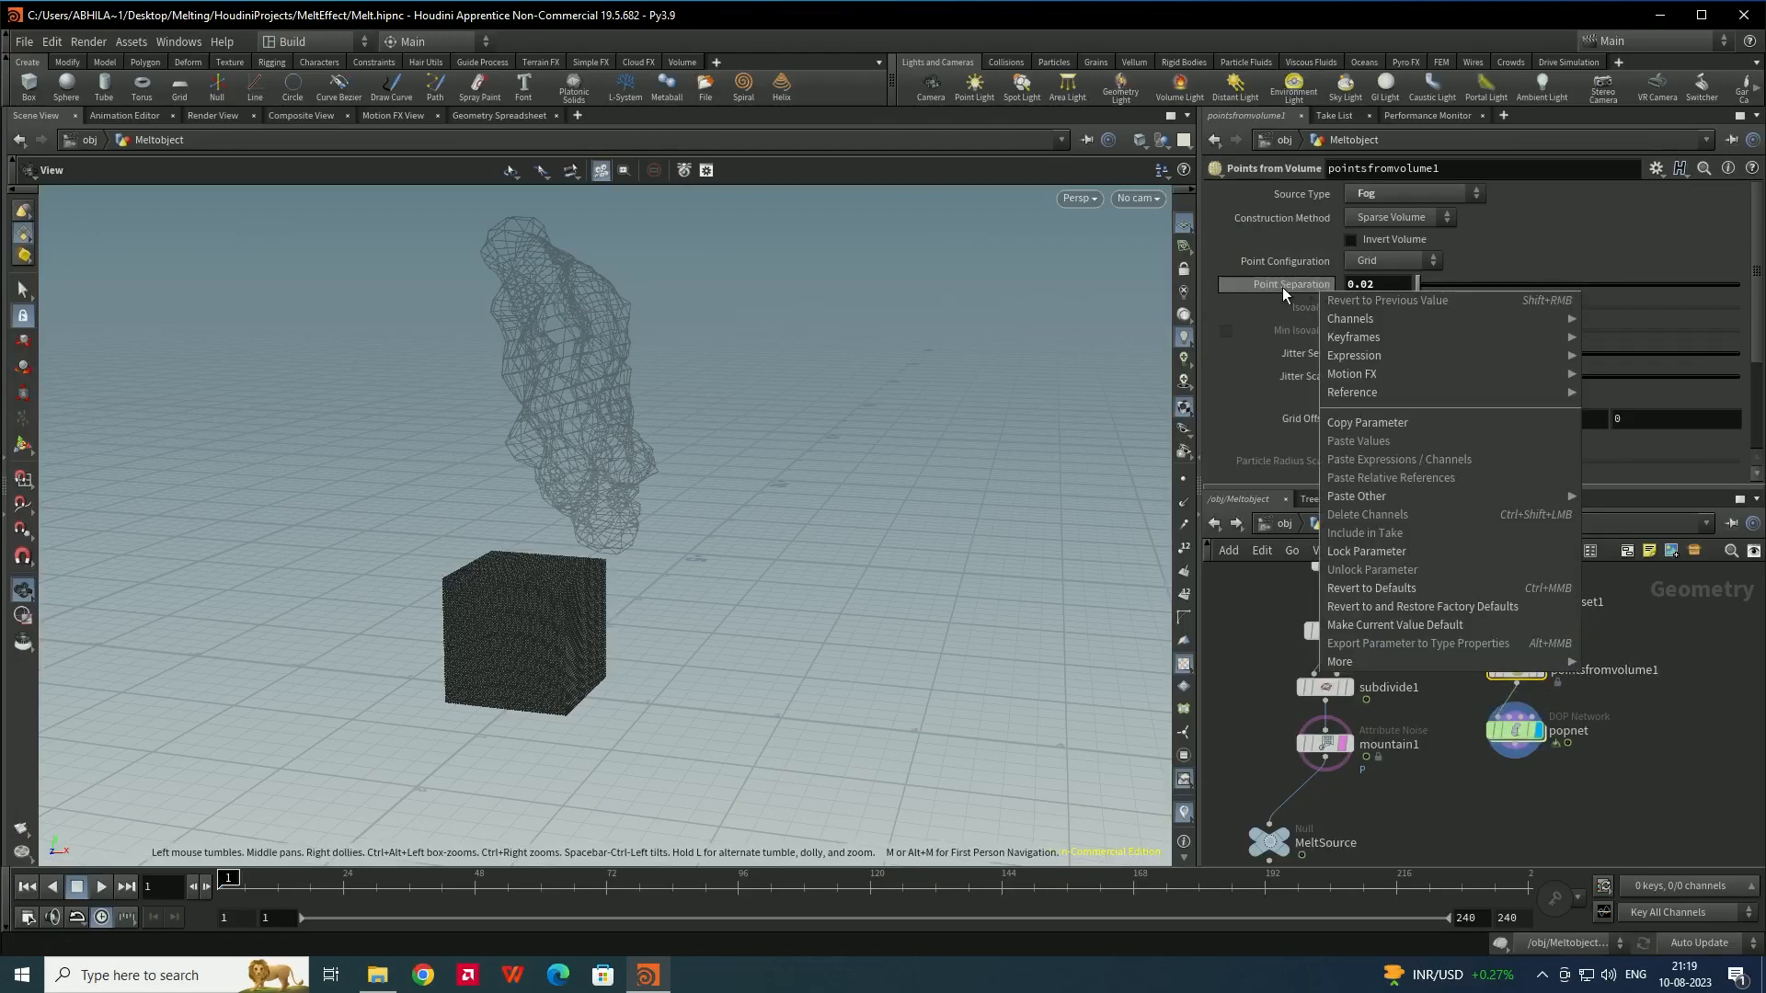
{"action": "left_click", "coordinate": [1299, 283]}
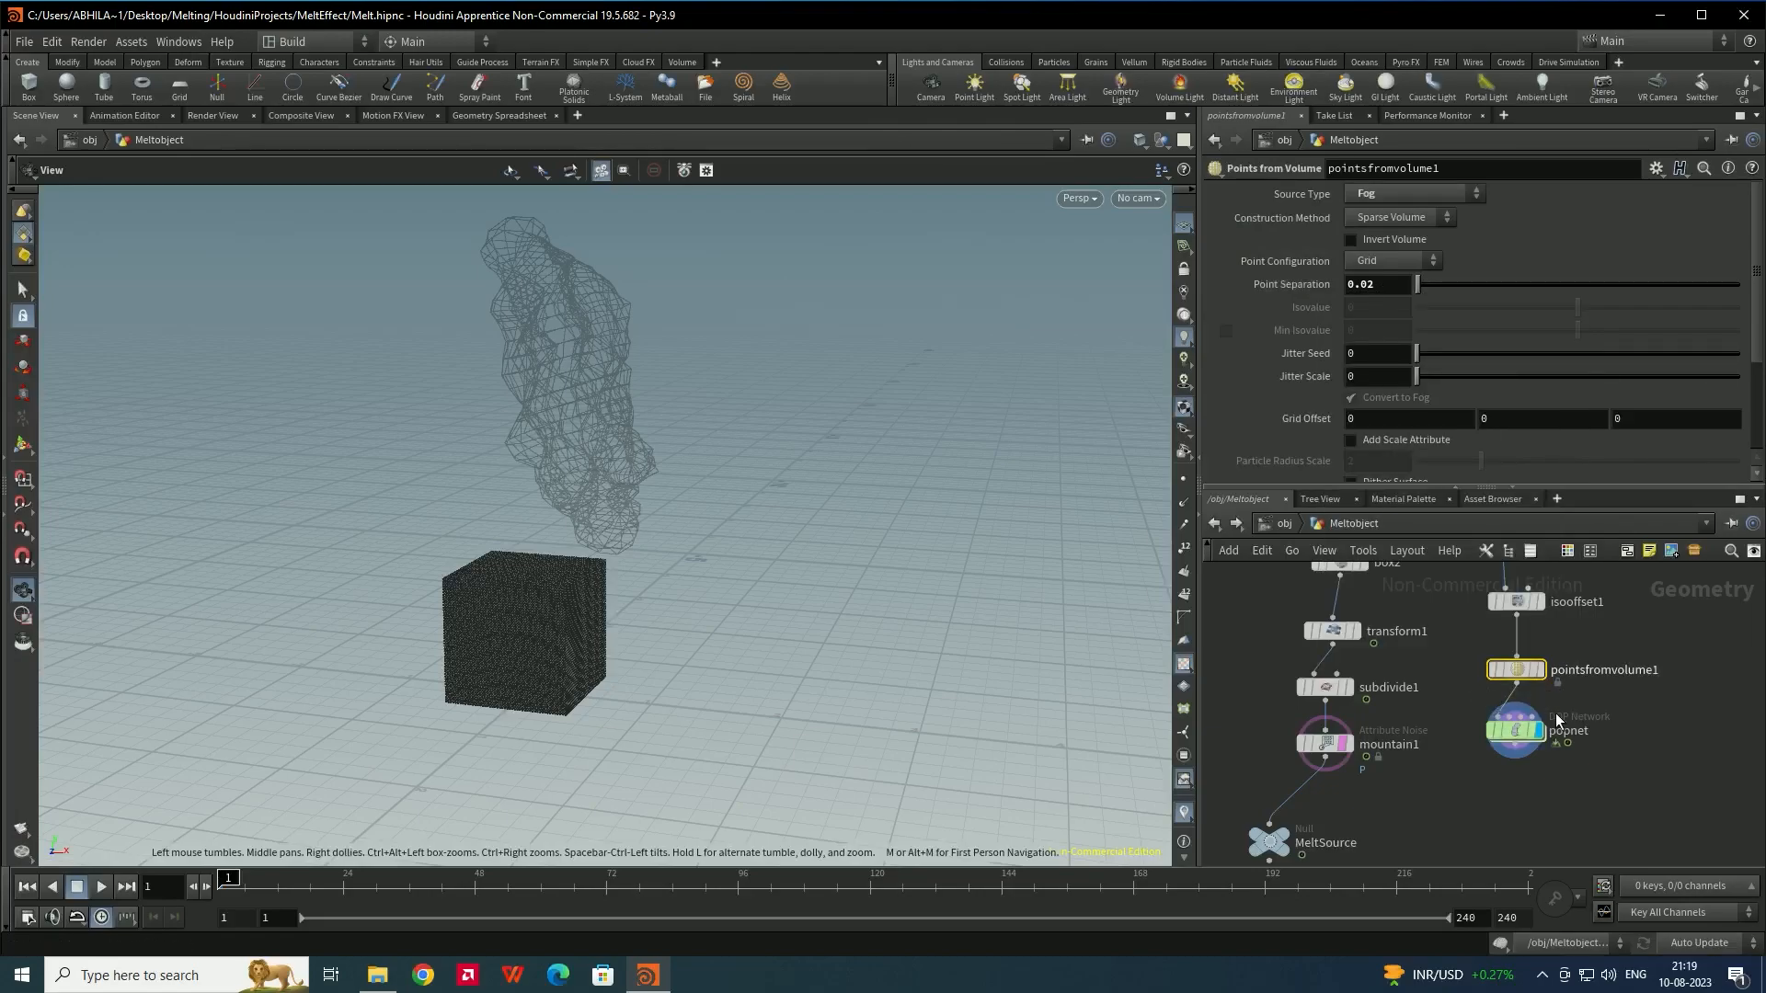
{"action": "double_click", "coordinate": [1515, 730]}
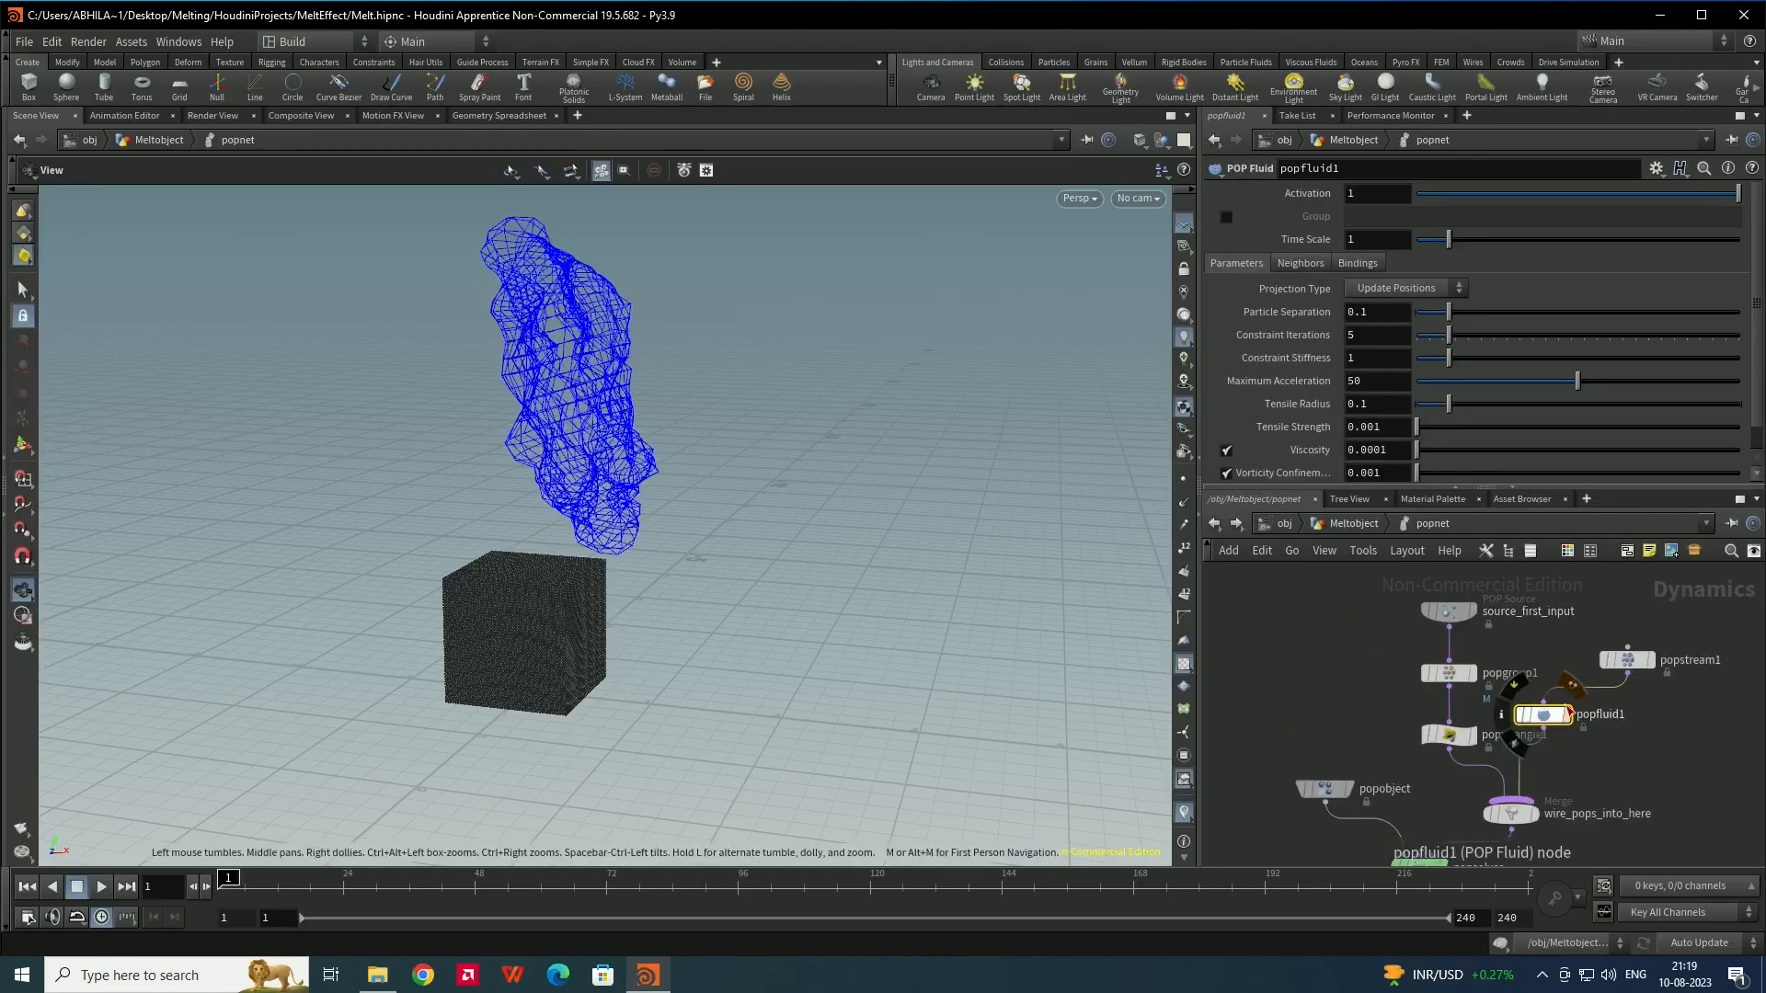
{"action": "left_click", "coordinate": [1212, 139]}
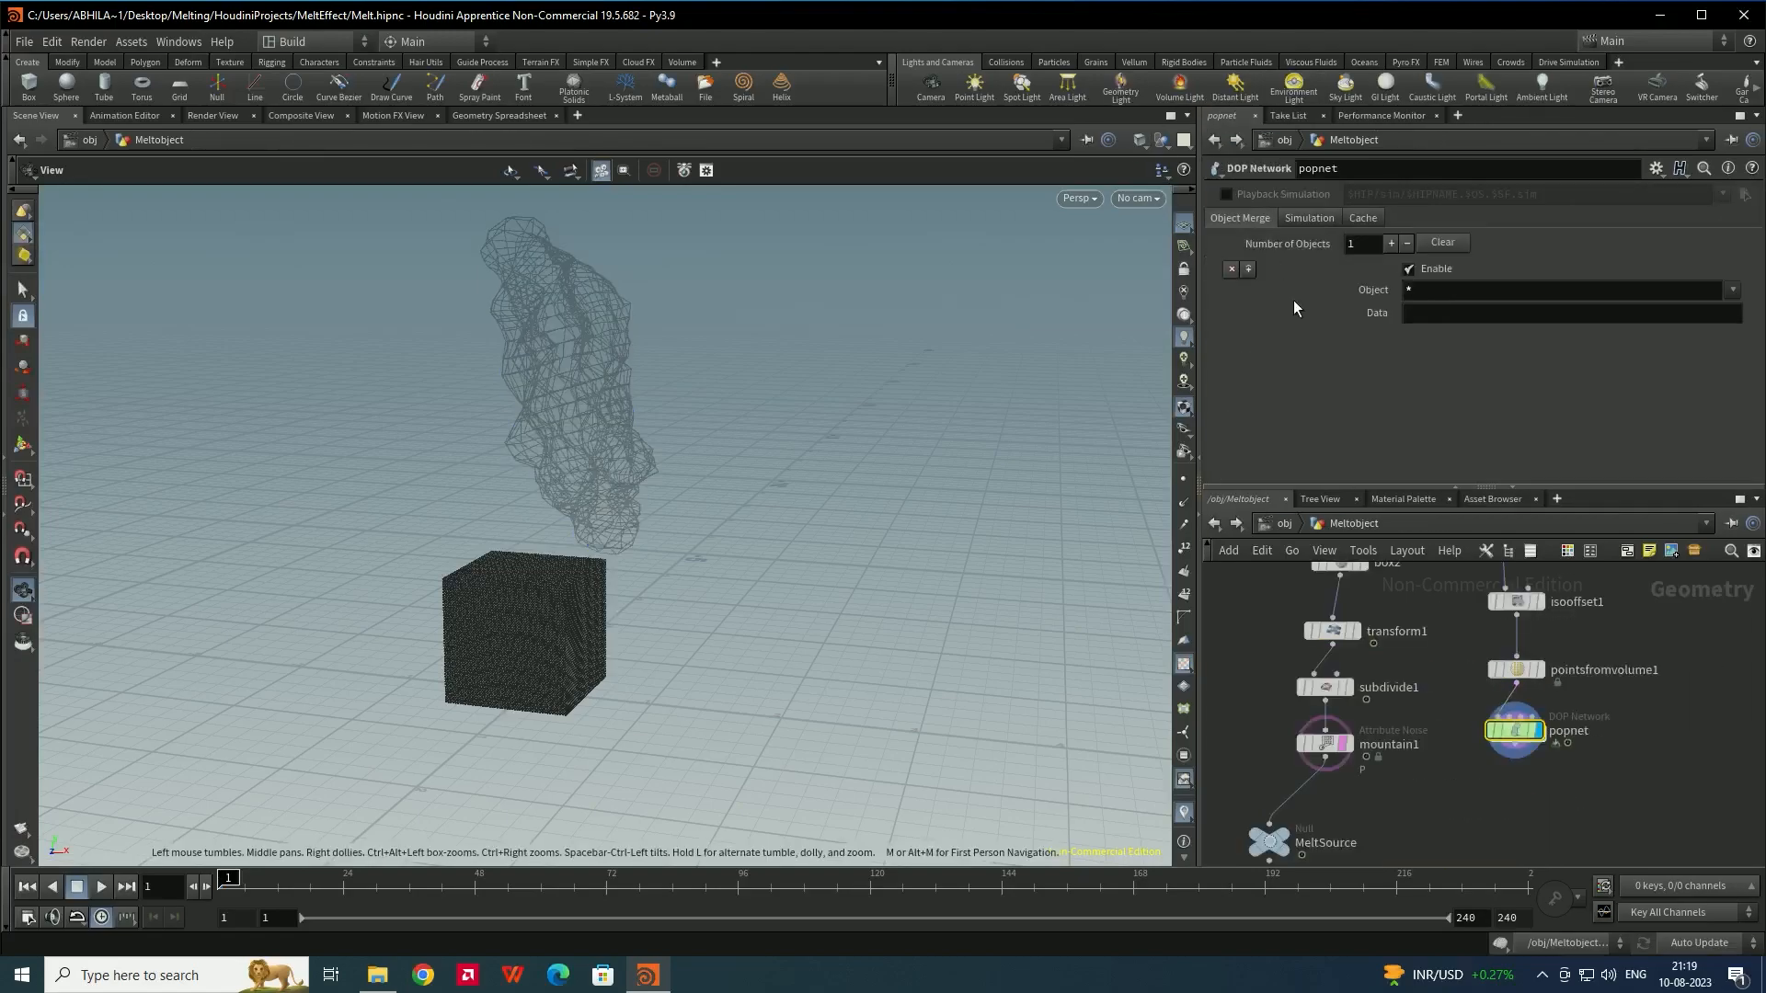
{"action": "left_click", "coordinate": [1235, 523]}
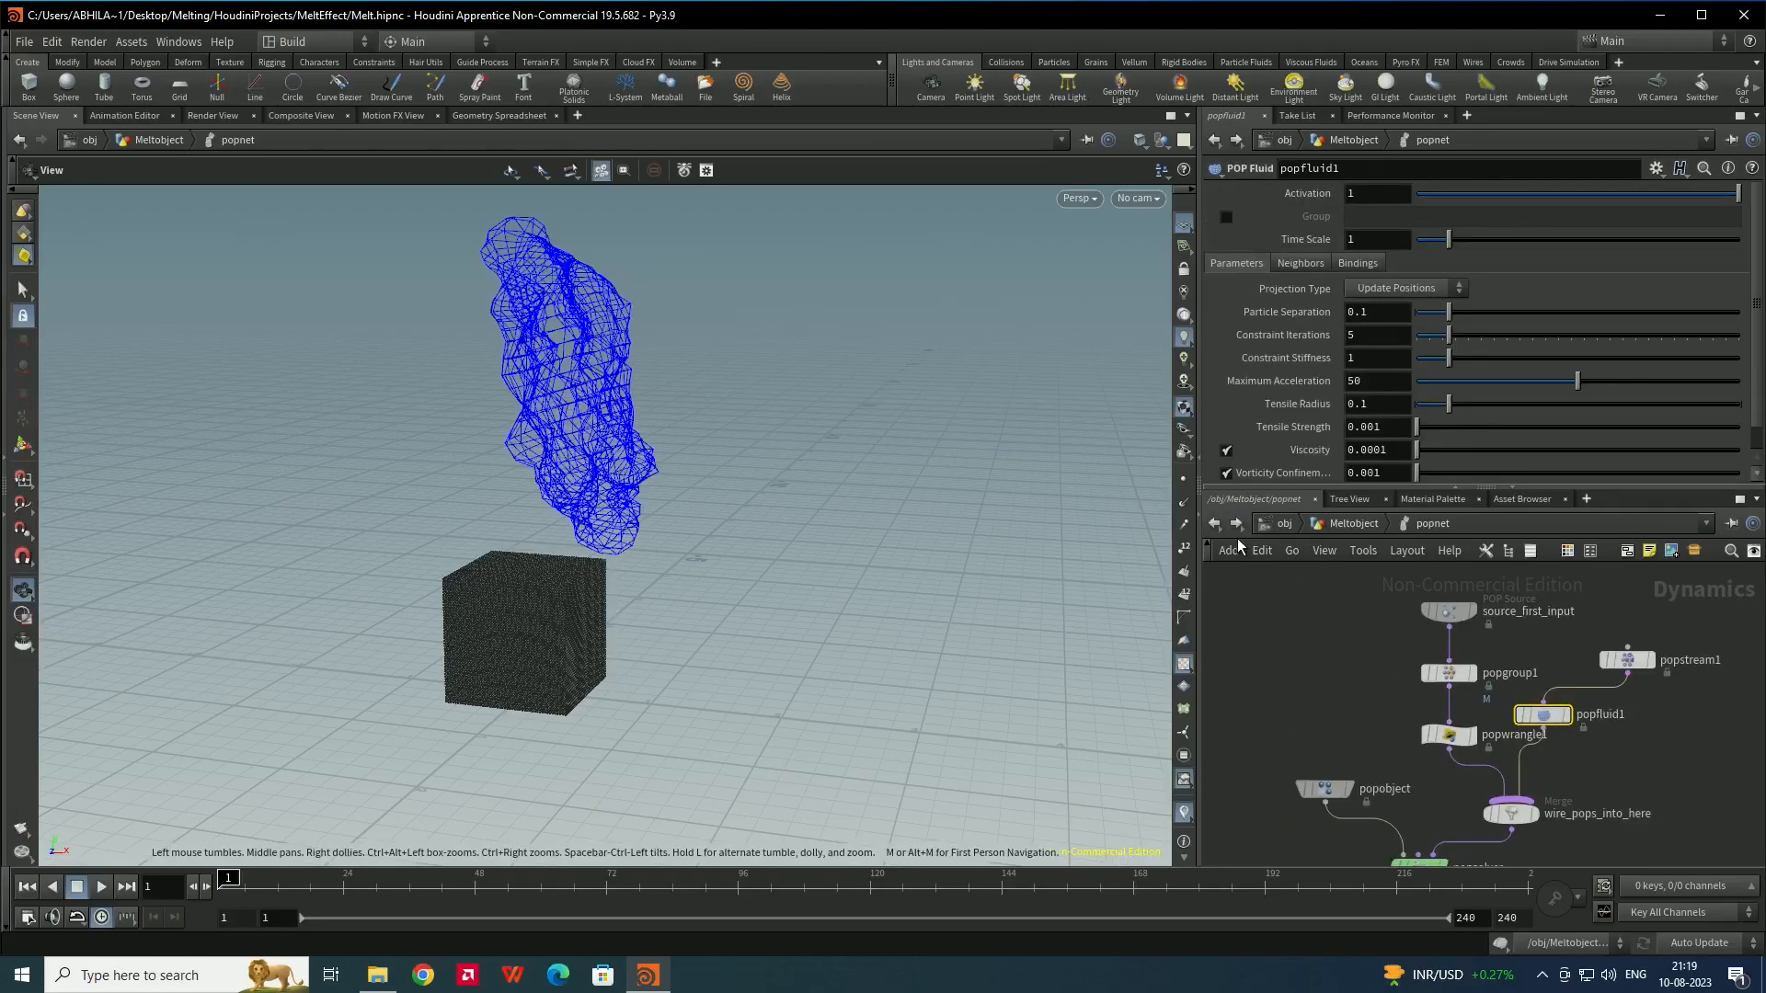
Link the POP Fluid's Particle Separation to the Point Separation of pointsfromvolume1 by a relative reference and save the scene
{"action": "left_click", "coordinate": [1214, 524]}
{"action": "left_click", "coordinate": [1516, 670]}
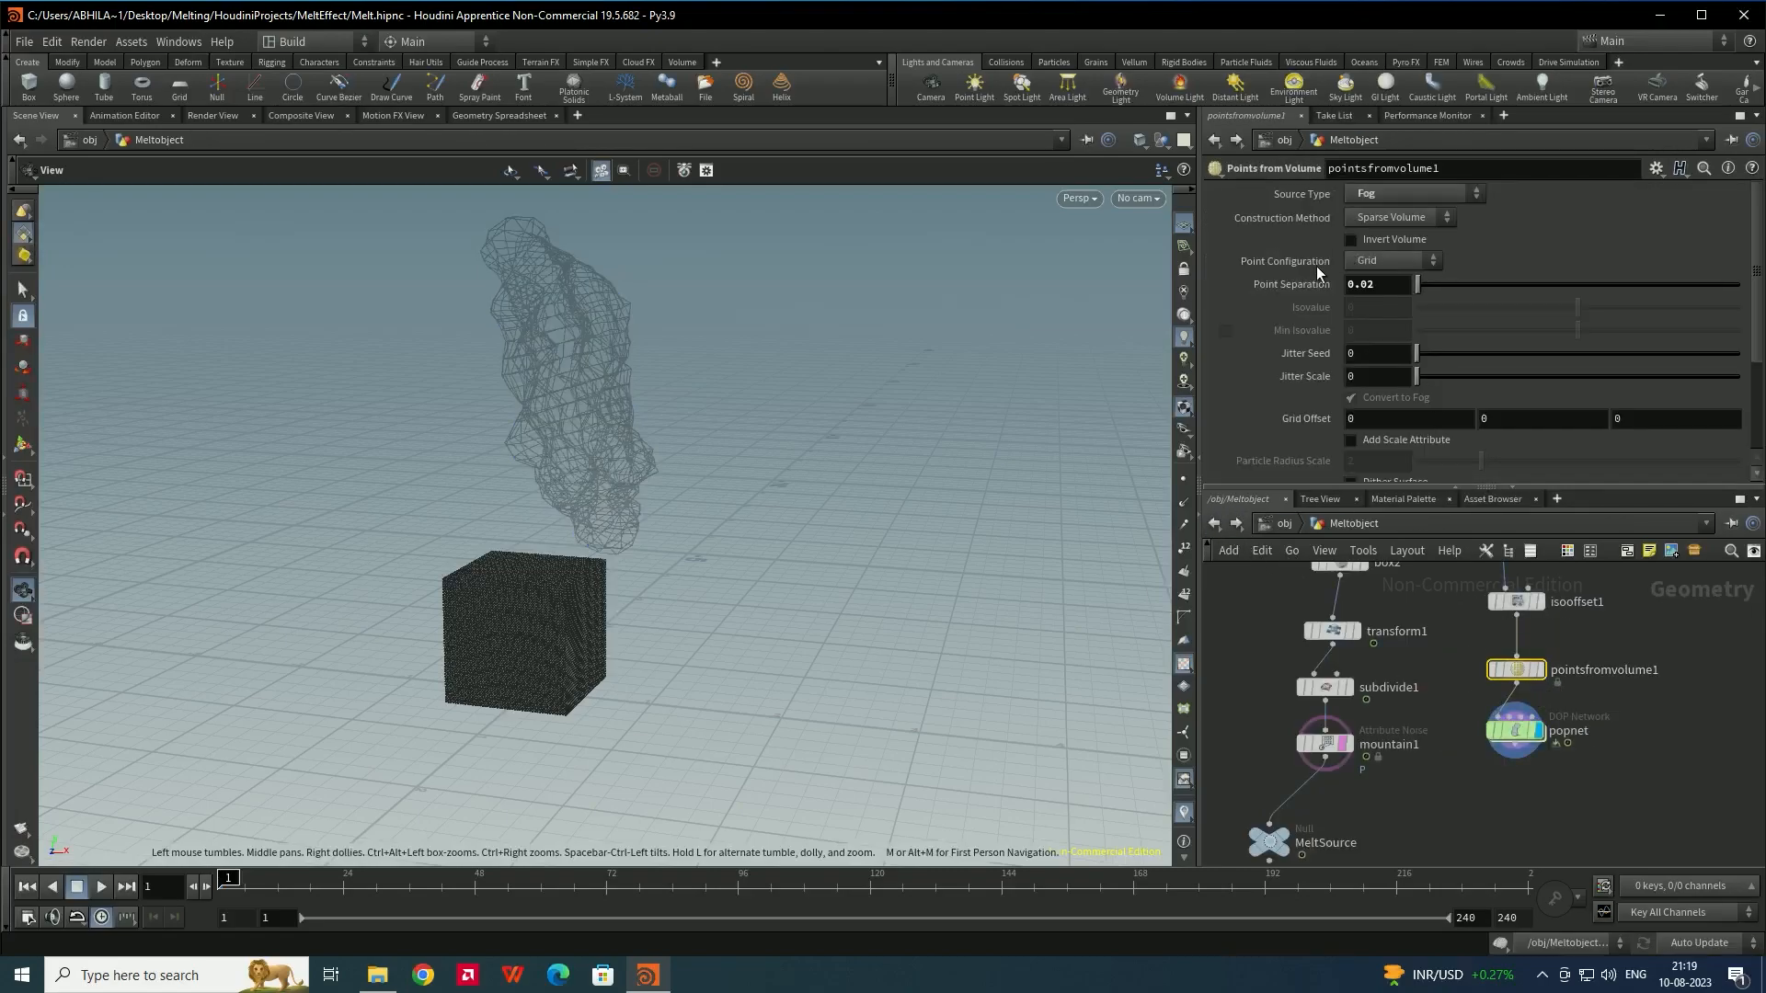
{"action": "right_click", "coordinate": [1295, 287]}
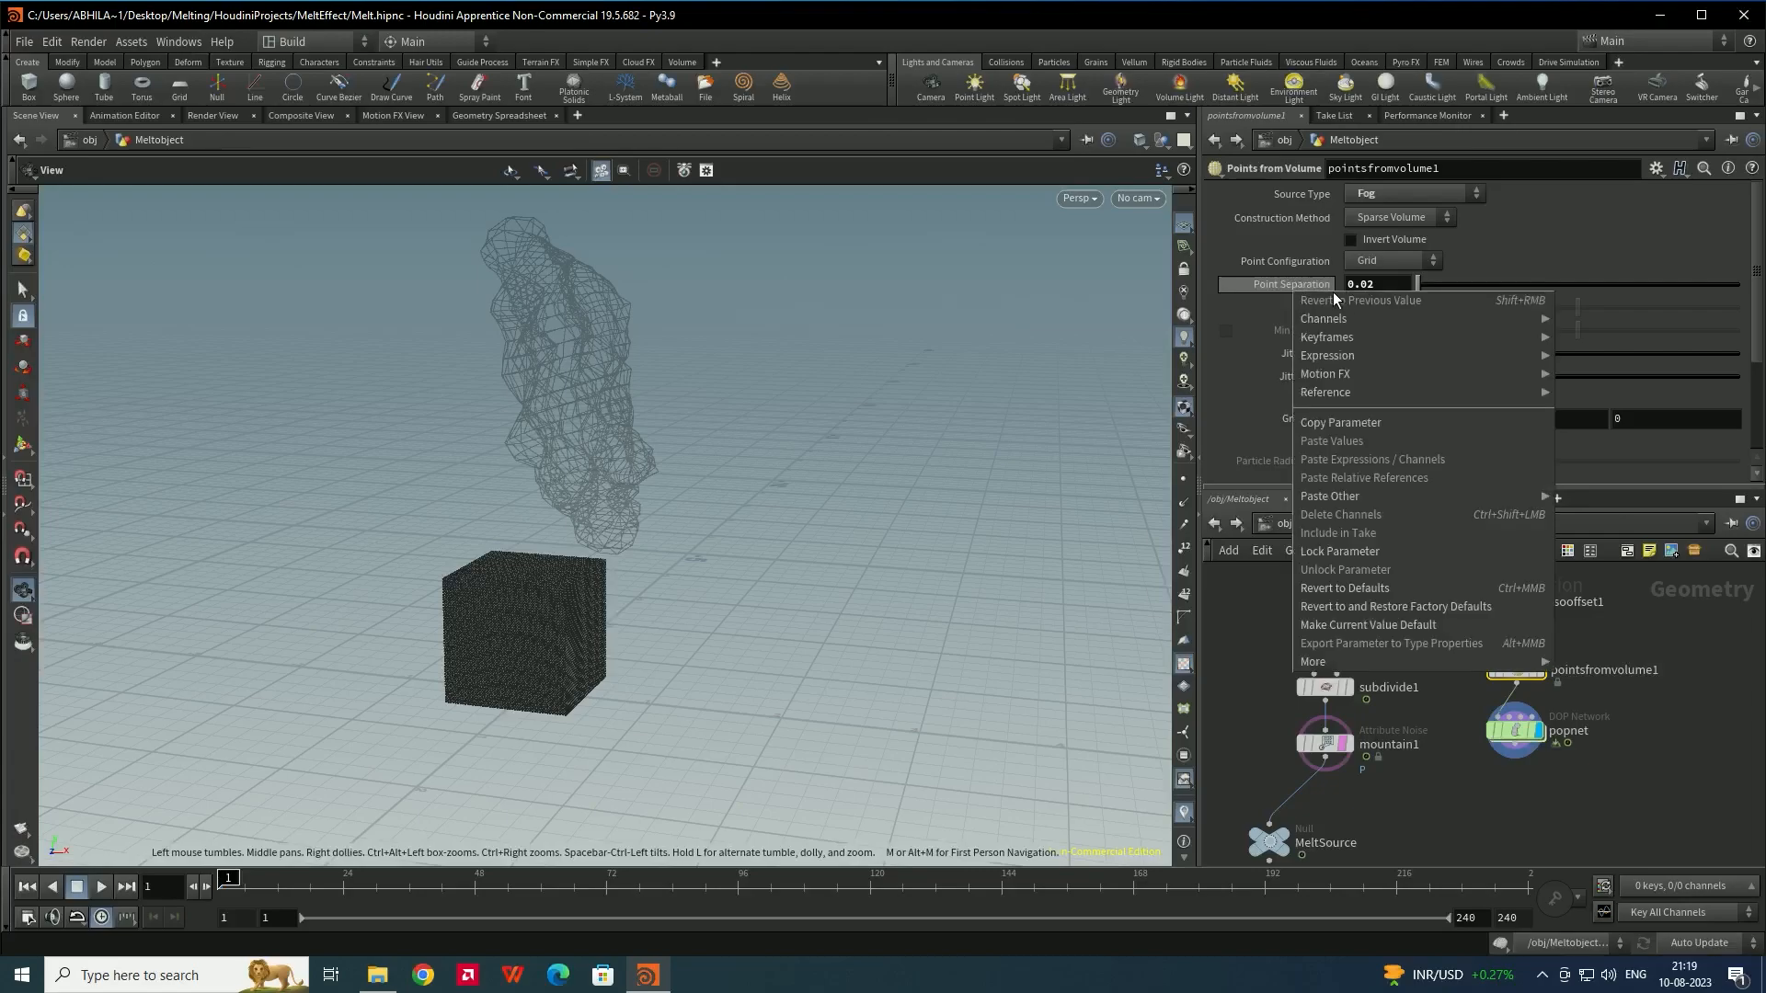
{"action": "left_click", "coordinate": [1344, 421]}
{"action": "double_click", "coordinate": [1516, 731]}
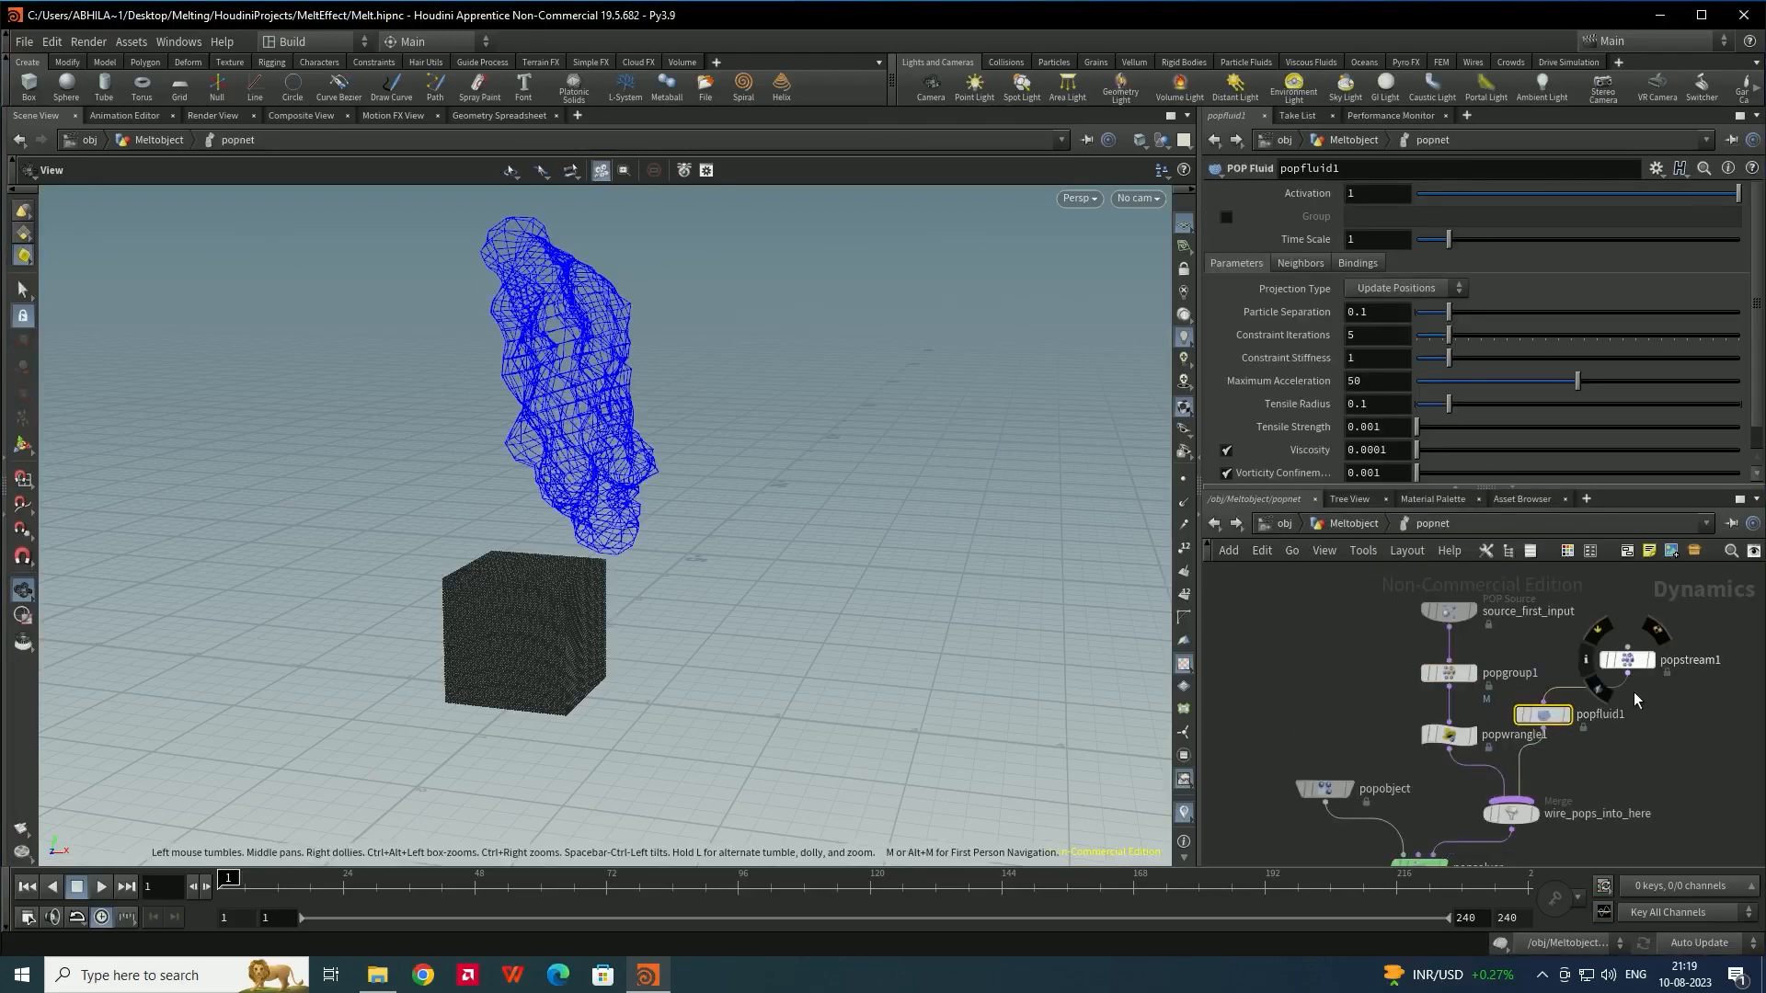
{"action": "right_click", "coordinate": [1301, 322]}
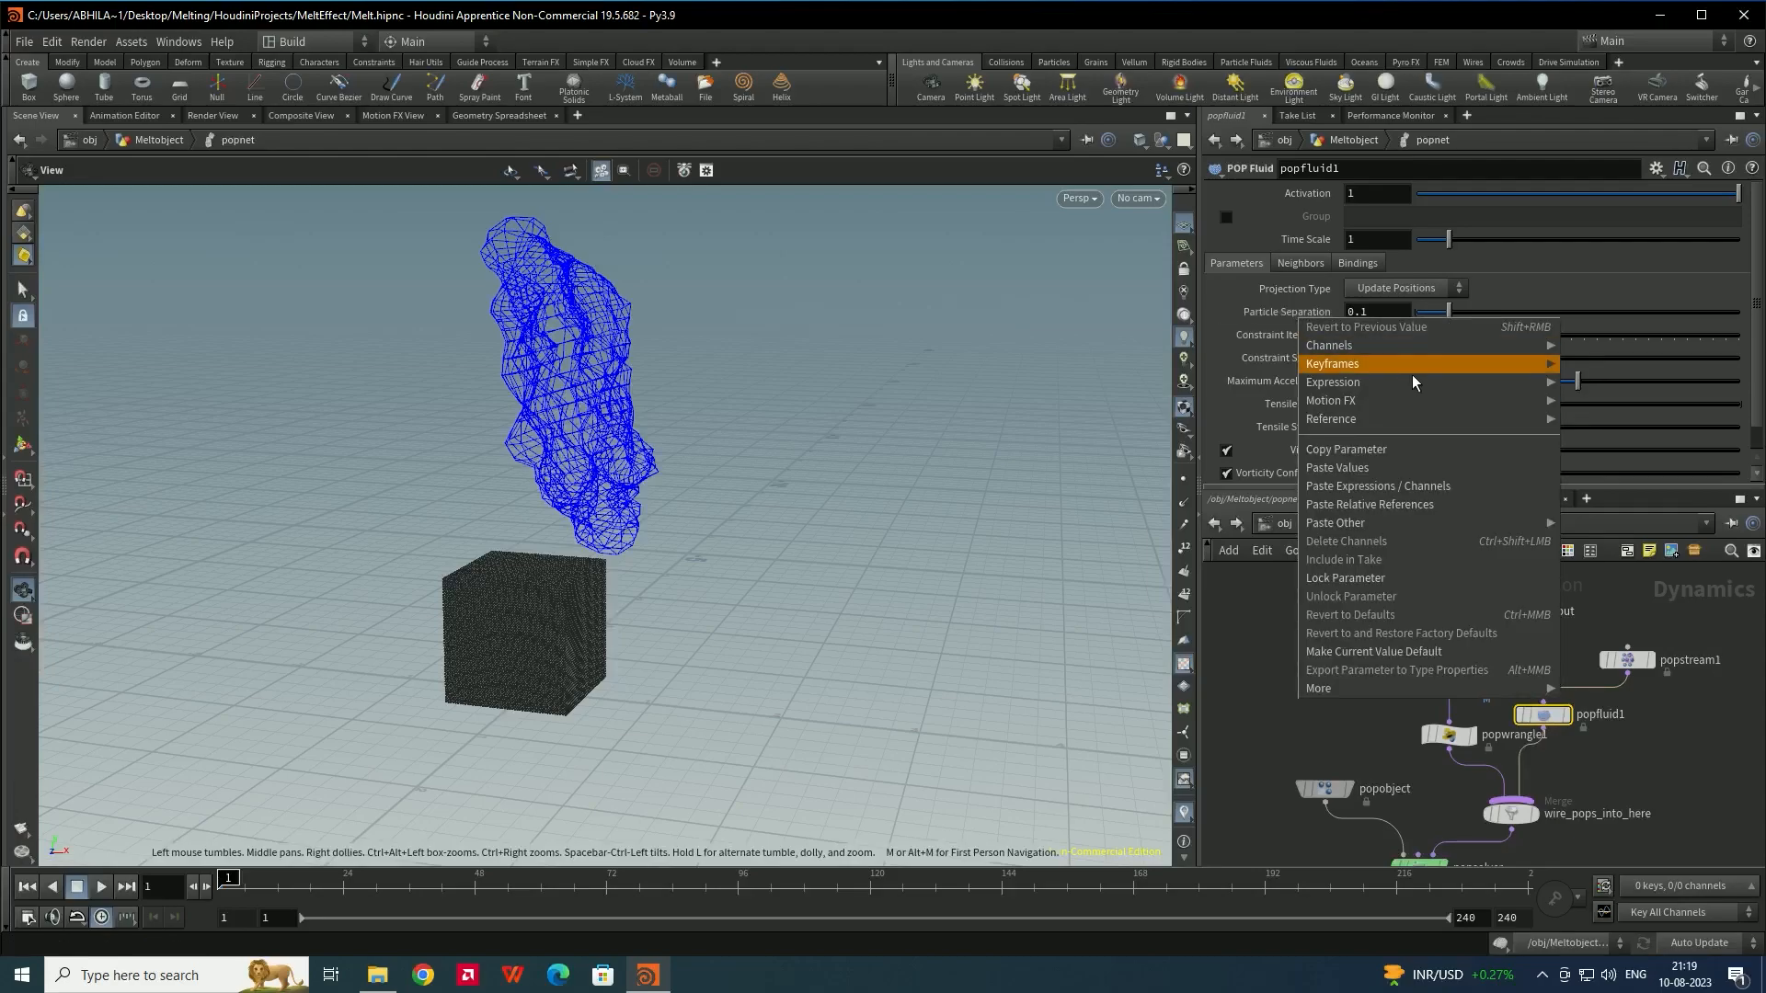
{"action": "left_click", "coordinate": [1432, 504]}
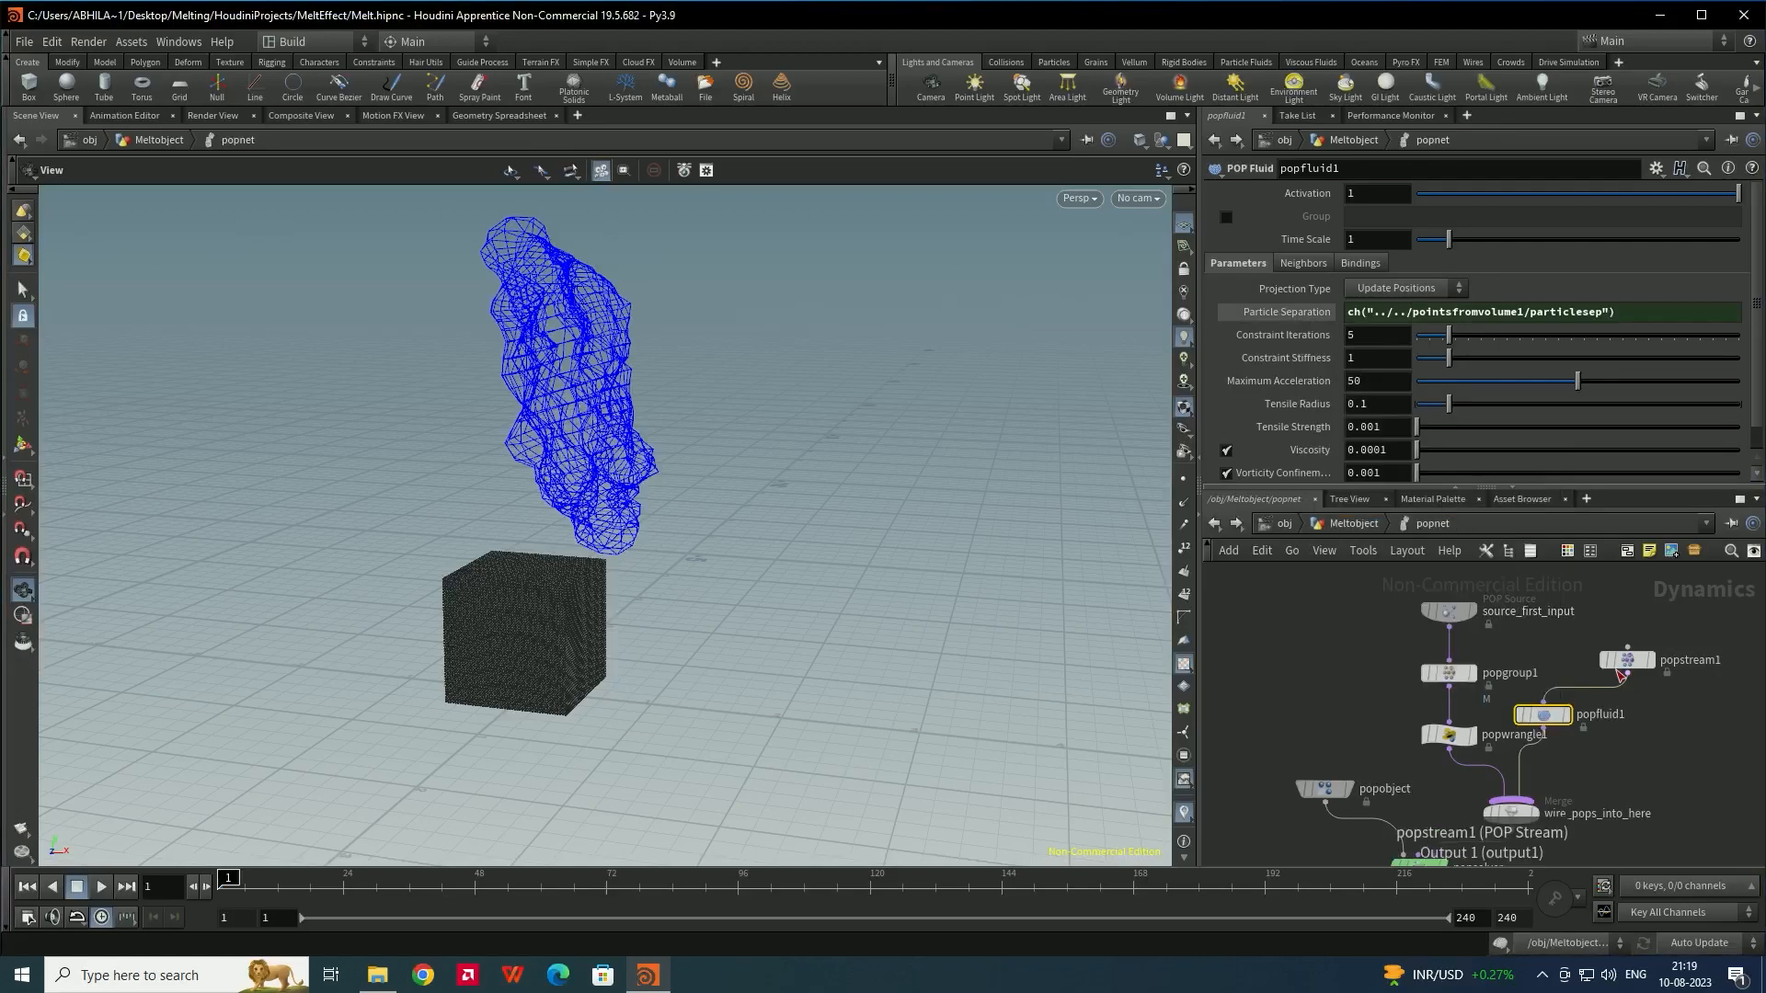
{"action": "key", "text": "ctrl+s"}
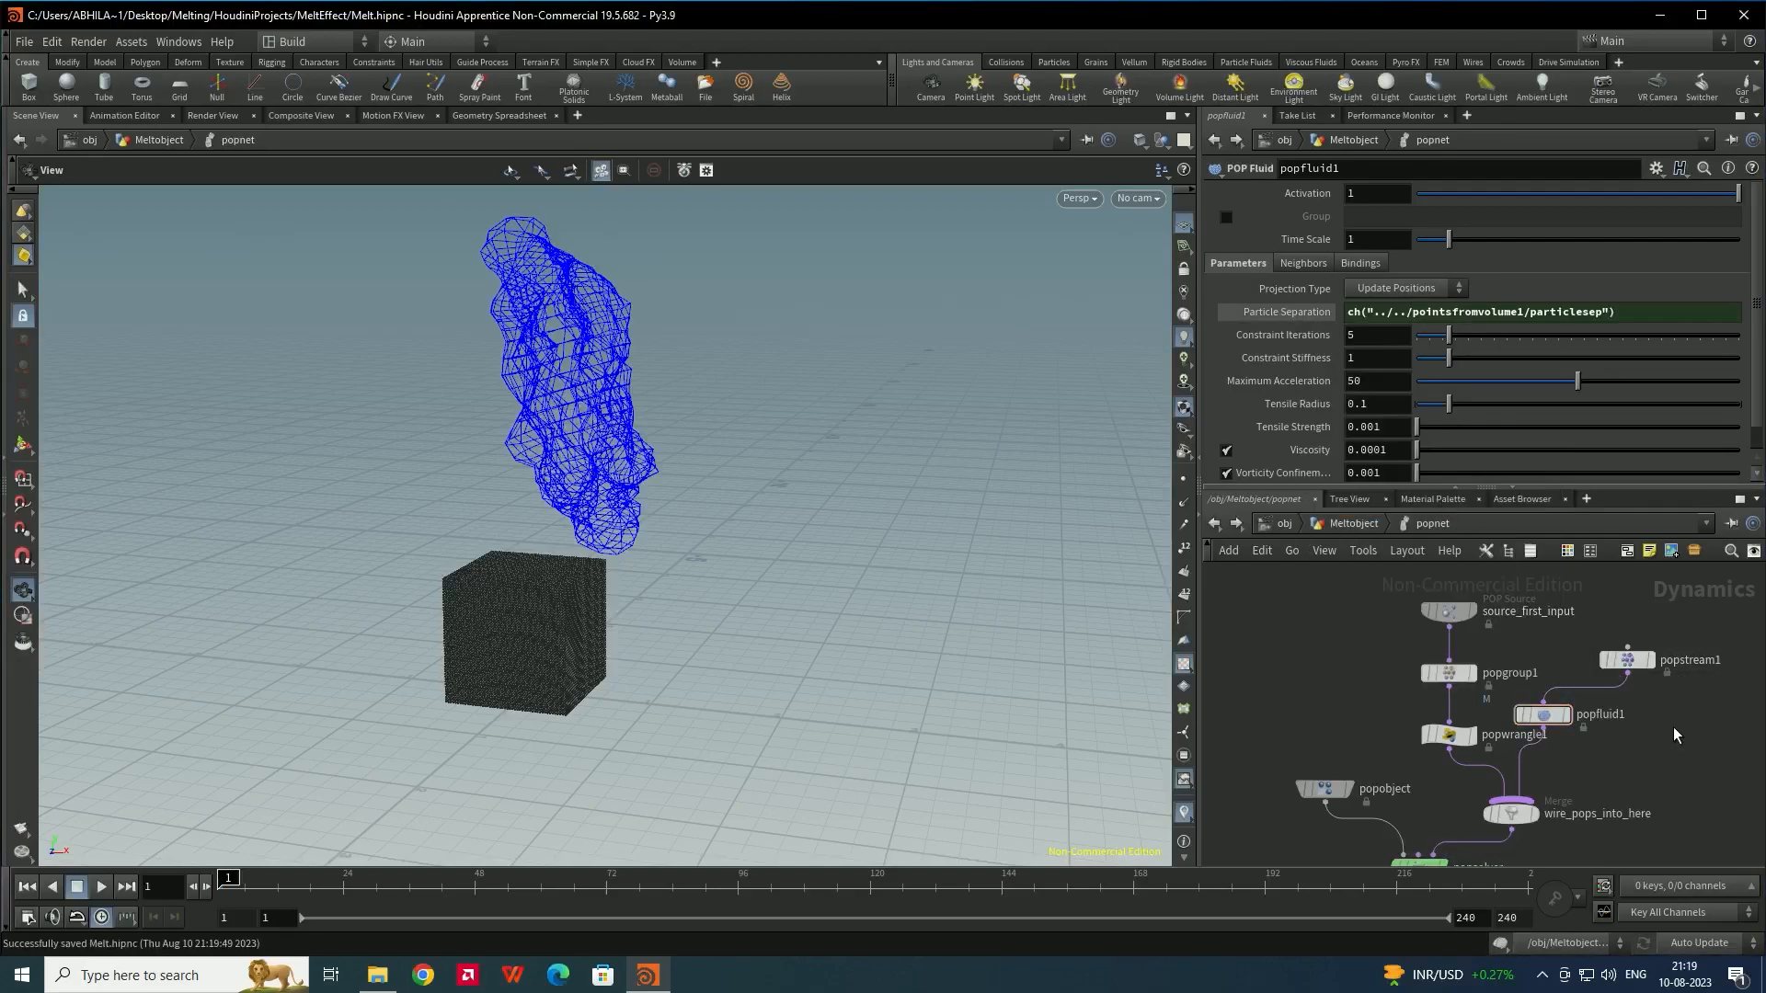
Set the POP Fluid's Constraint Iterations to 35 and its Viscosity to 0.03
{"action": "left_click_drag", "start_coordinate": [674, 646], "coordinate": [883, 591]}
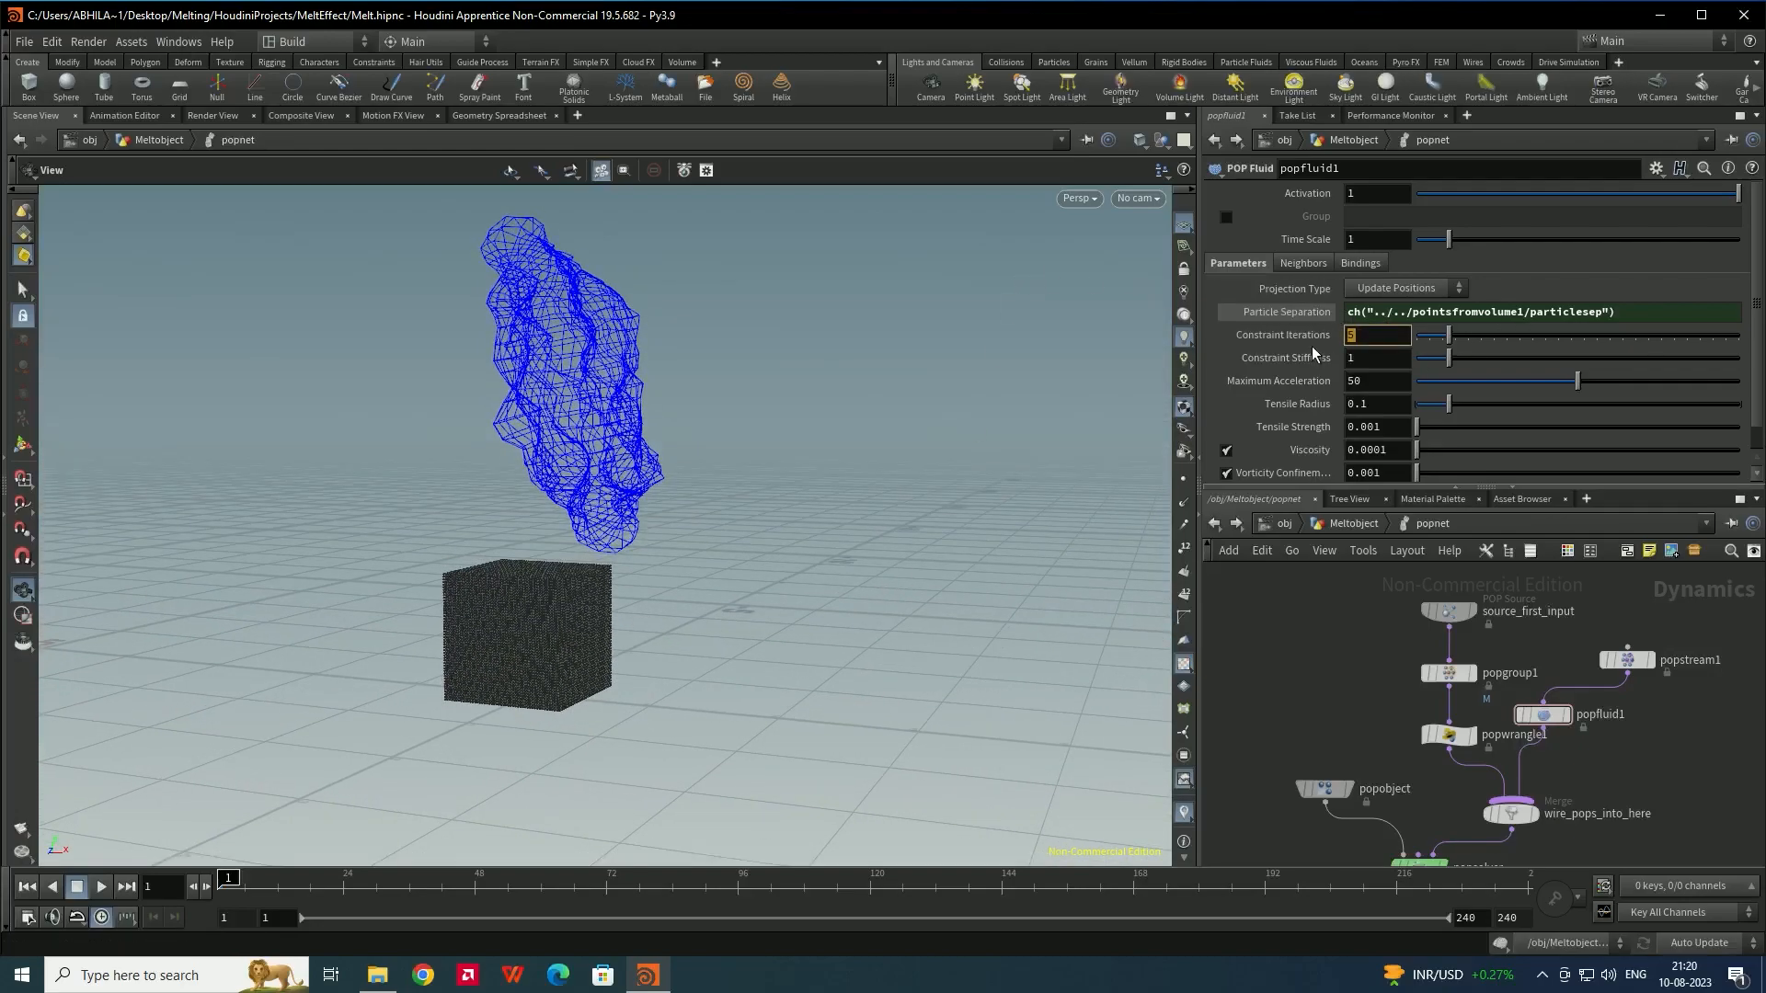
{"action": "type", "text": "35"}
{"action": "key", "text": "Return"}
{"action": "left_click_drag", "start_coordinate": [1395, 454], "coordinate": [1337, 449]}
{"action": "type", "text": "0.03"}
{"action": "key", "text": "Return"}
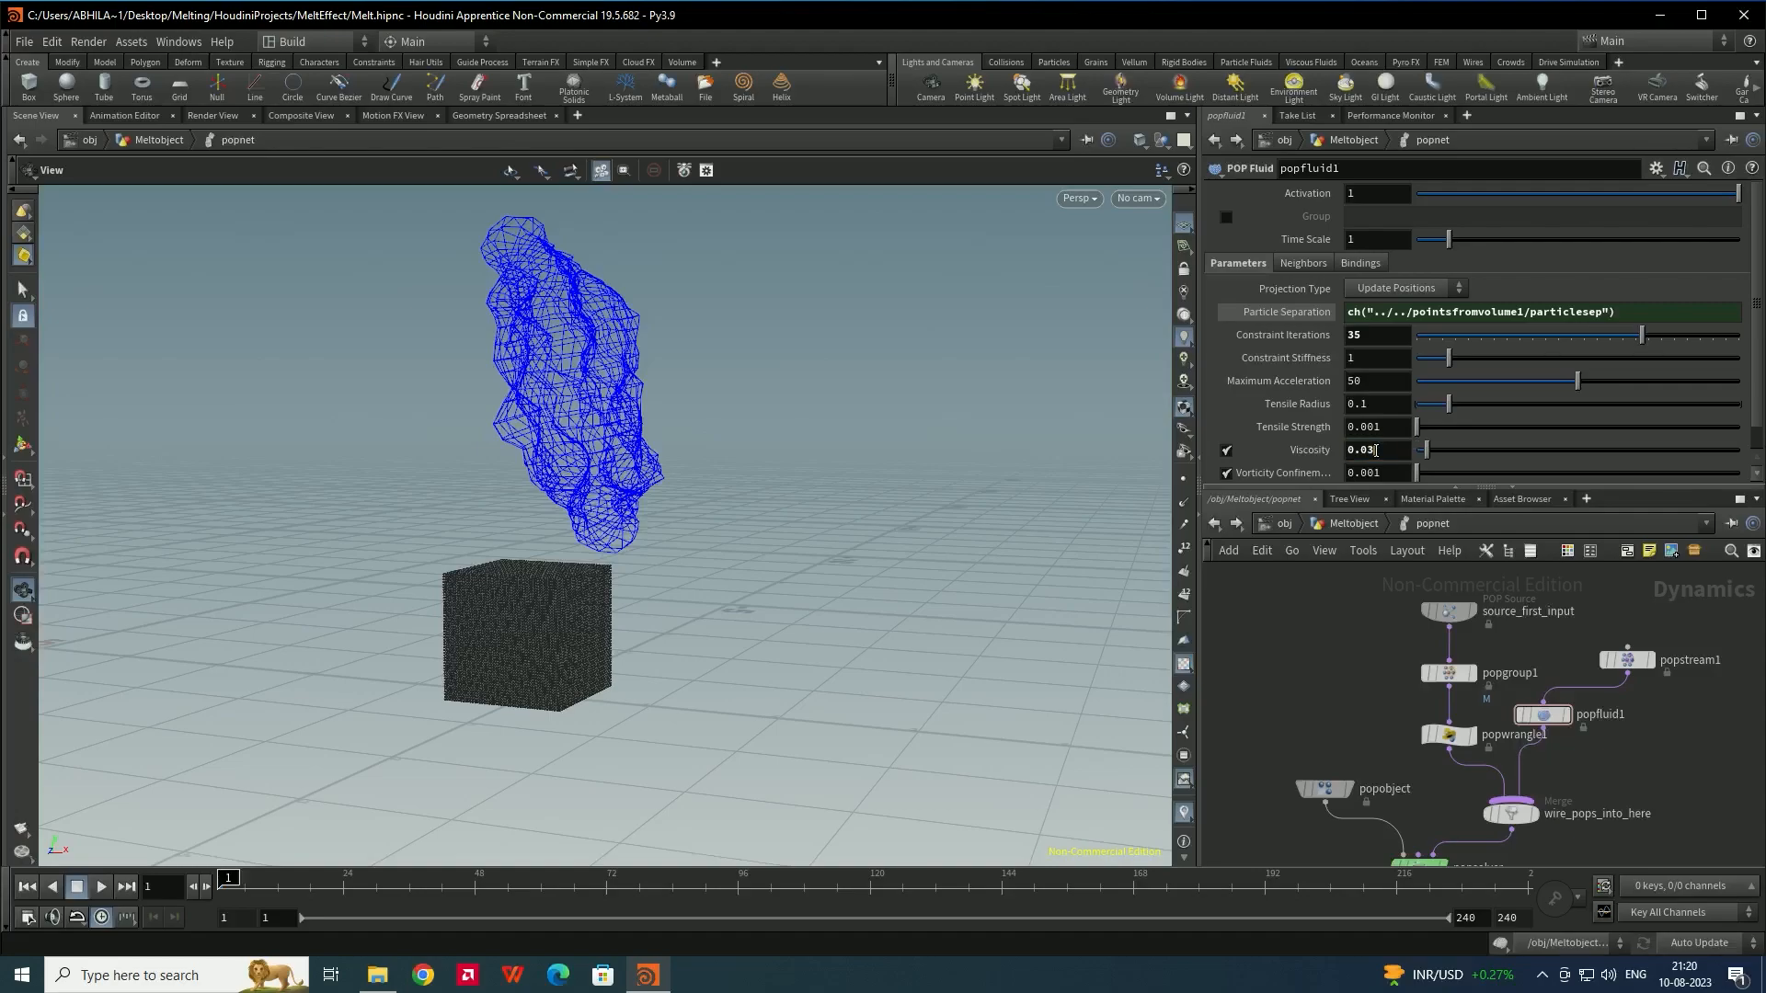
Set the POP Fluid's Viscosity to 0.3 and Tensile Strength to 0.005, and save the scene
{"action": "left_click", "coordinate": [1376, 450]}
{"action": "key", "text": "BackSpace"}
{"action": "key", "text": "BackSpace"}
{"action": "type", "text": "3"}
{"action": "key", "text": "Return"}
{"action": "key", "text": "Return"}
{"action": "key", "text": "ctrl+s"}
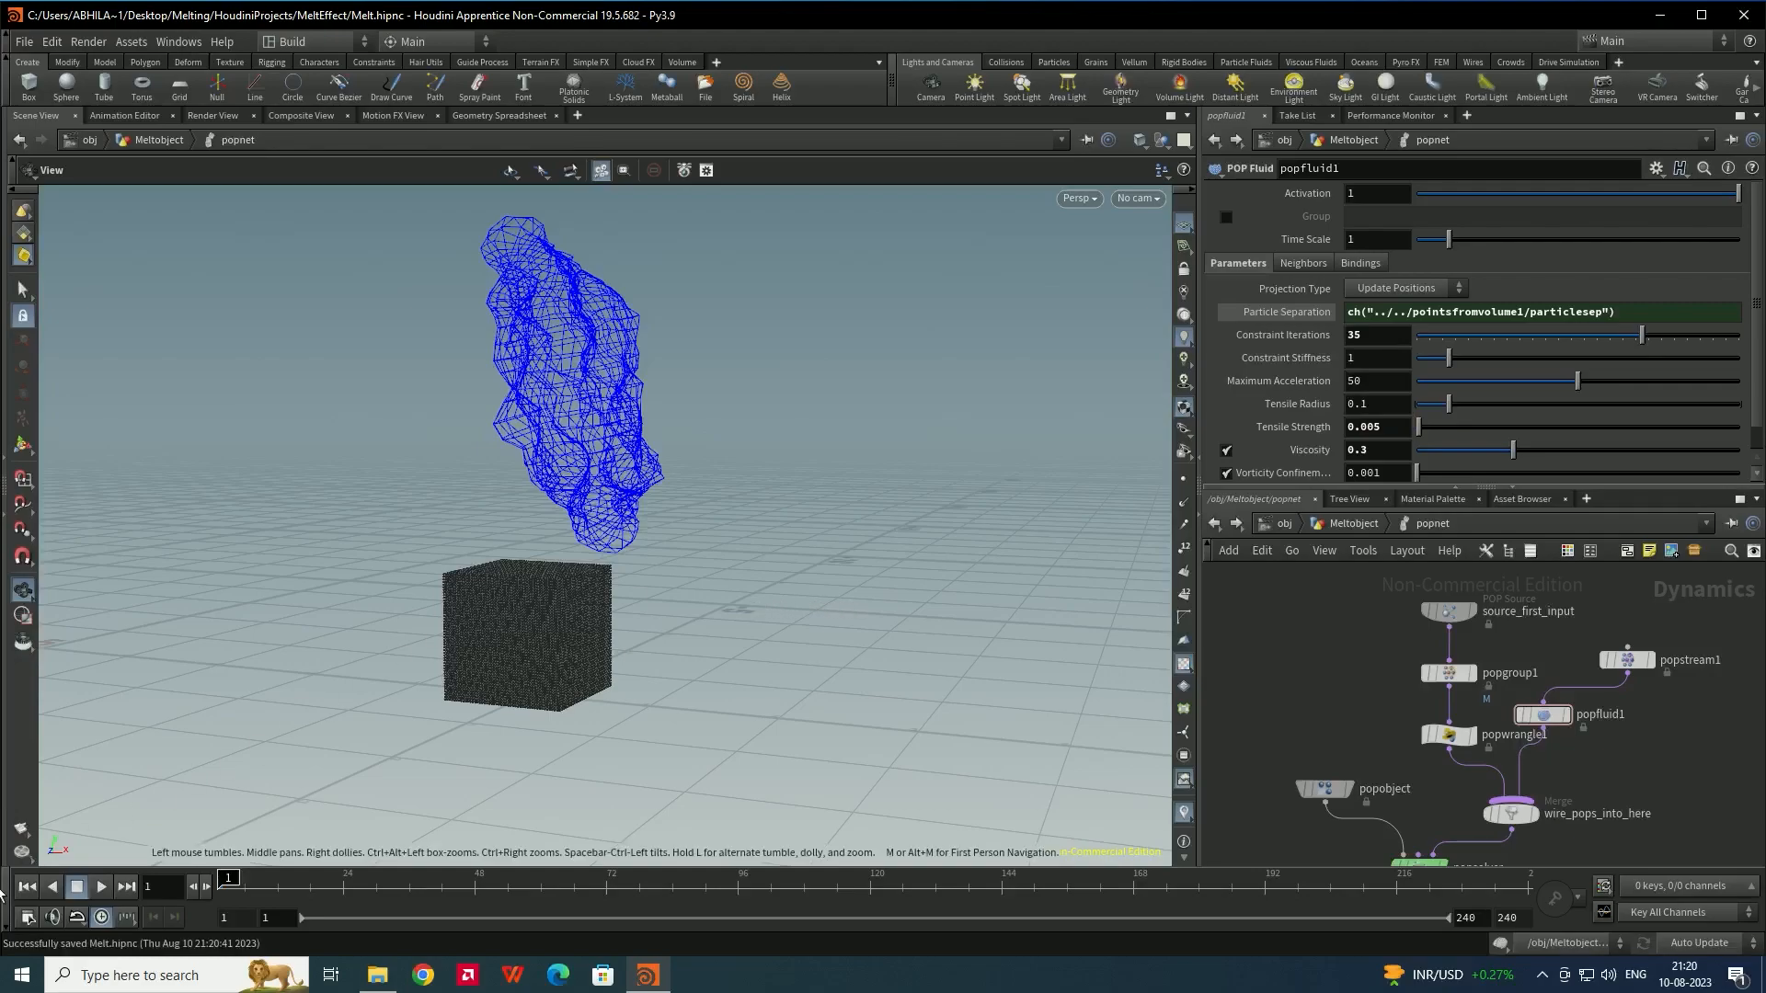
Test-play the simulation and tidy the popnet network so the POP Stream sits directly above the POP Fluid in its own branch
{"action": "left_click", "coordinate": [102, 885]}
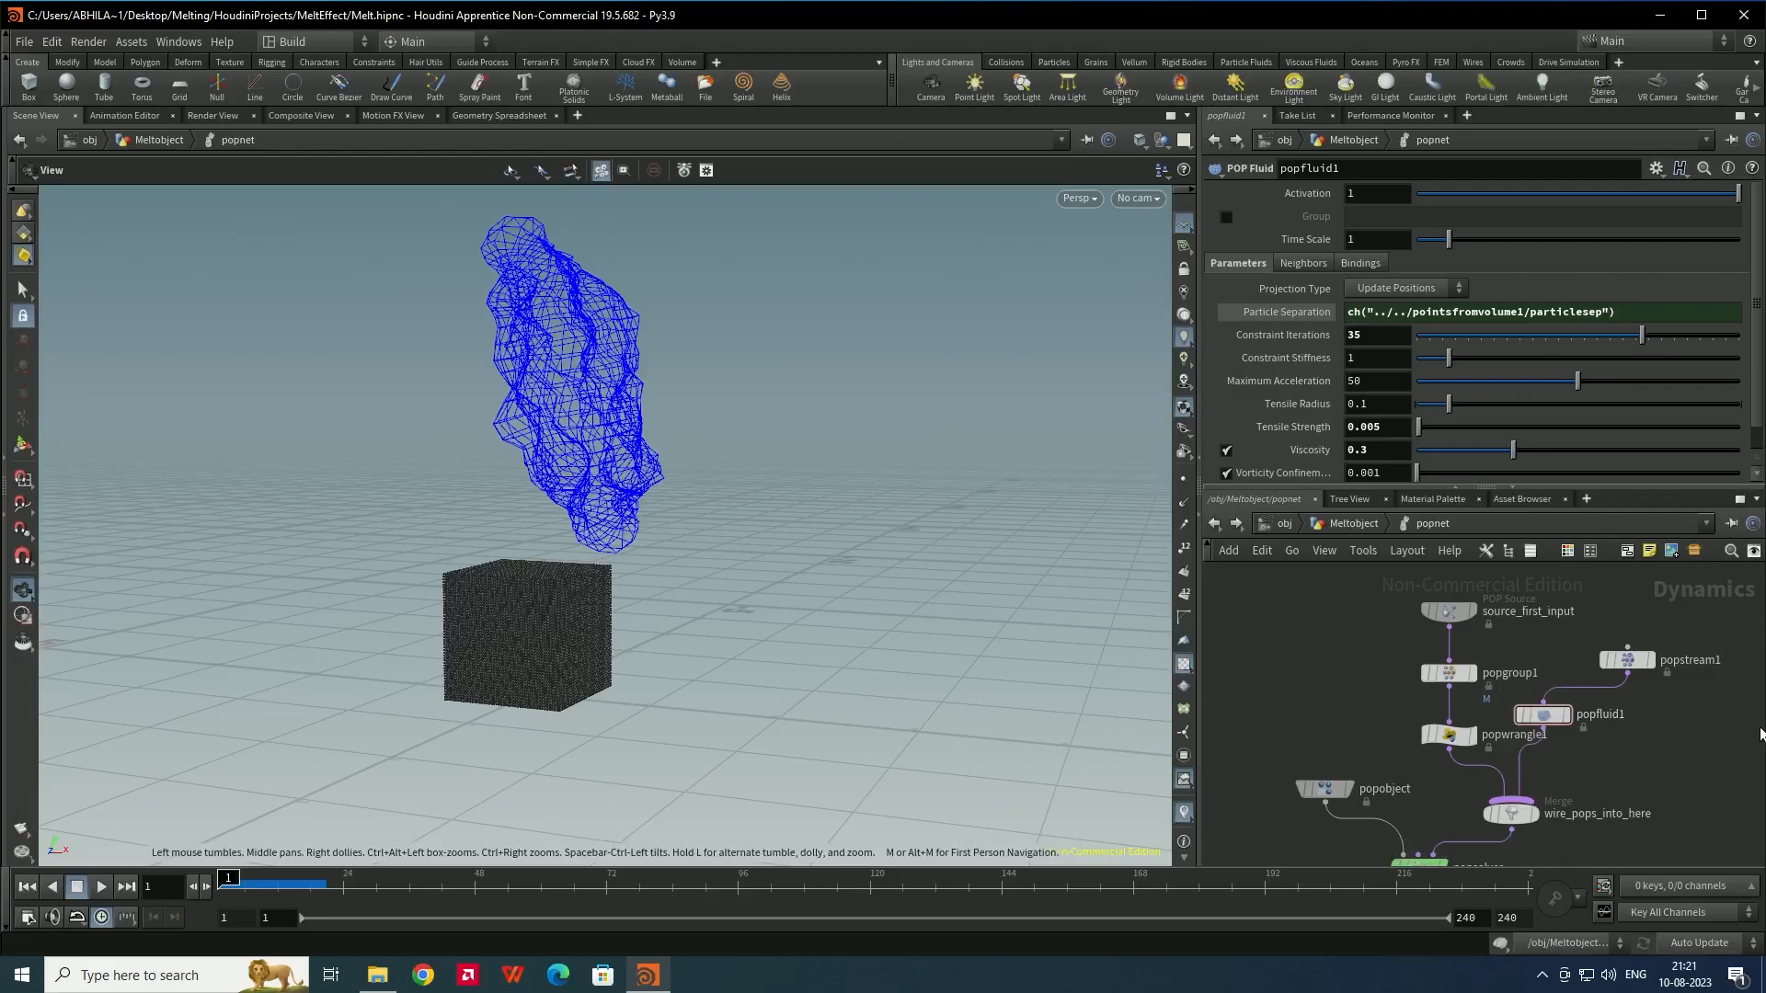
{"action": "key", "text": "shift+l"}
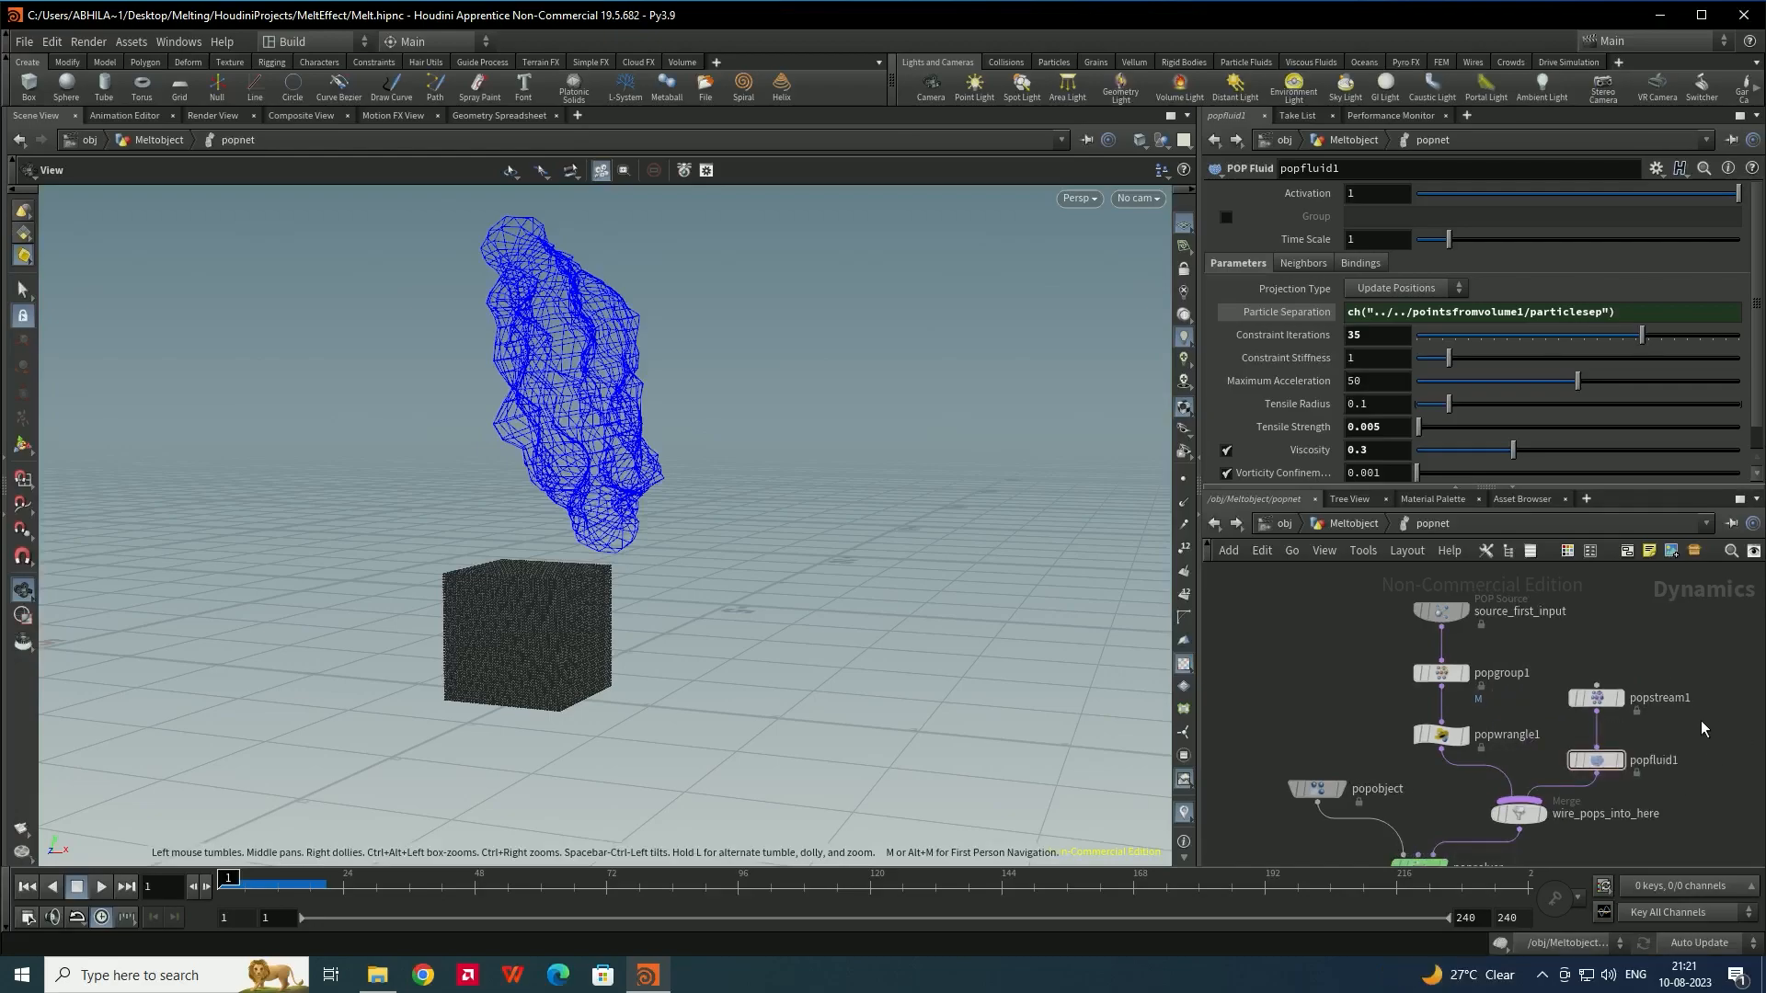
{"action": "left_click_drag", "start_coordinate": [1542, 657], "coordinate": [1612, 779]}
{"action": "key", "text": "shift+l"}
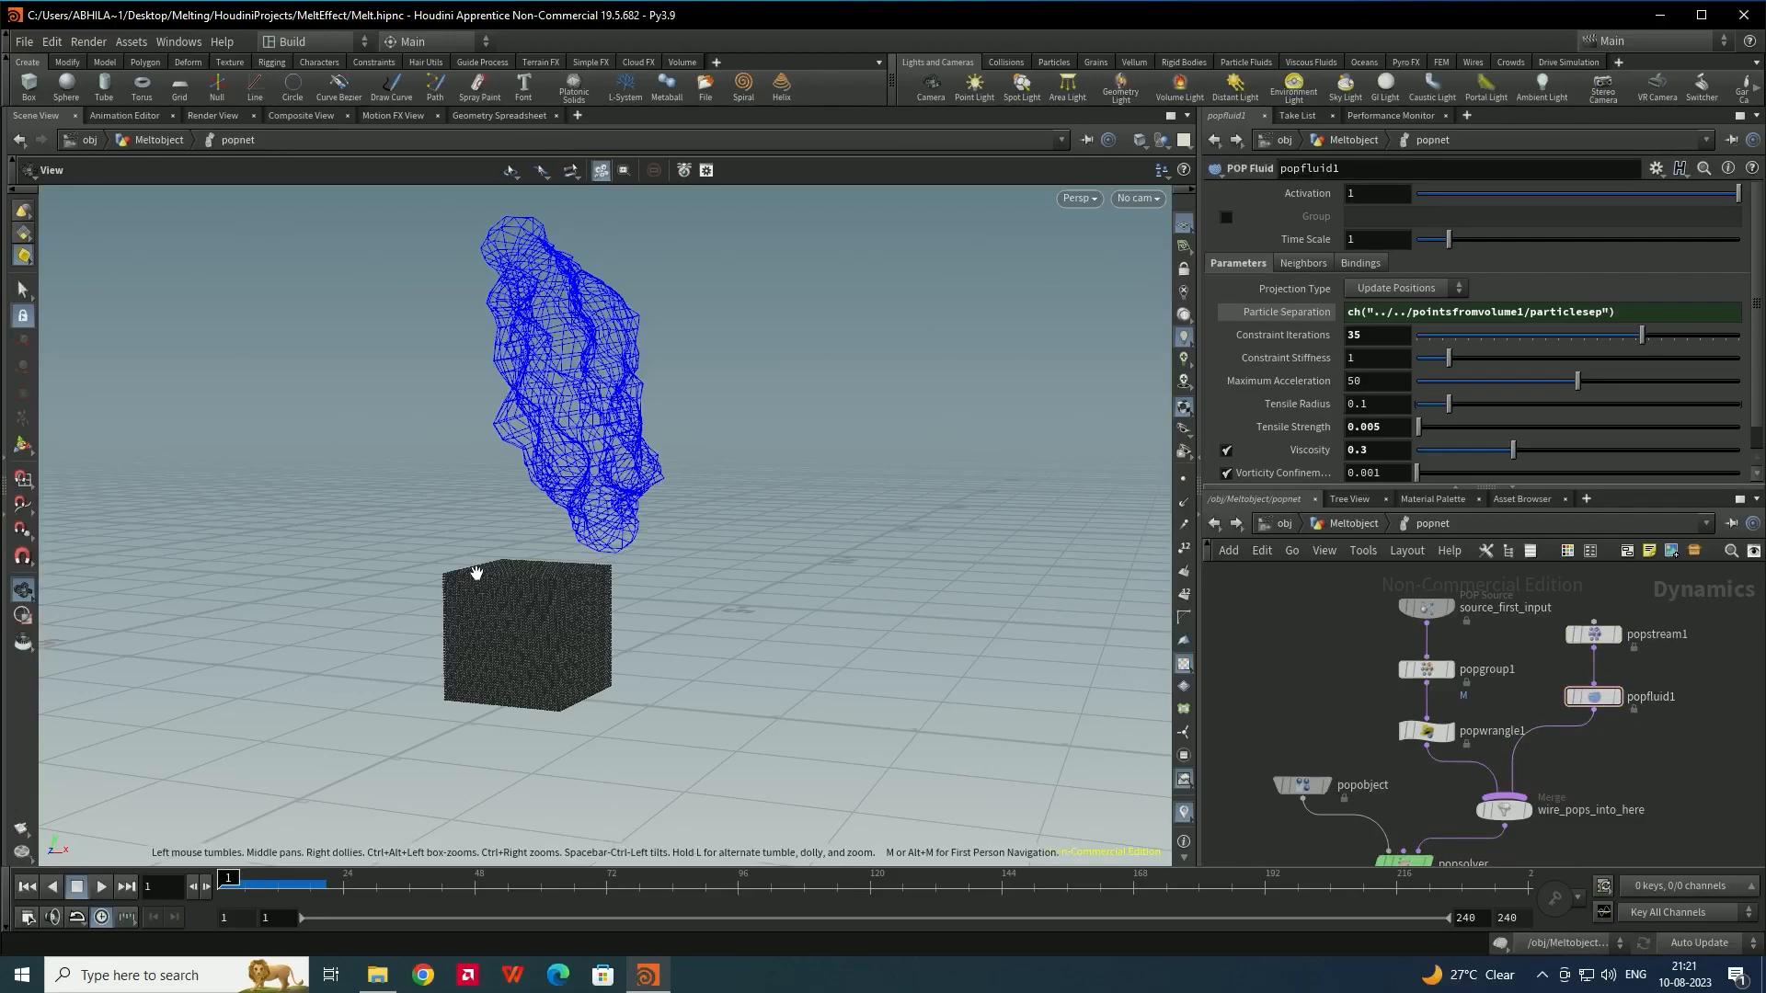
Insert a POP Force node between the POP Fluid and the wire_pops_into_here merge
{"action": "key", "text": "Tab"}
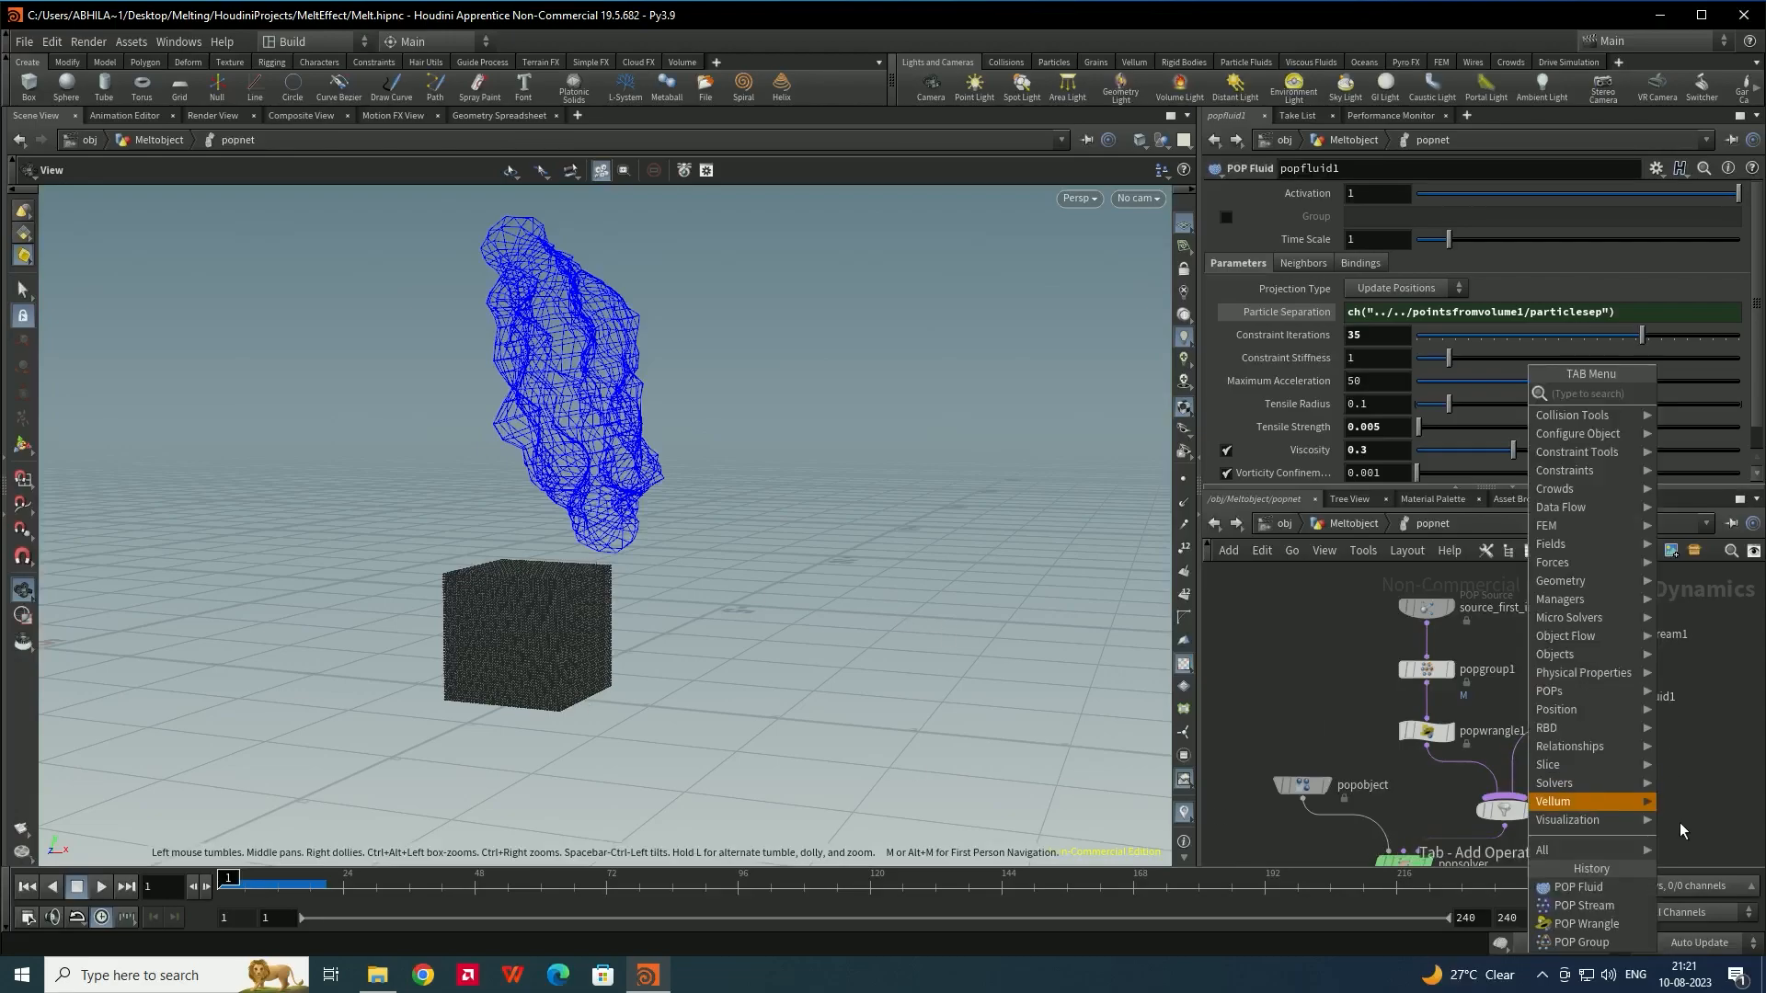
{"action": "type", "text": "popfo"}
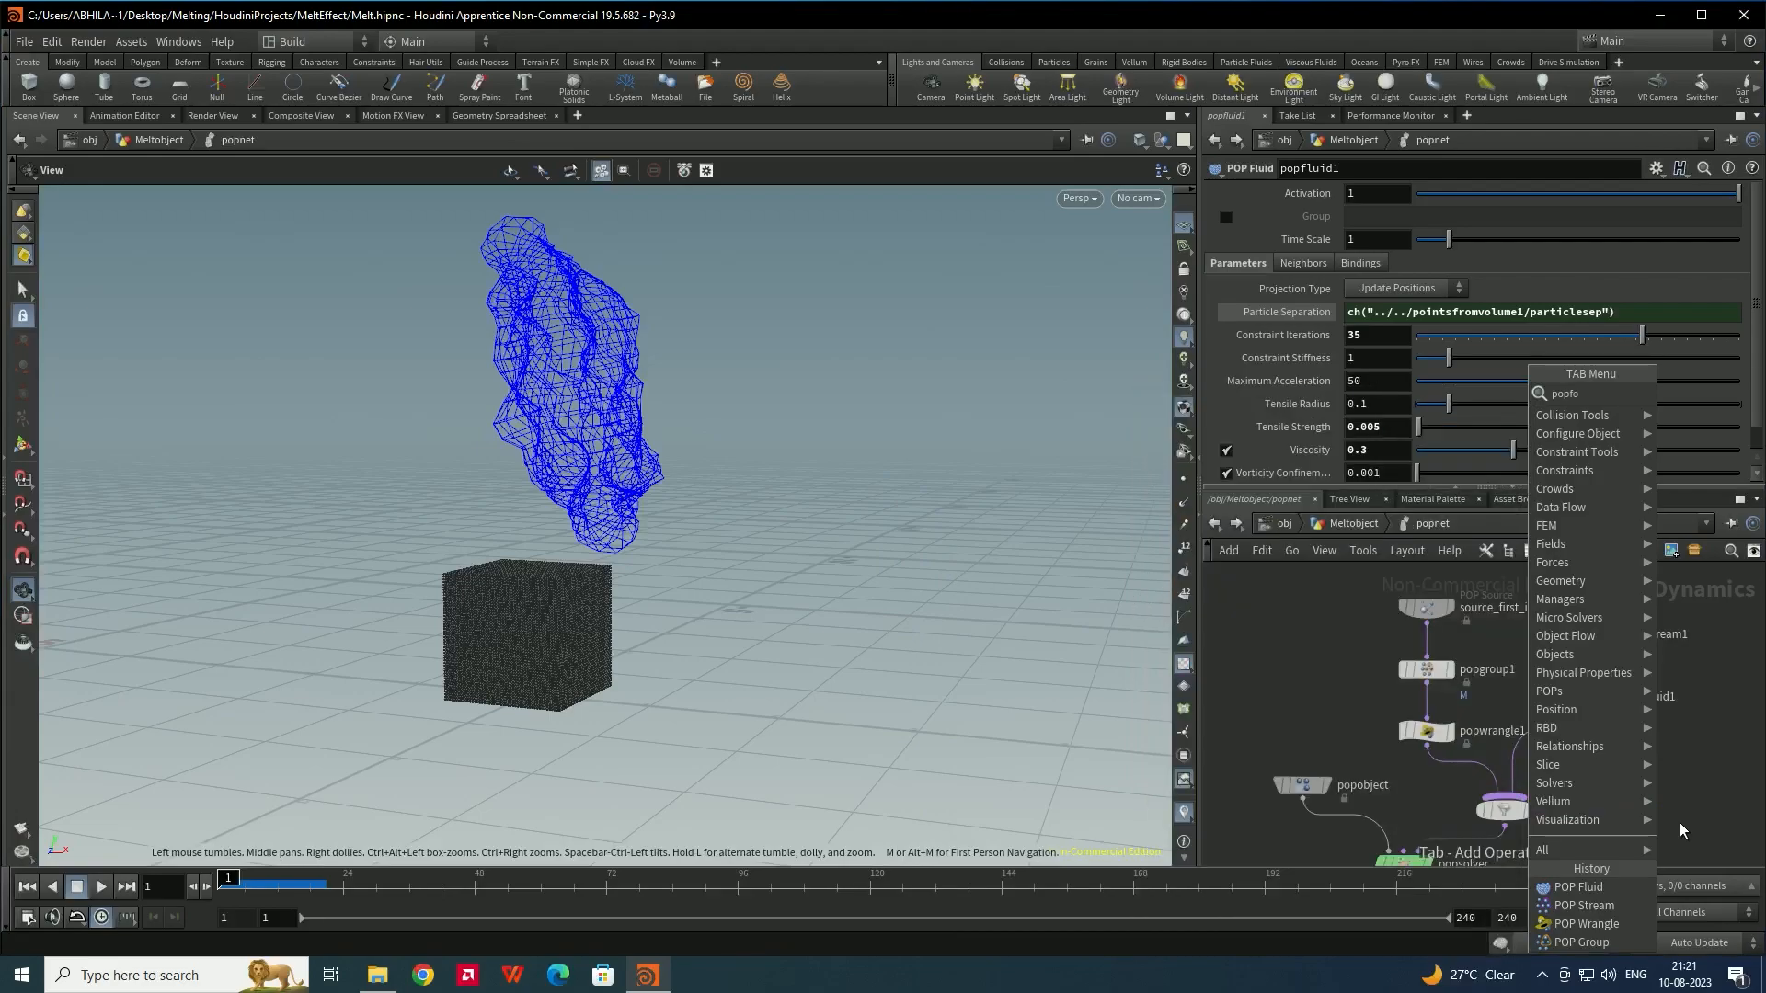
{"action": "key", "text": "Return"}
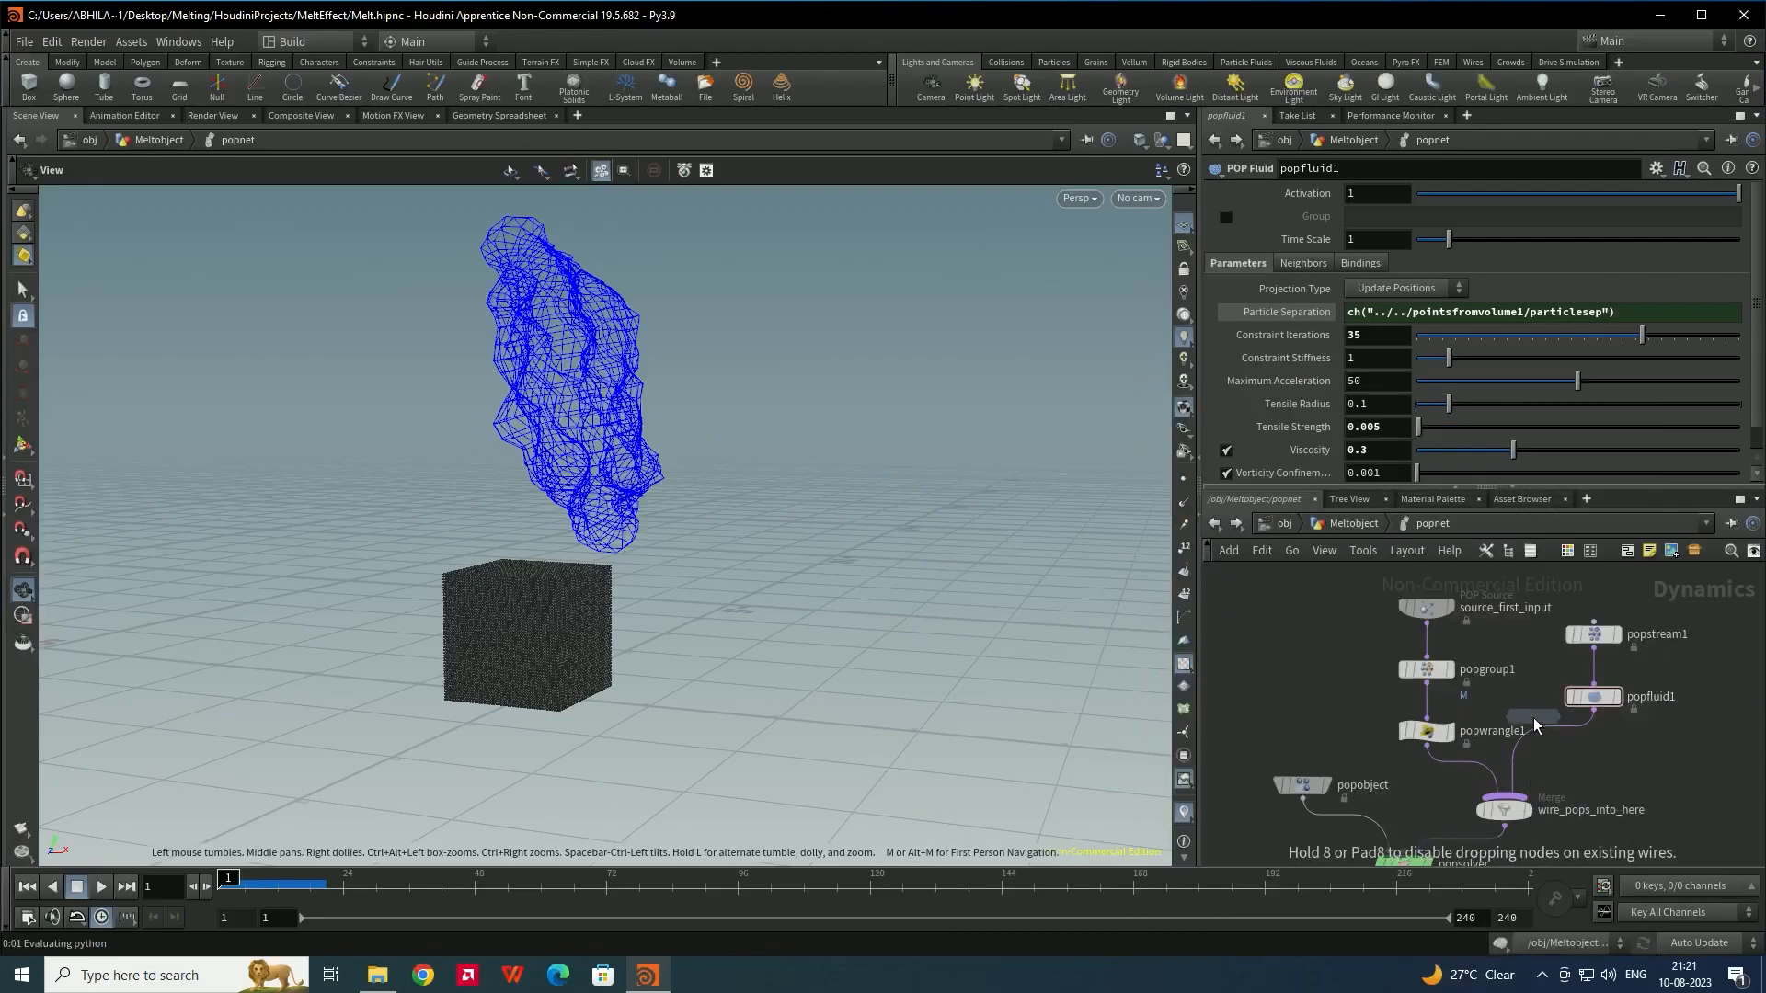
{"action": "left_click", "coordinate": [1532, 740]}
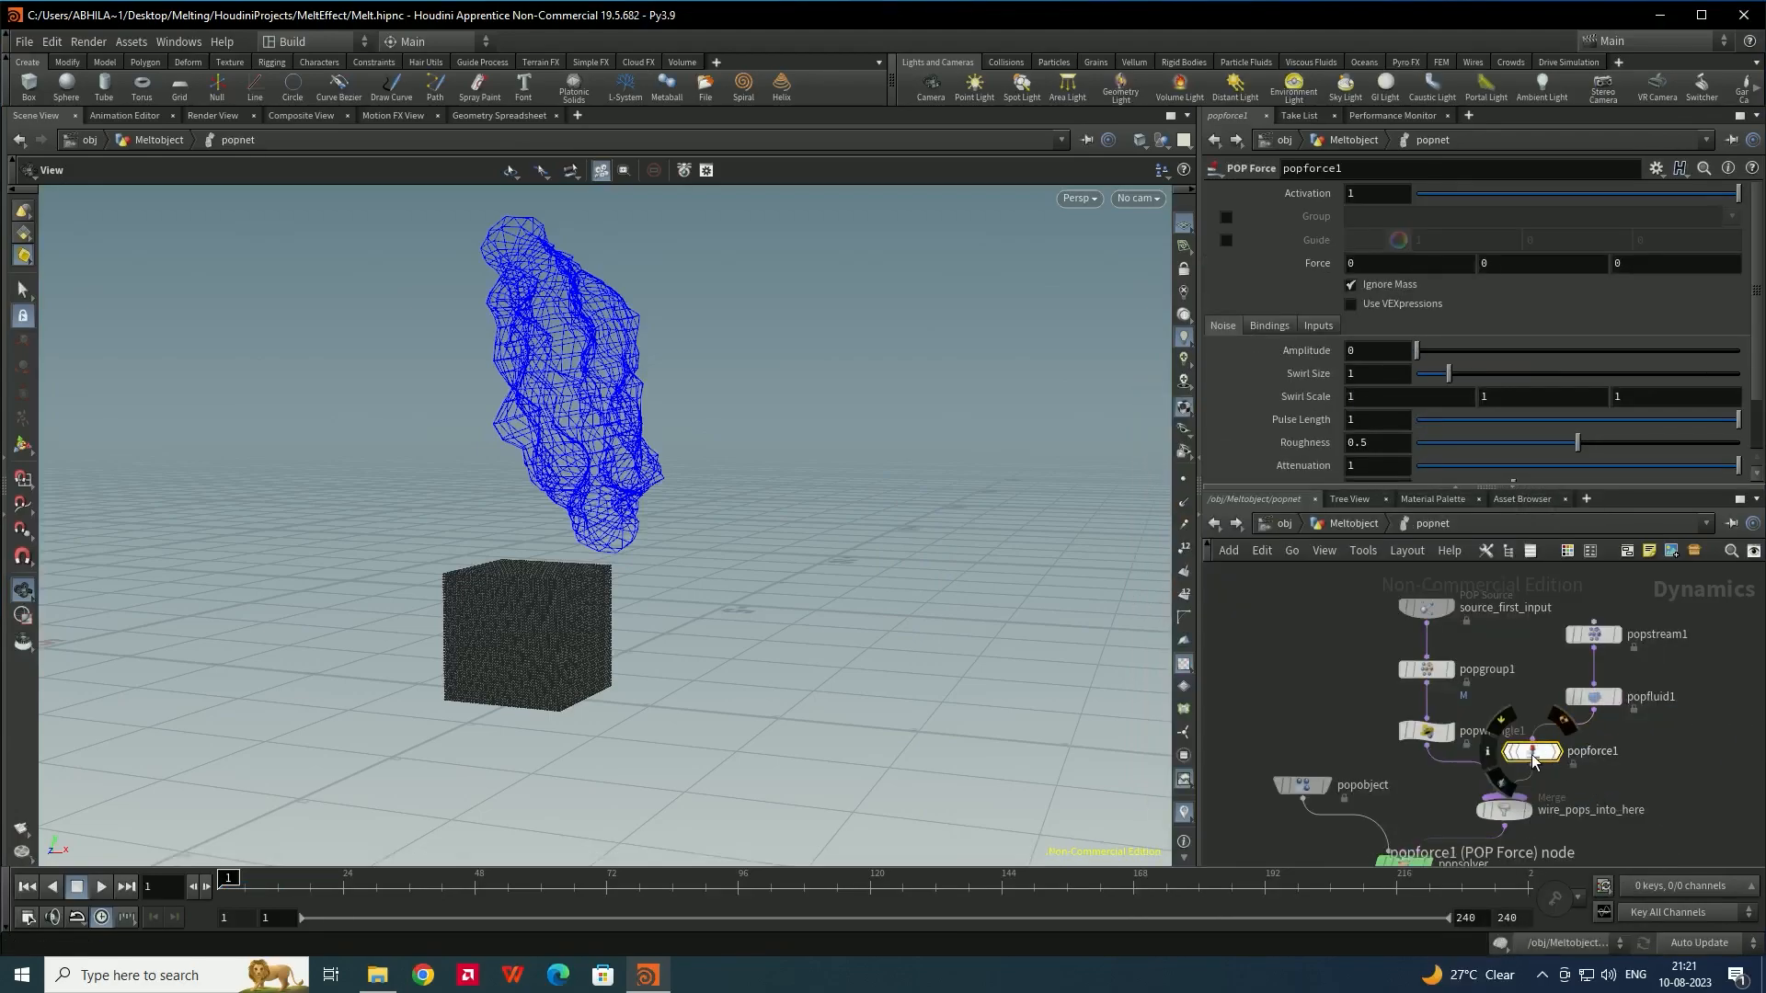
Set the POP Force's Y force to -2 and test-play the simulation from frame 1
{"action": "left_click", "coordinate": [1497, 264]}
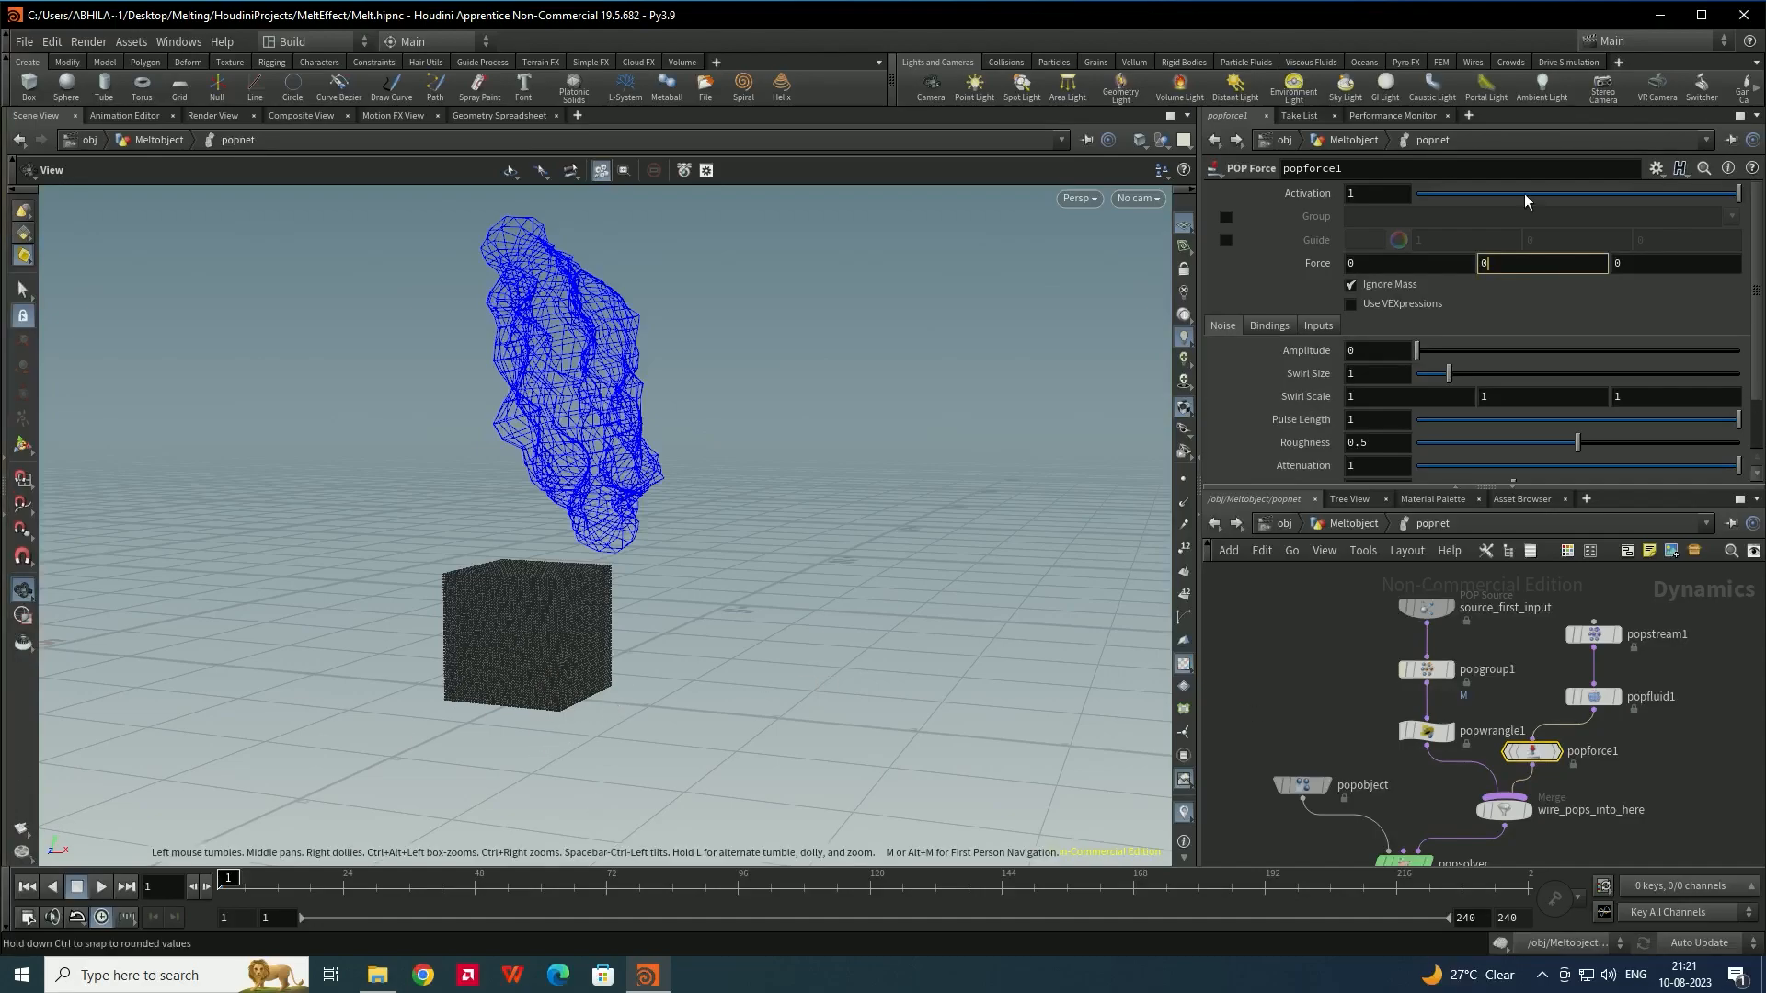
{"action": "left_click_drag", "start_coordinate": [1502, 262], "coordinate": [1428, 268]}
{"action": "type", "text": "-2"}
{"action": "key", "text": "Return"}
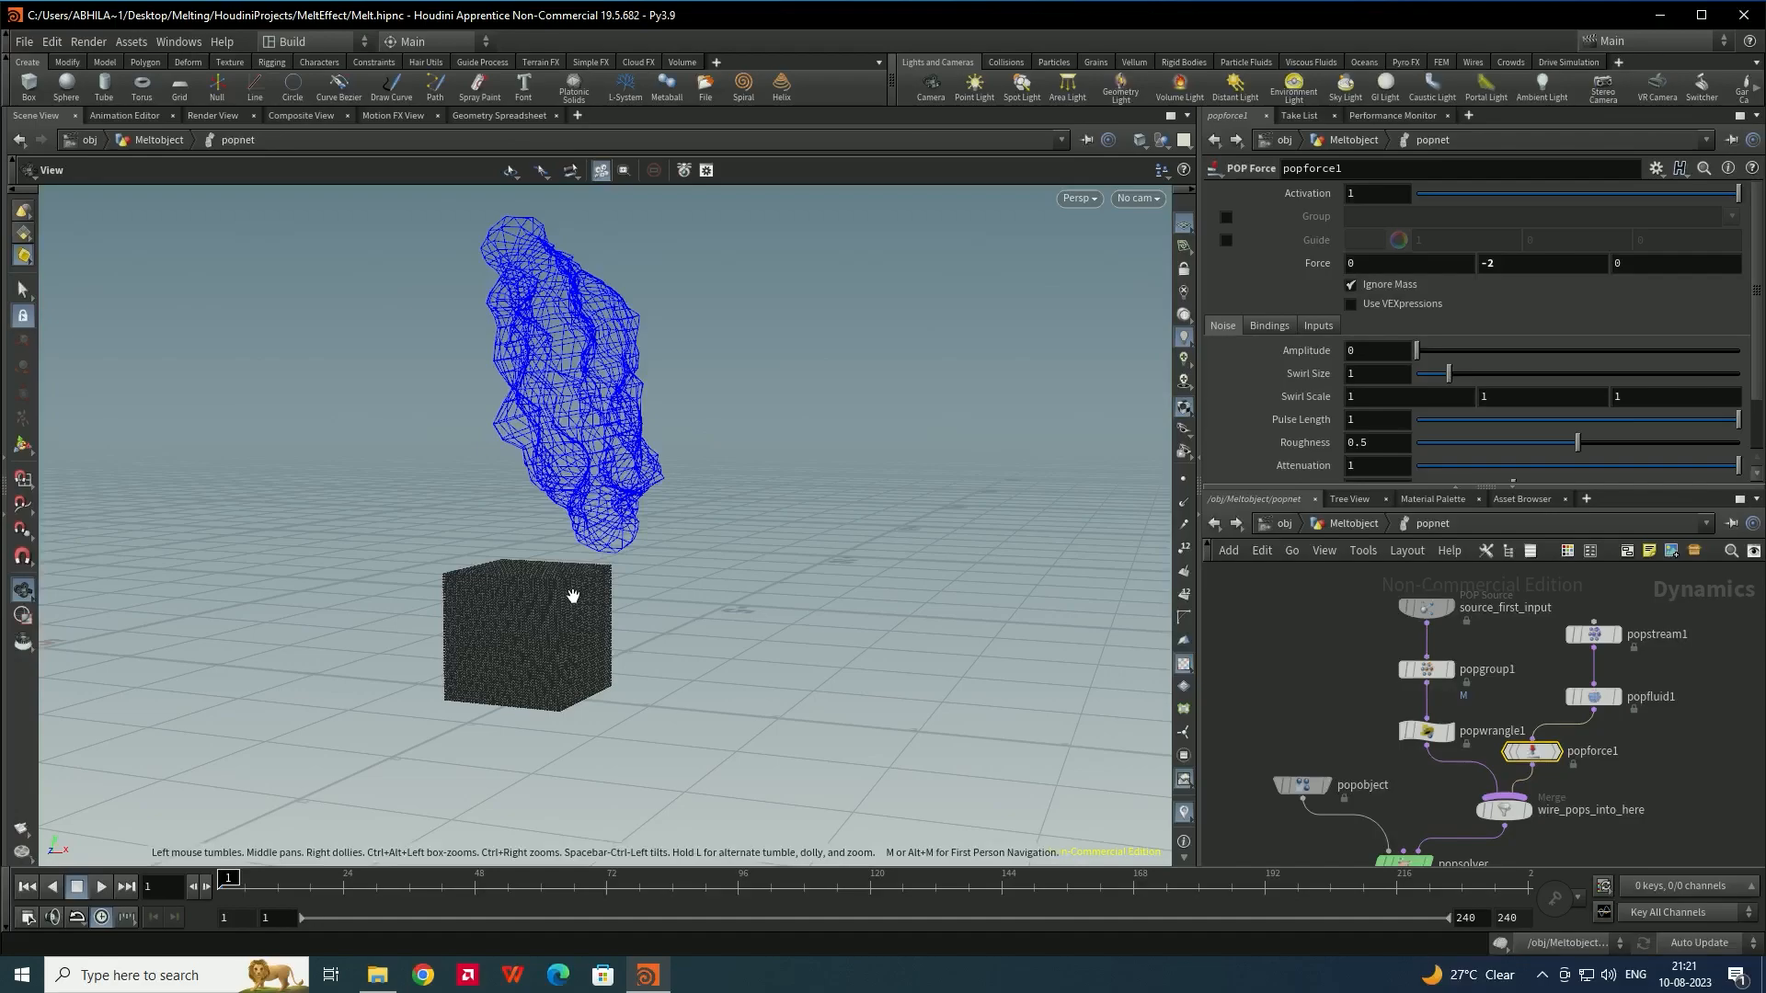
{"action": "left_click", "coordinate": [101, 885]}
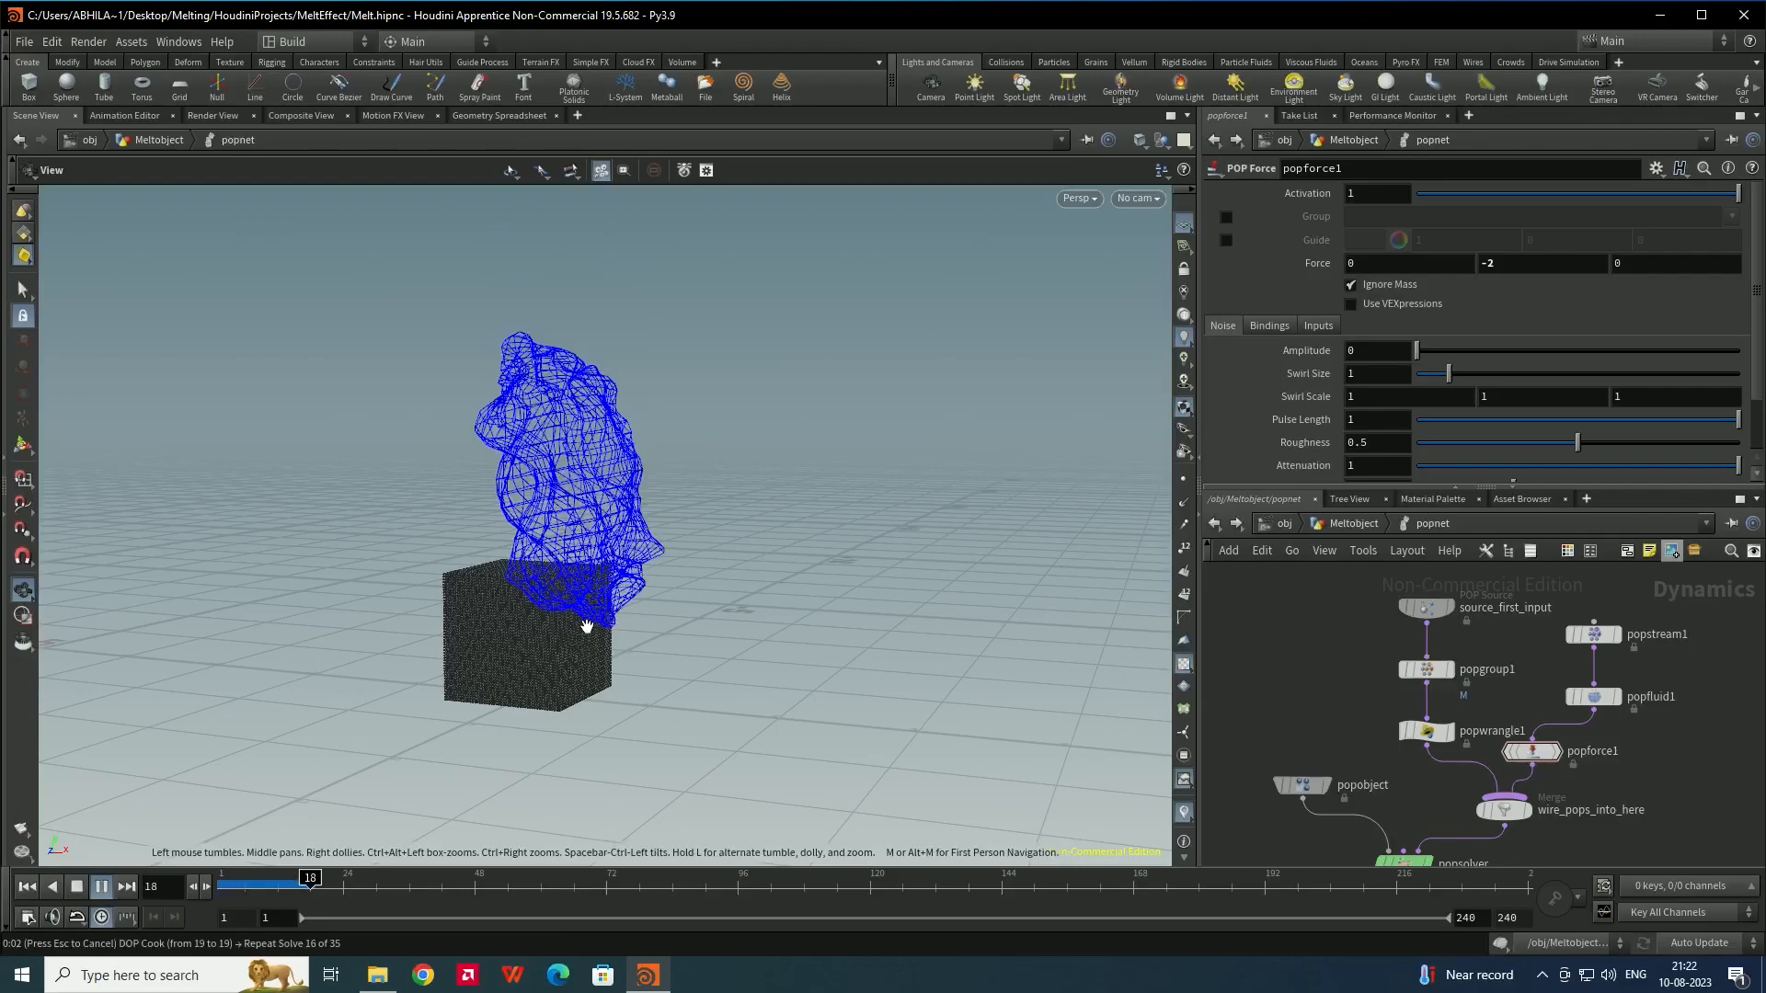
{"action": "left_click", "coordinate": [82, 888]}
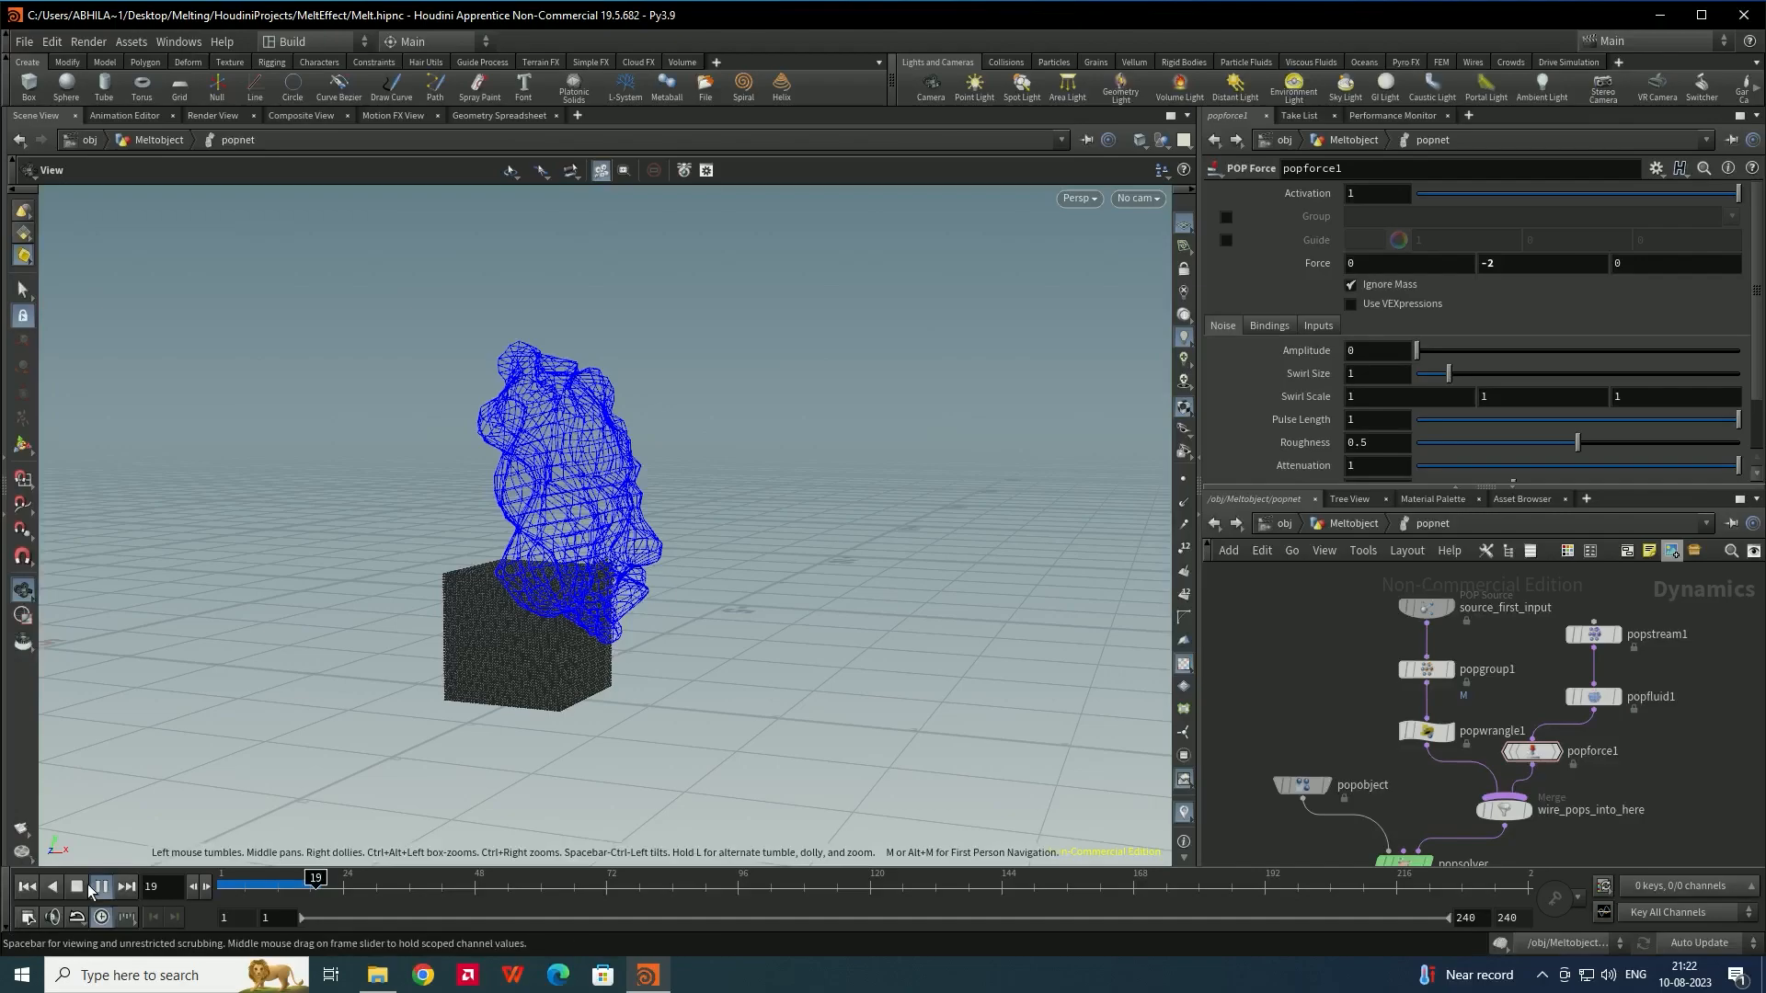
Return to frame 1, set the POP Source's Impulse Activation to $FF==1, save the scene and tidy the node layout
{"action": "left_click", "coordinate": [27, 887]}
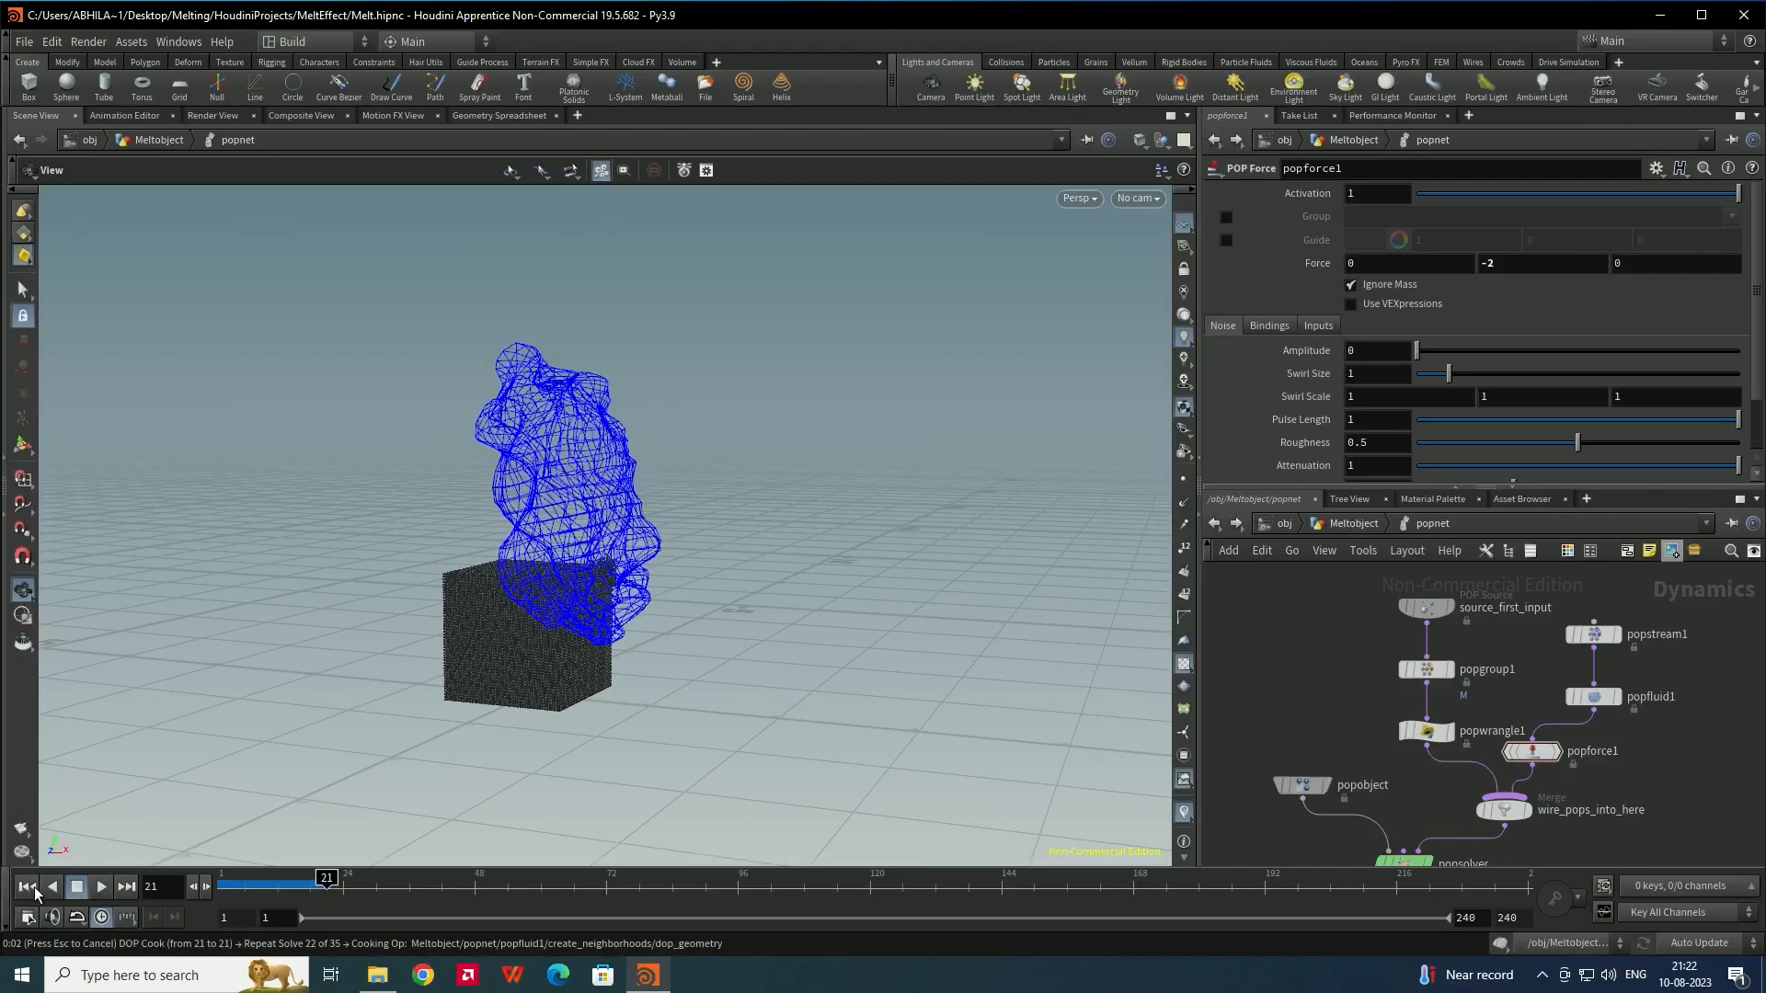
{"action": "left_click", "coordinate": [1429, 610]}
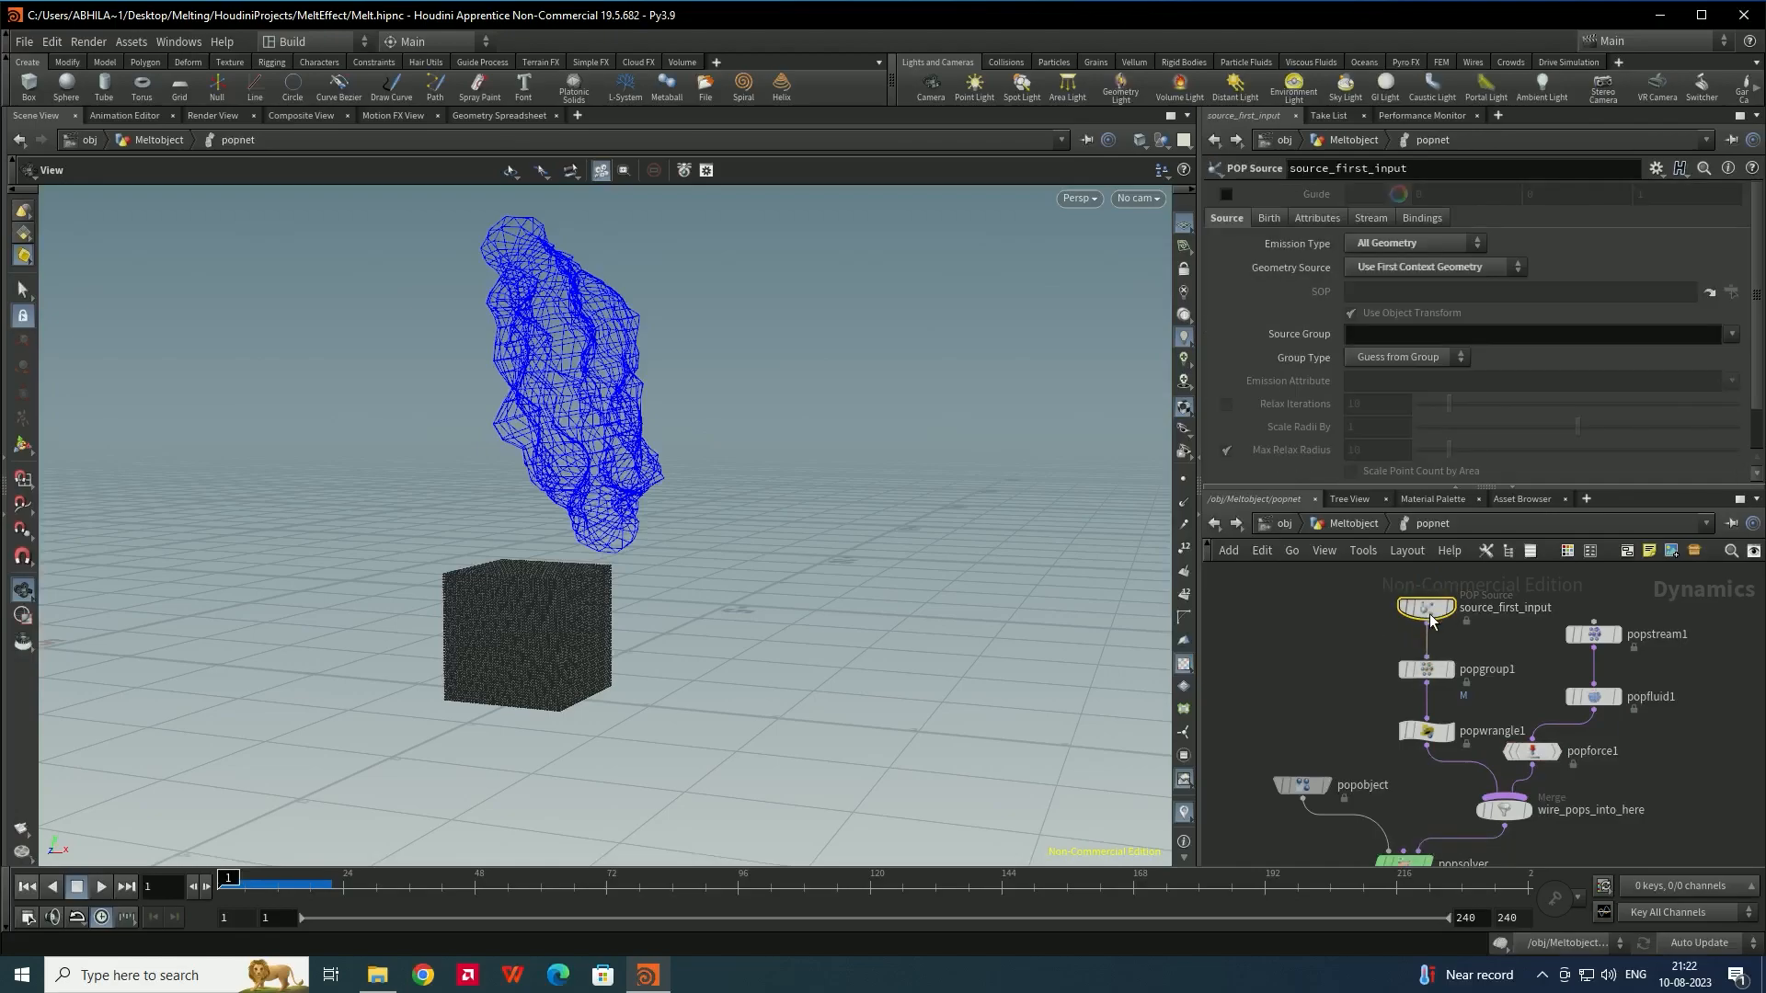
{"action": "left_click", "coordinate": [1267, 219]}
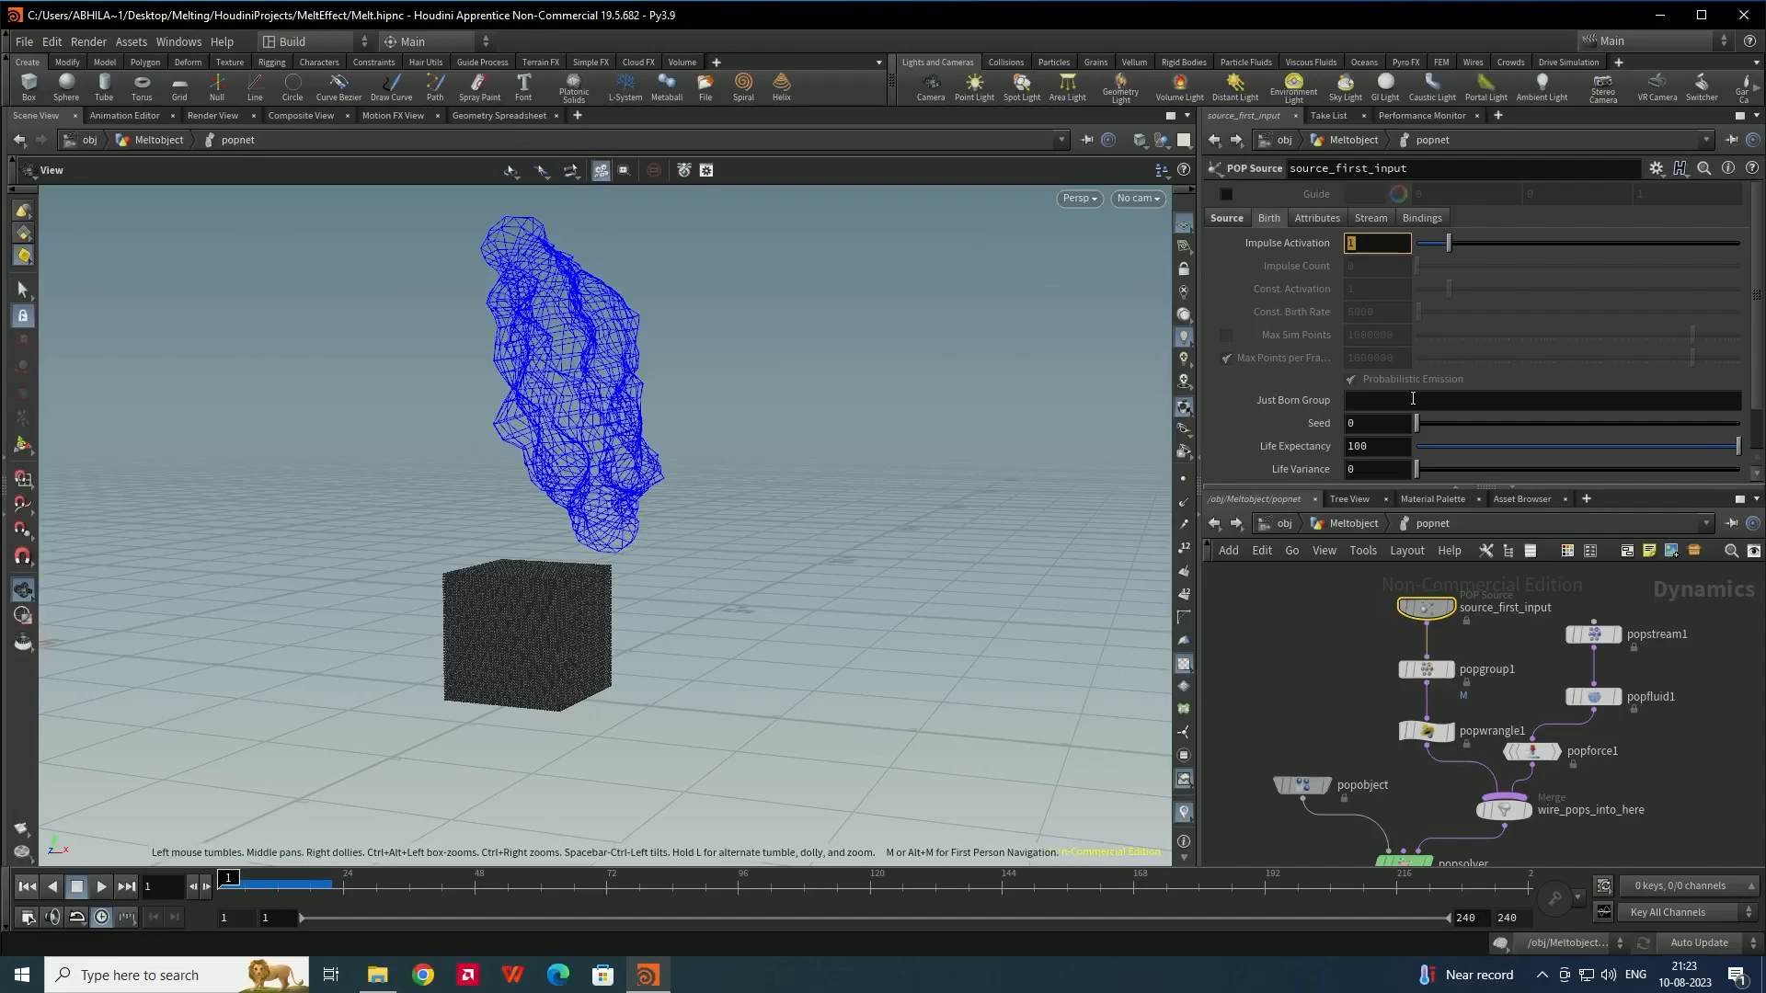
{"action": "type", "text": "$"}
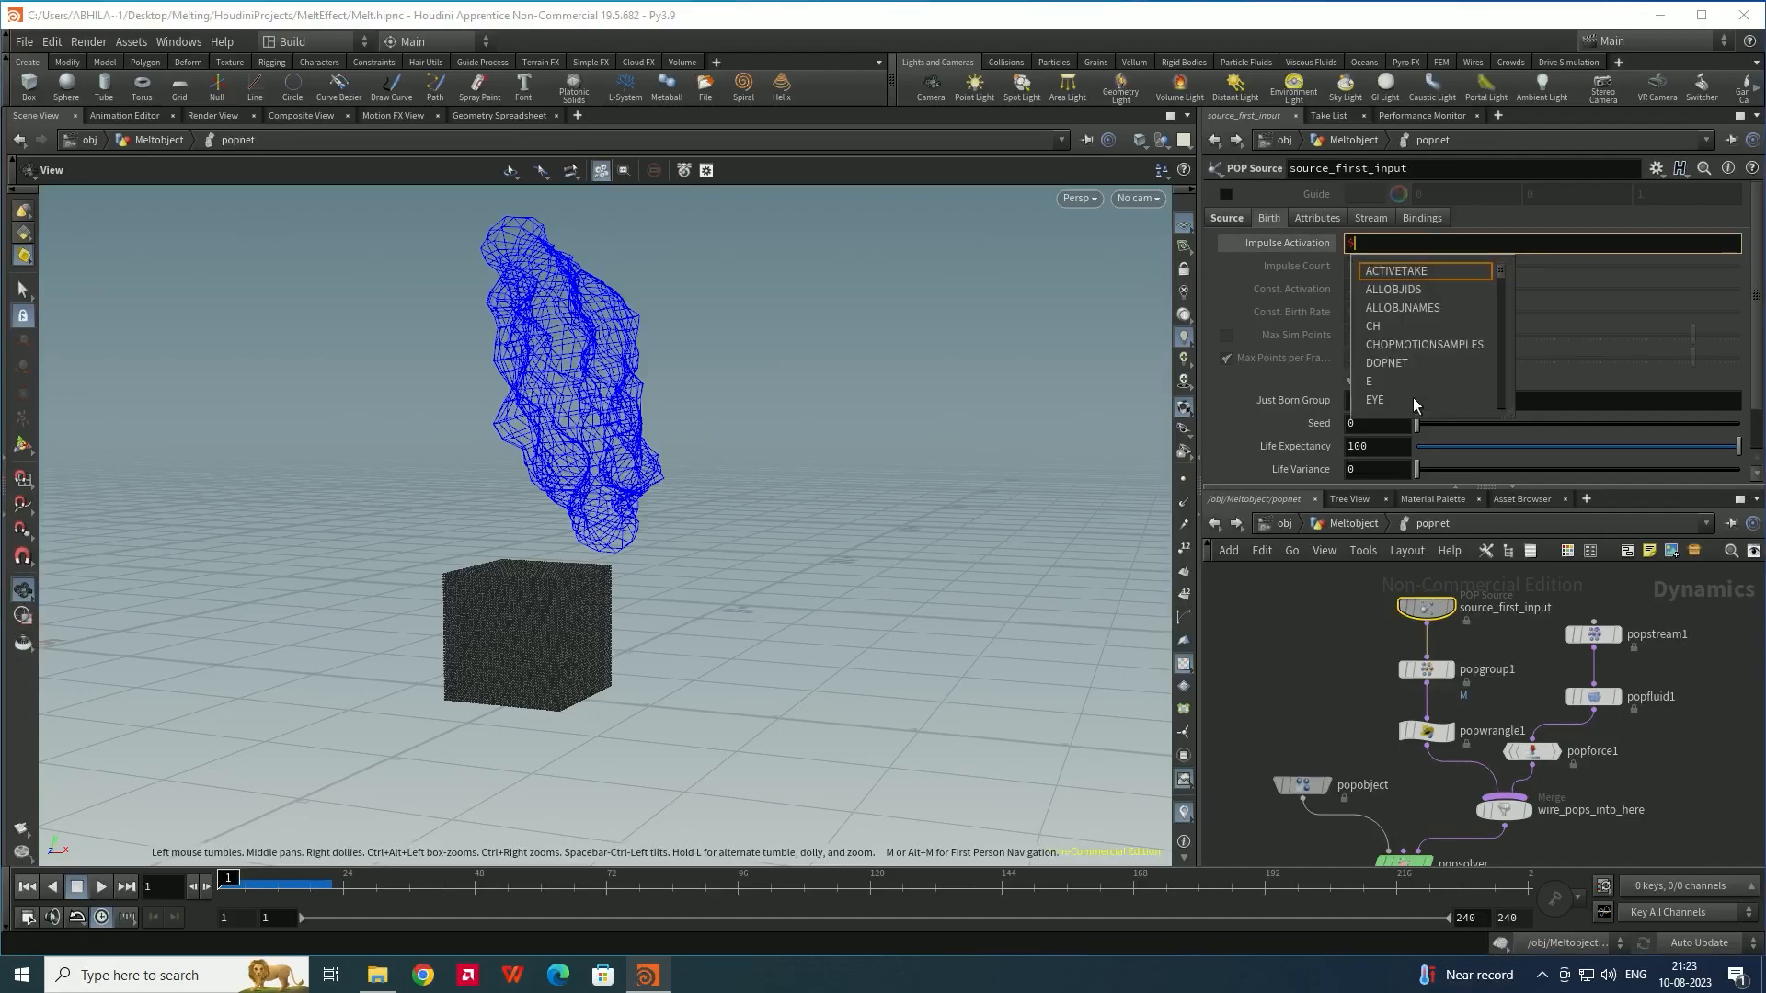
{"action": "type", "text": "FF"}
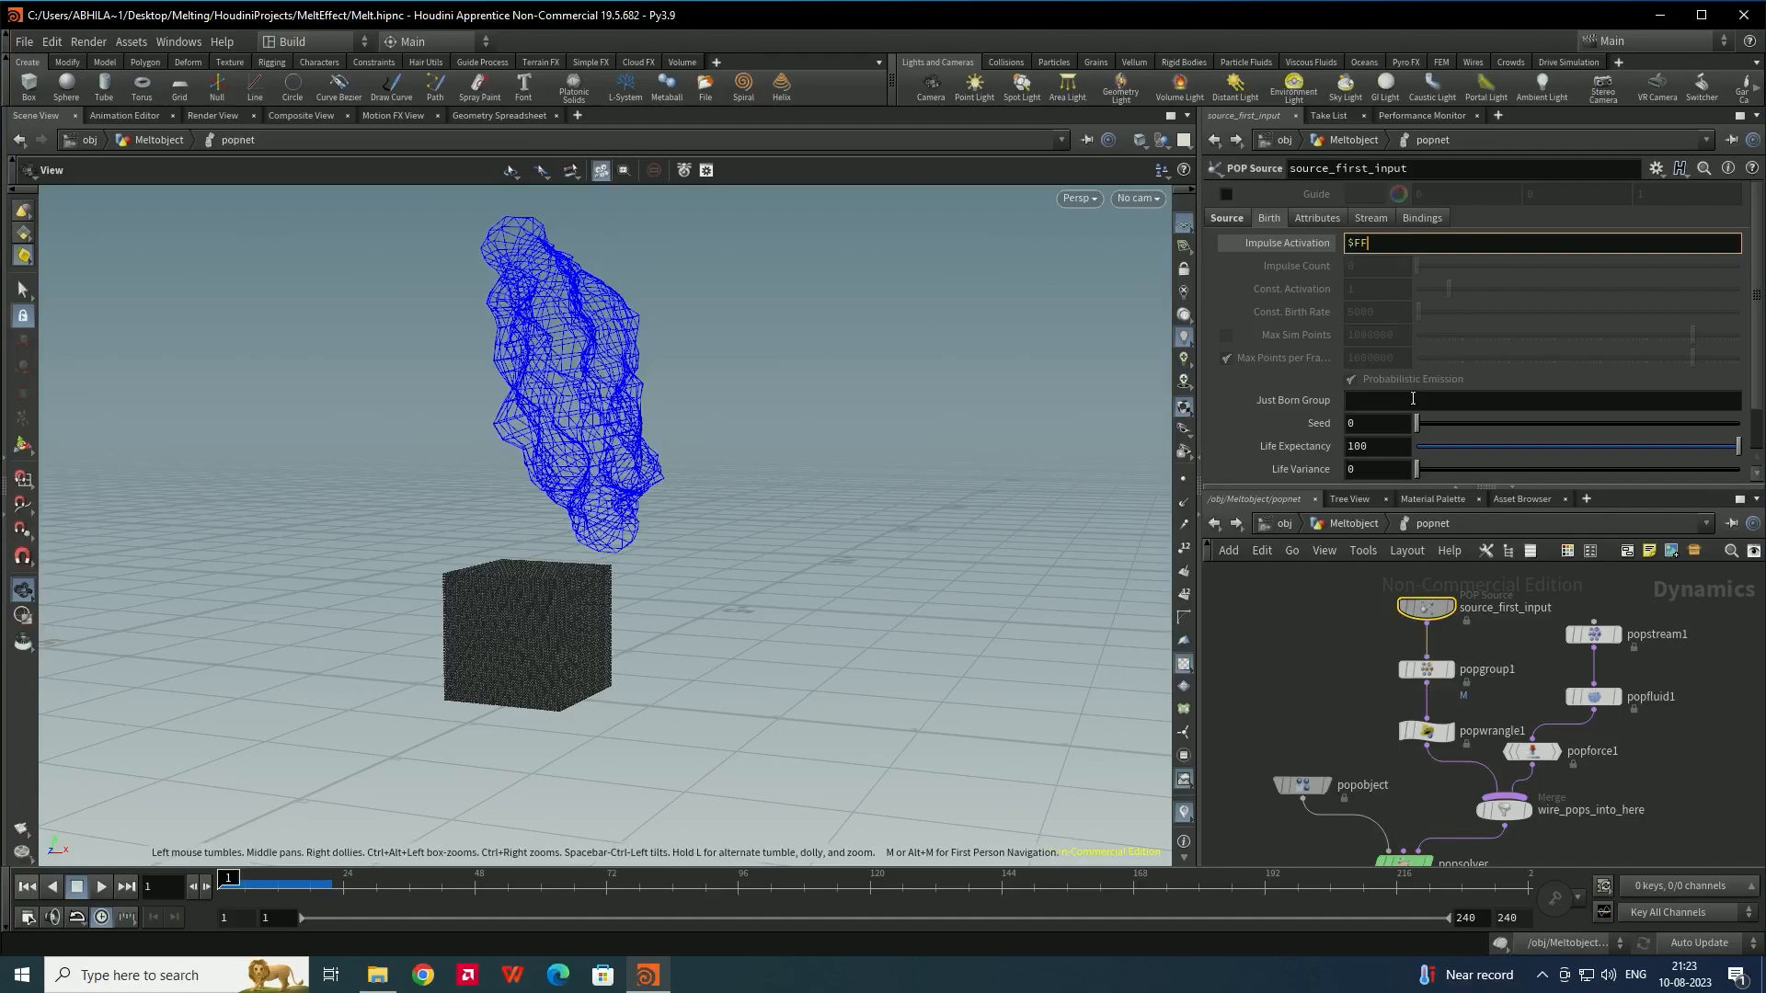
{"action": "type", "text": "="}
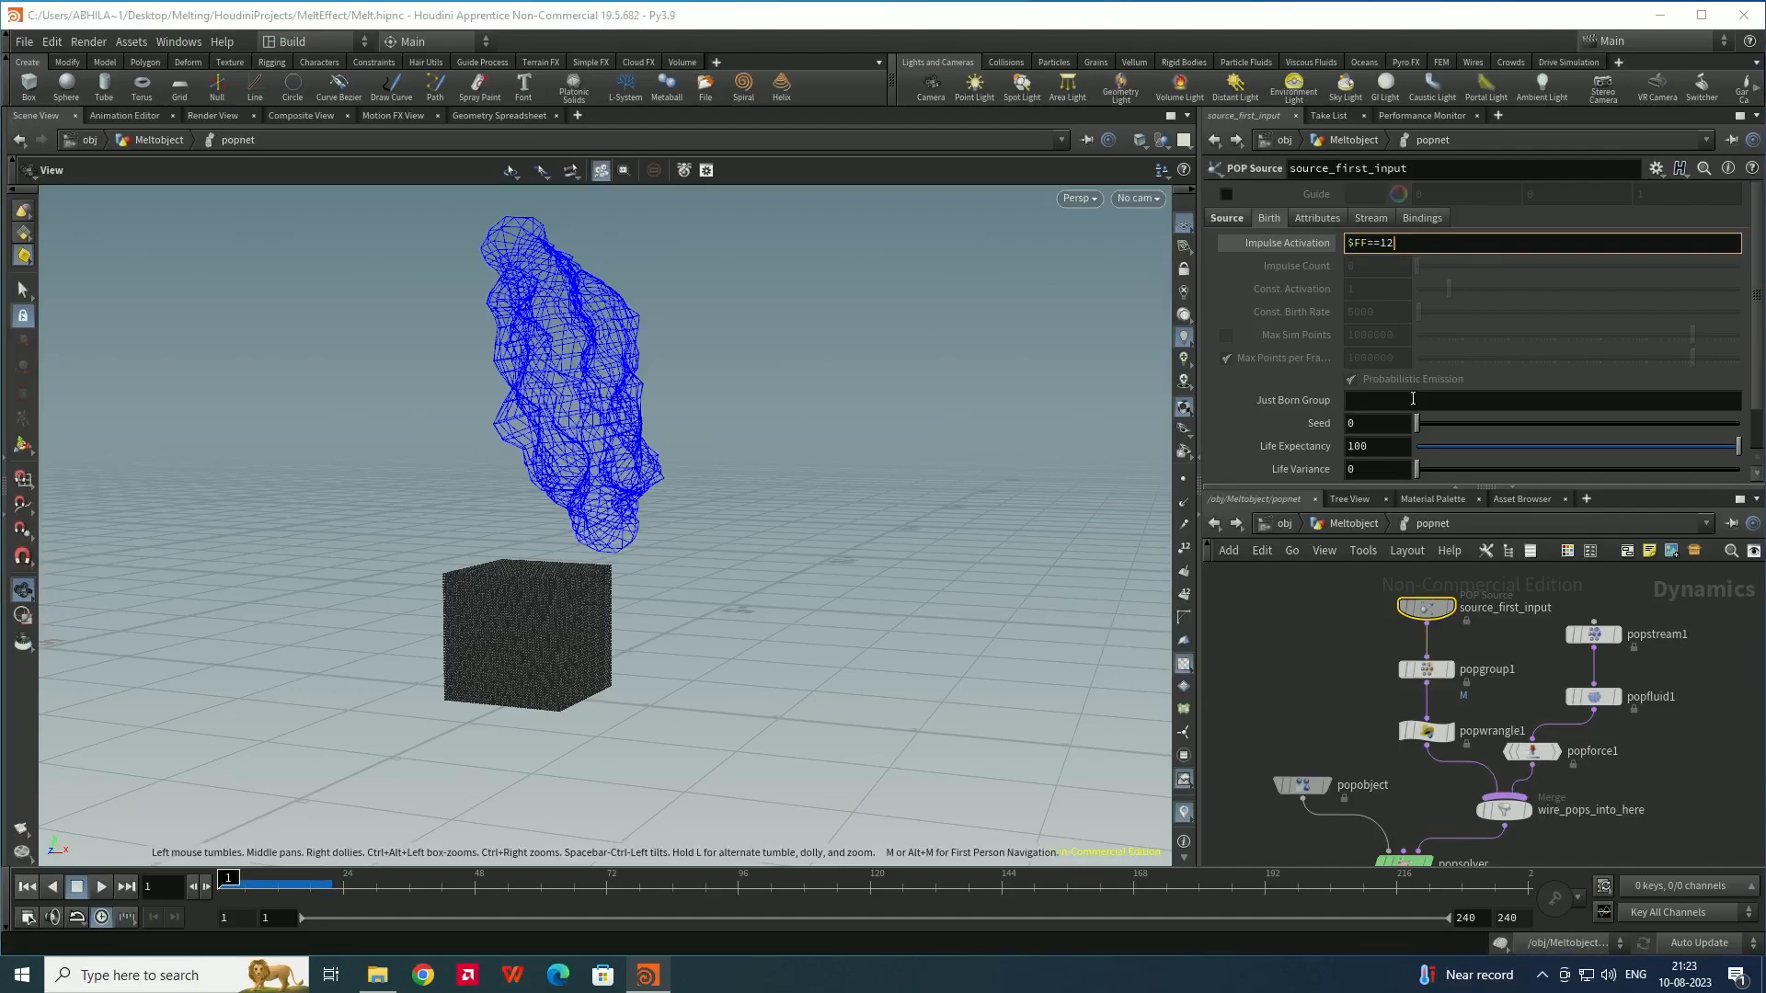
{"action": "type", "text": "=12"}
{"action": "key", "text": "BackSpace"}
{"action": "key", "text": "Return"}
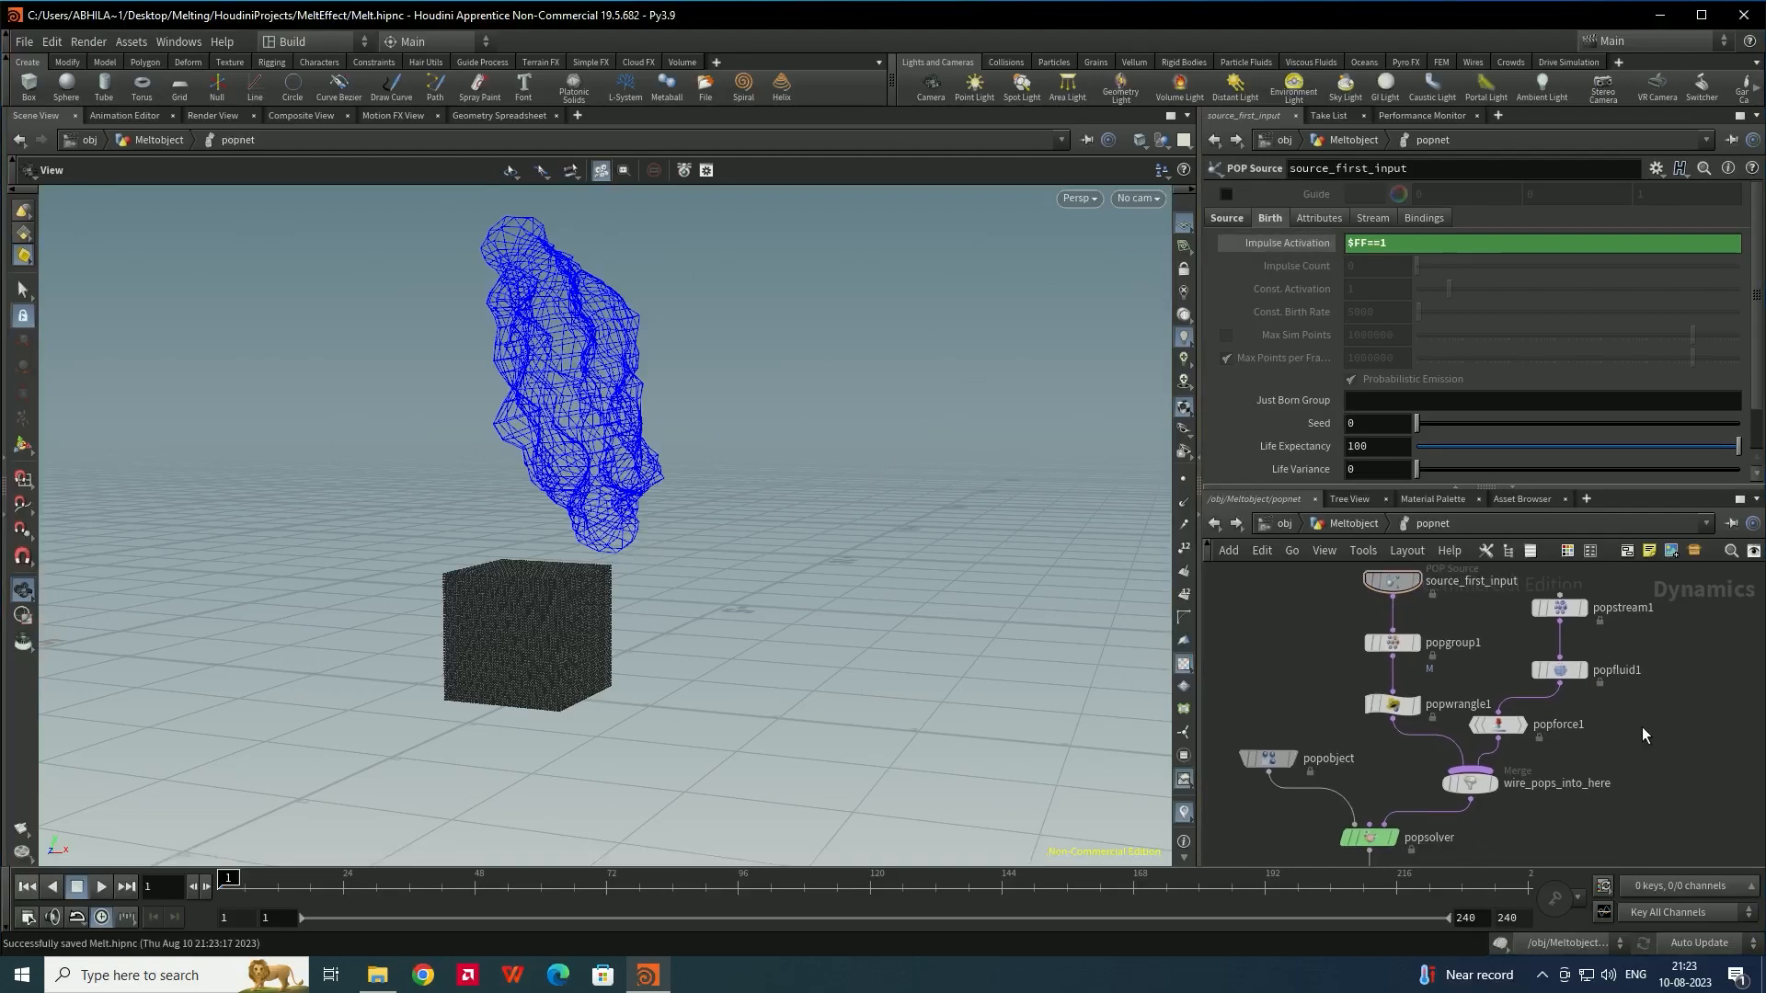
{"action": "key", "text": "l"}
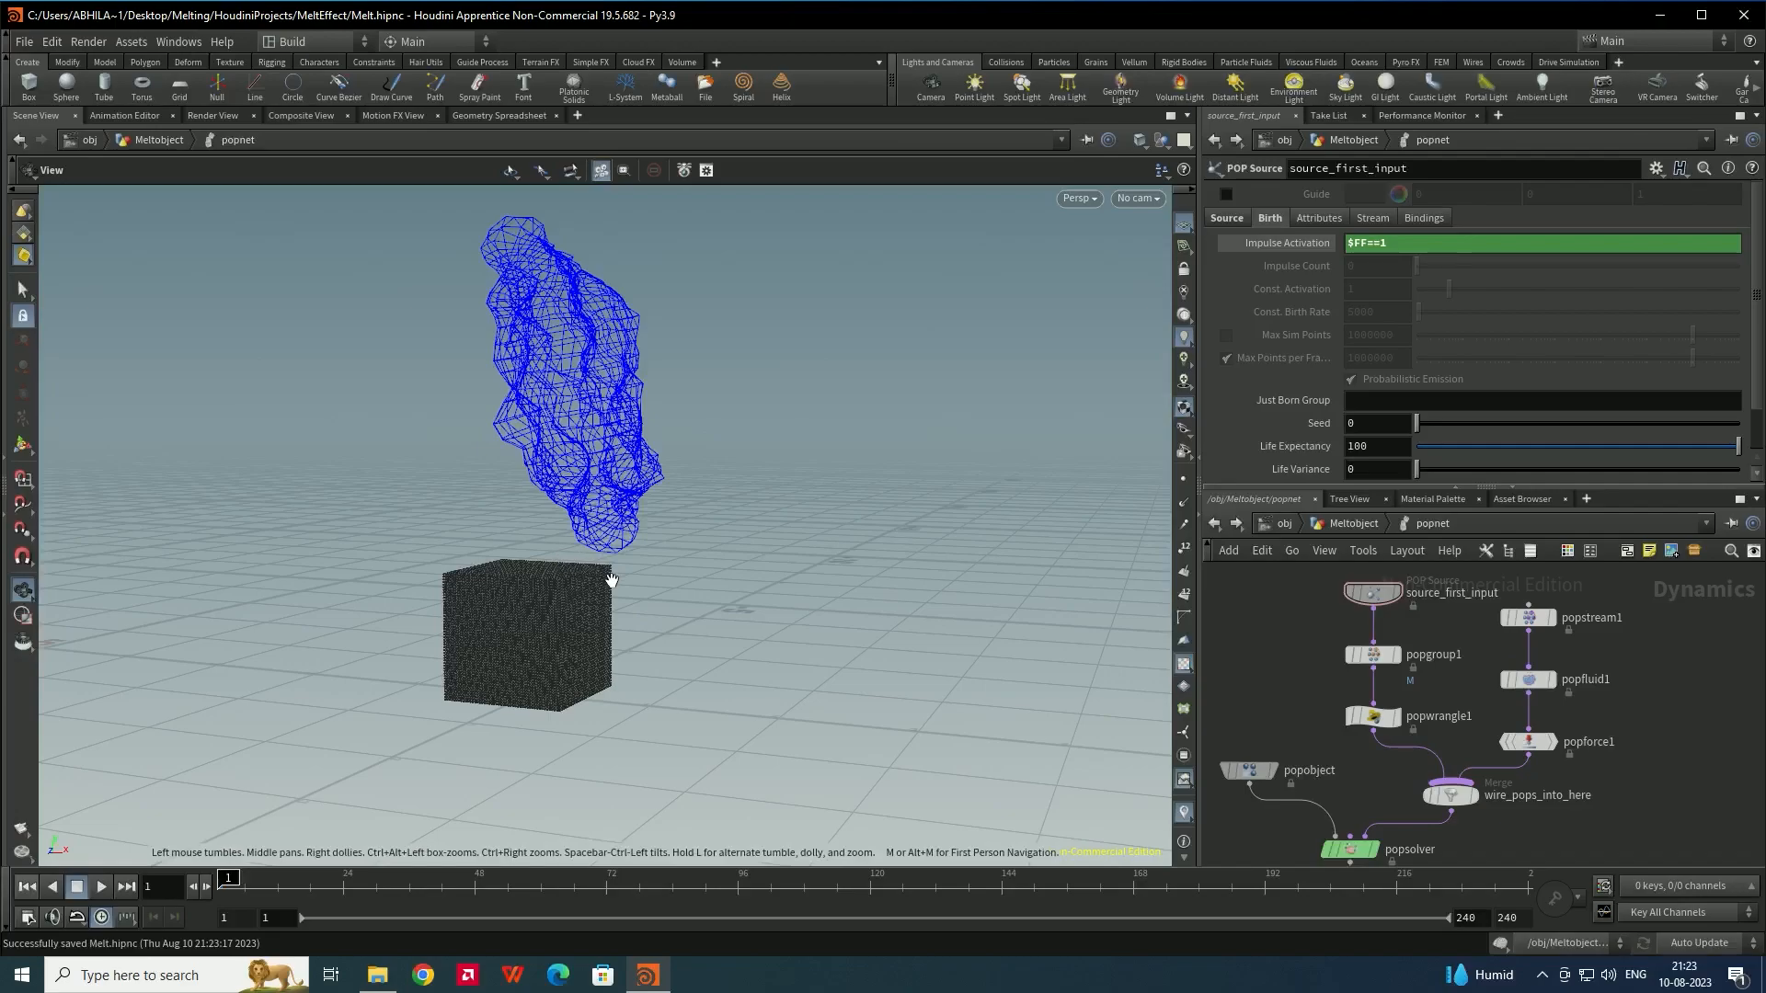
Insert a POP Color node between popwrangle1 and the wire_pops_into_here merge
{"action": "left_click_drag", "start_coordinate": [590, 595], "coordinate": [570, 624]}
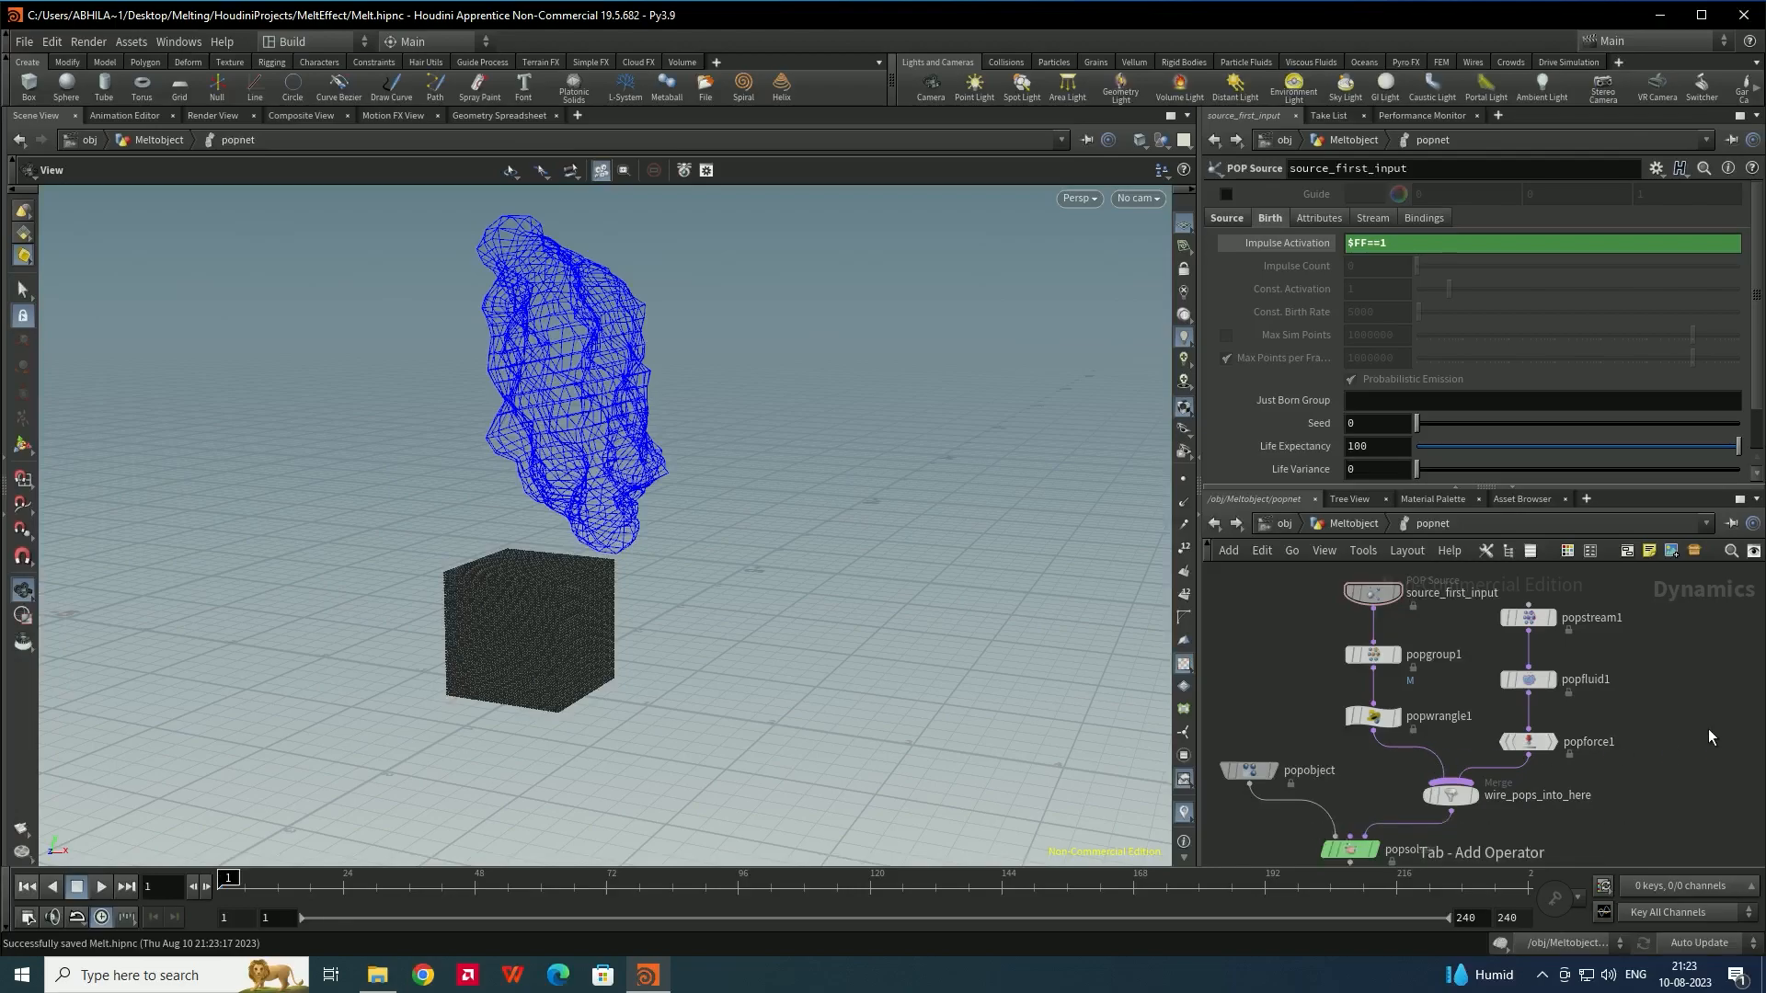
{"action": "key", "text": "Tab"}
{"action": "mouse_move", "coordinate": [1704, 727]}
{"action": "type", "text": "popco"}
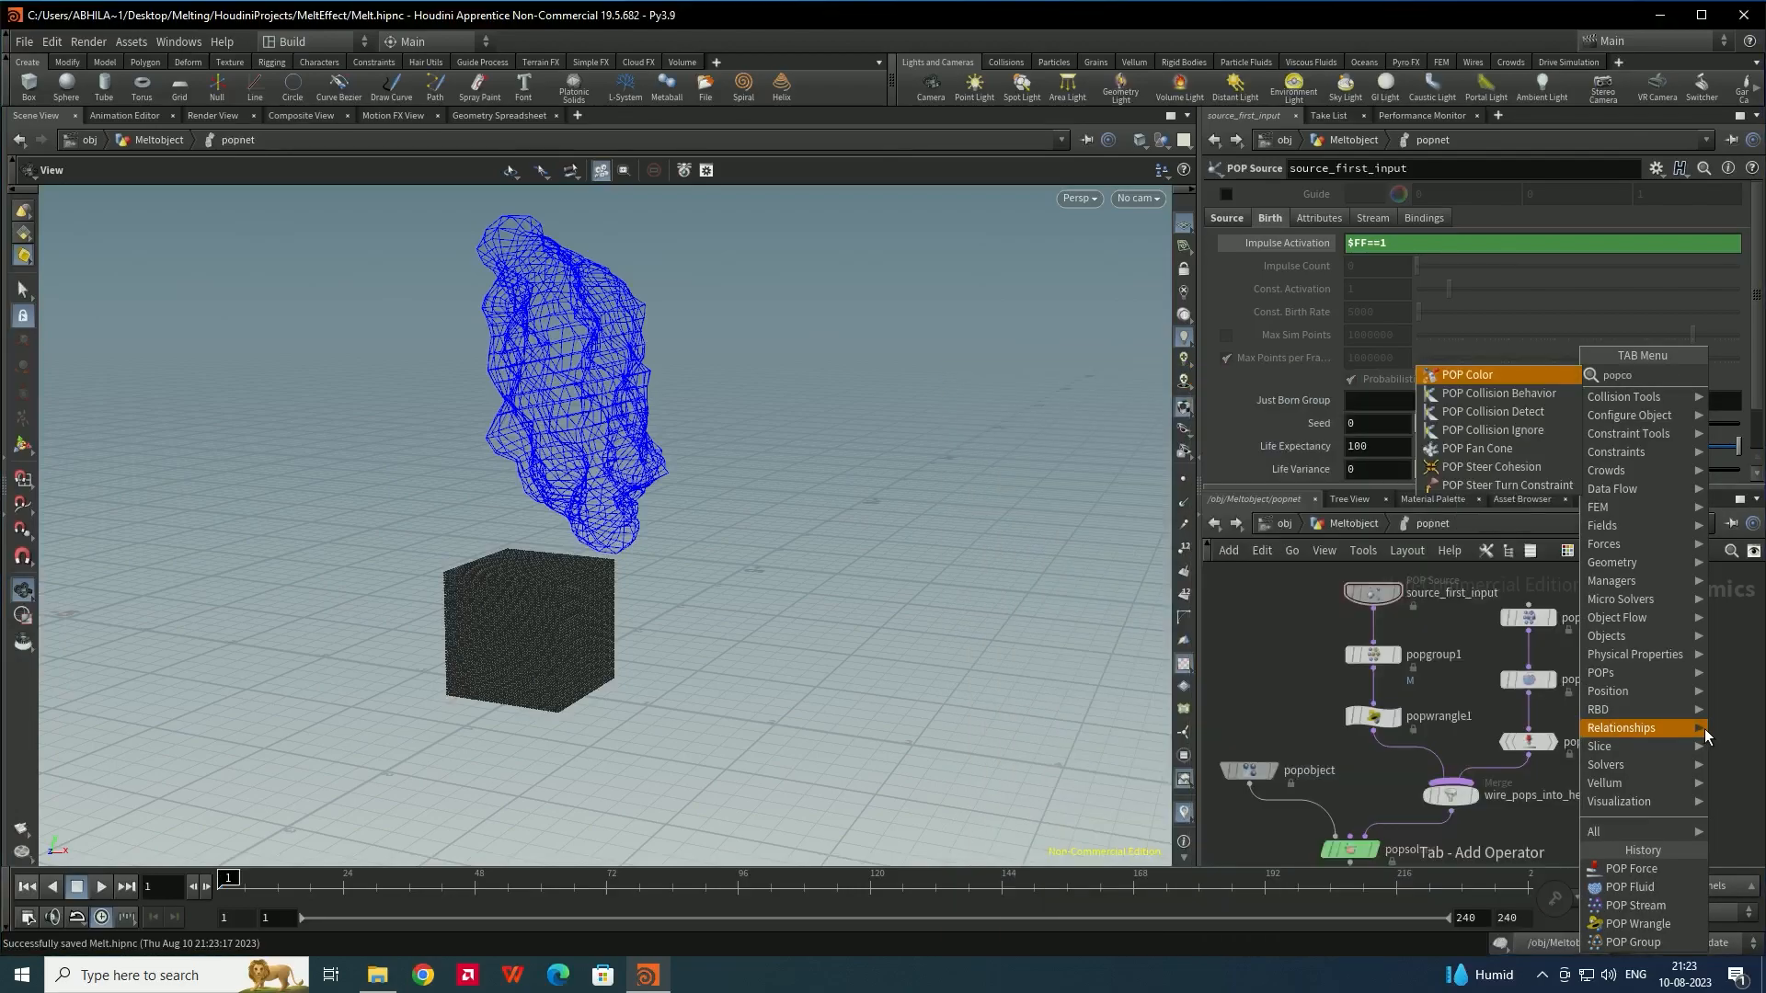
{"action": "left_click", "coordinate": [1490, 384]}
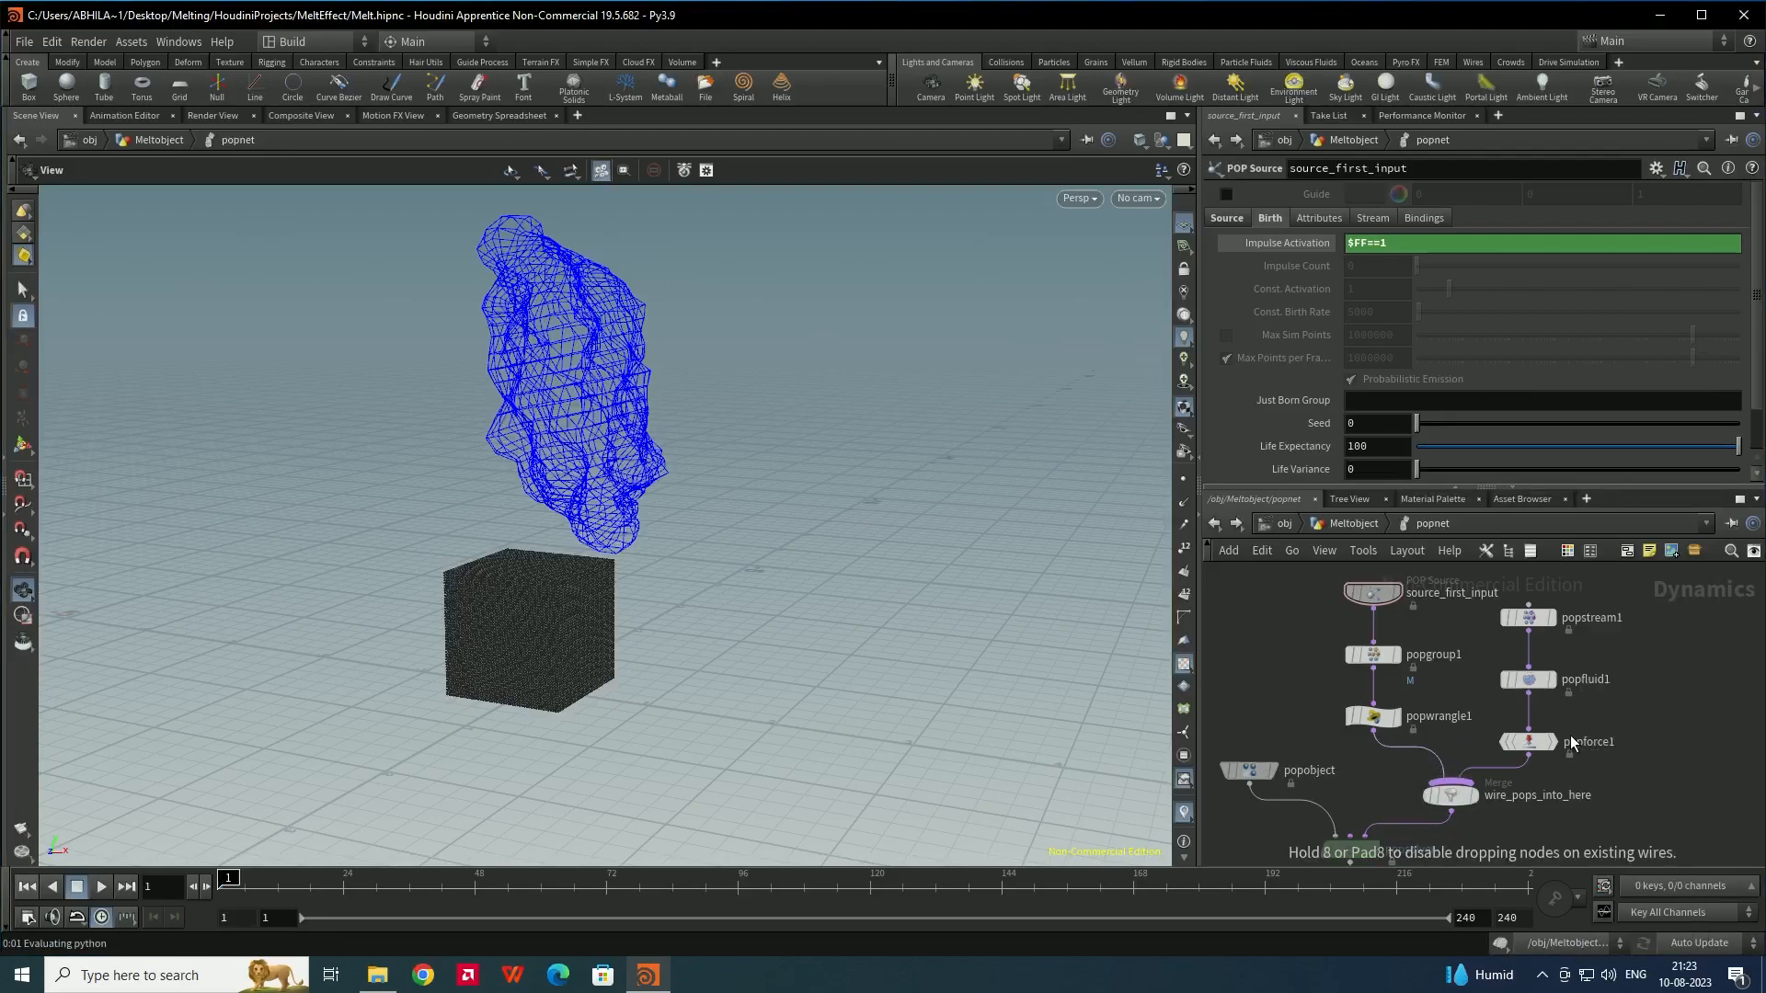
{"action": "middle_click_drag", "start_coordinate": [1627, 727], "coordinate": [1569, 686]}
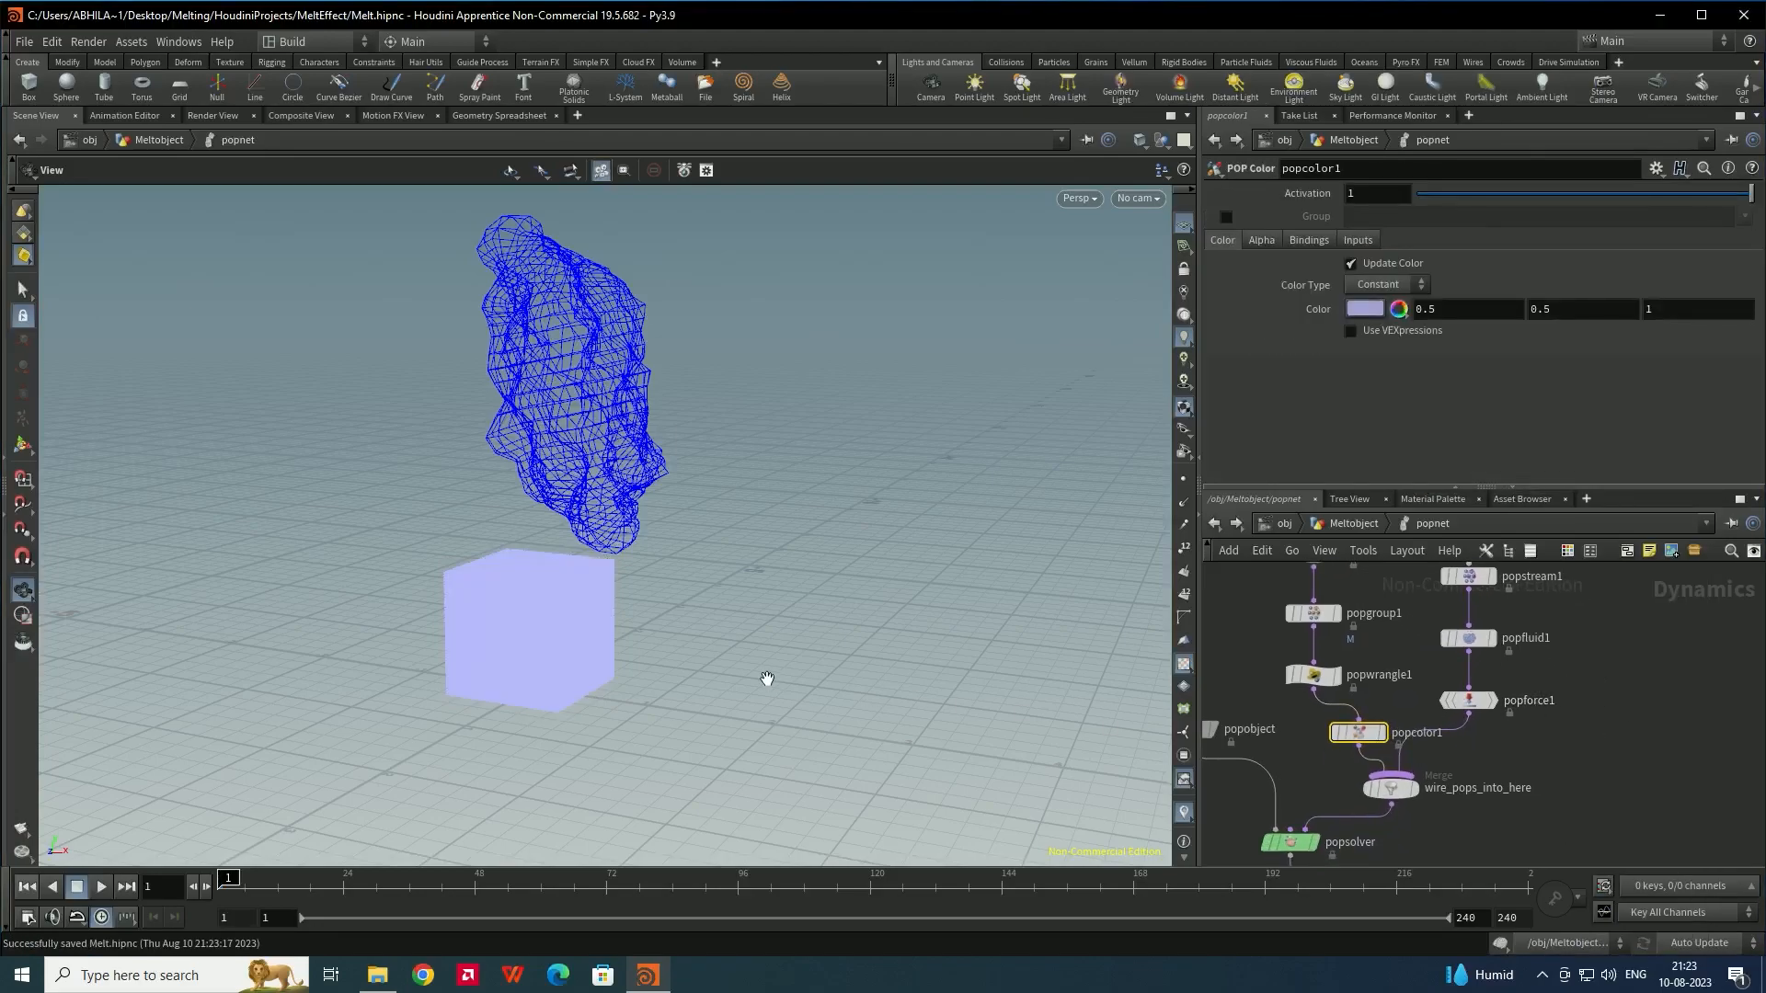
Insert a second POP Color node between popforce1 and the wire_pops_into_here merge
{"action": "left_click_drag", "start_coordinate": [599, 610], "coordinate": [625, 597]}
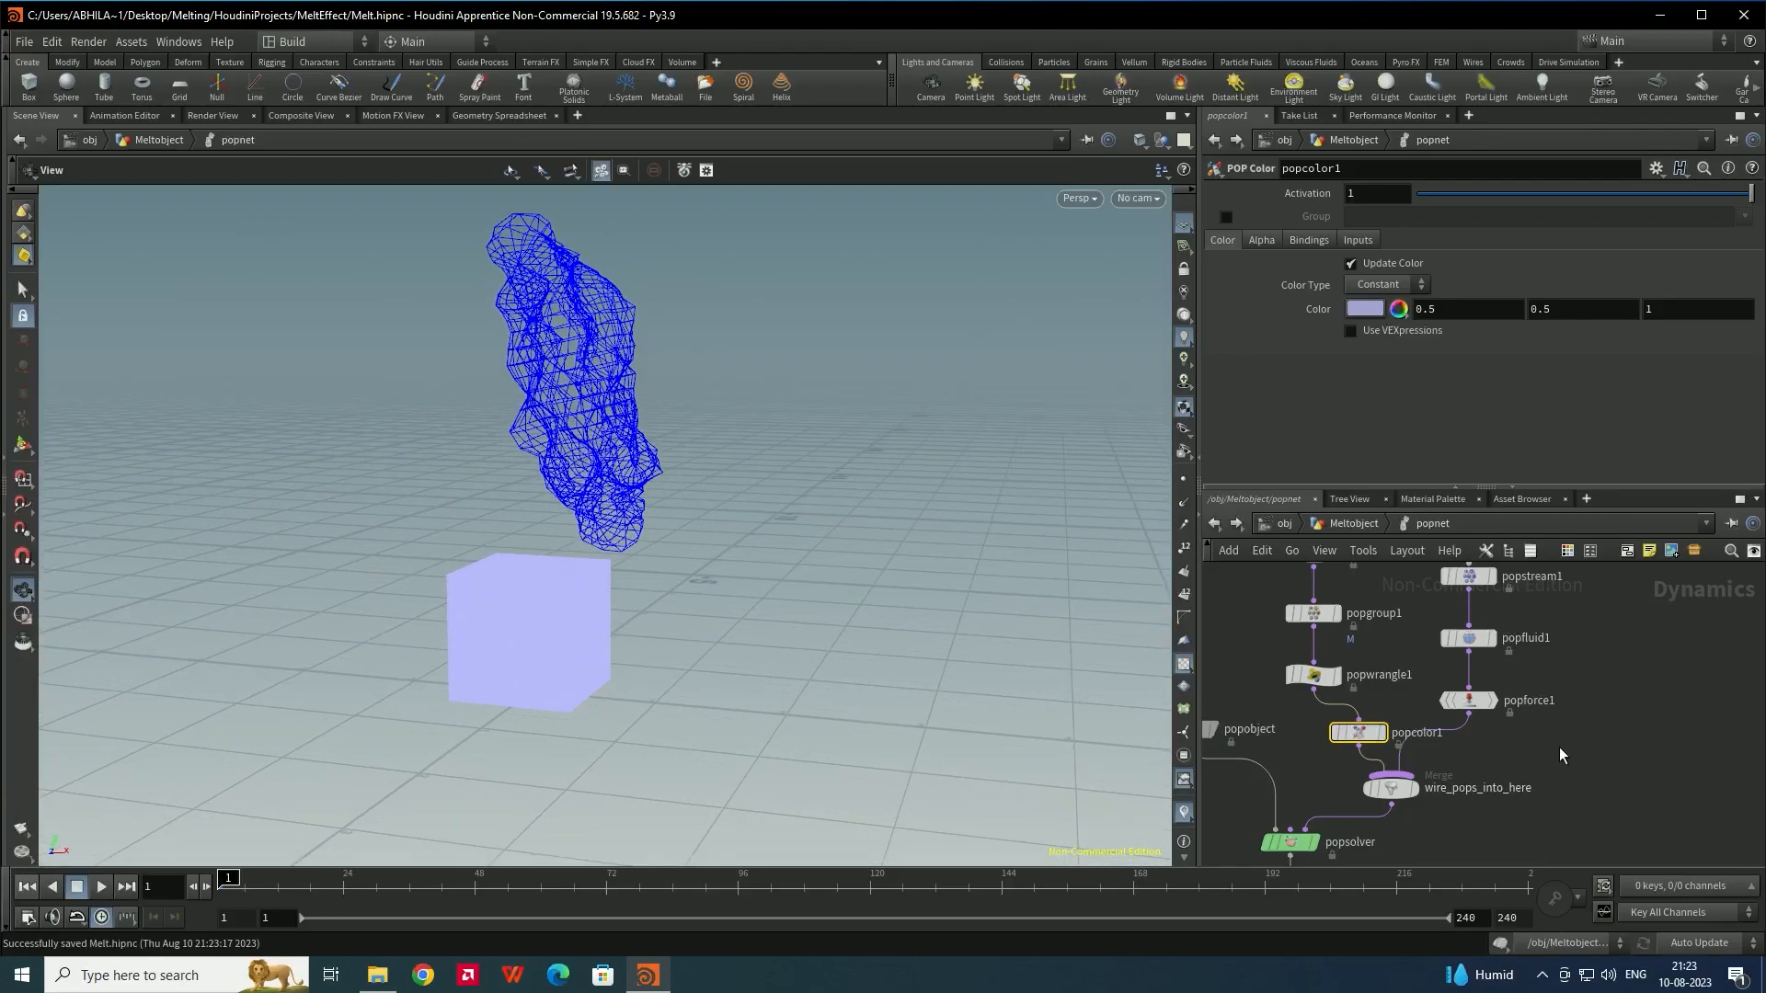
{"action": "key", "text": "Tab"}
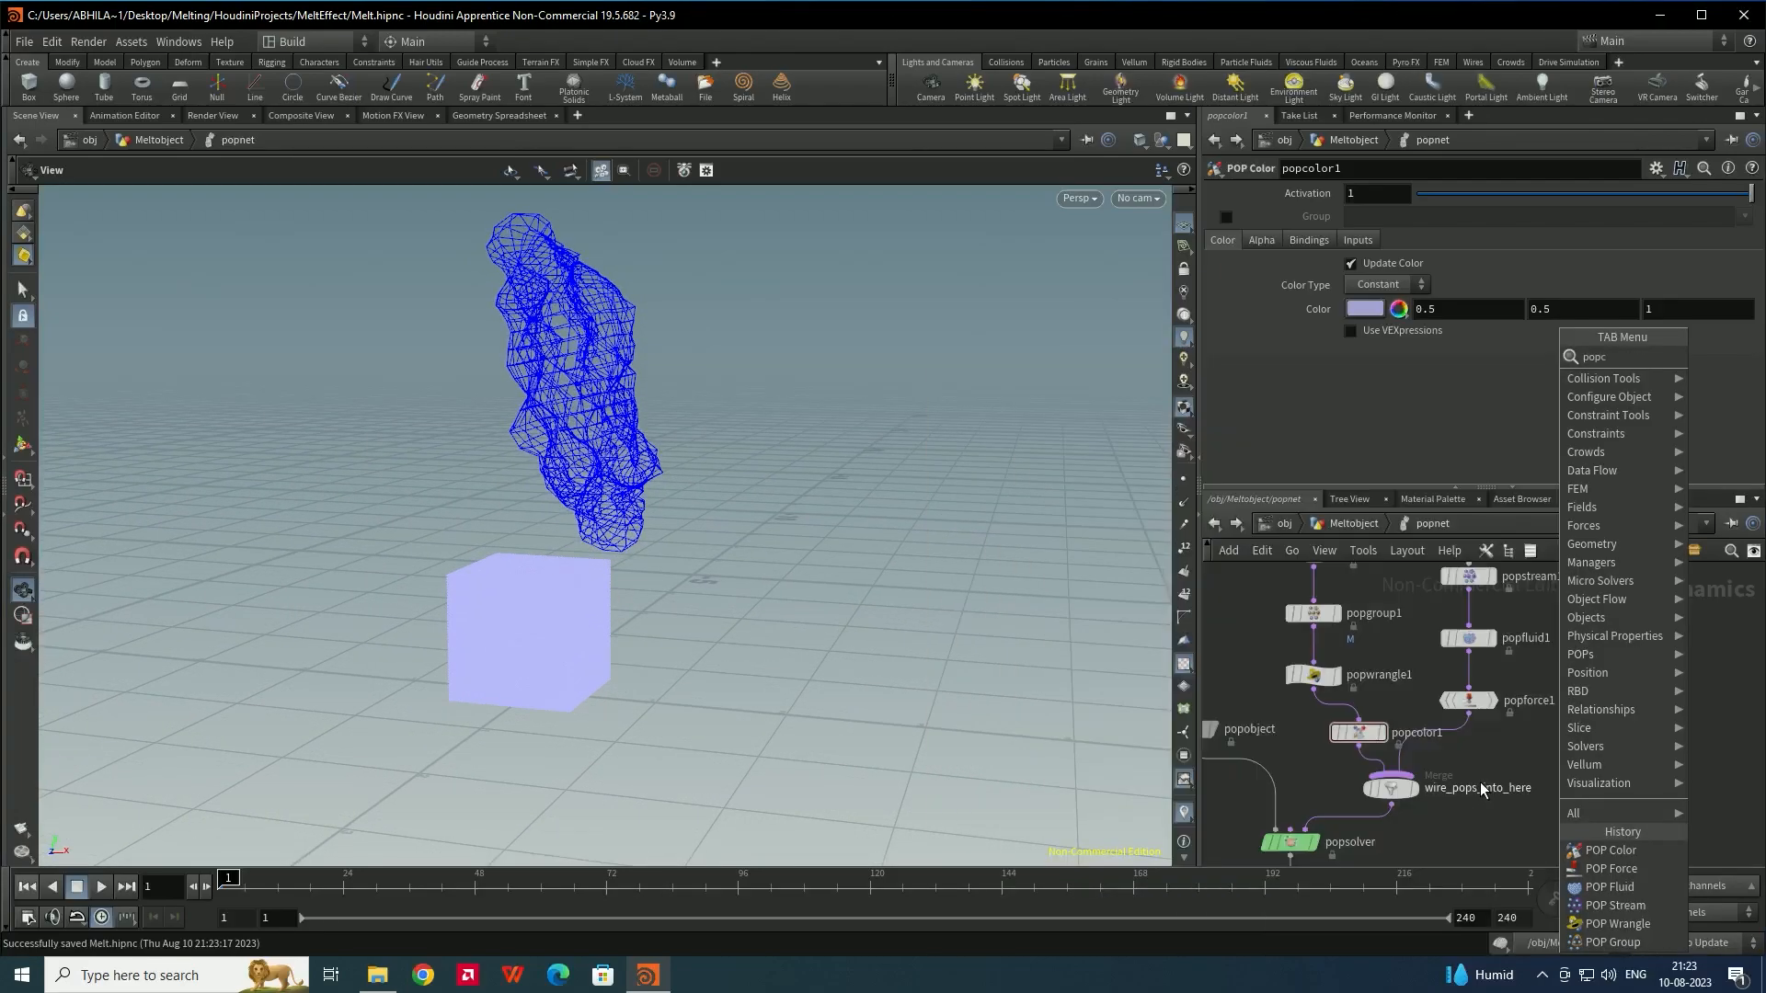
{"action": "left_click", "coordinate": [1504, 360]}
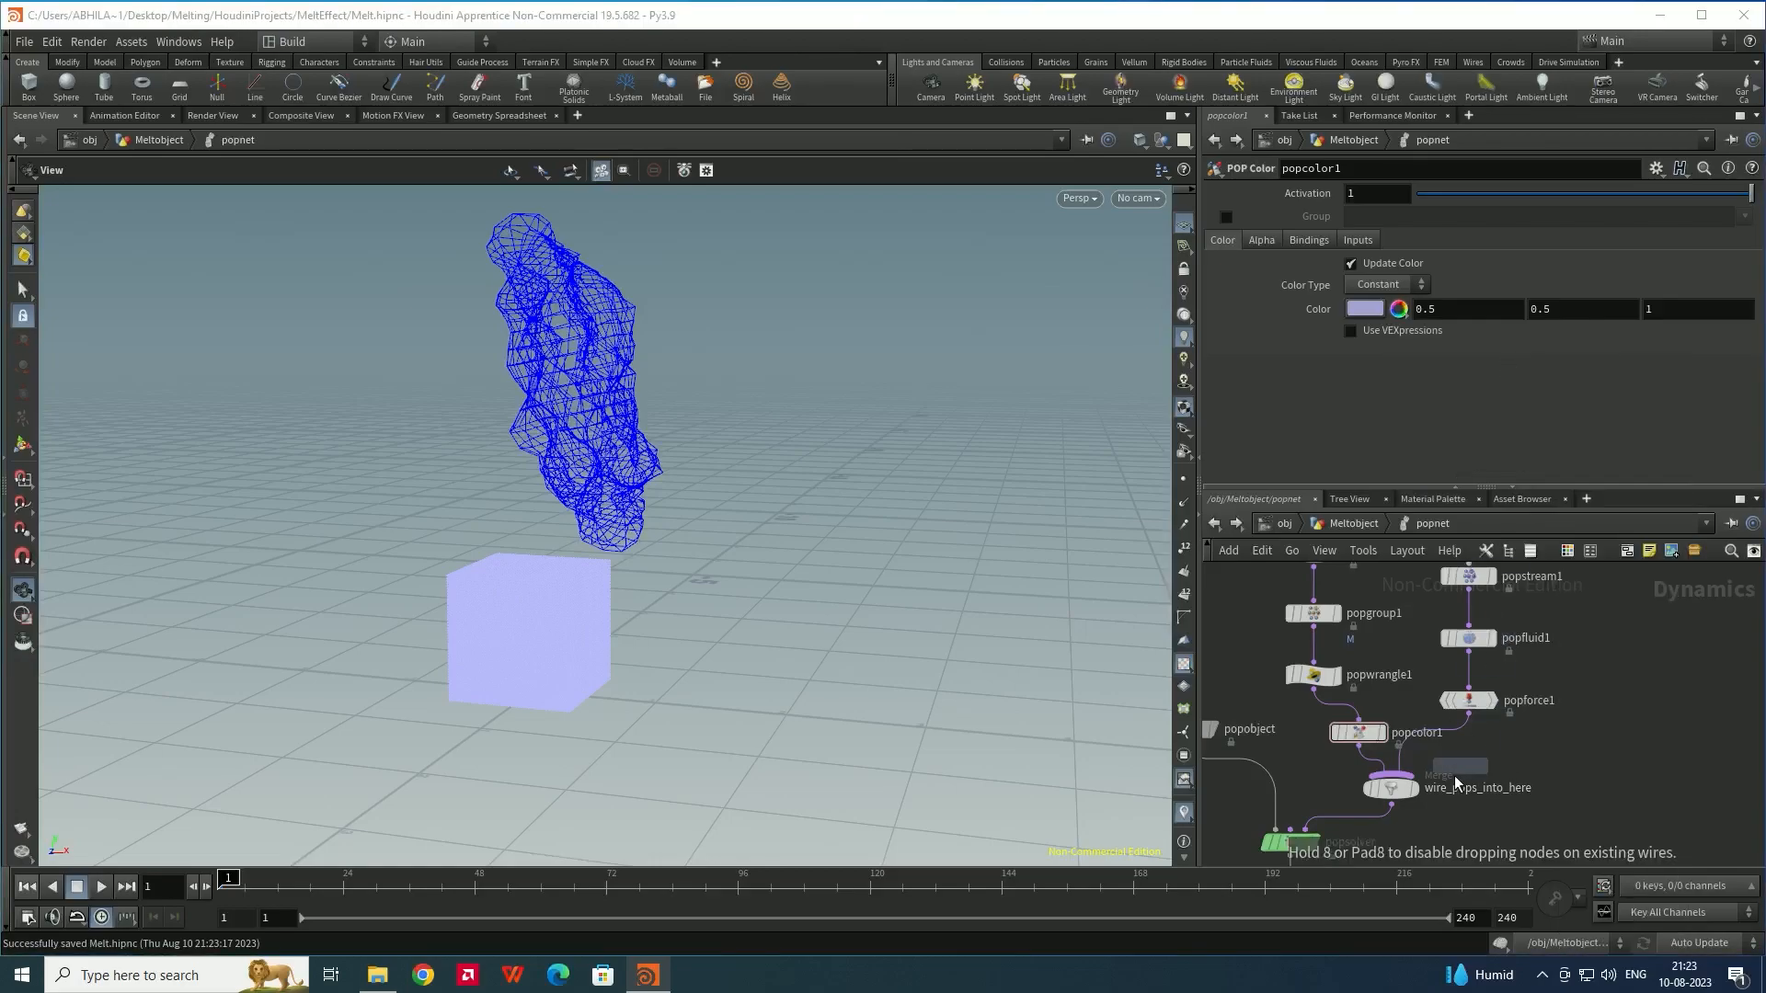
{"action": "left_click", "coordinate": [1442, 755]}
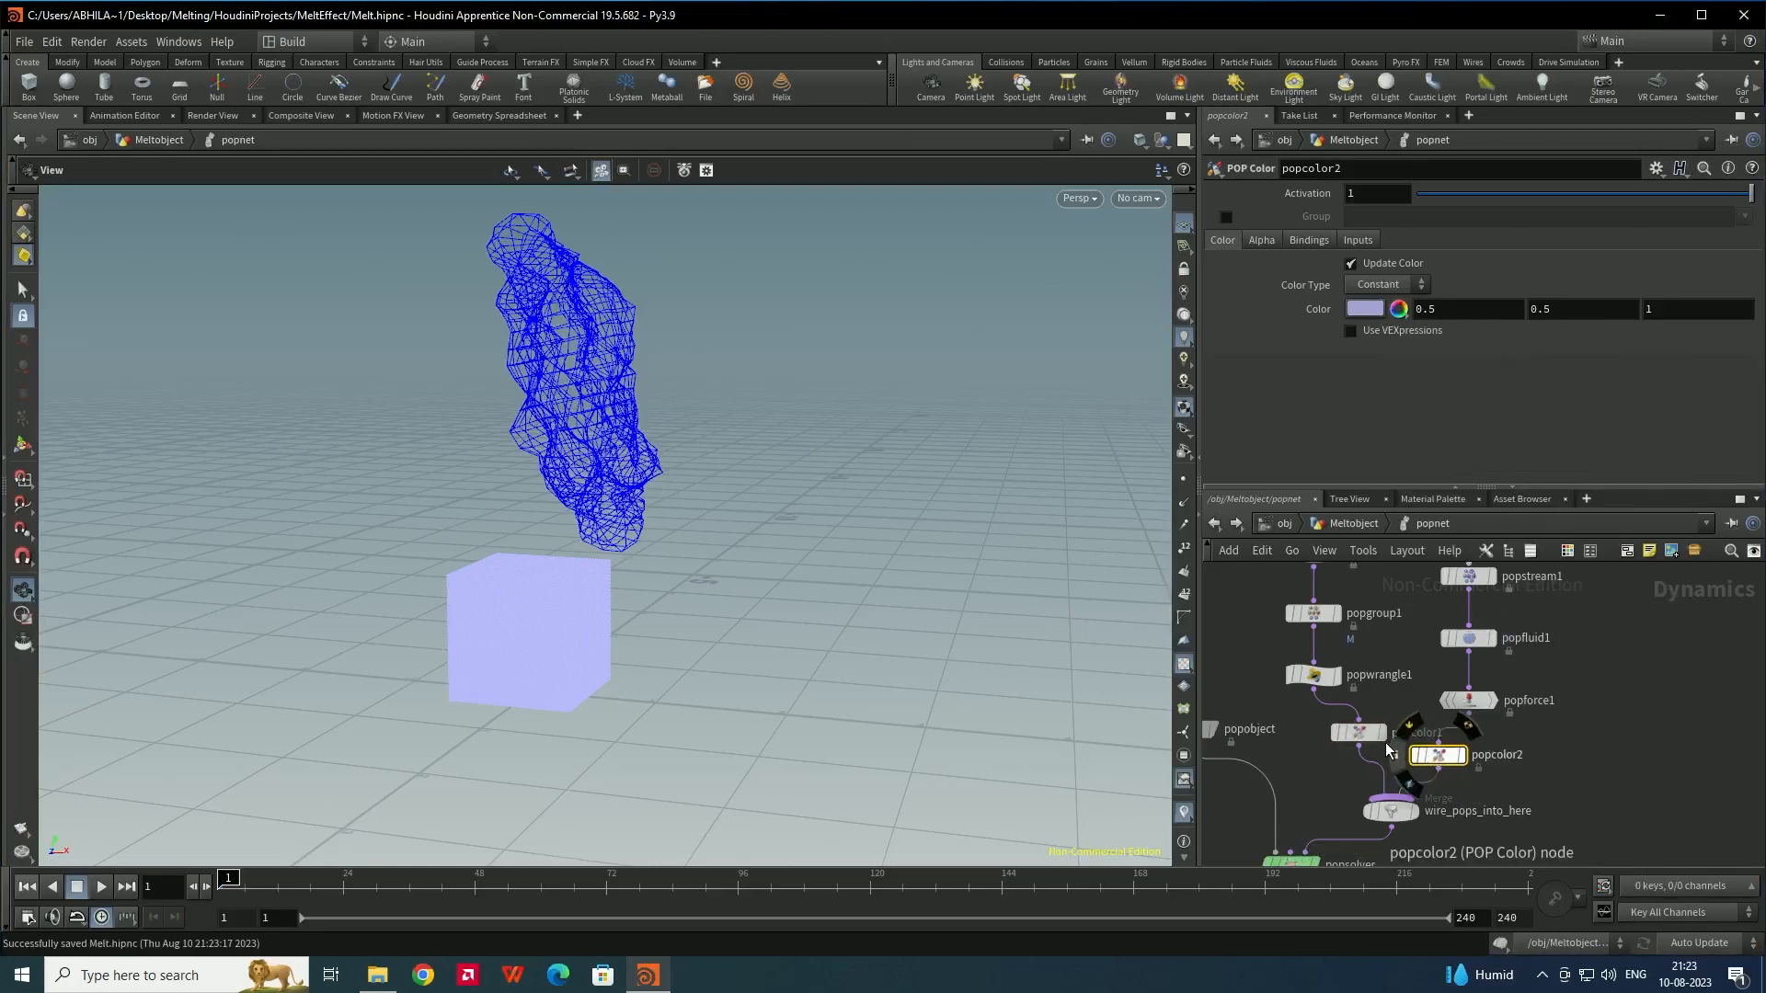
Align the POP Color below popwrangle1 and set its color to dark blue (0.075, 0.1875, 0.3)
{"action": "left_click_drag", "start_coordinate": [1365, 736], "coordinate": [1345, 743]}
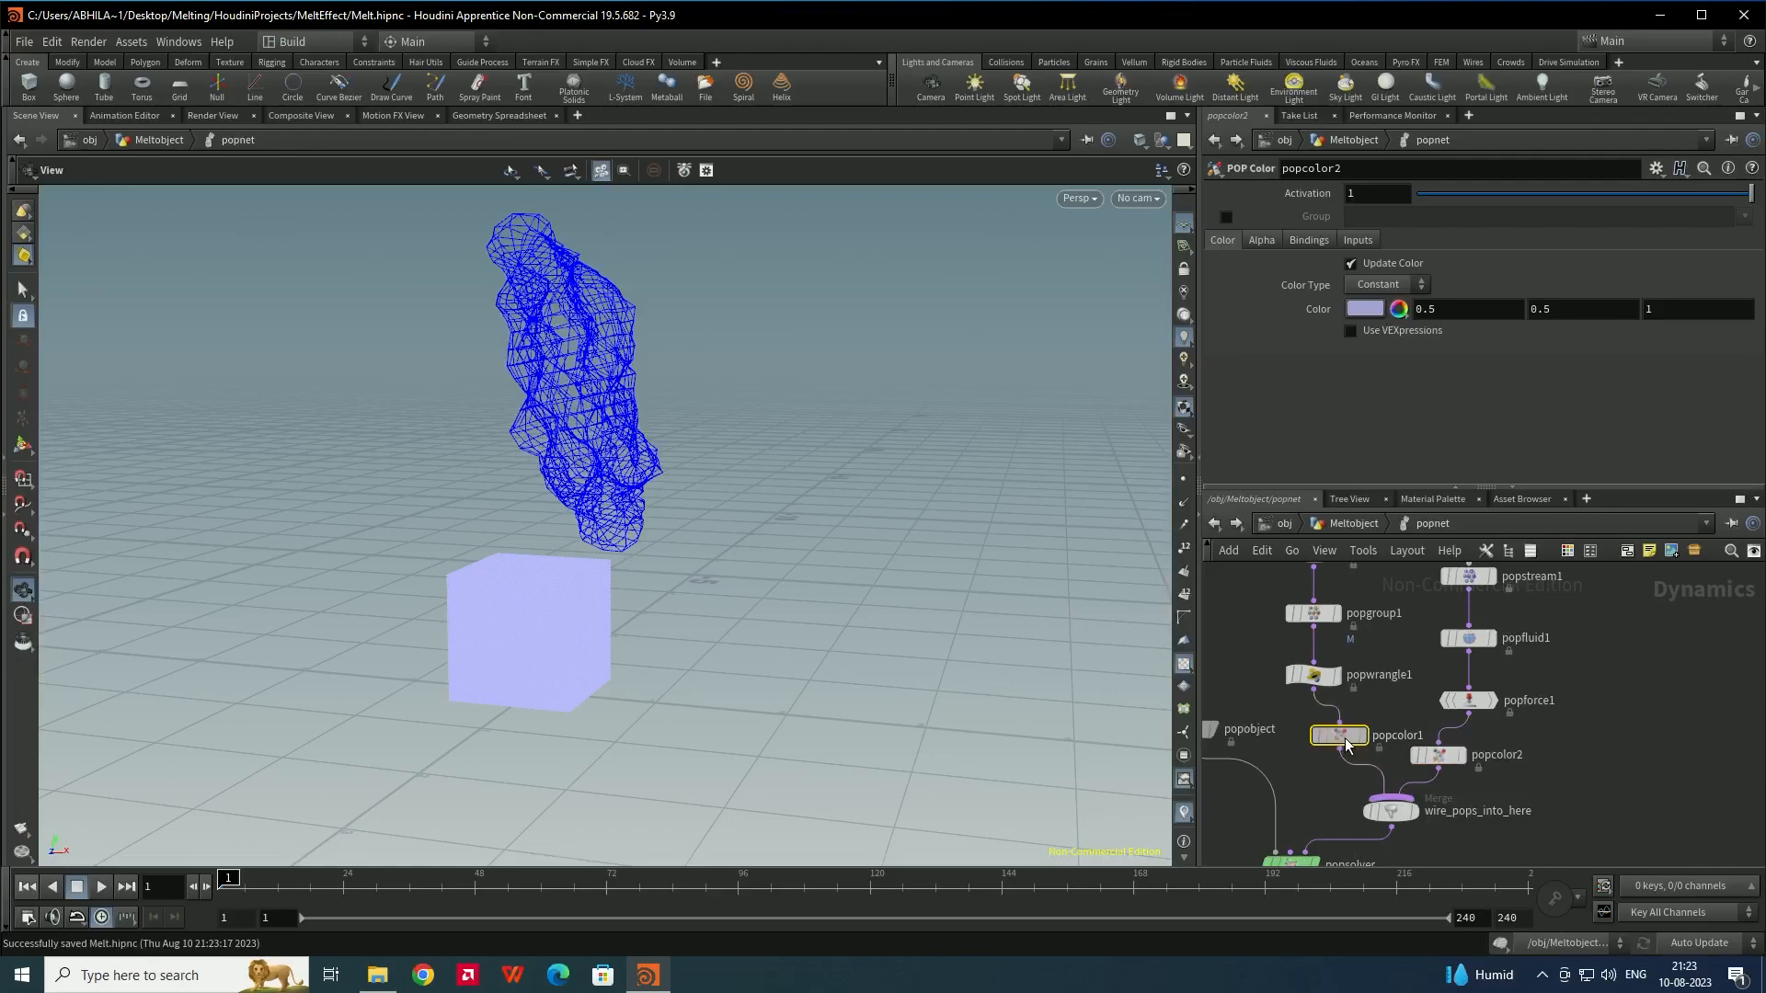
{"action": "left_click", "coordinate": [1357, 309]}
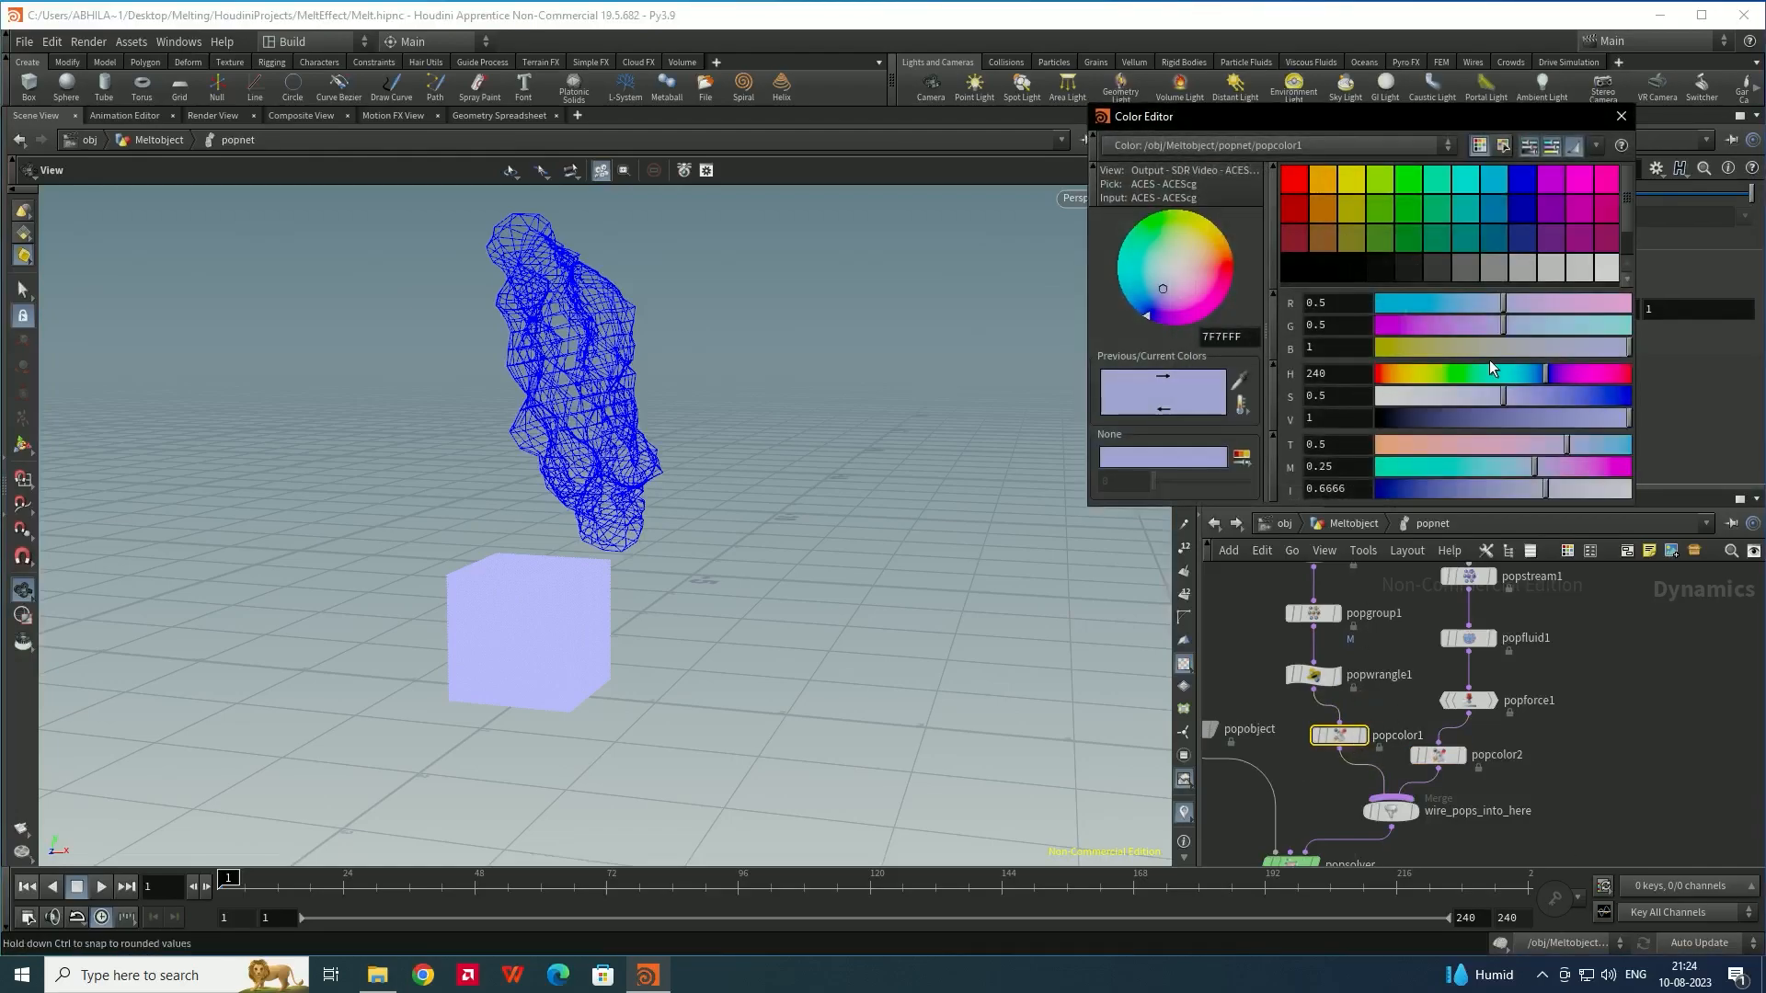
{"action": "left_click", "coordinate": [1495, 236]}
{"action": "left_click", "coordinate": [1620, 116]}
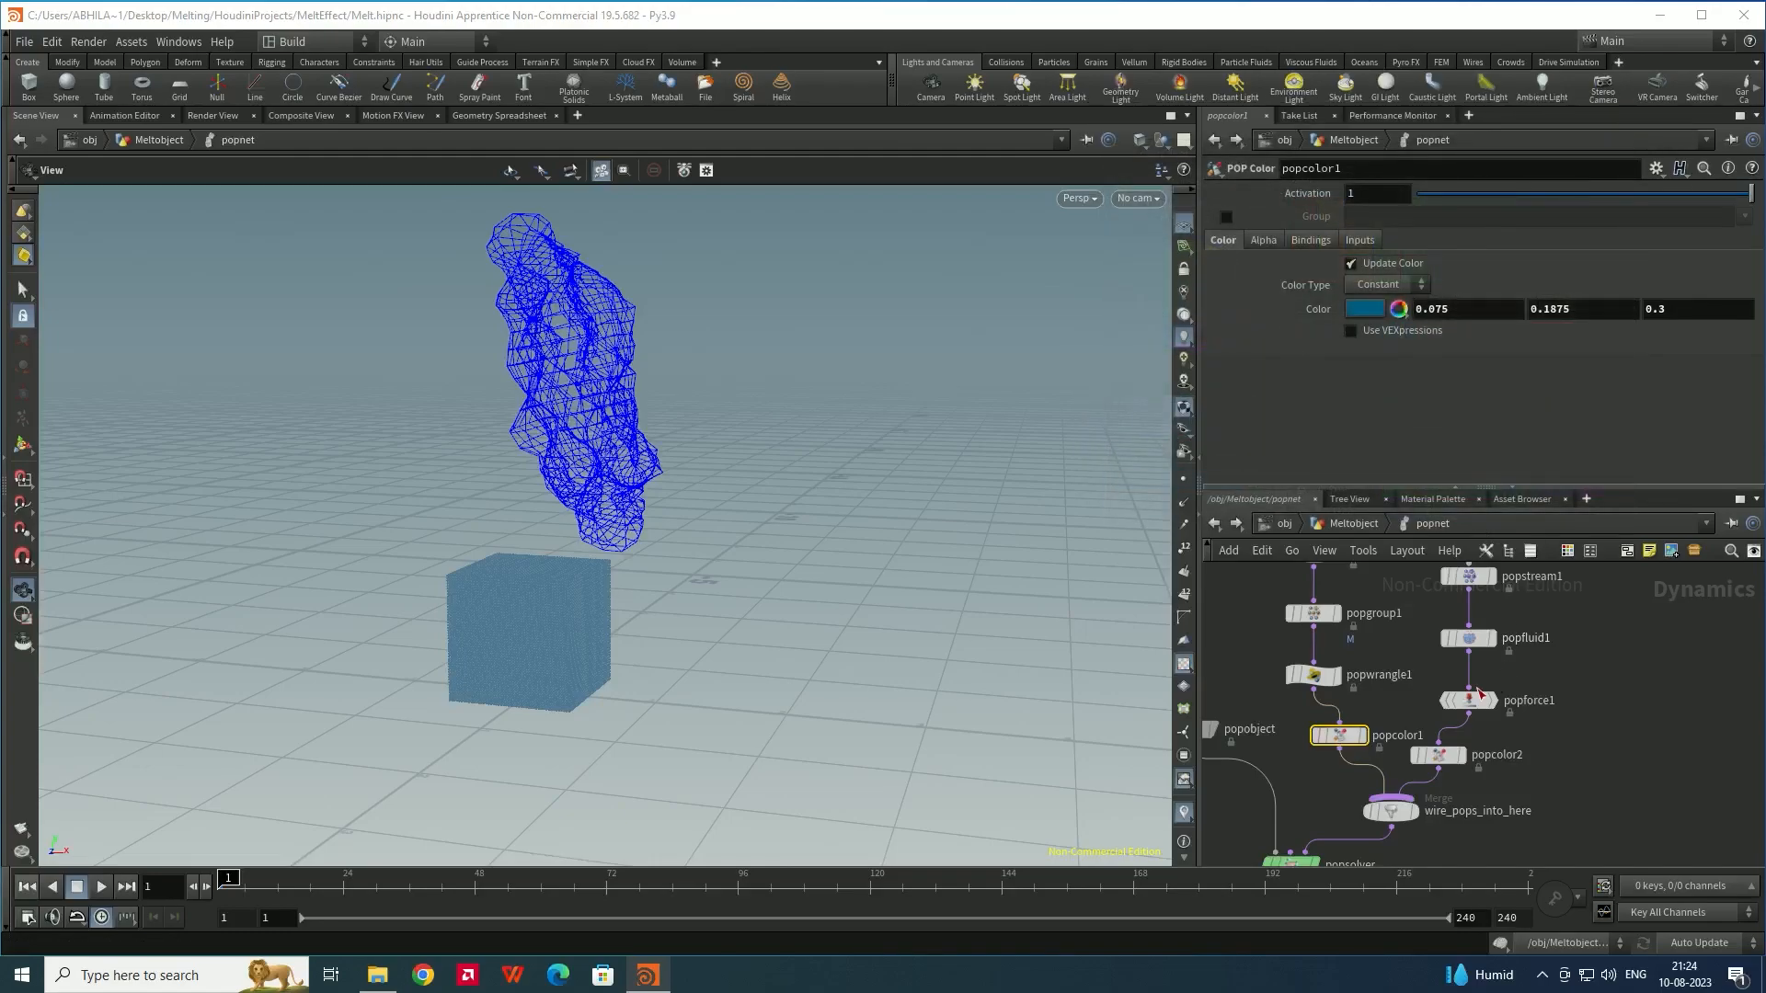
Set the color of the POP Color below popforce1 to light cyan (0.493, 0.898, 1) and save the scene
{"action": "left_click", "coordinate": [1439, 756]}
{"action": "left_click", "coordinate": [1373, 308]}
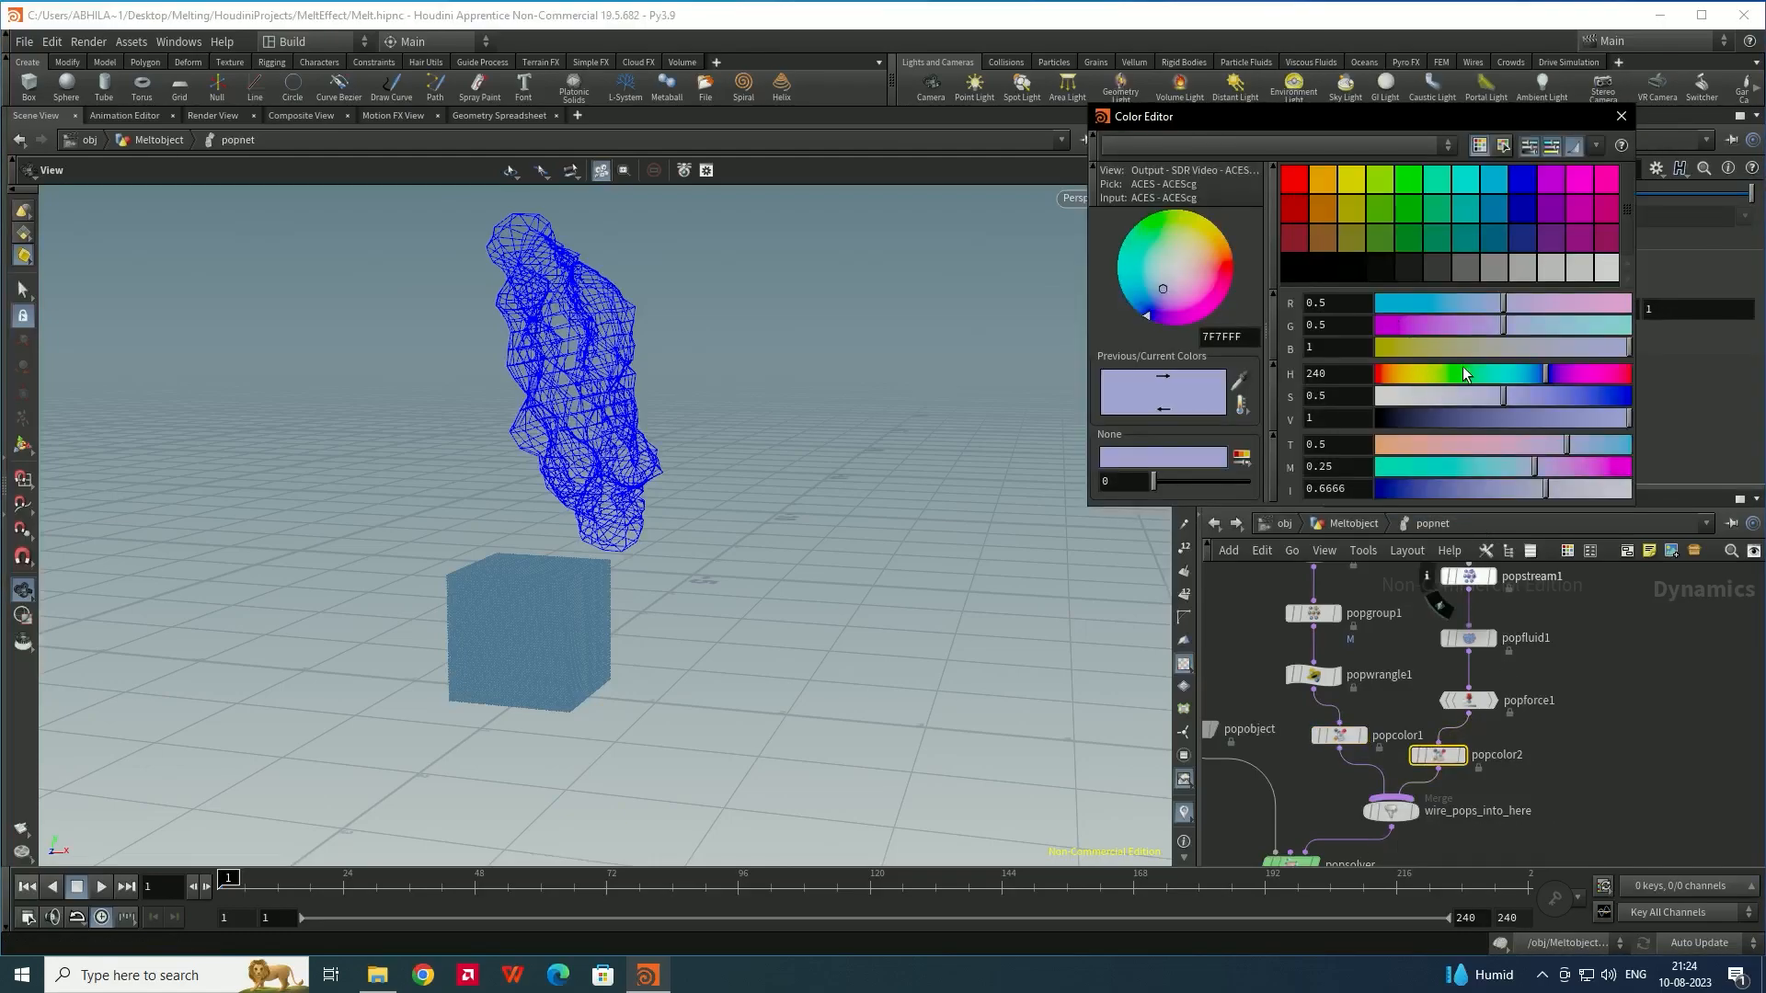
{"action": "left_click_drag", "start_coordinate": [1502, 324], "coordinate": [1600, 324]}
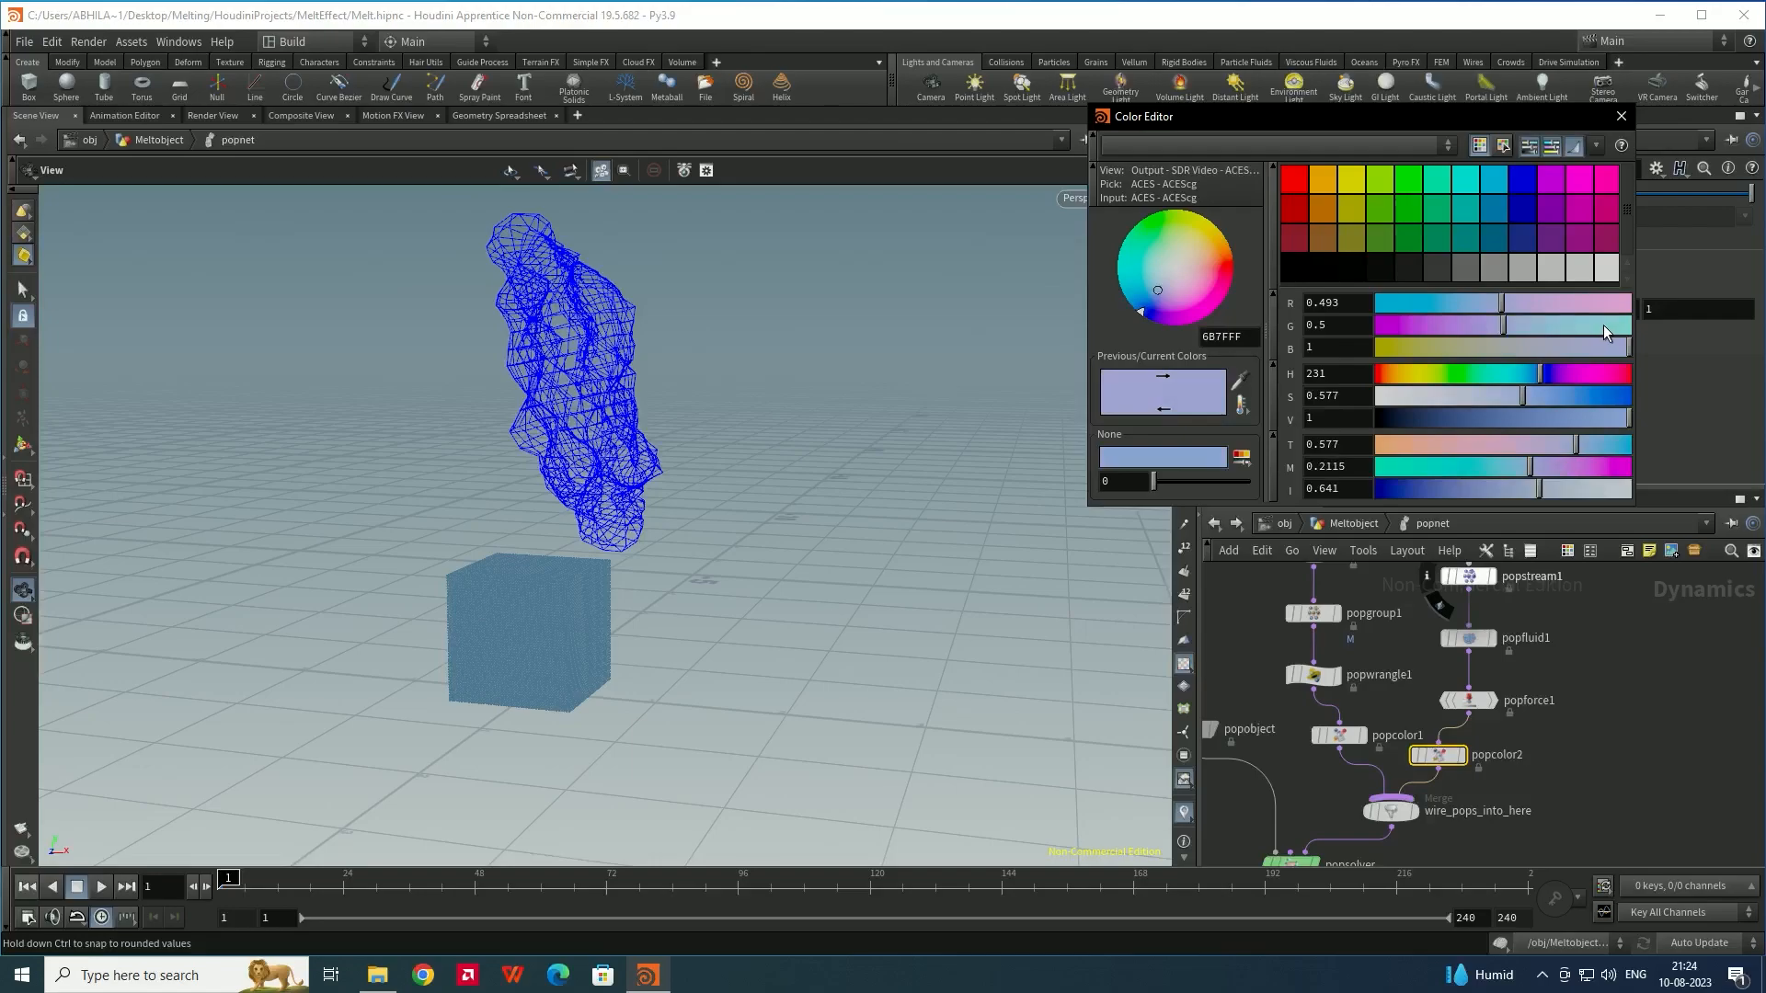
{"action": "left_click", "coordinate": [1550, 717]}
{"action": "left_click", "coordinate": [1620, 117]}
{"action": "key", "text": "ctrl+s"}
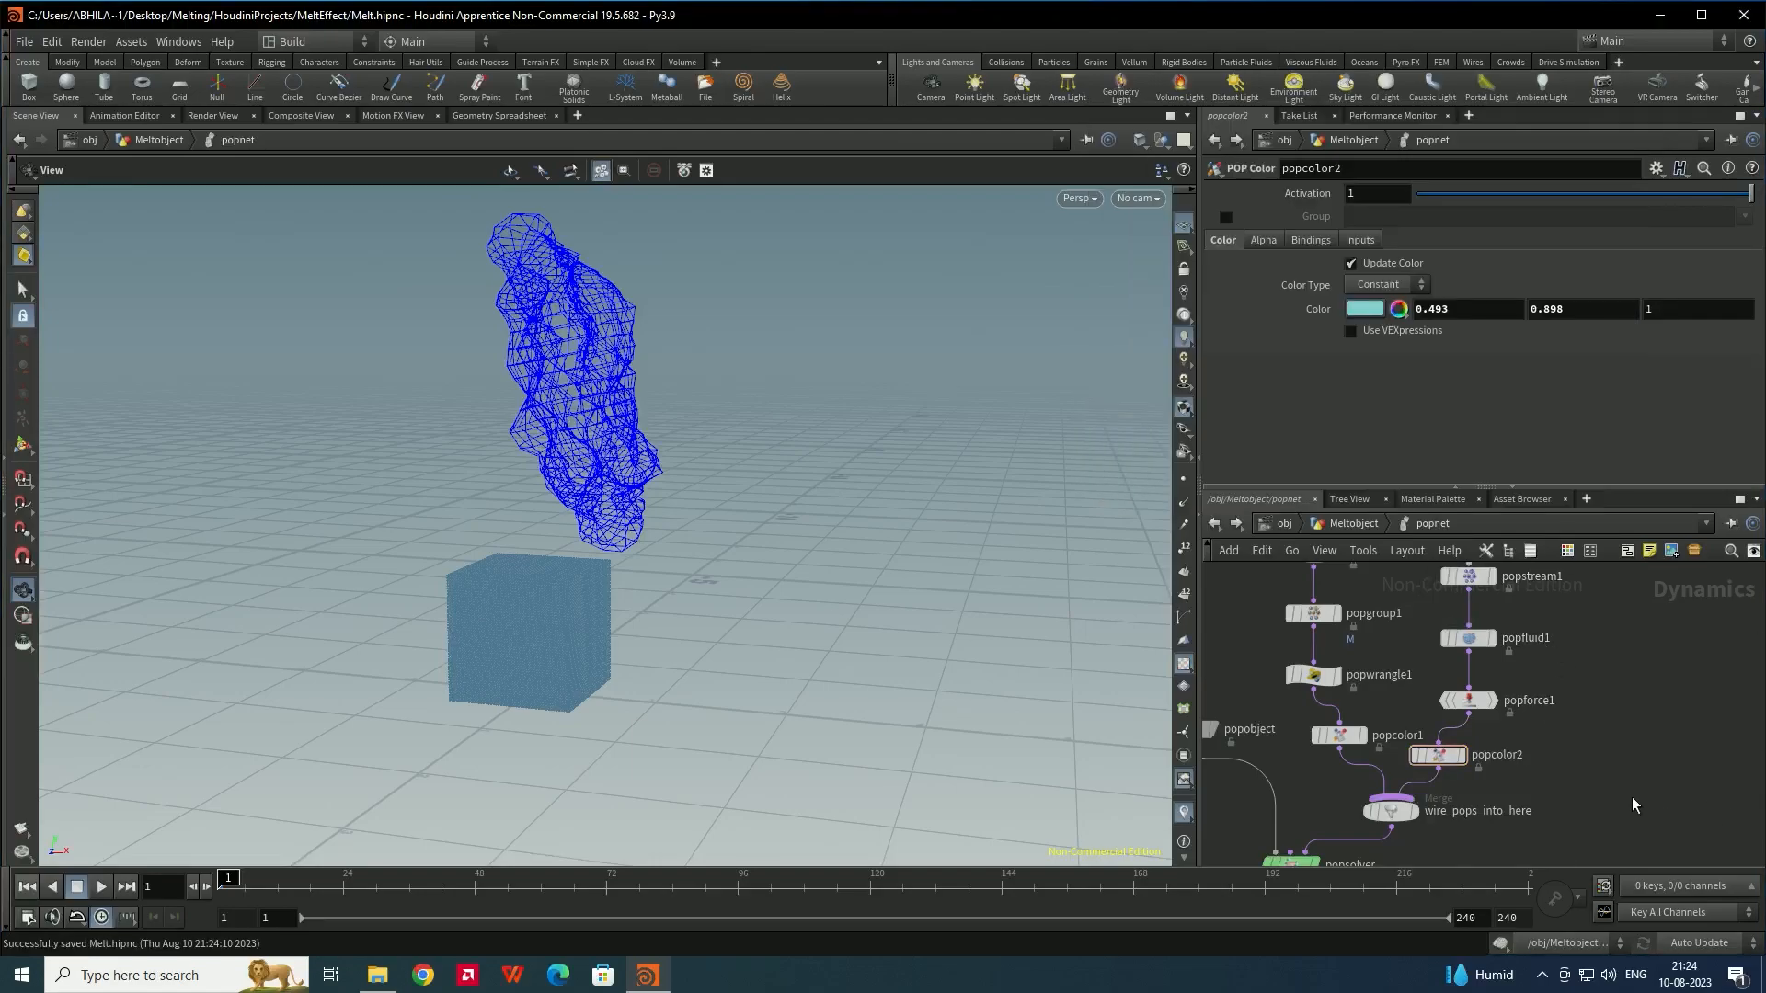
Make room below popsolver and insert a Merge node between popsolver and output
{"action": "middle_click_drag", "start_coordinate": [1612, 777], "coordinate": [1643, 703]}
{"action": "scroll", "coordinate": [1645, 709], "scroll_direction": "down", "scroll_amount": 3}
{"action": "left_click_drag", "start_coordinate": [563, 729], "coordinate": [547, 695]}
{"action": "left_click_drag", "start_coordinate": [1457, 744], "coordinate": [1457, 776]}
{"action": "key", "text": "Tab"}
{"action": "type", "text": "me"}
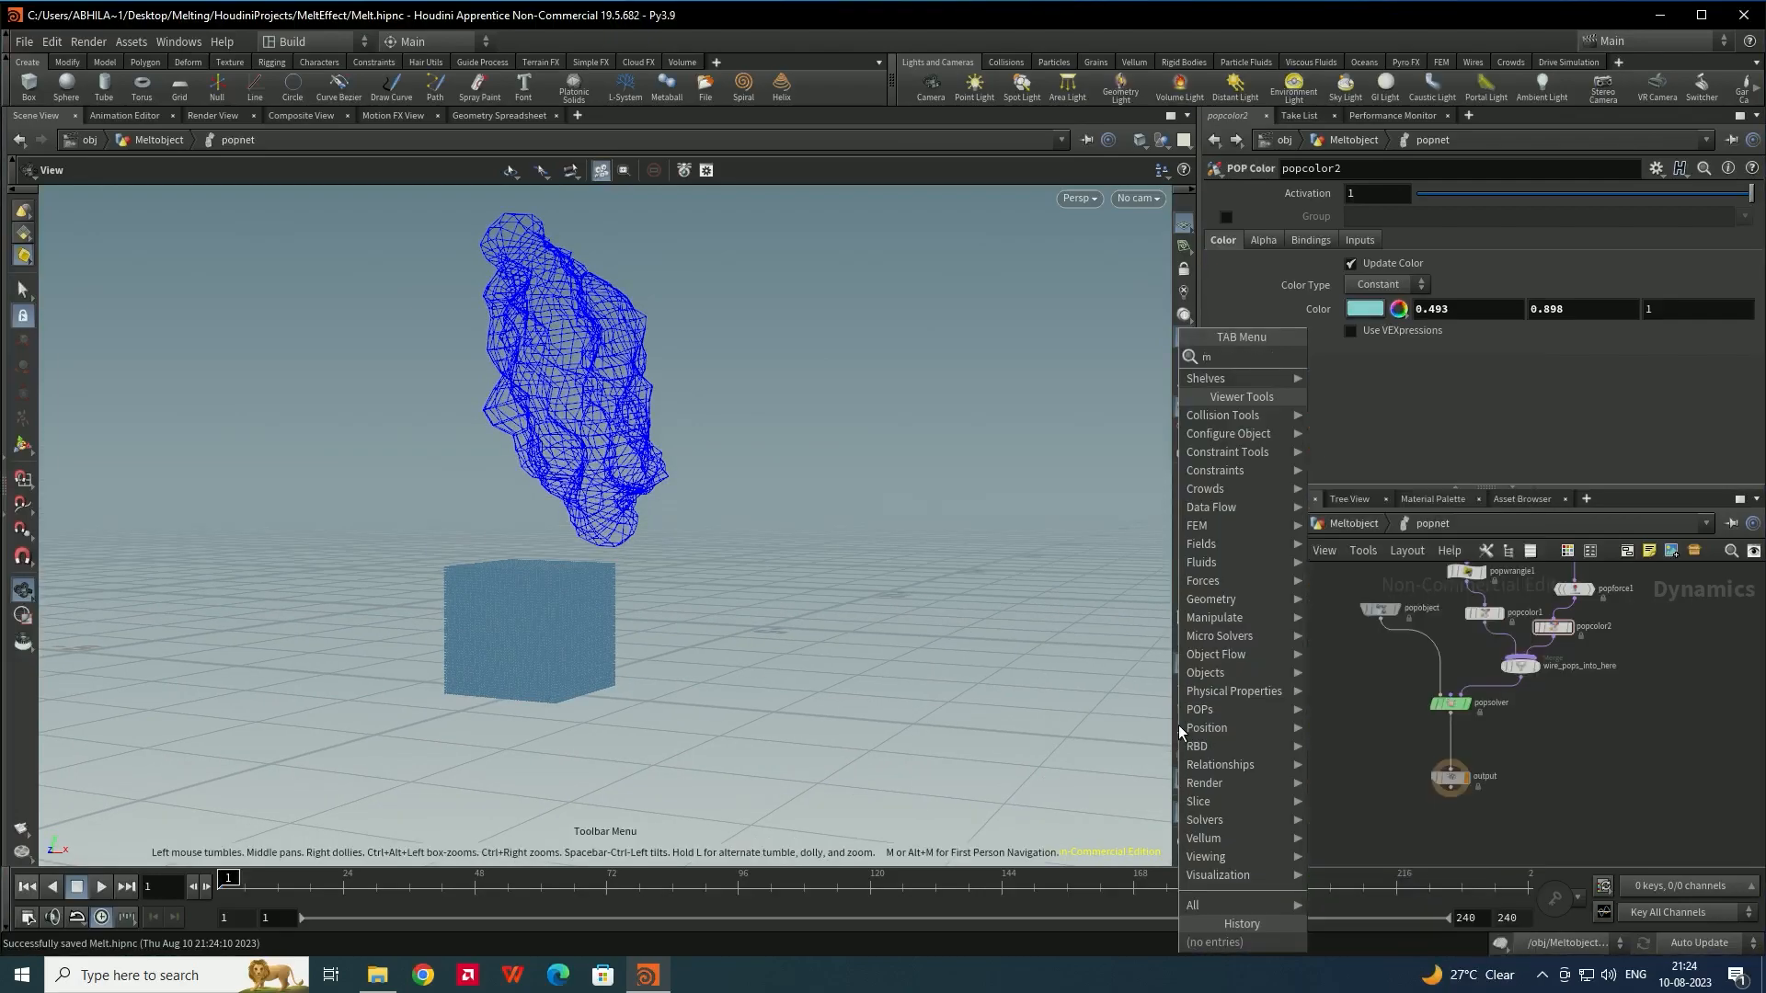
{"action": "left_click", "coordinate": [1389, 359]}
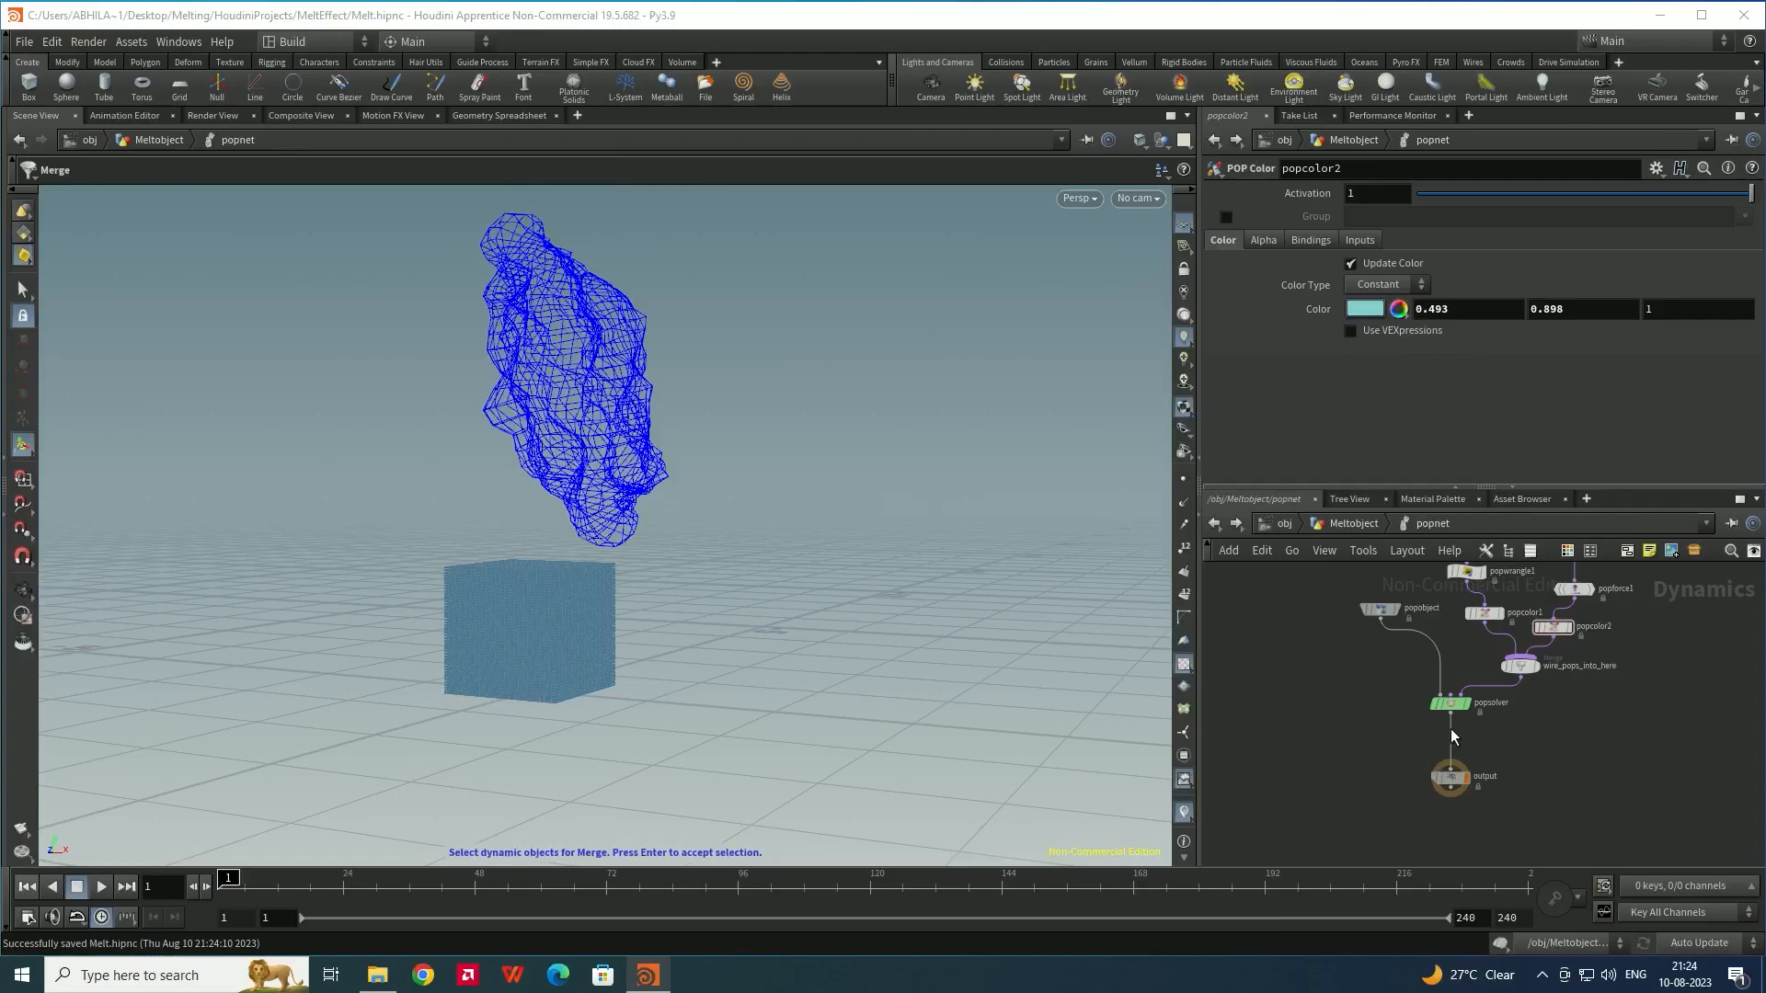
{"action": "left_click", "coordinate": [1443, 731]}
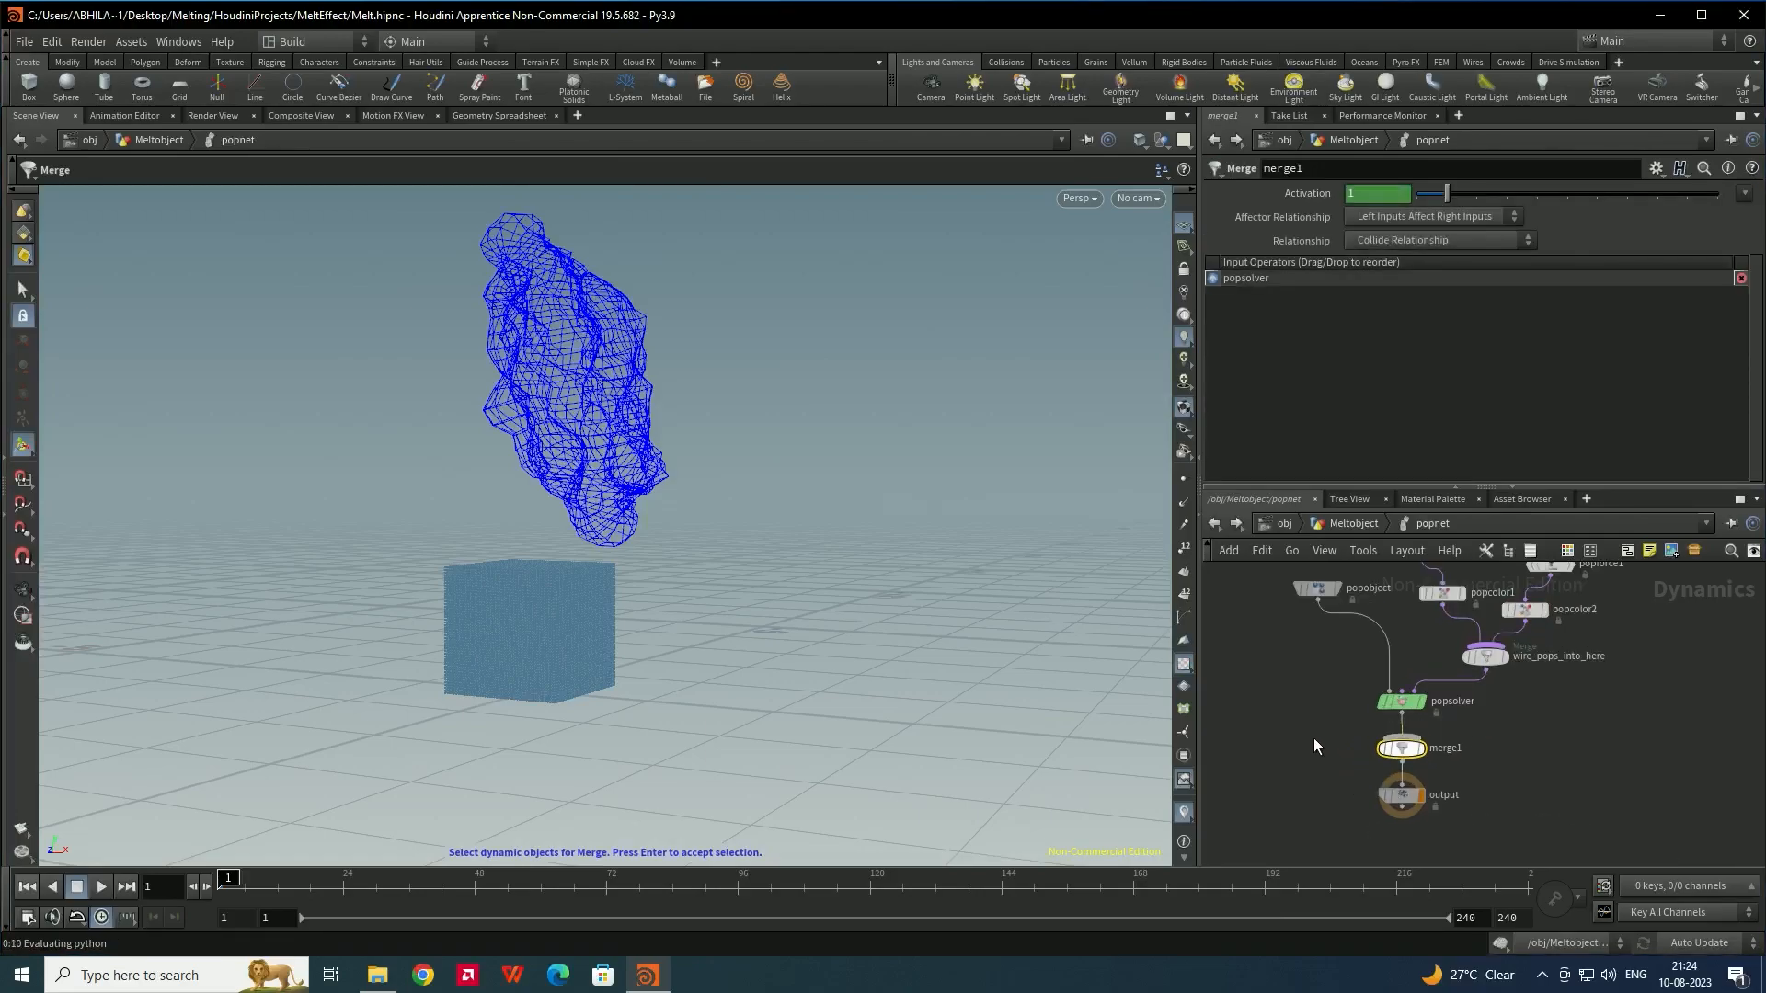
Add a Ground Plane node in the empty area beside popsolver
{"action": "key", "text": "Tab"}
{"action": "mouse_move", "coordinate": [1290, 753]}
{"action": "type", "text": "gro"}
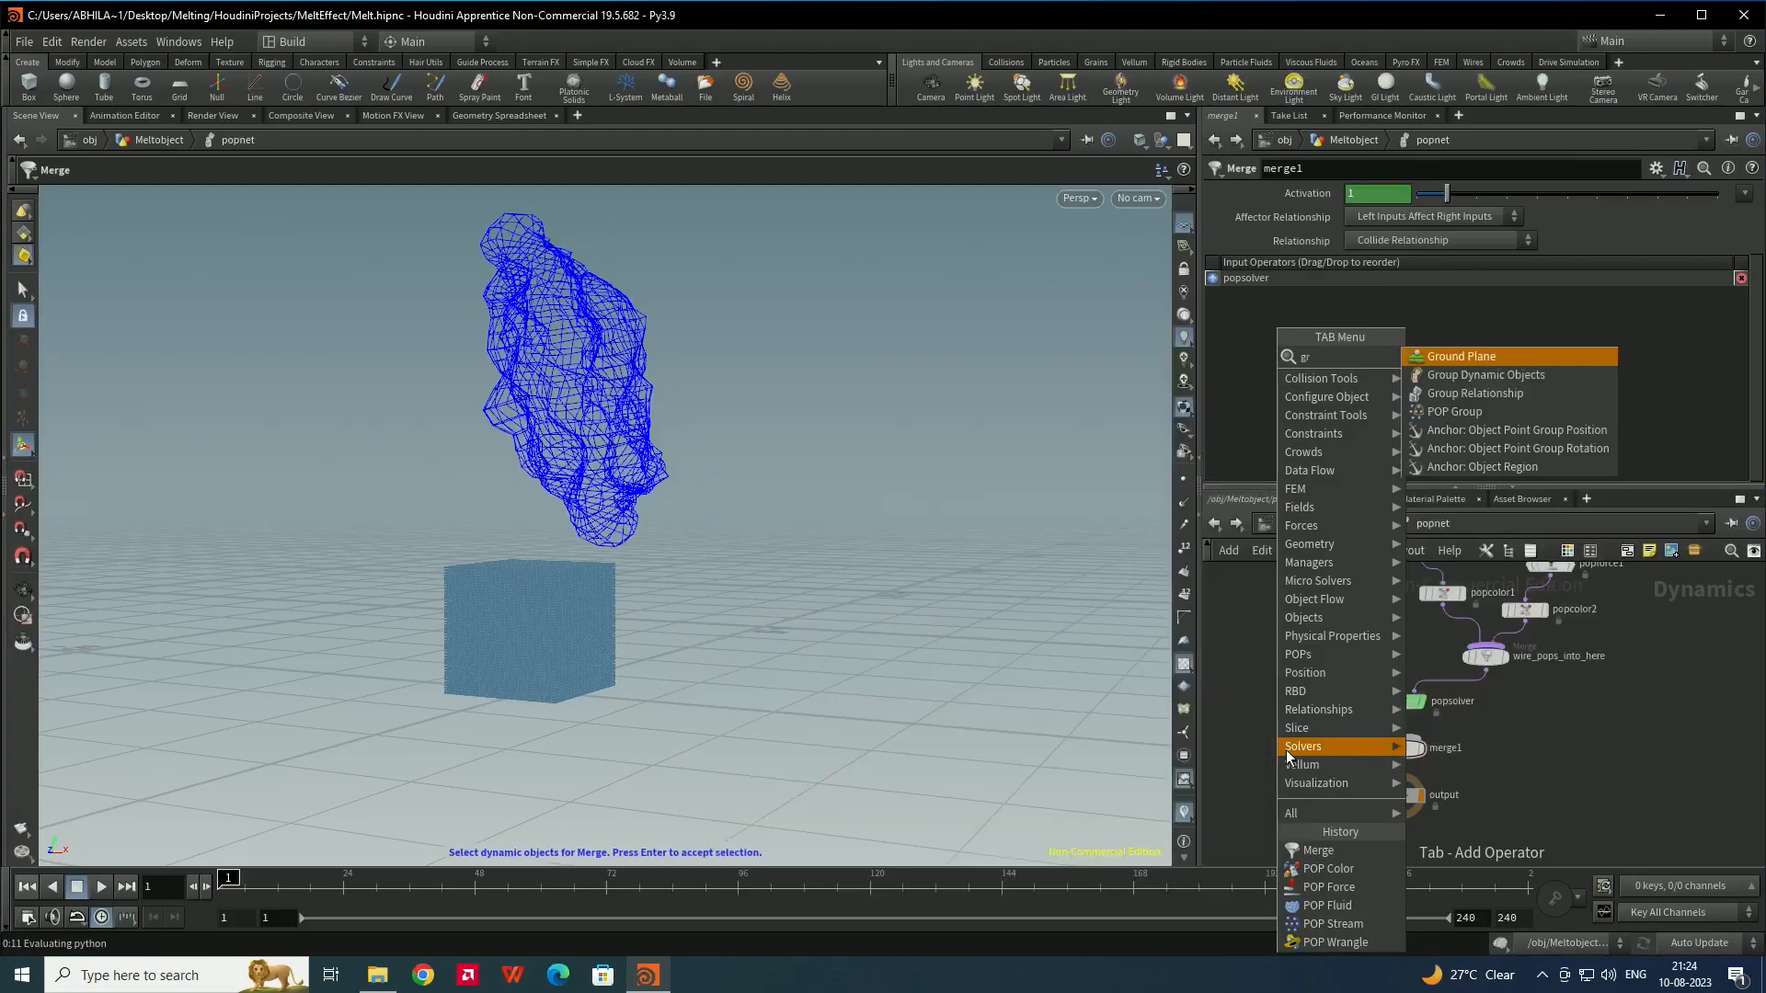
{"action": "key", "text": "Return"}
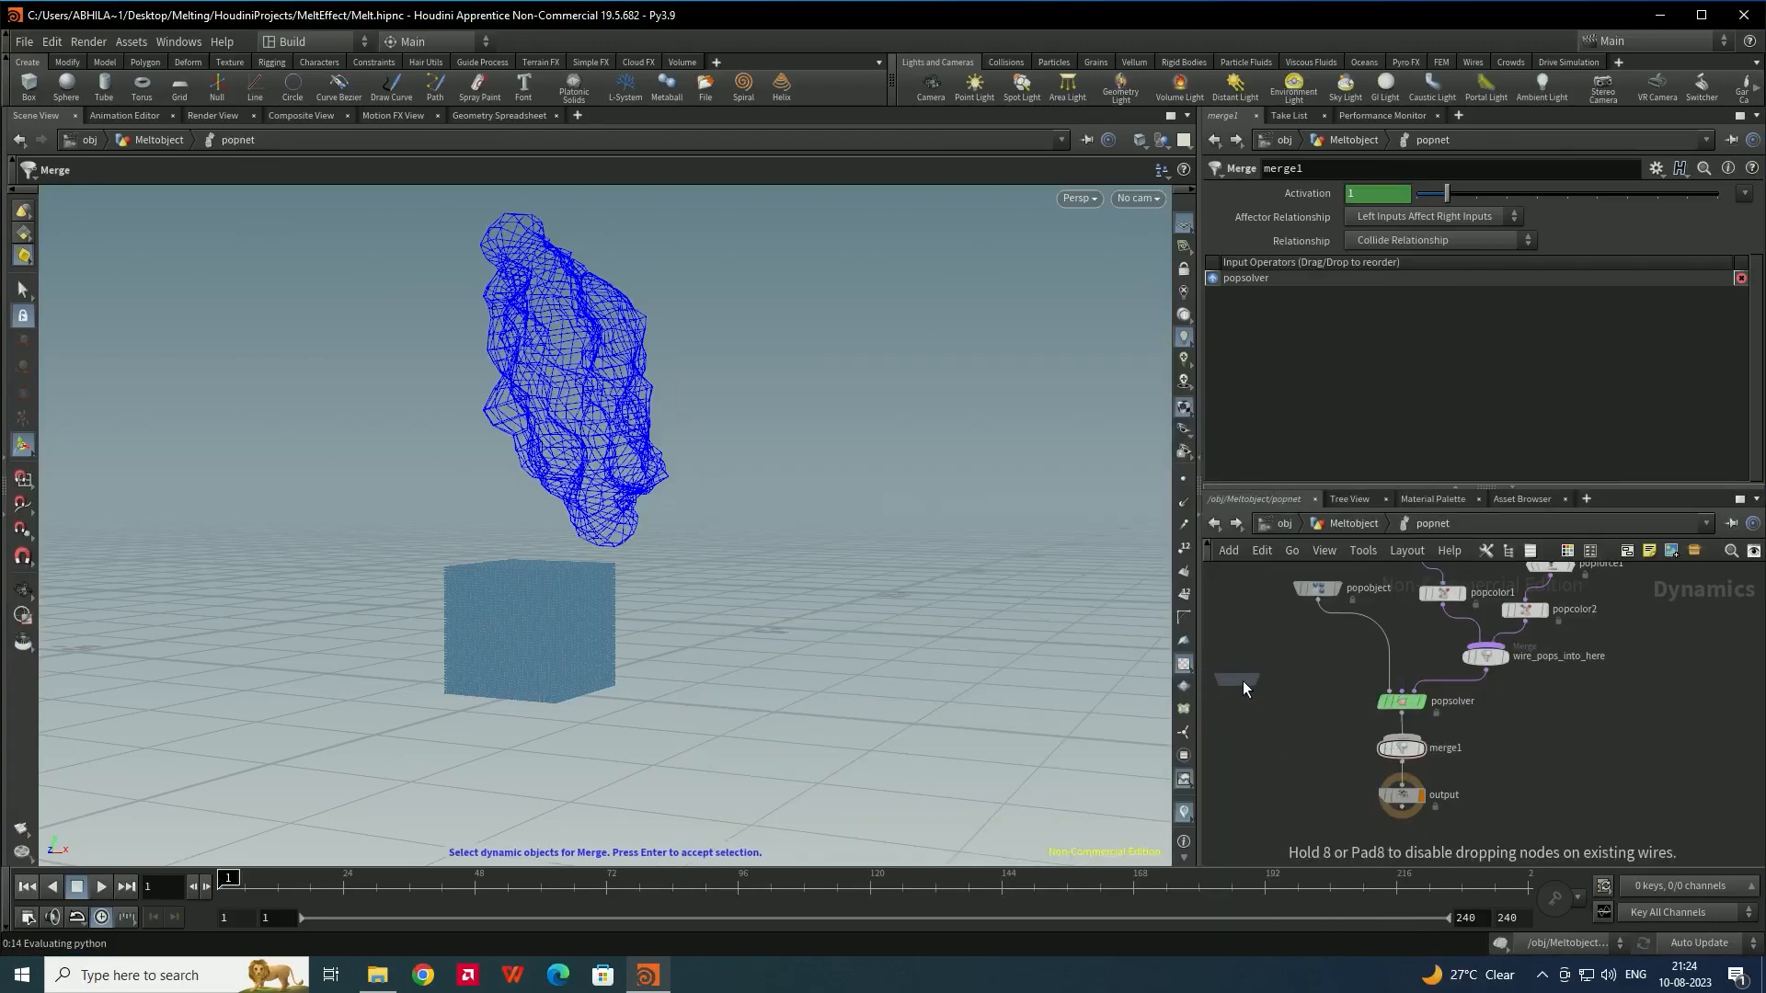
{"action": "left_click", "coordinate": [1239, 681]}
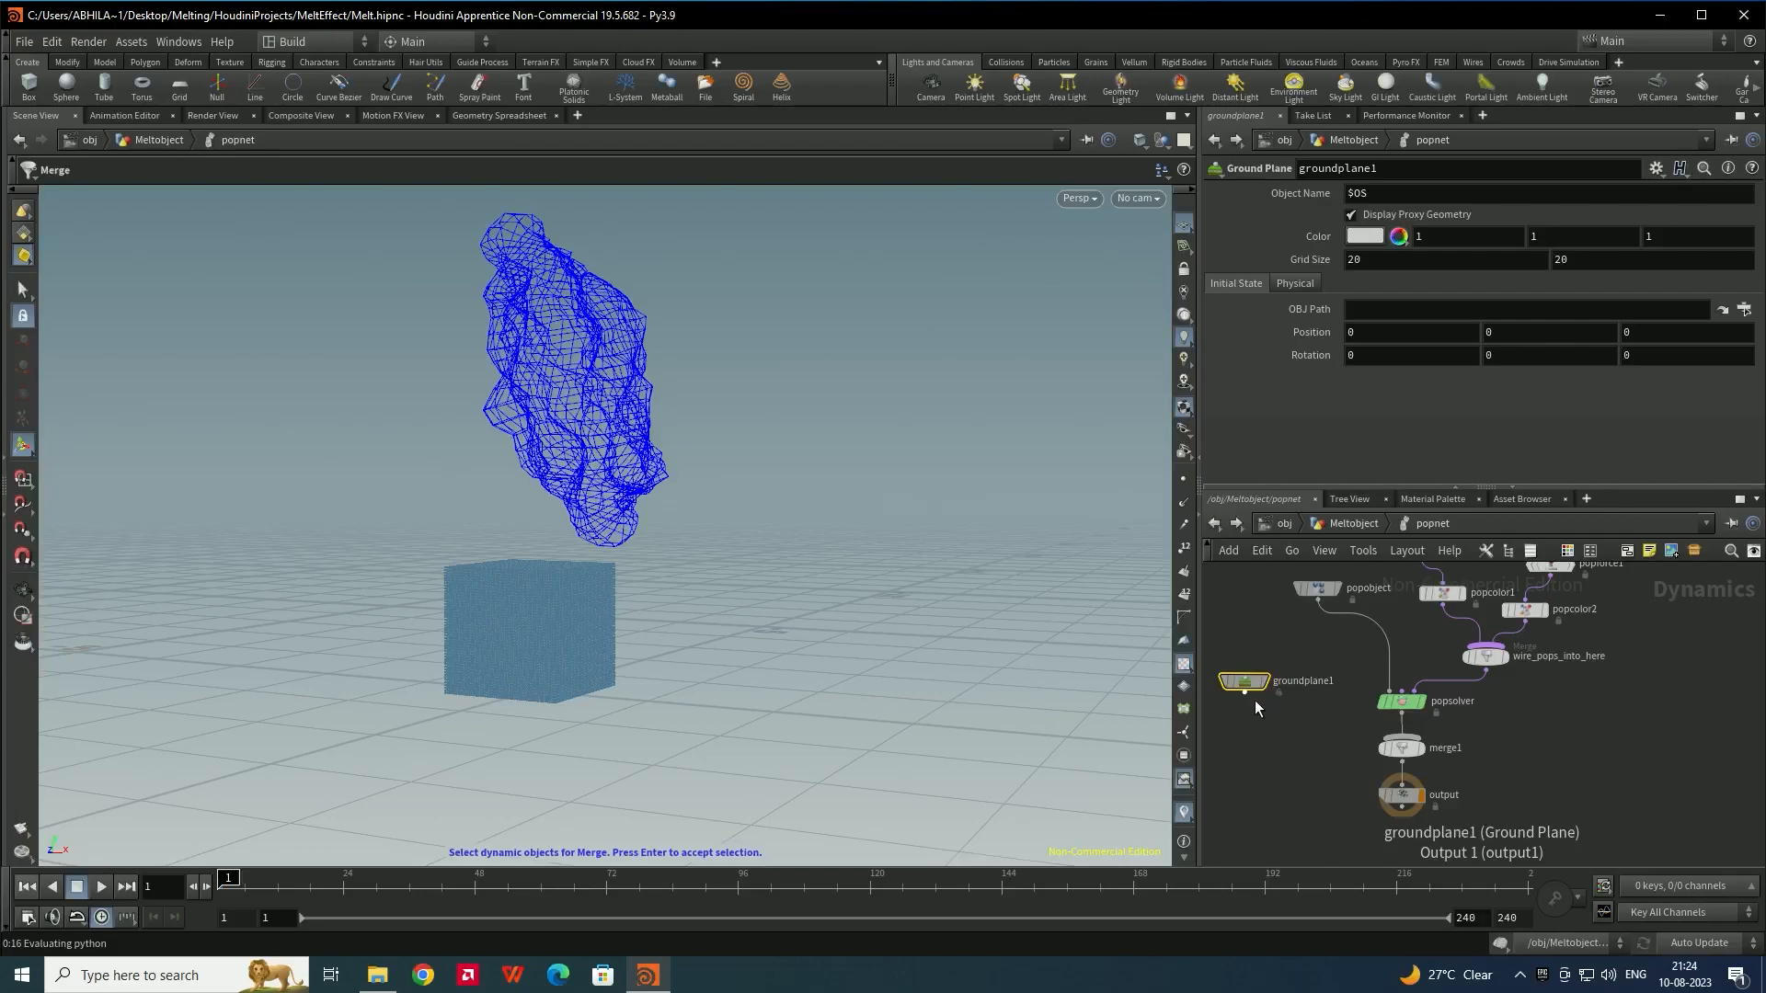
Add a Static Solver, wire the Ground Plane into it, and connect it to the Merge below popsolver
{"action": "key", "text": "Tab"}
{"action": "type", "text": "stat"}
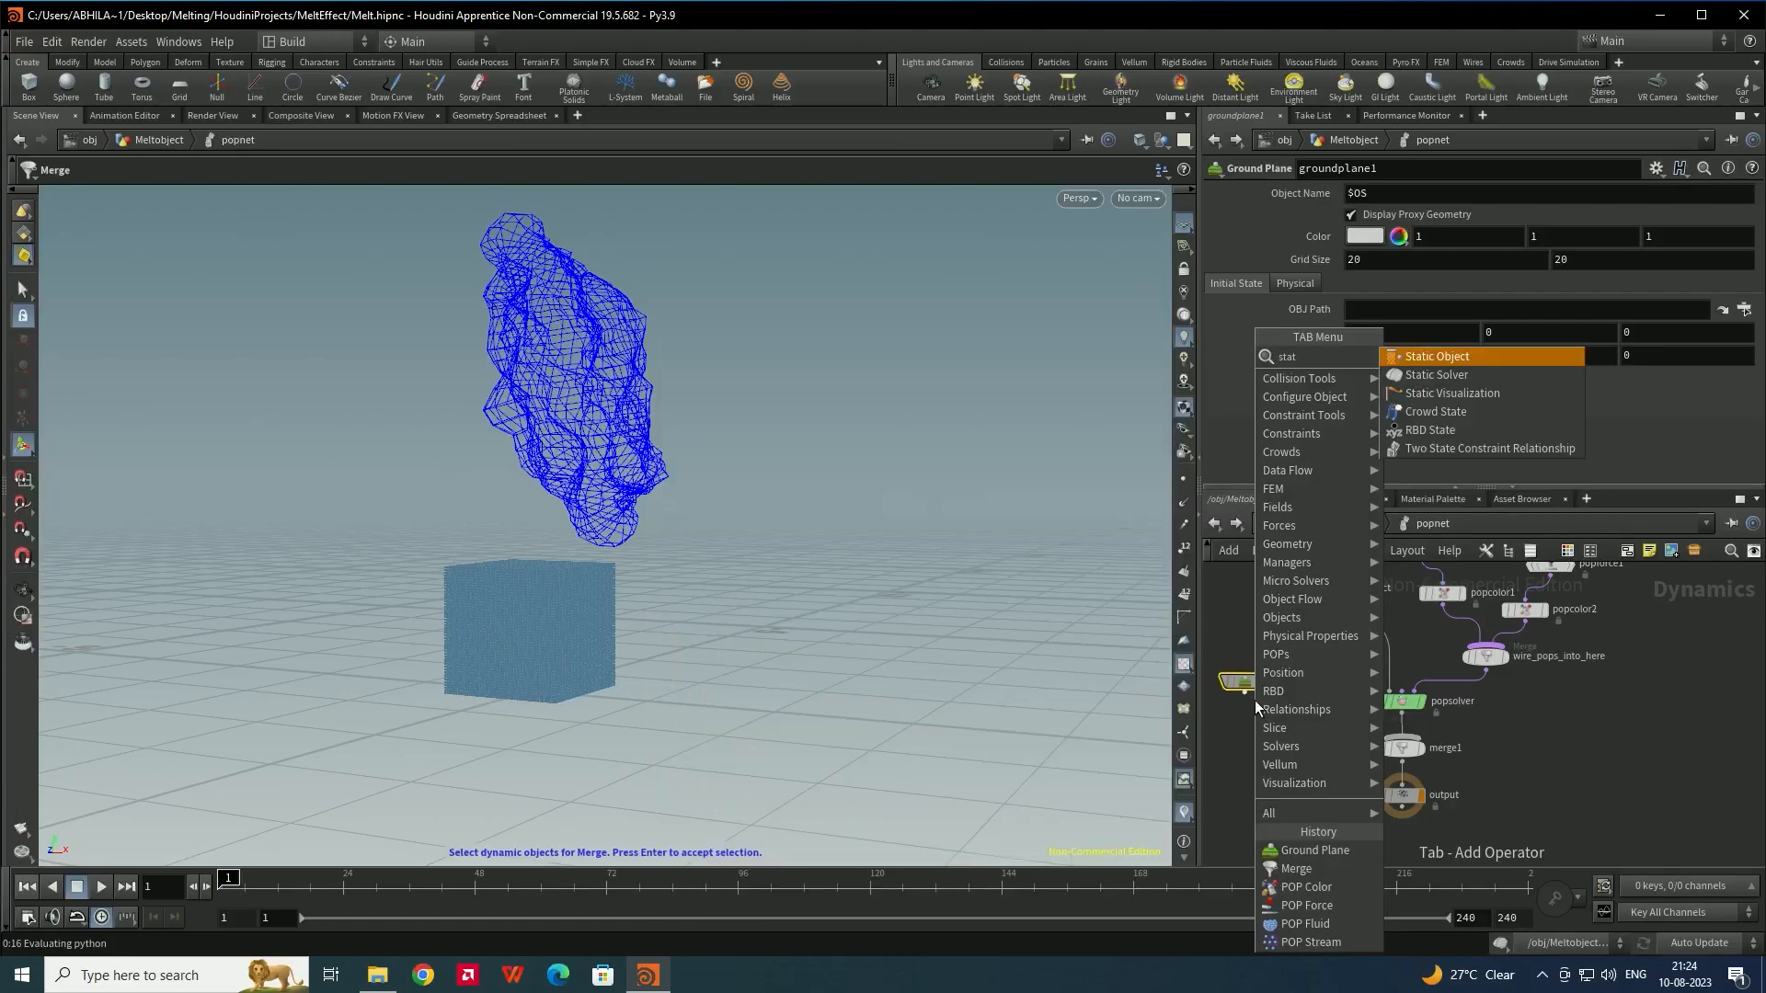
{"action": "left_click", "coordinate": [1418, 373]}
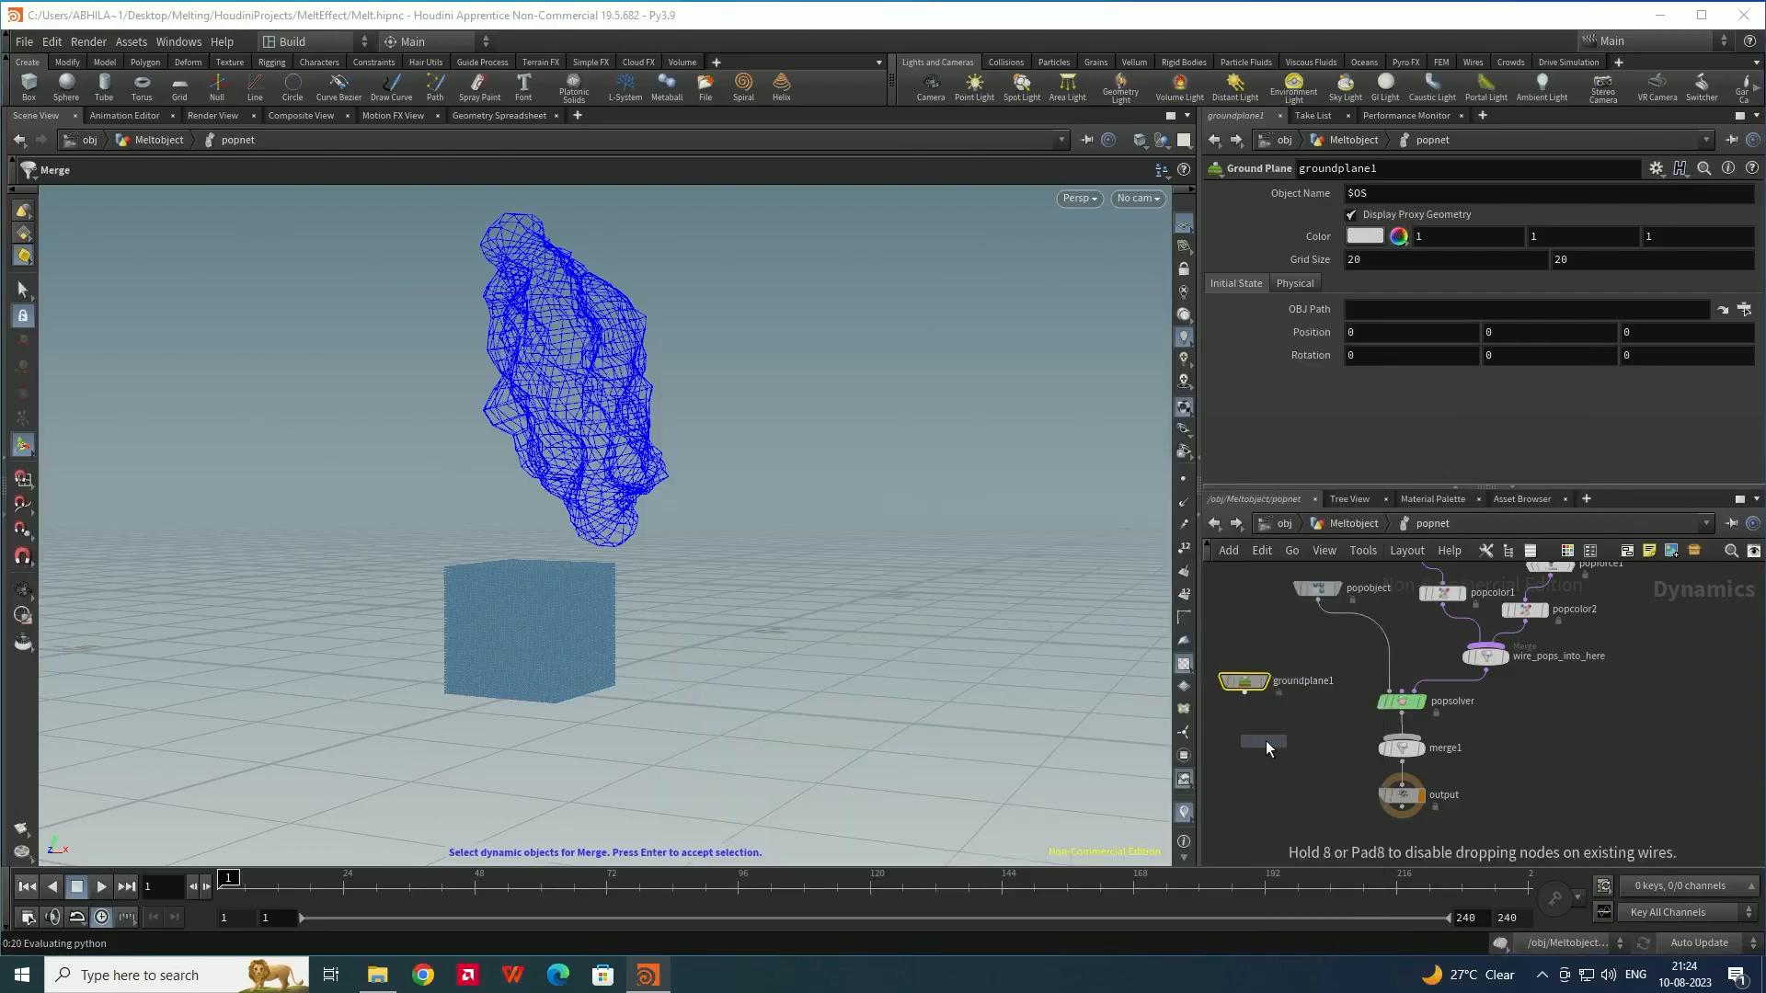
{"action": "left_click", "coordinate": [1266, 741]}
{"action": "mouse_move", "coordinate": [1243, 685]}
{"action": "left_mouse_down"}
{"action": "mouse_move", "coordinate": [1252, 725]}
{"action": "mouse_move", "coordinate": [1241, 664]}
{"action": "left_mouse_up"}
{"action": "left_click", "coordinate": [1241, 668]}
{"action": "left_click", "coordinate": [1265, 730]}
{"action": "left_click", "coordinate": [1265, 753]}
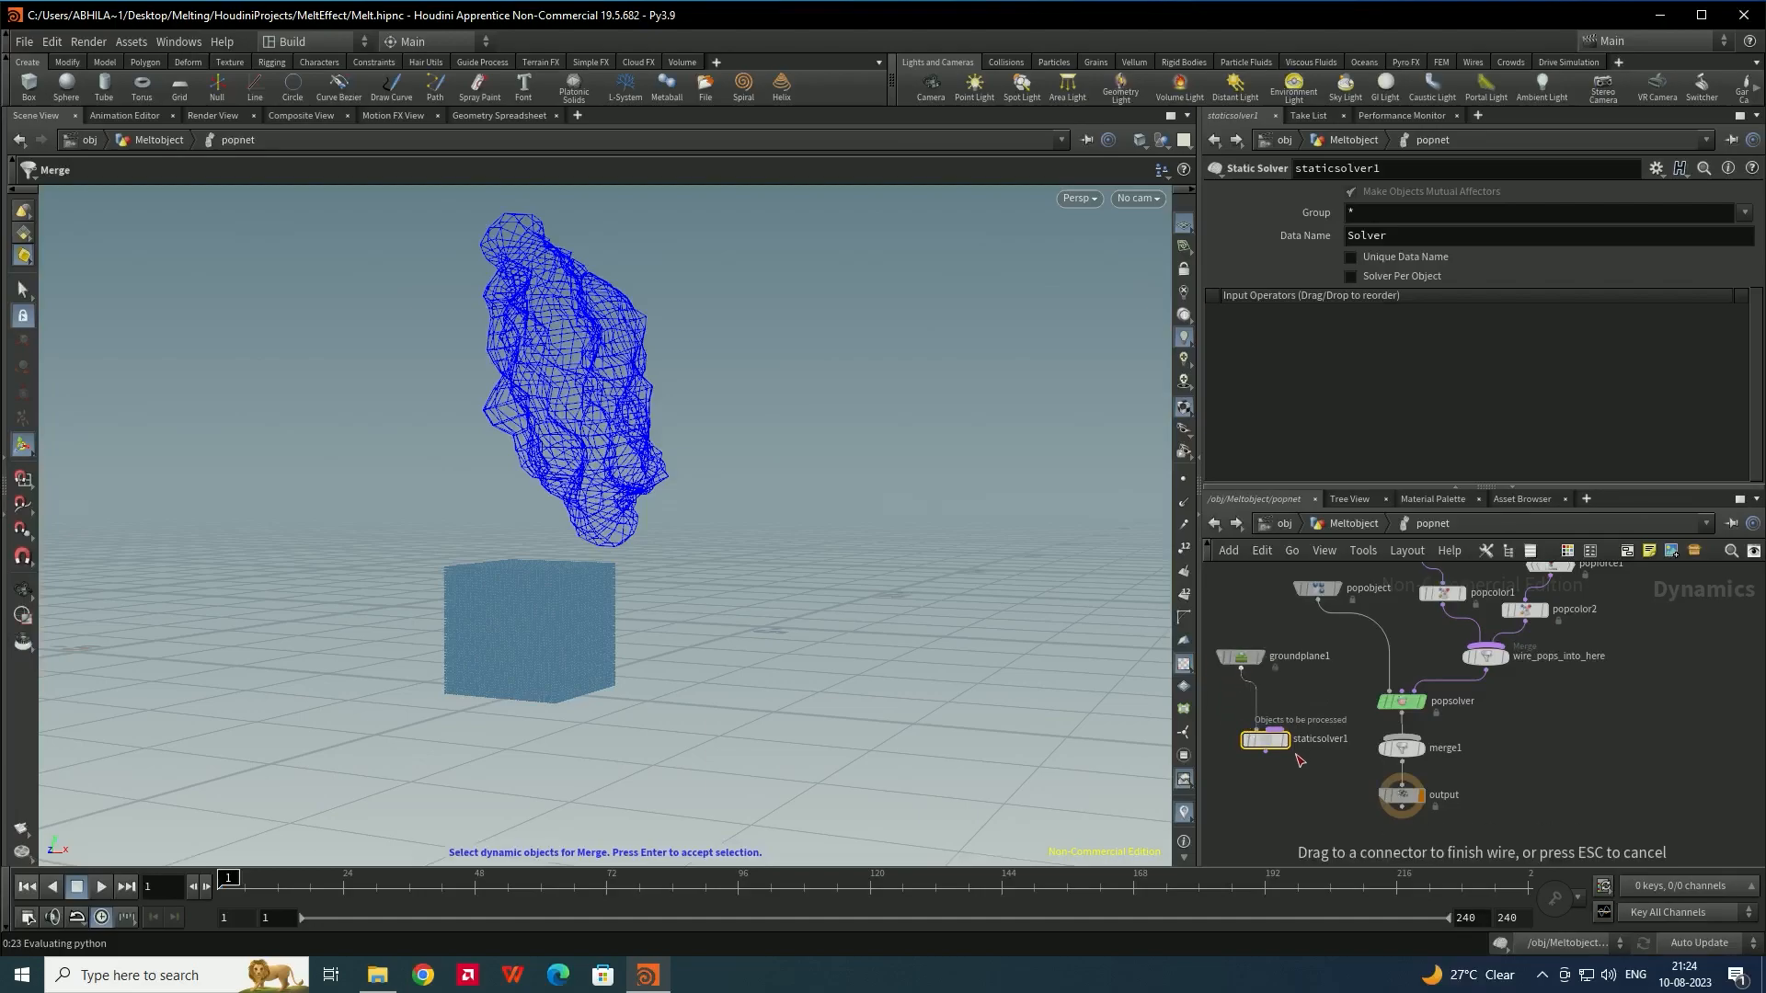
{"action": "left_click", "coordinate": [1398, 749]}
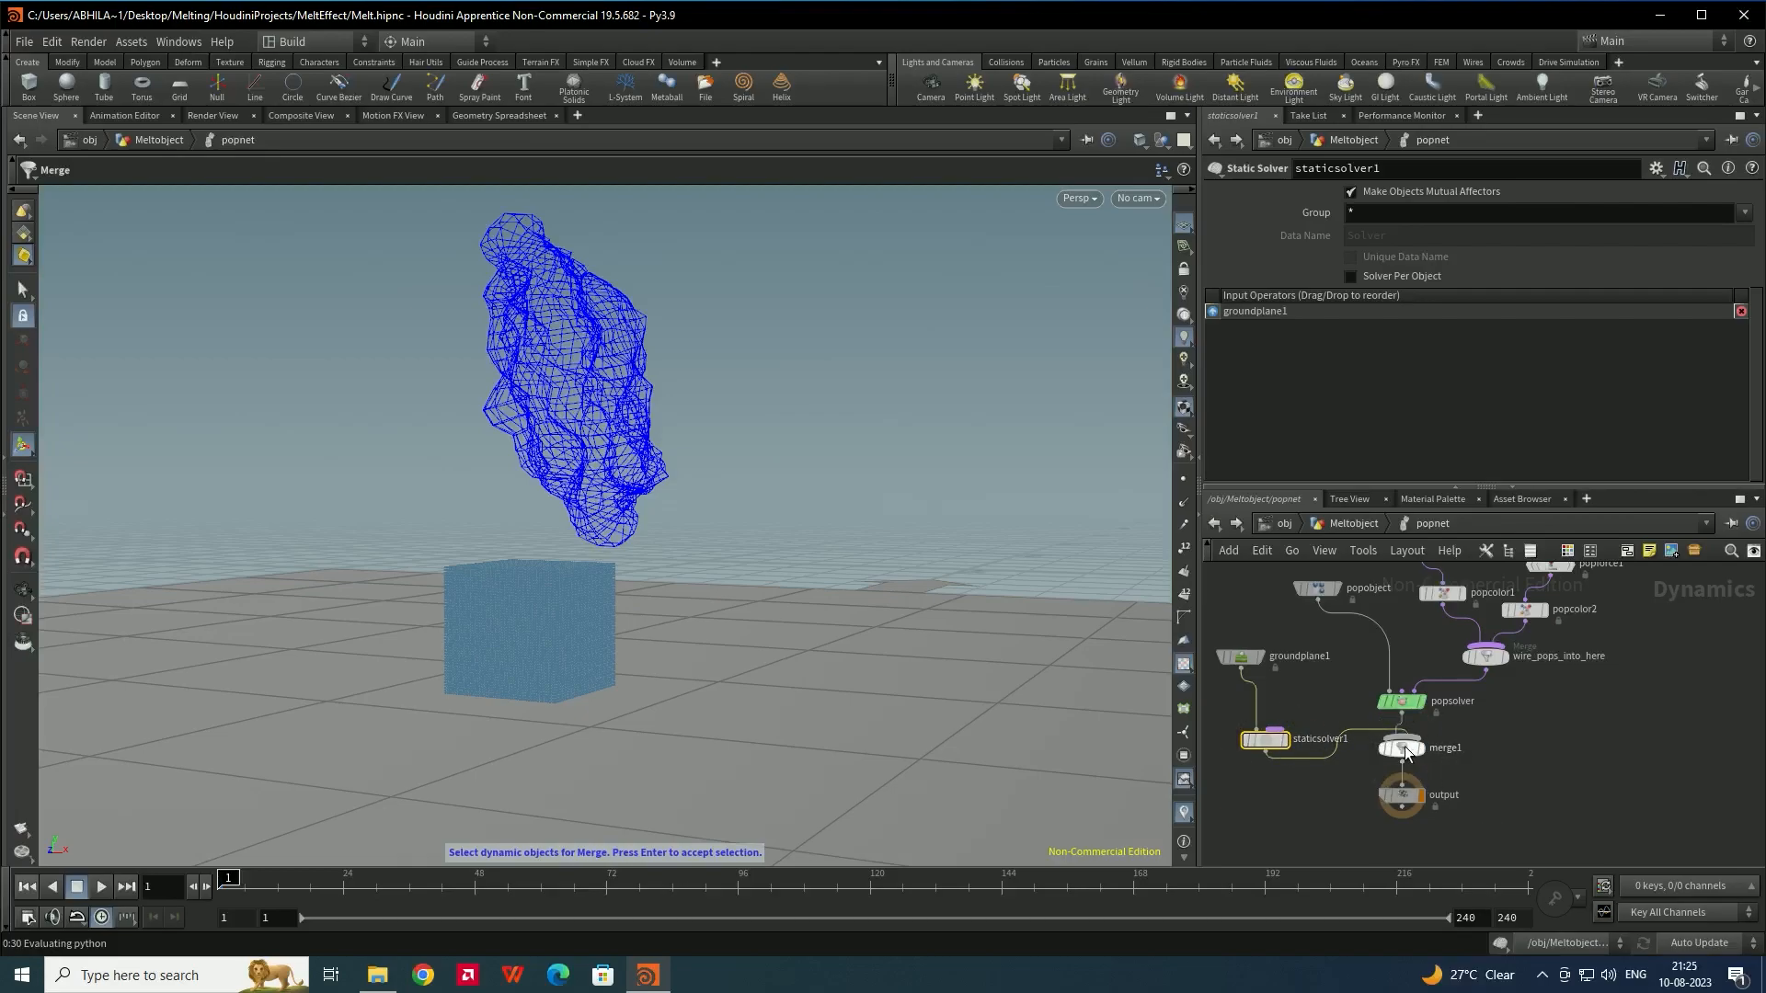
Reorder the Merge's inputs so staticsolver1 comes before popsolver, and save the scene
{"action": "left_click", "coordinate": [1411, 752]}
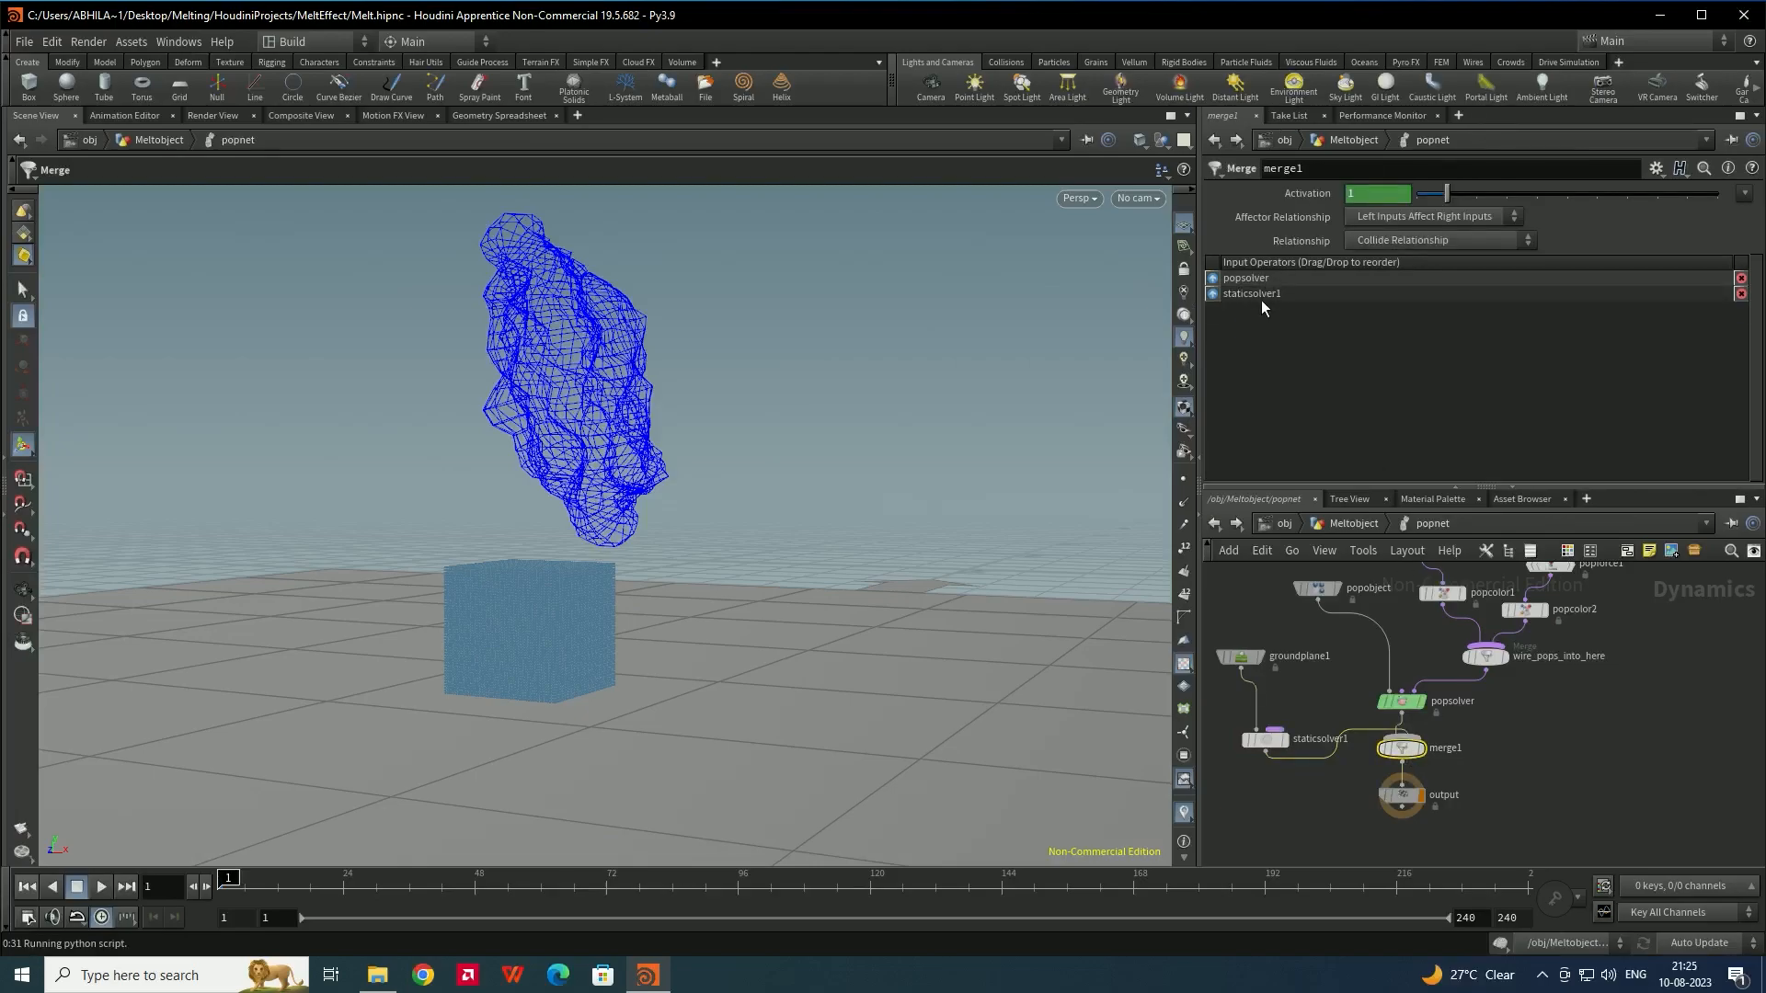
{"action": "left_click_drag", "start_coordinate": [1257, 295], "coordinate": [1260, 268]}
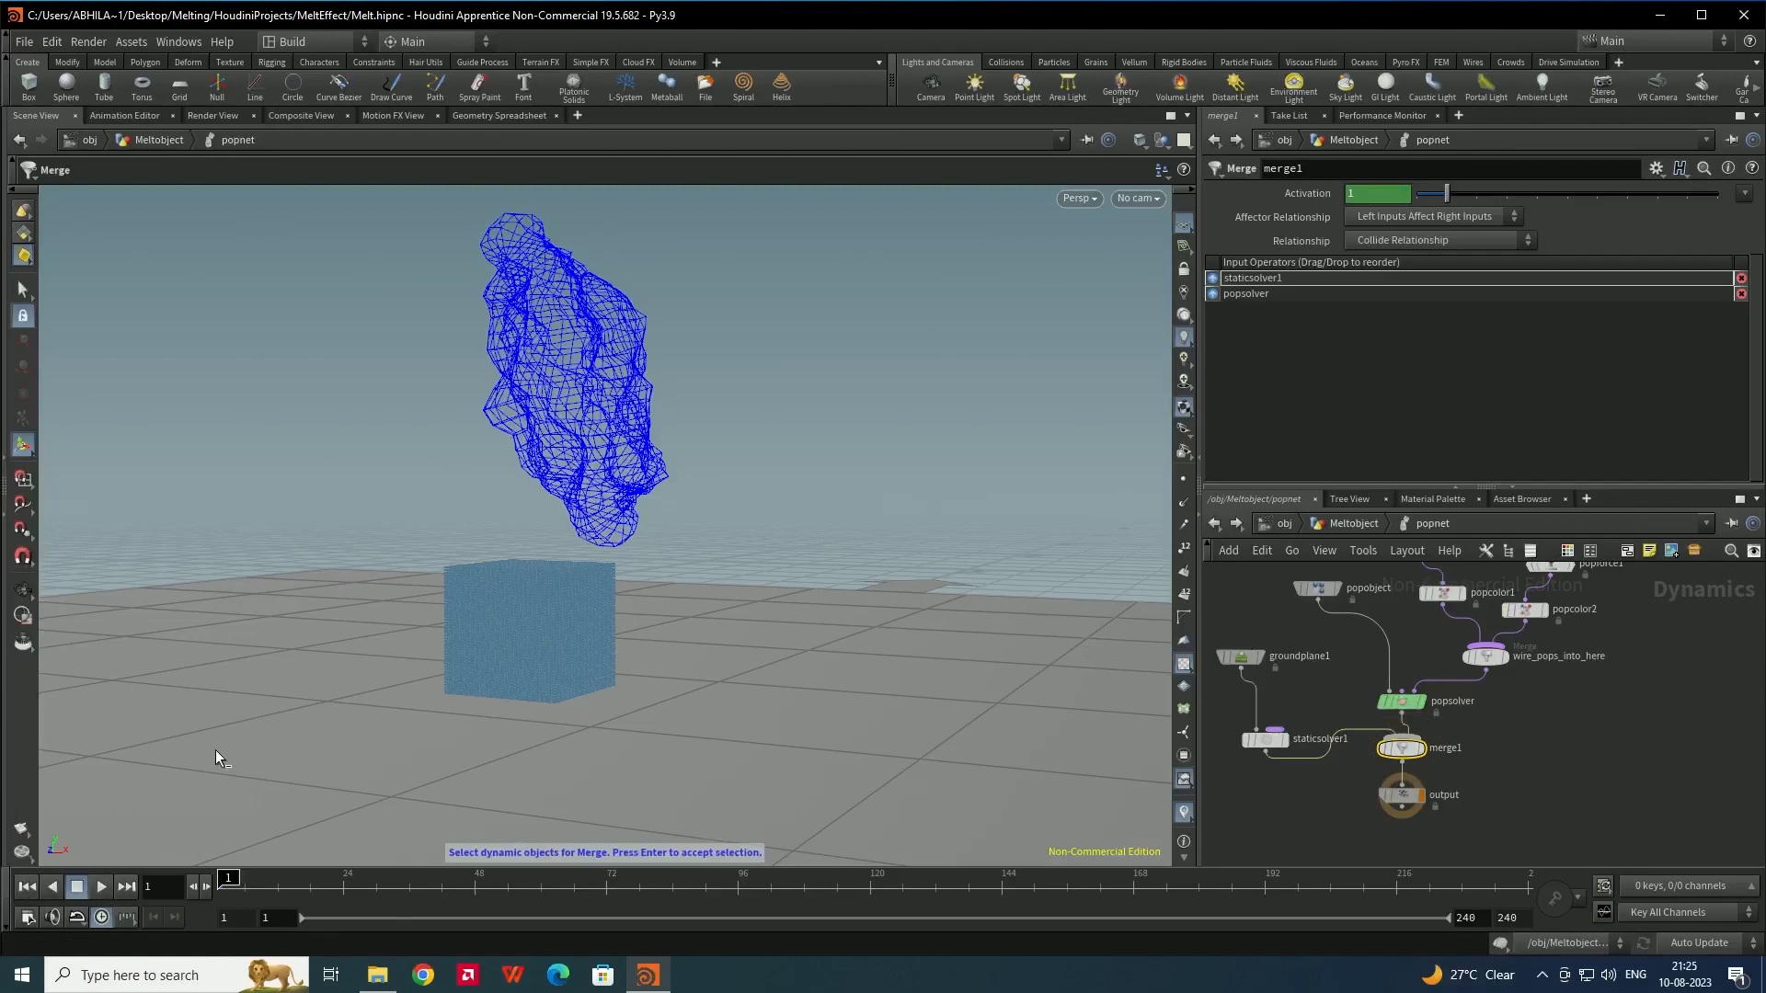
{"action": "key", "text": "ctrl+s"}
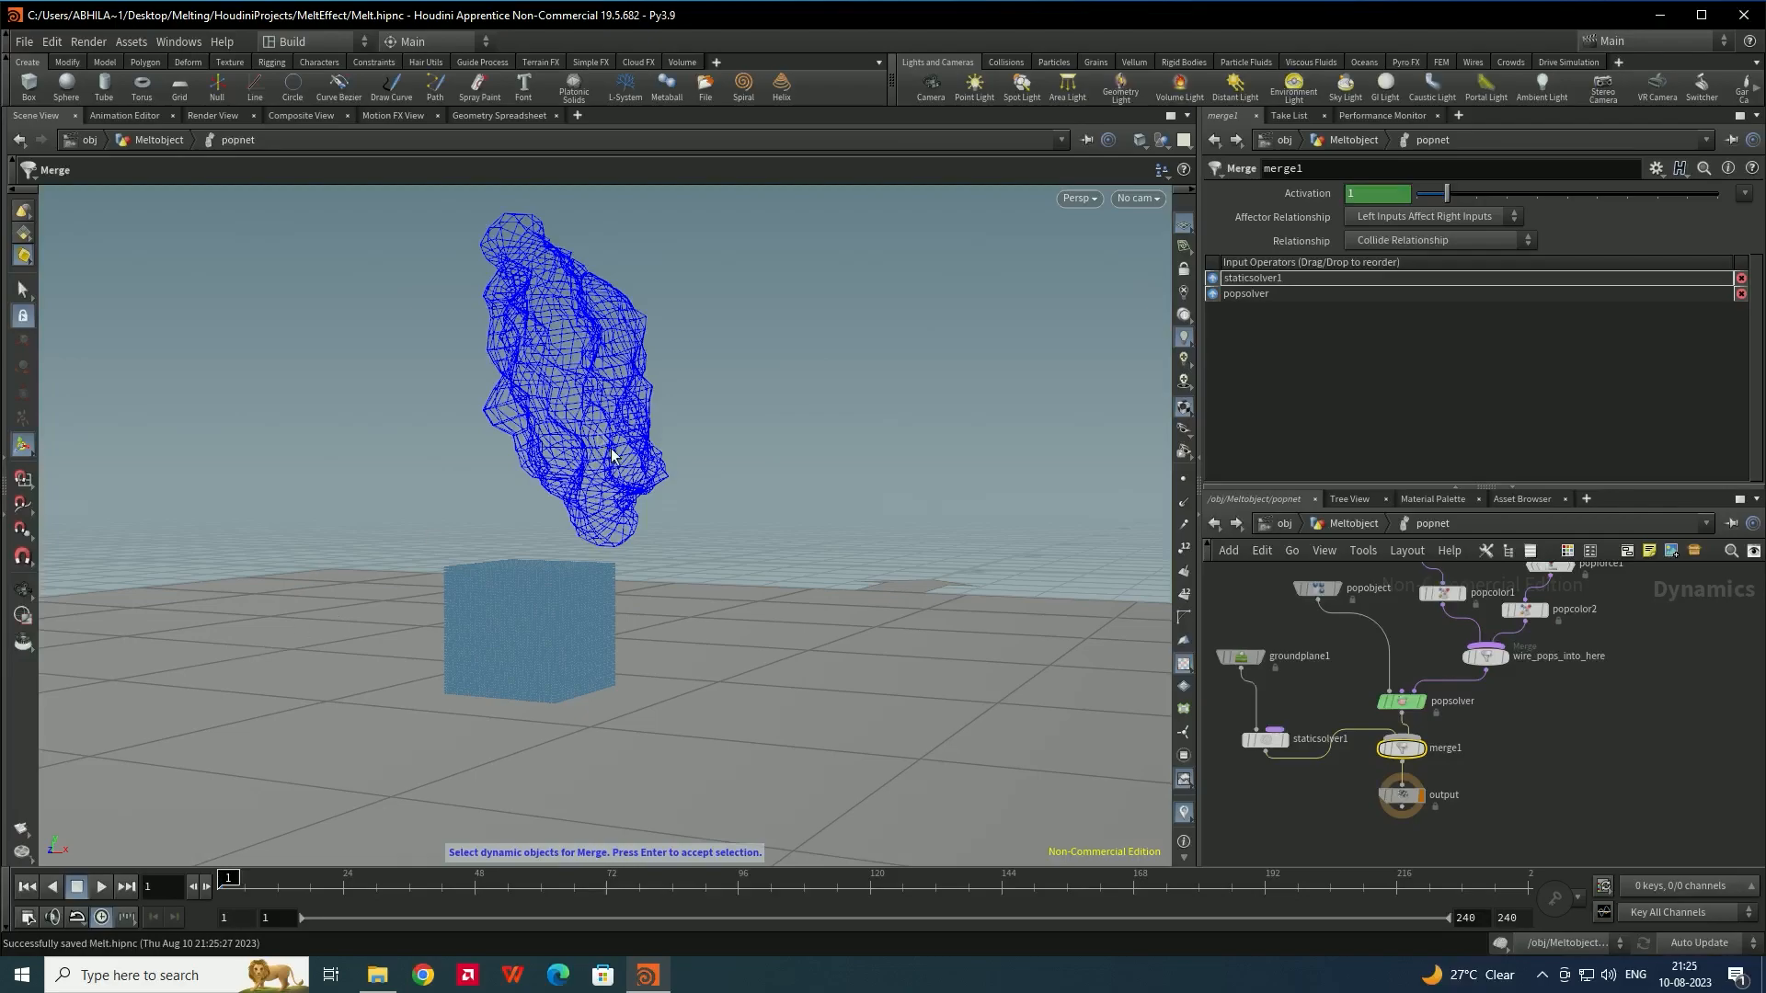
Play the simulation to about frame 52 to examine the melted particles hitting the ground plane, rewind to frame 1 and save the scene
{"action": "key", "text": "Escape"}
{"action": "left_click_drag", "start_coordinate": [596, 483], "coordinate": [605, 526]}
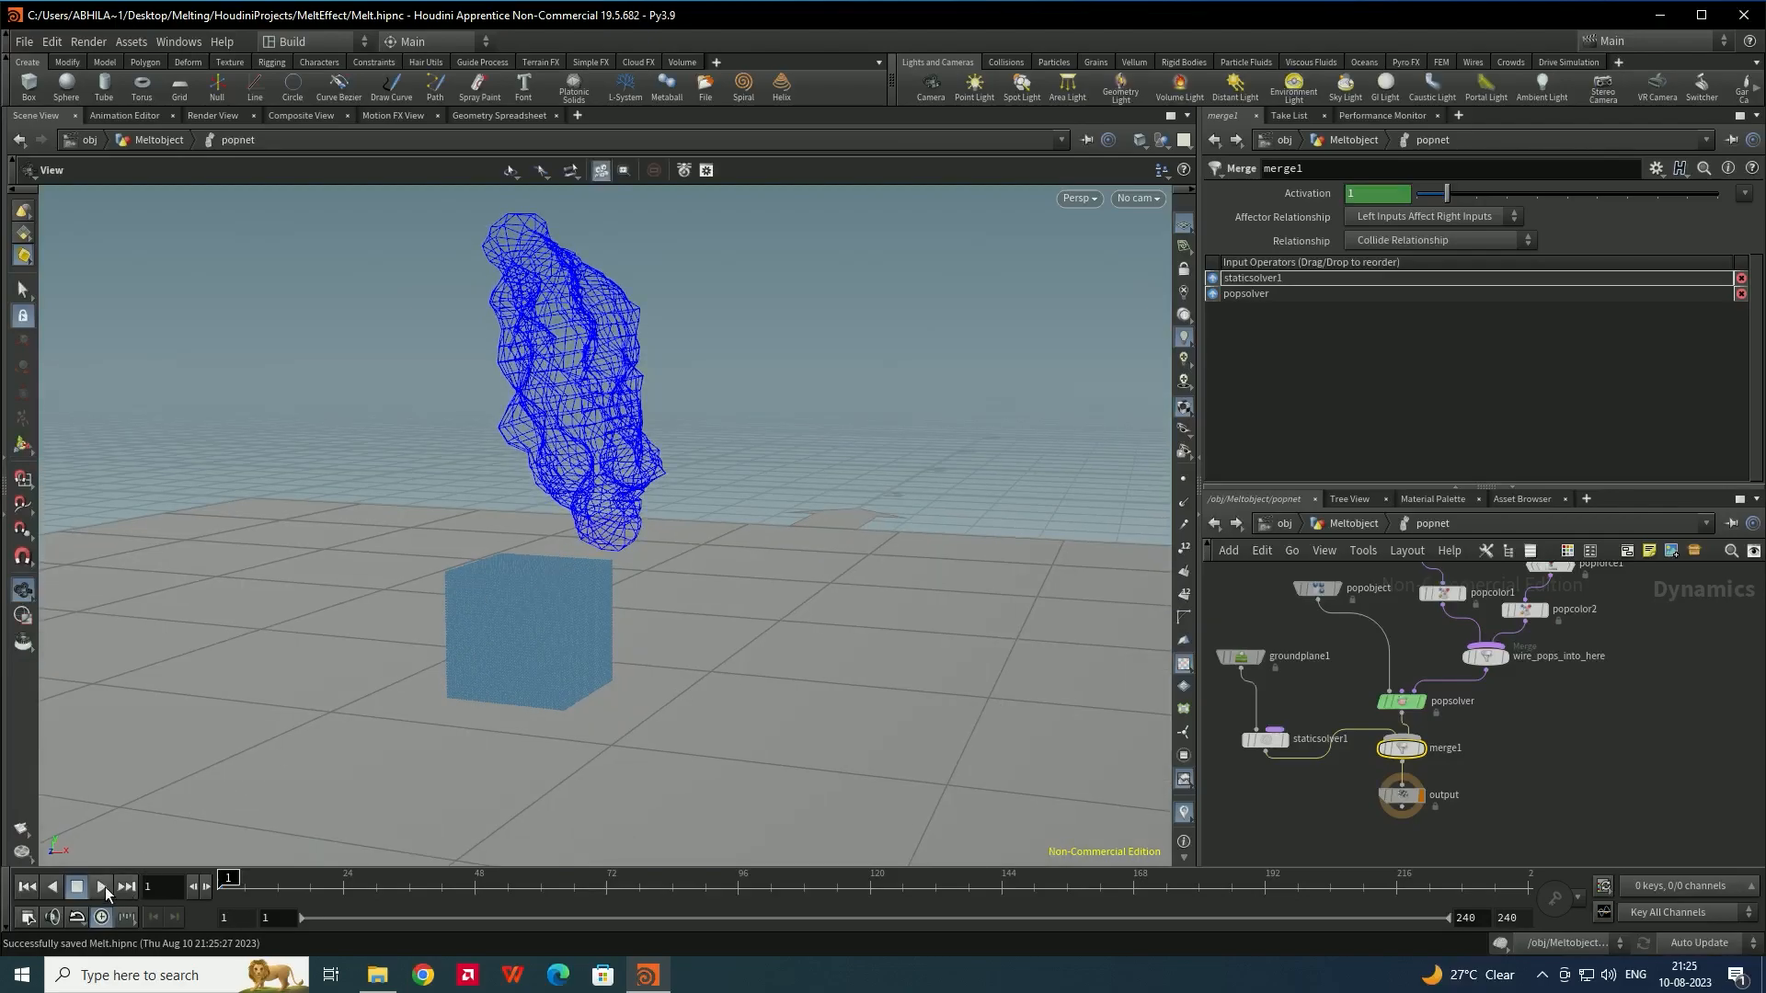
{"action": "left_click", "coordinate": [102, 887]}
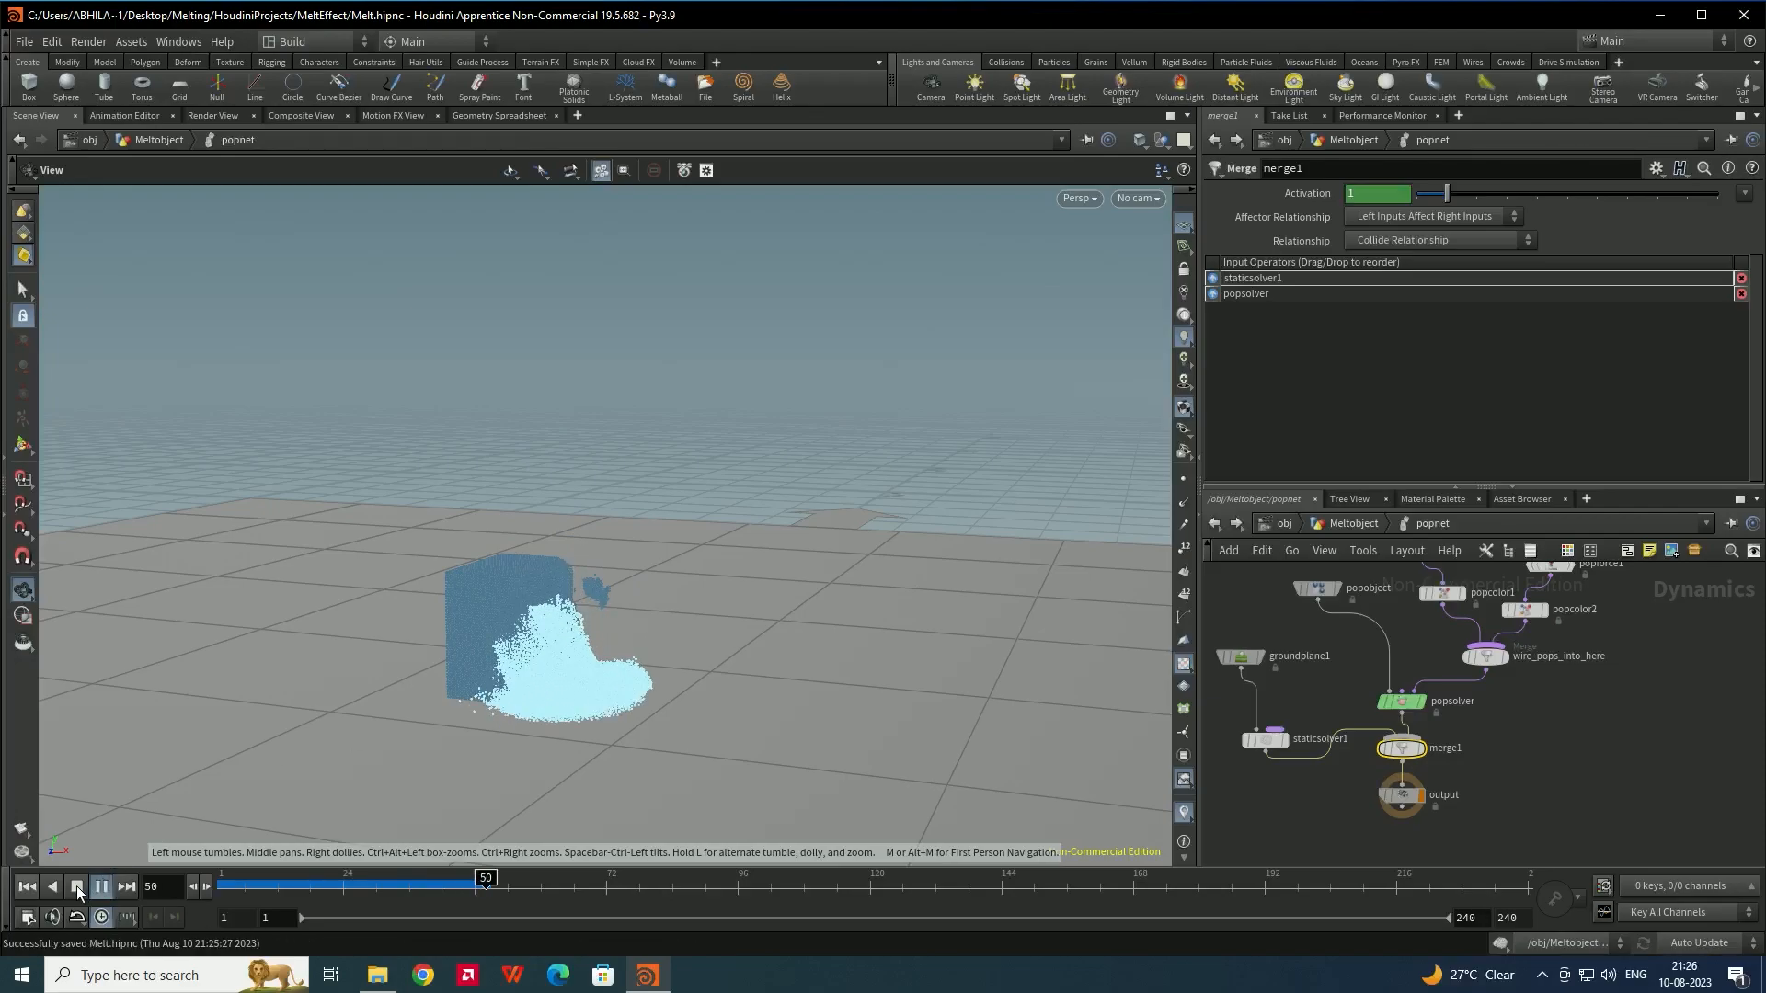
{"action": "left_click", "coordinate": [102, 887]}
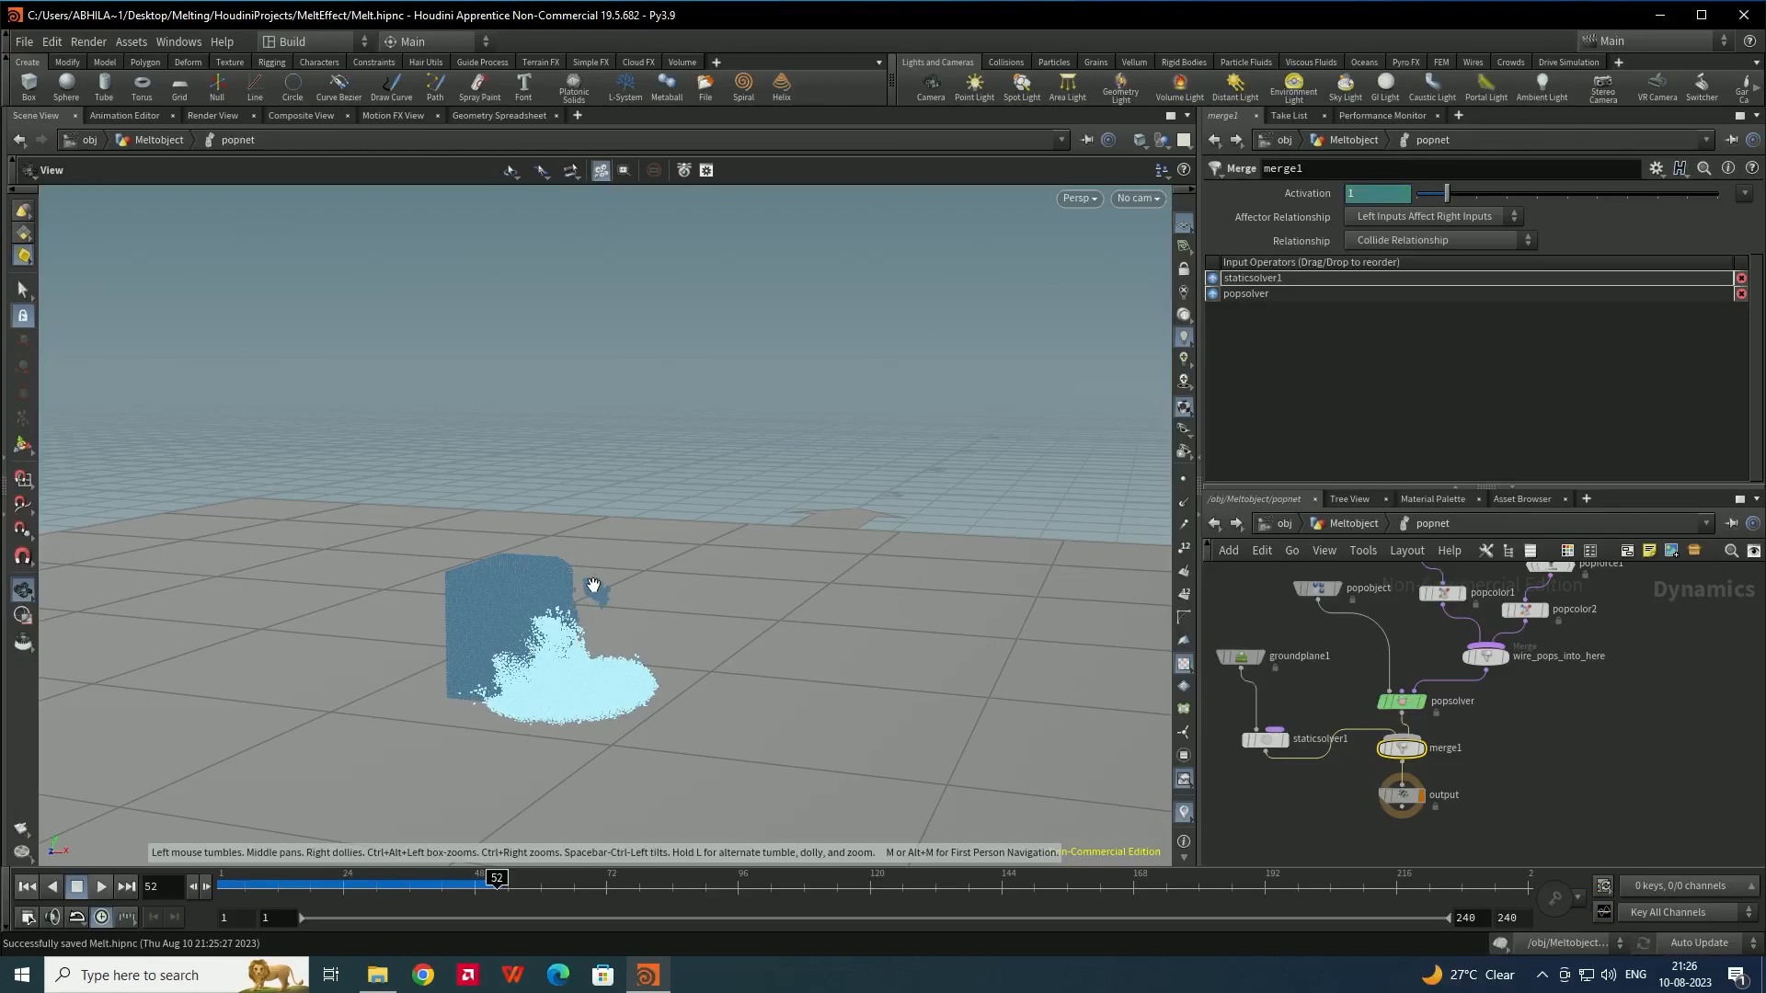
{"action": "scroll", "coordinate": [603, 594], "scroll_direction": "up", "scroll_amount": 6}
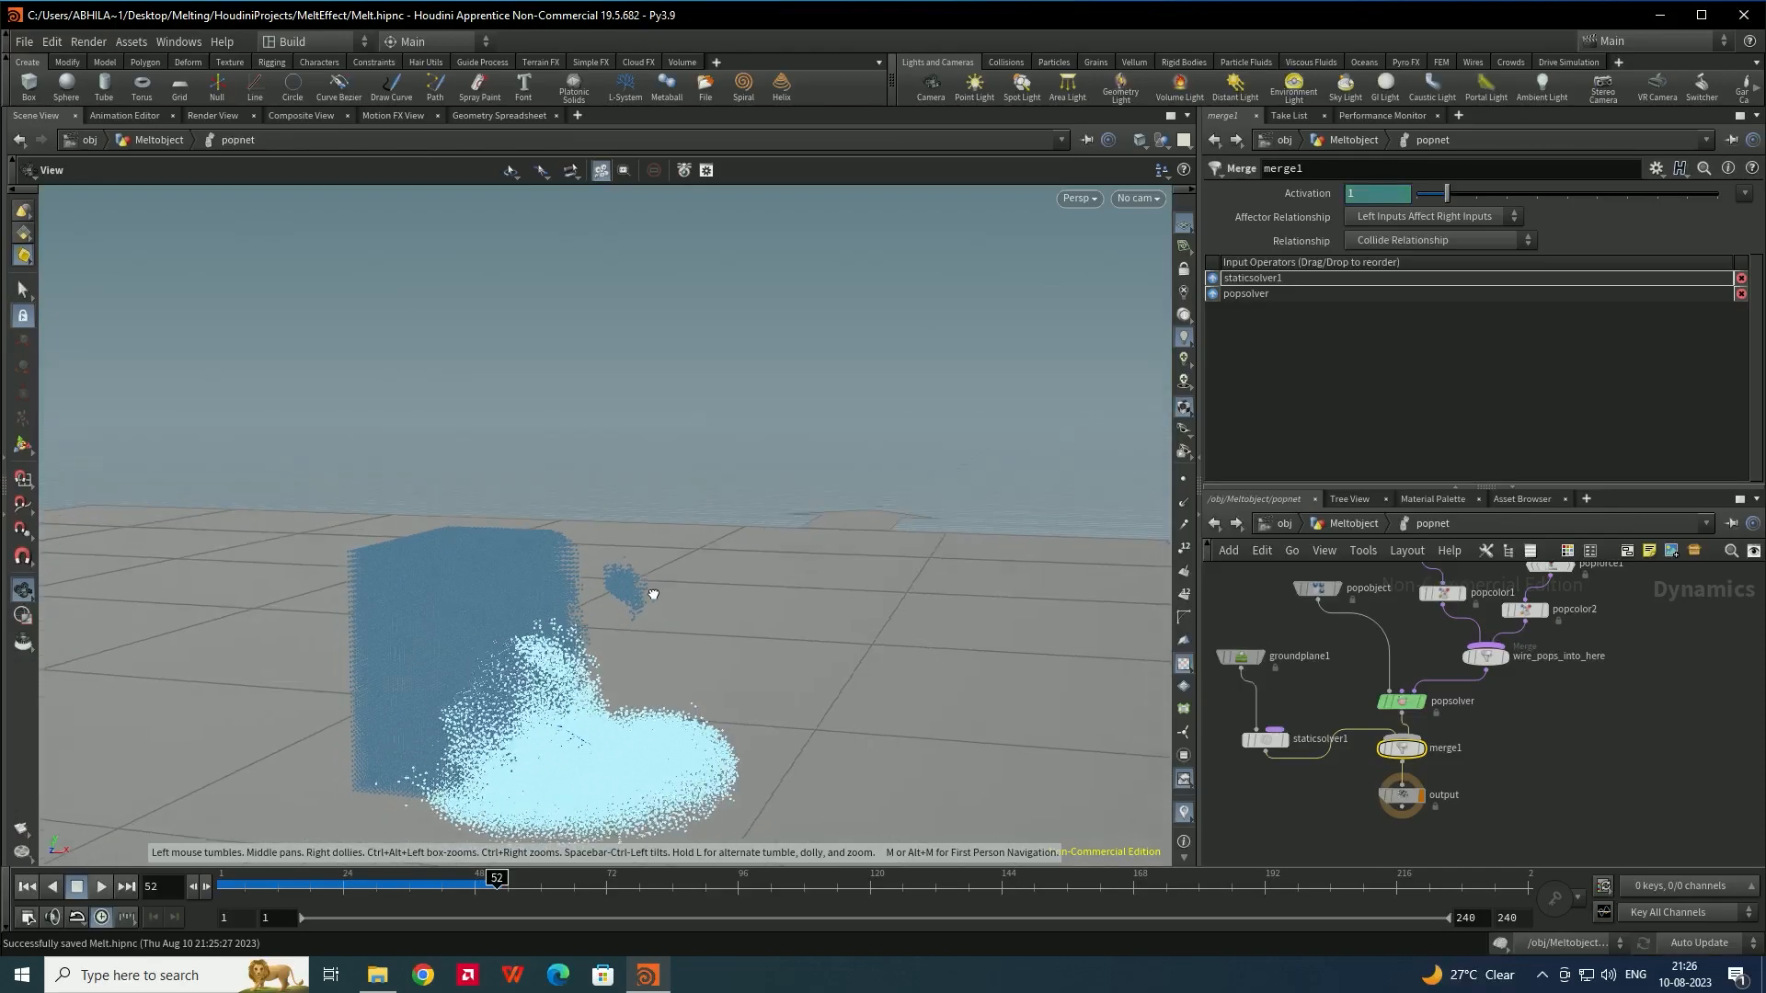
{"action": "mouse_move", "coordinate": [618, 598]}
{"action": "left_mouse_down"}
{"action": "mouse_move", "coordinate": [640, 593]}
{"action": "mouse_move", "coordinate": [601, 593]}
{"action": "left_mouse_up"}
{"action": "left_click", "coordinate": [35, 883]}
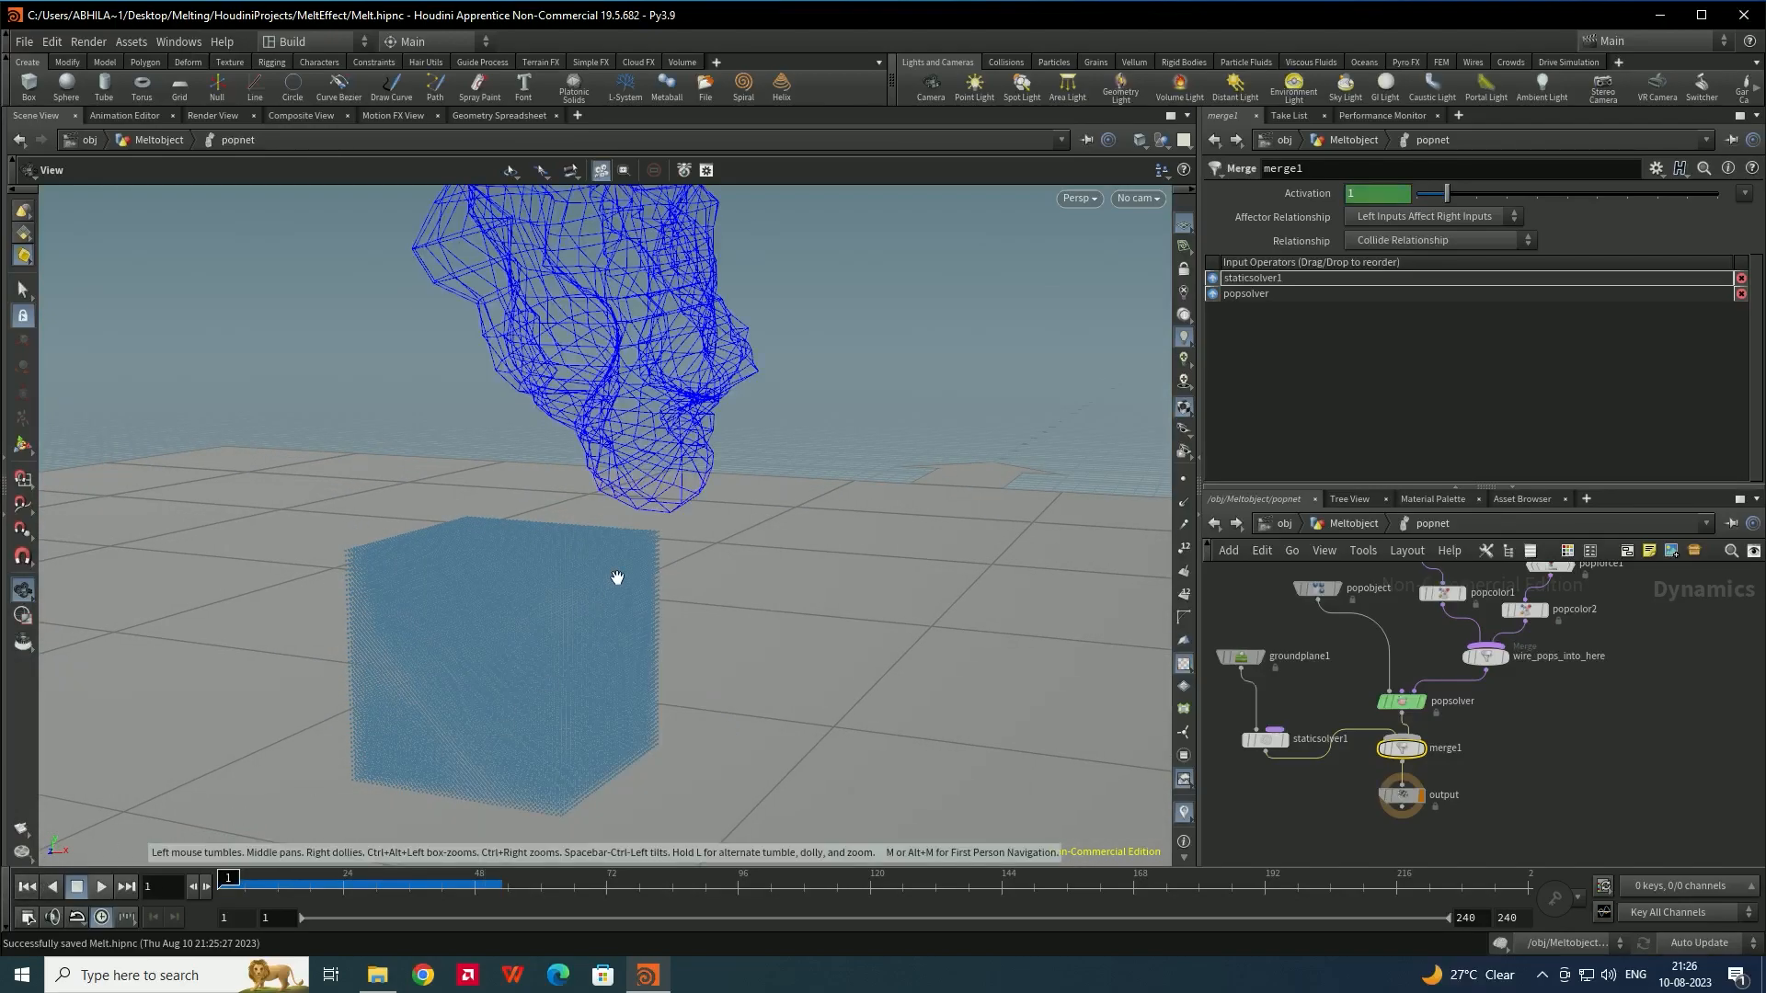
{"action": "scroll", "coordinate": [617, 581], "scroll_direction": "down", "scroll_amount": 2}
{"action": "key", "text": "ctrl+s"}
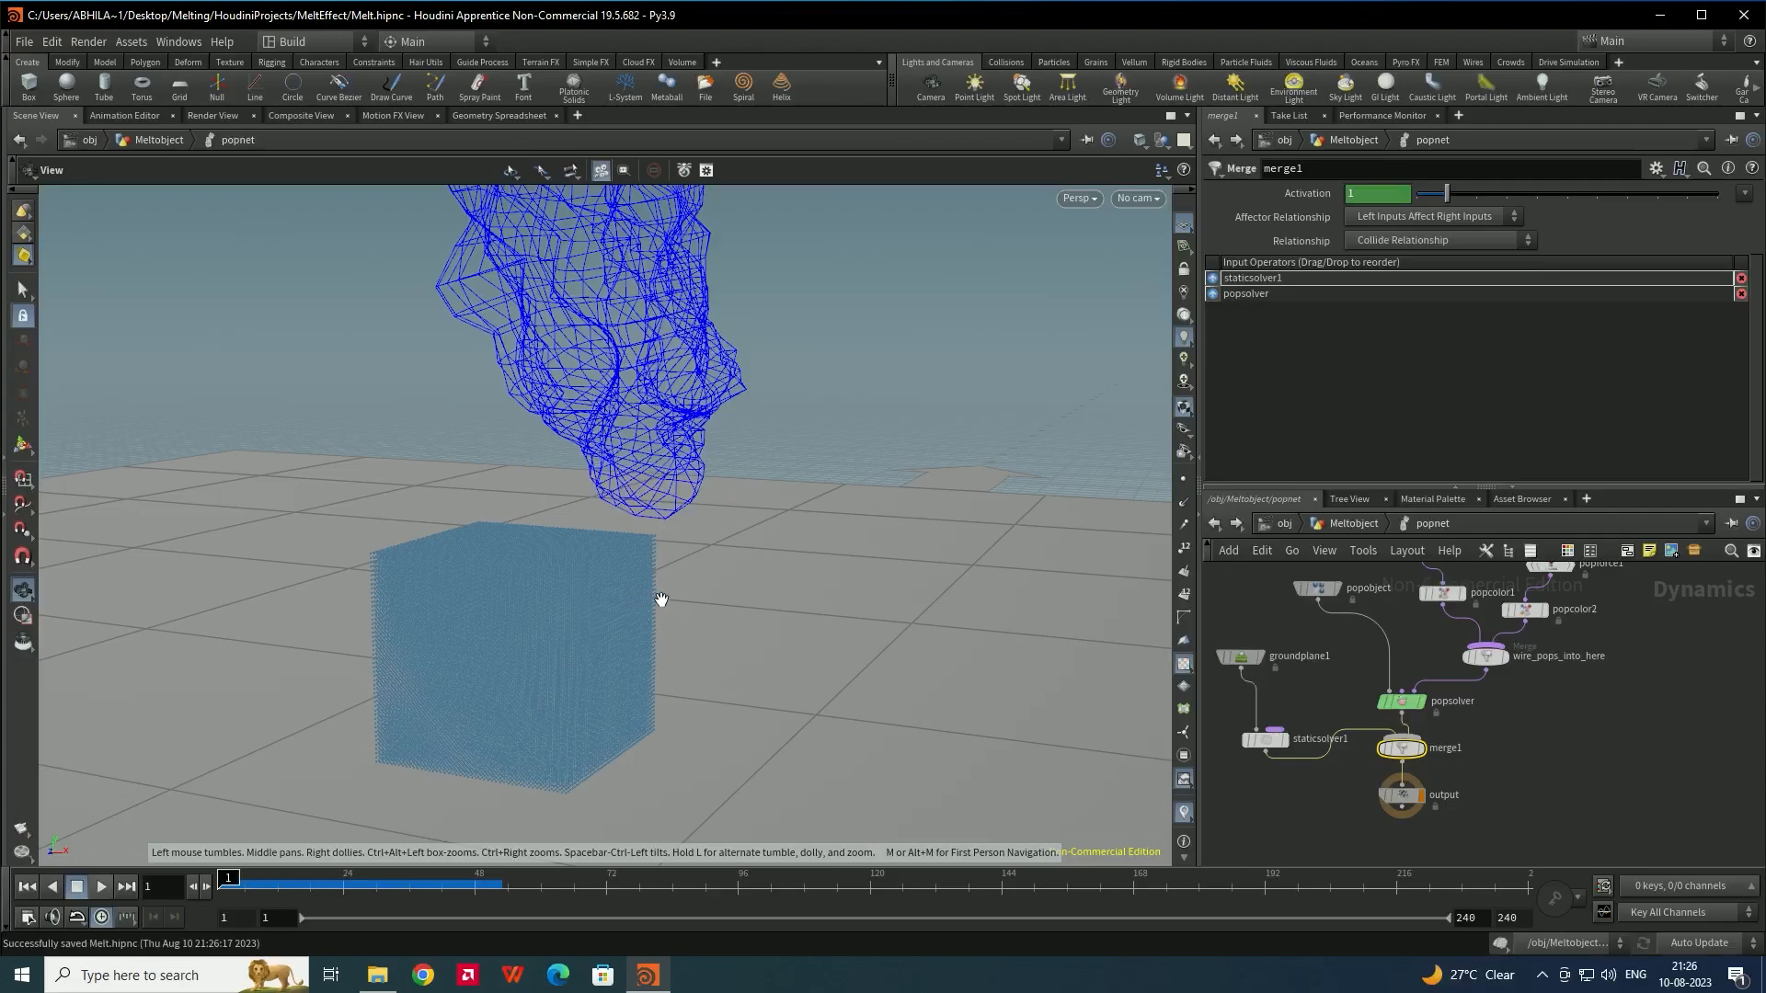
Disable the dynamics simulation and scrub the timeline to frame 35 to inspect how far MeltSource covers the cube
{"action": "left_click", "coordinate": [1501, 942]}
{"action": "left_click_drag", "start_coordinate": [292, 881], "coordinate": [428, 847]}
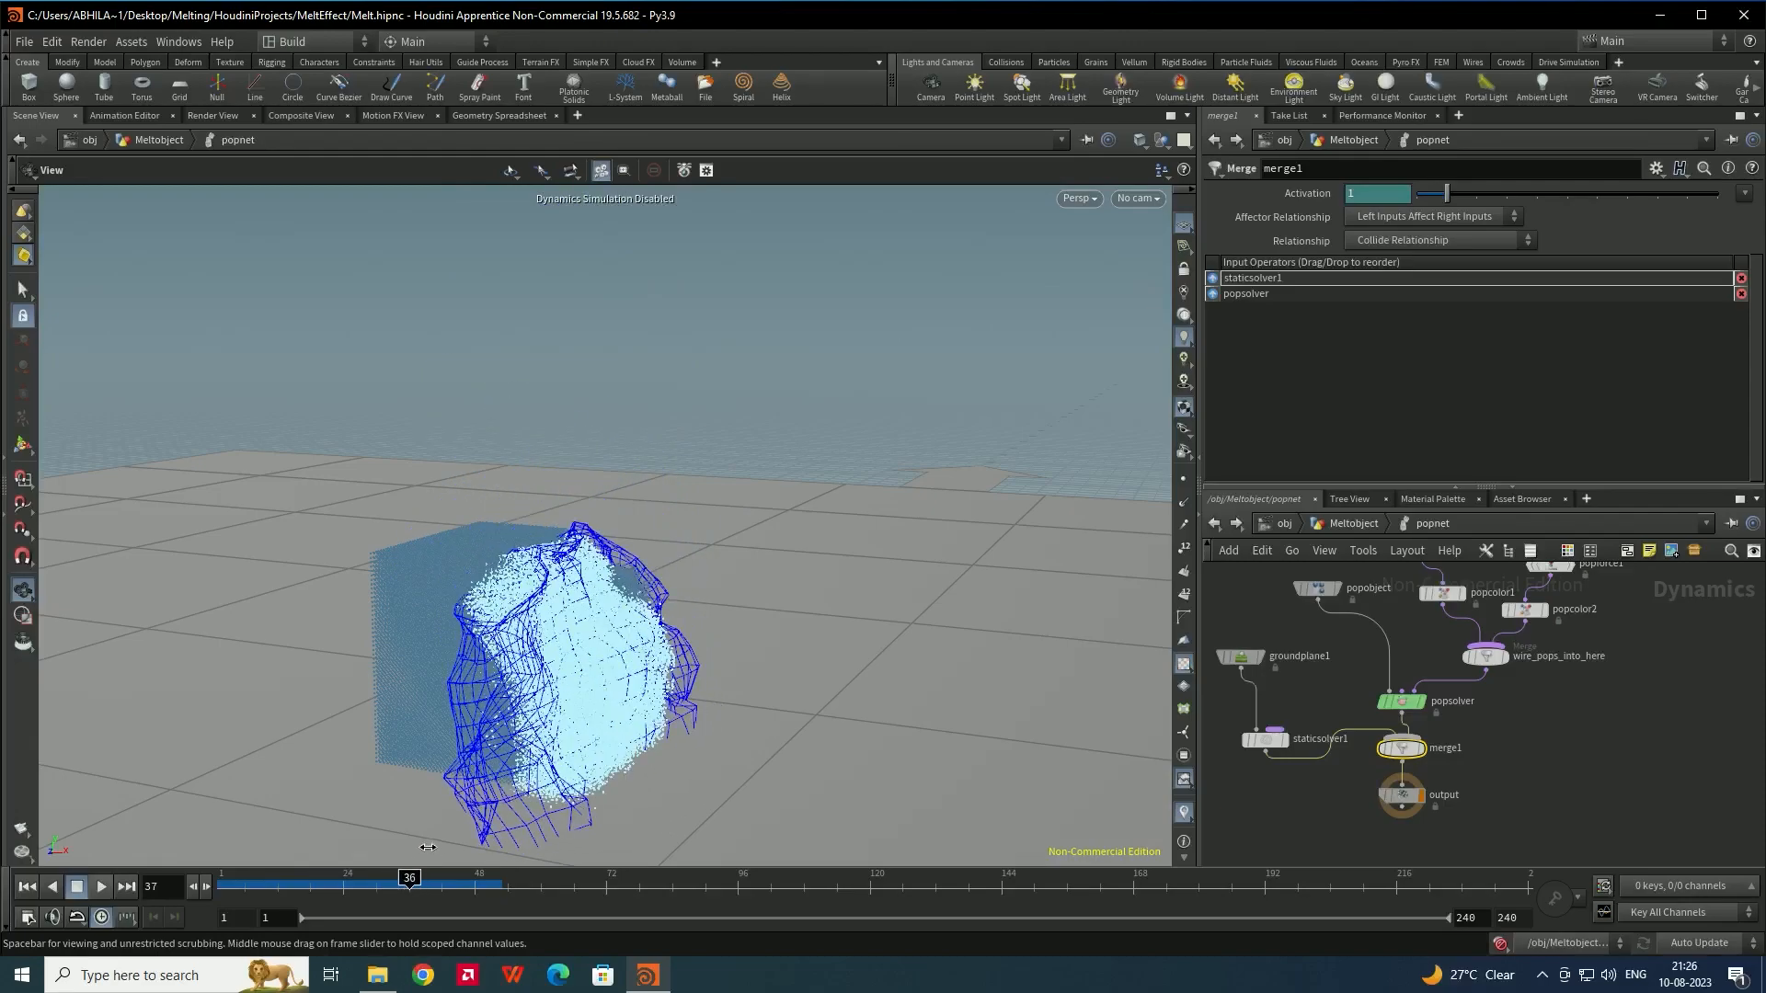
{"action": "left_click_drag", "start_coordinate": [825, 571], "coordinate": [635, 528]}
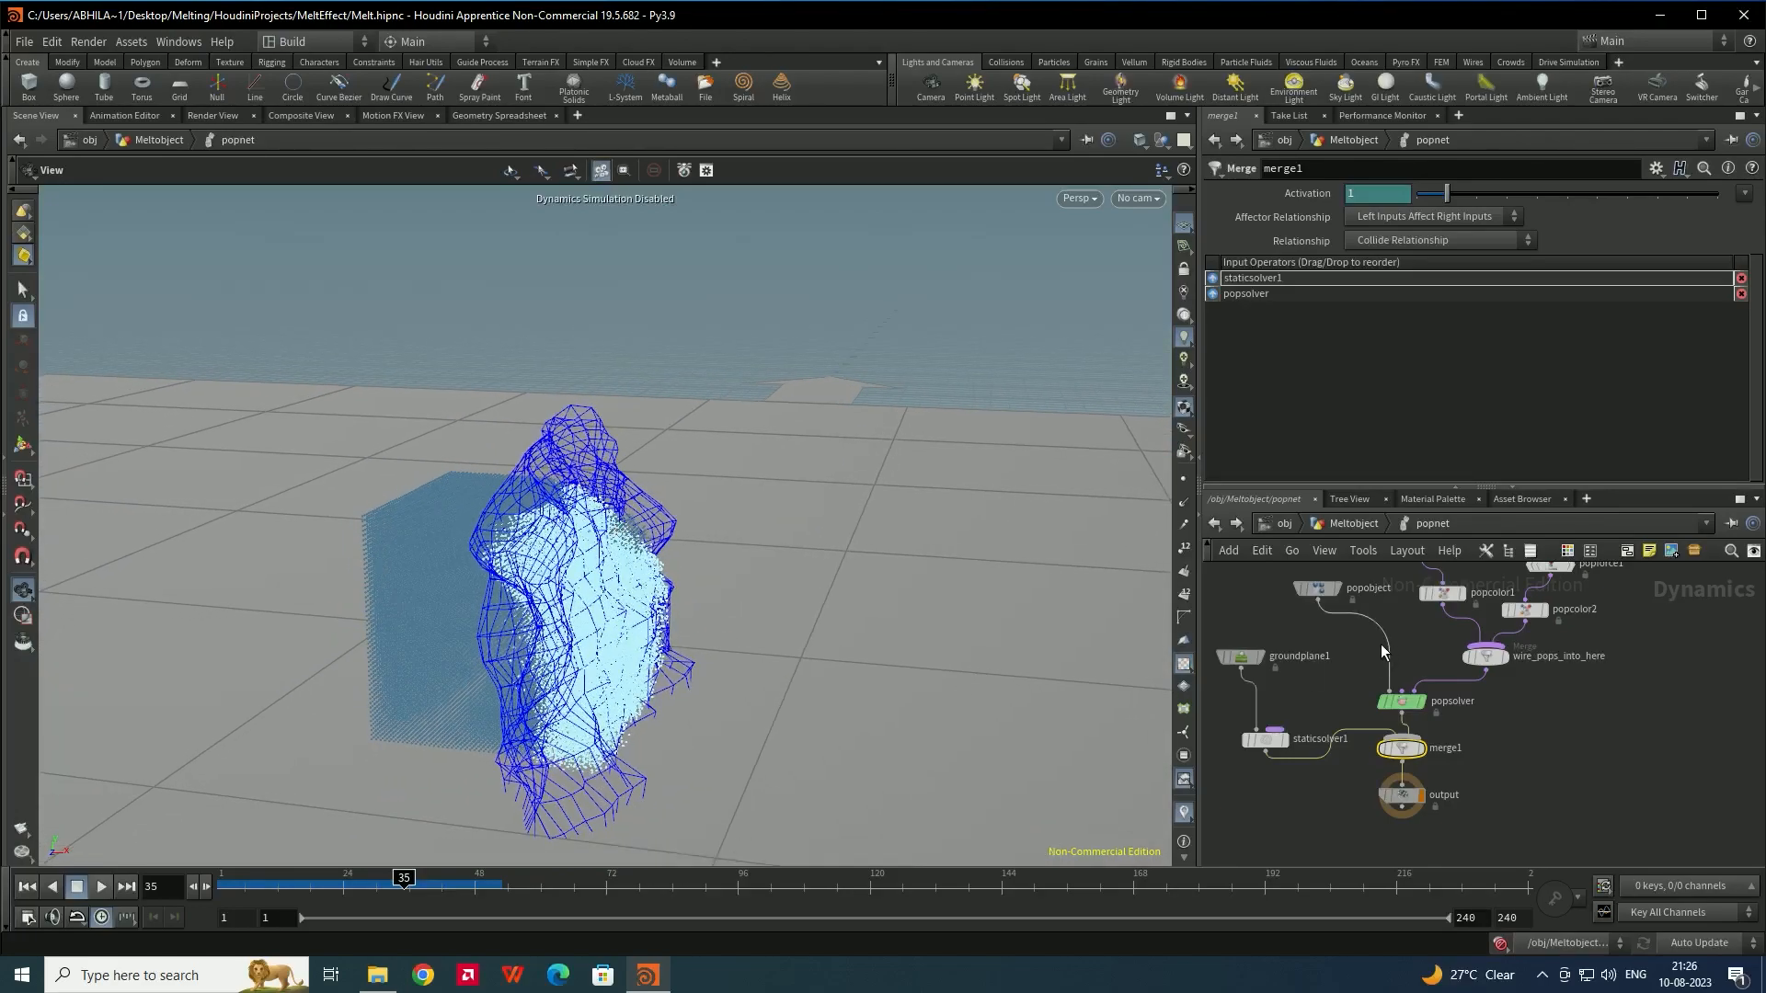
In the Meltobject network, enlarge the melt source by setting transform1's Uniform Scale to 3.29, and save the scene
{"action": "left_click", "coordinate": [1212, 524]}
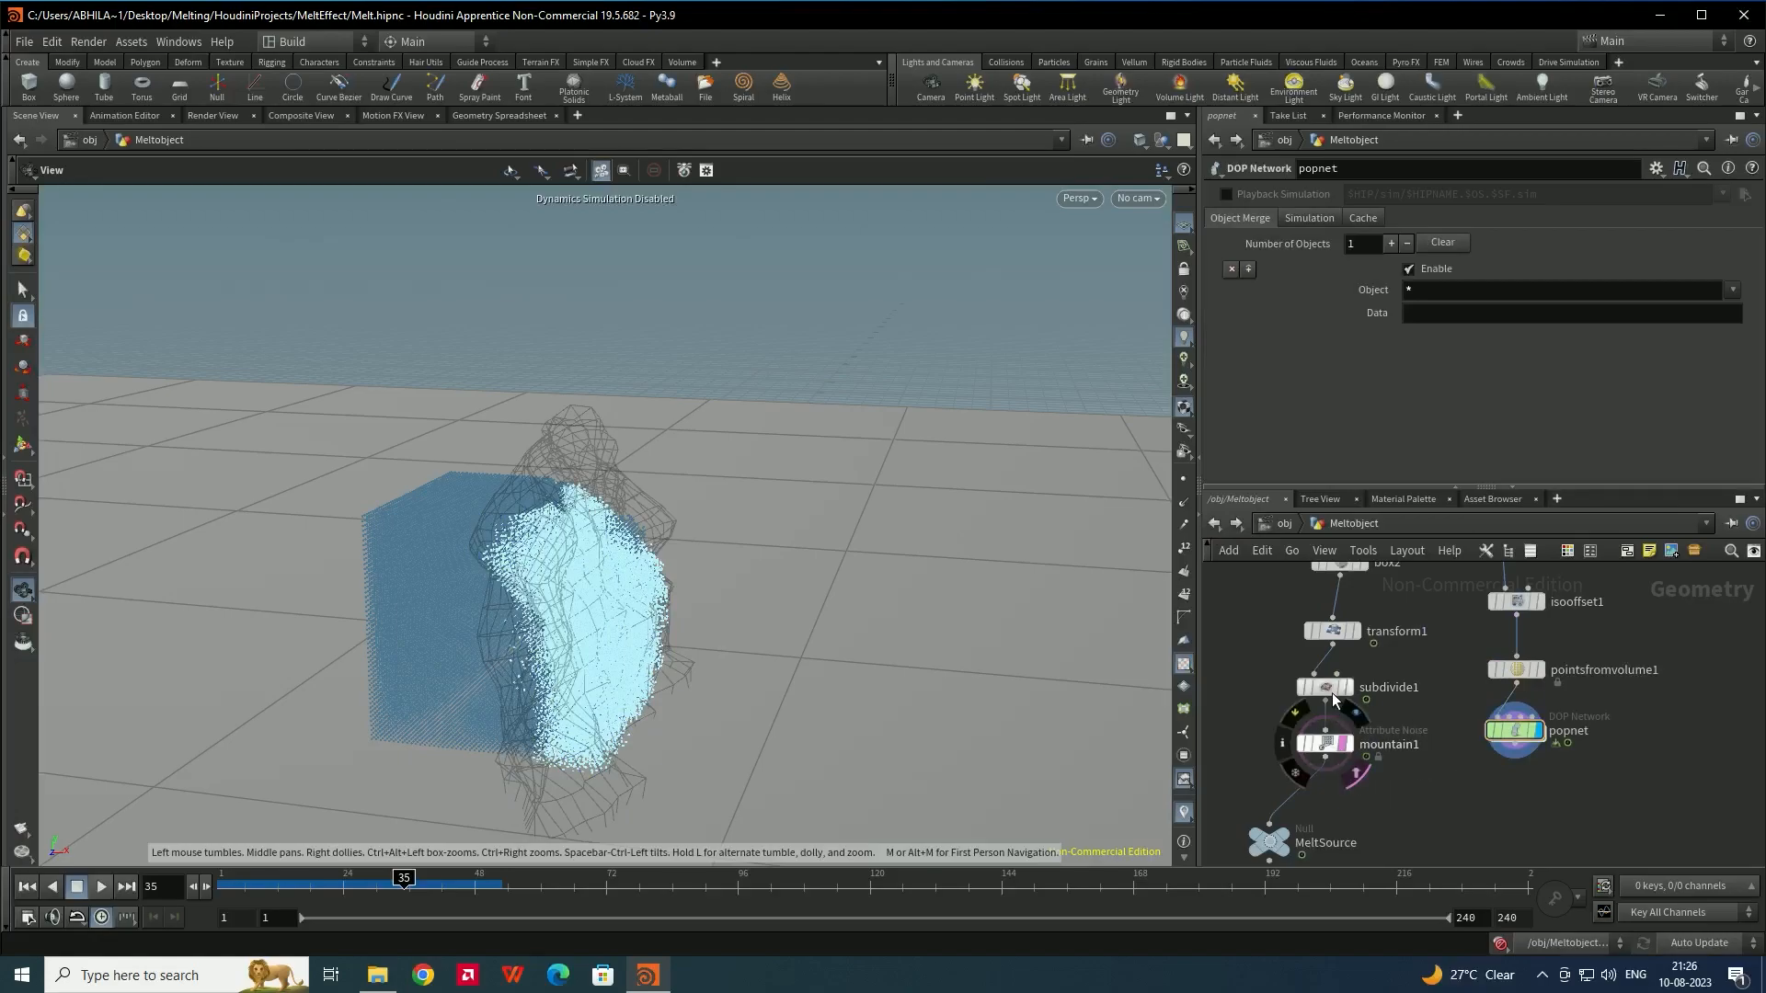
{"action": "left_click", "coordinate": [1332, 631]}
{"action": "left_click_drag", "start_coordinate": [1500, 368], "coordinate": [1523, 370]}
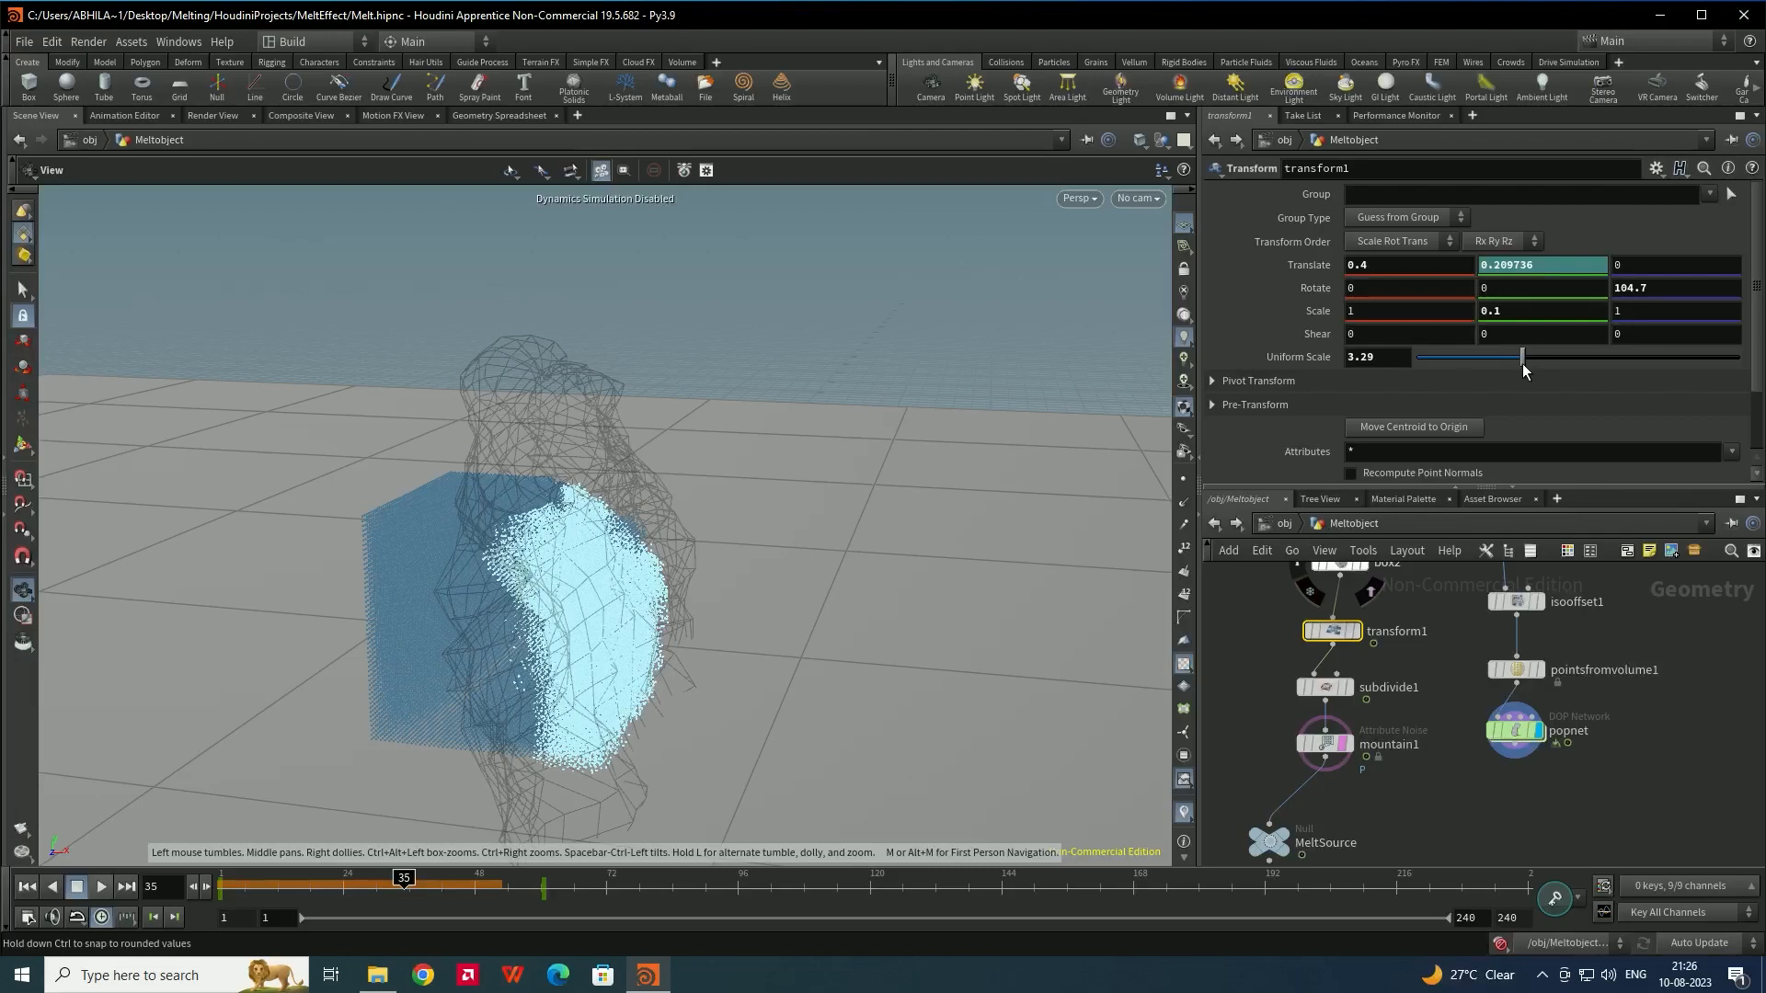
{"action": "left_click_drag", "start_coordinate": [836, 484], "coordinate": [788, 505]}
{"action": "key", "text": "ctrl+s"}
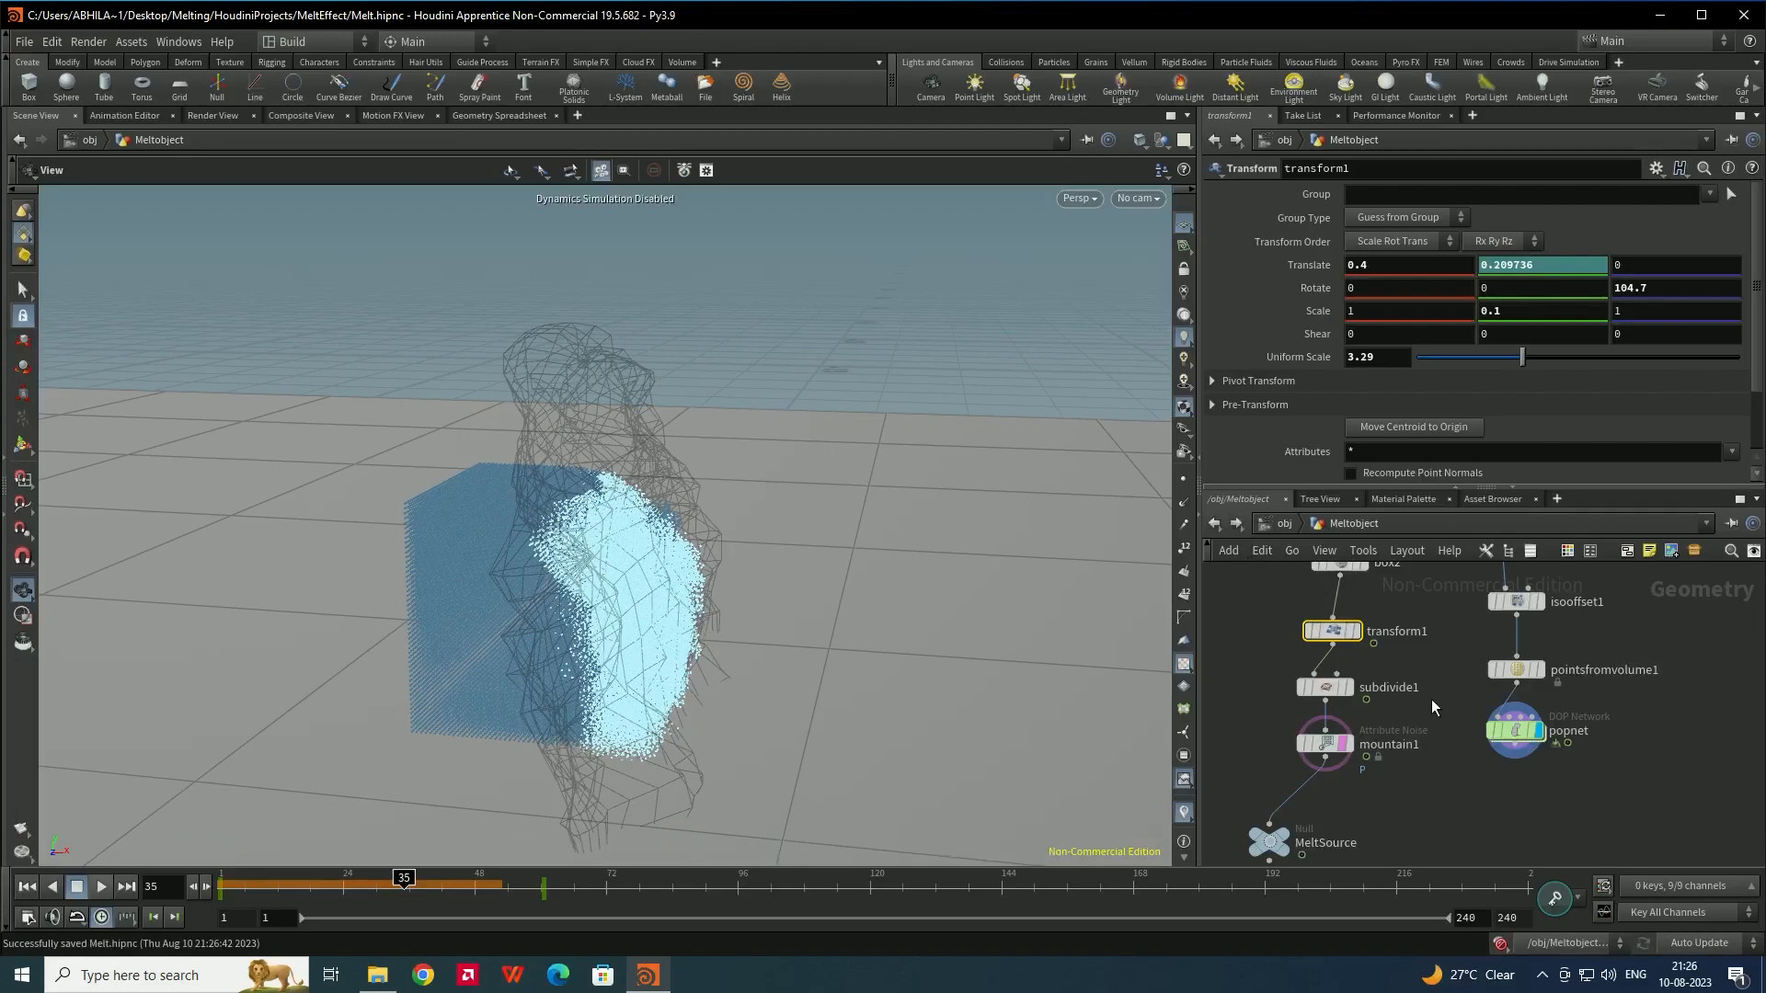
Return inside popnet, simulate from frame 1 to check the melting with the larger source, and rewind to the first frame
{"action": "double_click", "coordinate": [1492, 730]}
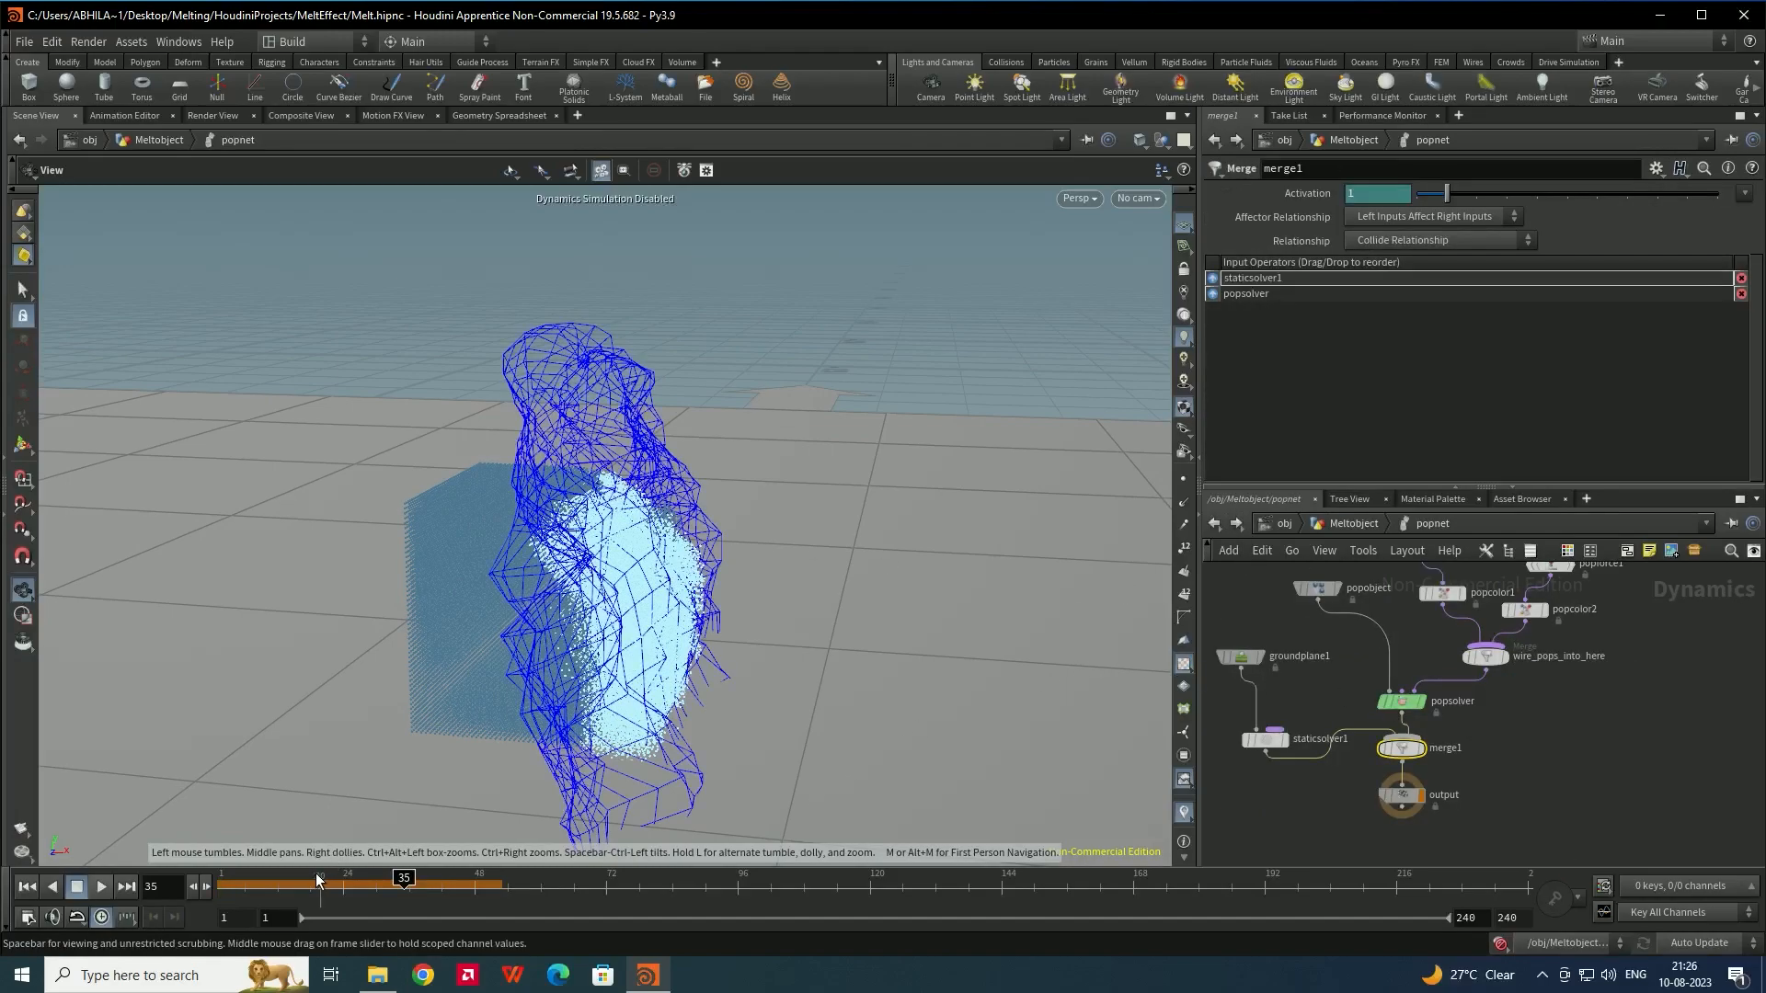
{"action": "left_click", "coordinate": [28, 886]}
{"action": "key", "text": "ctrl+s"}
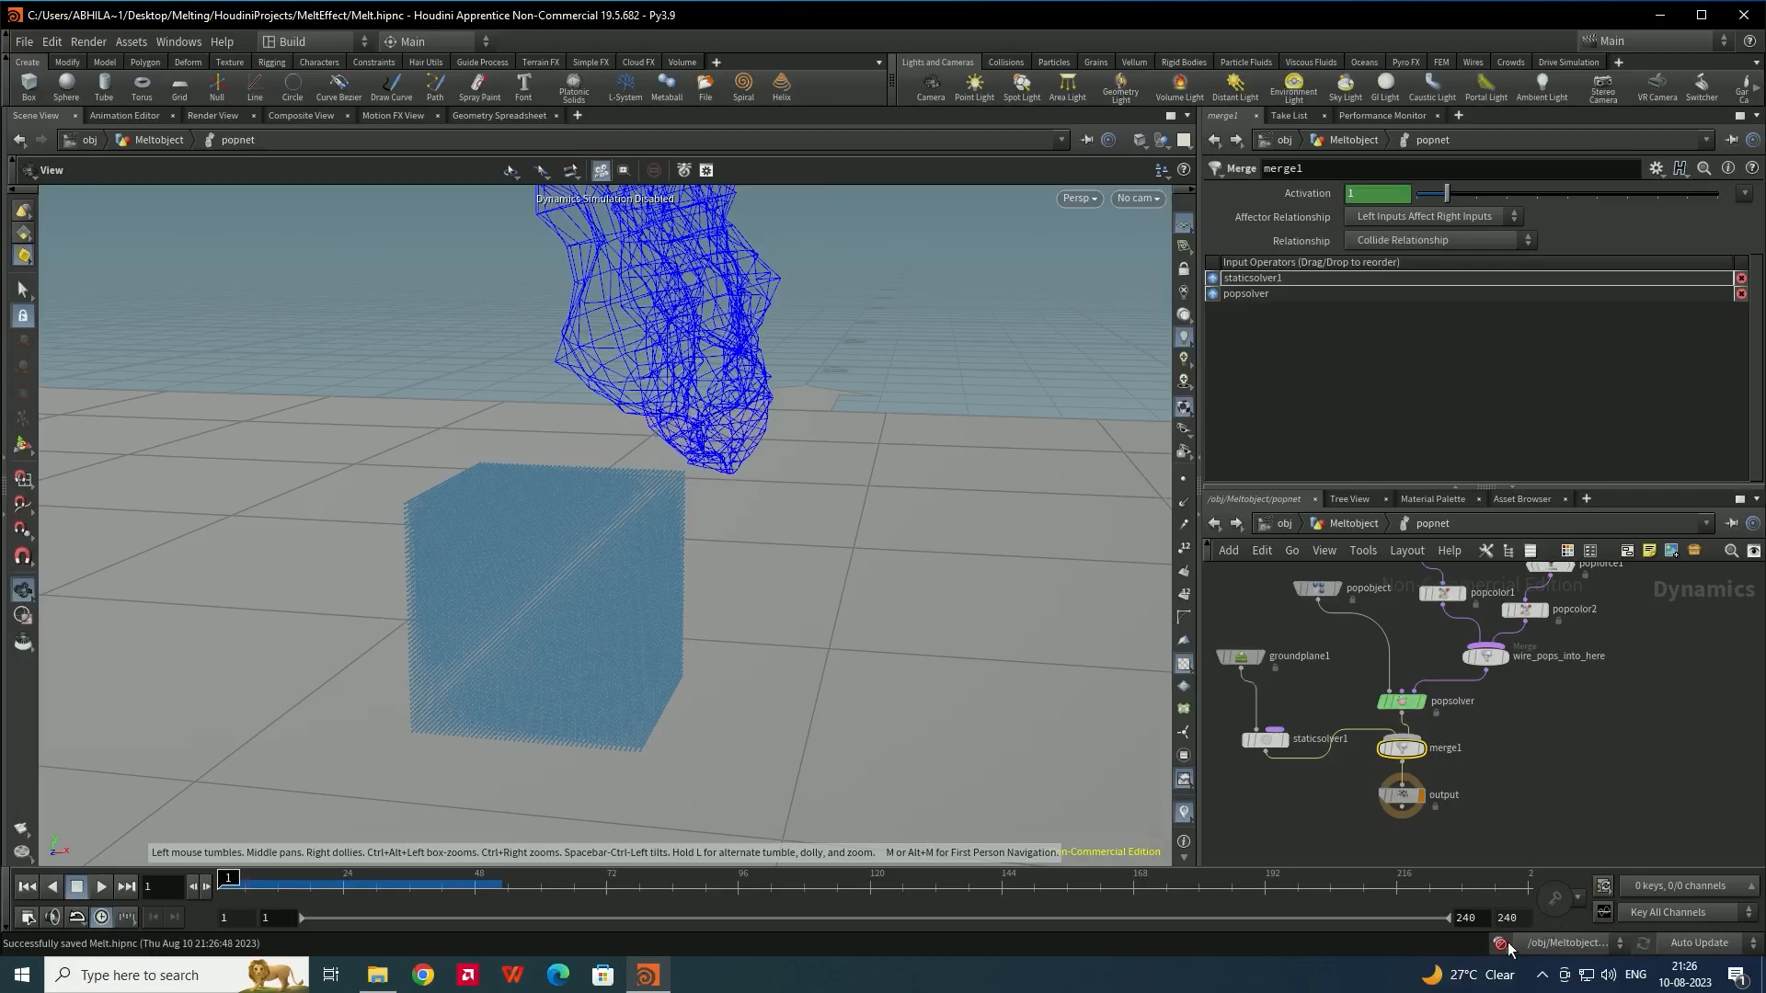
{"action": "left_click_drag", "start_coordinate": [1058, 699], "coordinate": [507, 395]}
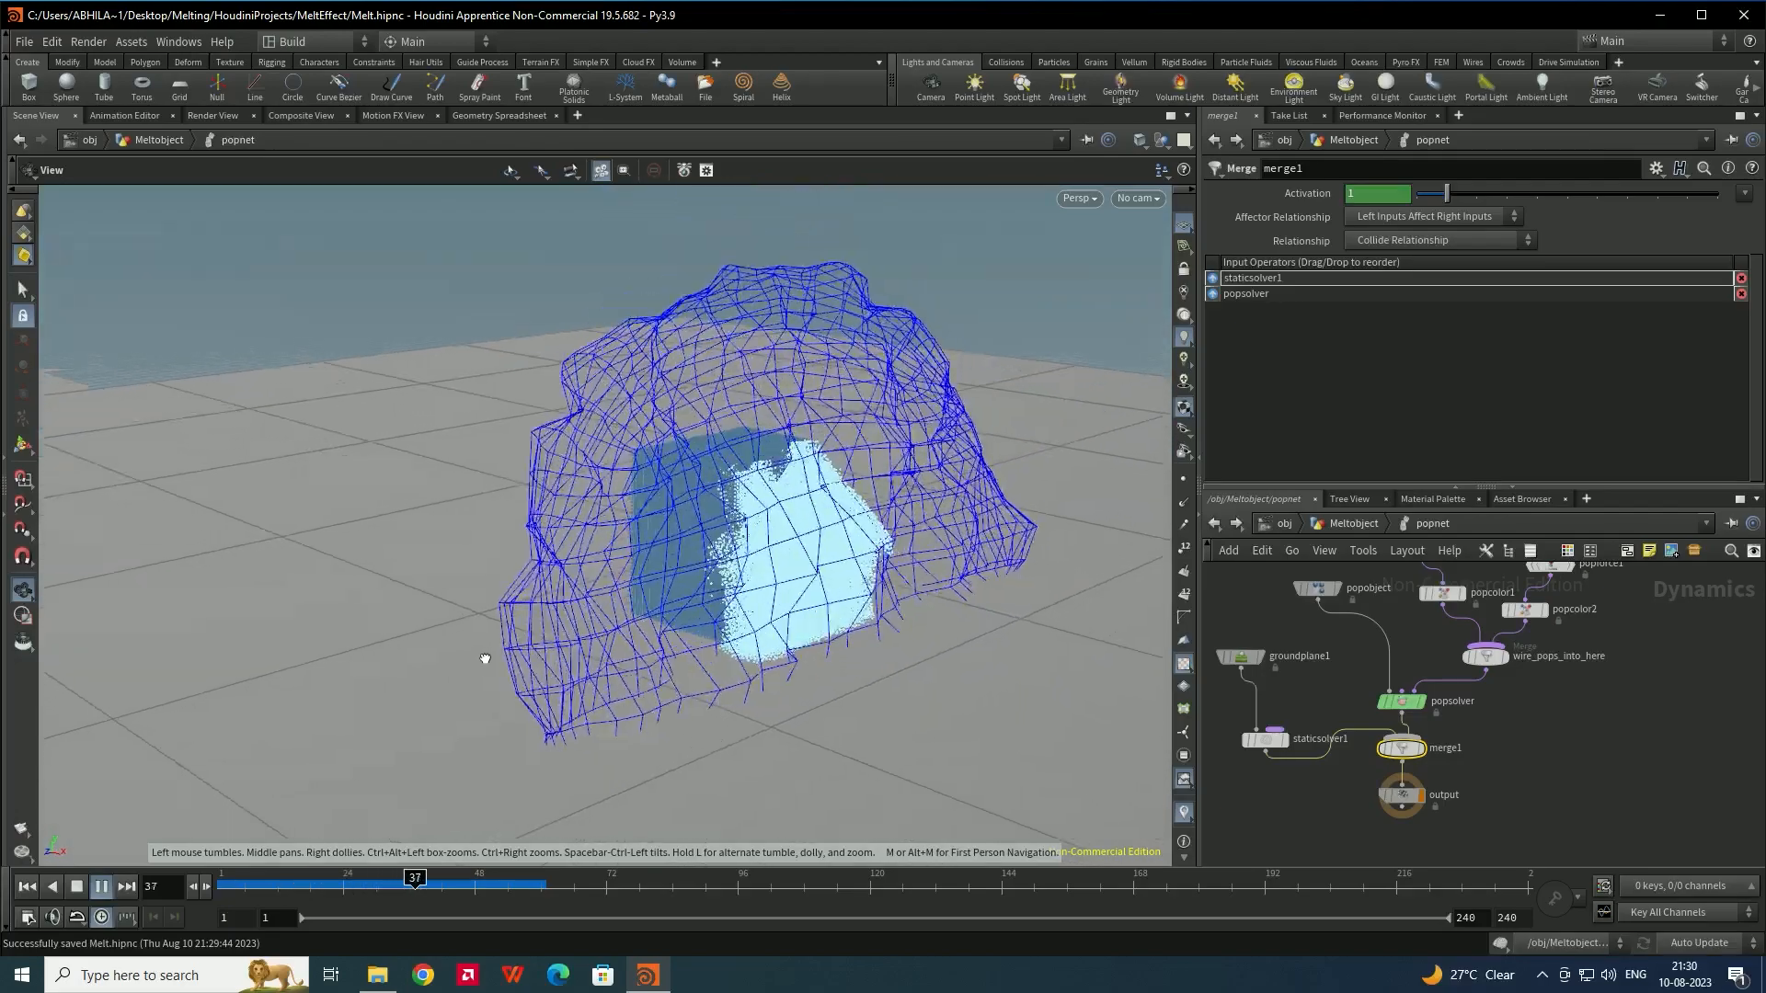
{"action": "key", "text": "Escape"}
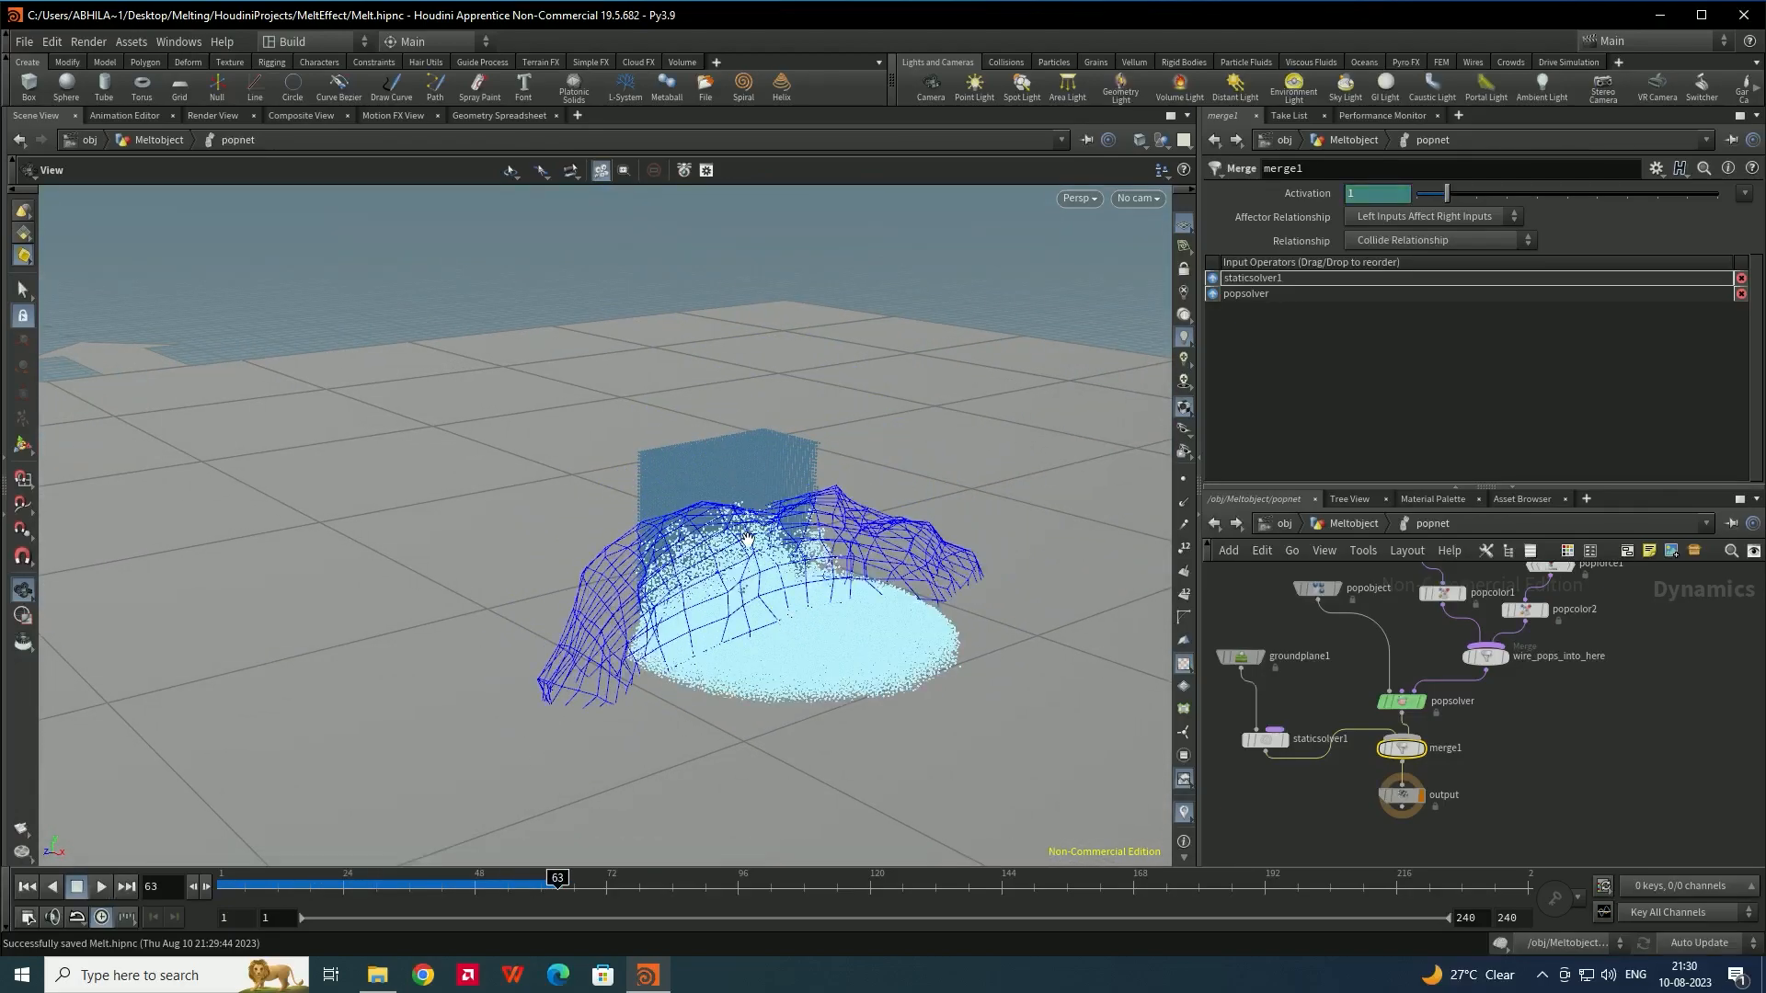
{"action": "left_click", "coordinate": [27, 888]}
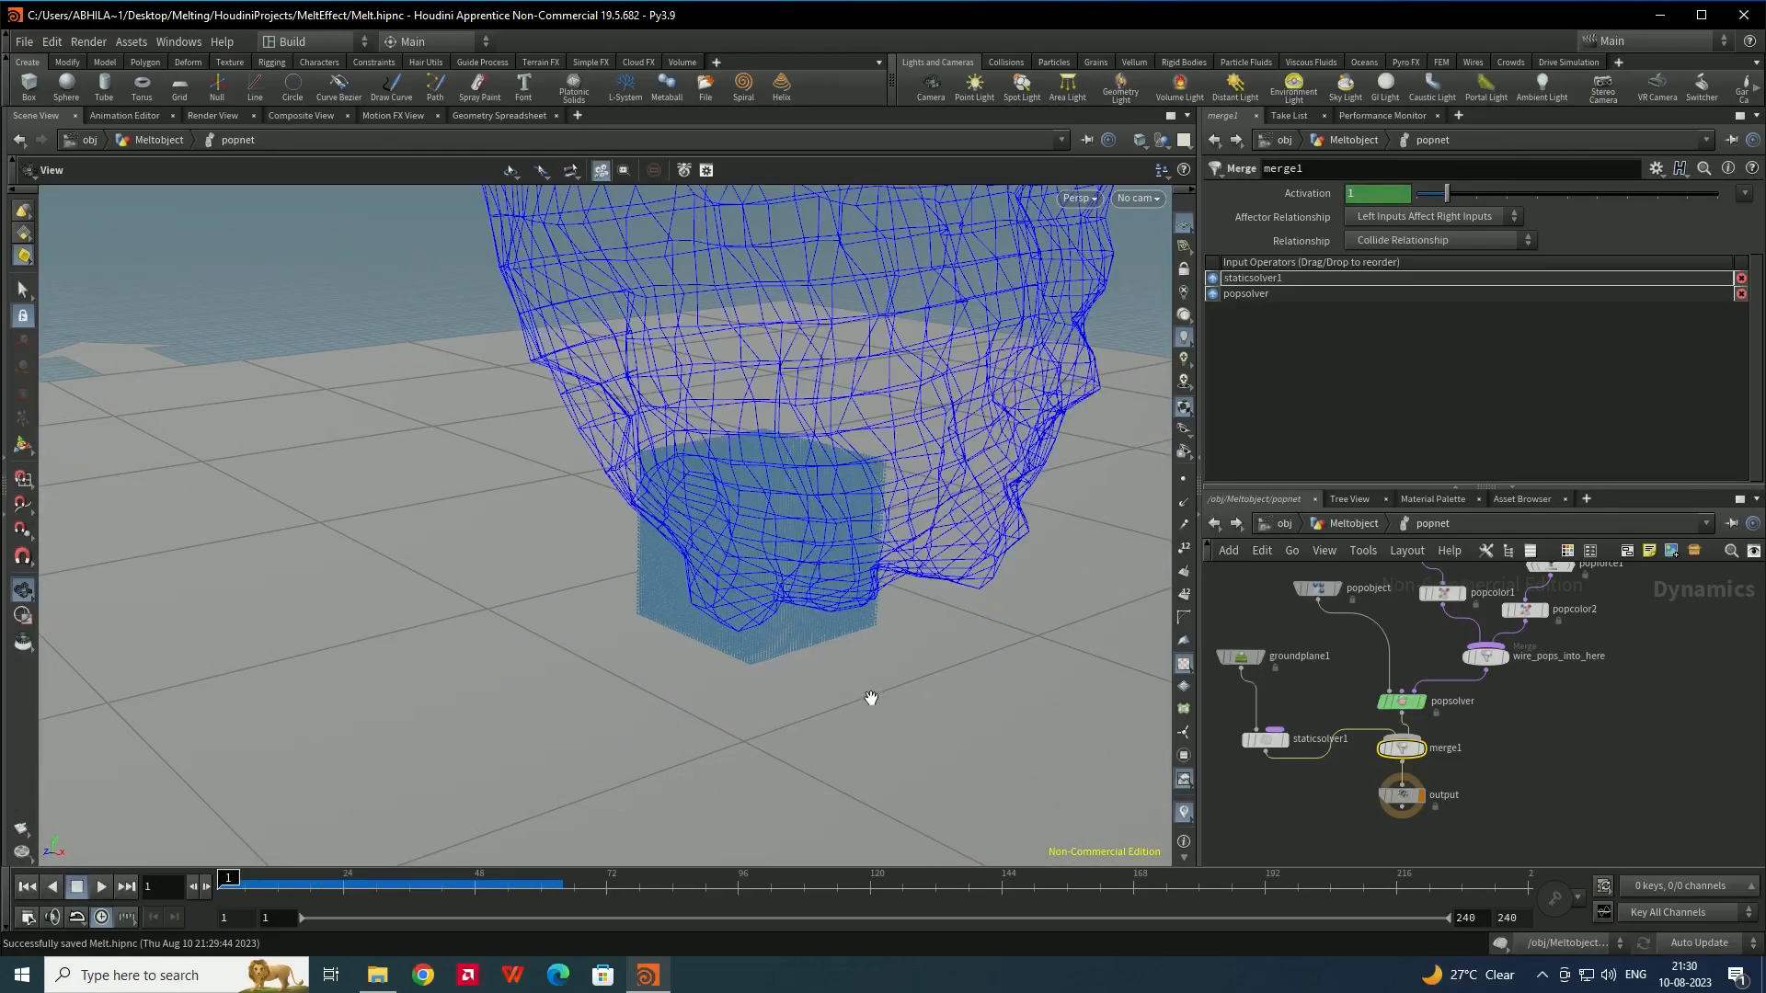
In the Meltobject network, set pointsfromvolume1's Point Separation to 0.01 and save the scene
{"action": "left_click", "coordinate": [1216, 525]}
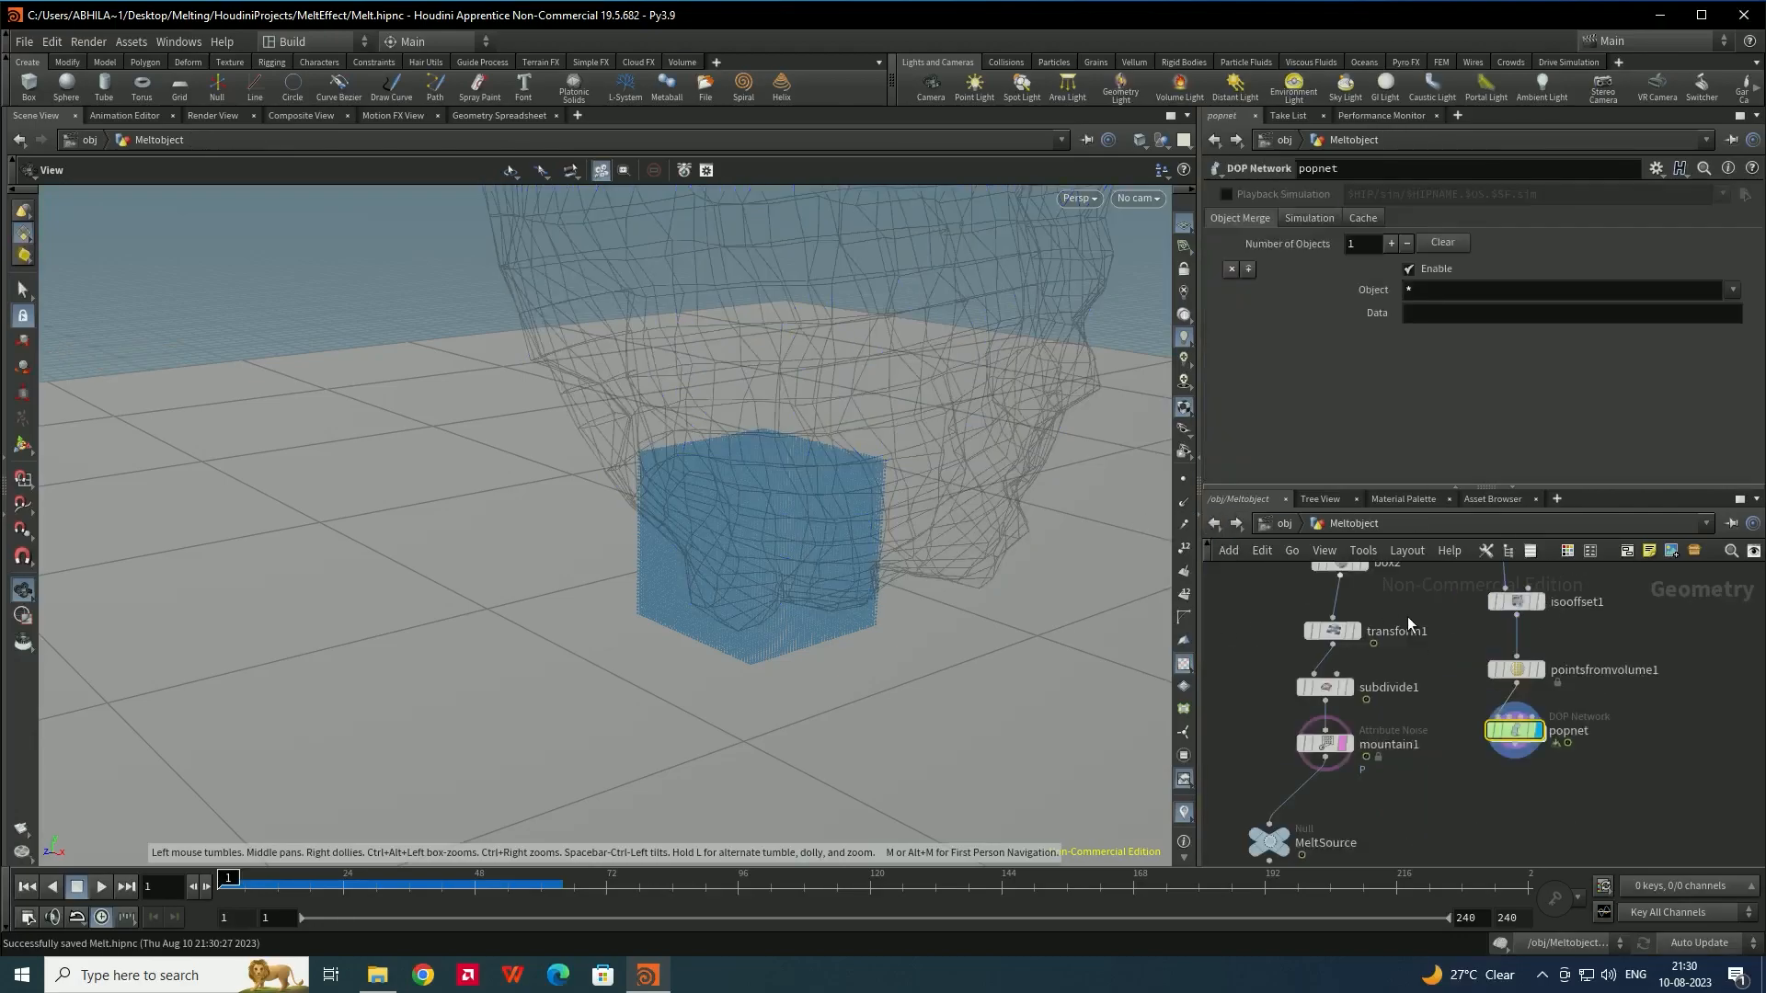
{"action": "left_click", "coordinate": [1519, 671]}
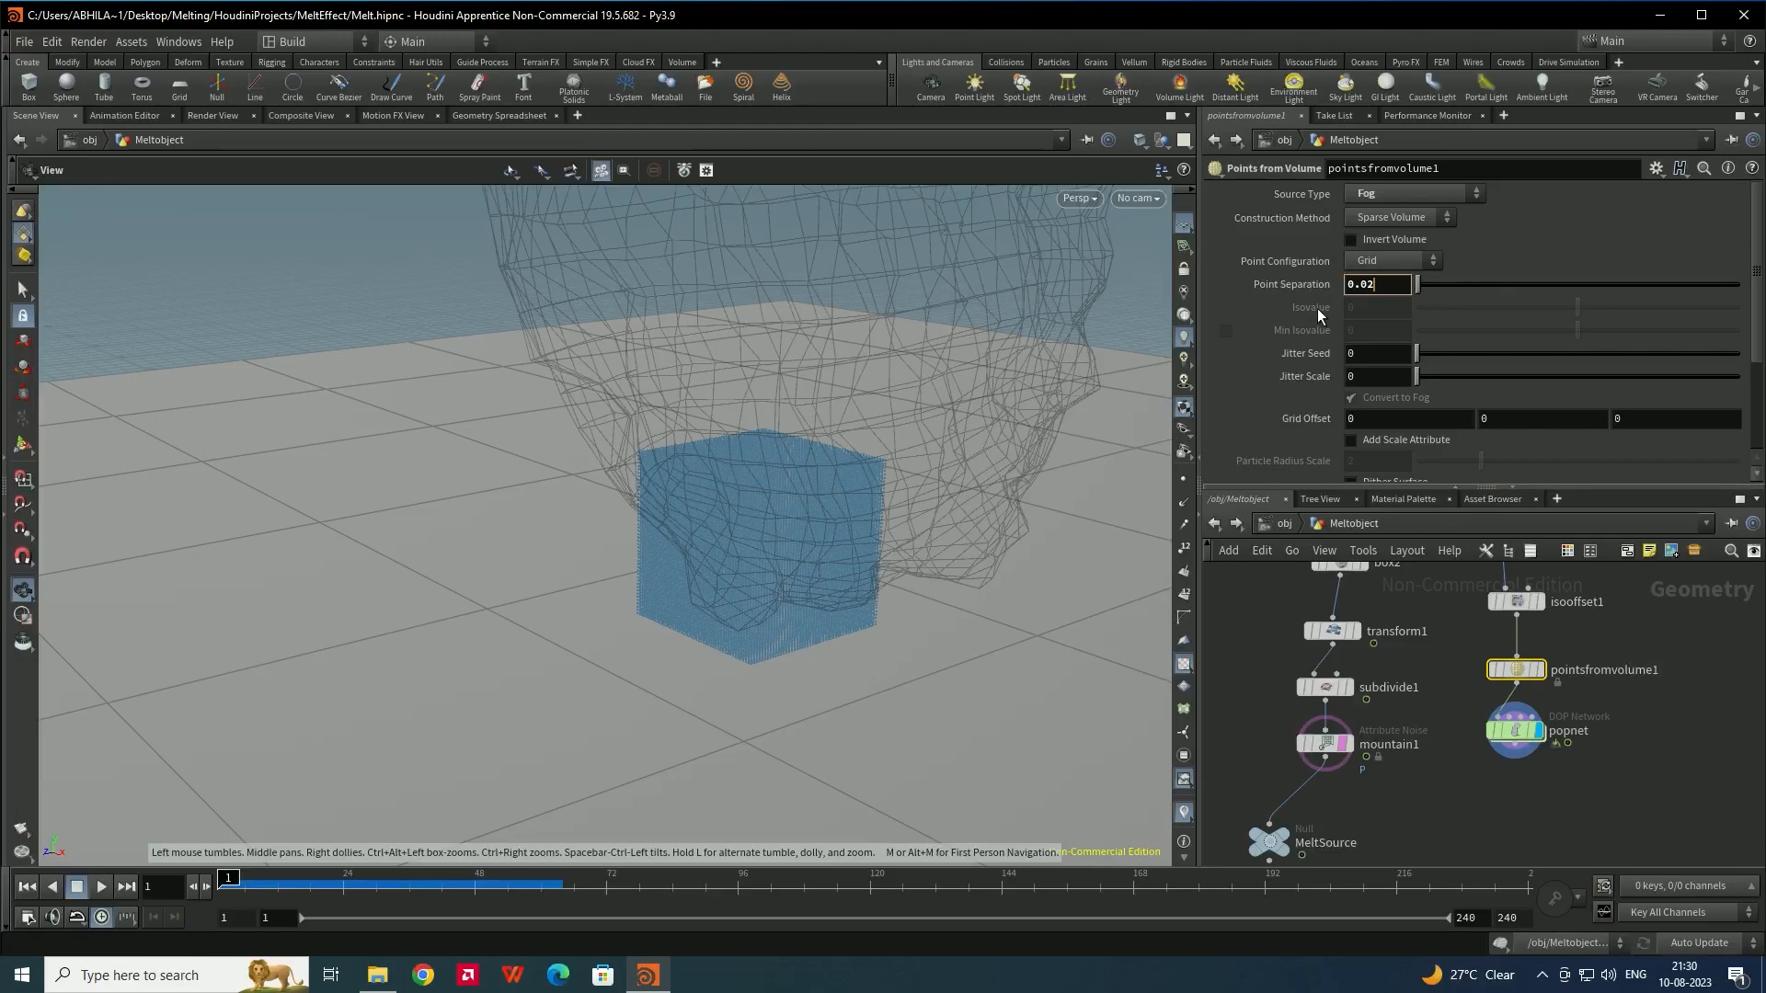
{"action": "key", "text": "BackSpace"}
{"action": "type", "text": "1"}
{"action": "key", "text": "ctrl+s"}
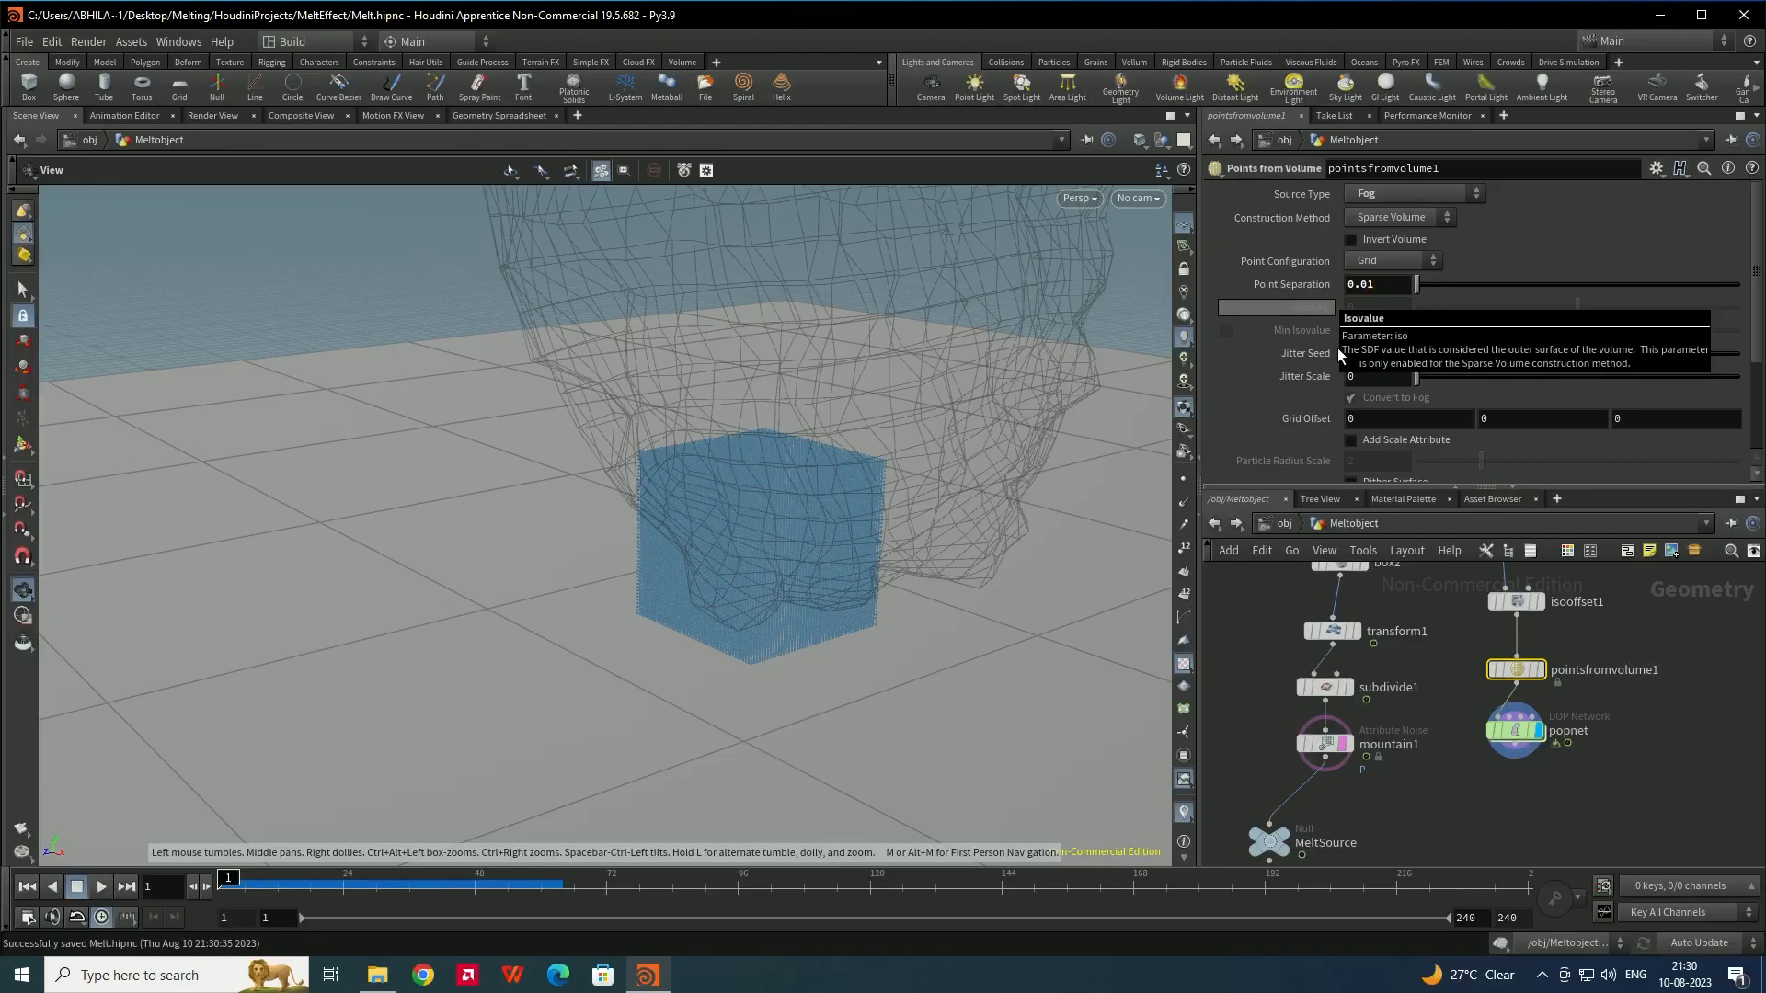
{"action": "left_click", "coordinate": [1375, 285]}
{"action": "key", "text": "BackSpace"}
{"action": "type", "text": "1"}
{"action": "left_click_drag", "start_coordinate": [968, 401], "coordinate": [911, 520]}
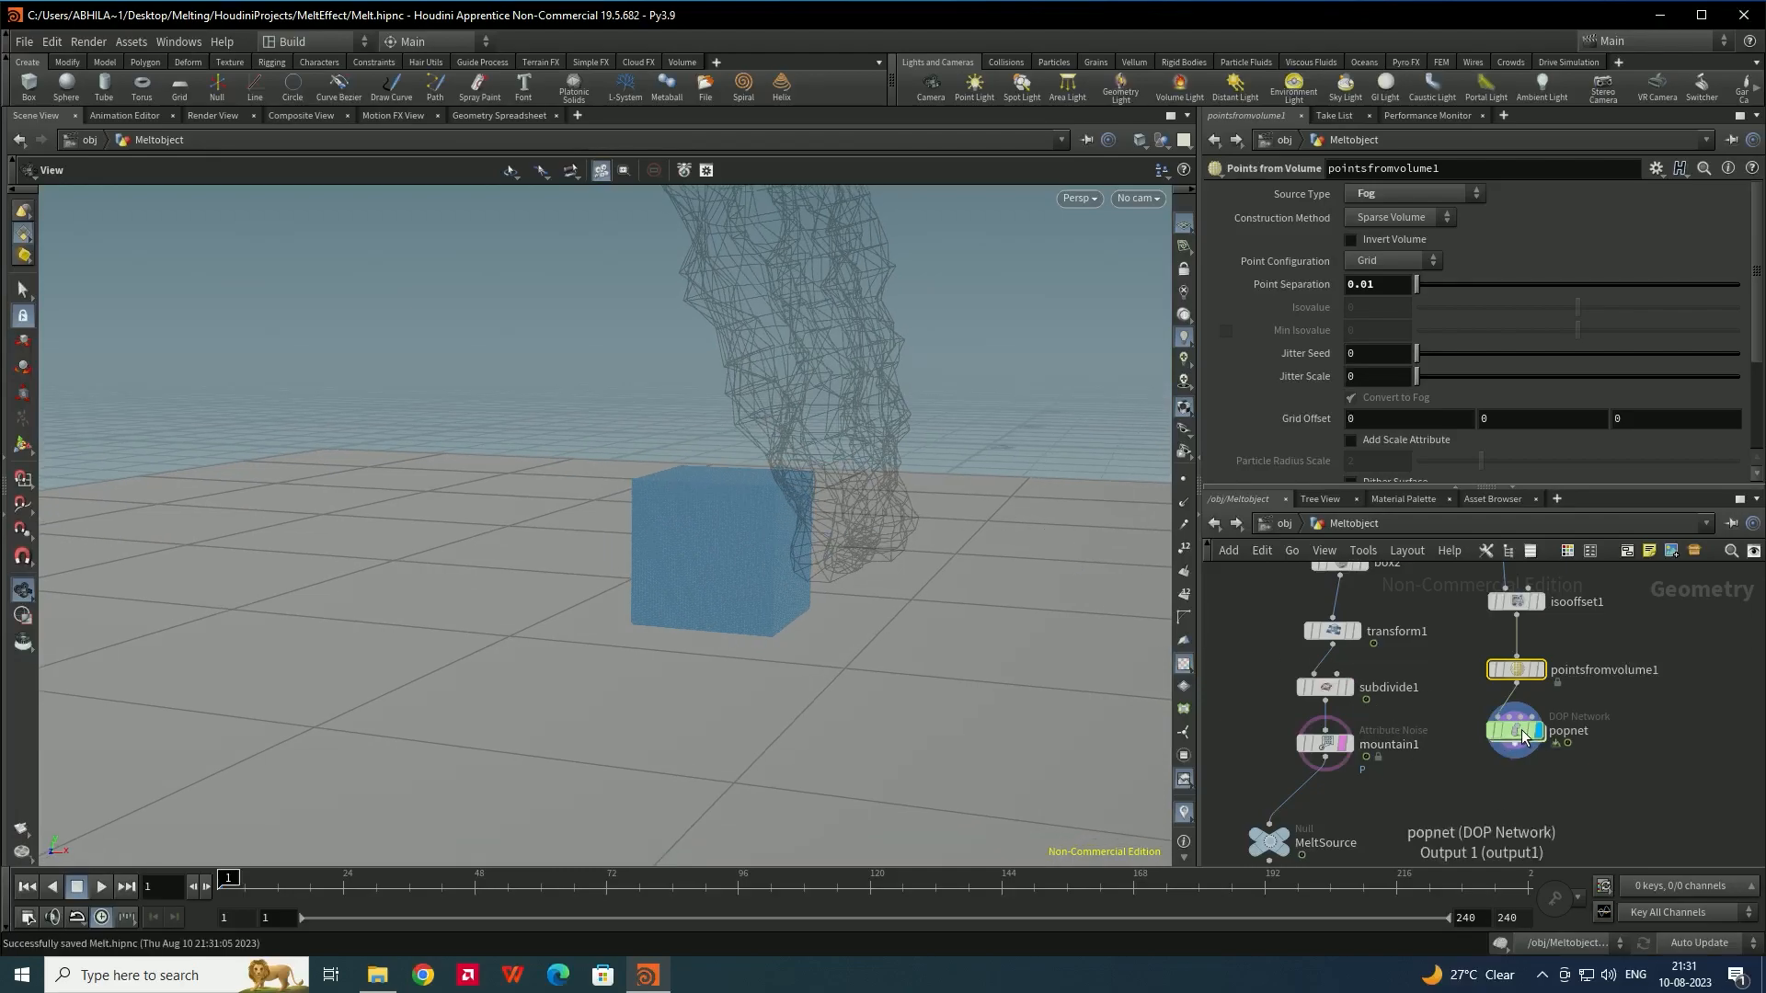
Save popnet's simulation for frames 1 to 240 to disk from its output node, return to Meltobject and save the scene
{"action": "double_click", "coordinate": [1527, 732]}
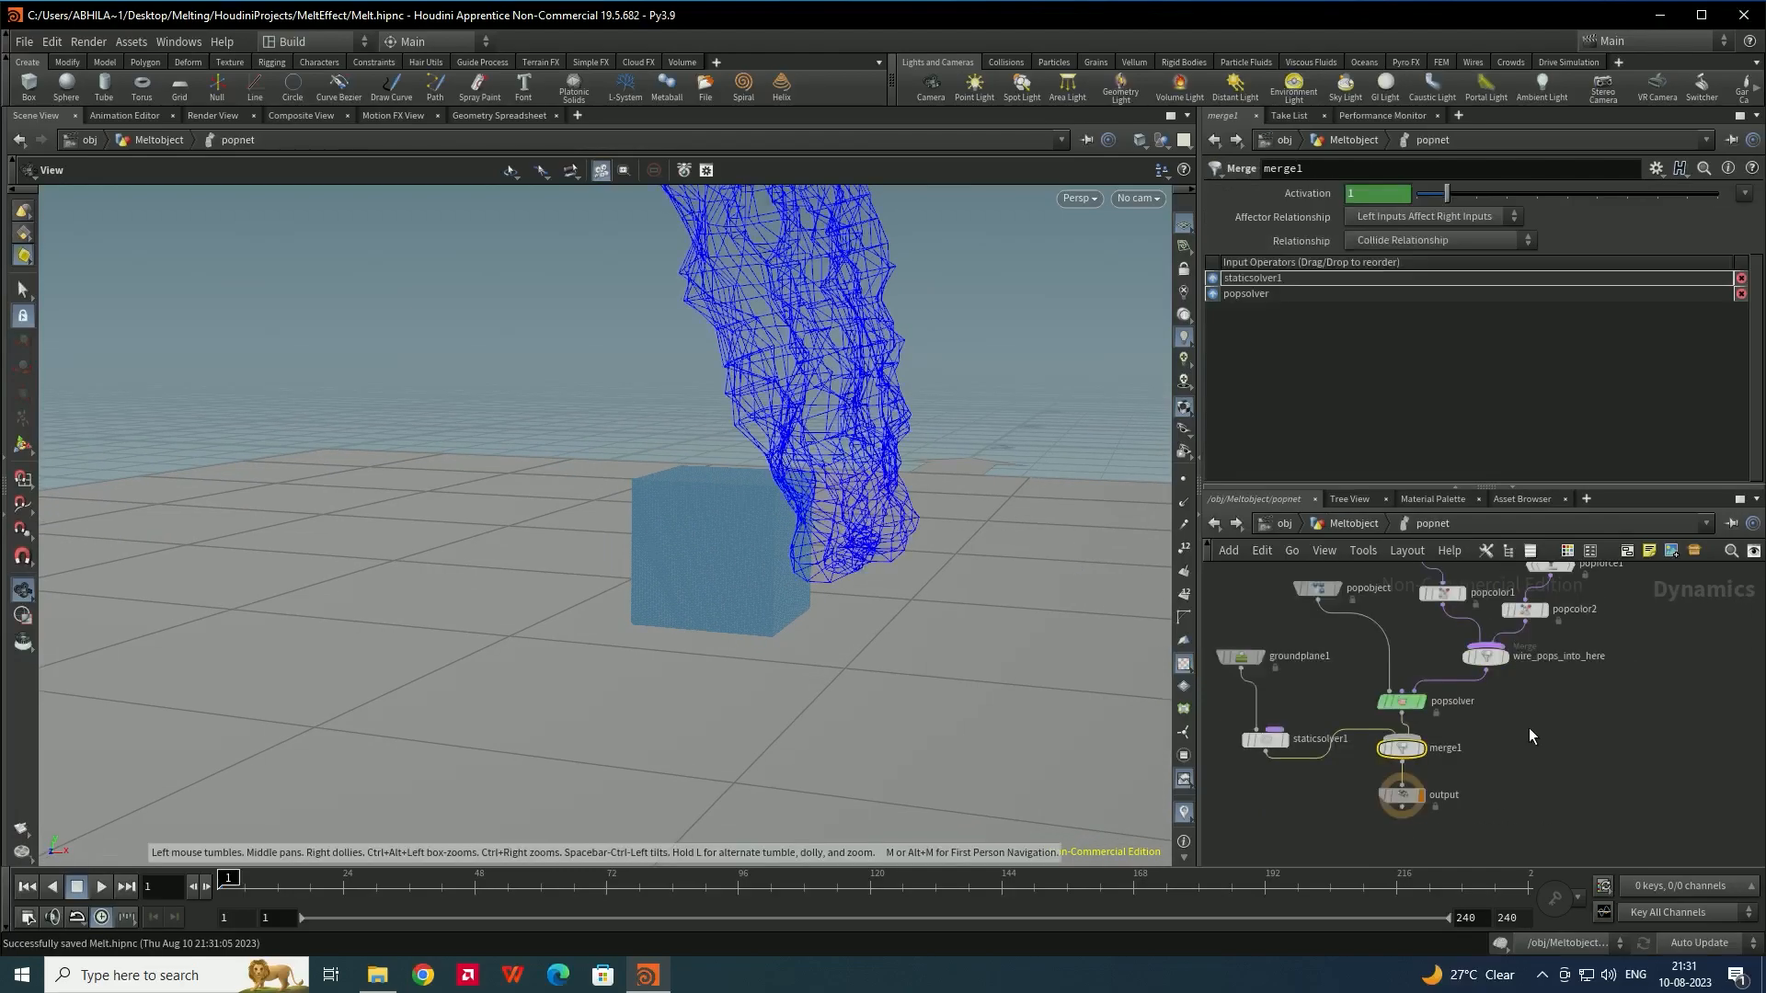
{"action": "left_click", "coordinate": [1403, 796]}
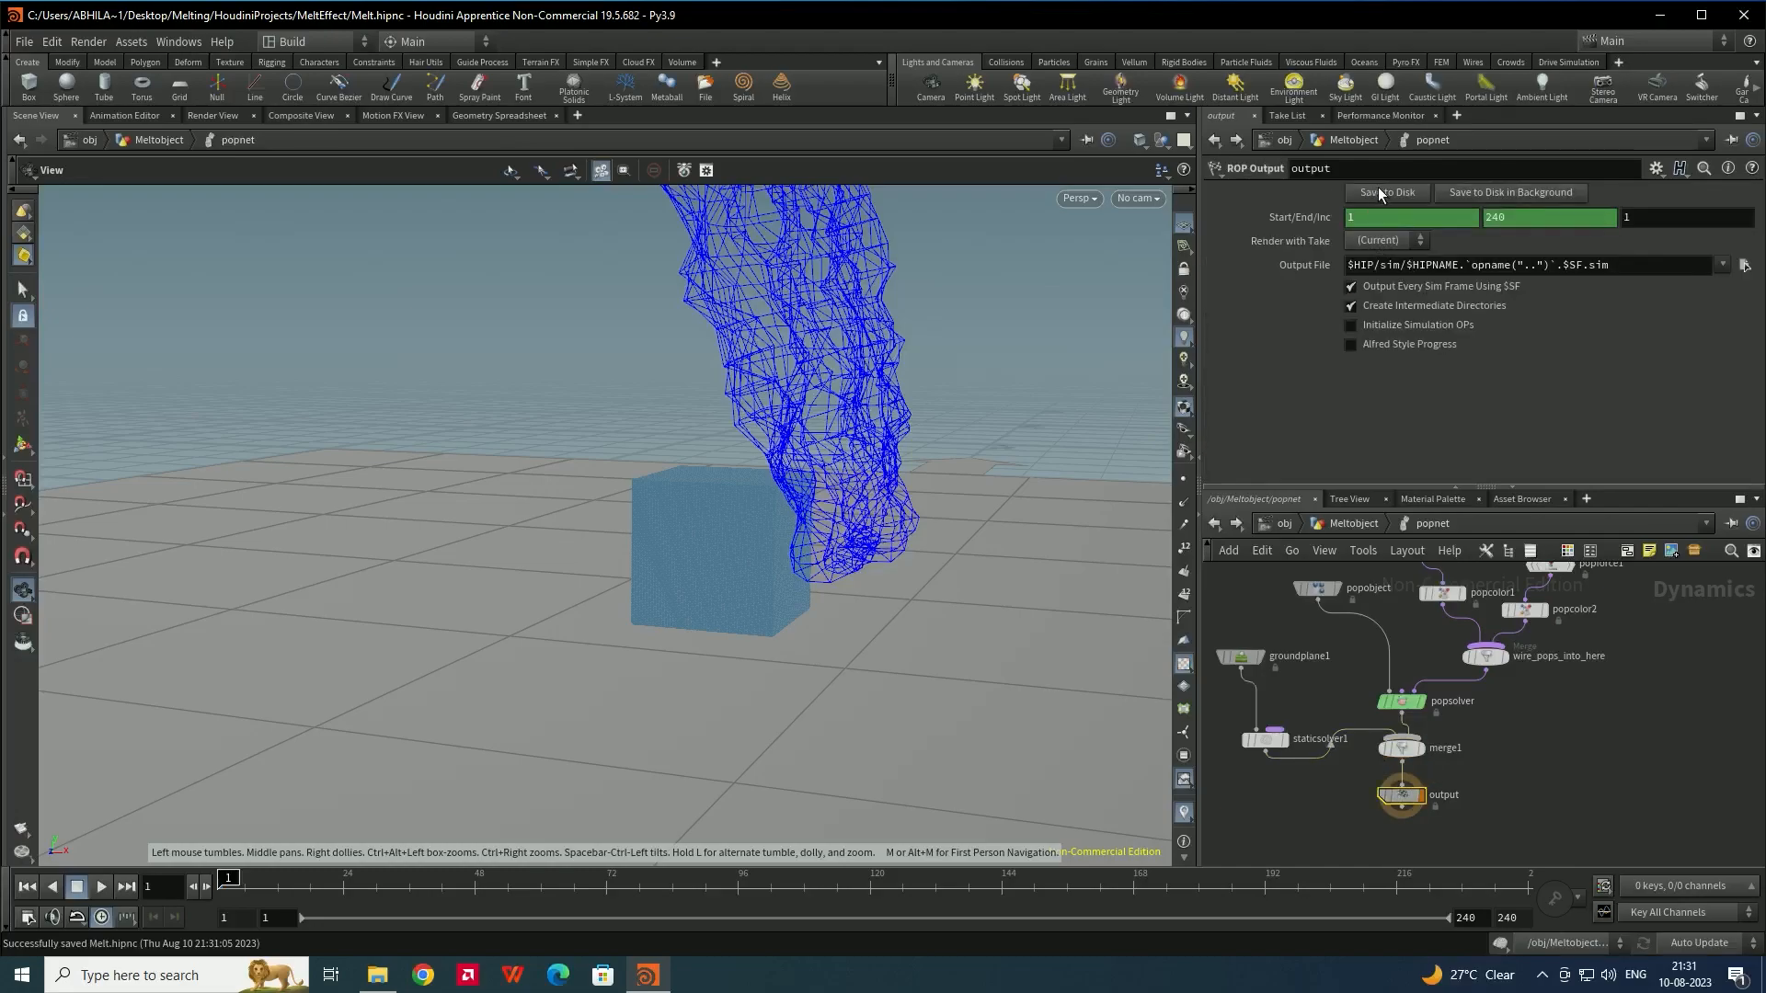
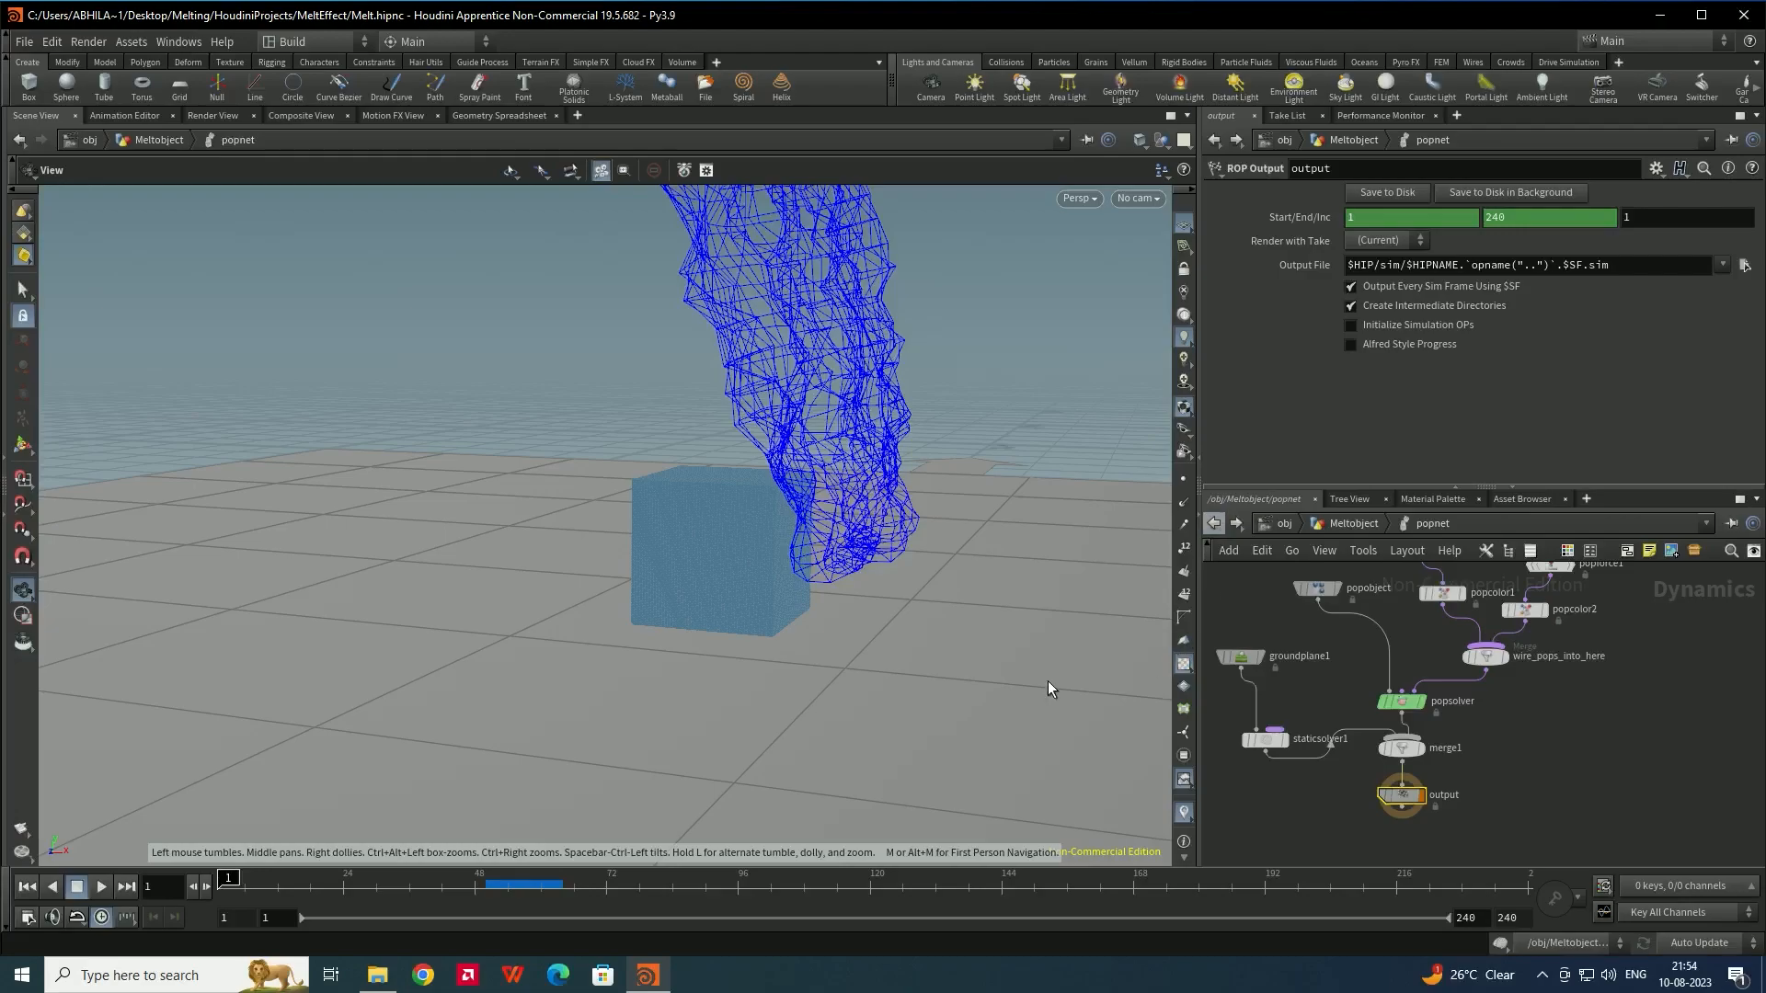
{"action": "key", "text": "u"}
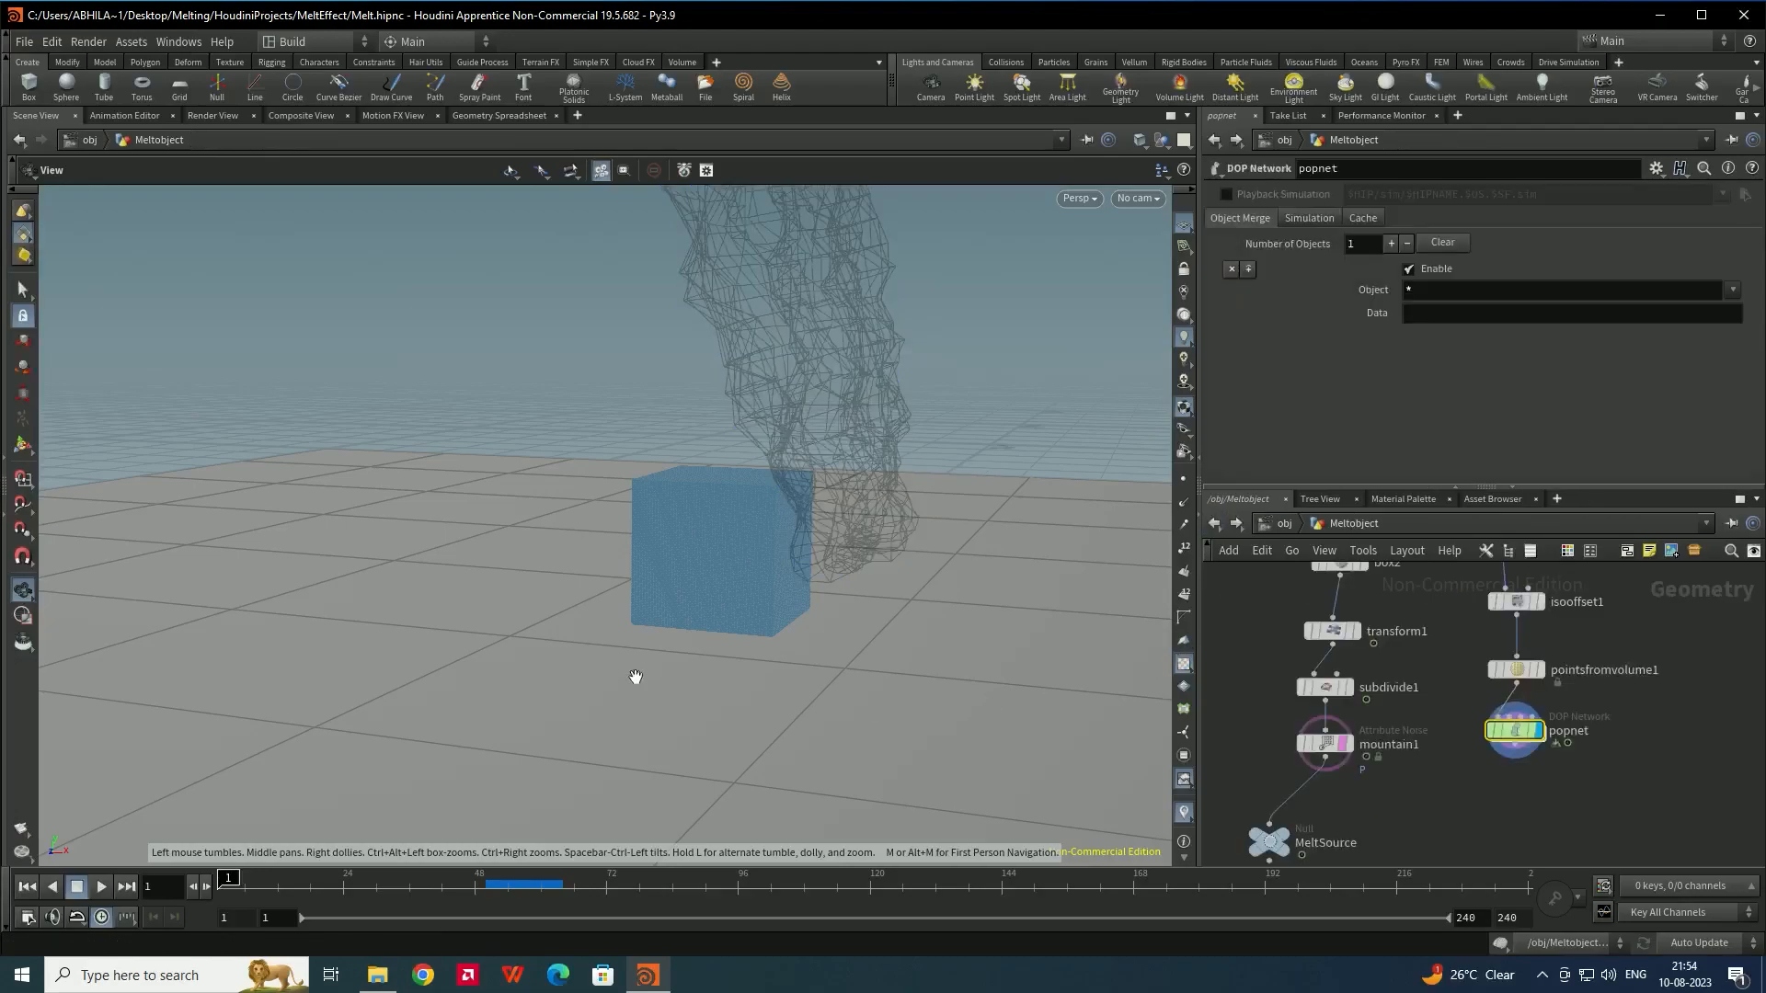
{"action": "key", "text": "ctrl+s"}
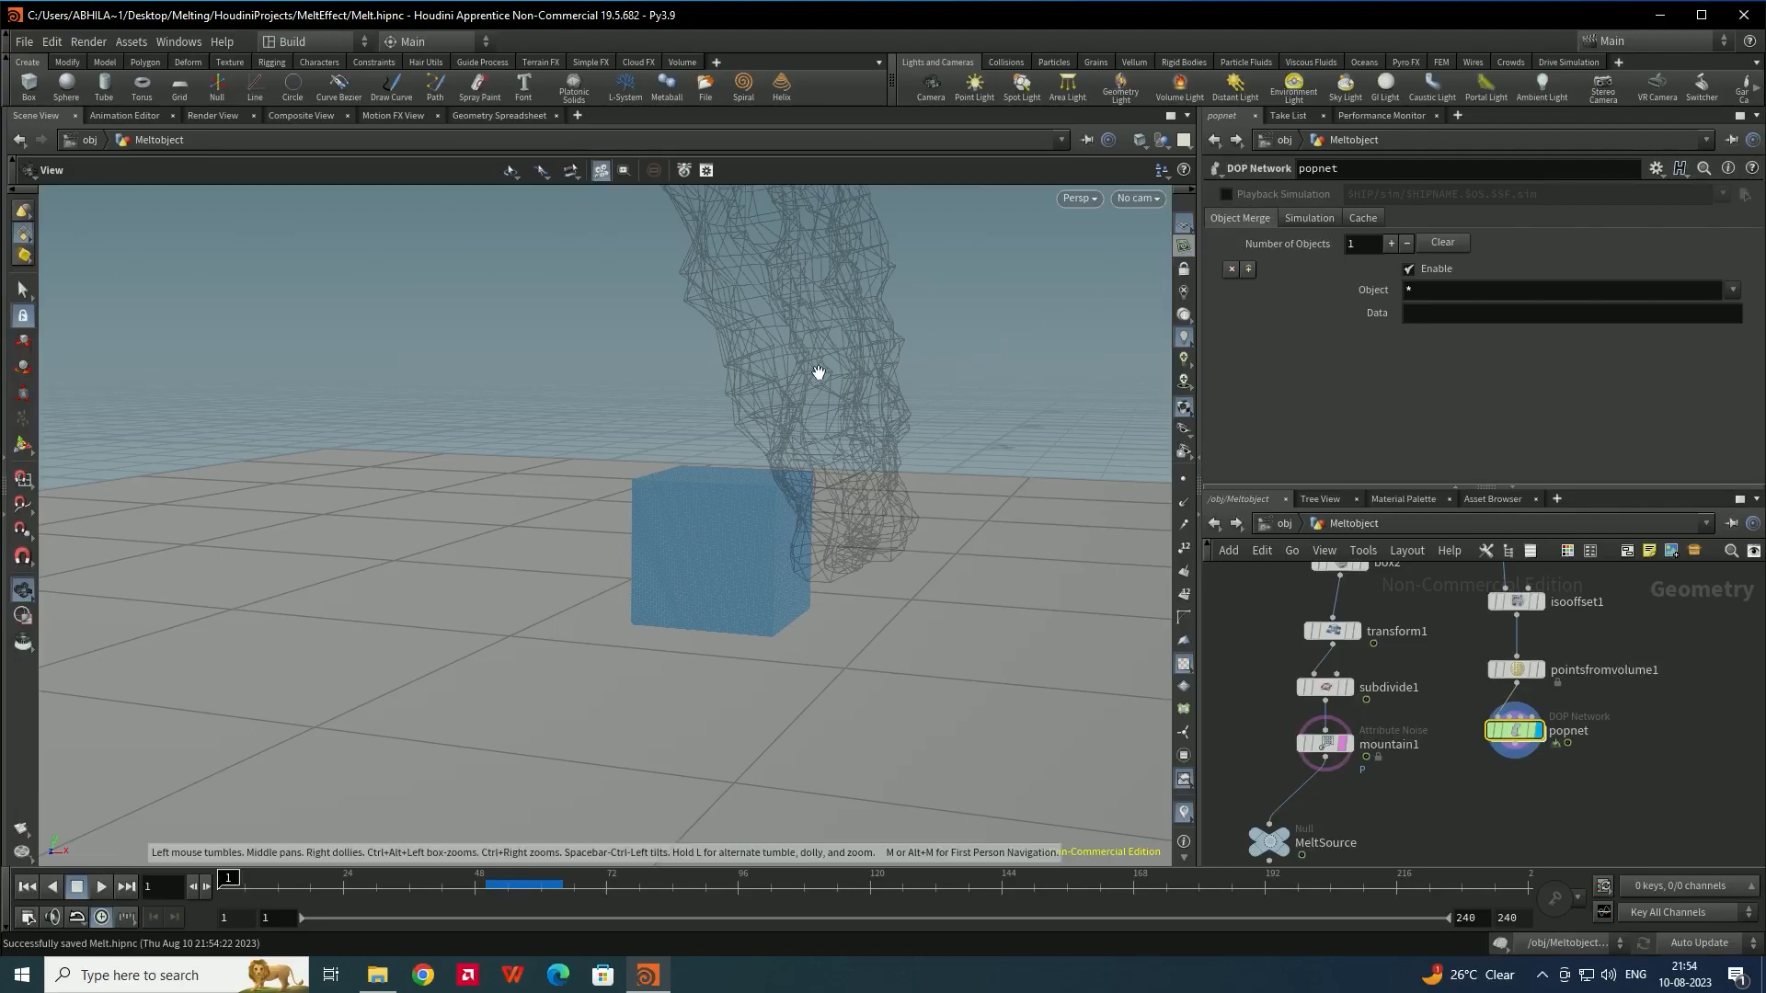
Enable Playback Simulation on popnet and review the cached melting, rewinding to frame 1 and saving the scene
{"action": "left_click", "coordinate": [1226, 195]}
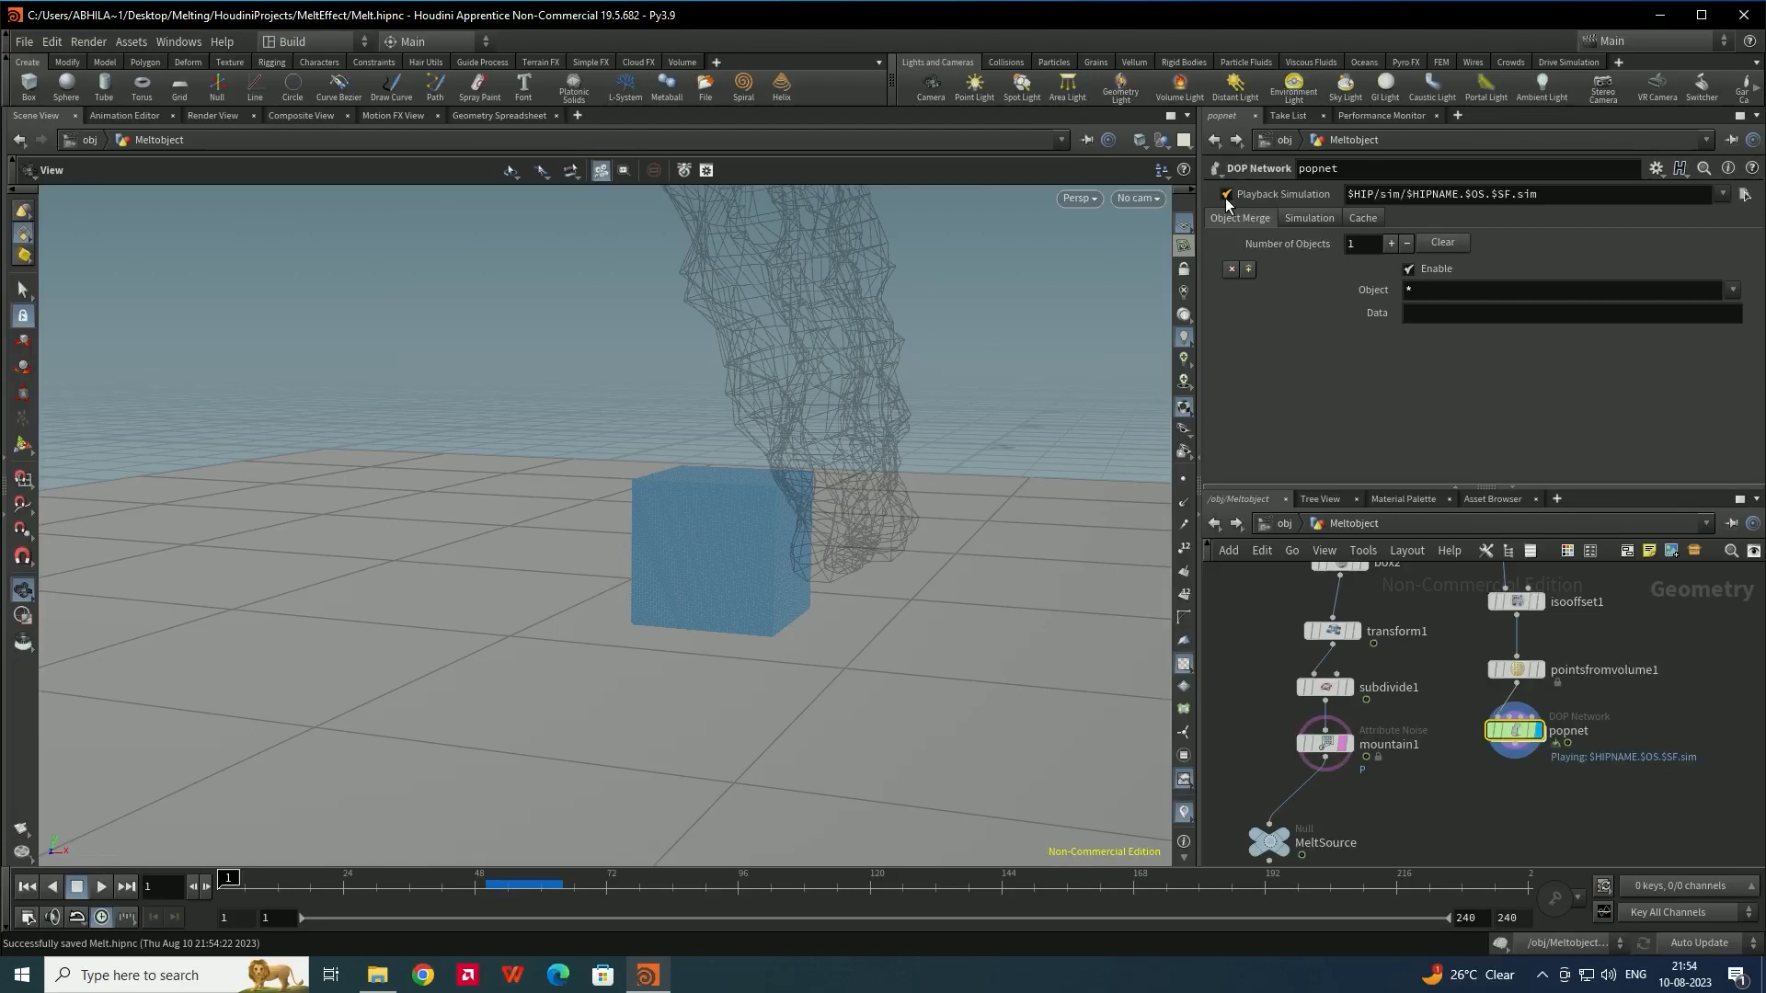
{"action": "left_click", "coordinate": [102, 888]}
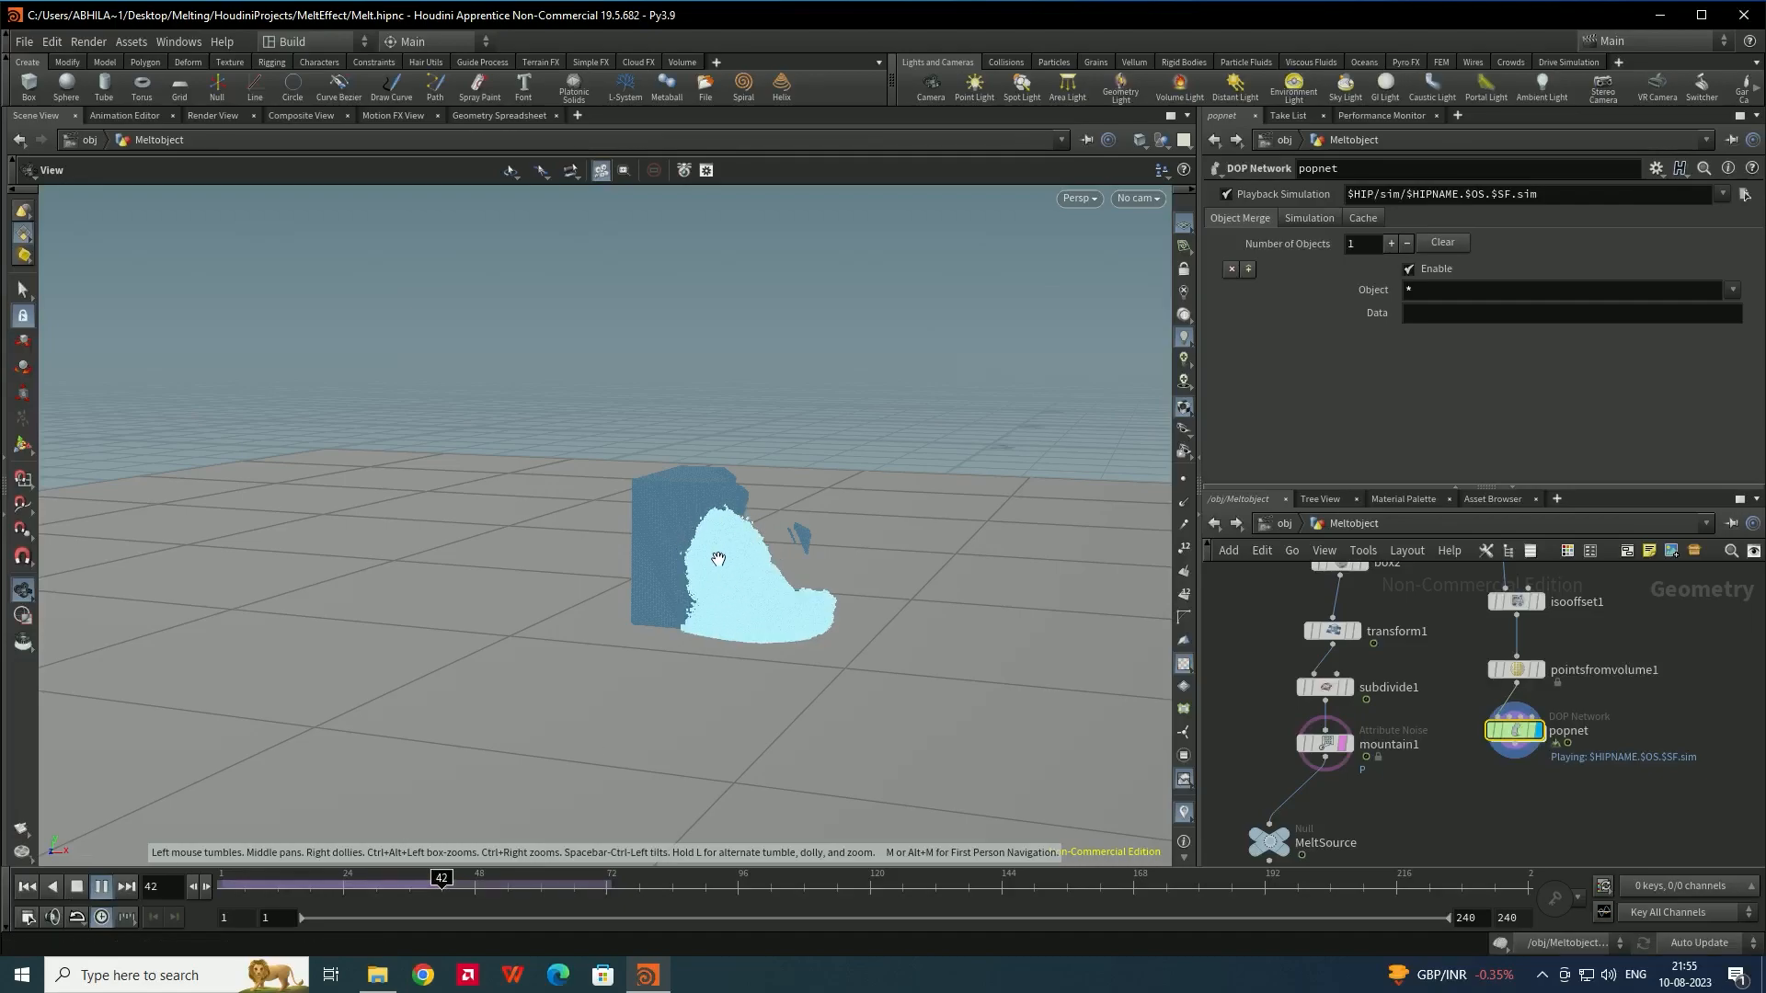
{"action": "key", "text": "Up"}
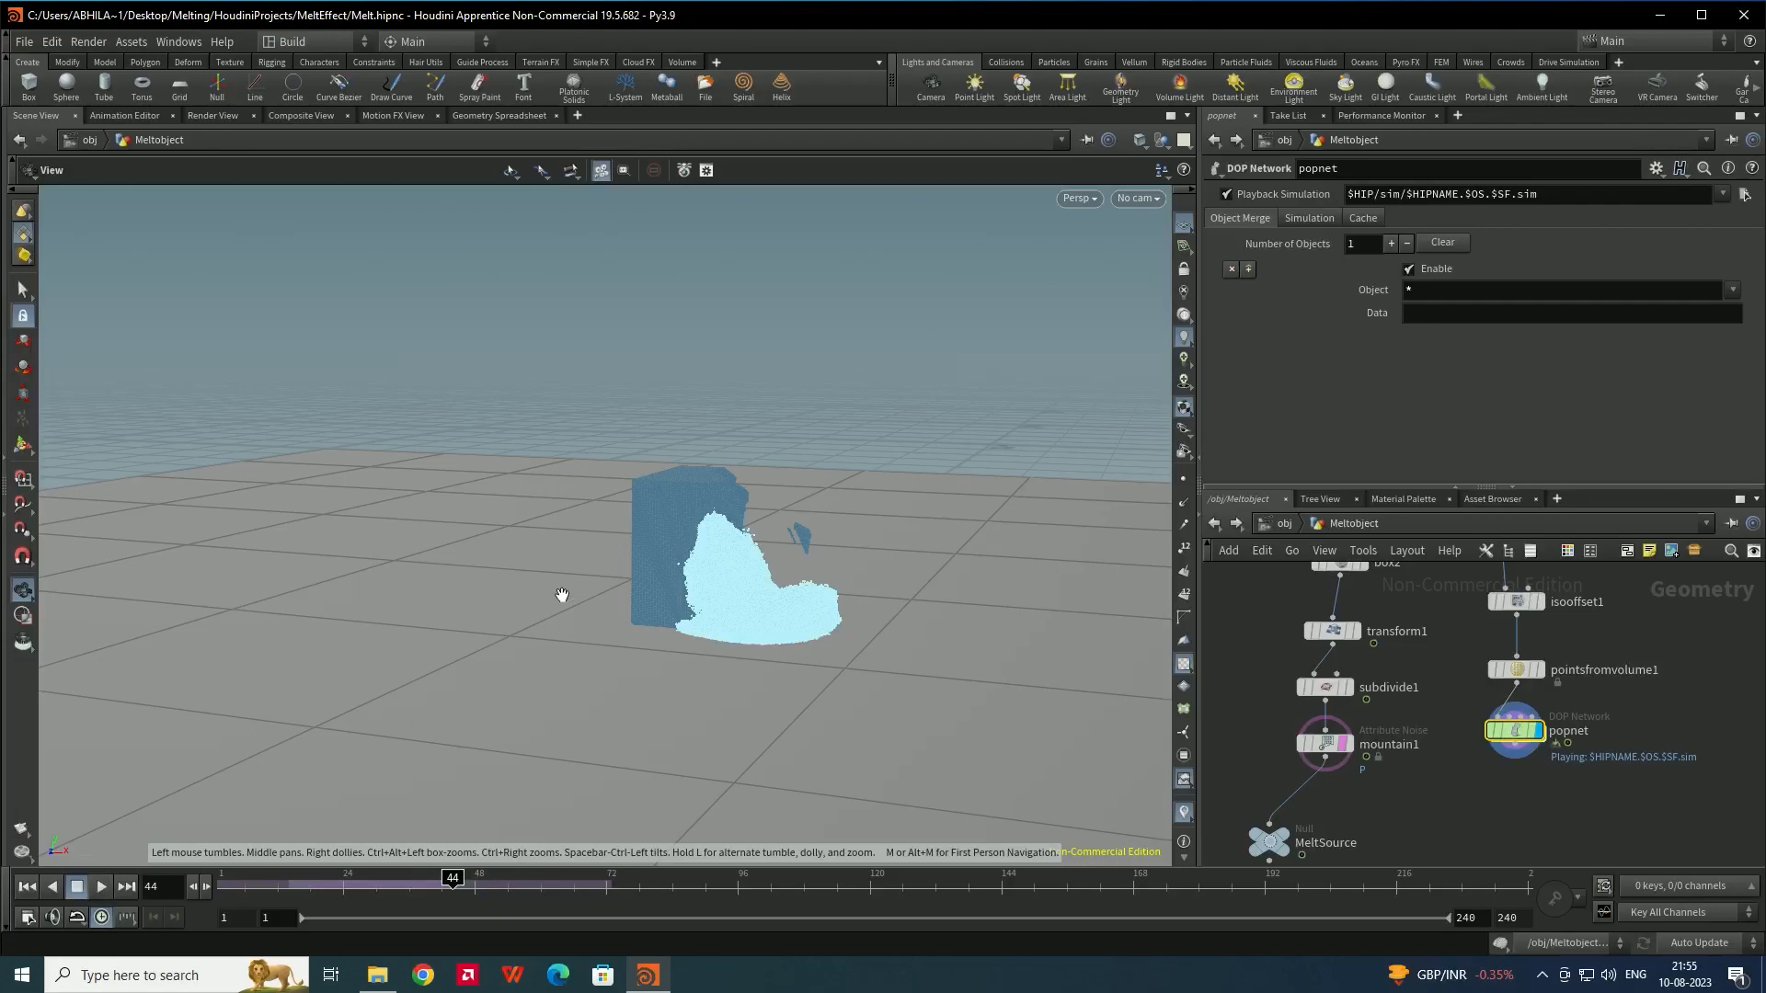
{"action": "key", "text": "ctrl+s"}
{"action": "key", "text": "ctrl+Up"}
{"action": "left_click_drag", "start_coordinate": [761, 539], "coordinate": [840, 554]}
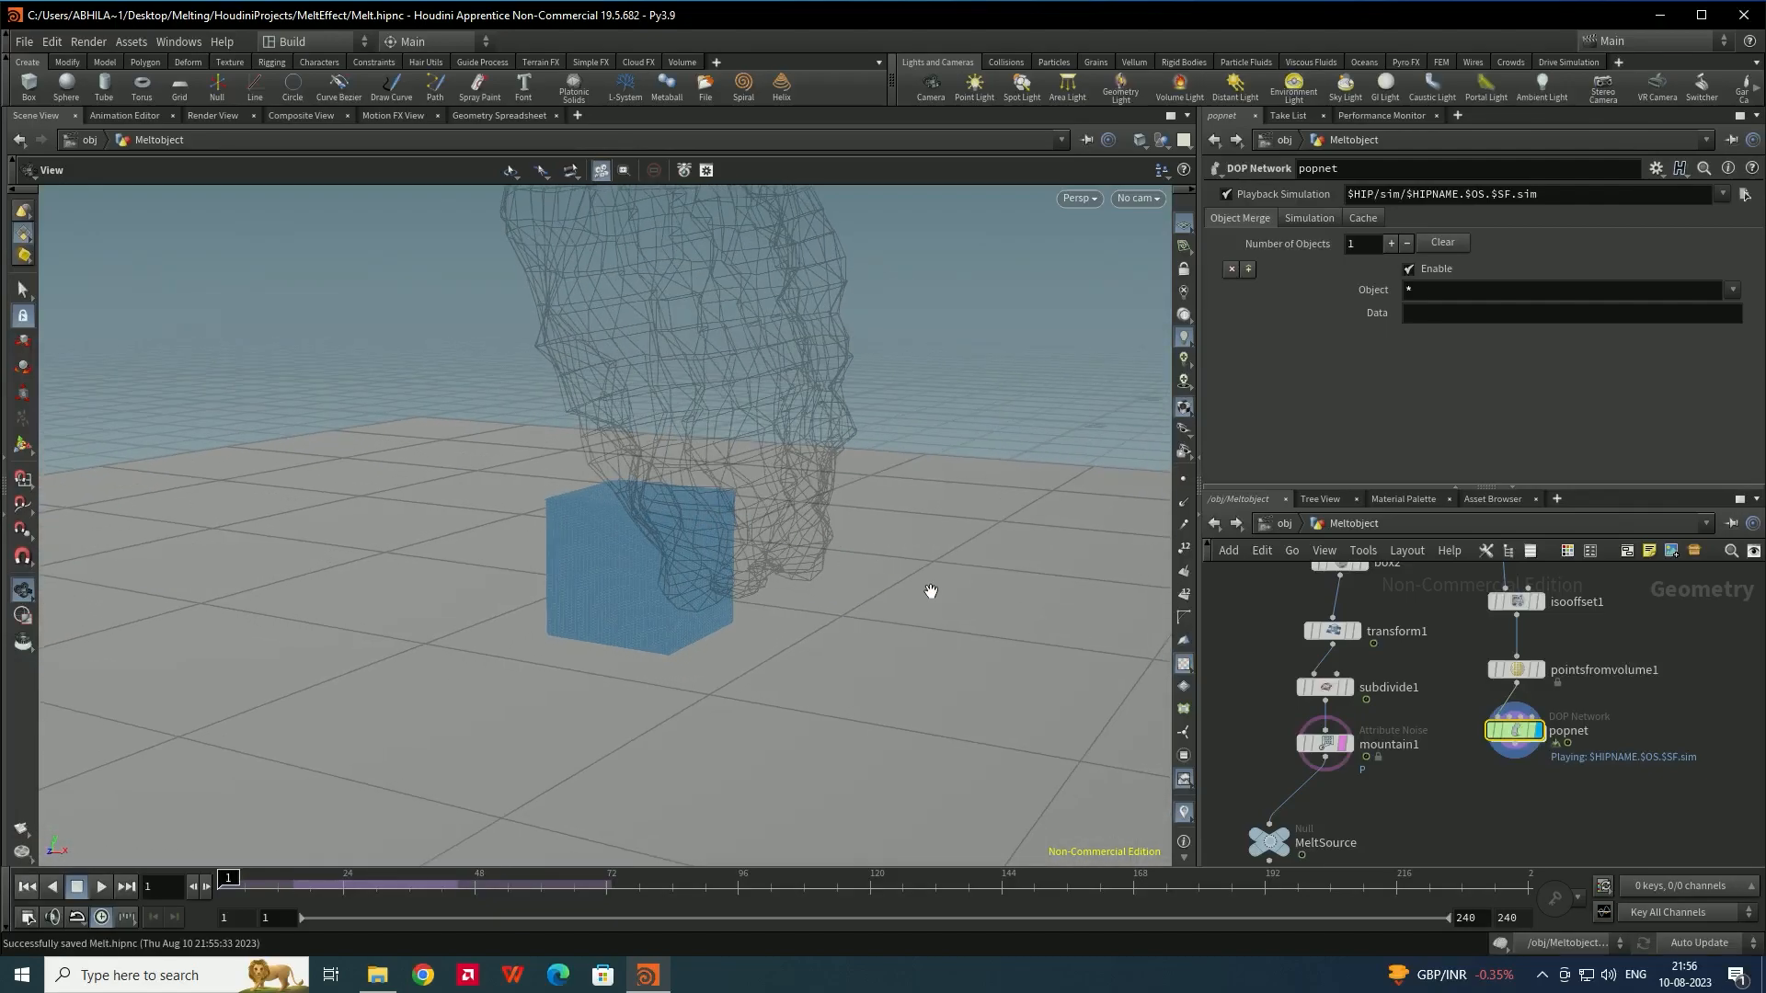
Add a Particle Fluid Surface node below popnet in the Meltobject network
{"action": "left_click", "coordinate": [1516, 744]}
{"action": "key", "text": "Tab"}
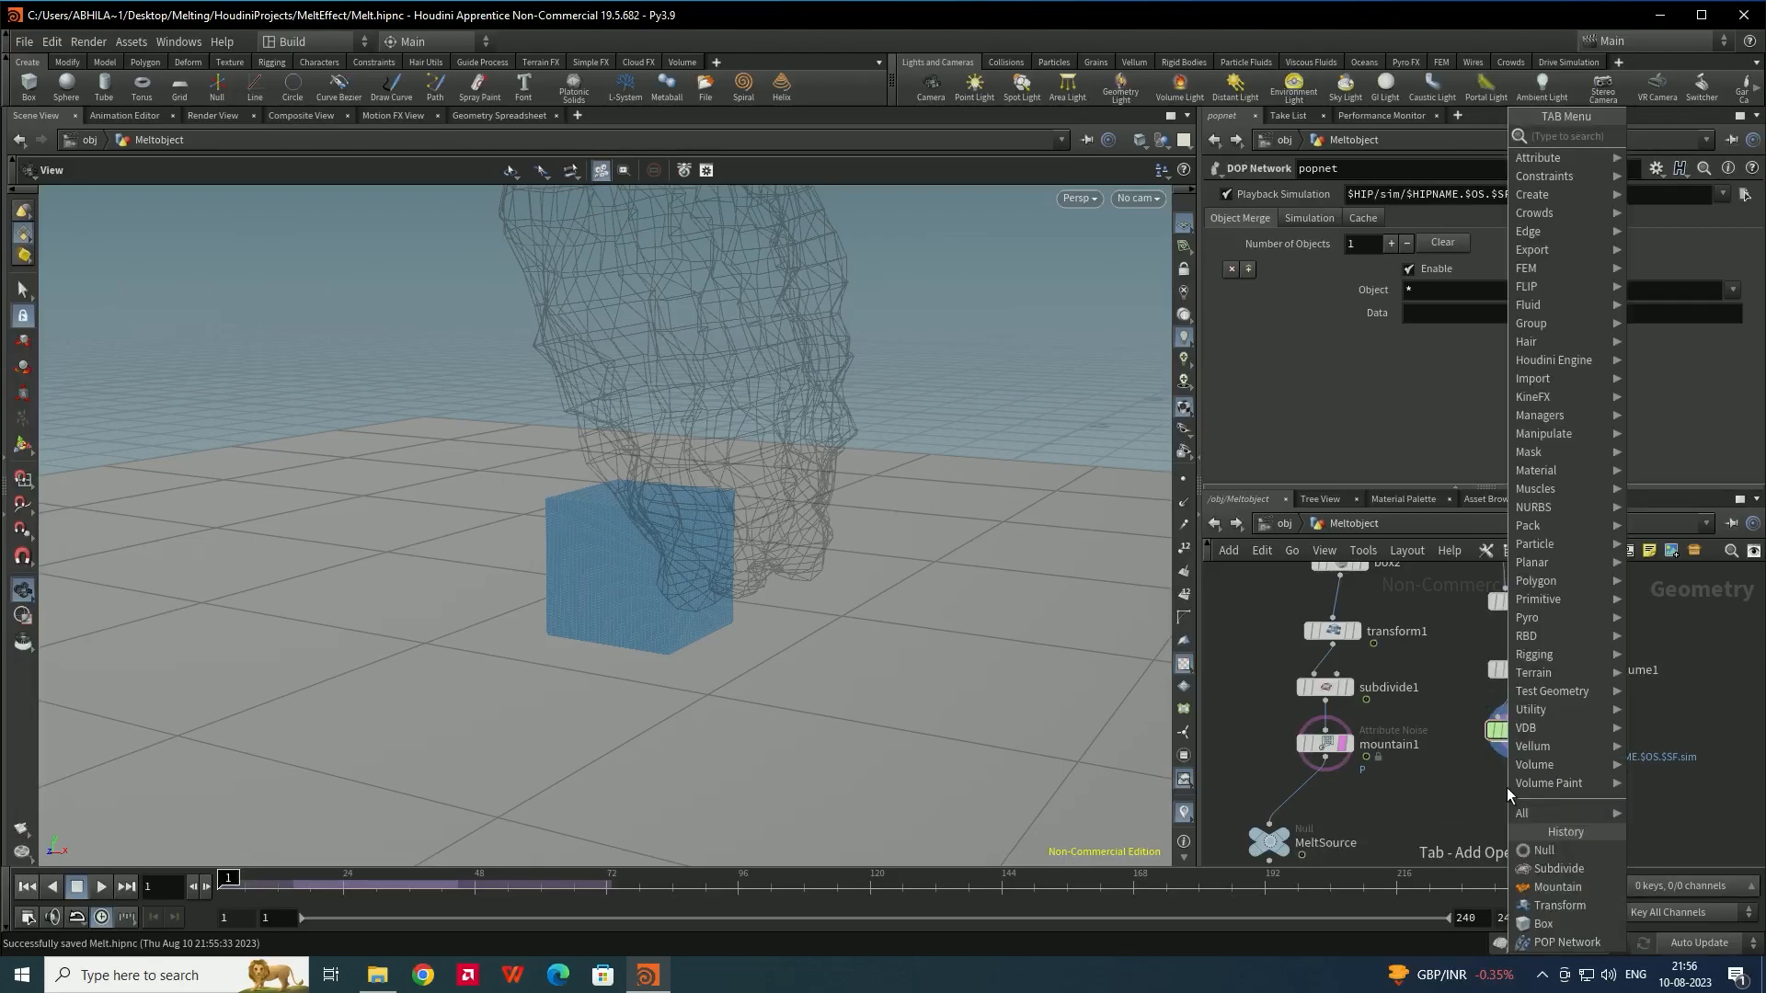
{"action": "type", "text": "particsu"}
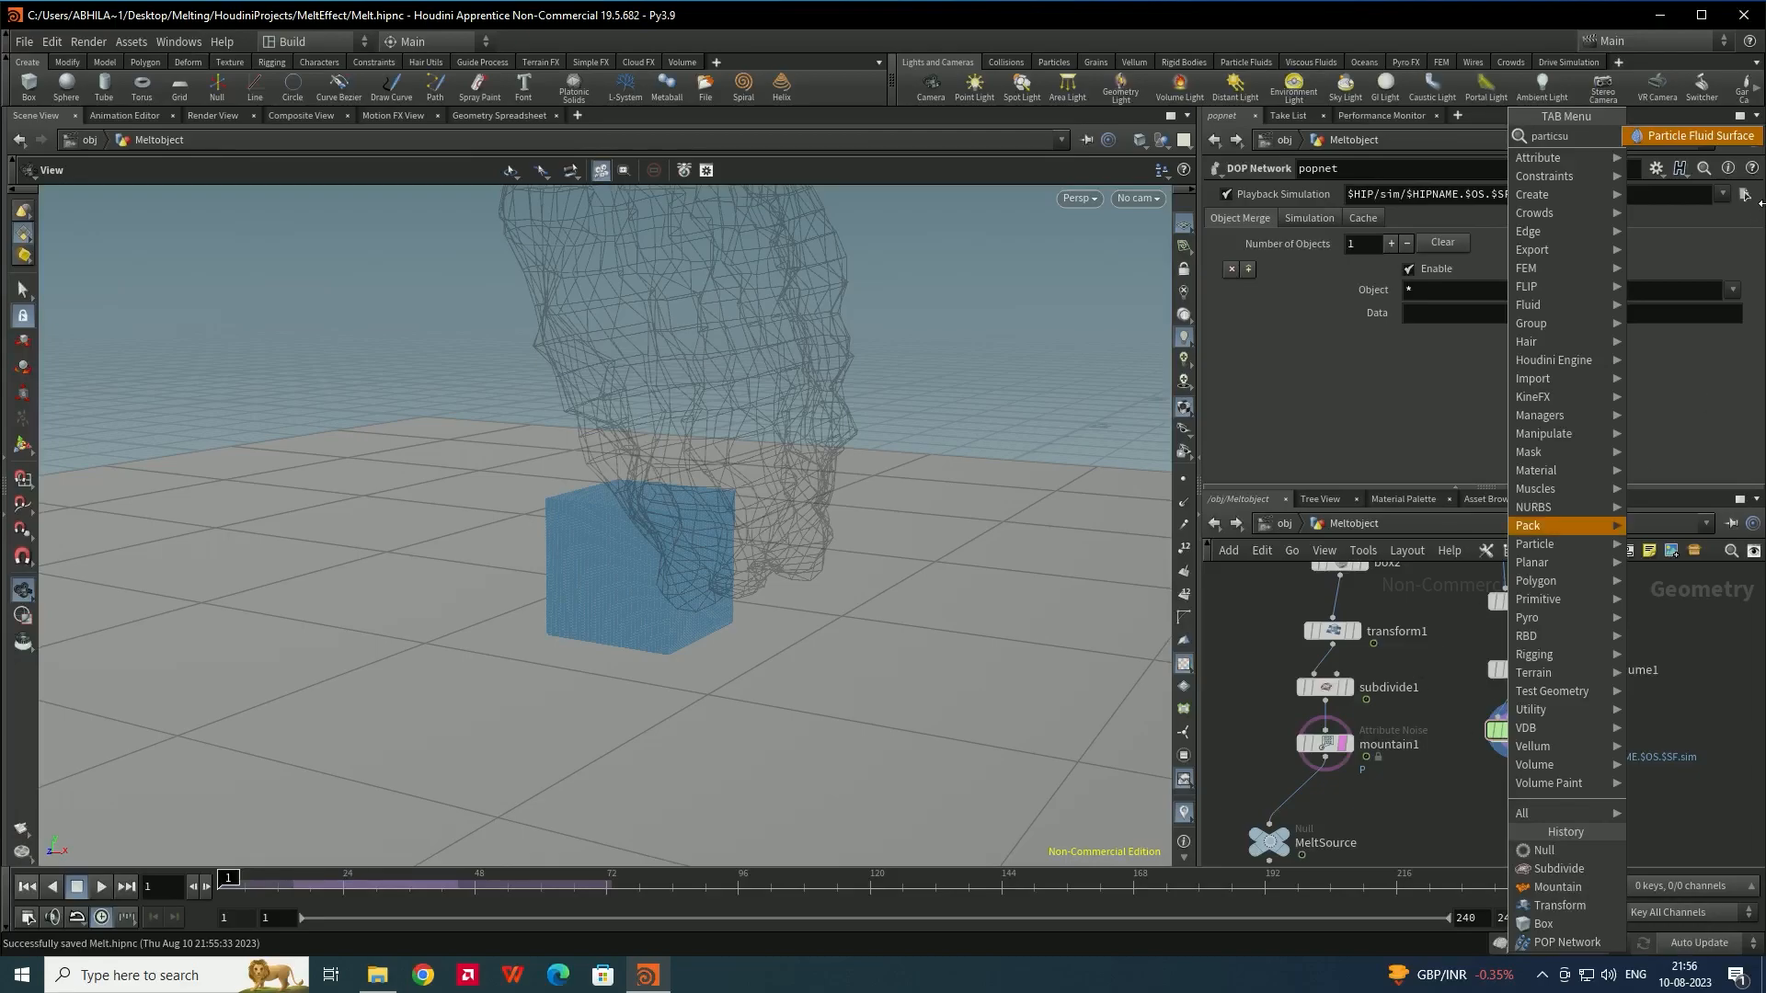
{"action": "left_click", "coordinate": [1676, 135]}
{"action": "left_click", "coordinate": [1545, 789]}
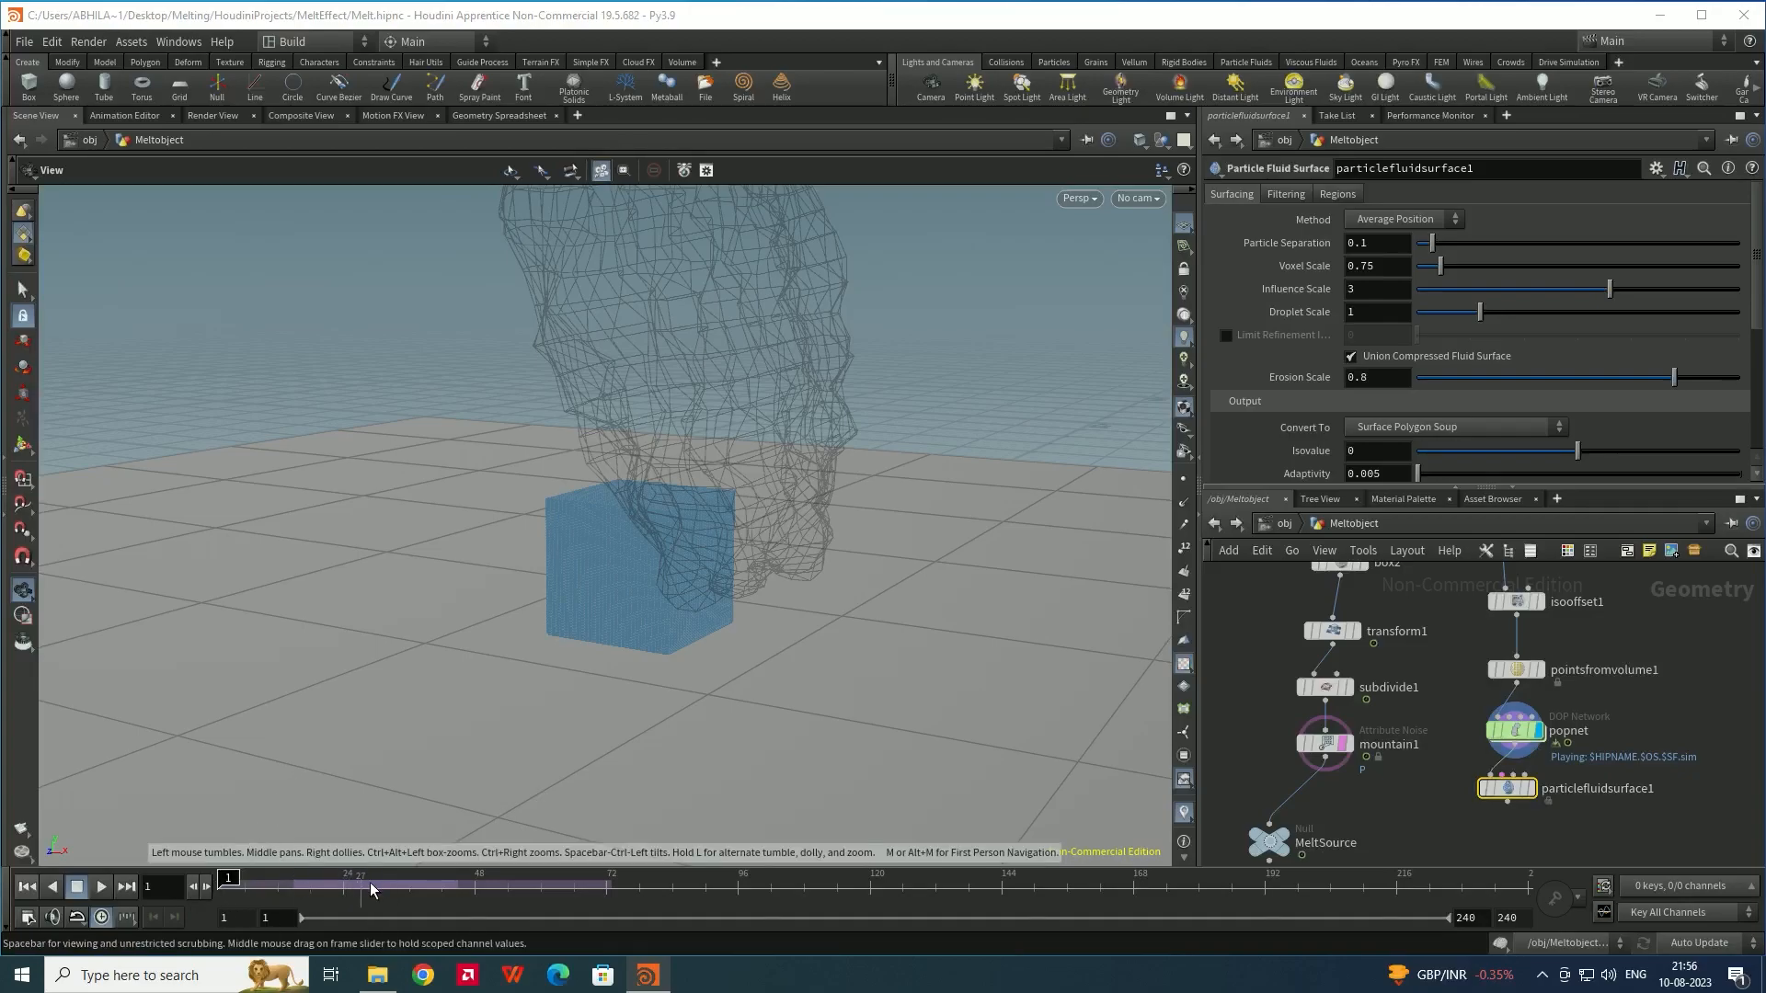
Play to frame 38, wire popnet into particlefluidsurface1 and display the resulting fluid mesh
{"action": "left_click", "coordinate": [101, 889]}
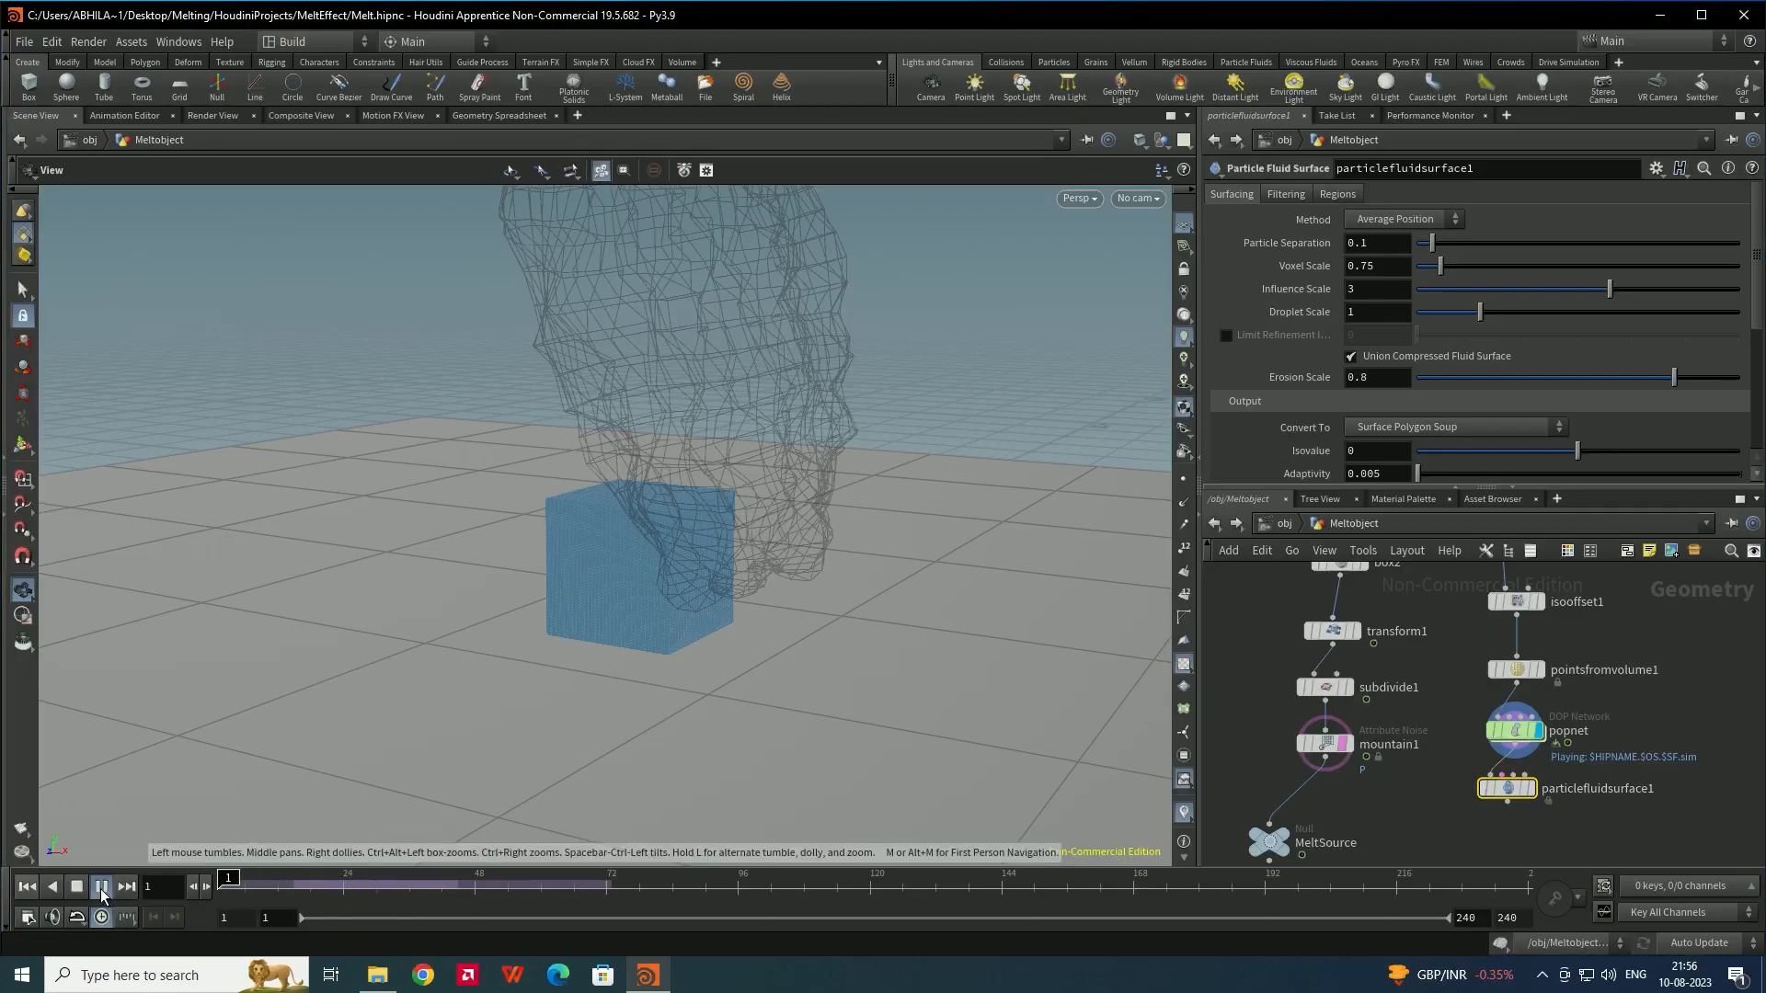
{"action": "mouse_move", "coordinate": [552, 625]}
{"action": "left_mouse_down"}
{"action": "mouse_move", "coordinate": [589, 606]}
{"action": "mouse_move", "coordinate": [572, 610]}
{"action": "left_mouse_up"}
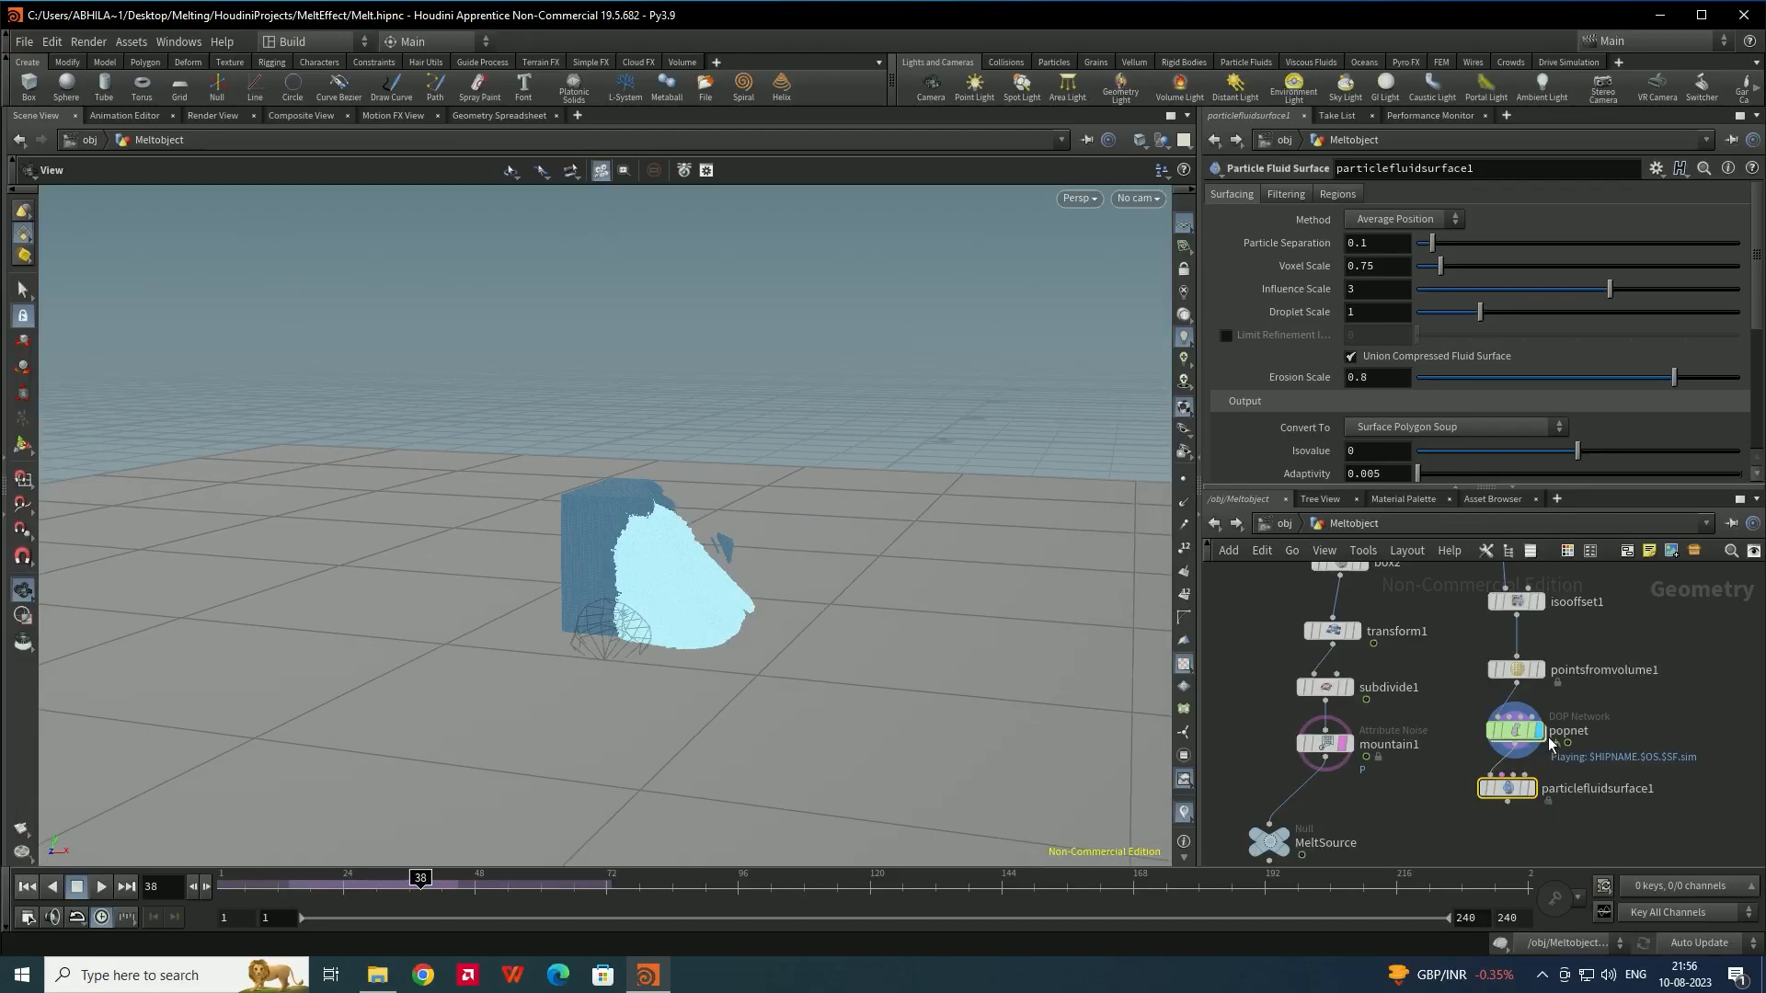
{"action": "left_click_drag", "start_coordinate": [1006, 662], "coordinate": [685, 483]}
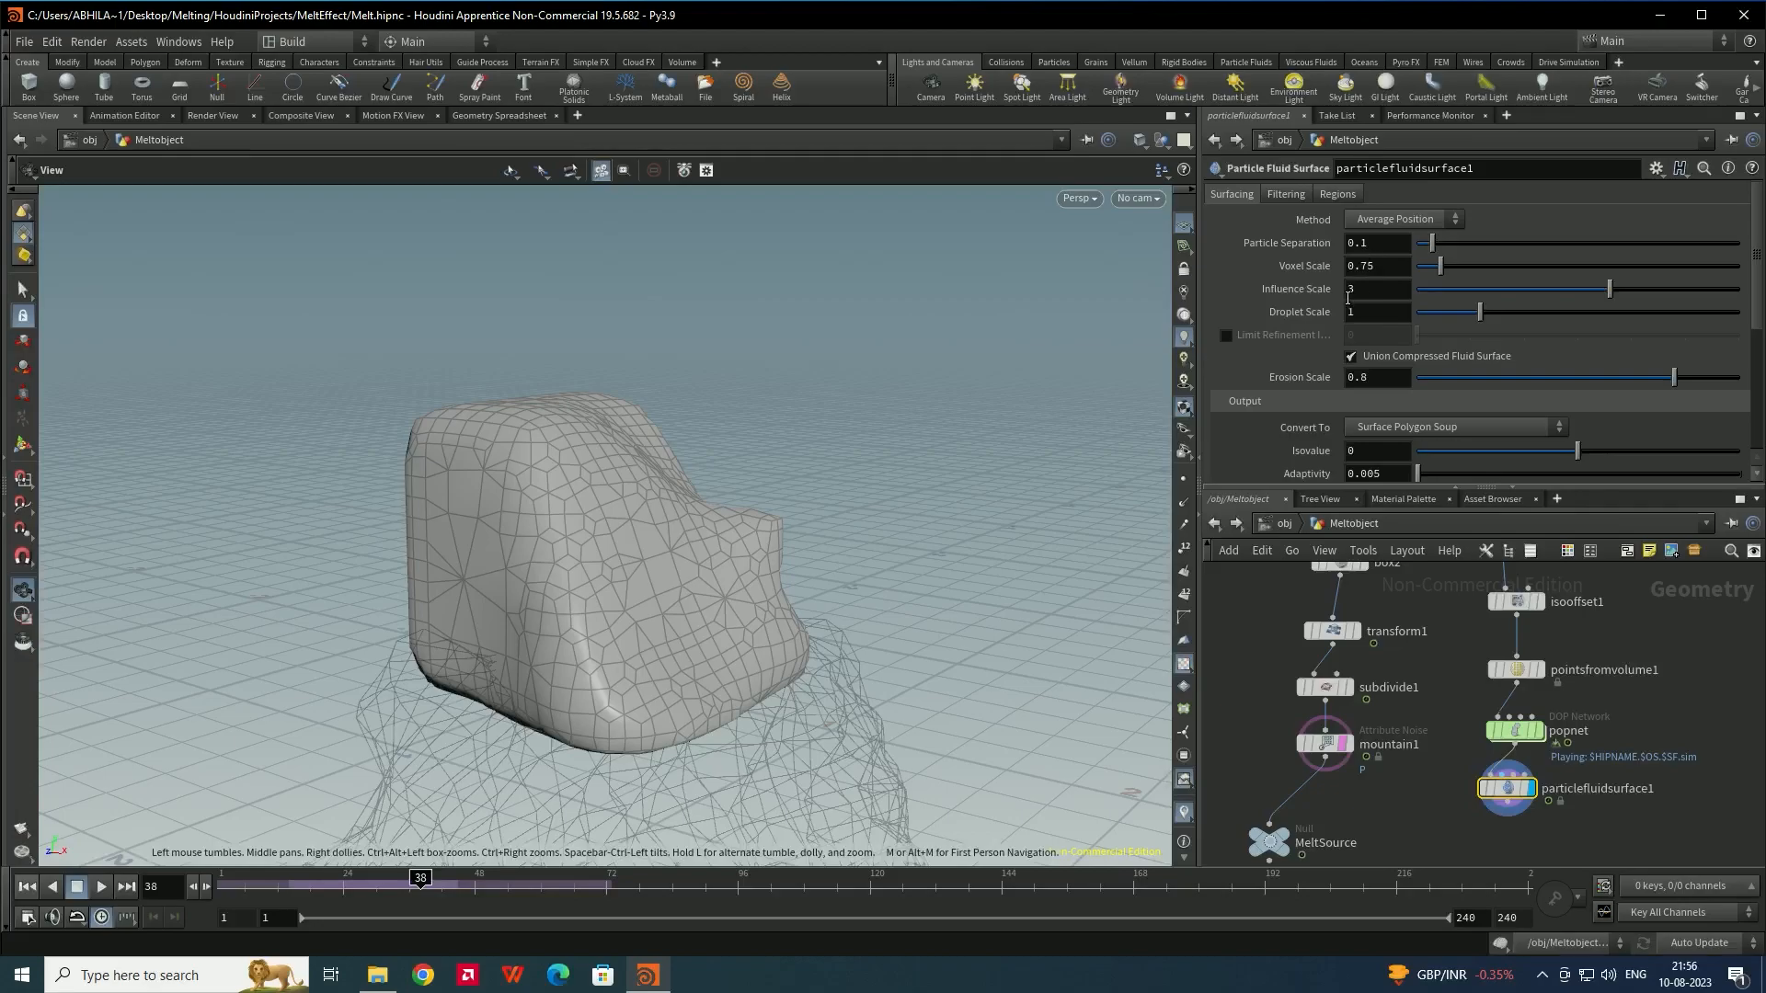
Set the Particle Separation of particlefluidsurface1 to 0.01 and inspect the finer fluid mesh from several angles
{"action": "left_click", "coordinate": [1384, 243]}
{"action": "key", "text": "BackSpace"}
{"action": "type", "text": "01"}
{"action": "key", "text": "Return"}
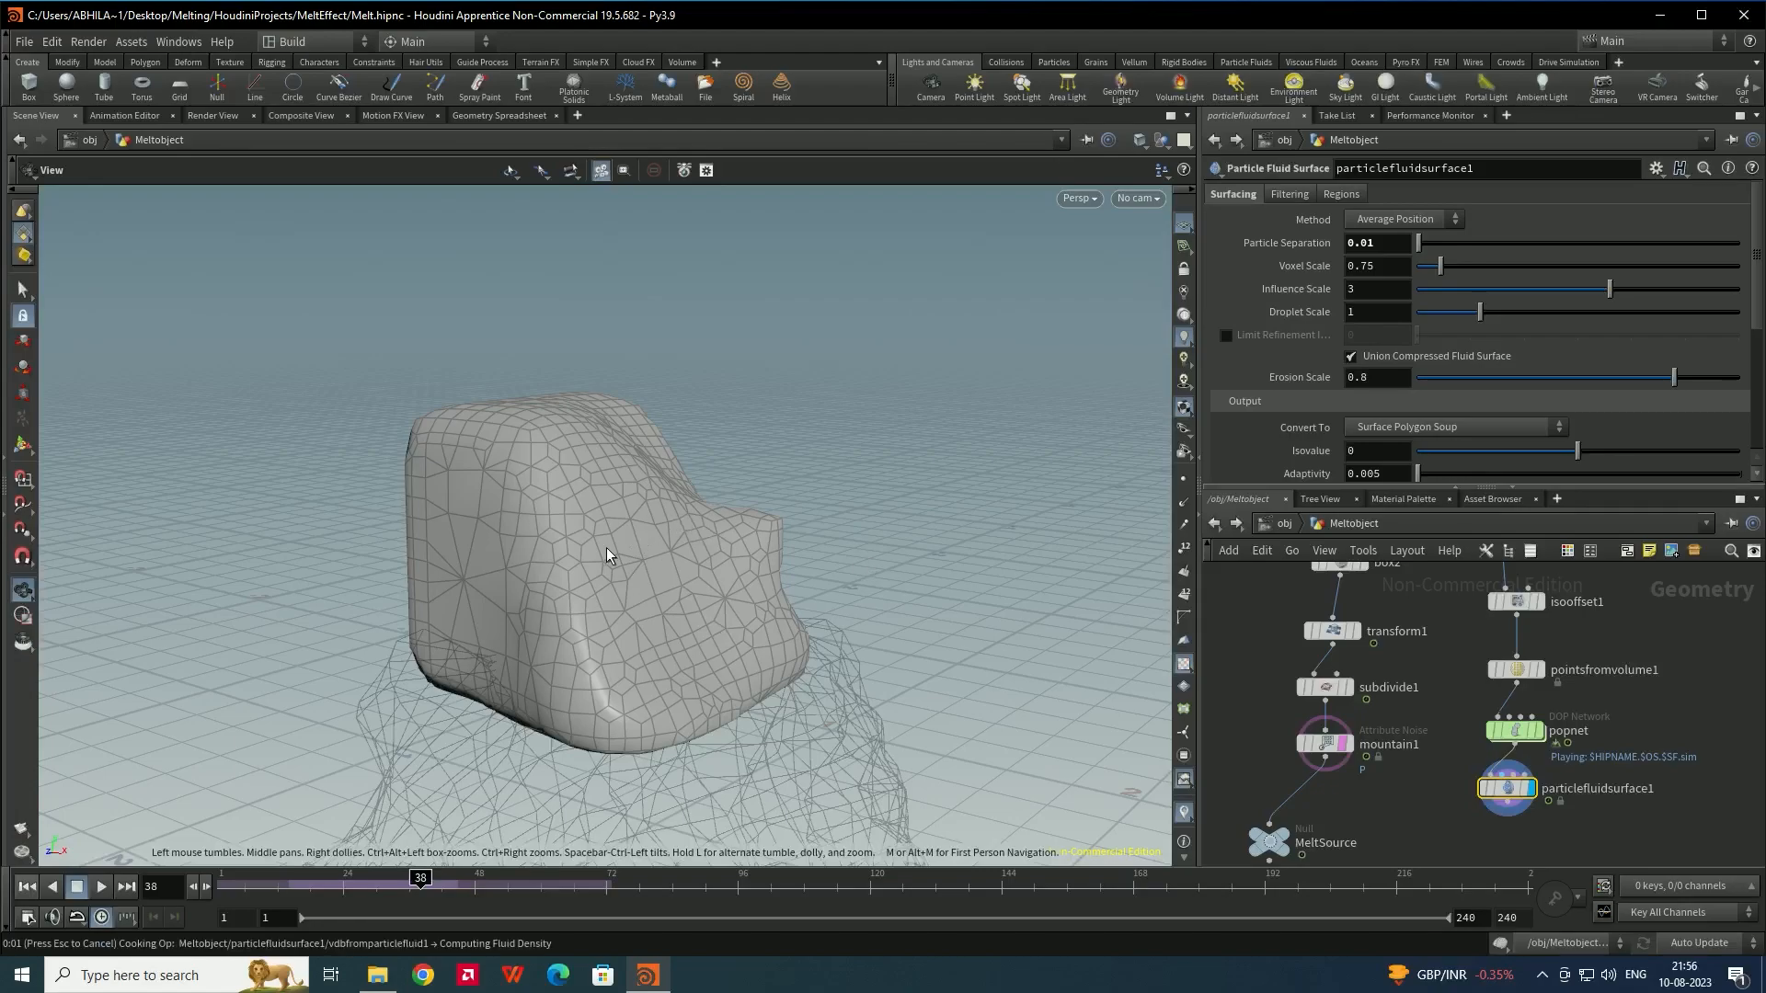
{"action": "left_click_drag", "start_coordinate": [615, 539], "coordinate": [591, 595]}
{"action": "right_click_drag", "start_coordinate": [591, 595], "coordinate": [719, 560]}
{"action": "left_click_drag", "start_coordinate": [719, 560], "coordinate": [790, 496]}
{"action": "right_click_drag", "start_coordinate": [790, 496], "coordinate": [723, 498]}
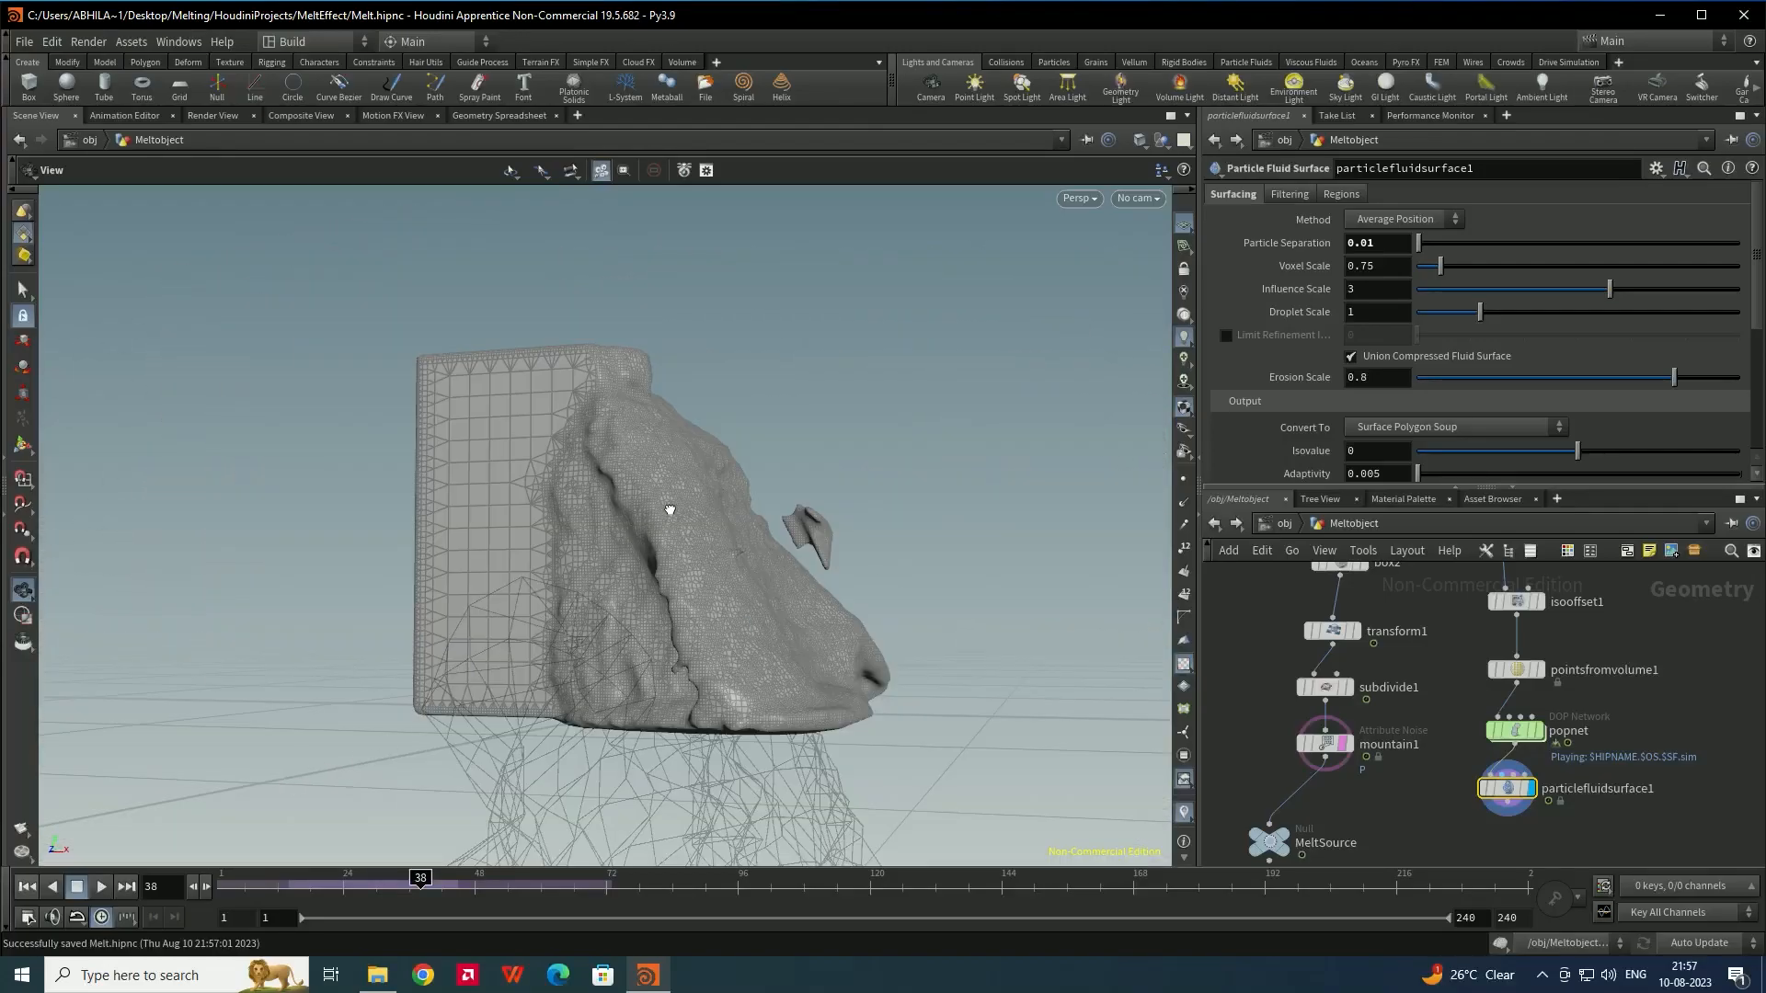
{"action": "left_click_drag", "start_coordinate": [669, 510], "coordinate": [989, 619]}
Add a File Cache node below particlefluidsurface1, wired to its output
{"action": "middle_click_drag", "start_coordinate": [1462, 772], "coordinate": [1440, 655]}
{"action": "left_click", "coordinate": [1492, 712]}
{"action": "key", "text": "Tab"}
{"action": "type", "text": "fil"}
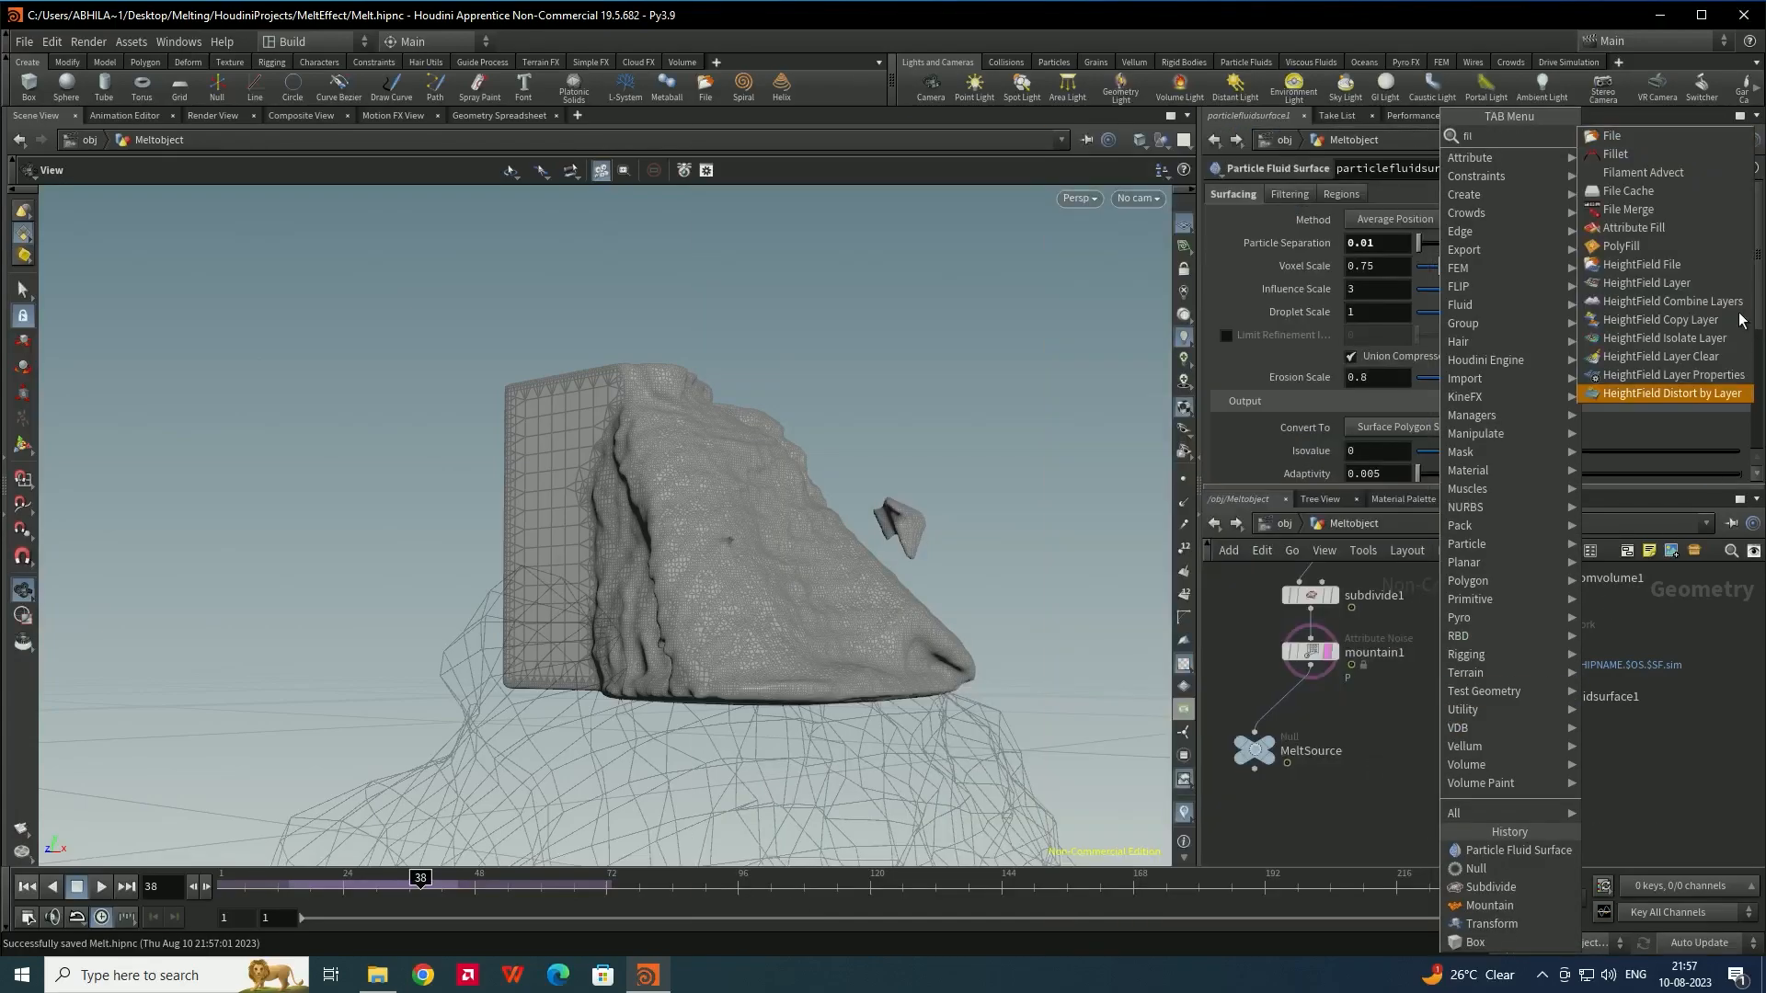
{"action": "left_click", "coordinate": [1629, 190]}
{"action": "left_click", "coordinate": [1440, 755]}
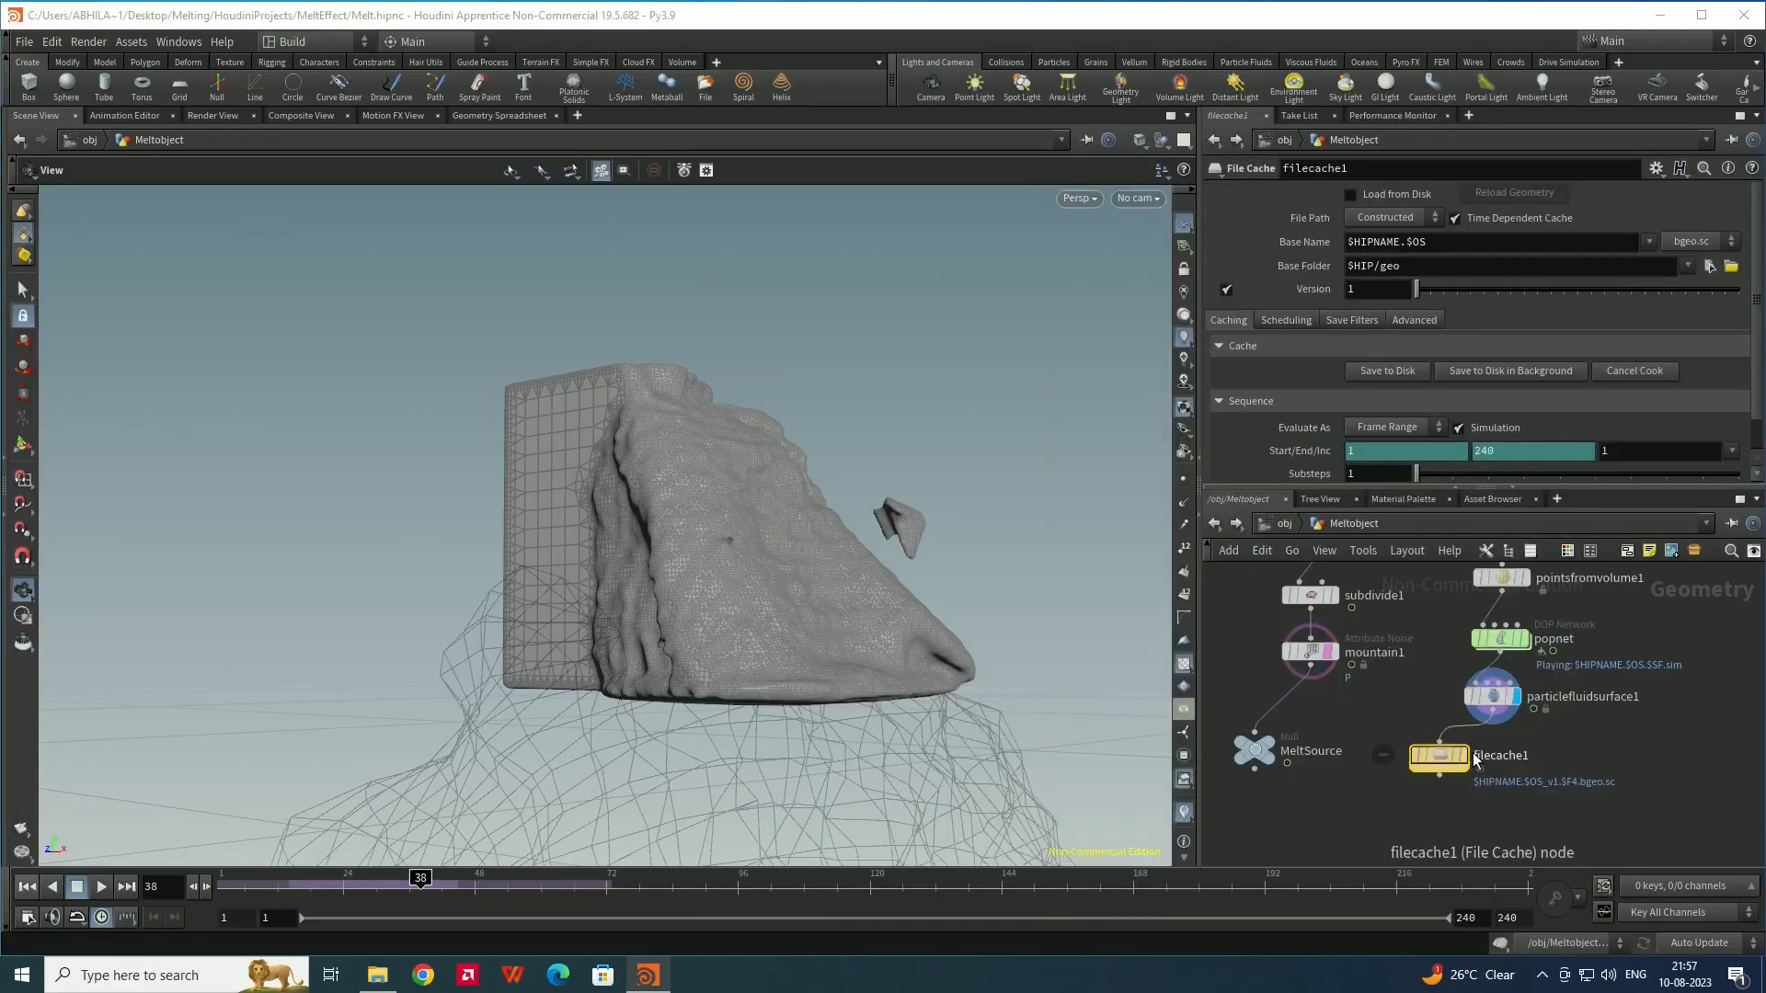
{"action": "left_click", "coordinate": [1437, 755]}
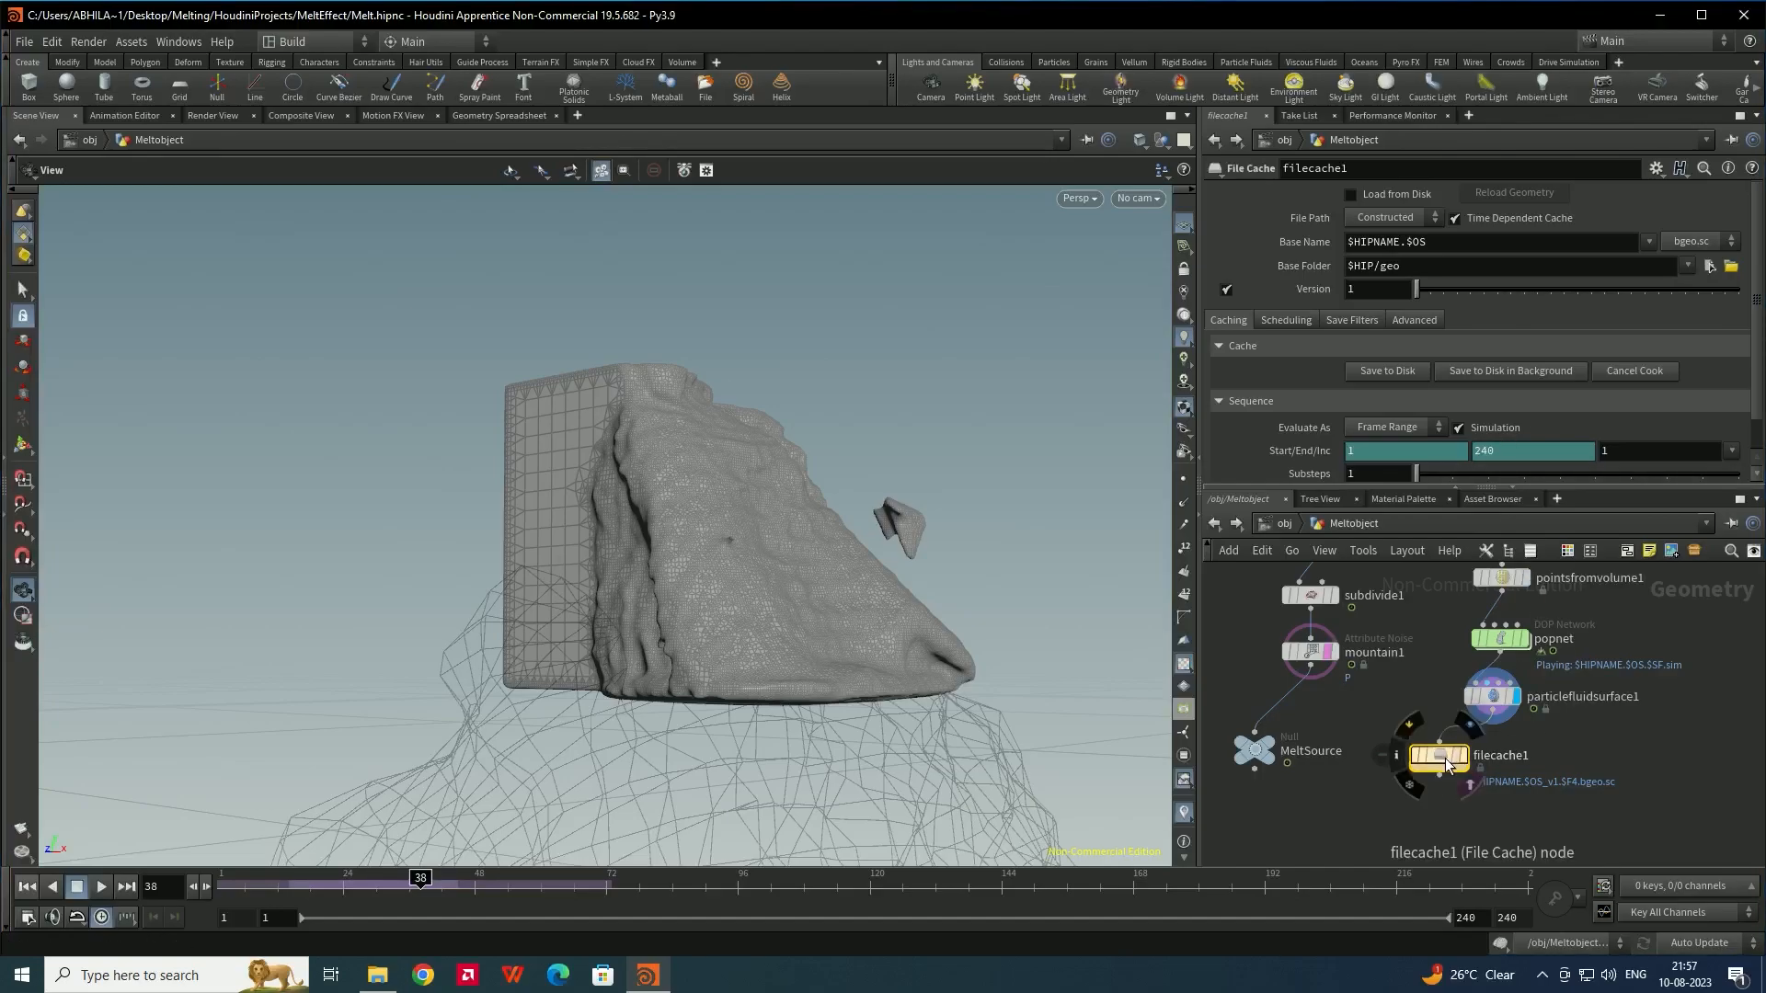
Save filecache1's meshed fluid to disk for frames 1 to 240, keeping the $HIP/geo base folder and version 1
{"action": "mouse_move", "coordinate": [1451, 759]}
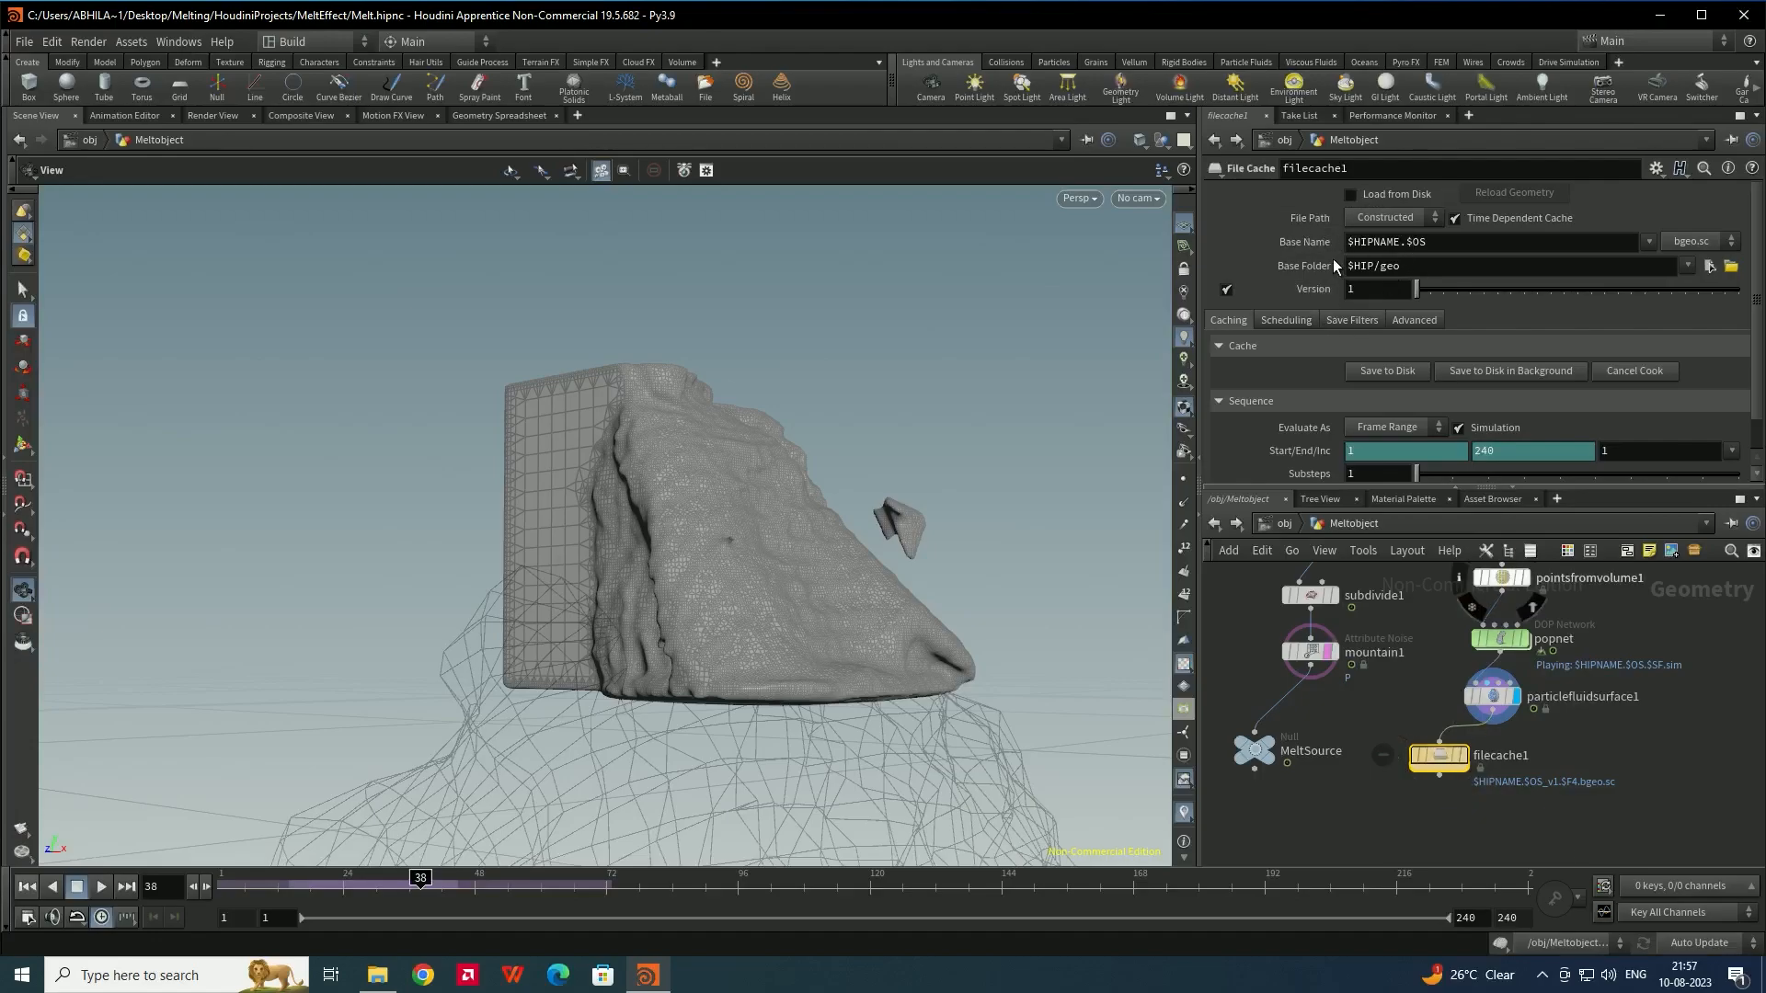
{"action": "scroll", "coordinate": [1356, 303], "scroll_direction": "down", "scroll_amount": 1}
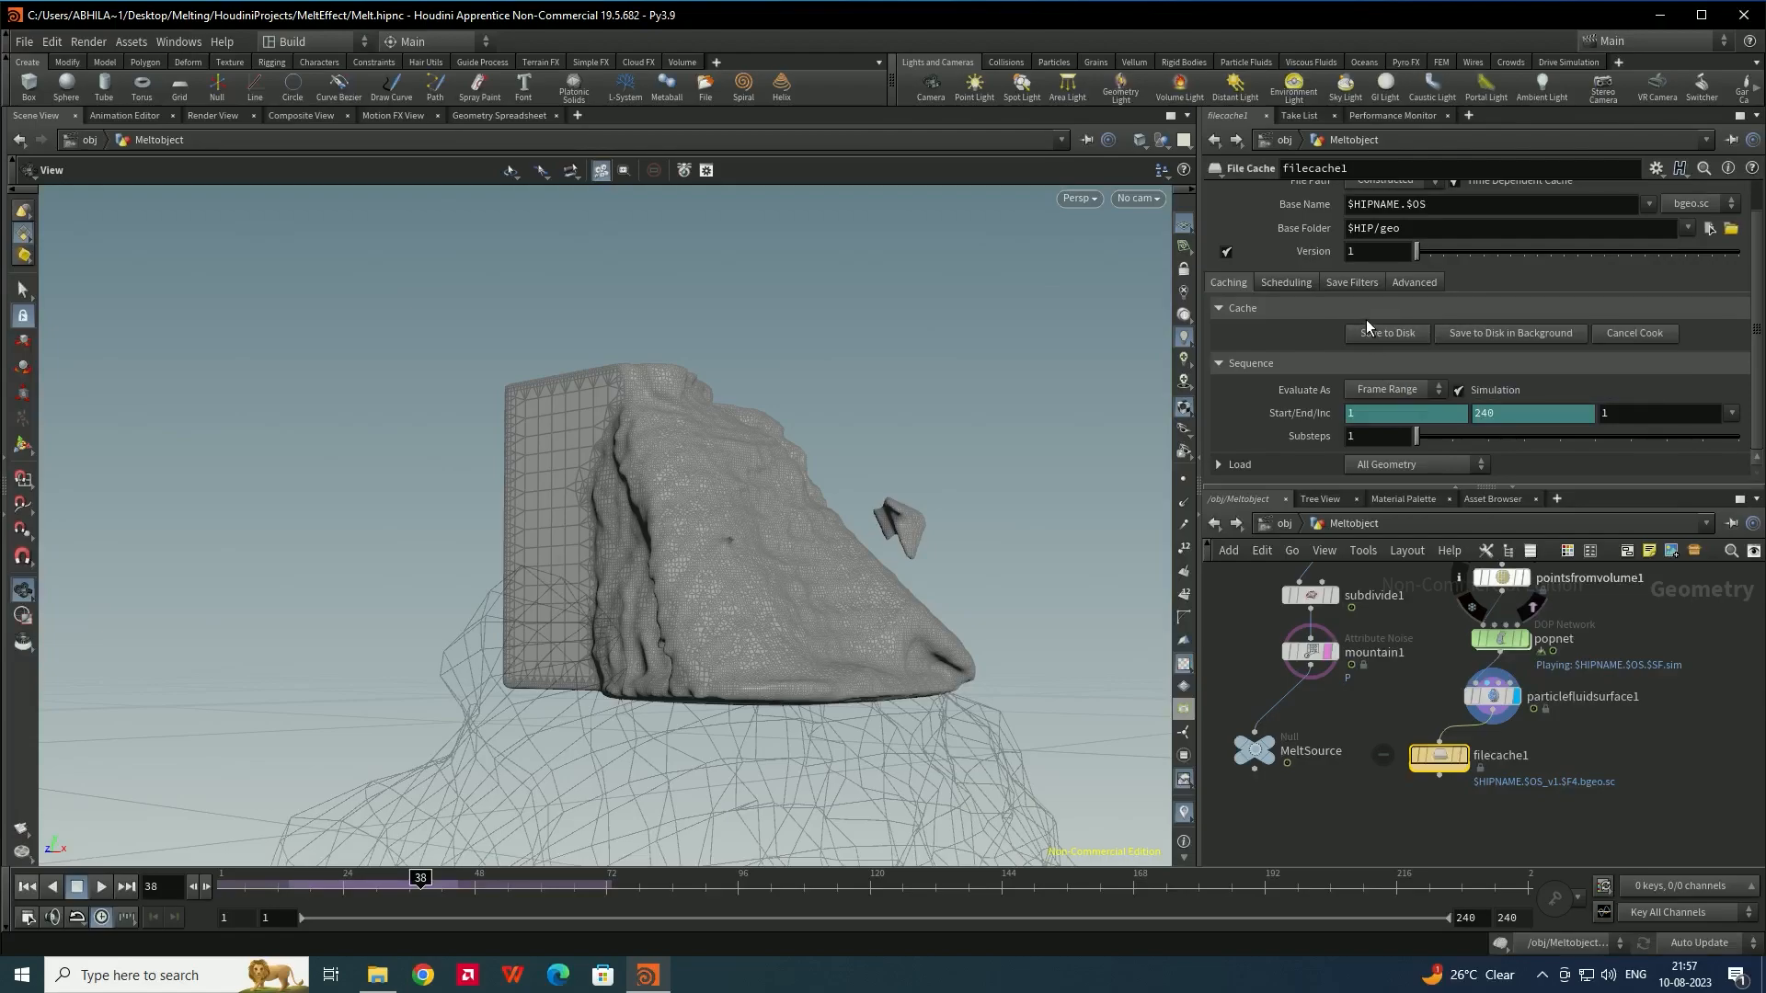
{"action": "left_click", "coordinate": [1388, 333]}
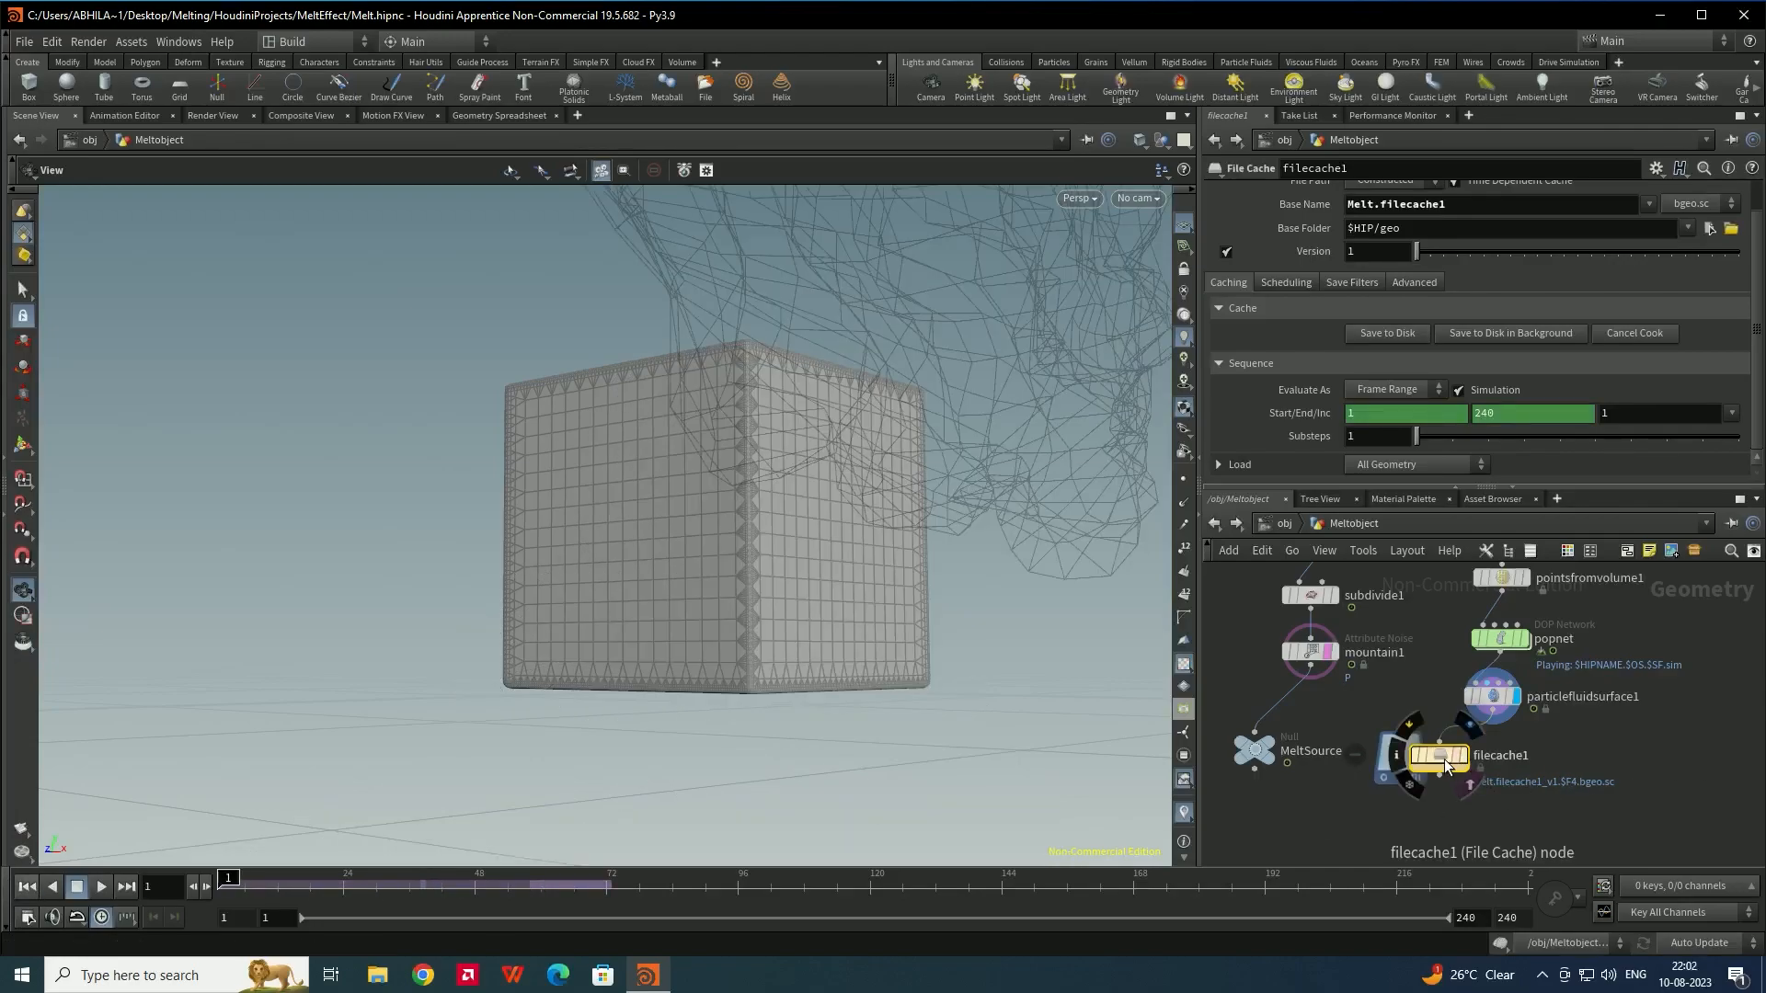
{"action": "scroll", "coordinate": [1269, 253], "scroll_direction": "up", "scroll_amount": 1}
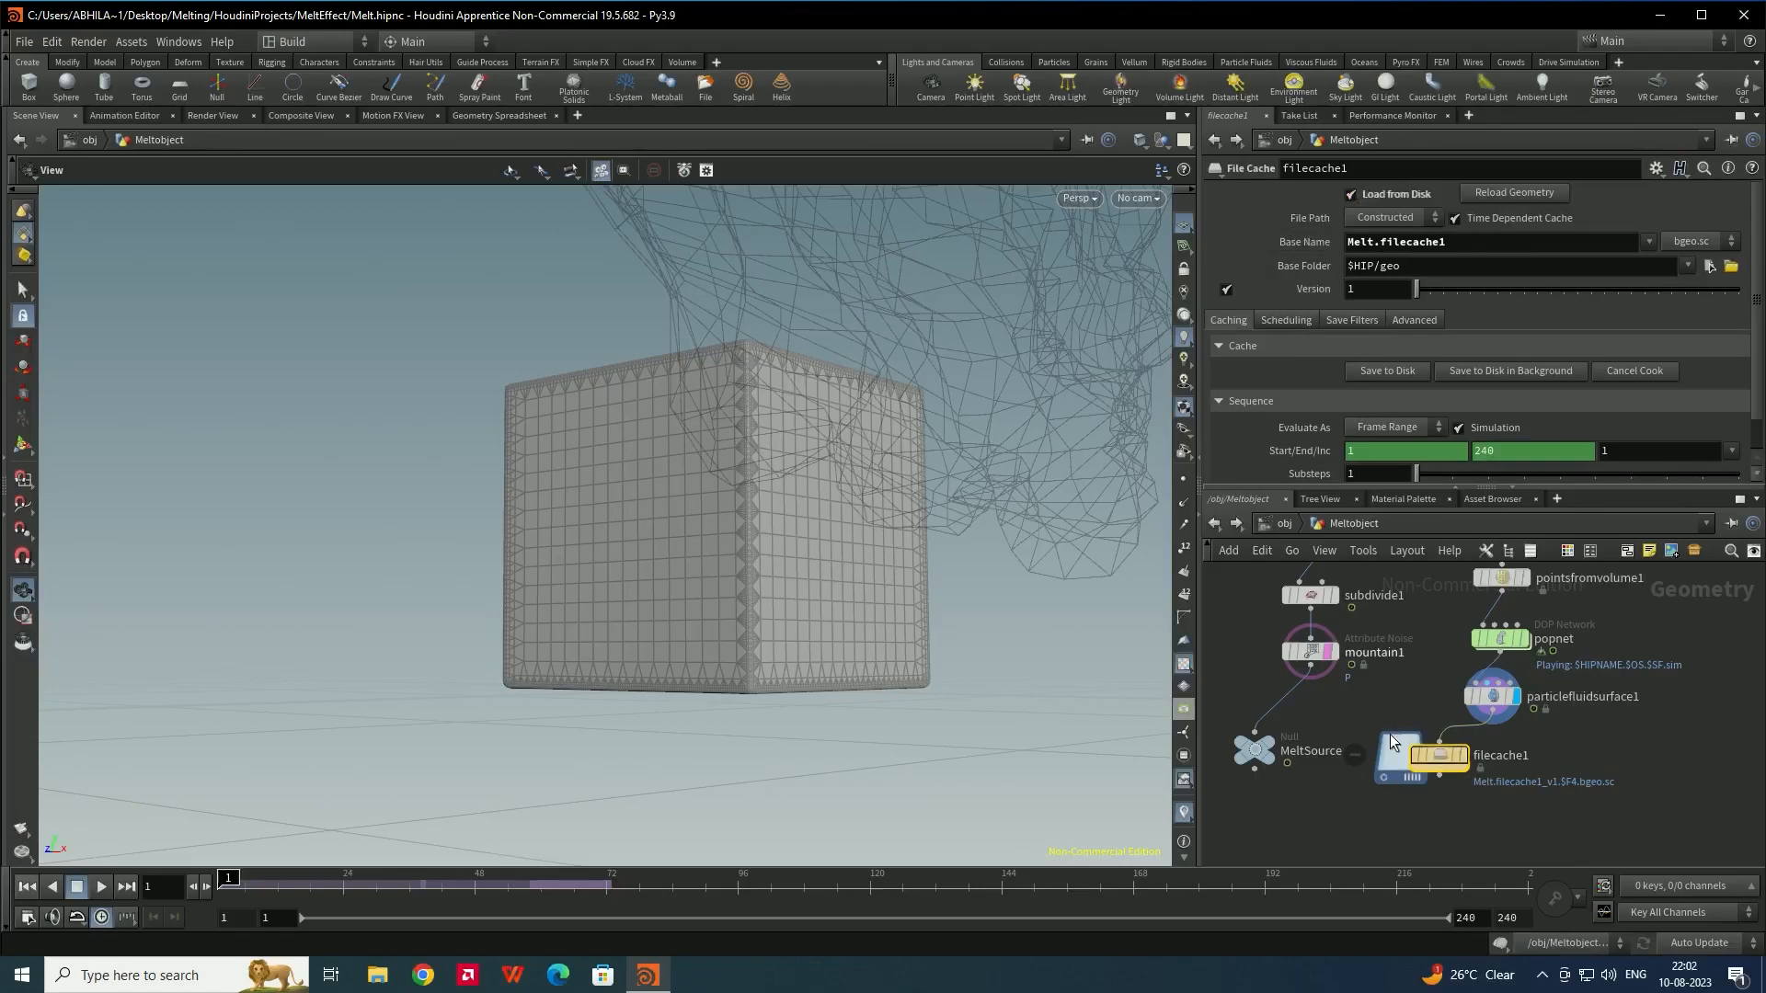
Display filecache1 in the viewport and turn off the template display of mountain1
{"action": "left_click", "coordinate": [1463, 755]}
{"action": "left_click_drag", "start_coordinate": [890, 449], "coordinate": [816, 601]}
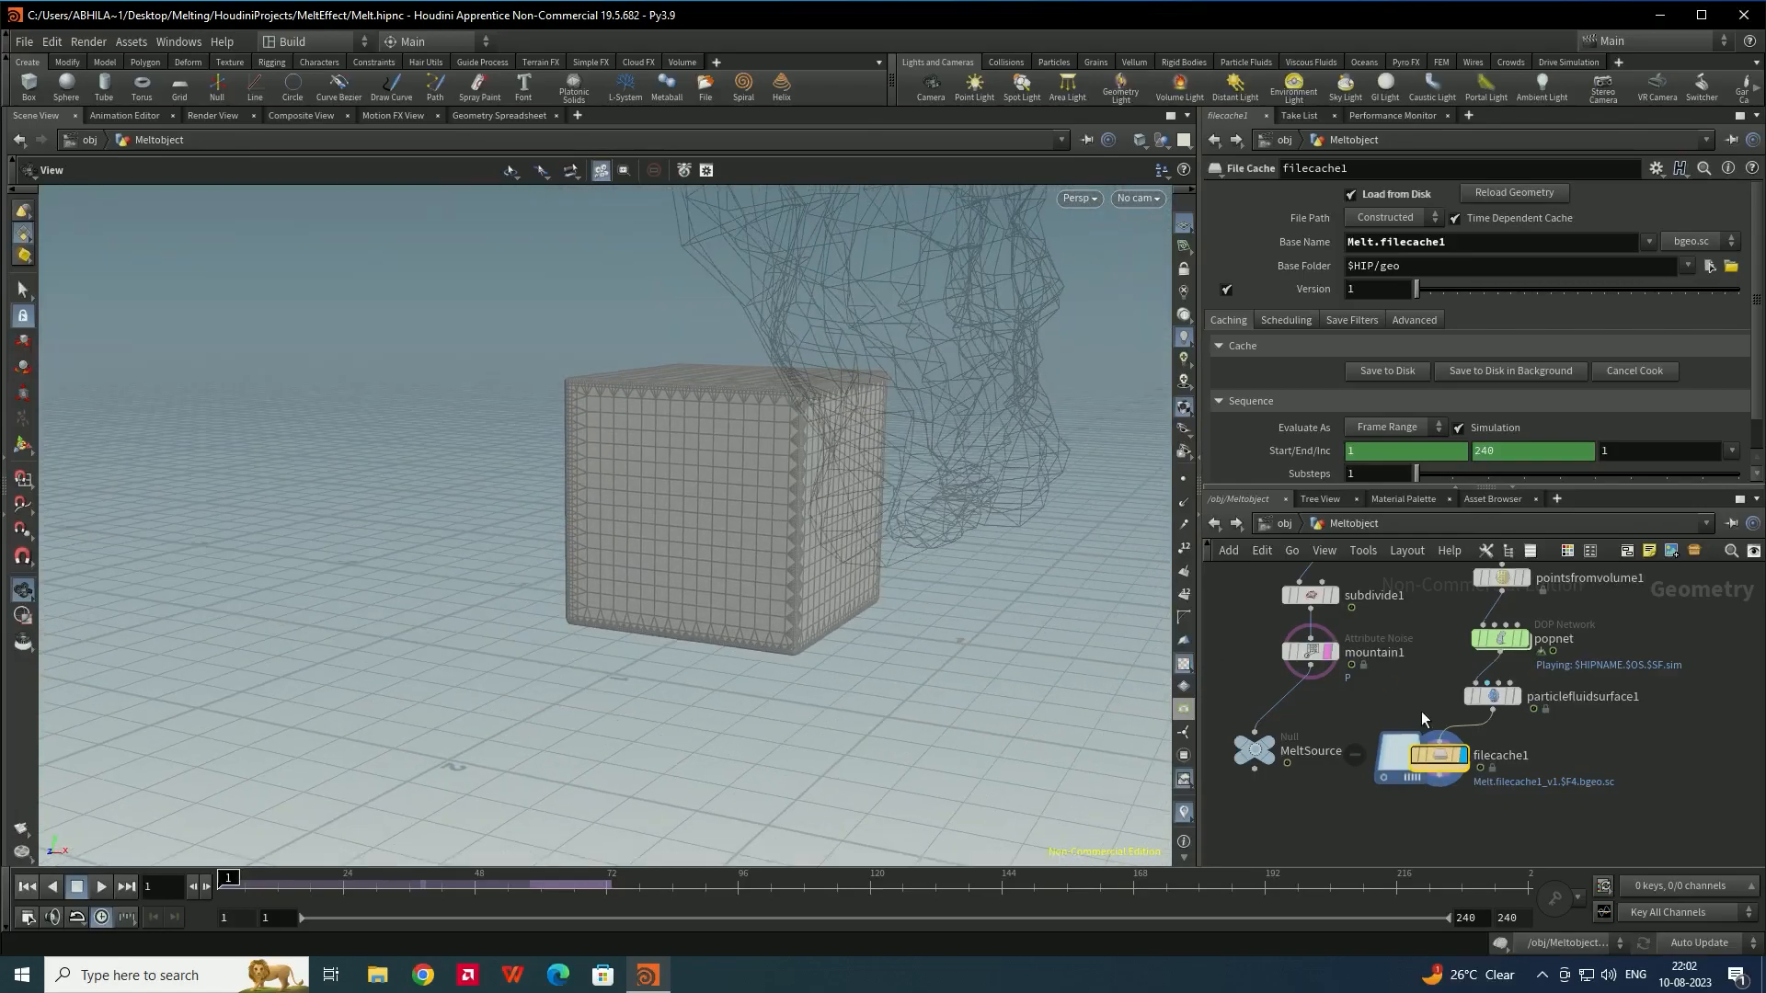
{"action": "mouse_move", "coordinate": [1333, 653]}
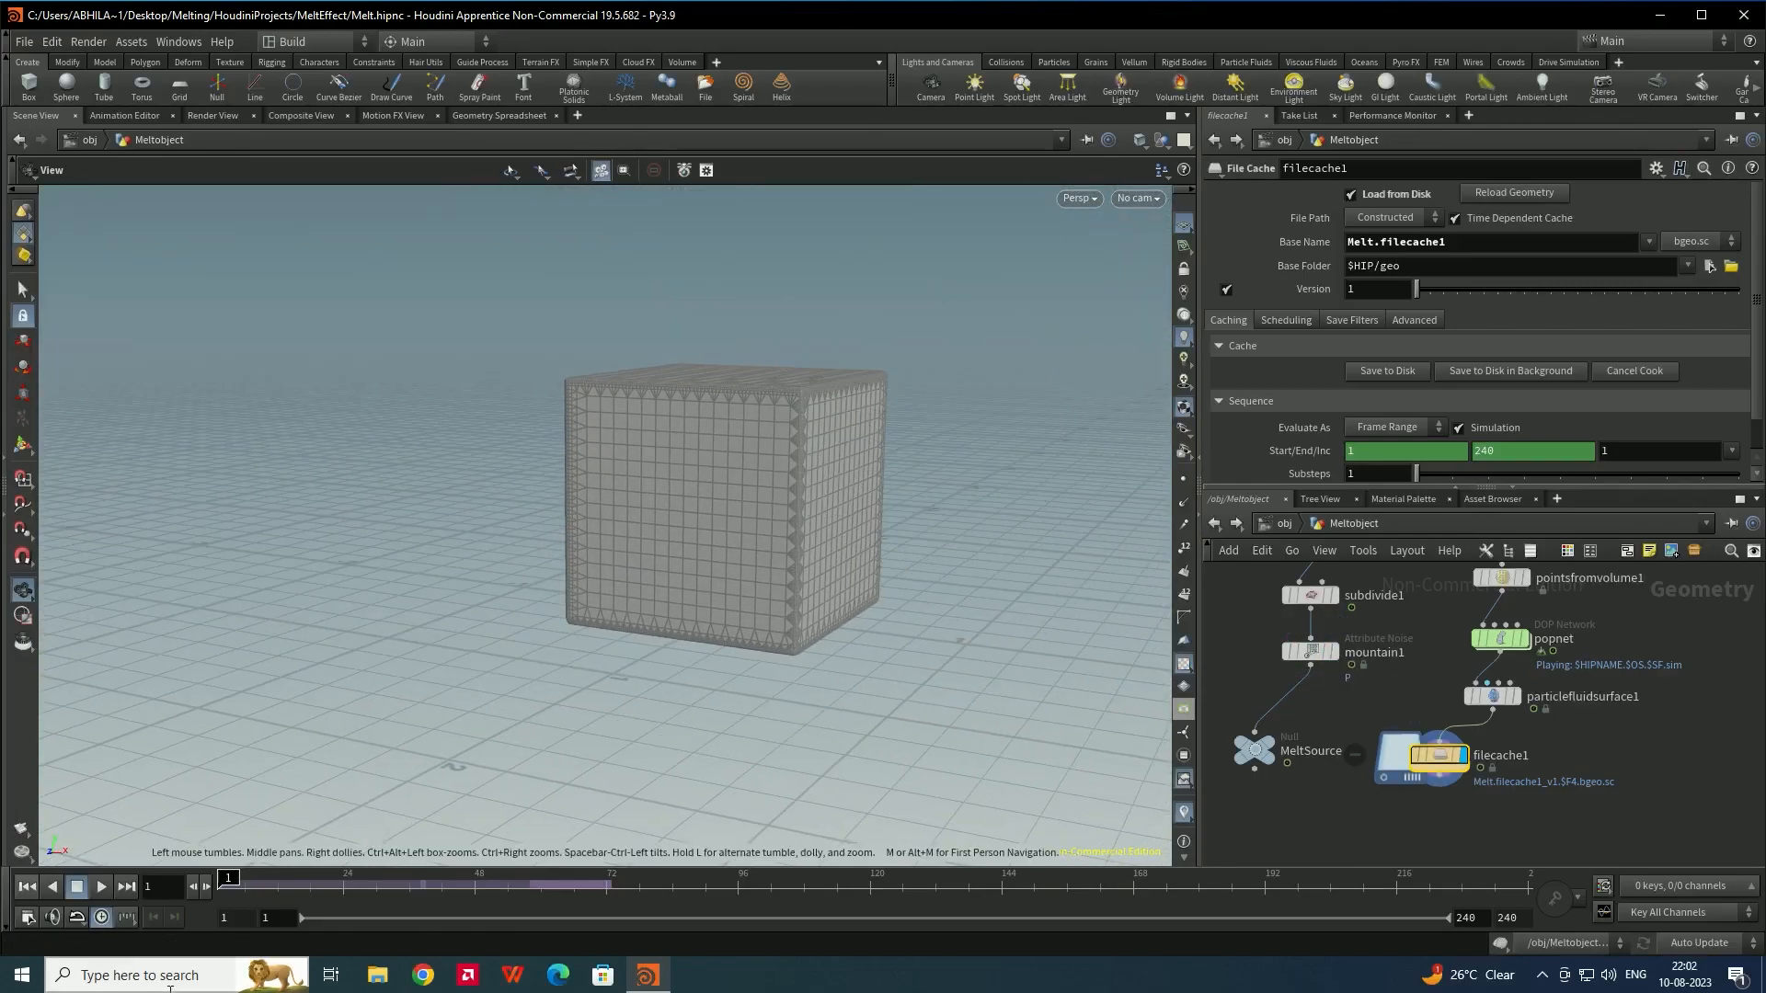
Play back the cached melting mesh, then inspect it closely at frames 50 and 64
{"action": "left_click", "coordinate": [103, 886]}
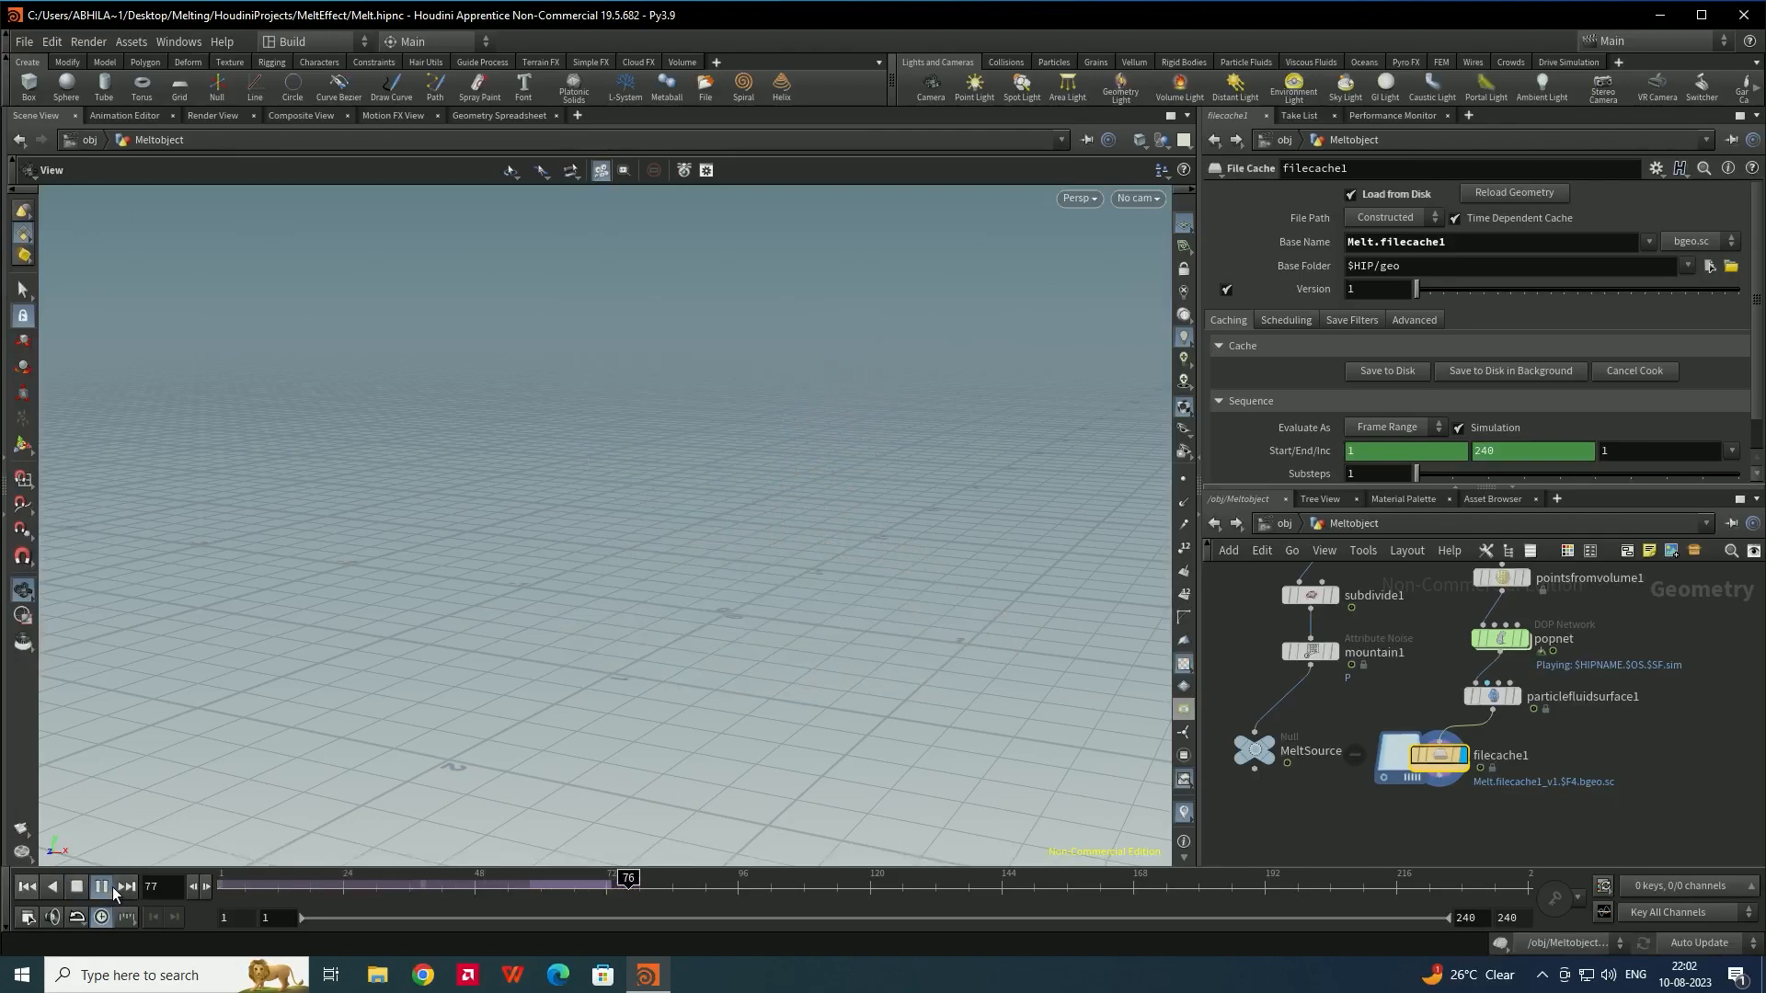
{"action": "left_click", "coordinate": [78, 887]}
{"action": "left_click_drag", "start_coordinate": [395, 886], "coordinate": [488, 890]}
{"action": "left_click_drag", "start_coordinate": [809, 558], "coordinate": [702, 594]}
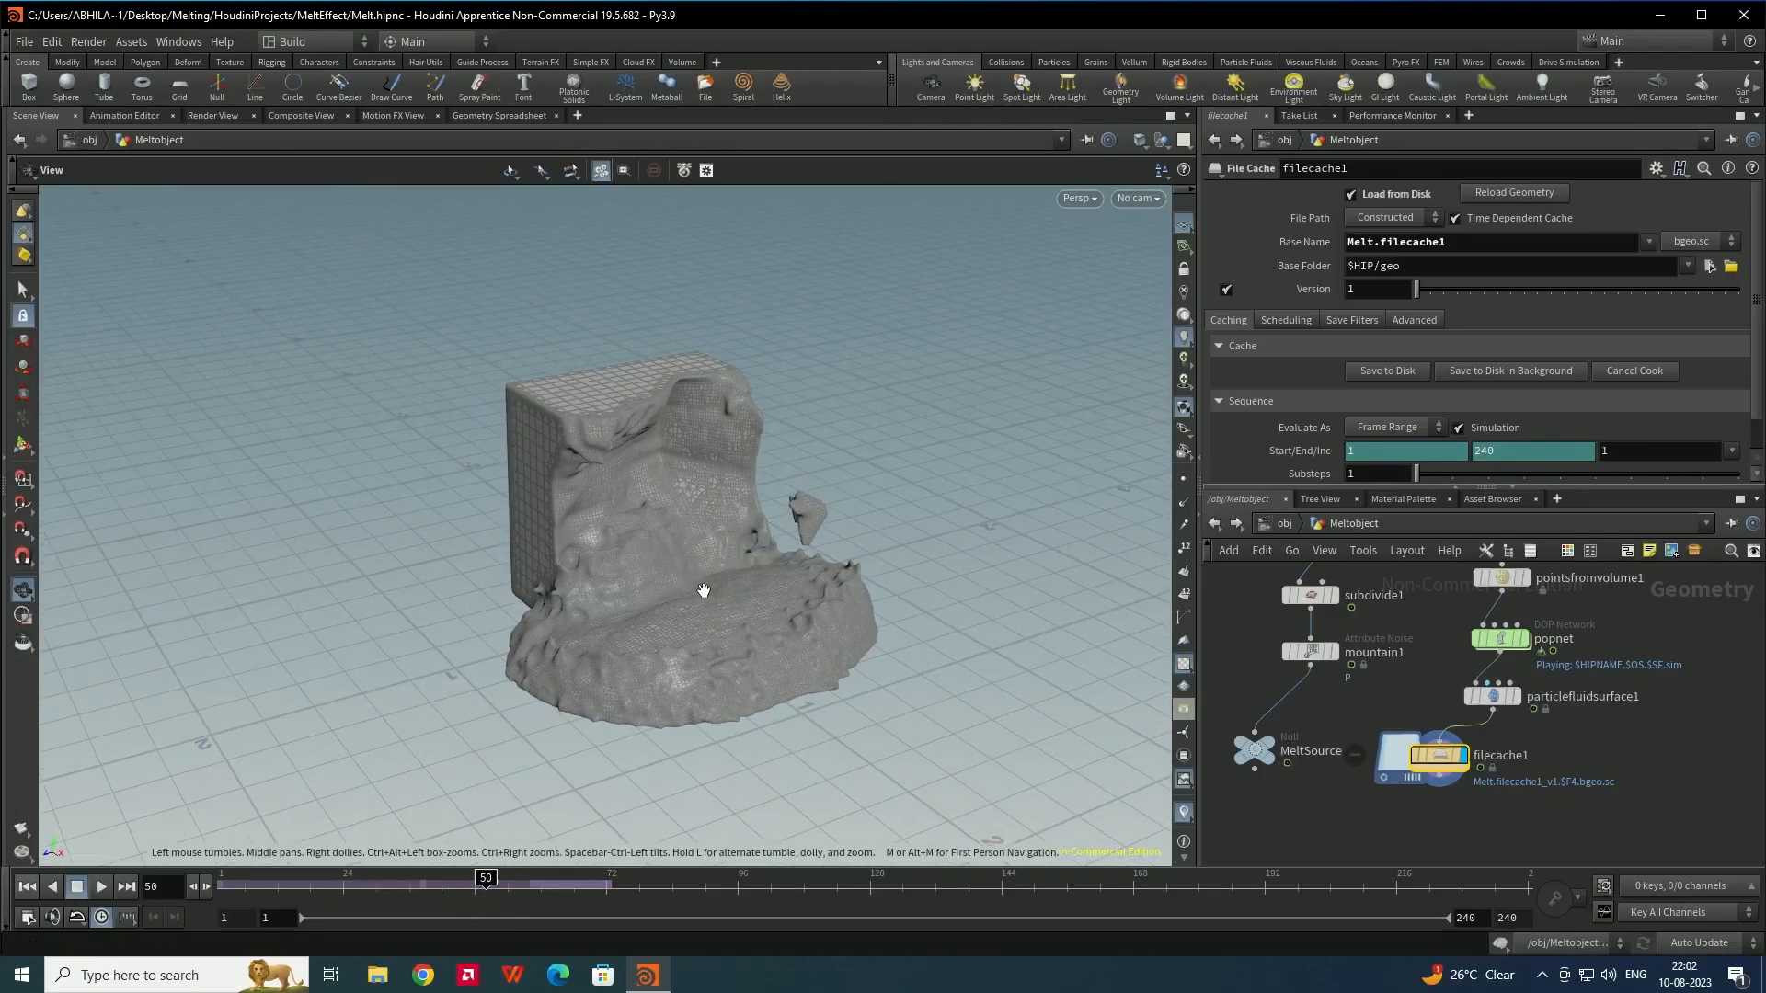
{"action": "scroll", "coordinate": [705, 538], "scroll_direction": "up", "scroll_amount": 3}
{"action": "left_click_drag", "start_coordinate": [706, 501], "coordinate": [834, 509]}
{"action": "scroll", "coordinate": [684, 451], "scroll_direction": "up", "scroll_amount": 4}
{"action": "left_click_drag", "start_coordinate": [966, 473], "coordinate": [929, 502]}
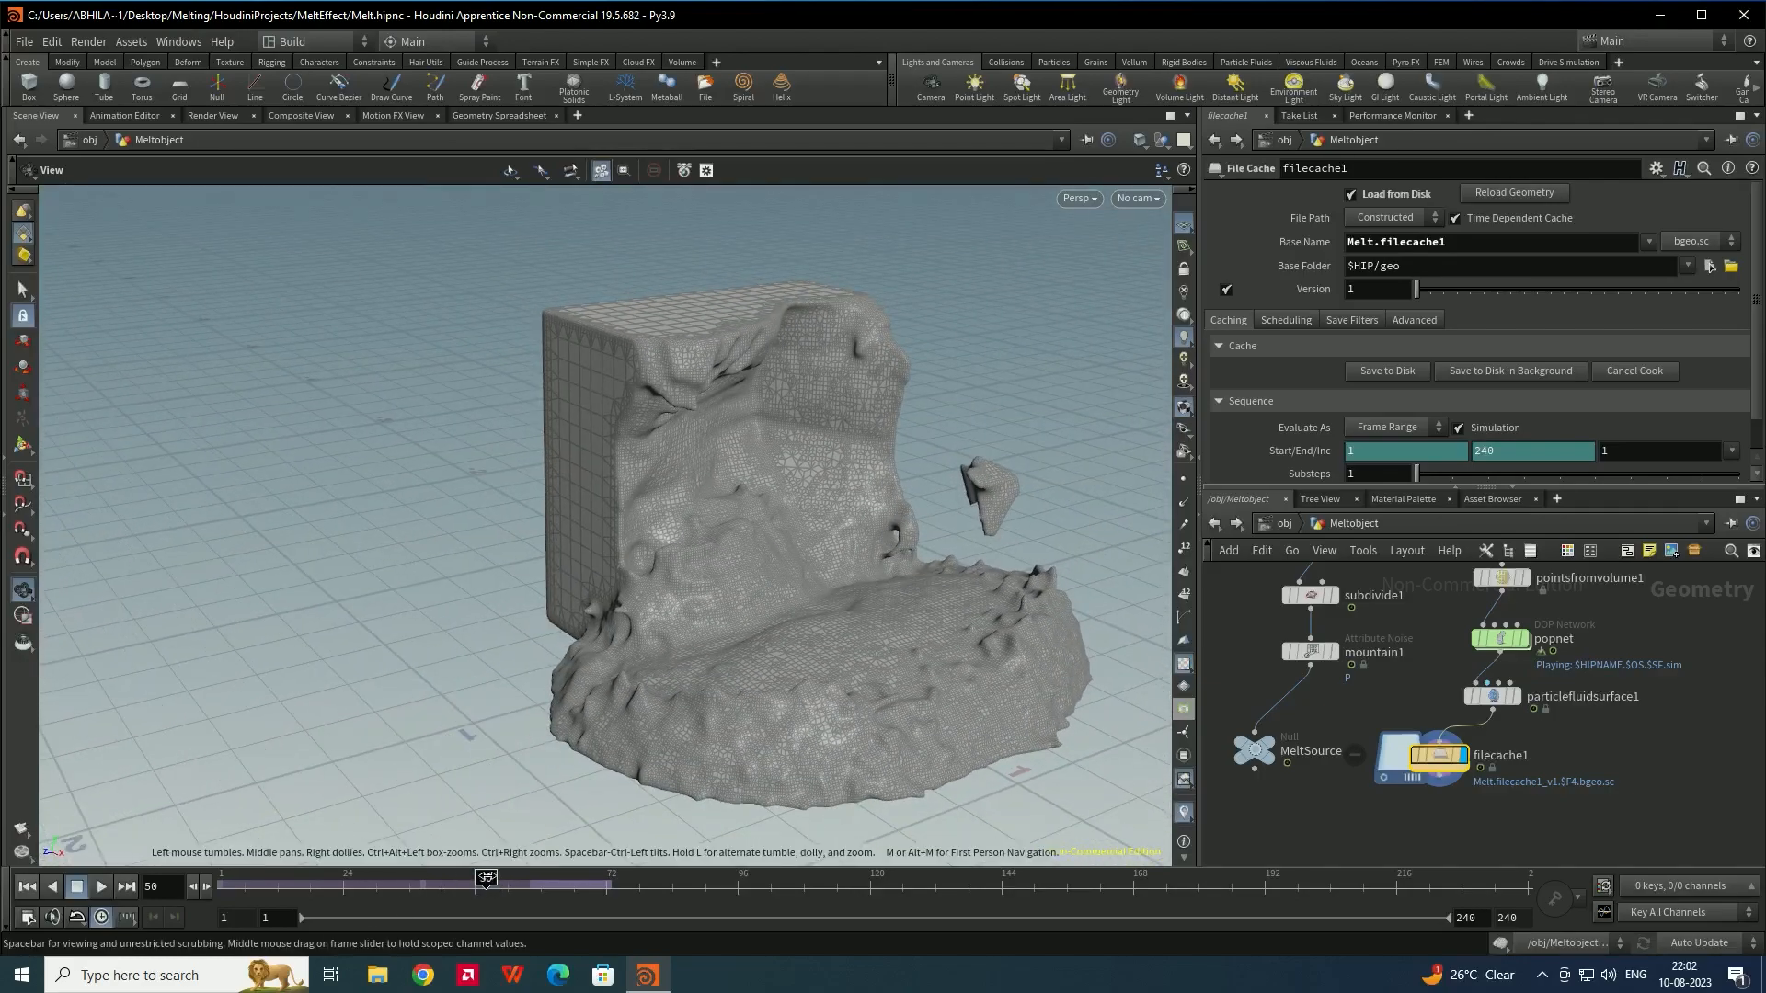
{"action": "left_click_drag", "start_coordinate": [478, 879], "coordinate": [563, 849]}
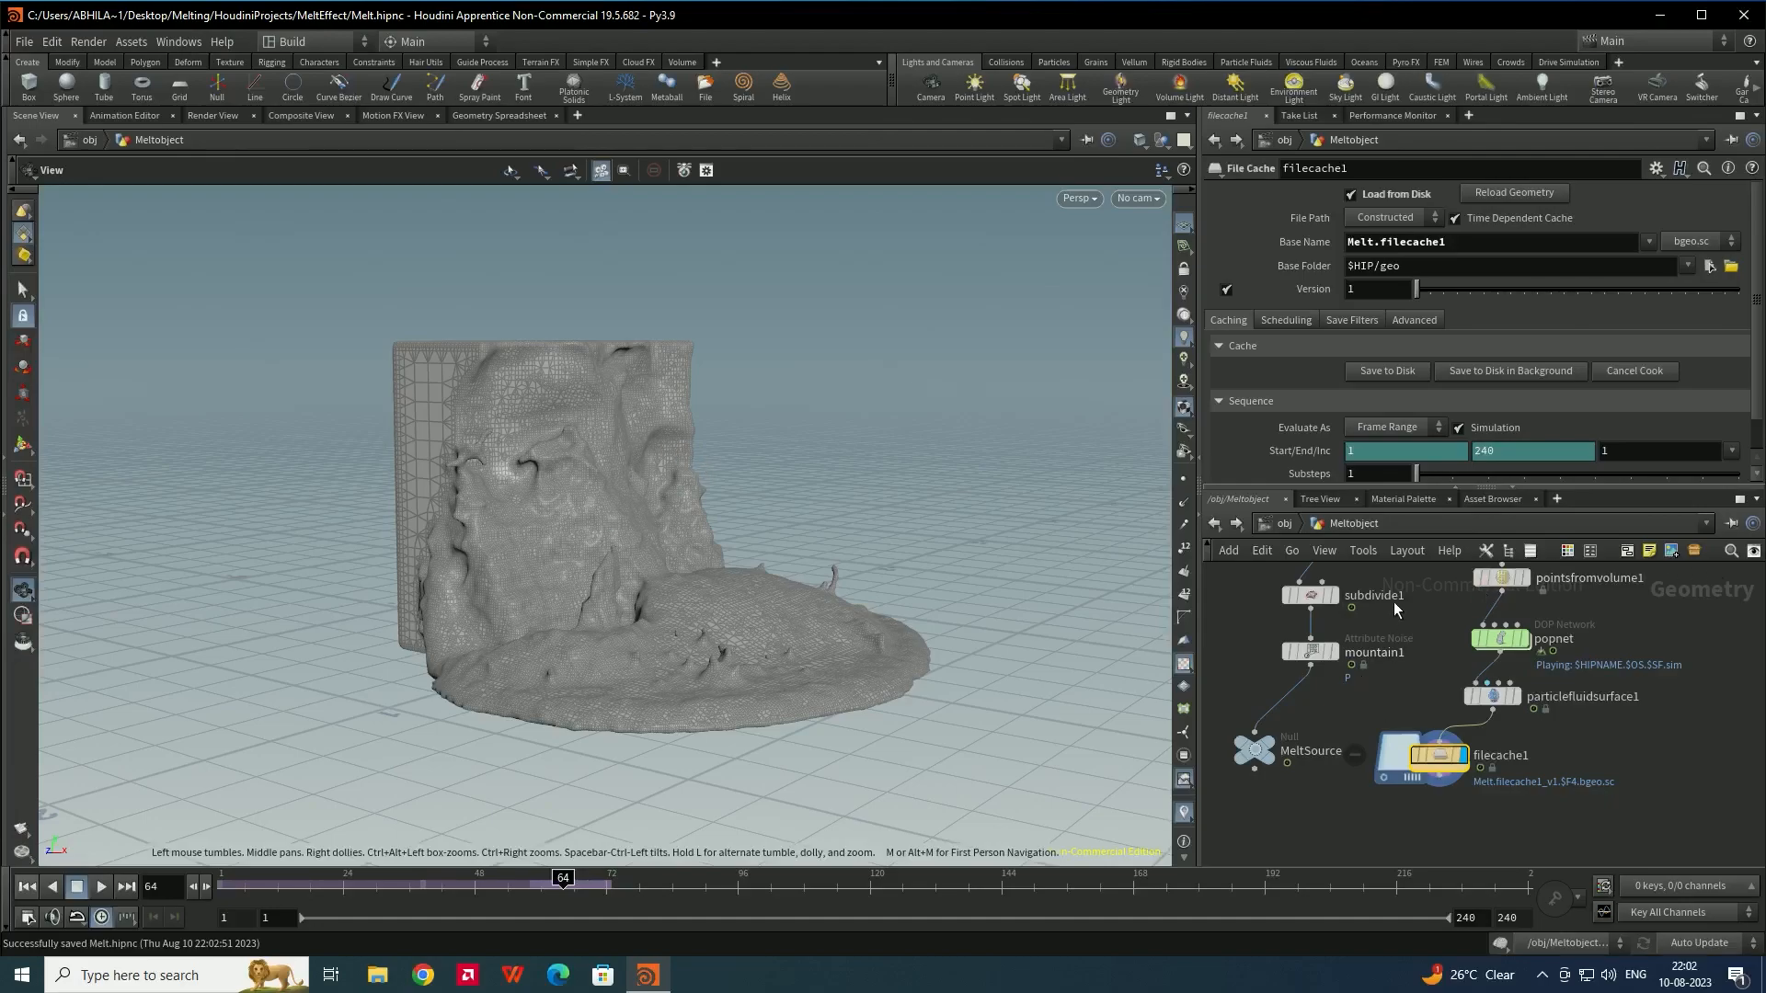
Return to the object level and apply the Iron material from the Metallic gallery to Meltobject
{"action": "left_click", "coordinate": [1285, 524]}
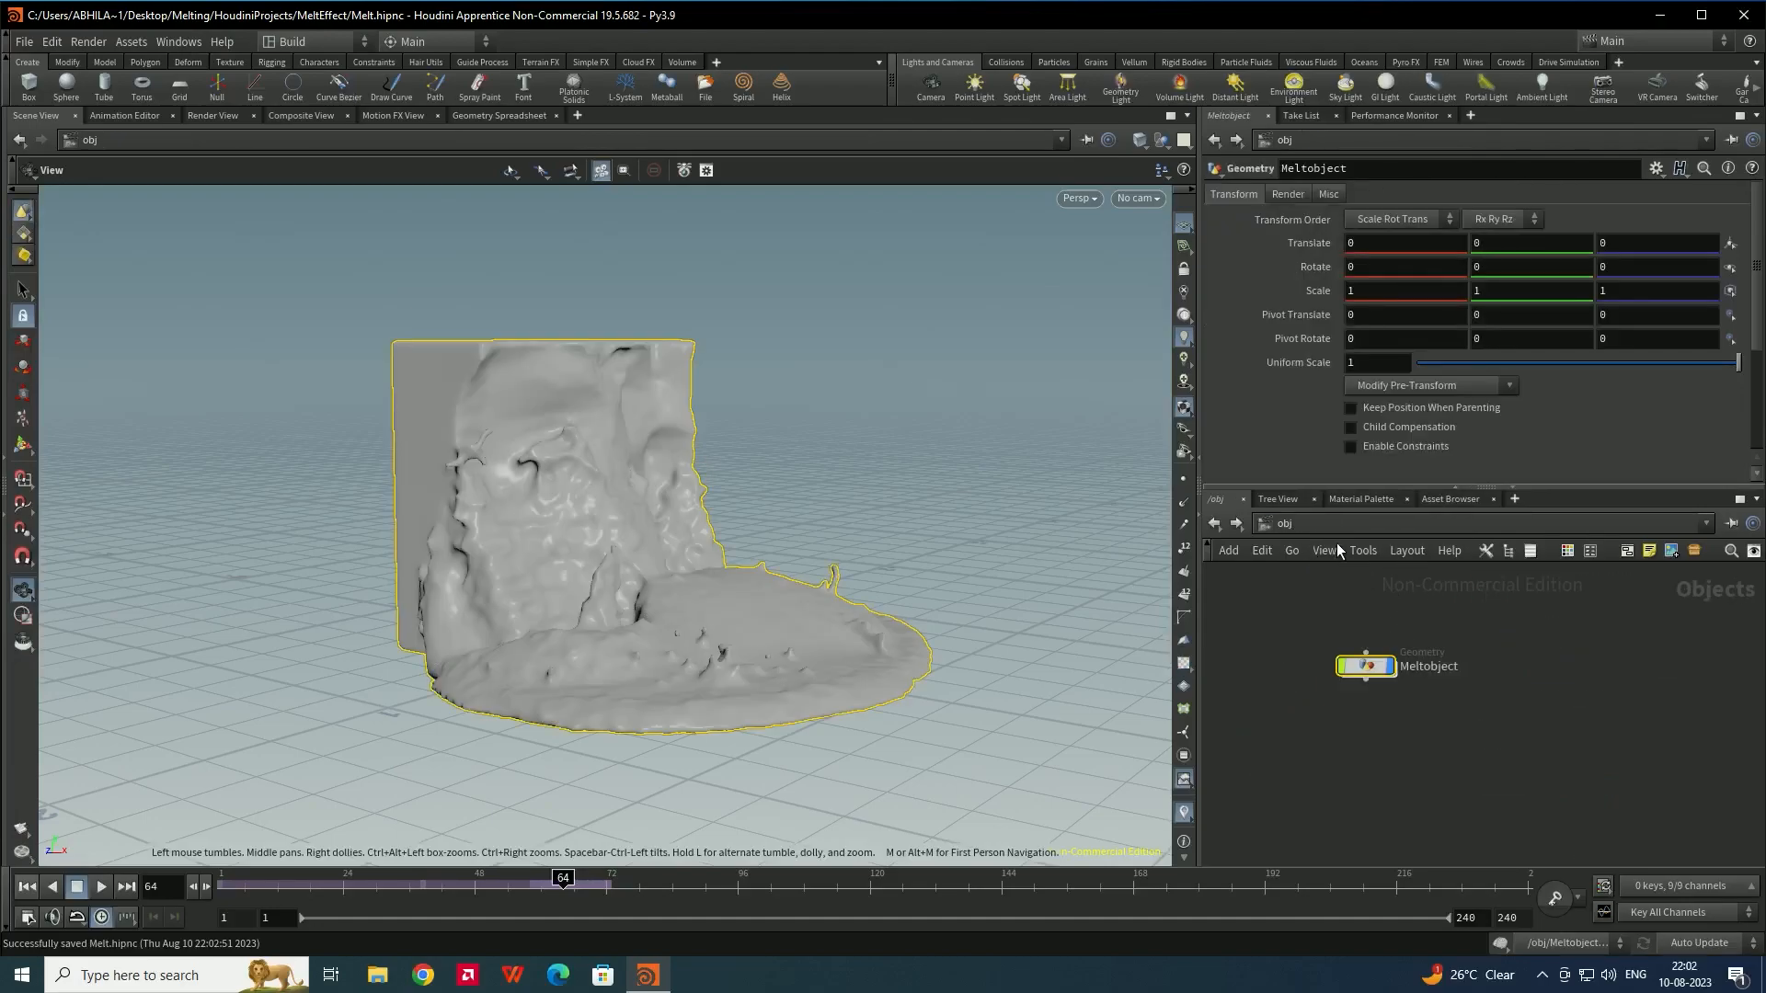
{"action": "left_click", "coordinate": [1357, 500]}
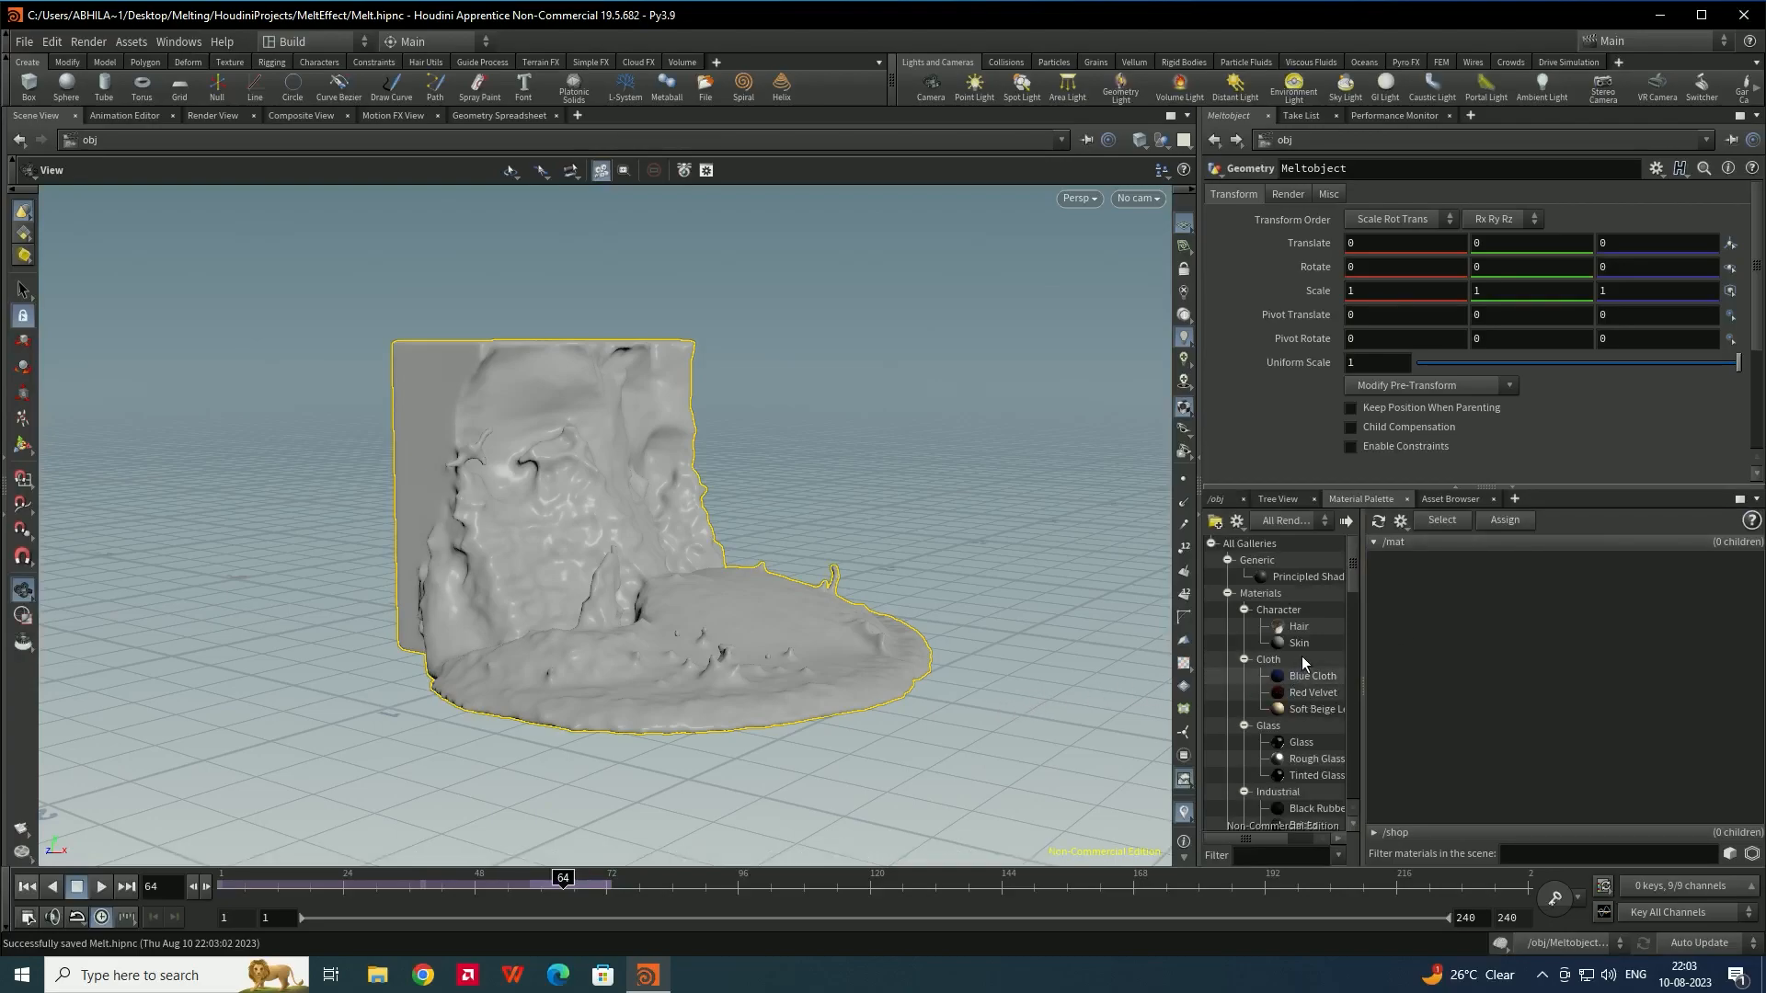
{"action": "scroll", "coordinate": [1300, 655], "scroll_direction": "down", "scroll_amount": 2}
{"action": "scroll", "coordinate": [1315, 715], "scroll_direction": "down", "scroll_amount": 6}
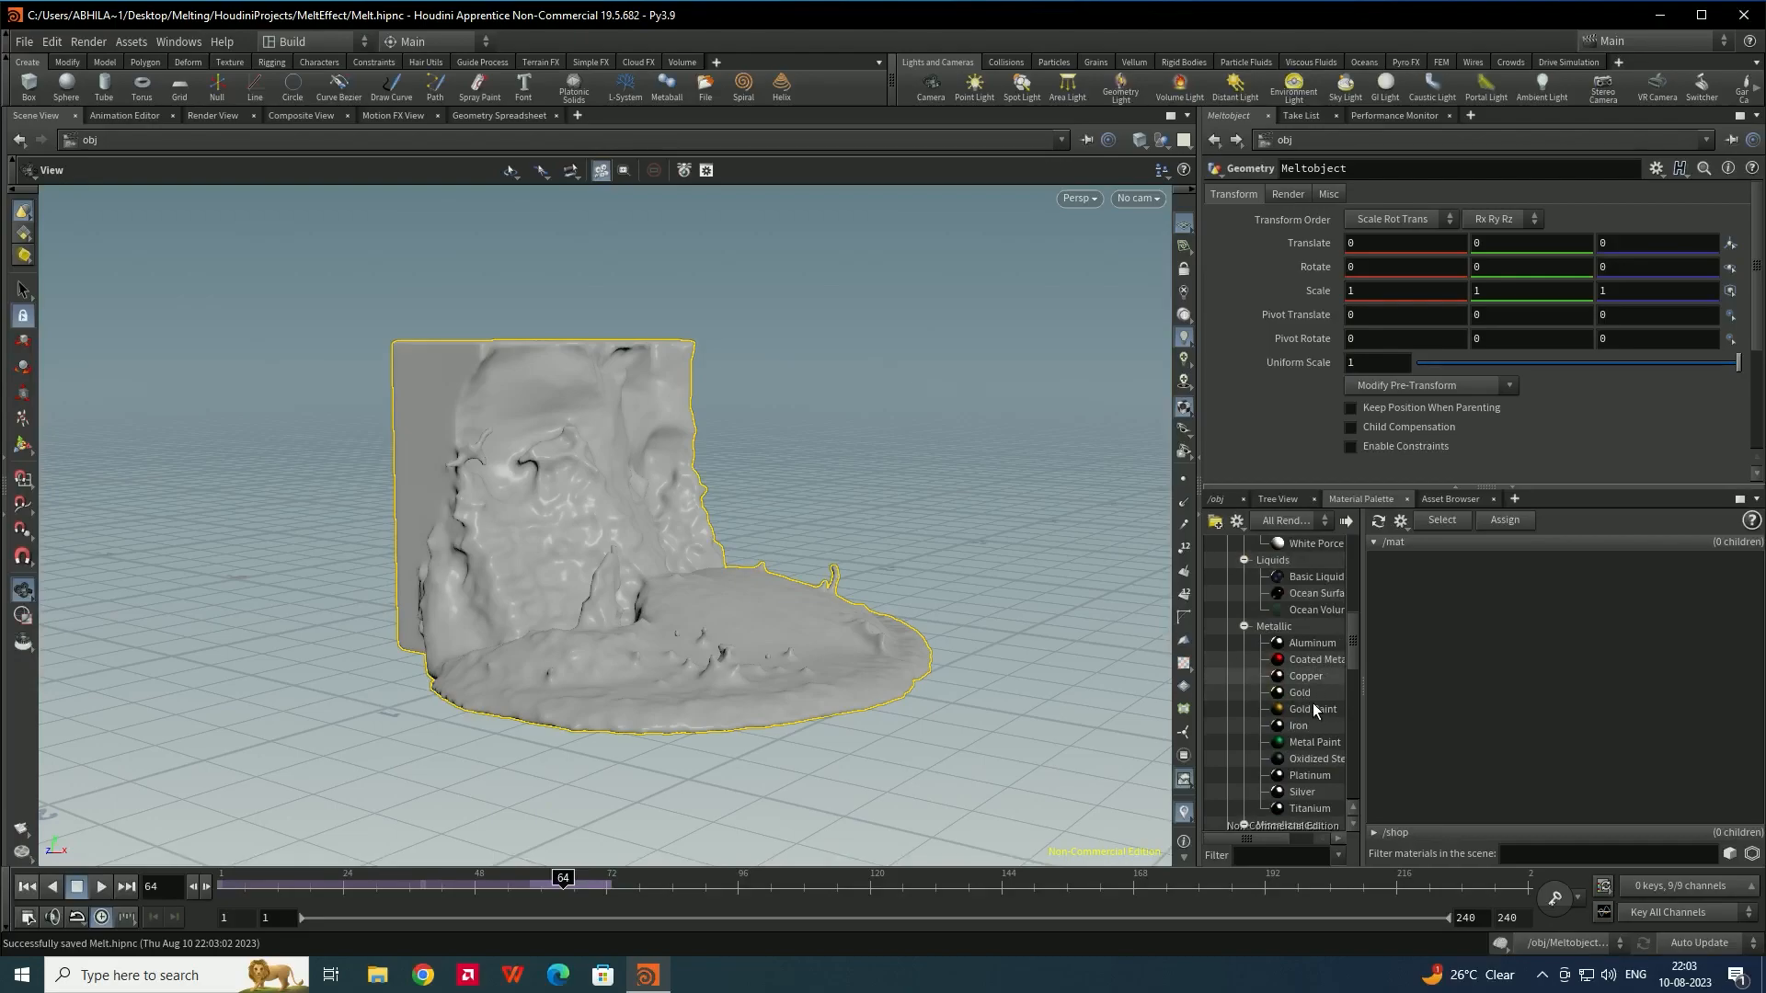
{"action": "left_click", "coordinate": [1296, 726]}
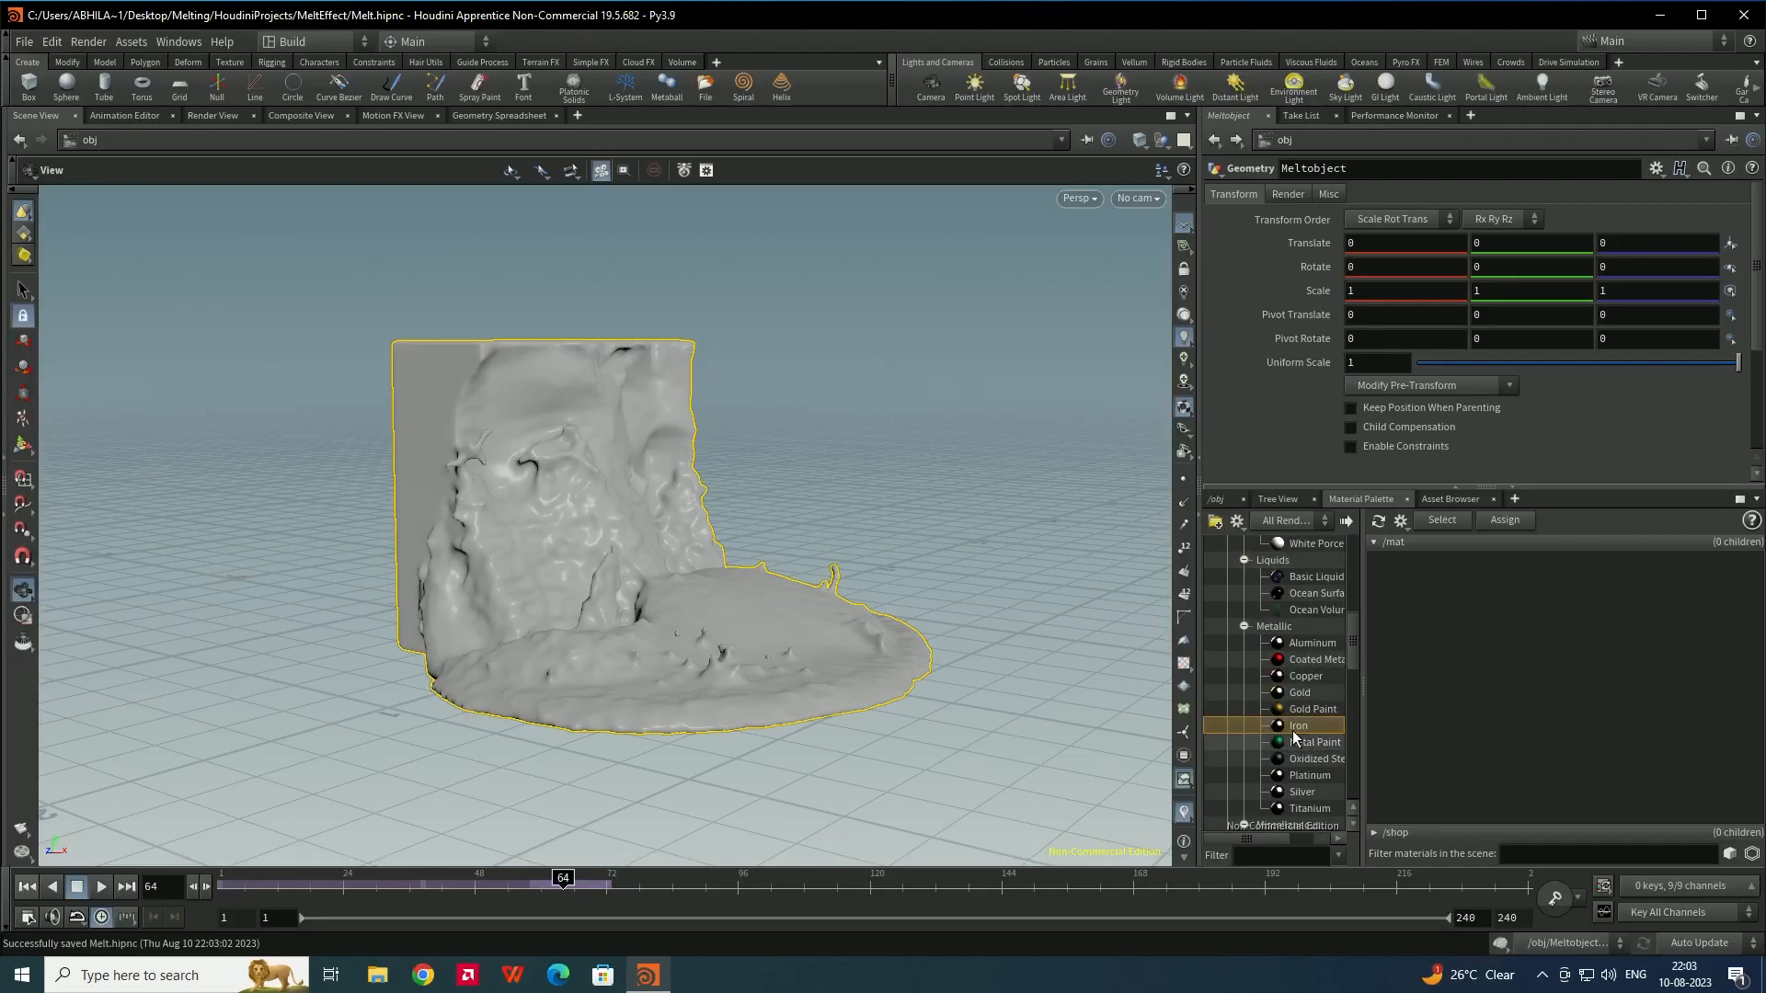
{"action": "left_click_drag", "start_coordinate": [1317, 740], "coordinate": [760, 574]}
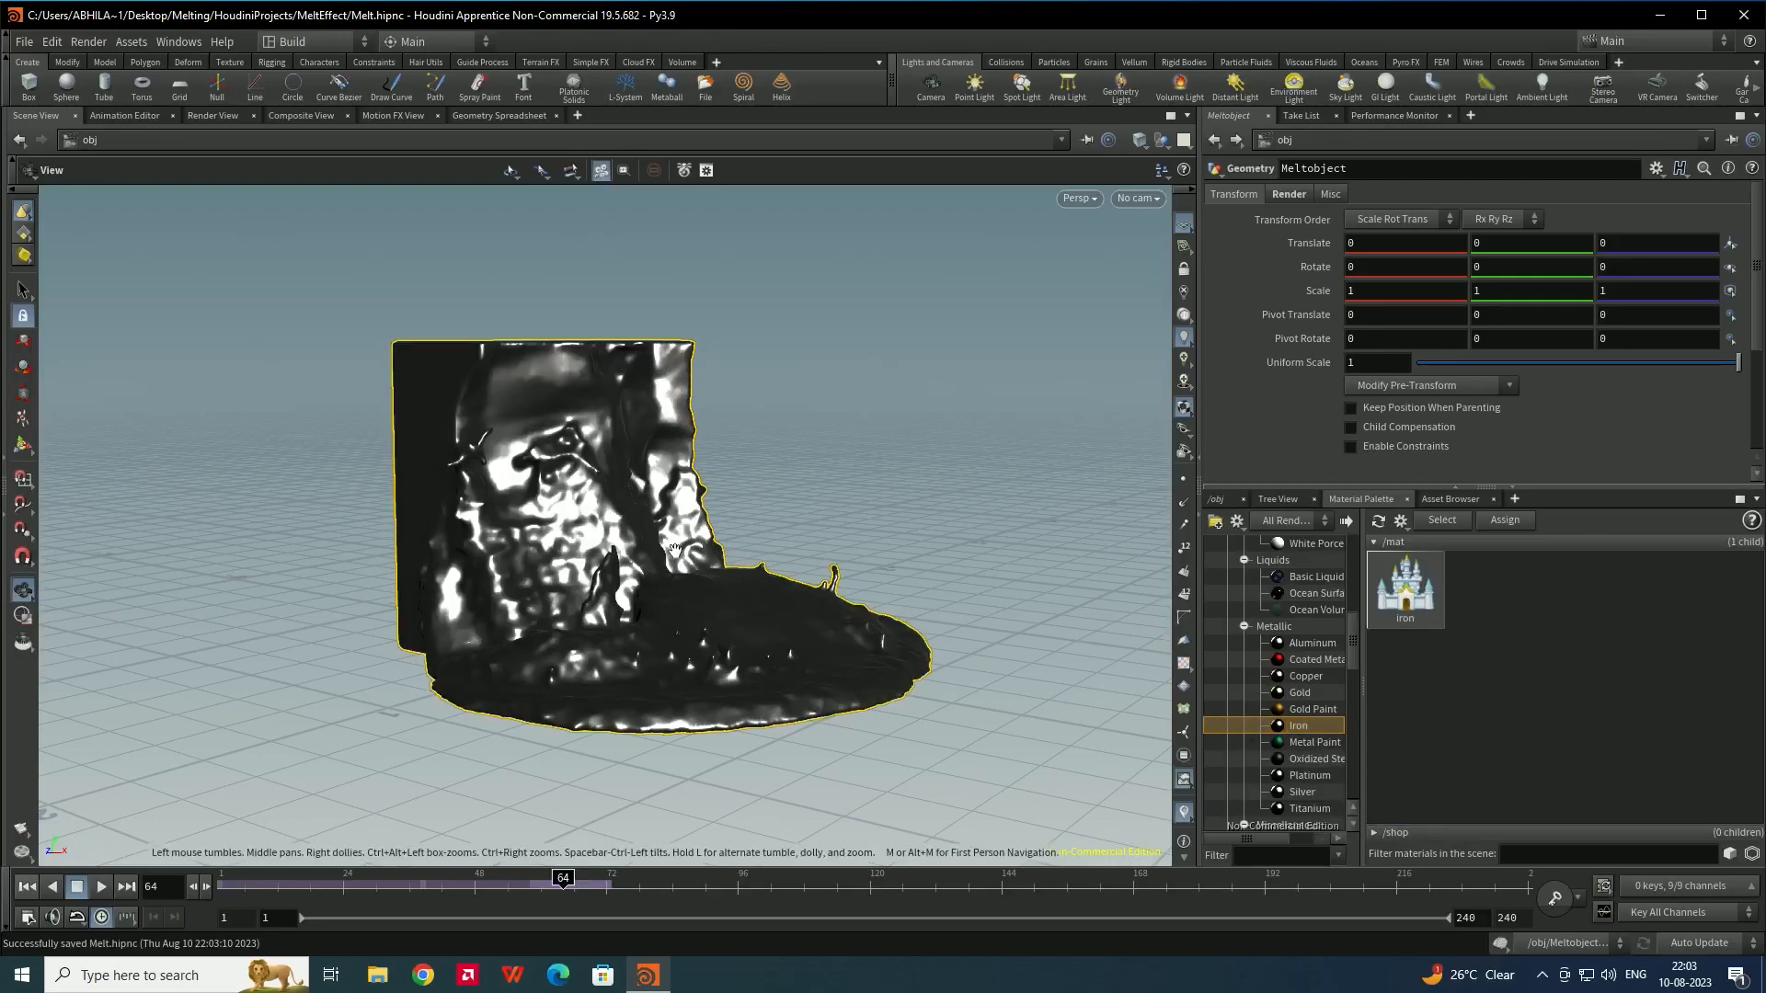
{"action": "left_click_drag", "start_coordinate": [644, 531], "coordinate": [633, 538]}
Add an Environment Light beside Meltobject in the obj network
{"action": "left_click", "coordinate": [1215, 498]}
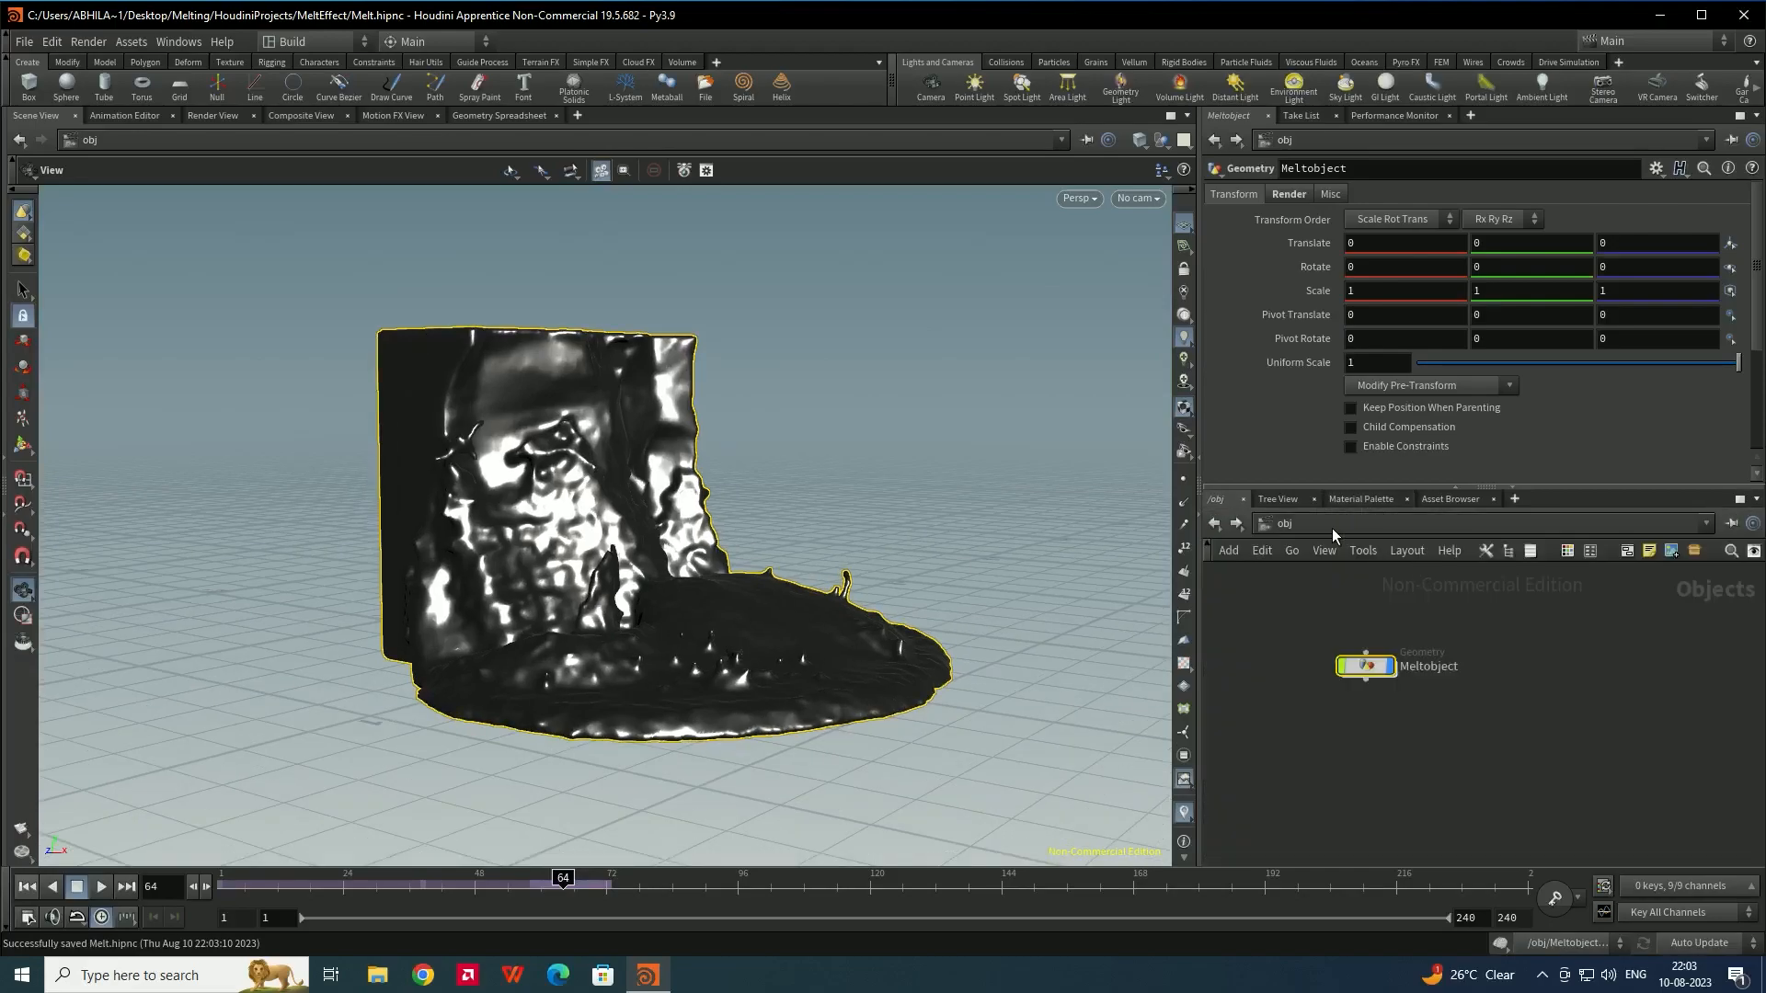
{"action": "left_click", "coordinate": [1306, 524]}
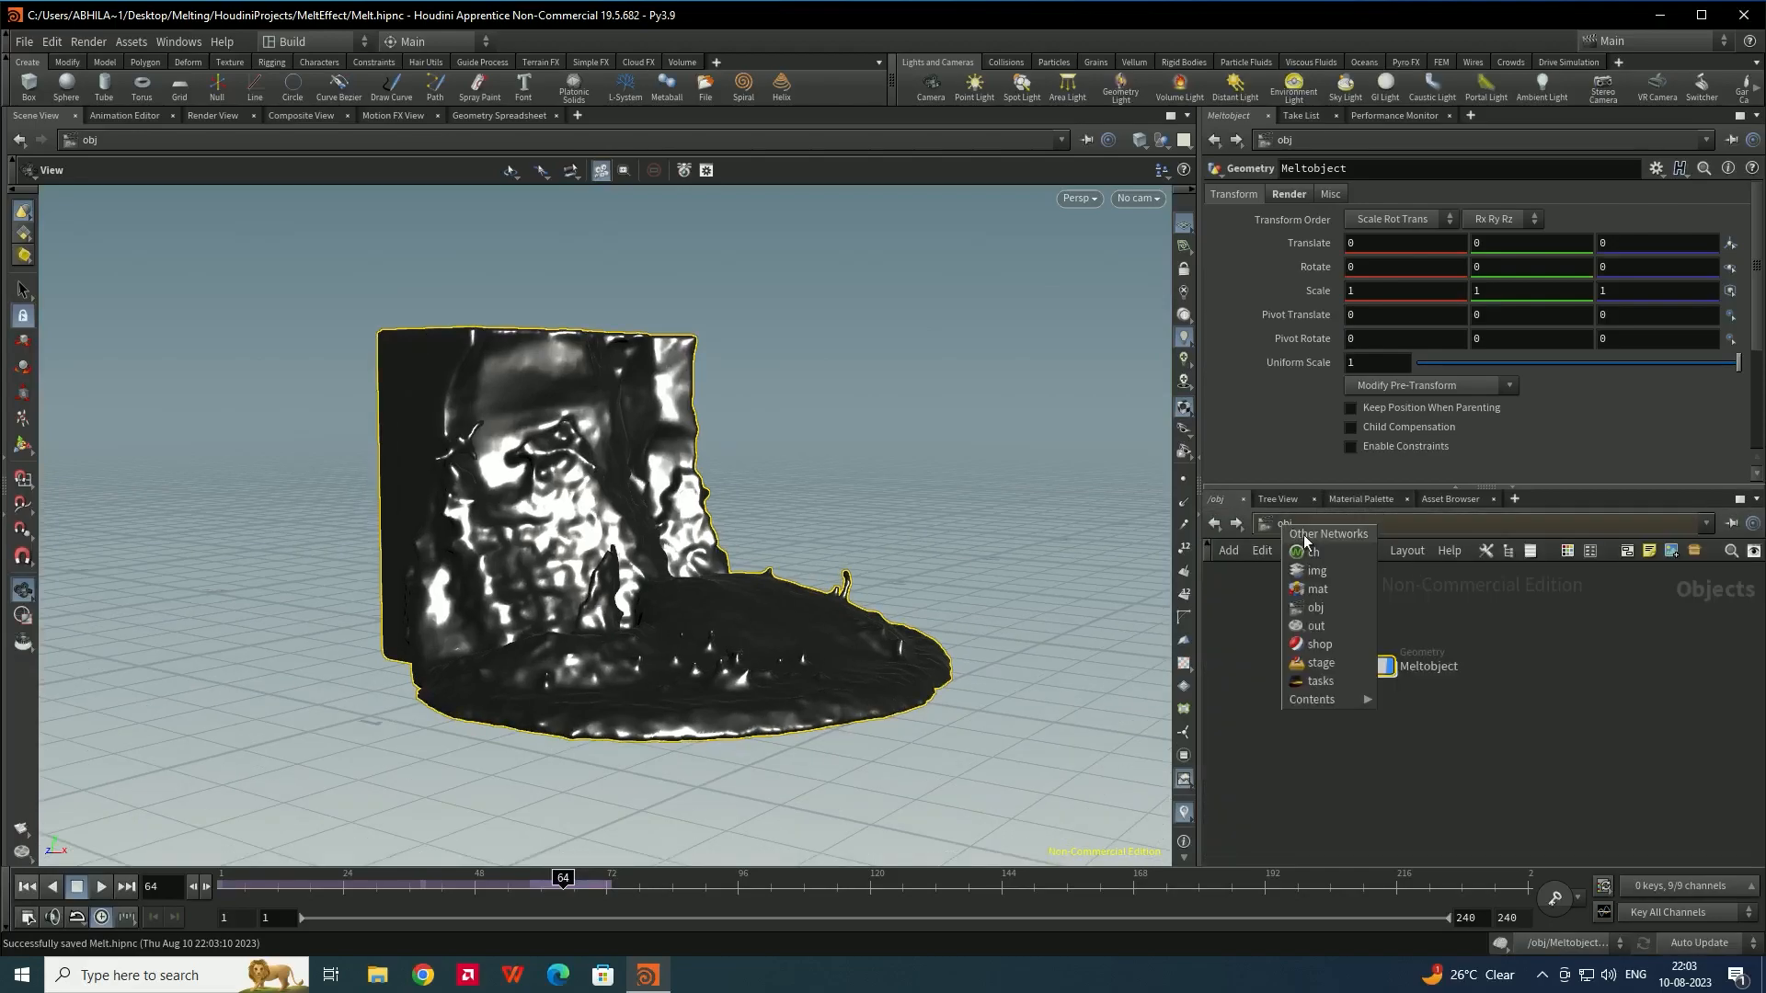
{"action": "left_click", "coordinate": [1328, 609]}
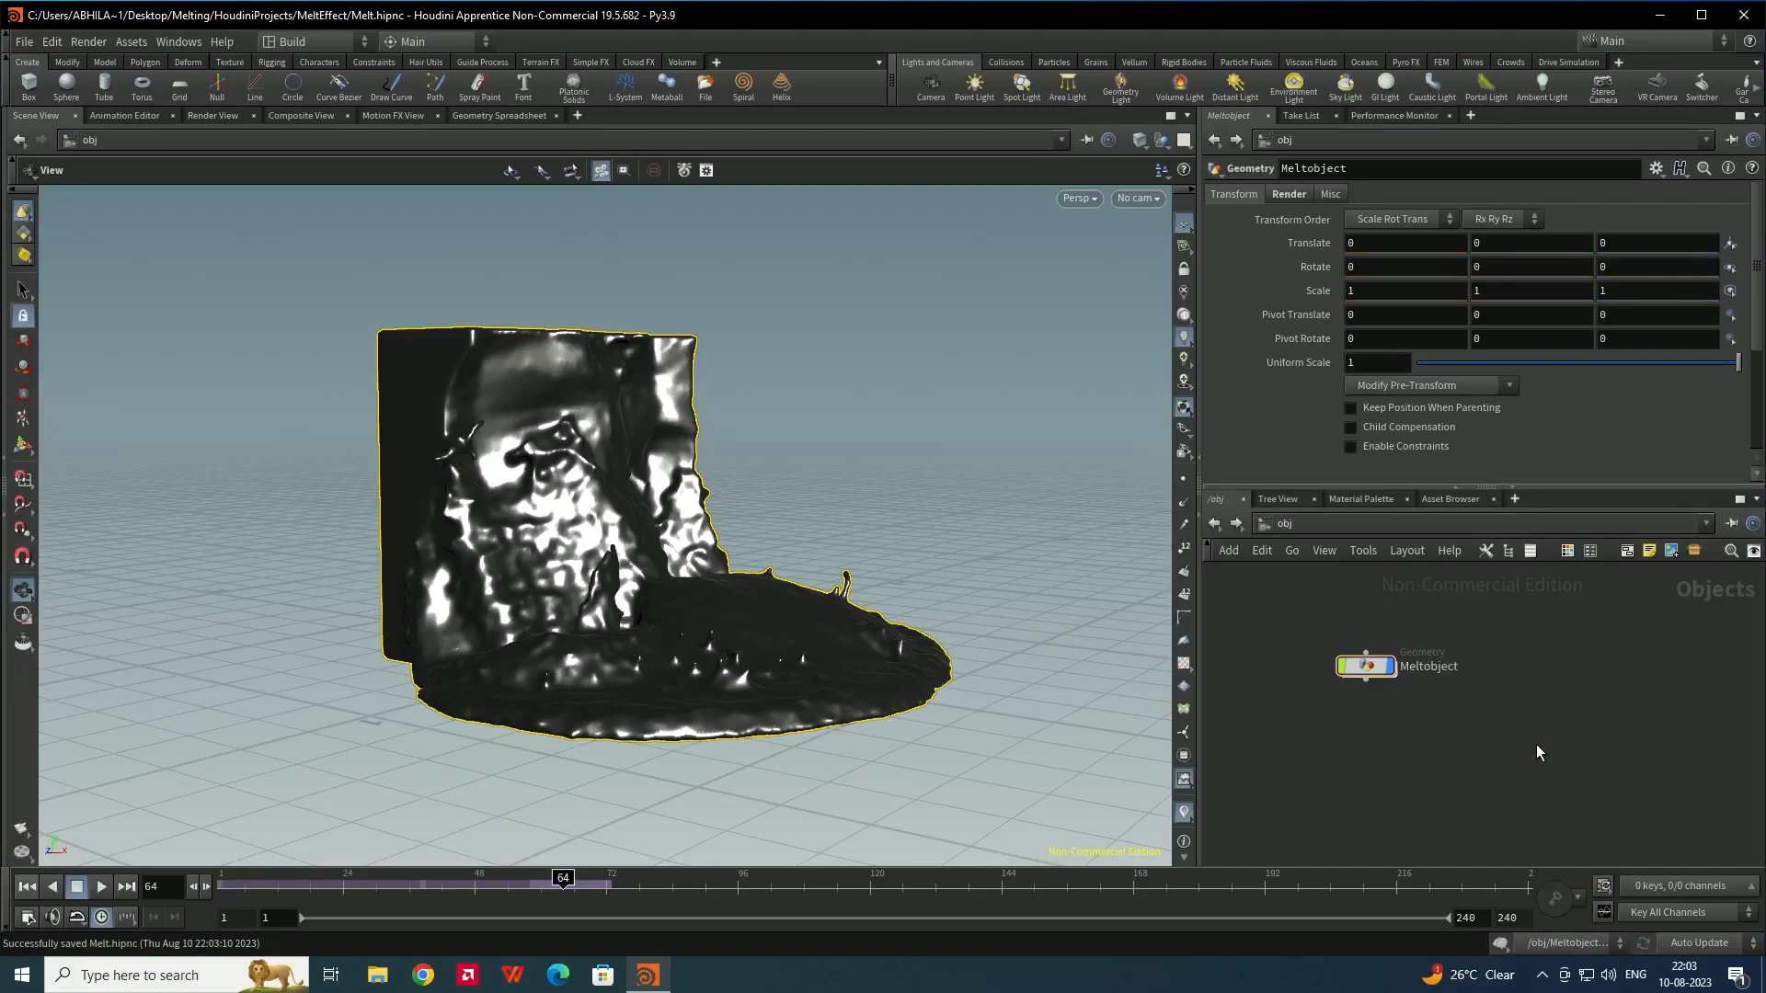
{"action": "key", "text": "Tab"}
{"action": "type", "text": "env"}
{"action": "left_click", "coordinate": [1482, 482]}
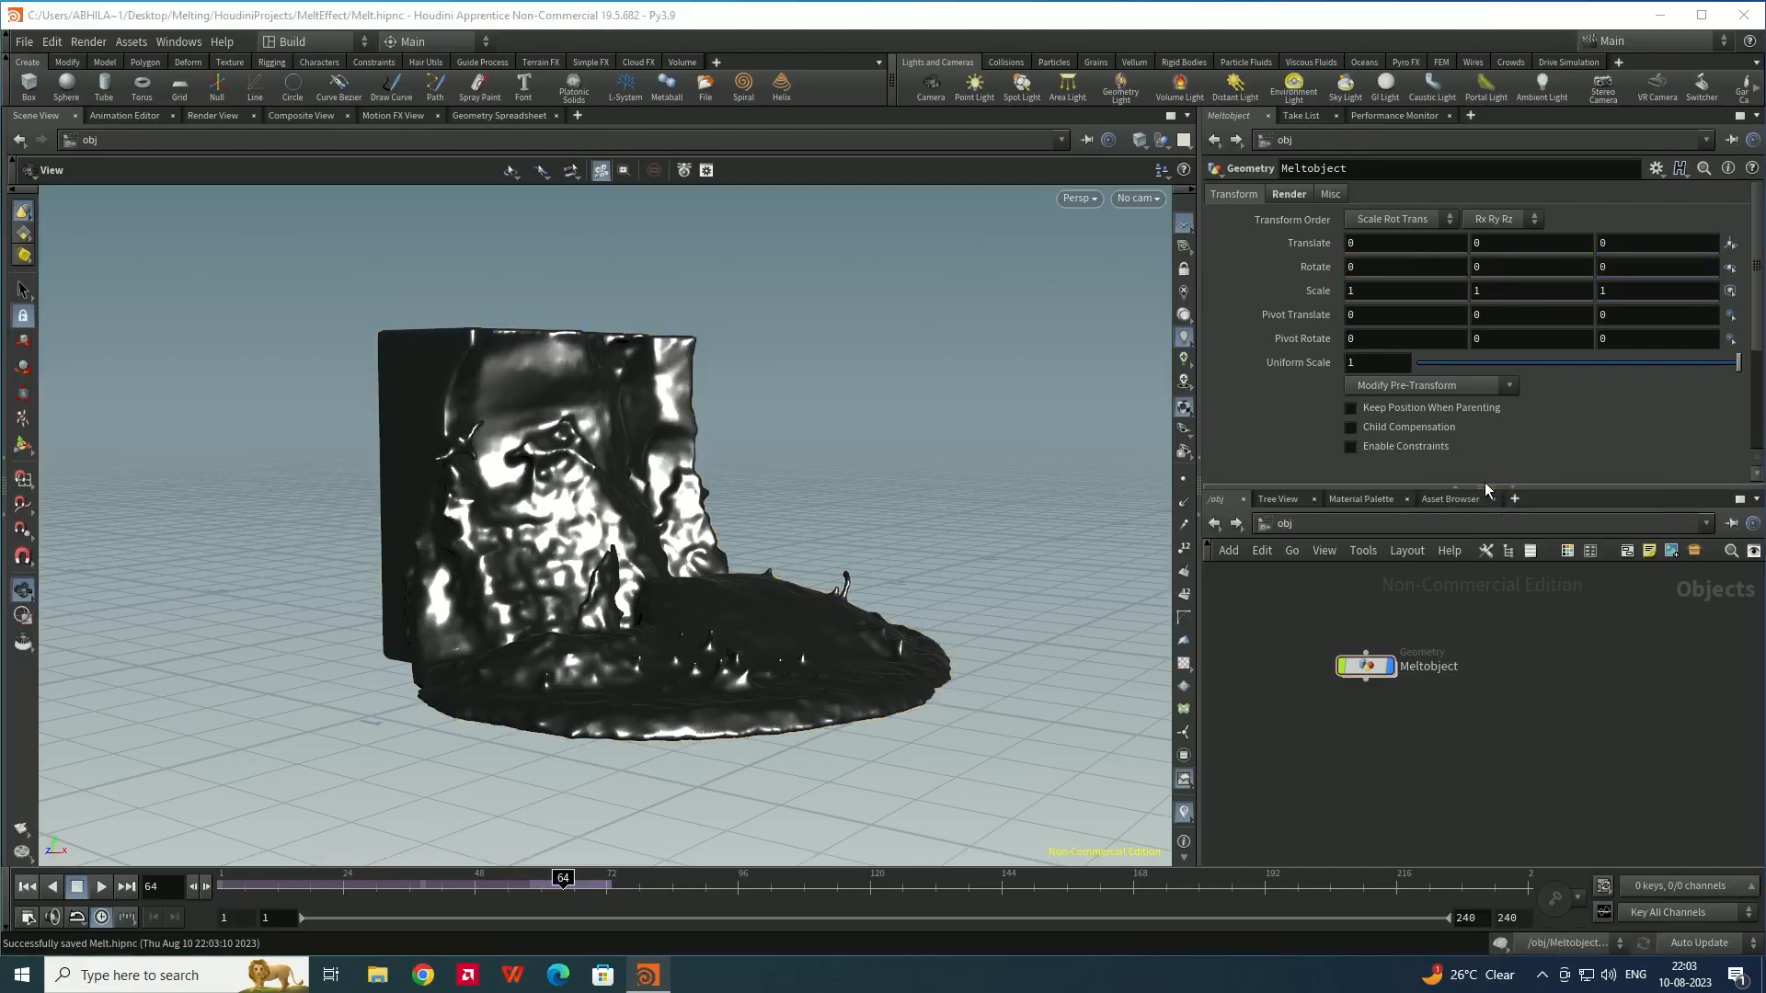
{"action": "left_click", "coordinate": [1499, 679]}
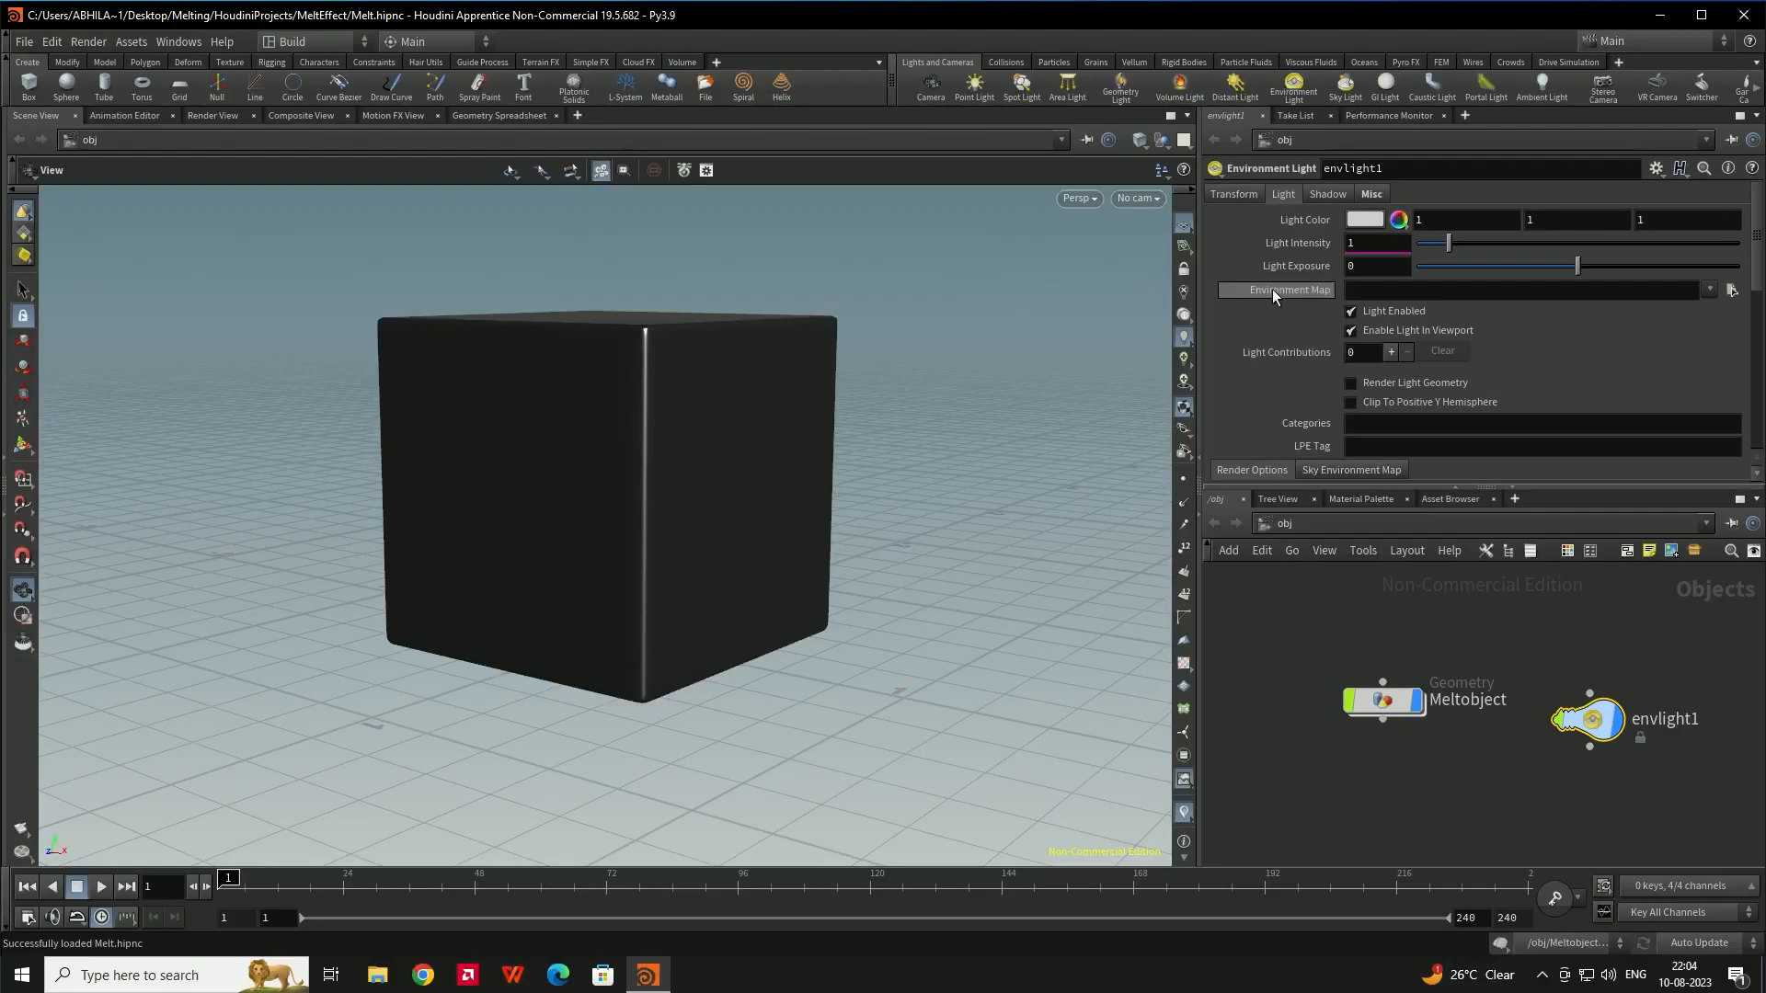
Load cayley_interior_4k.exr from the MeltEffect project's tex folder as envlight1's Environment Map
{"action": "left_click", "coordinate": [1732, 289]}
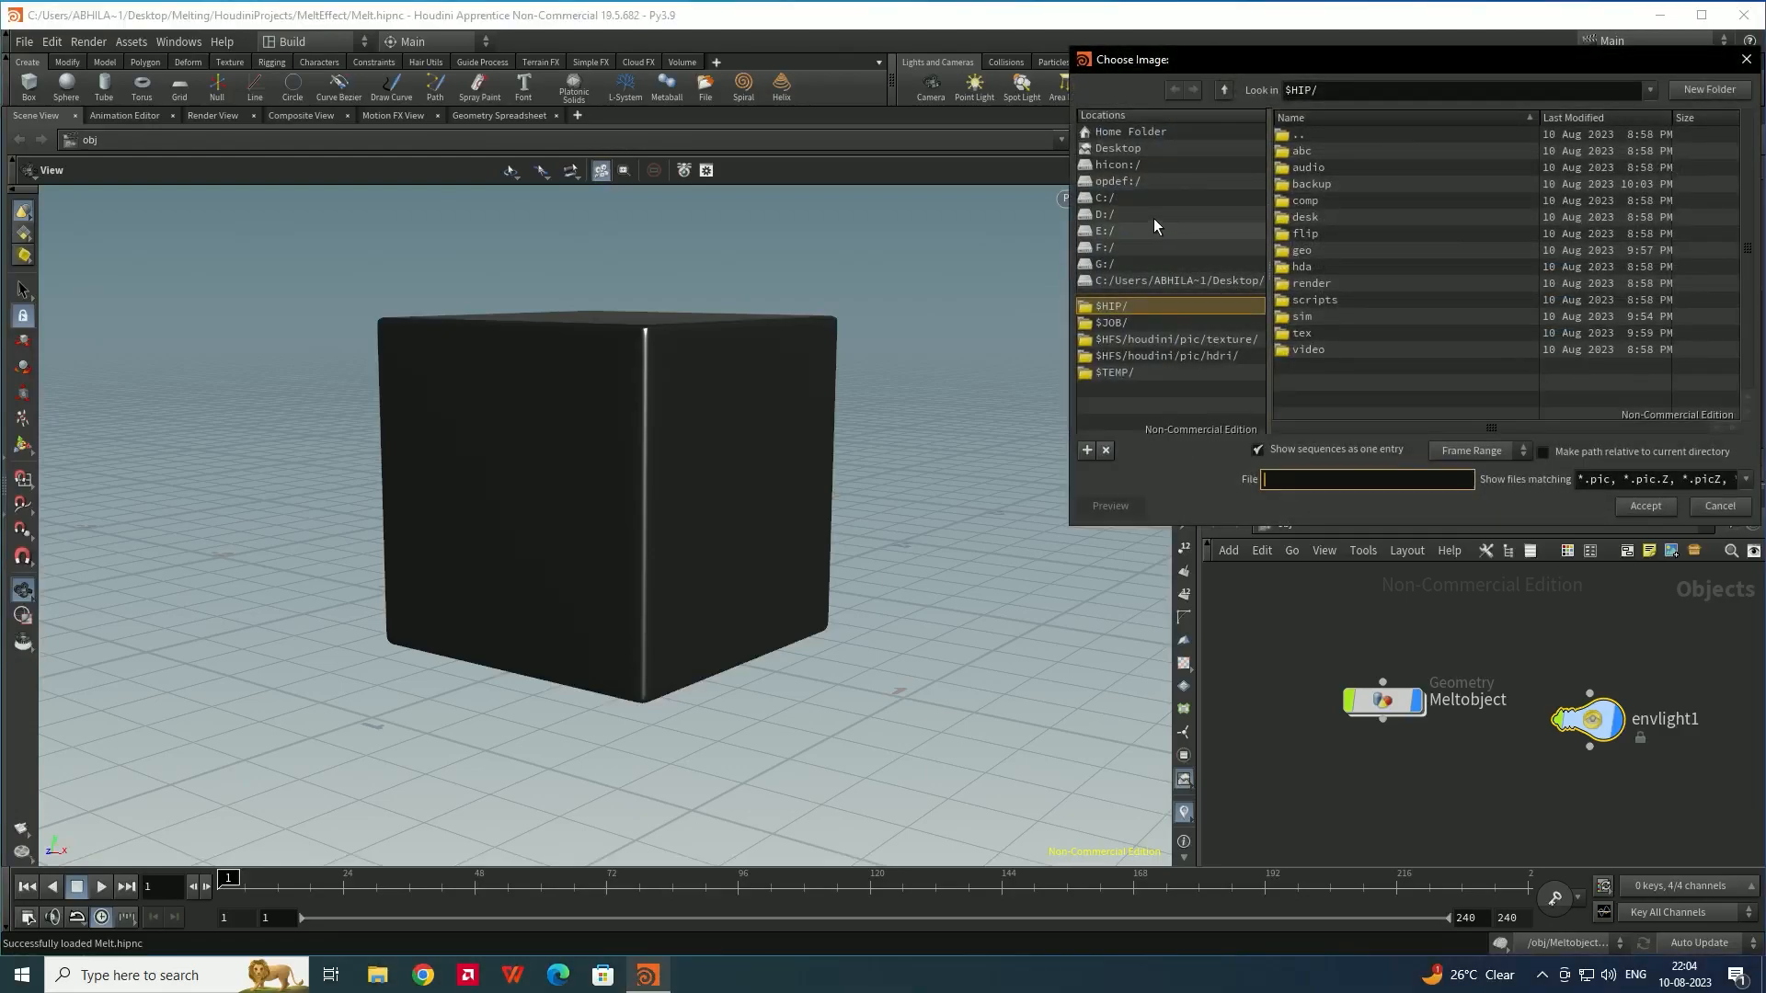
{"action": "left_click", "coordinate": [1149, 149]}
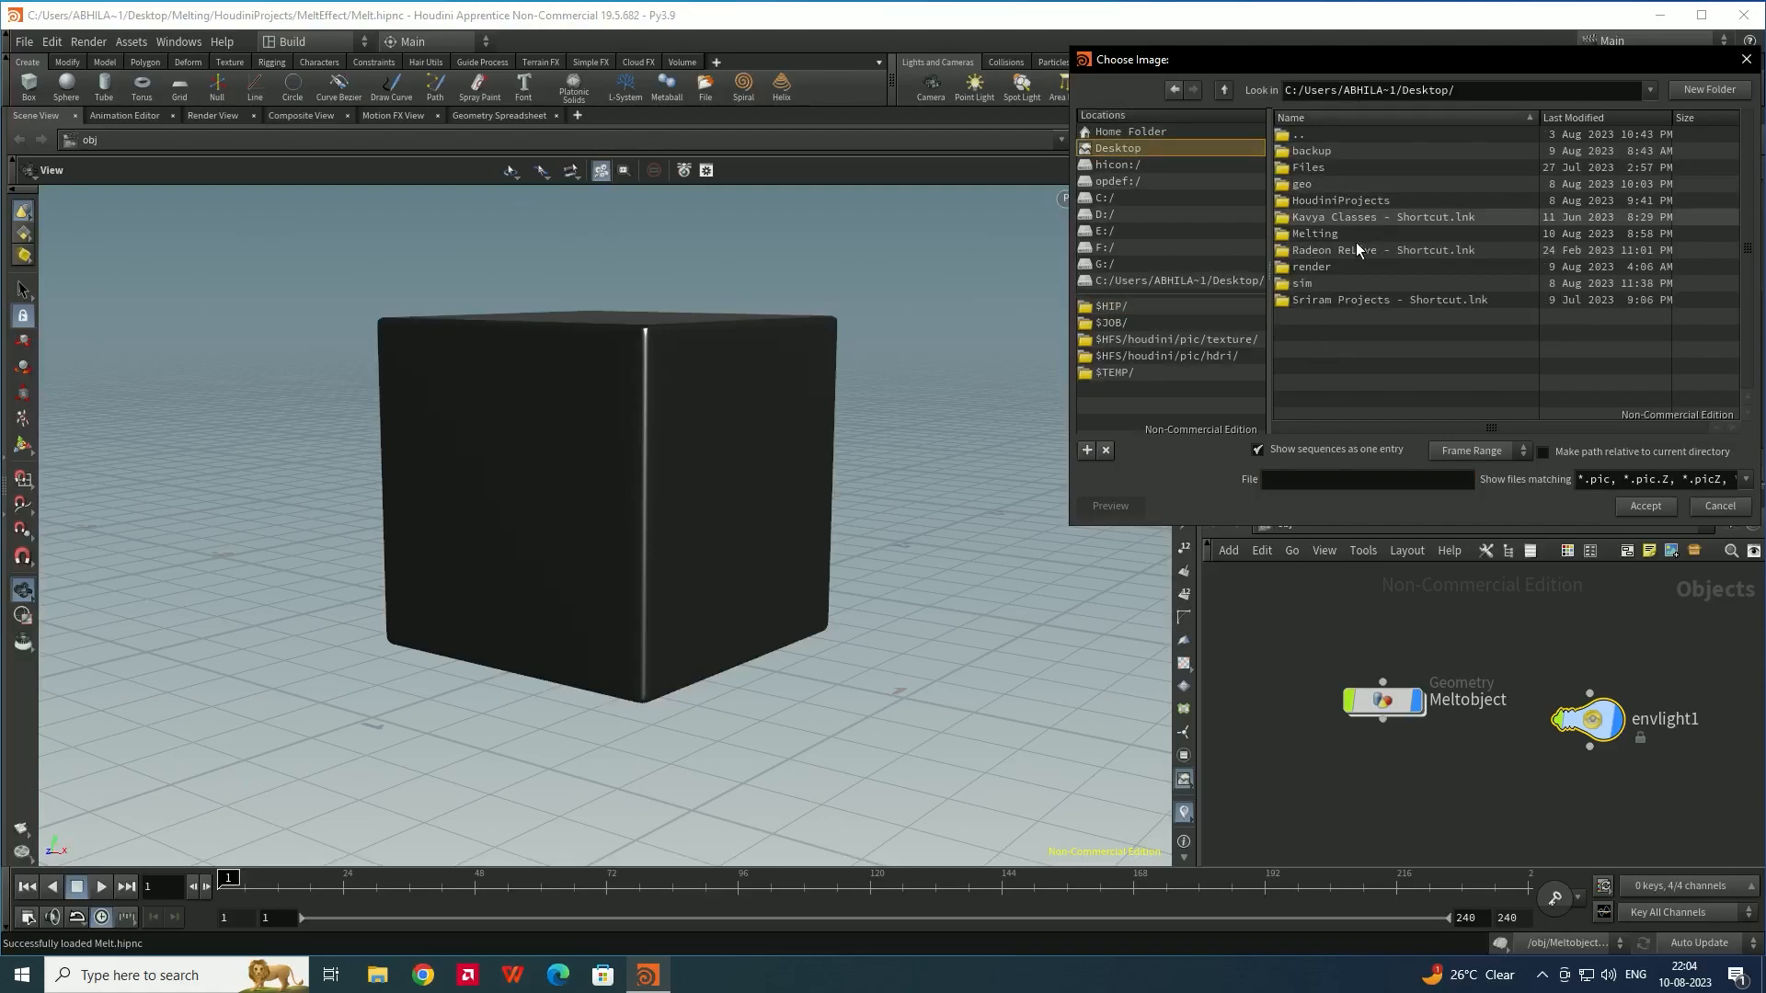
{"action": "double_click", "coordinate": [1333, 234]}
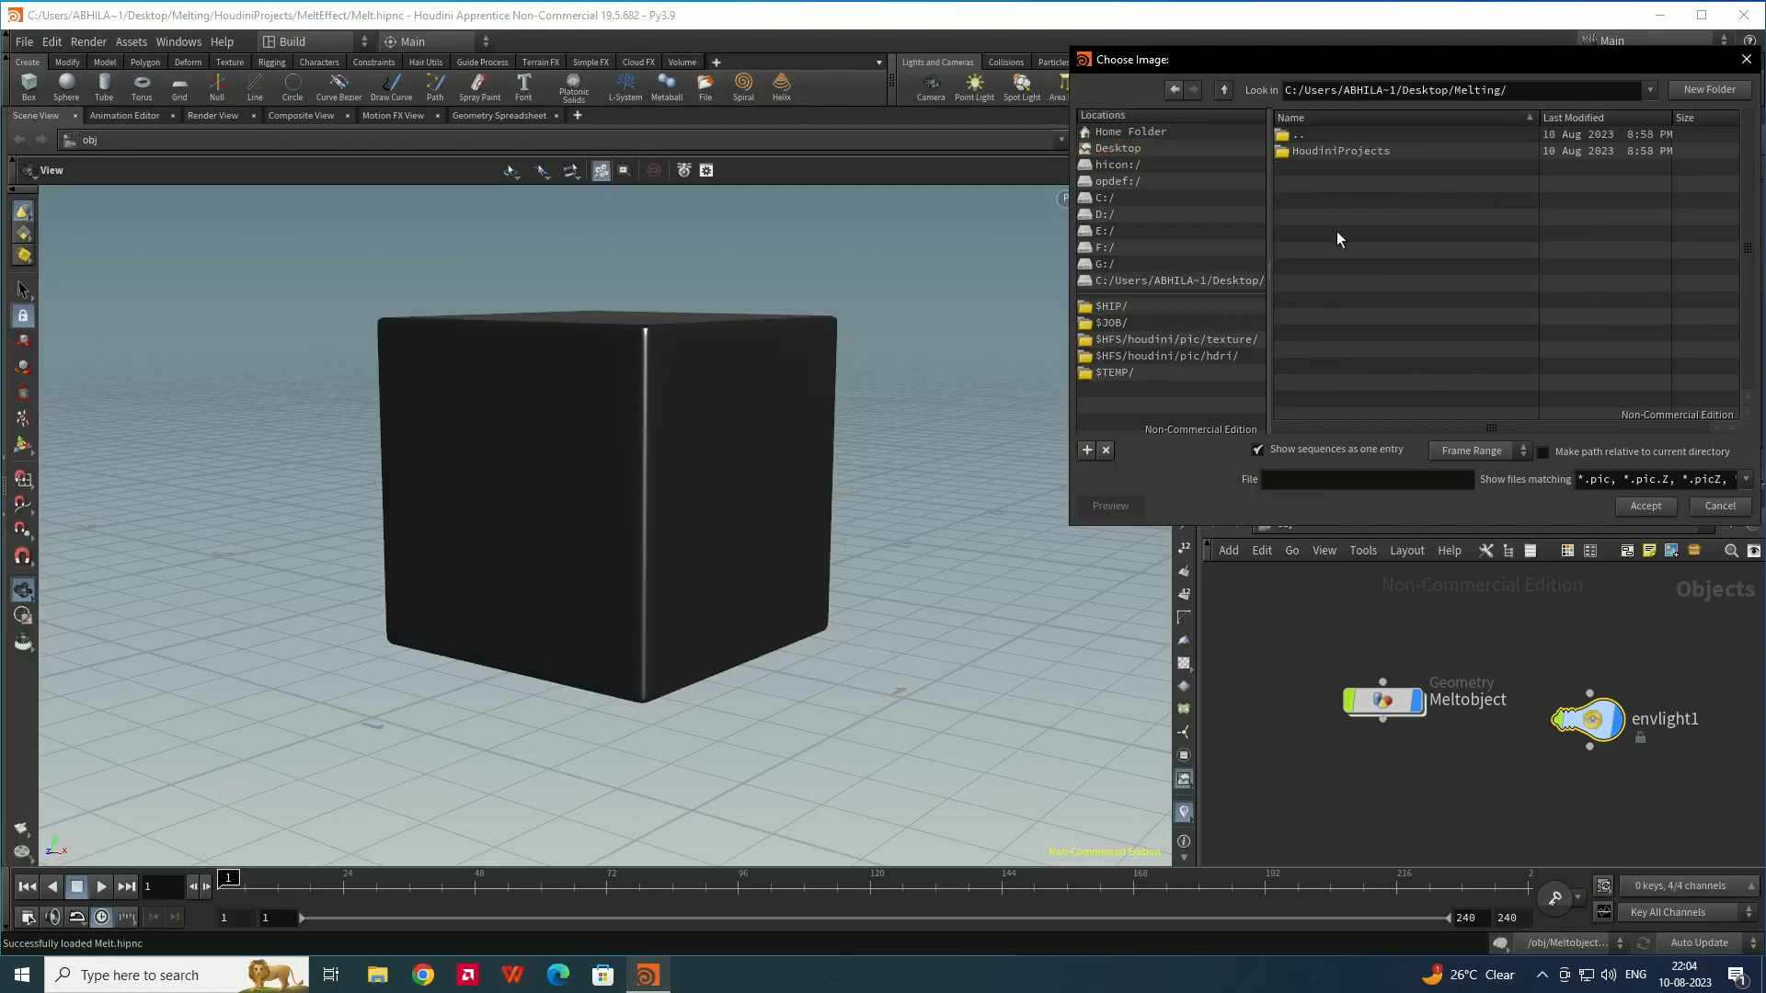
{"action": "double_click", "coordinate": [1327, 152]}
{"action": "double_click", "coordinate": [1327, 152]}
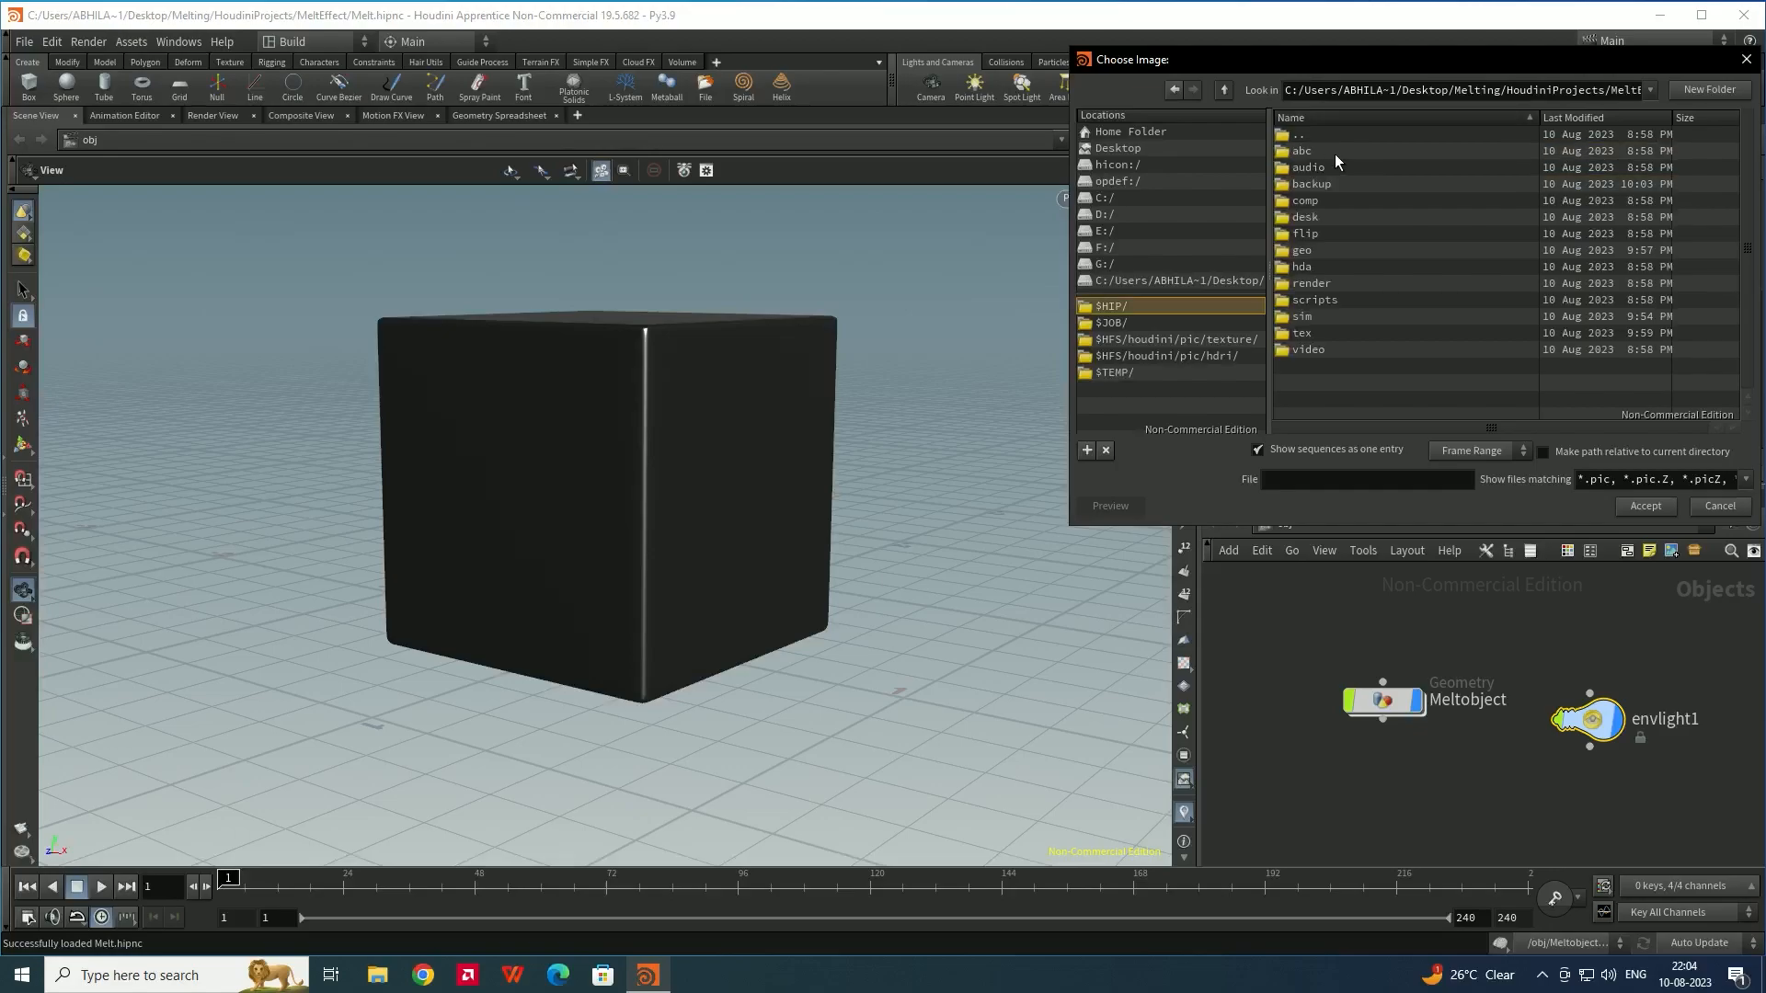
{"action": "double_click", "coordinate": [1303, 335]}
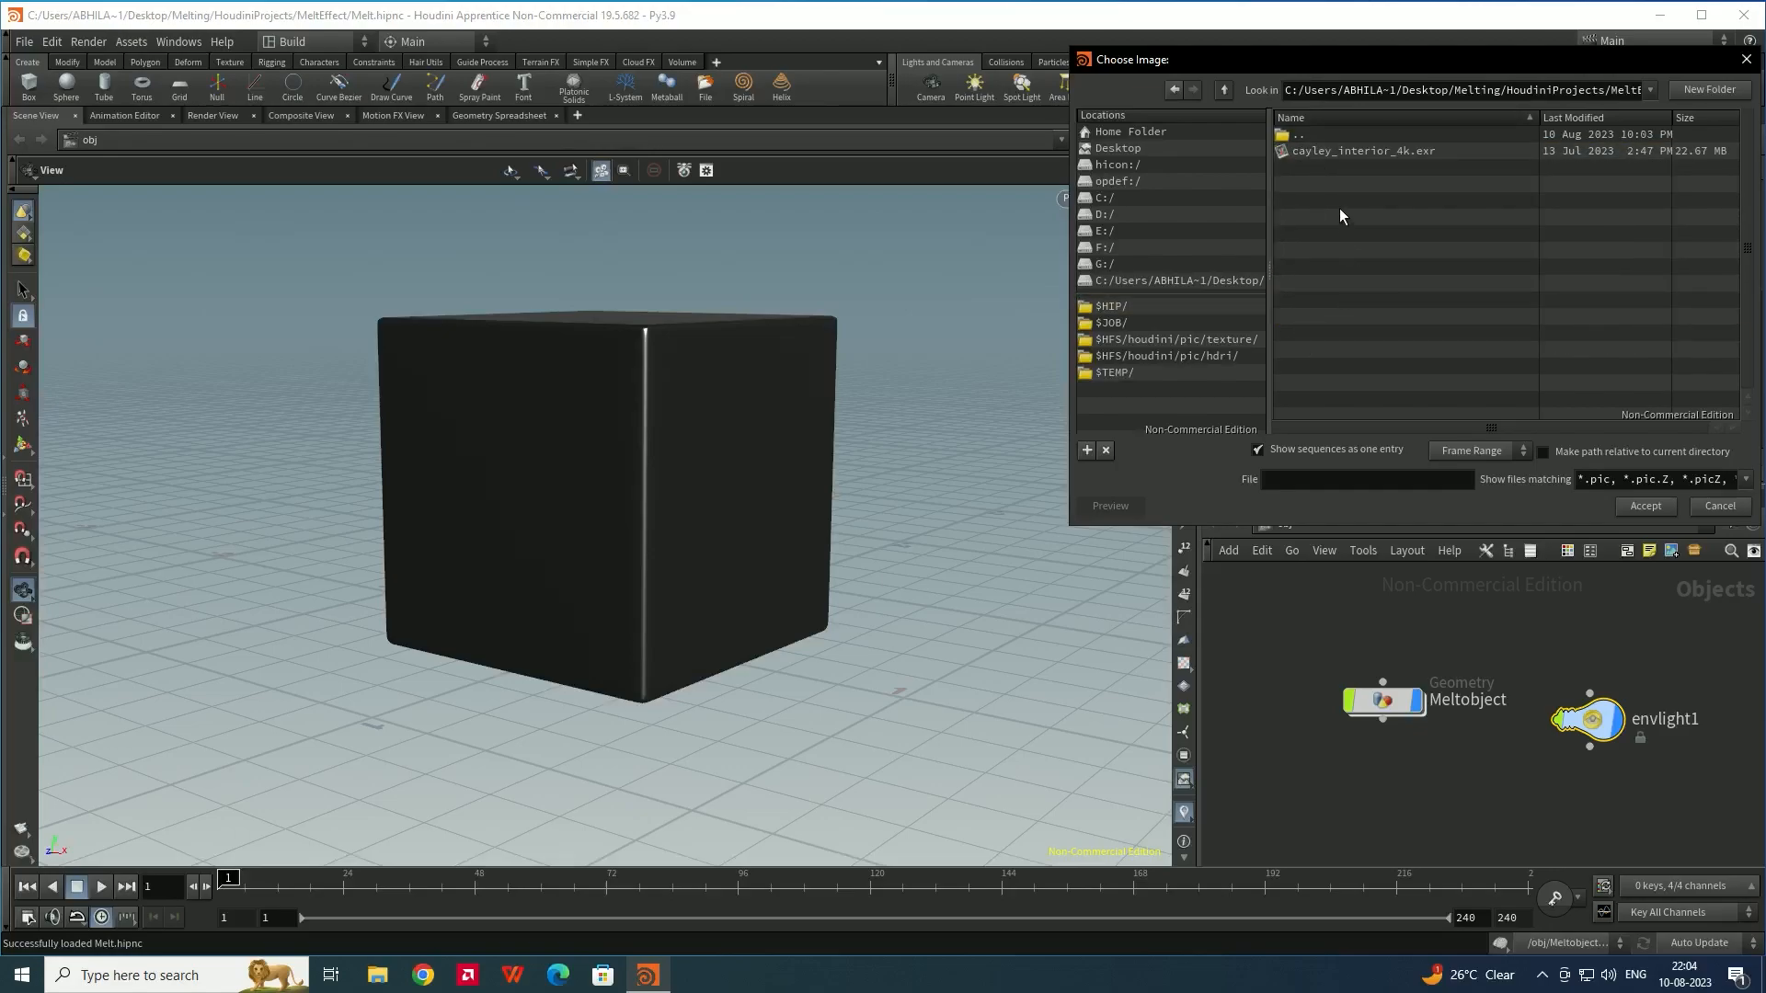
{"action": "left_click", "coordinate": [1326, 153]}
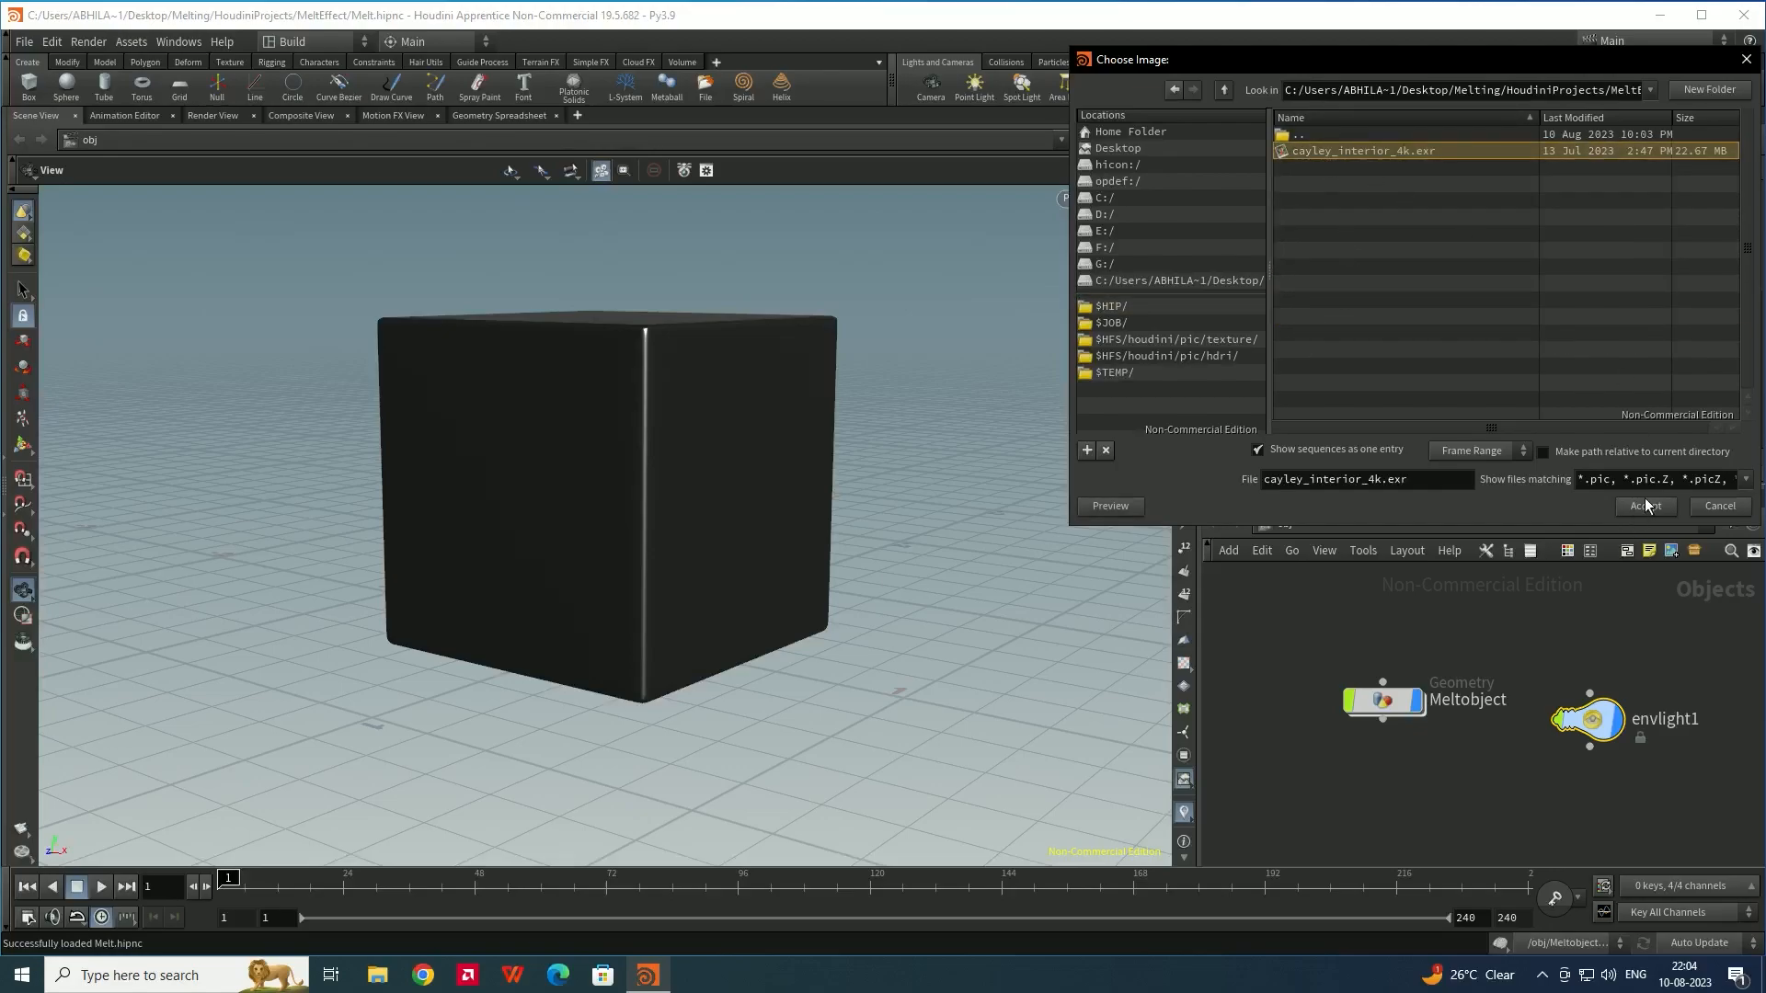
{"action": "left_click", "coordinate": [1646, 505]}
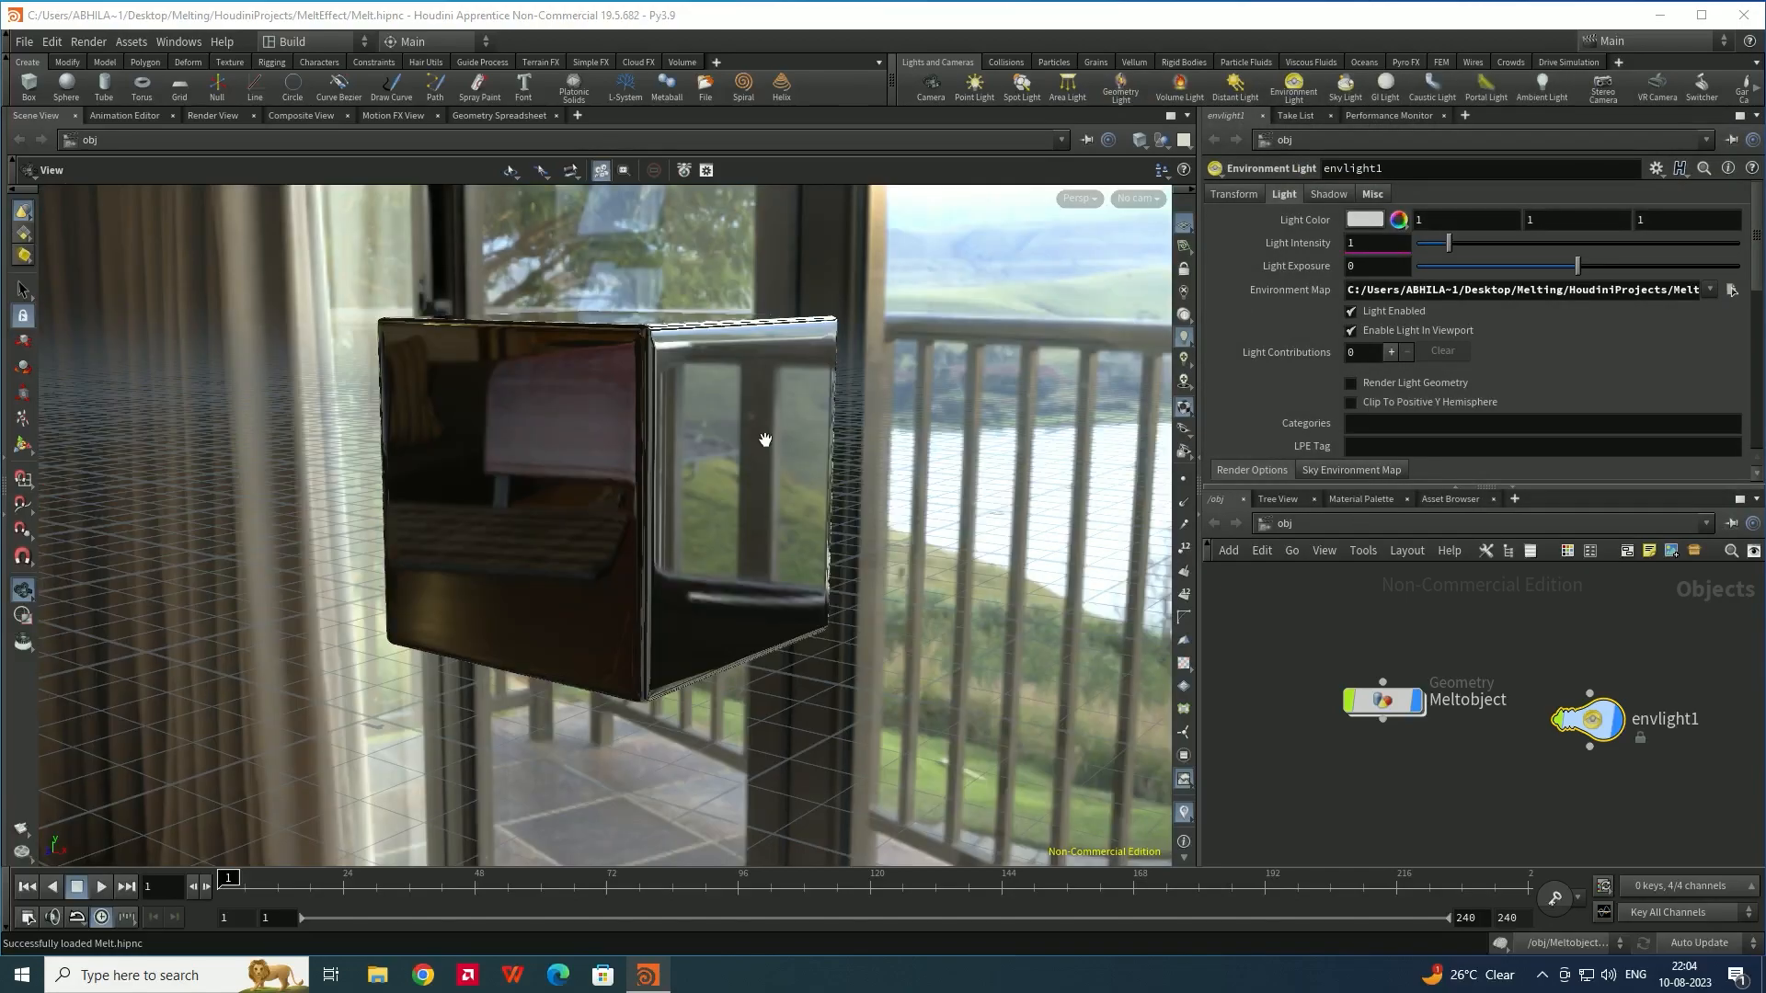
Save the scene and play the melting animation under the environment lighting
{"action": "mouse_move", "coordinate": [920, 343]}
{"action": "left_mouse_down"}
{"action": "mouse_move", "coordinate": [898, 347]}
{"action": "mouse_move", "coordinate": [904, 317]}
{"action": "left_mouse_up"}
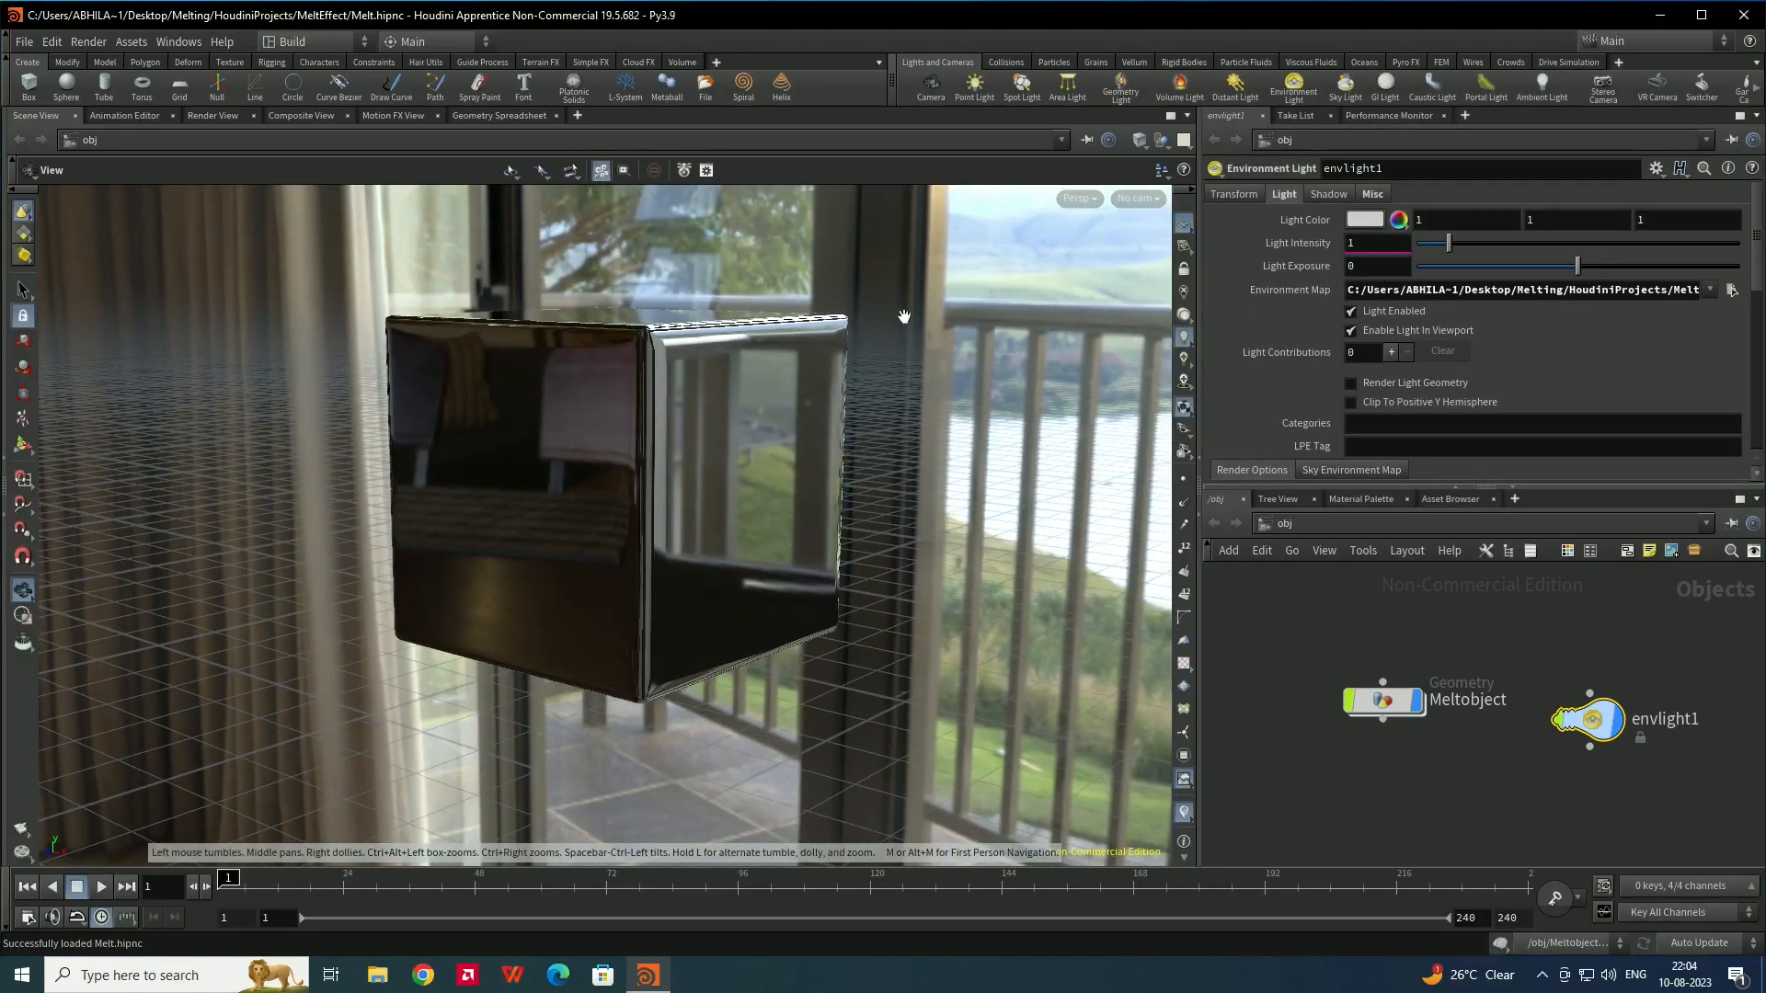
{"action": "key", "text": "ctrl+s"}
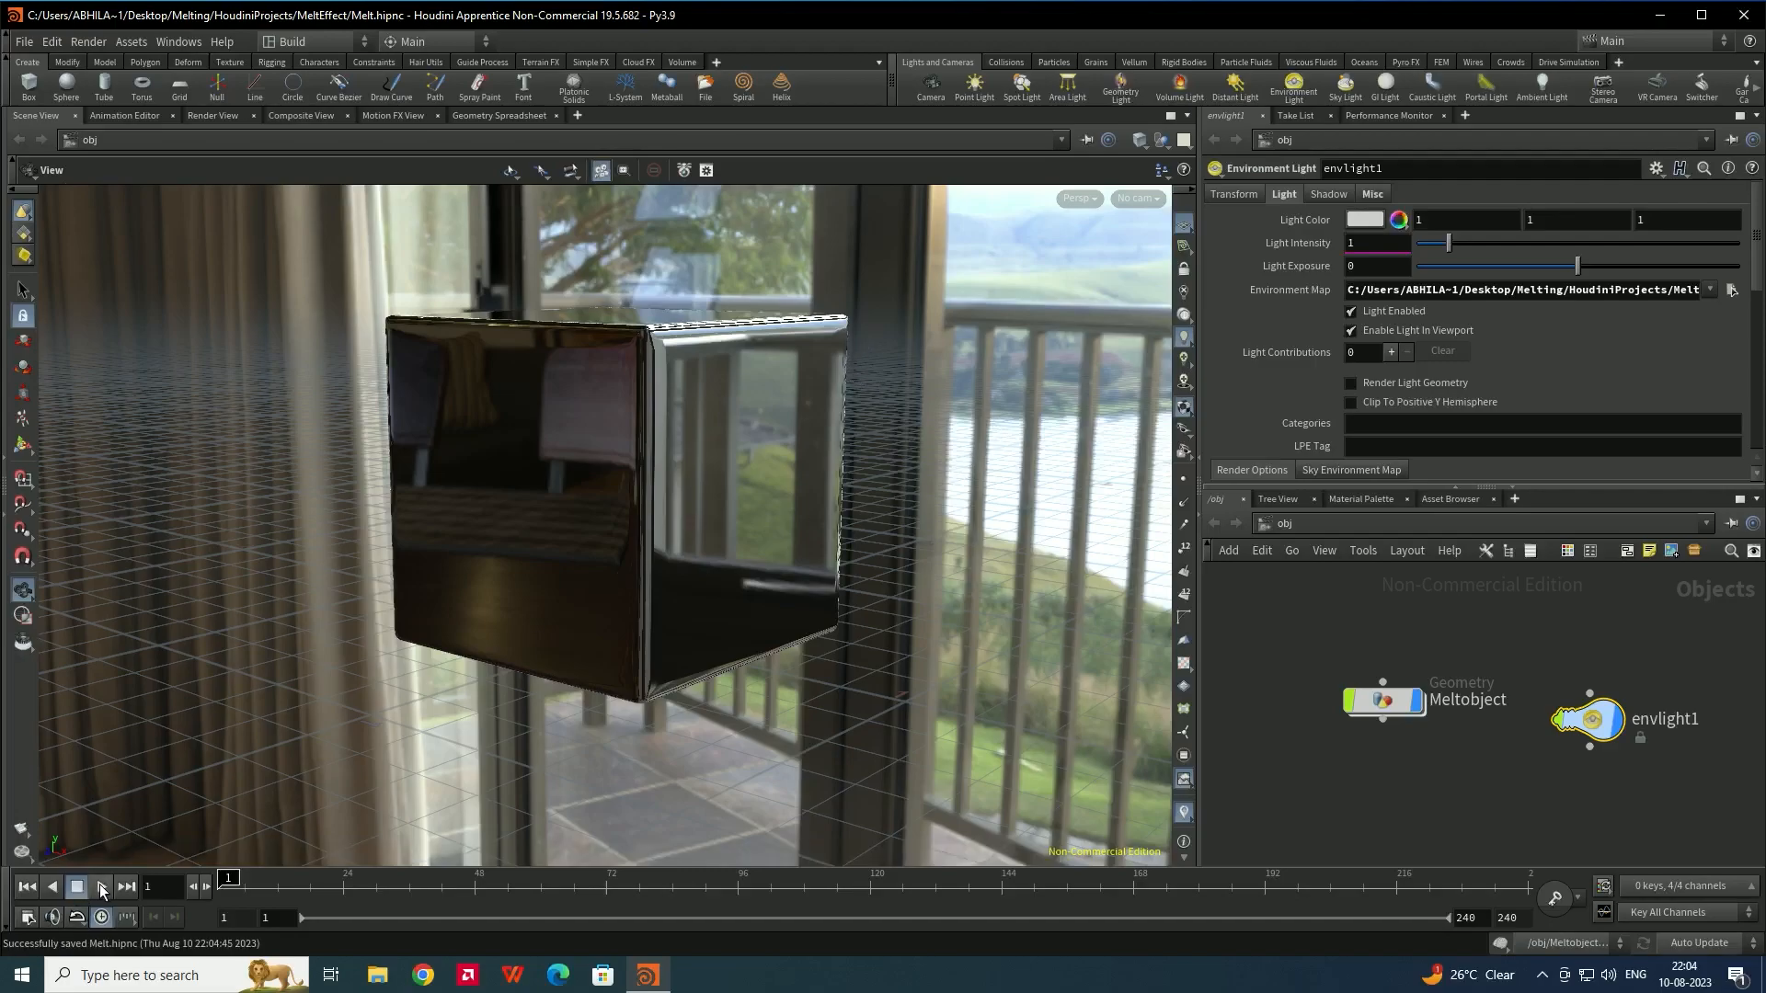
{"action": "left_click", "coordinate": [101, 887]}
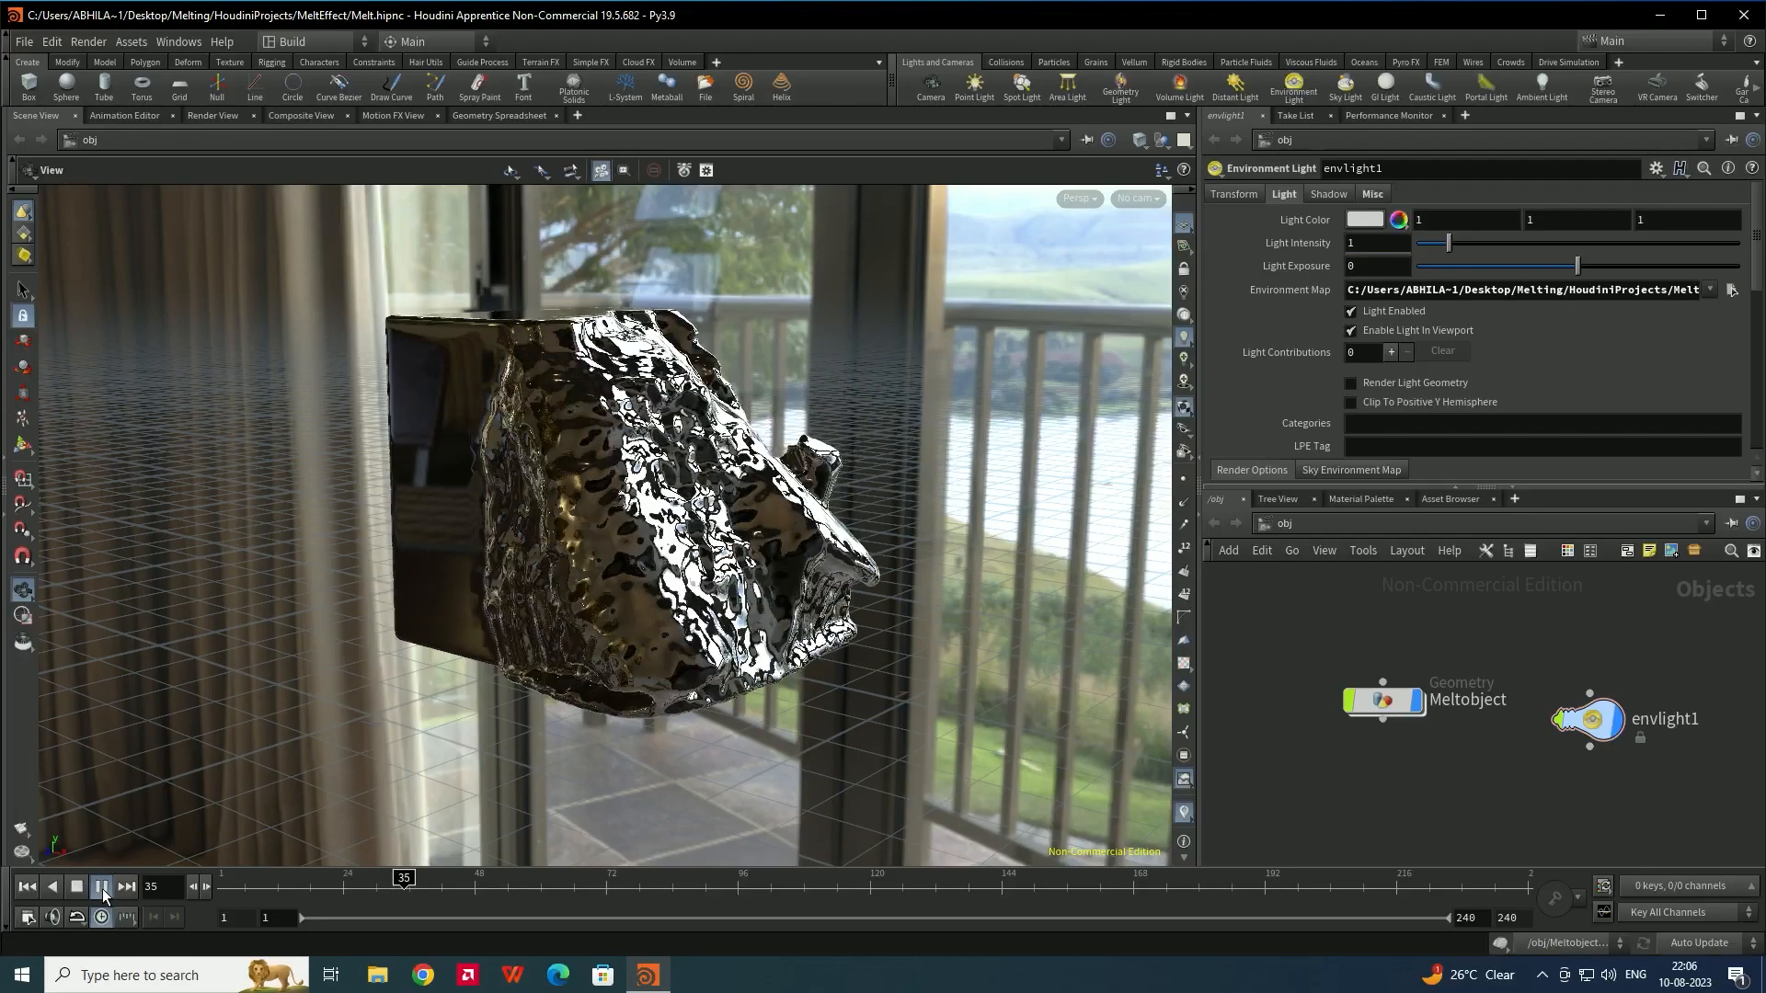
Stop the playback at frame 47, test-render the melting cube under the environment light, and save the scene
{"action": "left_click", "coordinate": [78, 887]}
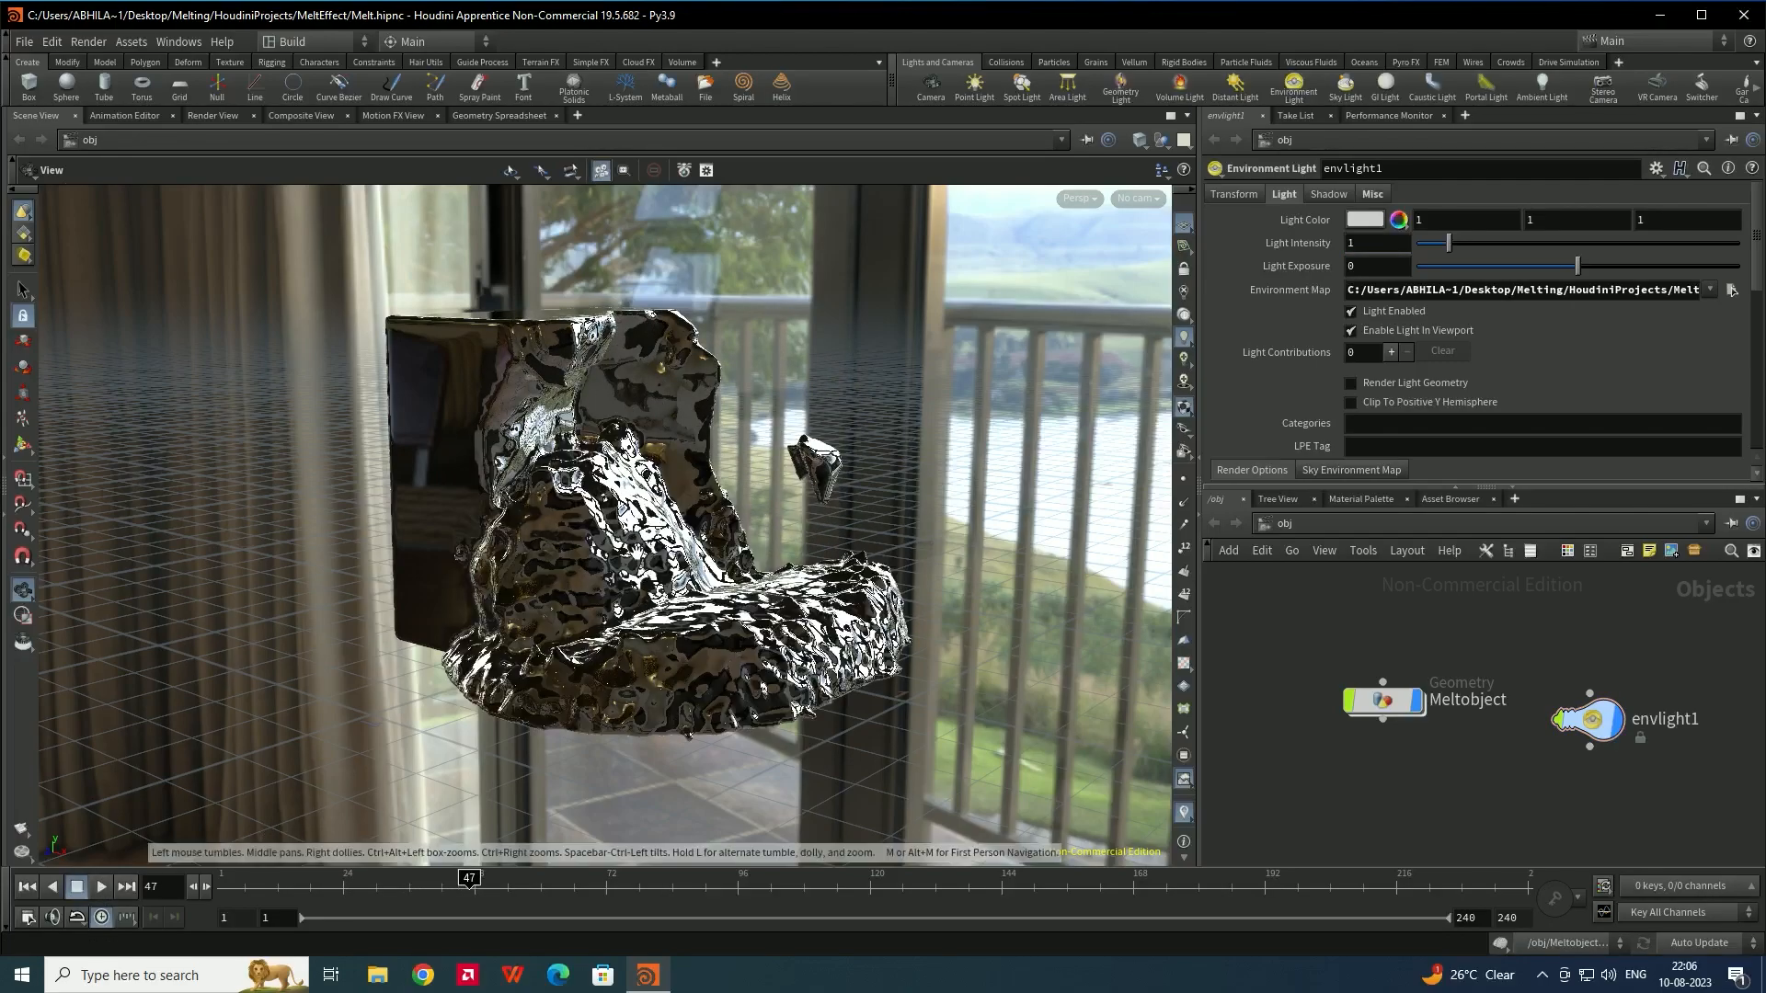
{"action": "left_click", "coordinate": [202, 118]}
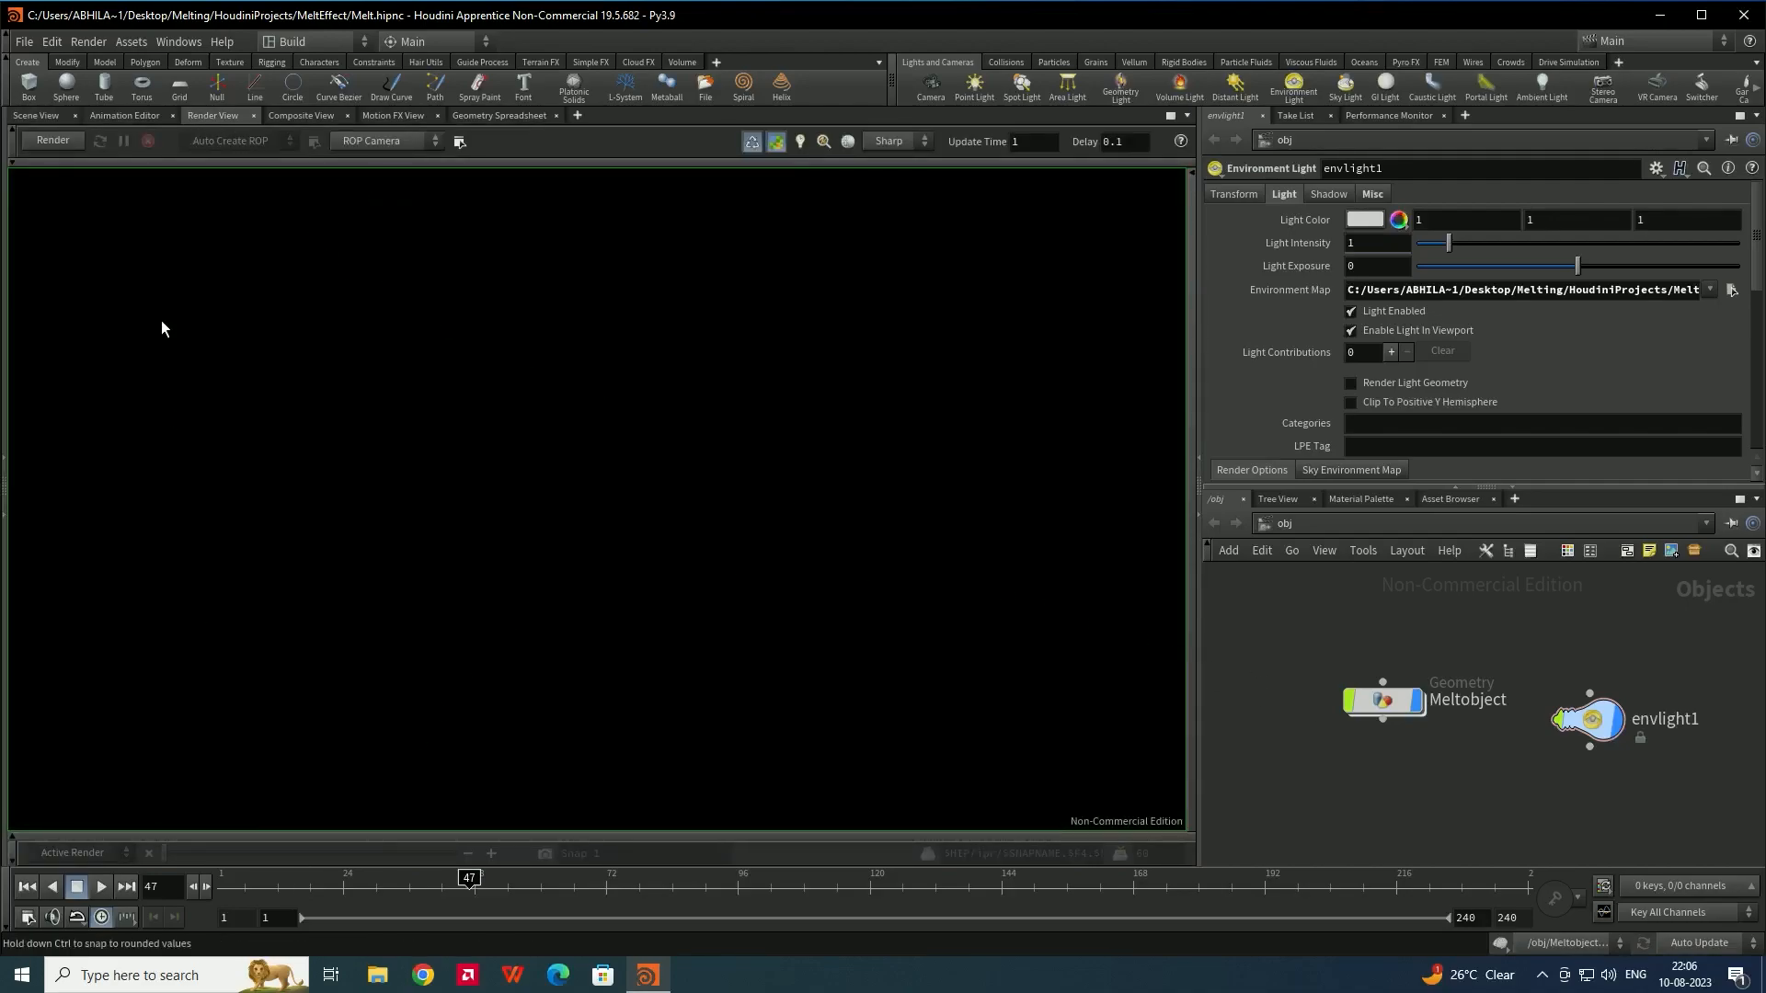
{"action": "left_click", "coordinate": [51, 143]}
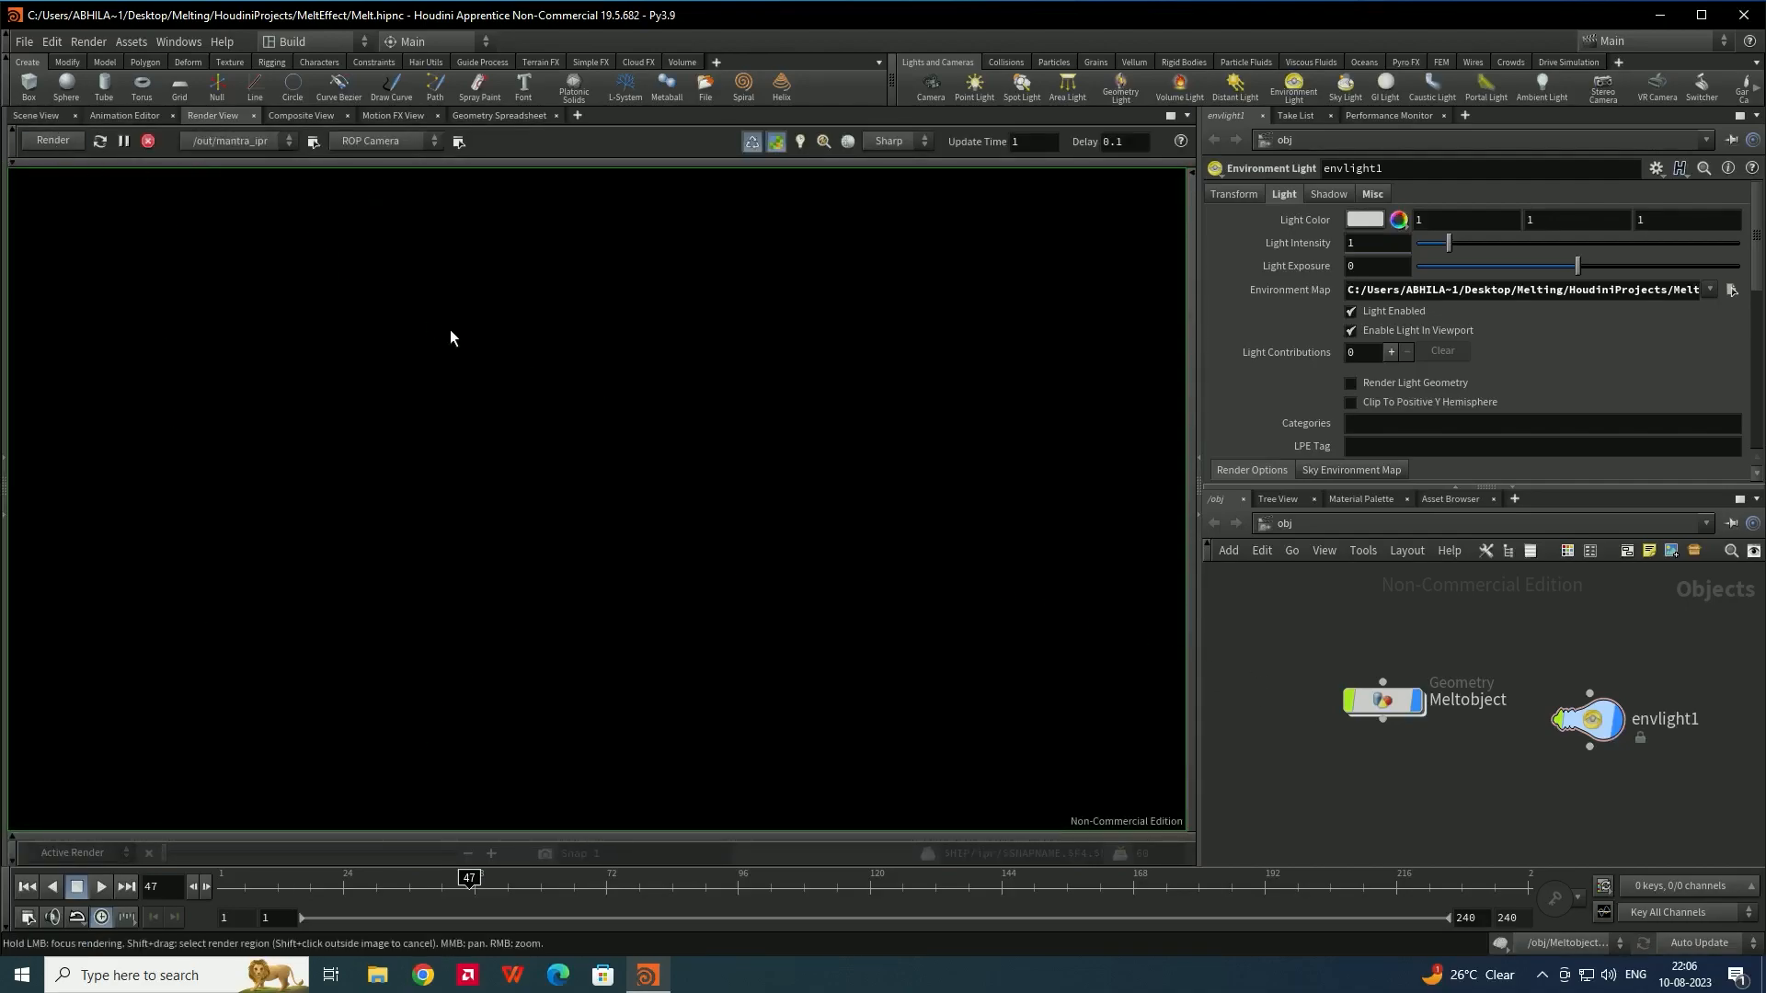
{"action": "scroll", "coordinate": [660, 520], "scroll_direction": "up", "scroll_amount": 2}
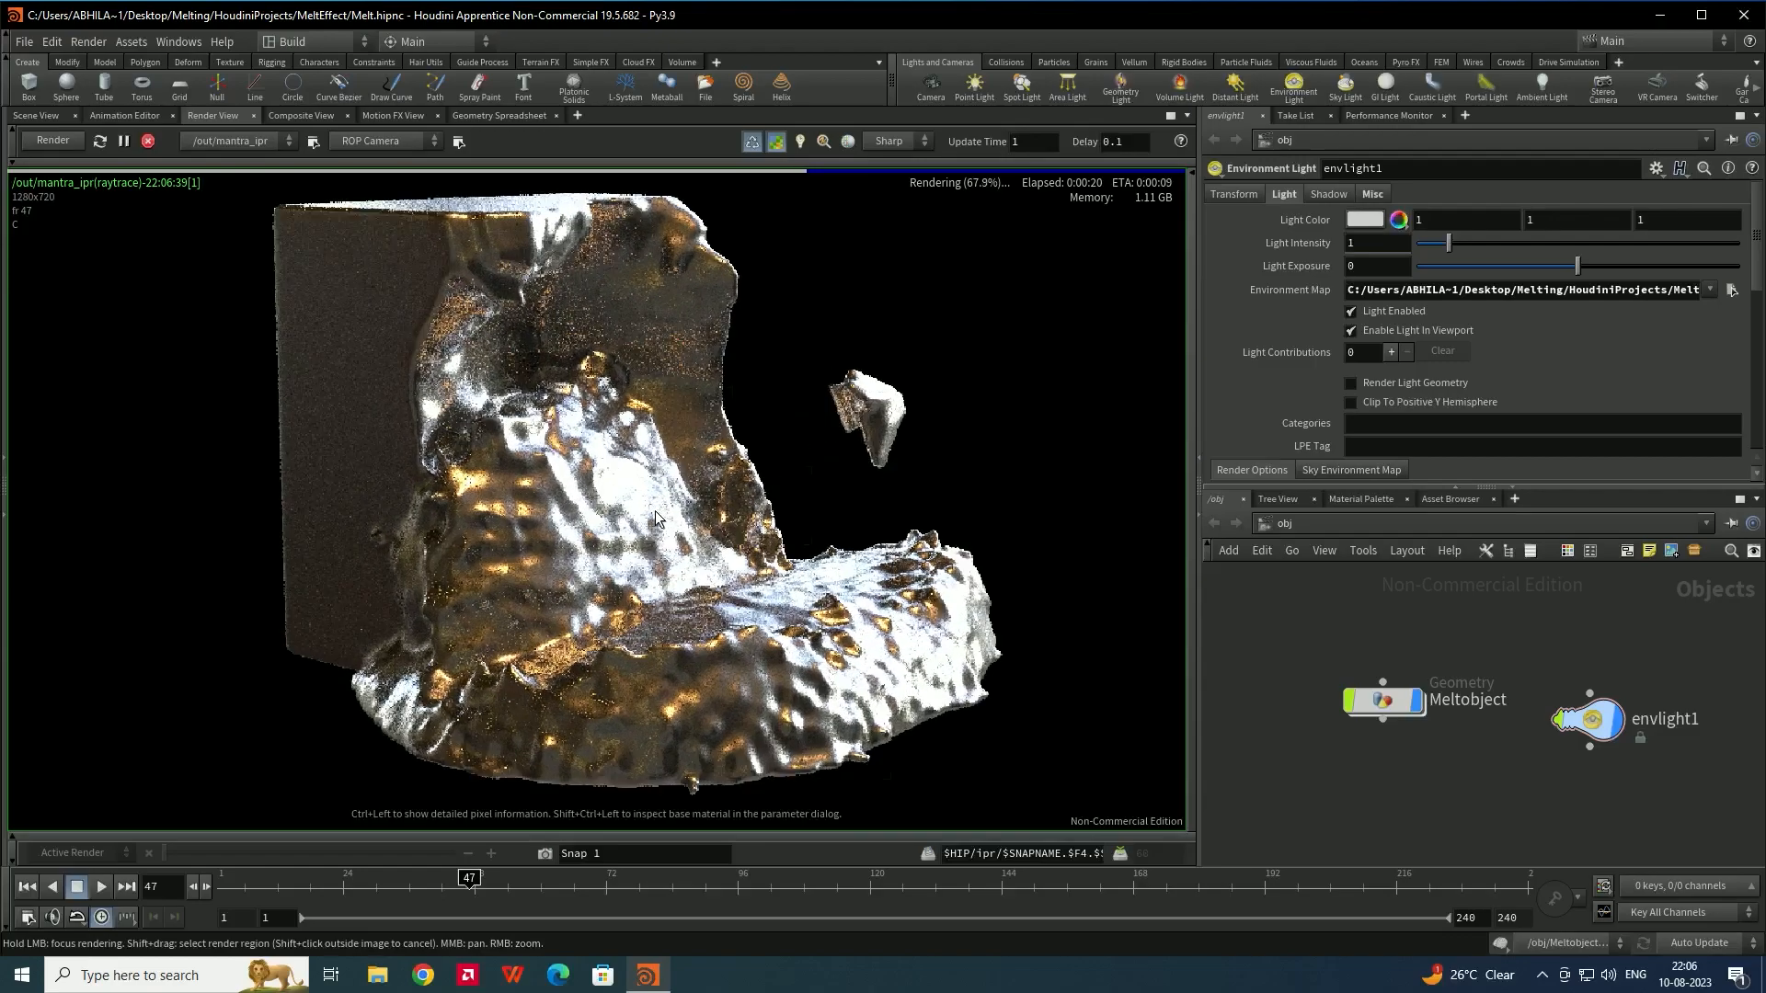
{"action": "scroll", "coordinate": [639, 504], "scroll_direction": "down", "scroll_amount": 3}
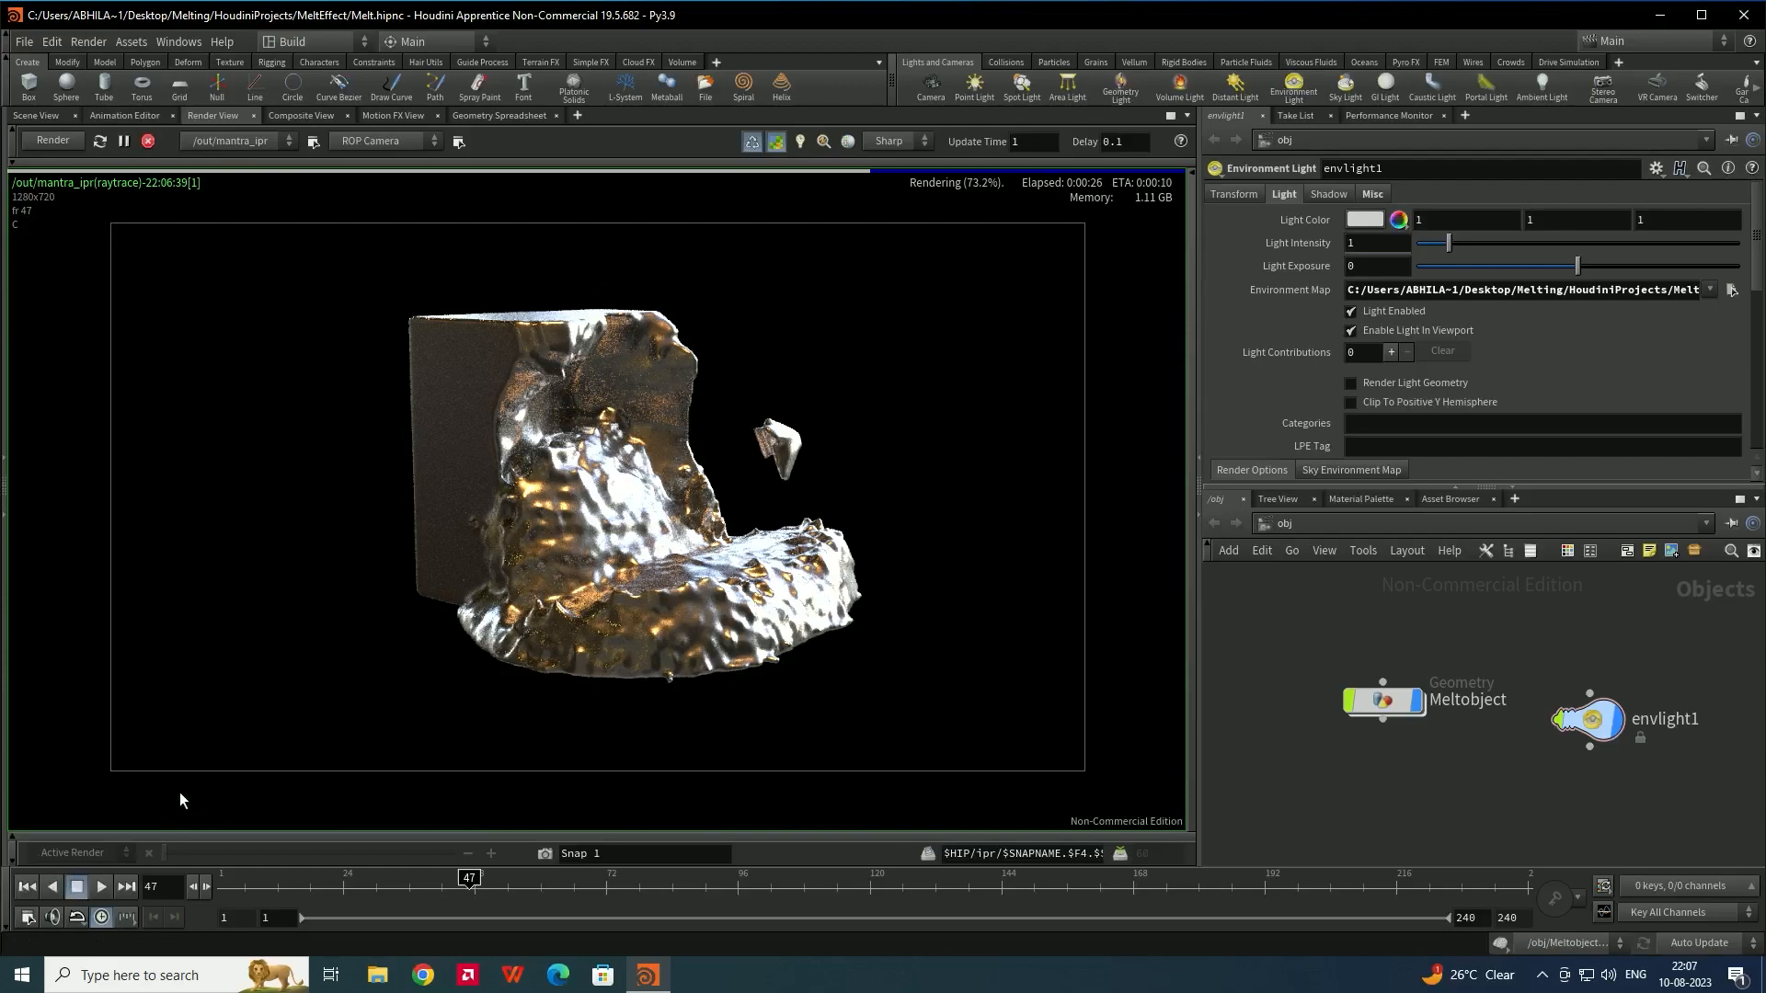
{"action": "left_click", "coordinate": [147, 140]}
{"action": "left_click", "coordinate": [38, 117]}
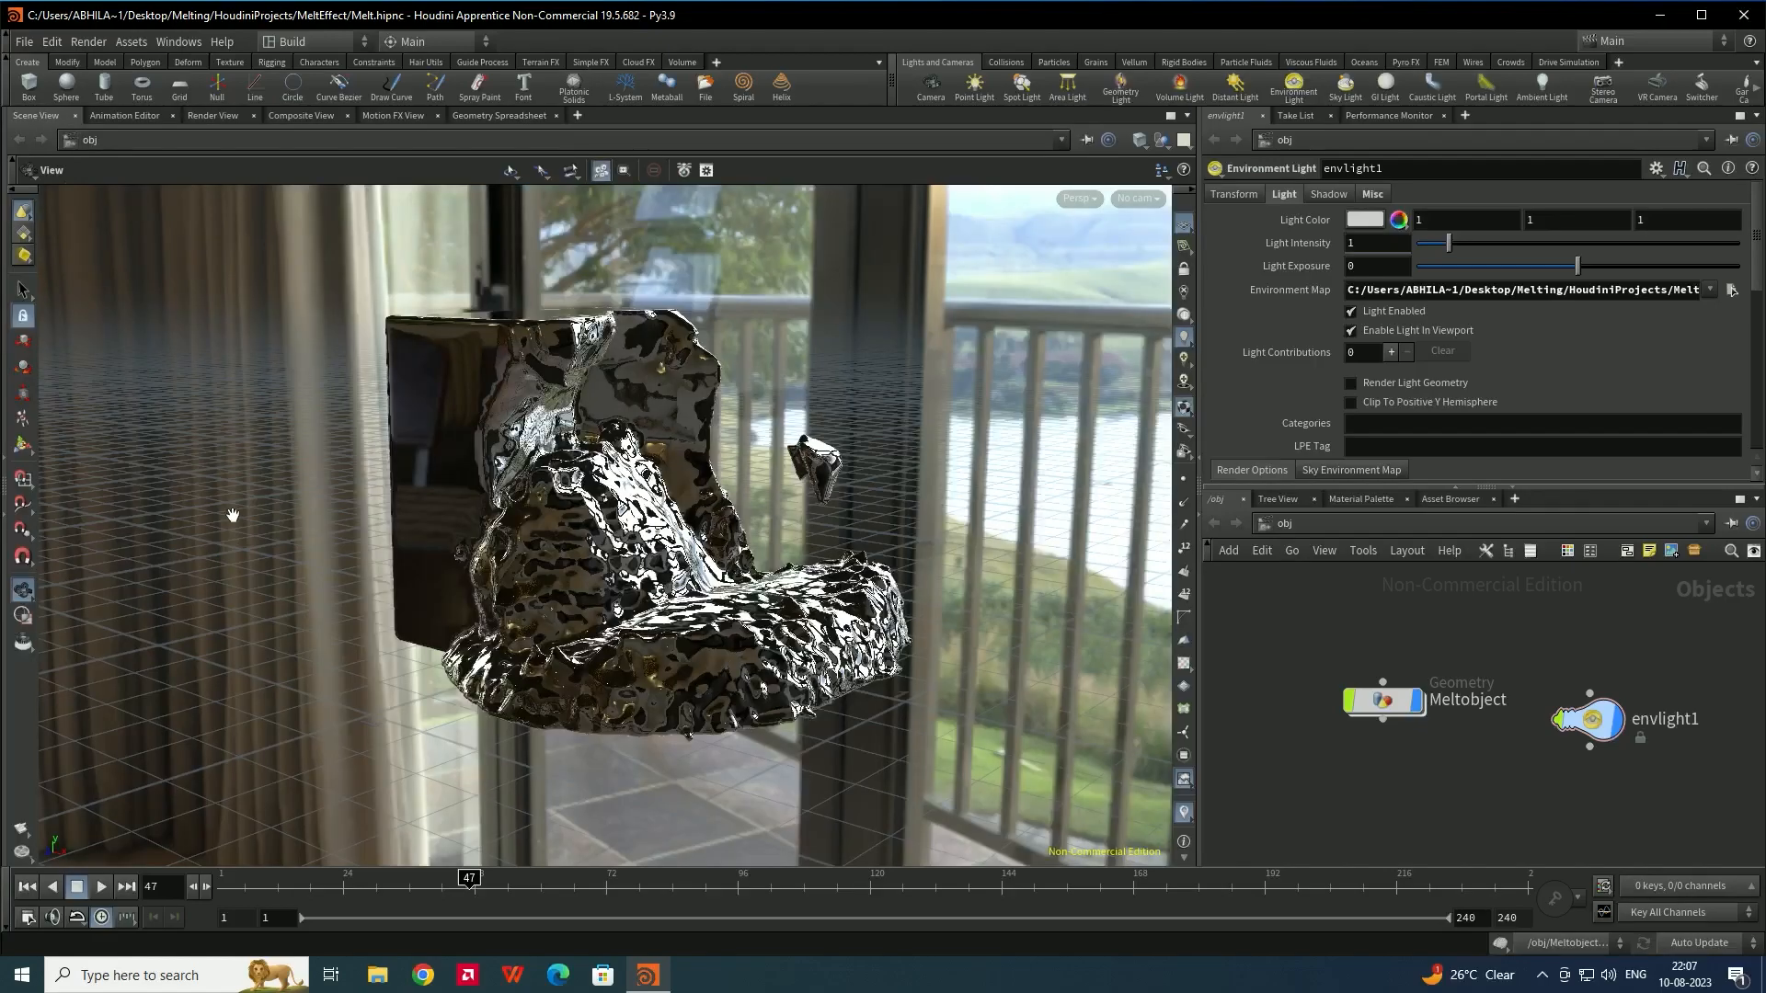
{"action": "key", "text": "ctrl+s"}
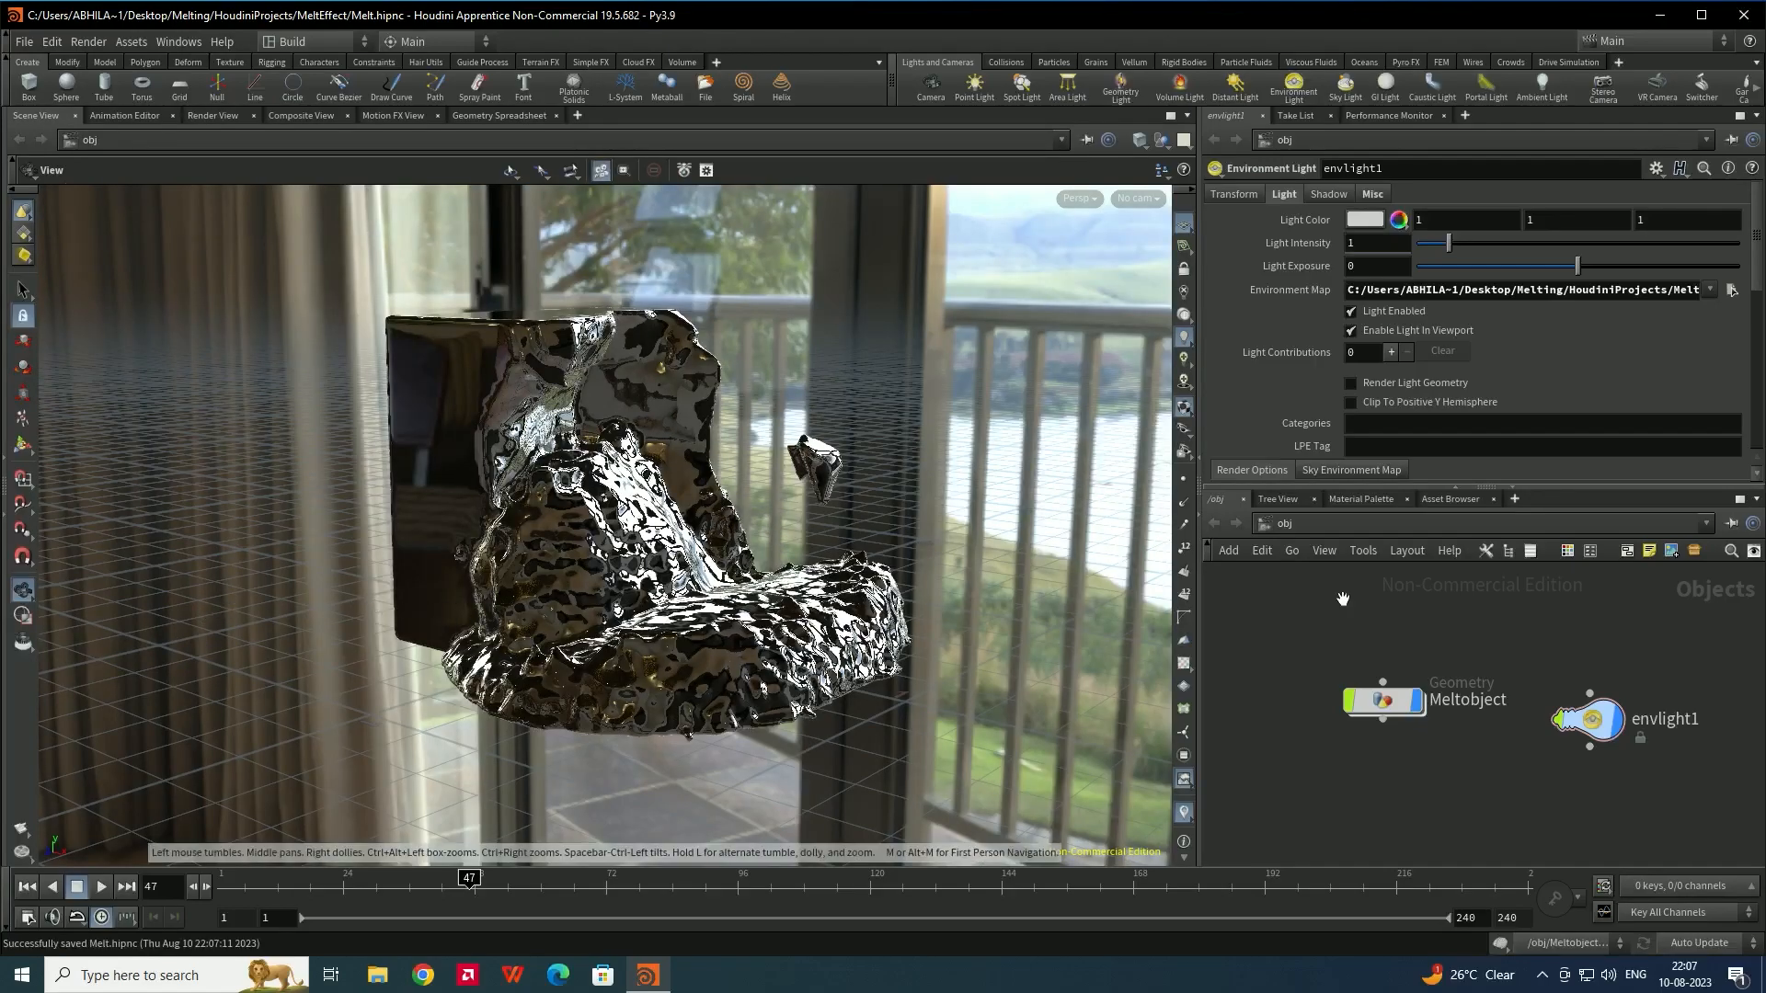
Add a Grid object below Meltobject in the obj network as a ground plane
{"action": "key", "text": "Tab"}
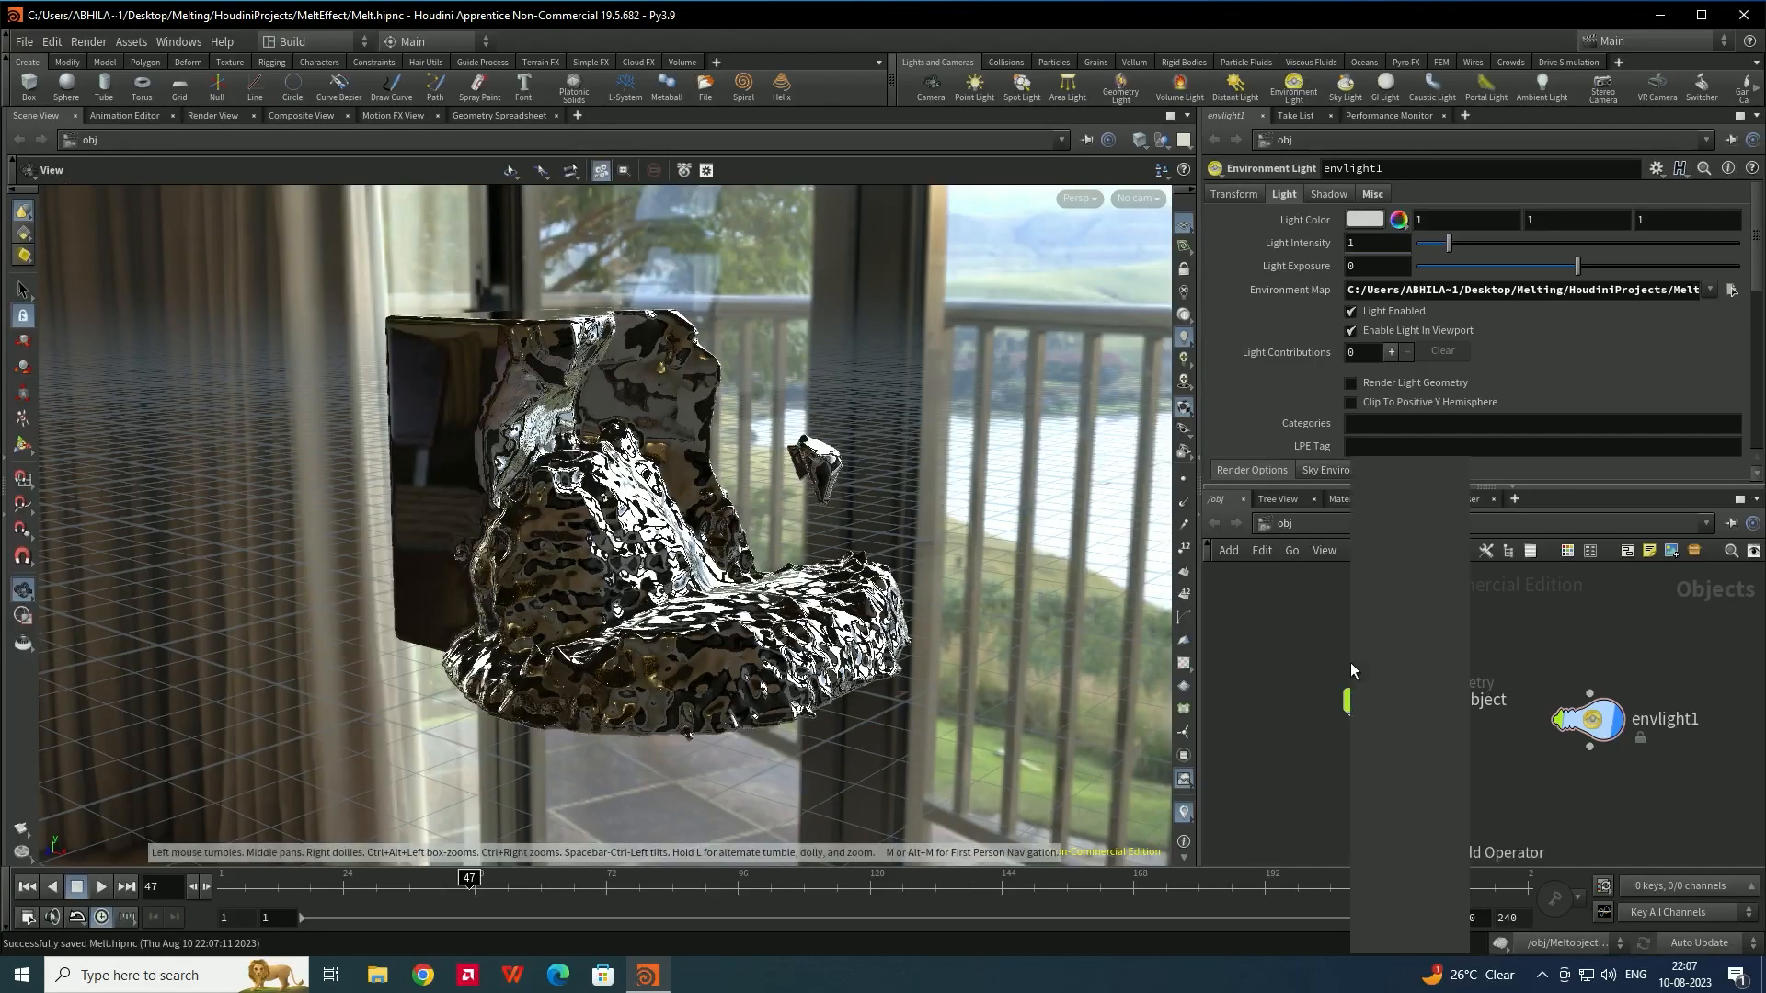
{"action": "type", "text": "gri"}
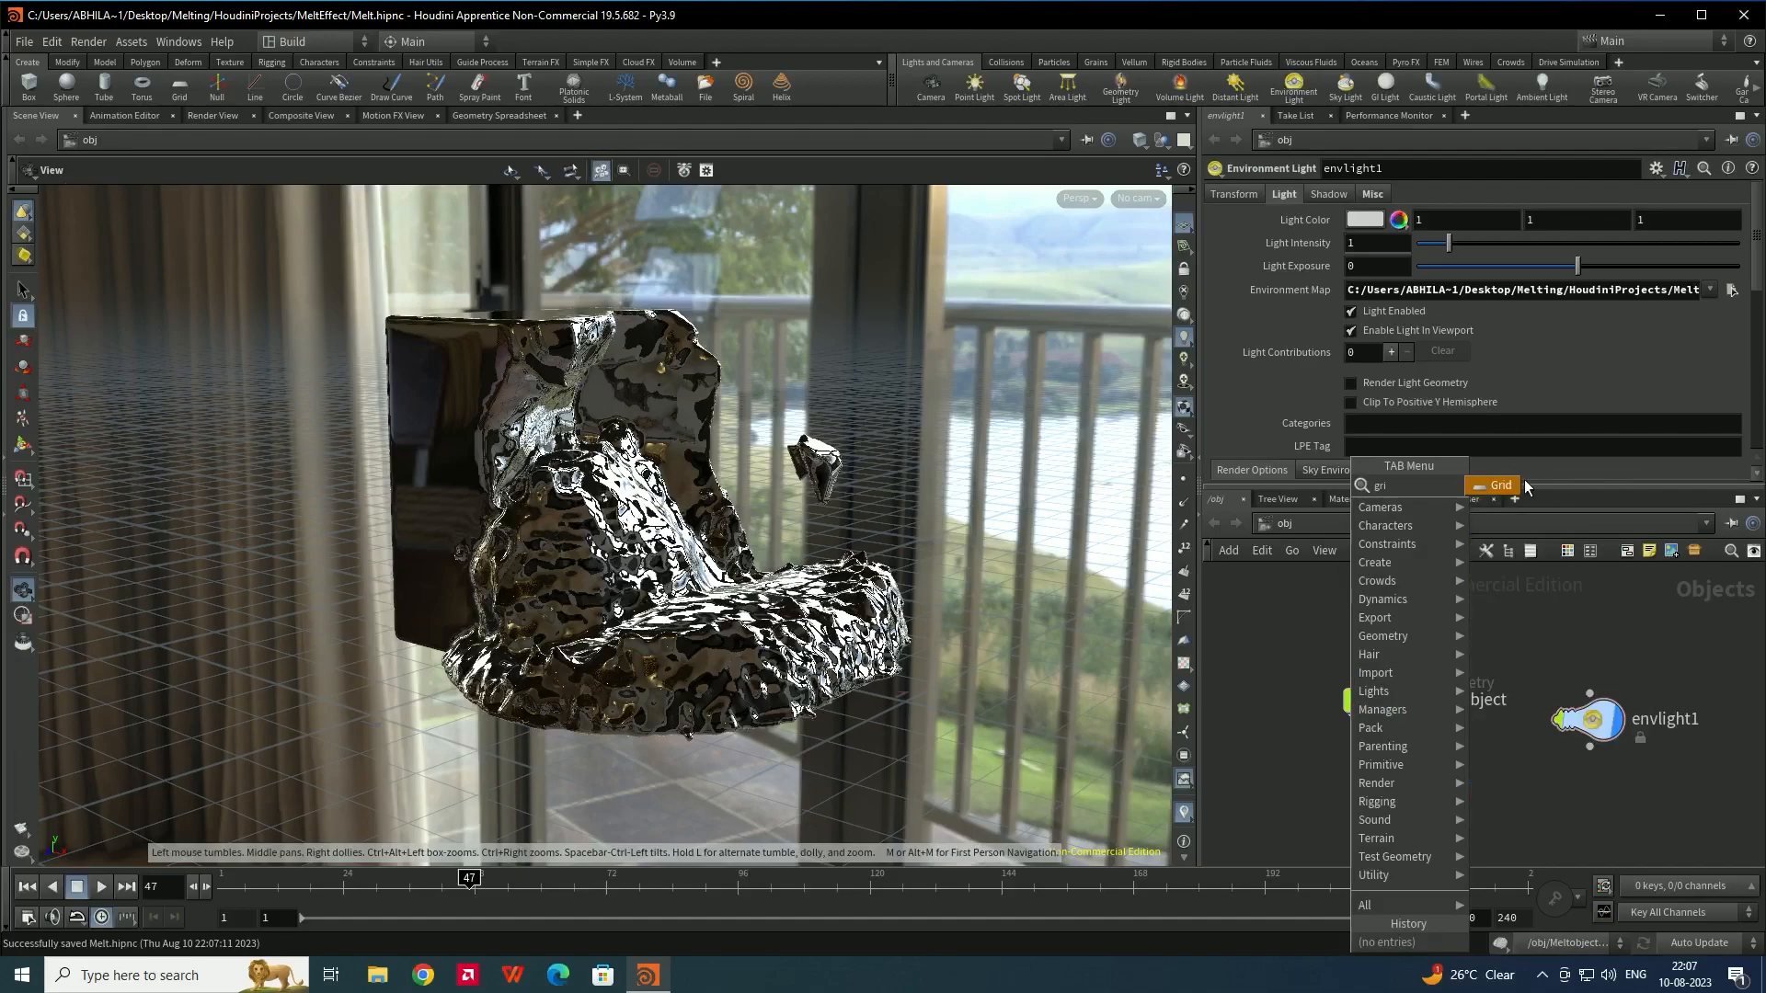
{"action": "left_click", "coordinate": [1501, 483]}
{"action": "left_click", "coordinate": [1338, 775]}
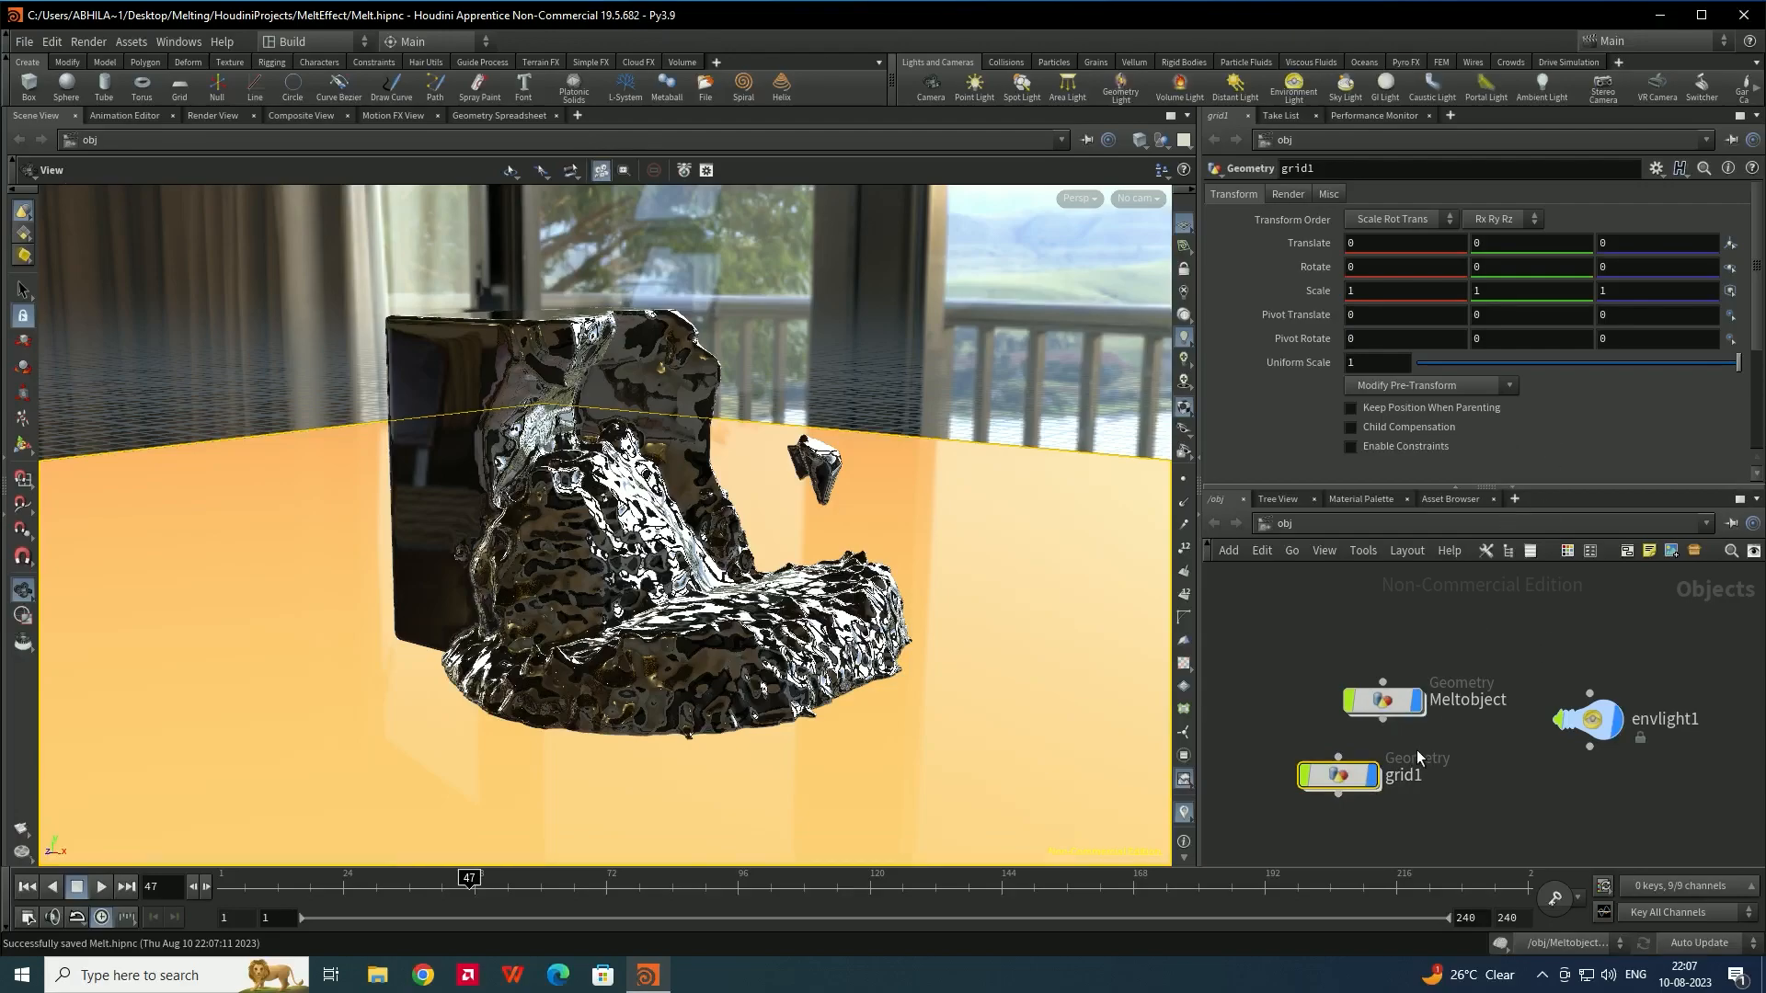
Set grid1's Uniform Scale to 20 and save the scene
{"action": "left_click", "coordinate": [1375, 360]}
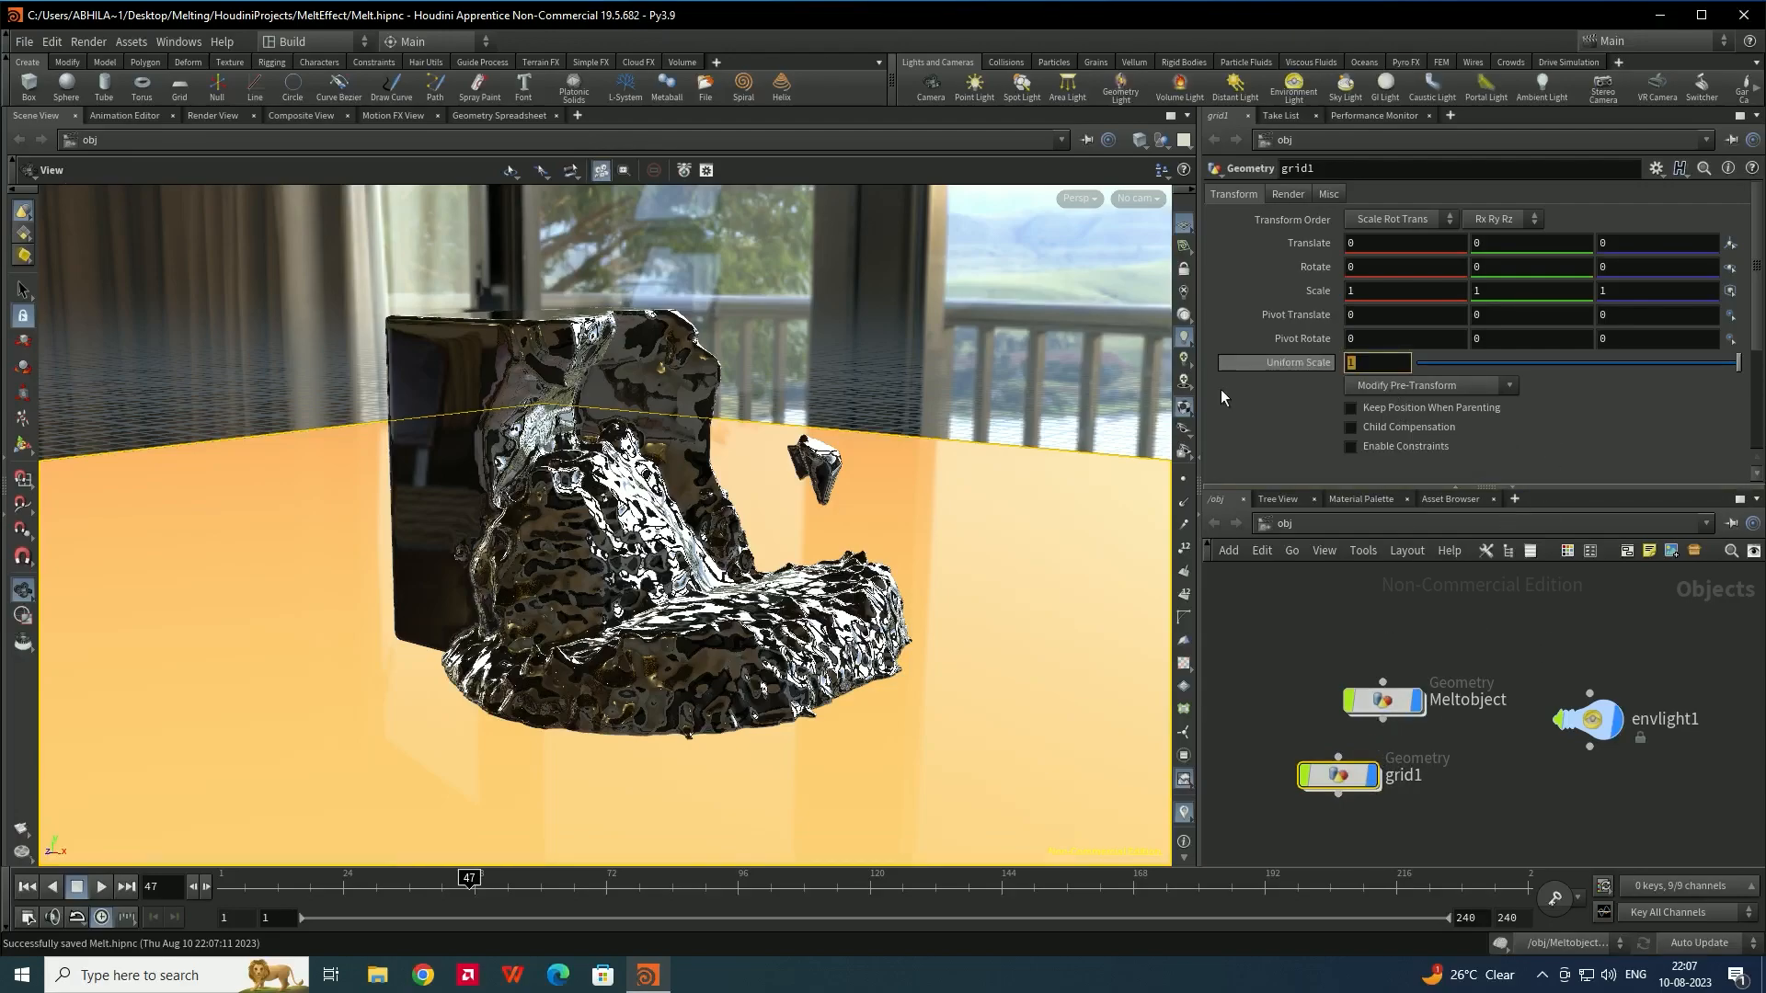
{"action": "type", "text": "20"}
{"action": "key", "text": "Return"}
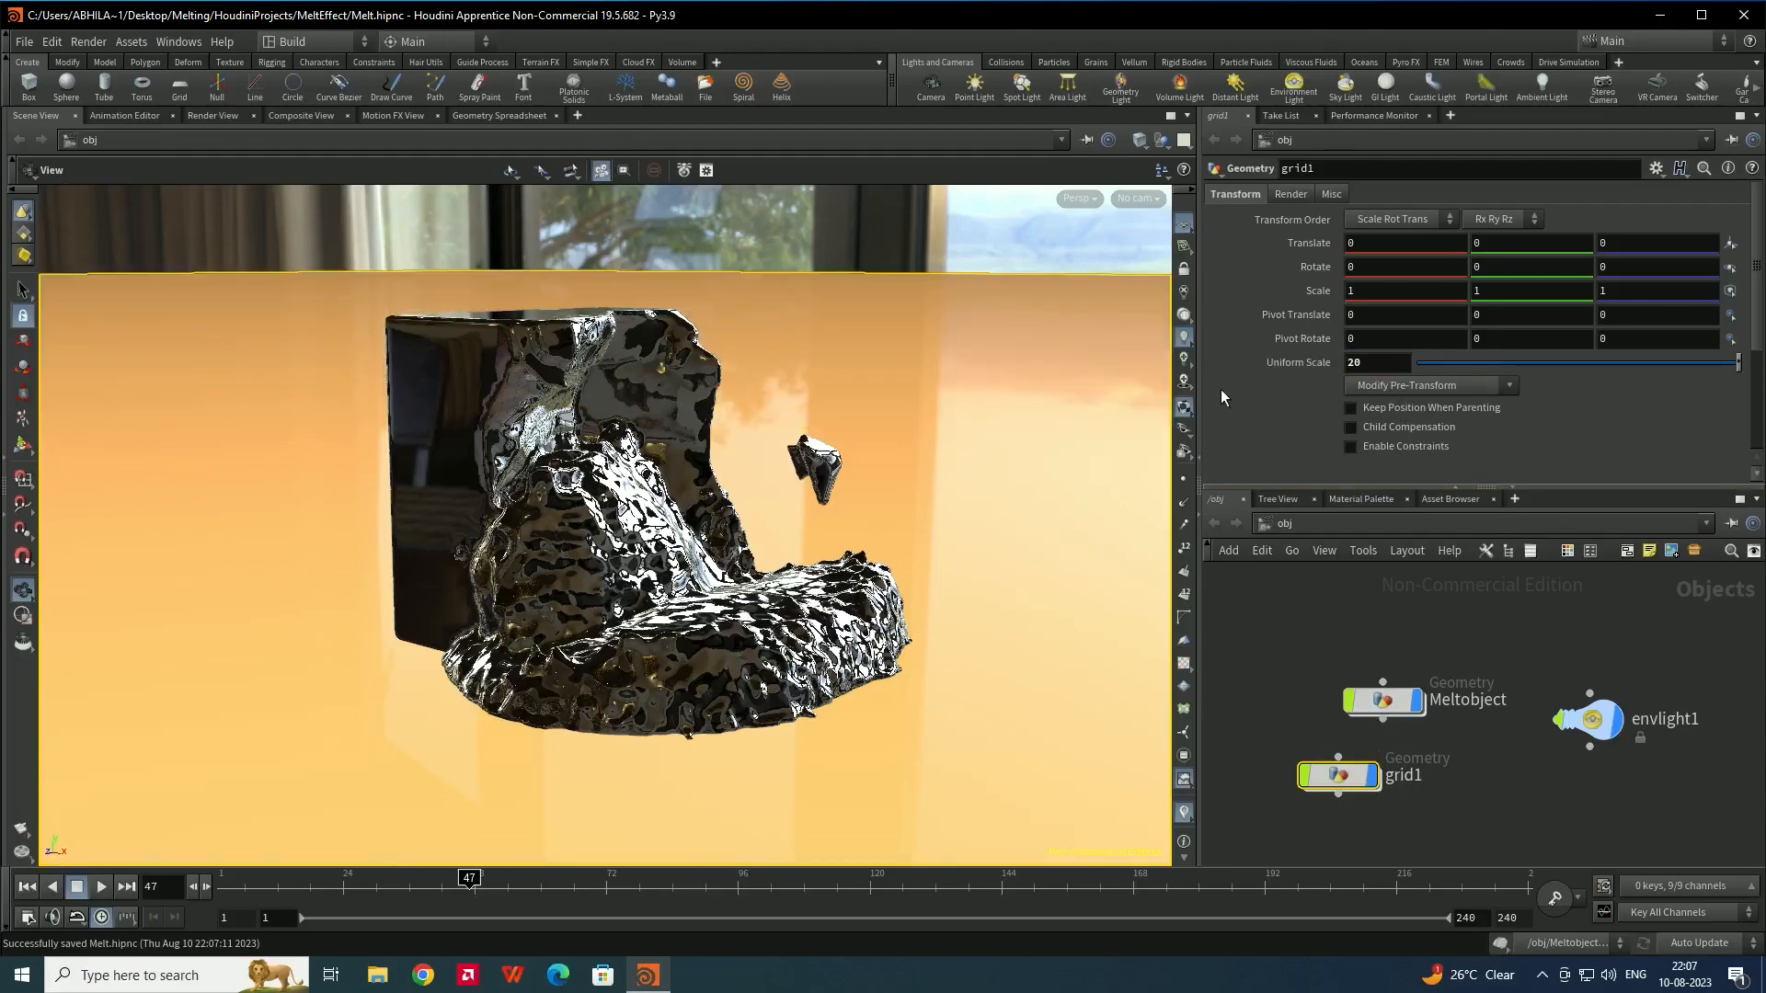
{"action": "left_click_drag", "start_coordinate": [885, 480], "coordinate": [840, 449]}
{"action": "key", "text": "ctrl+s"}
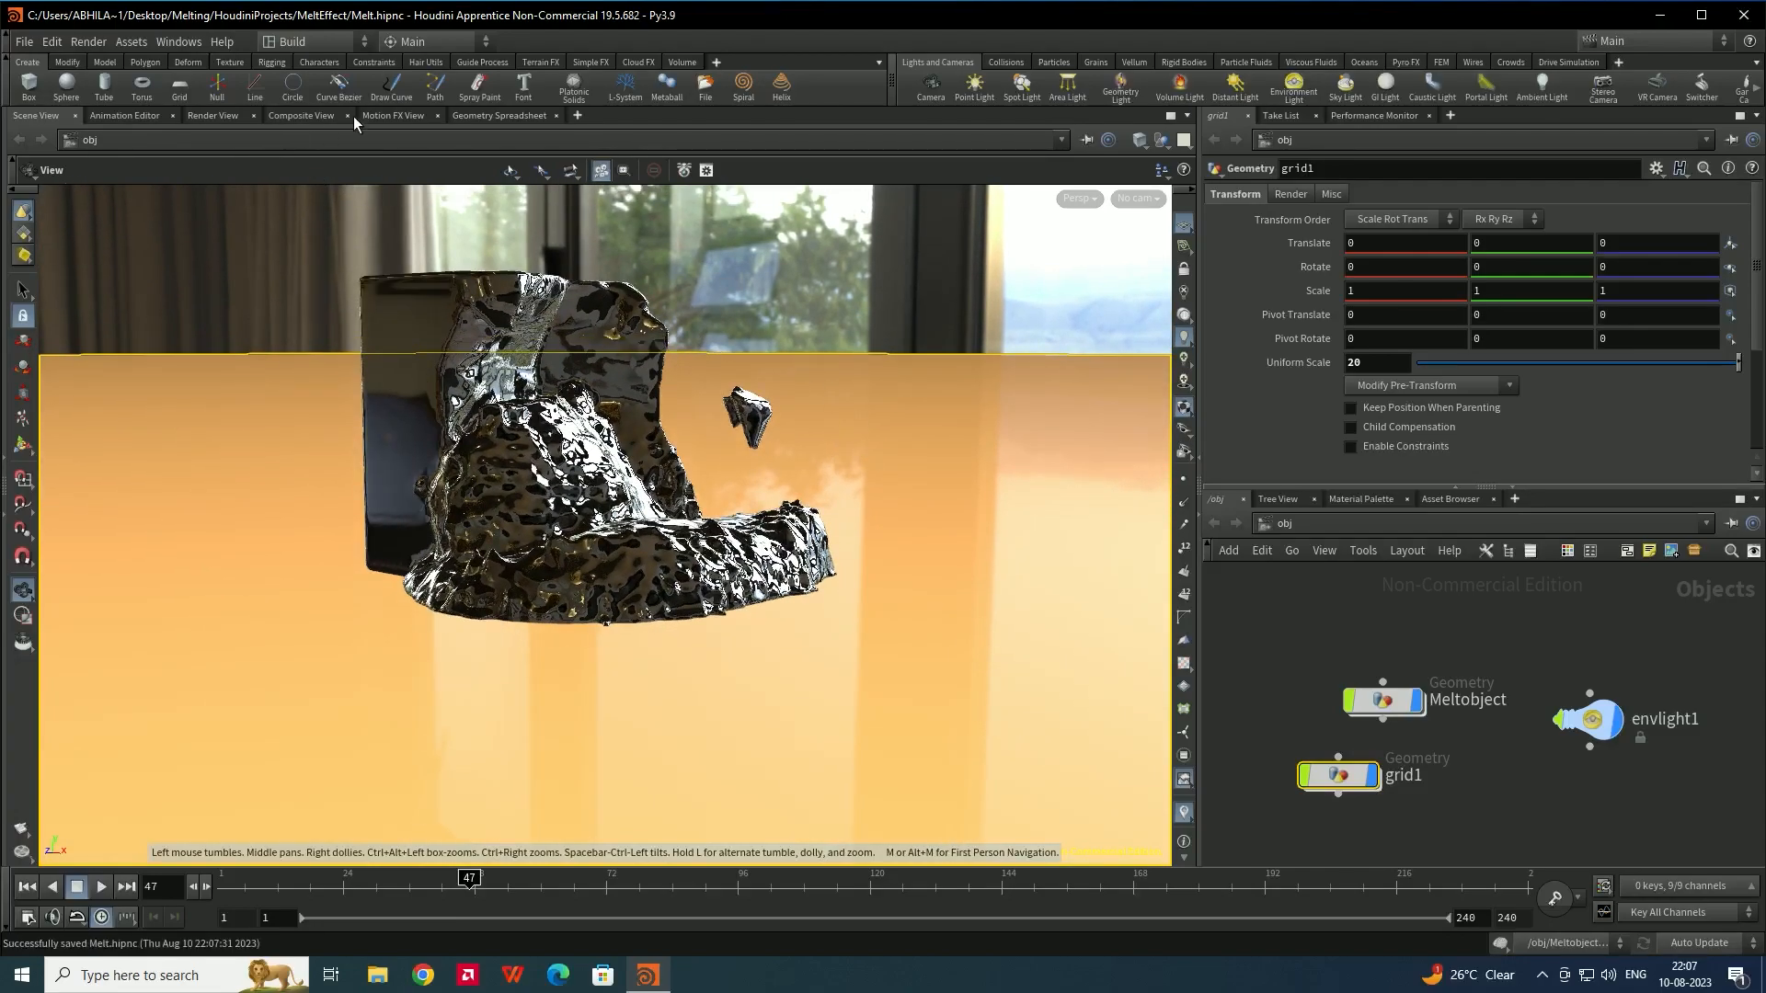
{"action": "left_click", "coordinate": [1542, 779]}
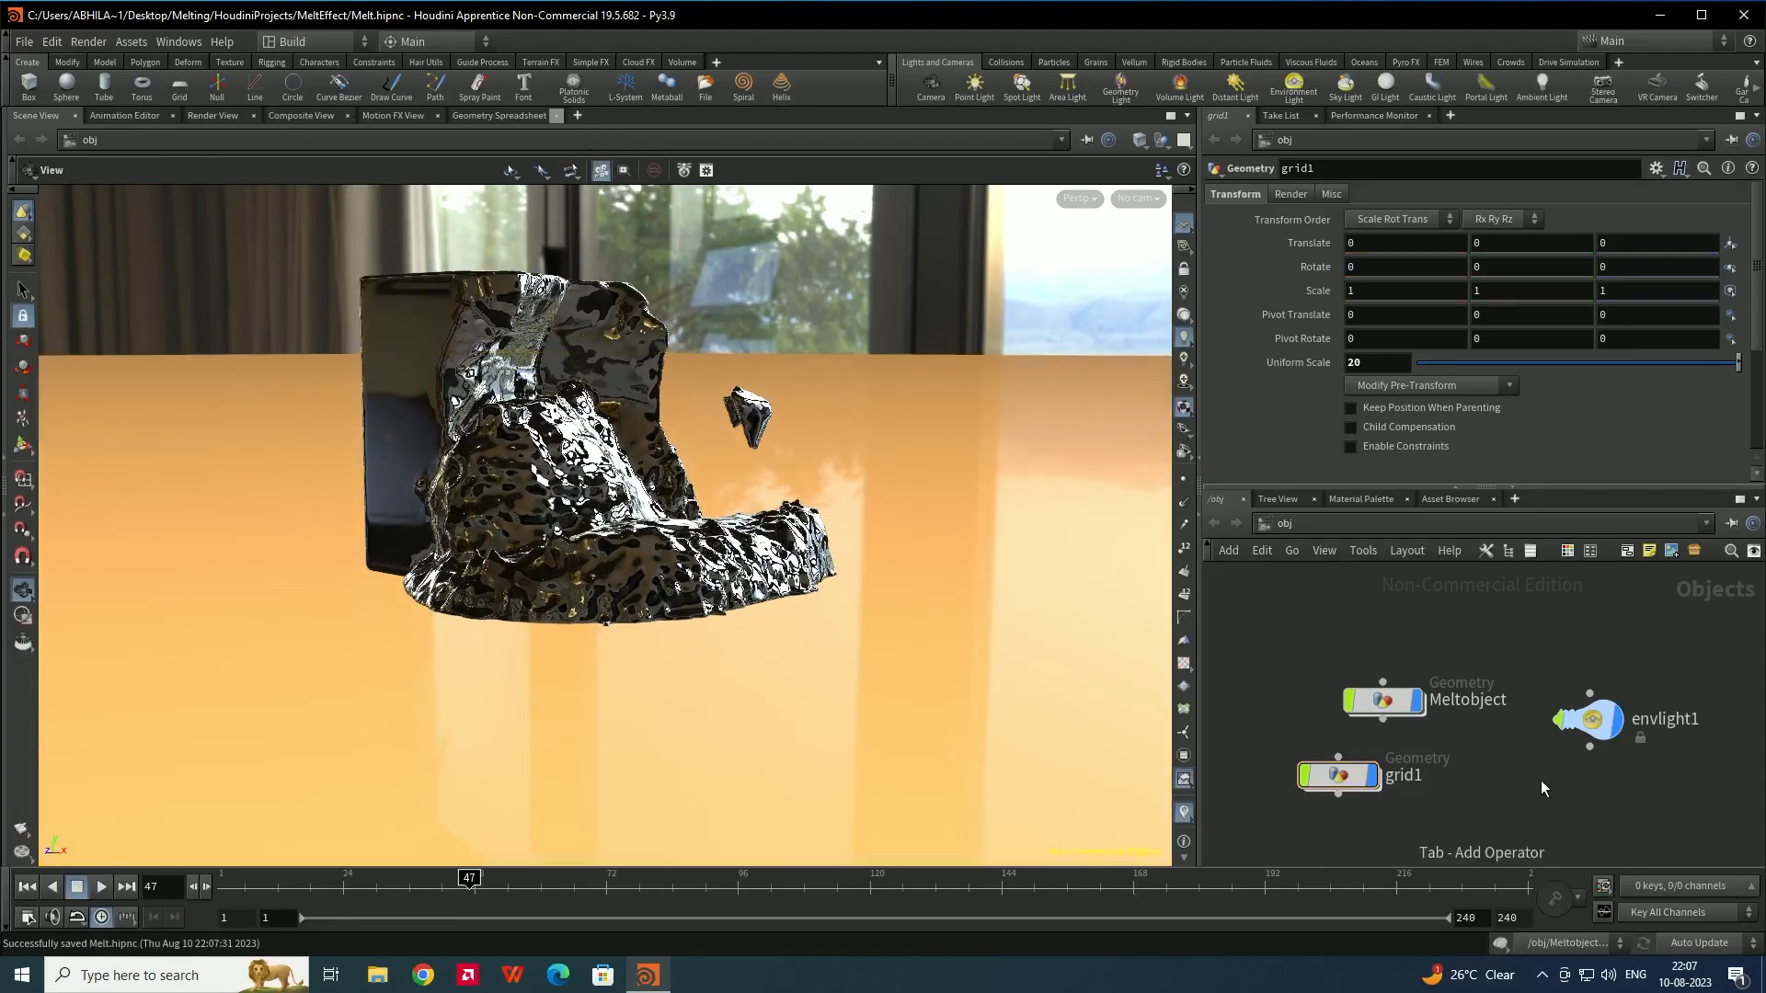
{"action": "key", "text": "Tab"}
{"action": "type", "text": "cam"}
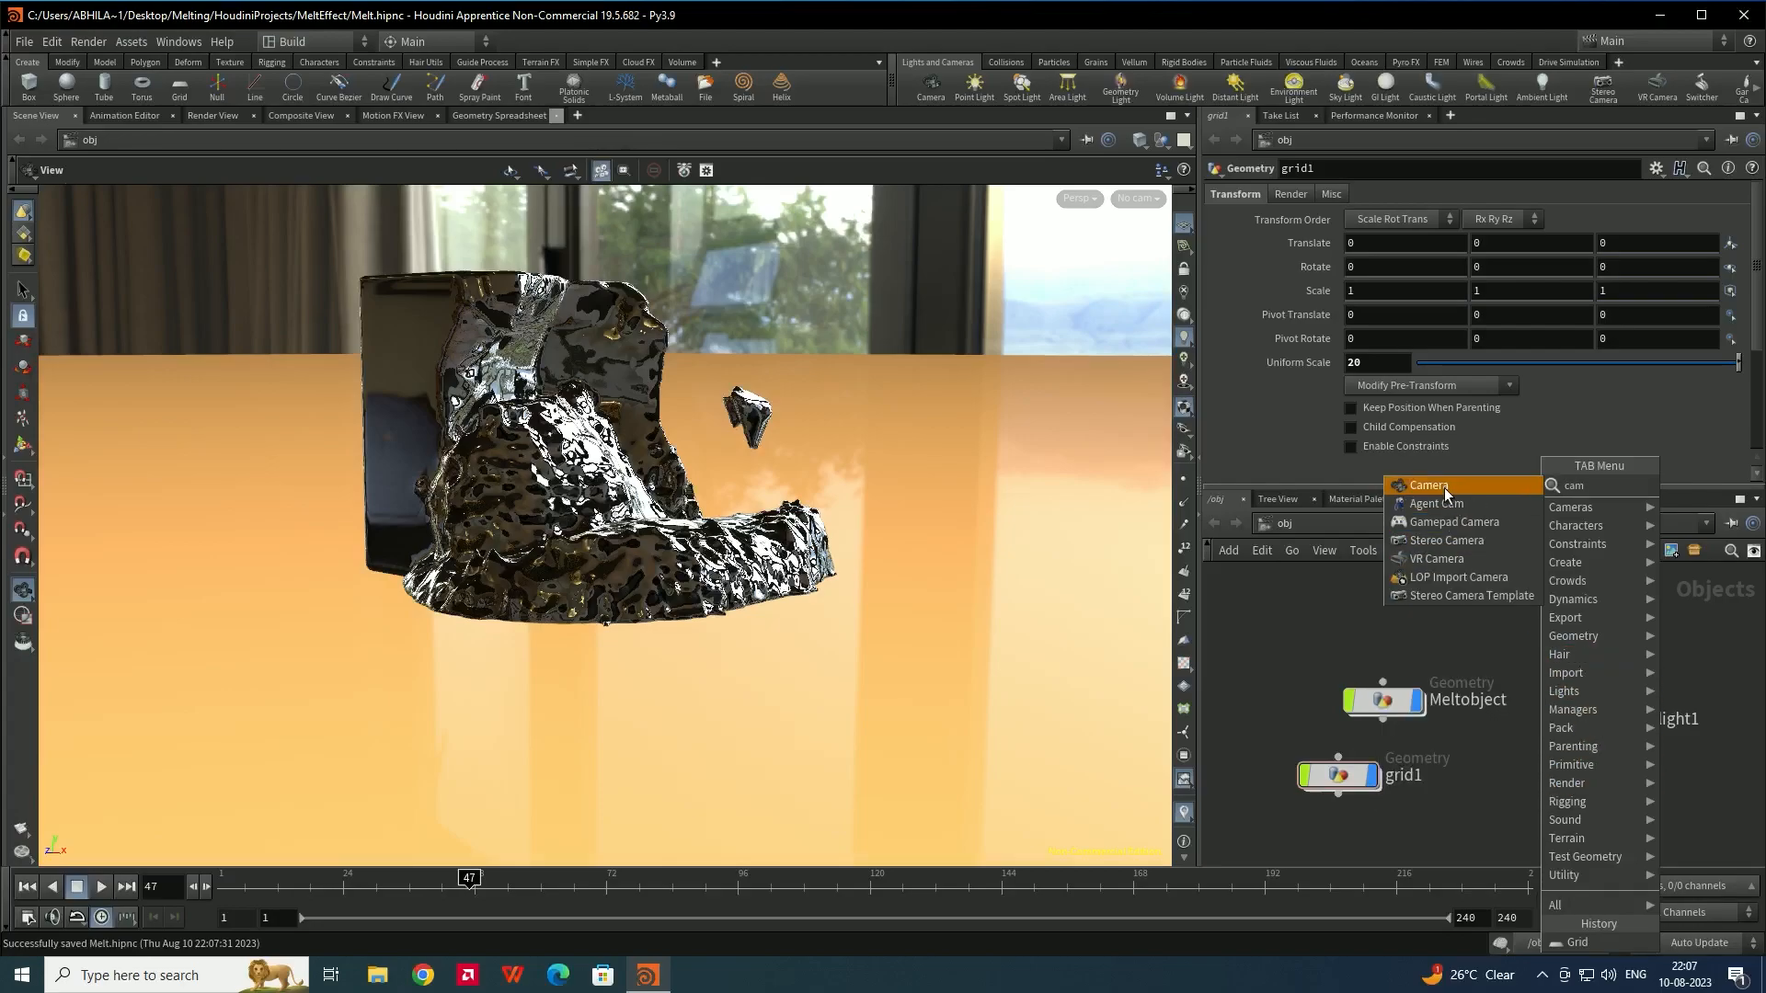
{"action": "key", "text": "Return"}
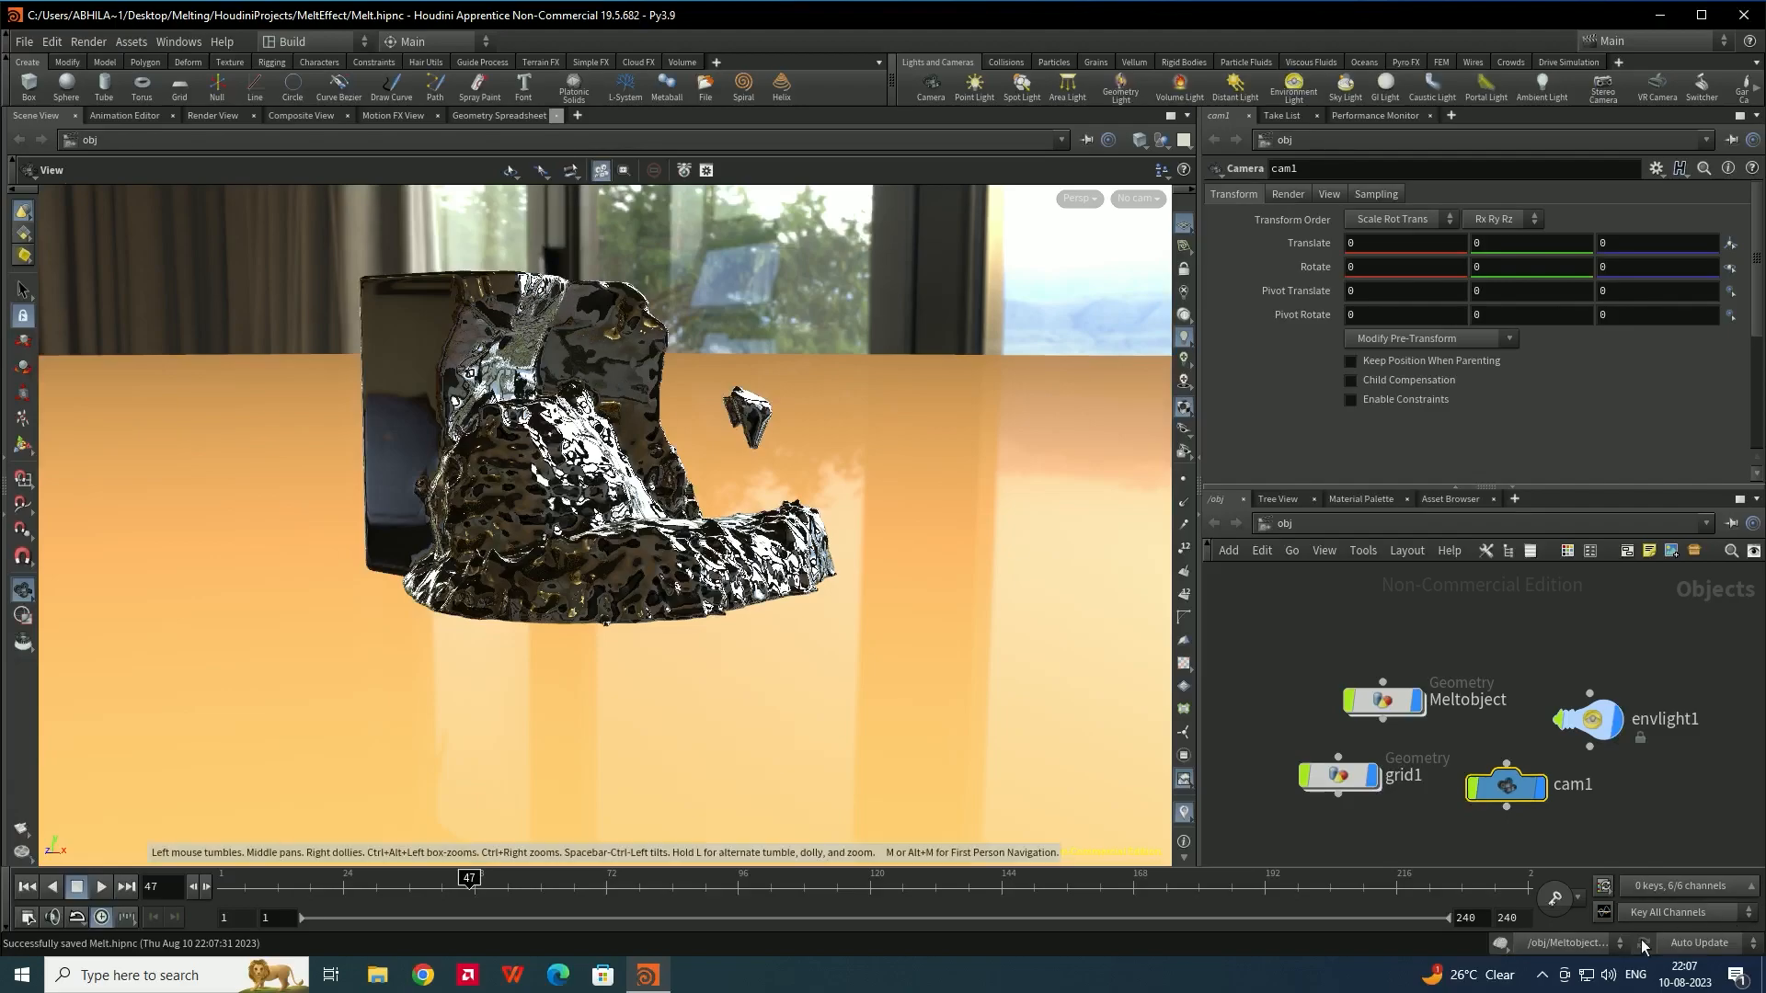
{"action": "key", "text": "Delete"}
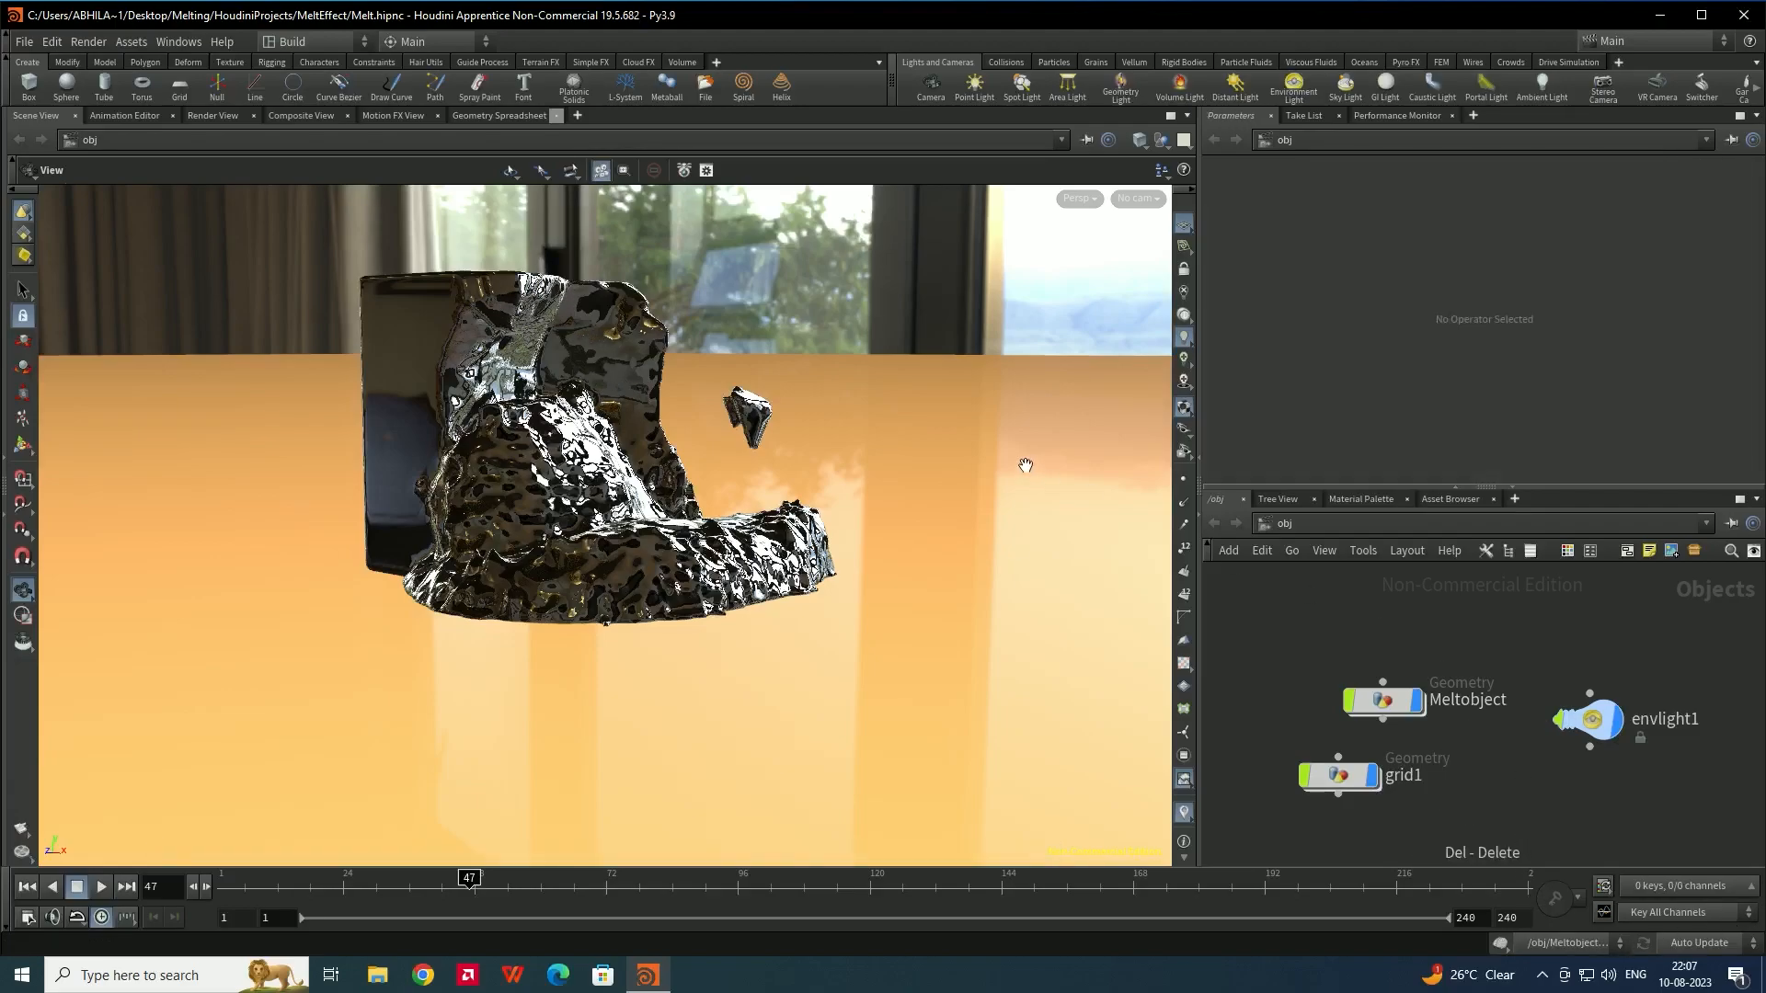
Create a camera from the current view and reframe the melting cube, with Translate about 3.16, 1.52, 3.27 and Rotate about -14.5, 45, 0
{"action": "left_click", "coordinate": [931, 87]}
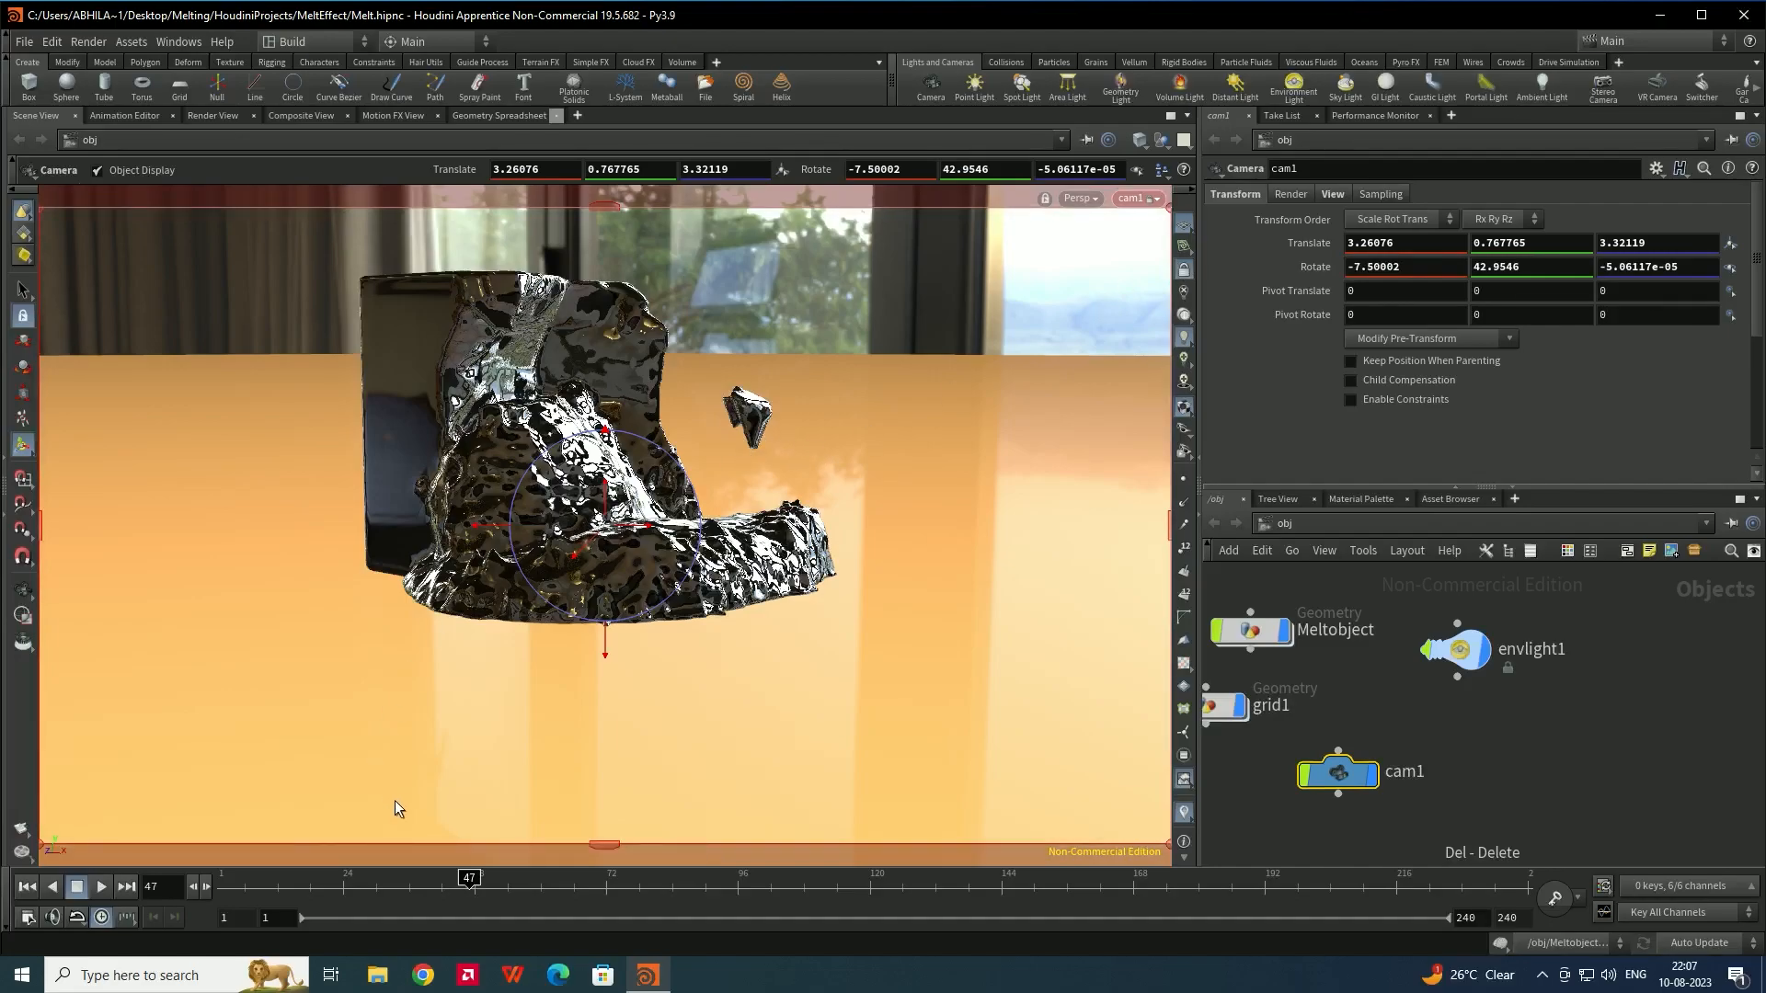
{"action": "key", "text": "ctrl+s"}
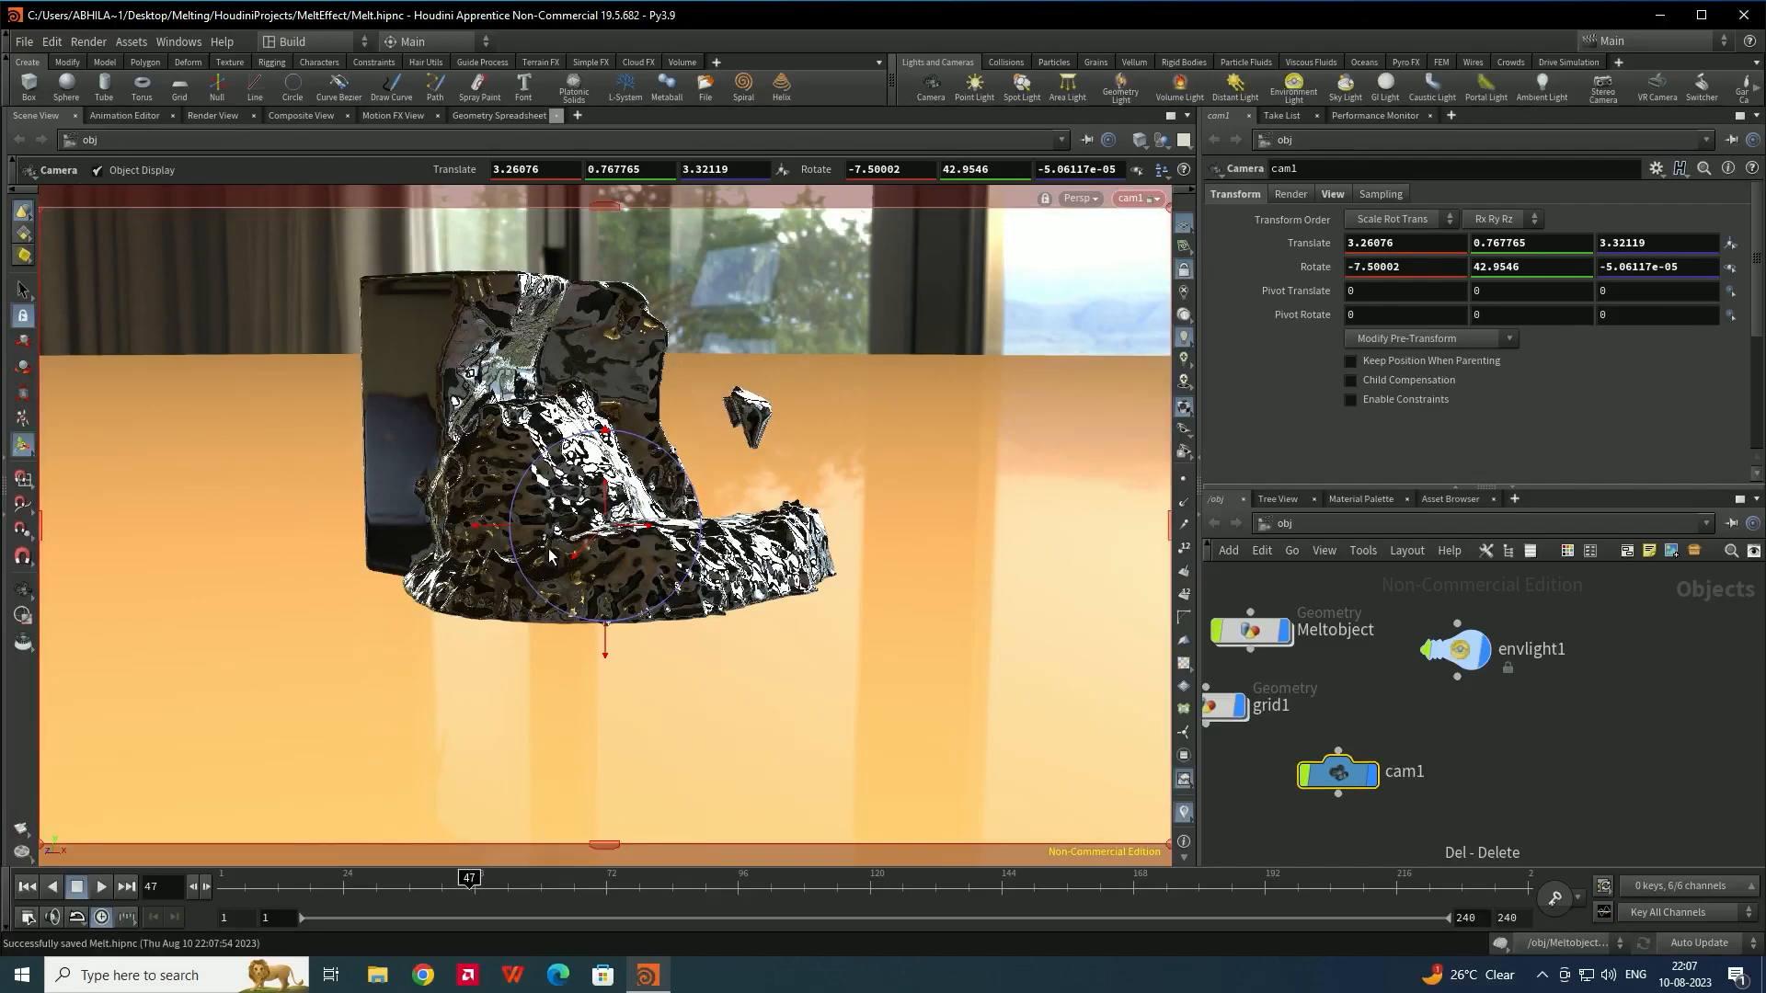
{"action": "left_click", "coordinate": [24, 594]}
{"action": "left_click_drag", "start_coordinate": [637, 458], "coordinate": [633, 442]}
{"action": "middle_click_drag", "start_coordinate": [633, 443], "coordinate": [667, 487]}
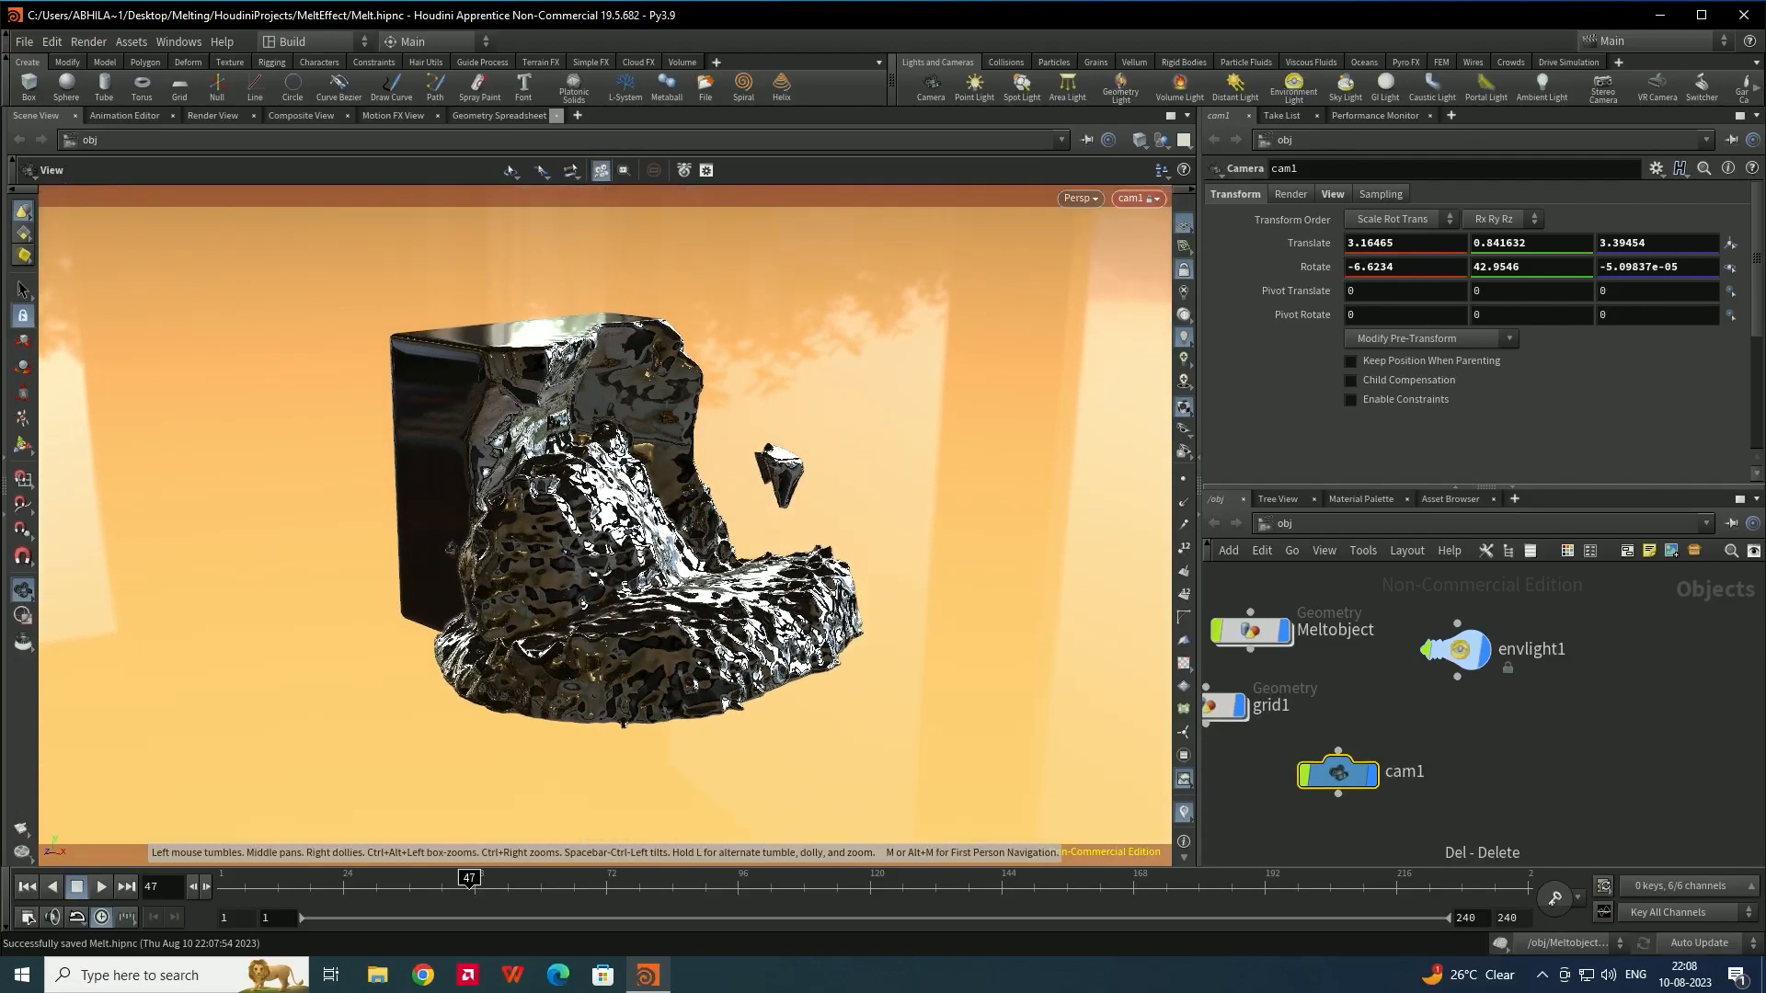
{"action": "left_click_drag", "start_coordinate": [668, 488], "coordinate": [673, 483]}
{"action": "middle_click_drag", "start_coordinate": [673, 483], "coordinate": [703, 479]}
{"action": "left_click", "coordinate": [1526, 749]}
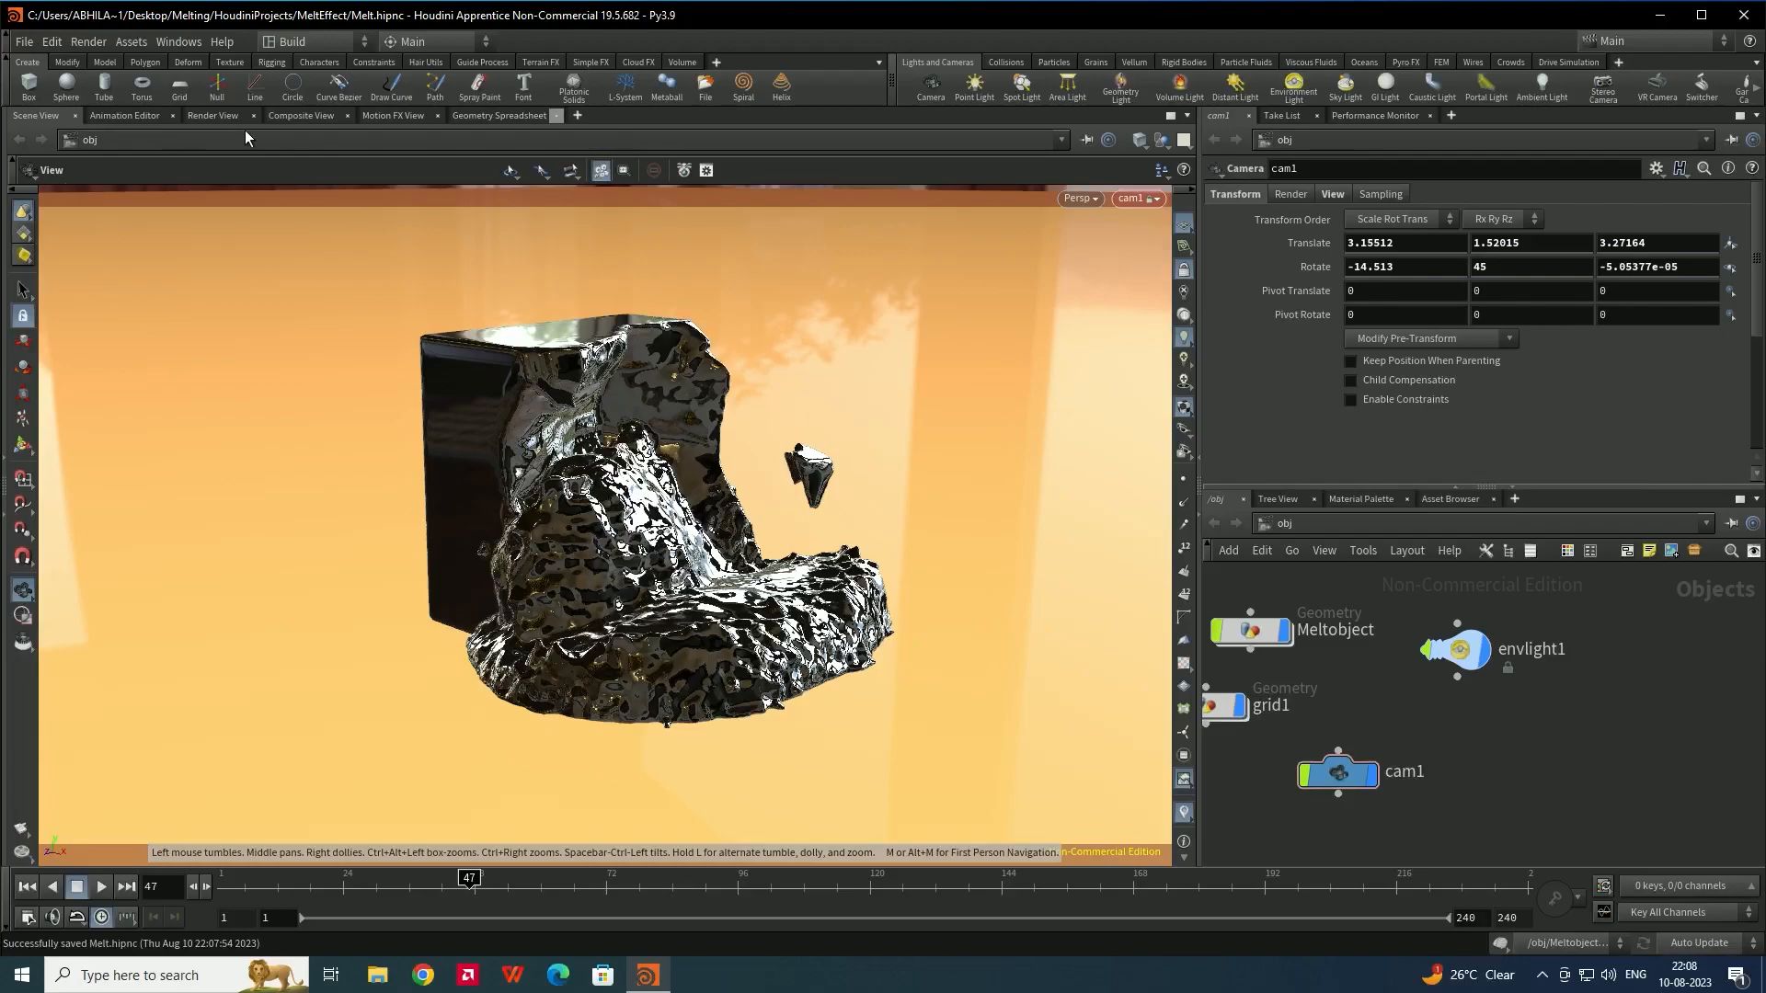
Test-render the melting cube and ground plane through cam1, stop the render, and save the scene
{"action": "left_click", "coordinate": [211, 116]}
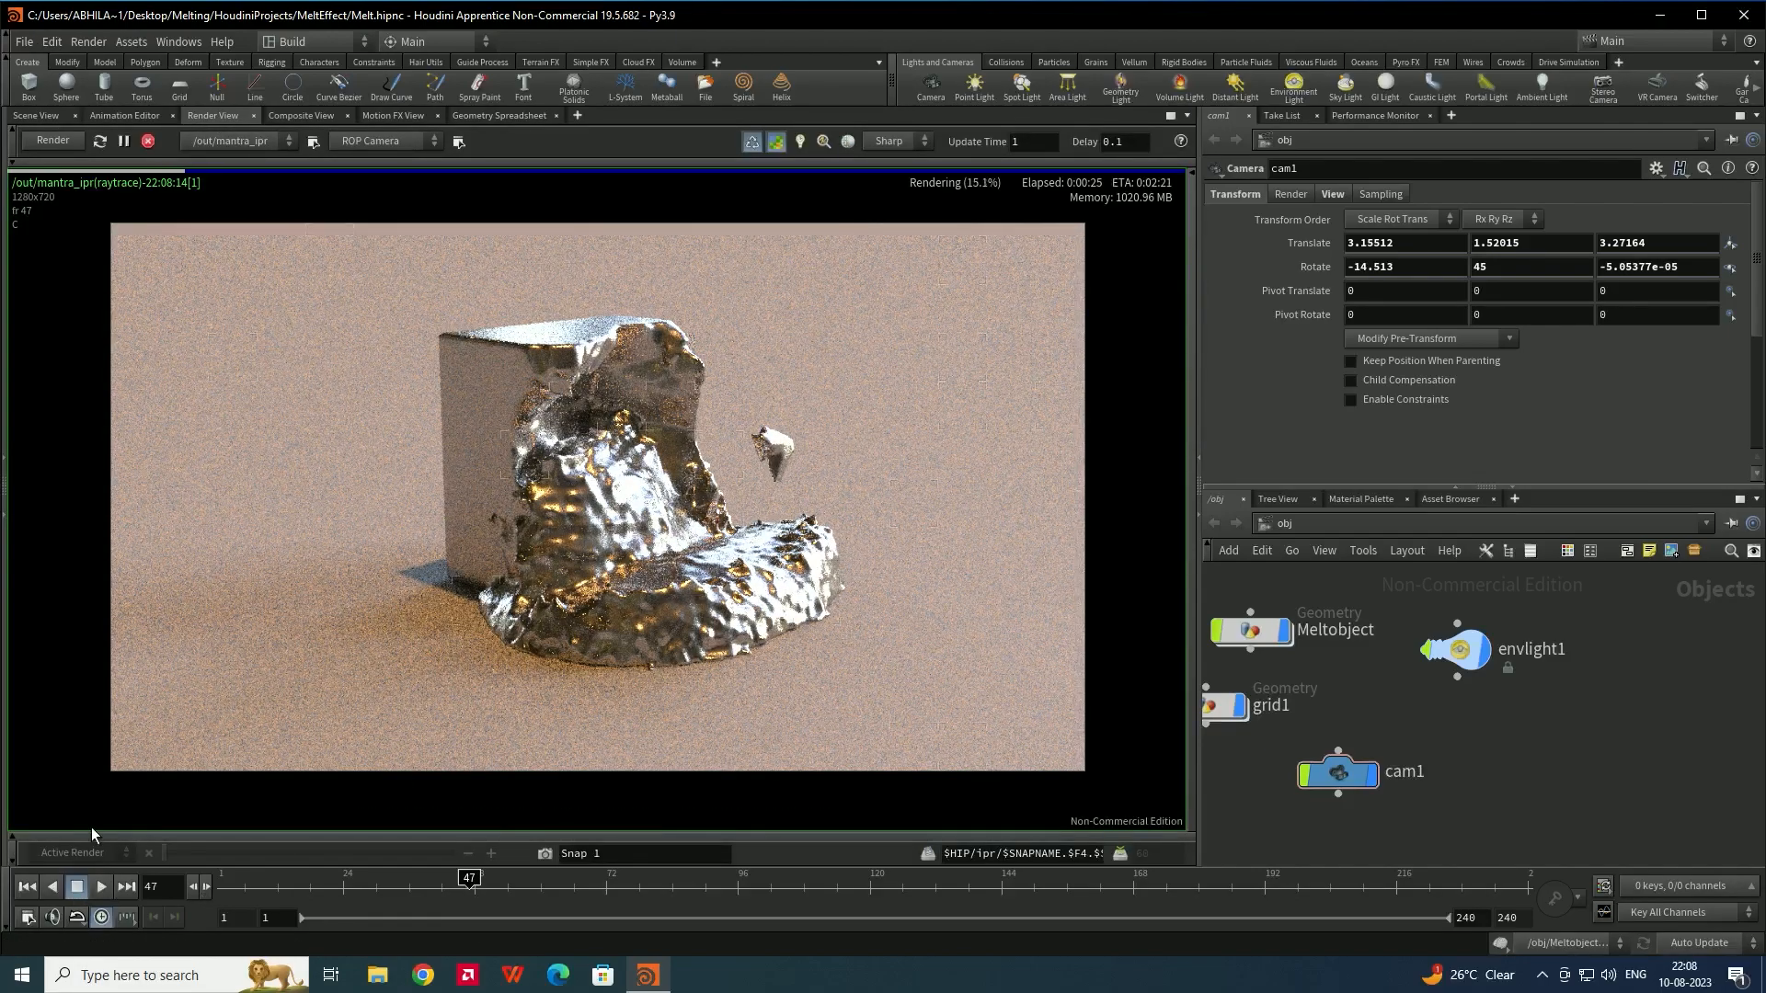
{"action": "left_click", "coordinate": [148, 141]}
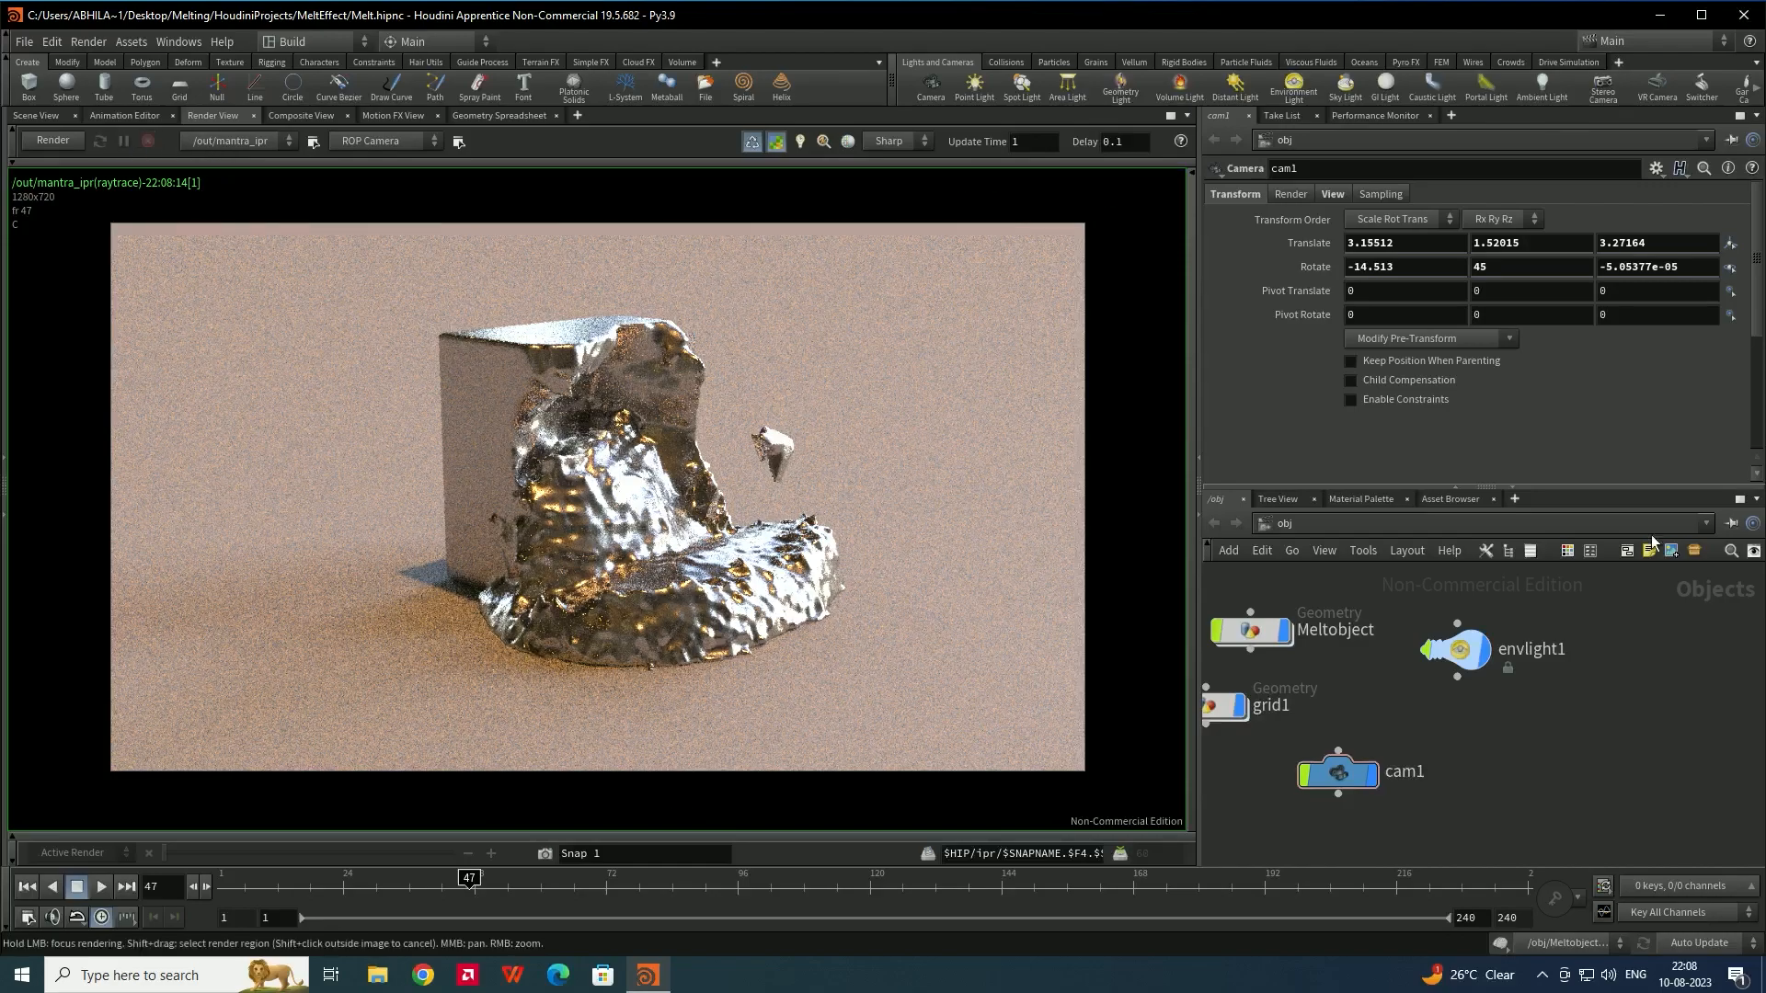
{"action": "key", "text": "ctrl+s"}
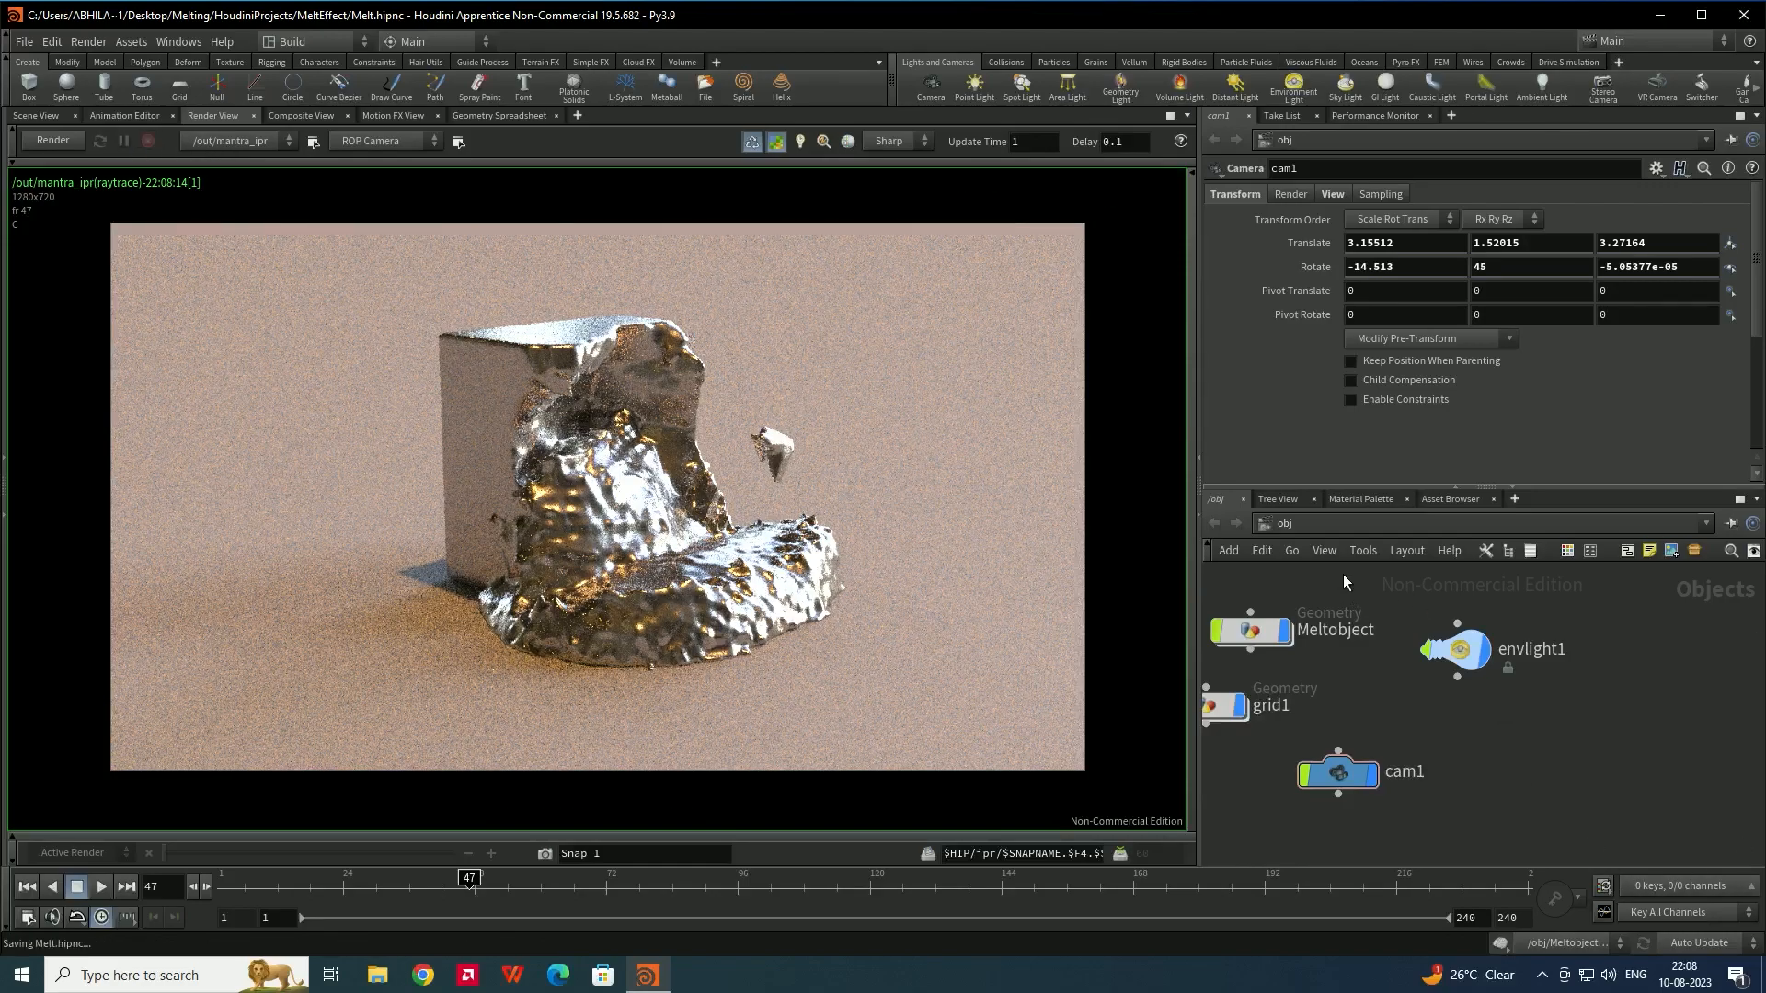
In the out network, set the SSS Quality in mantra_ipr's Sampling settings to 8
{"action": "left_click", "coordinate": [1284, 524]}
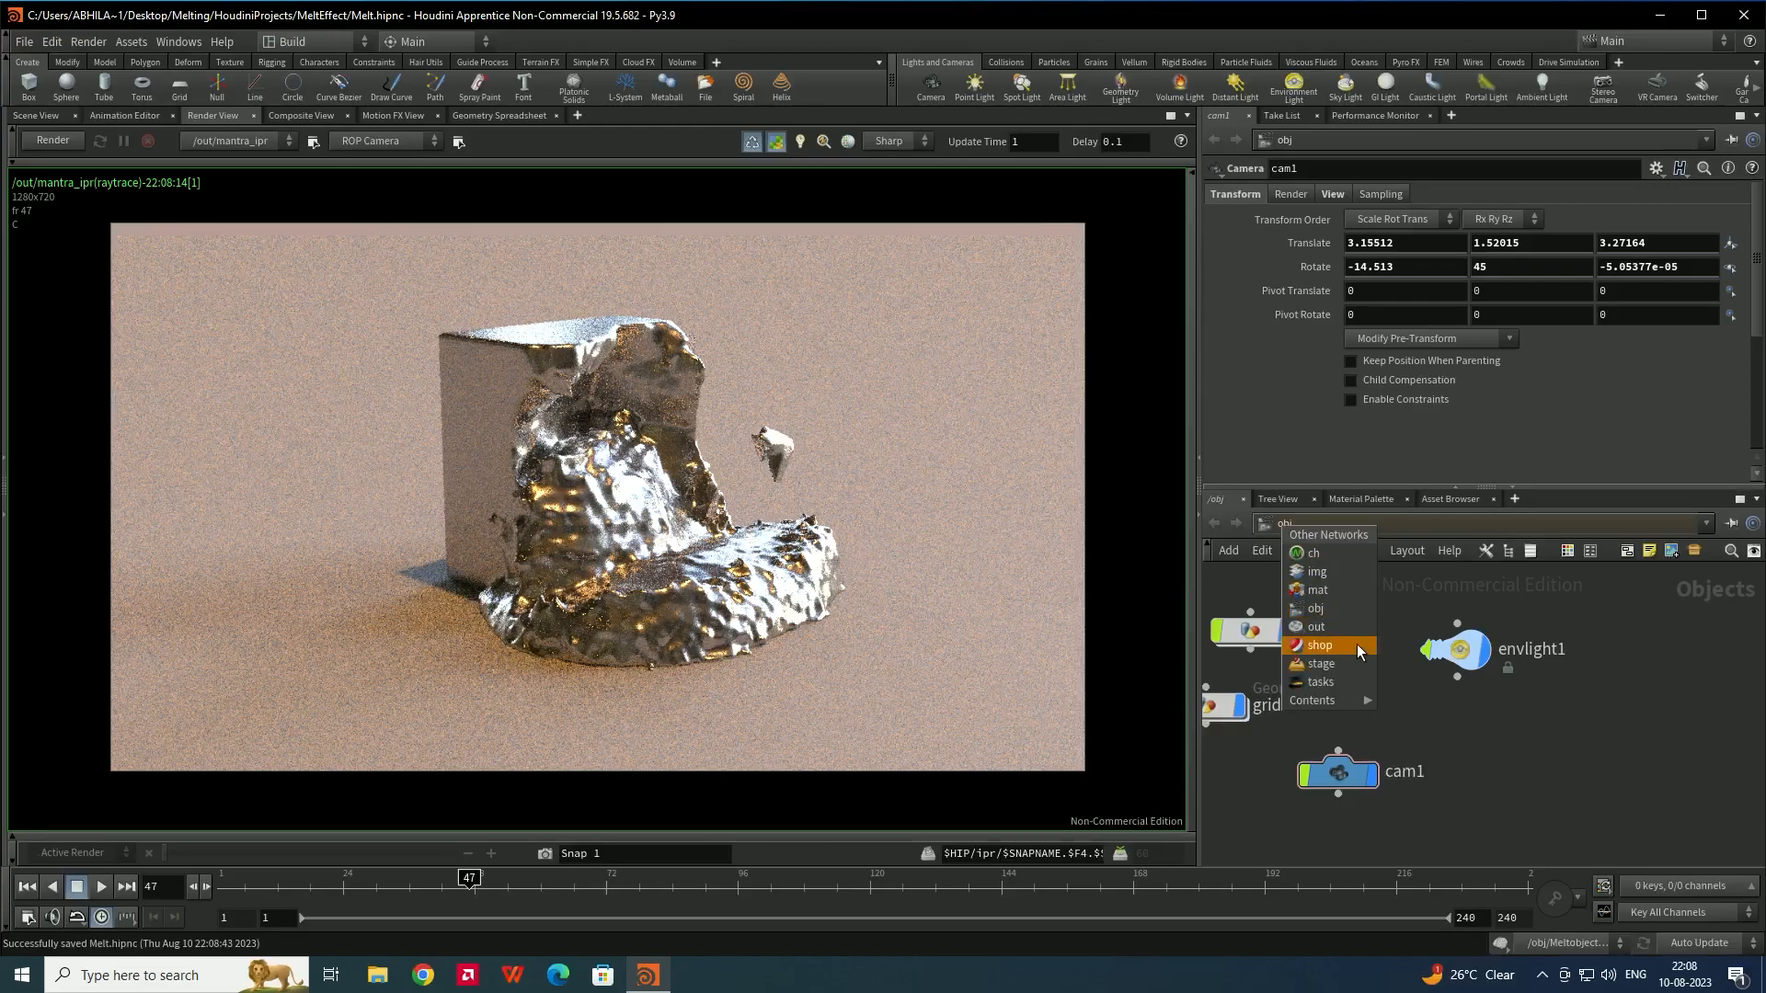
{"action": "left_click", "coordinate": [1327, 627]}
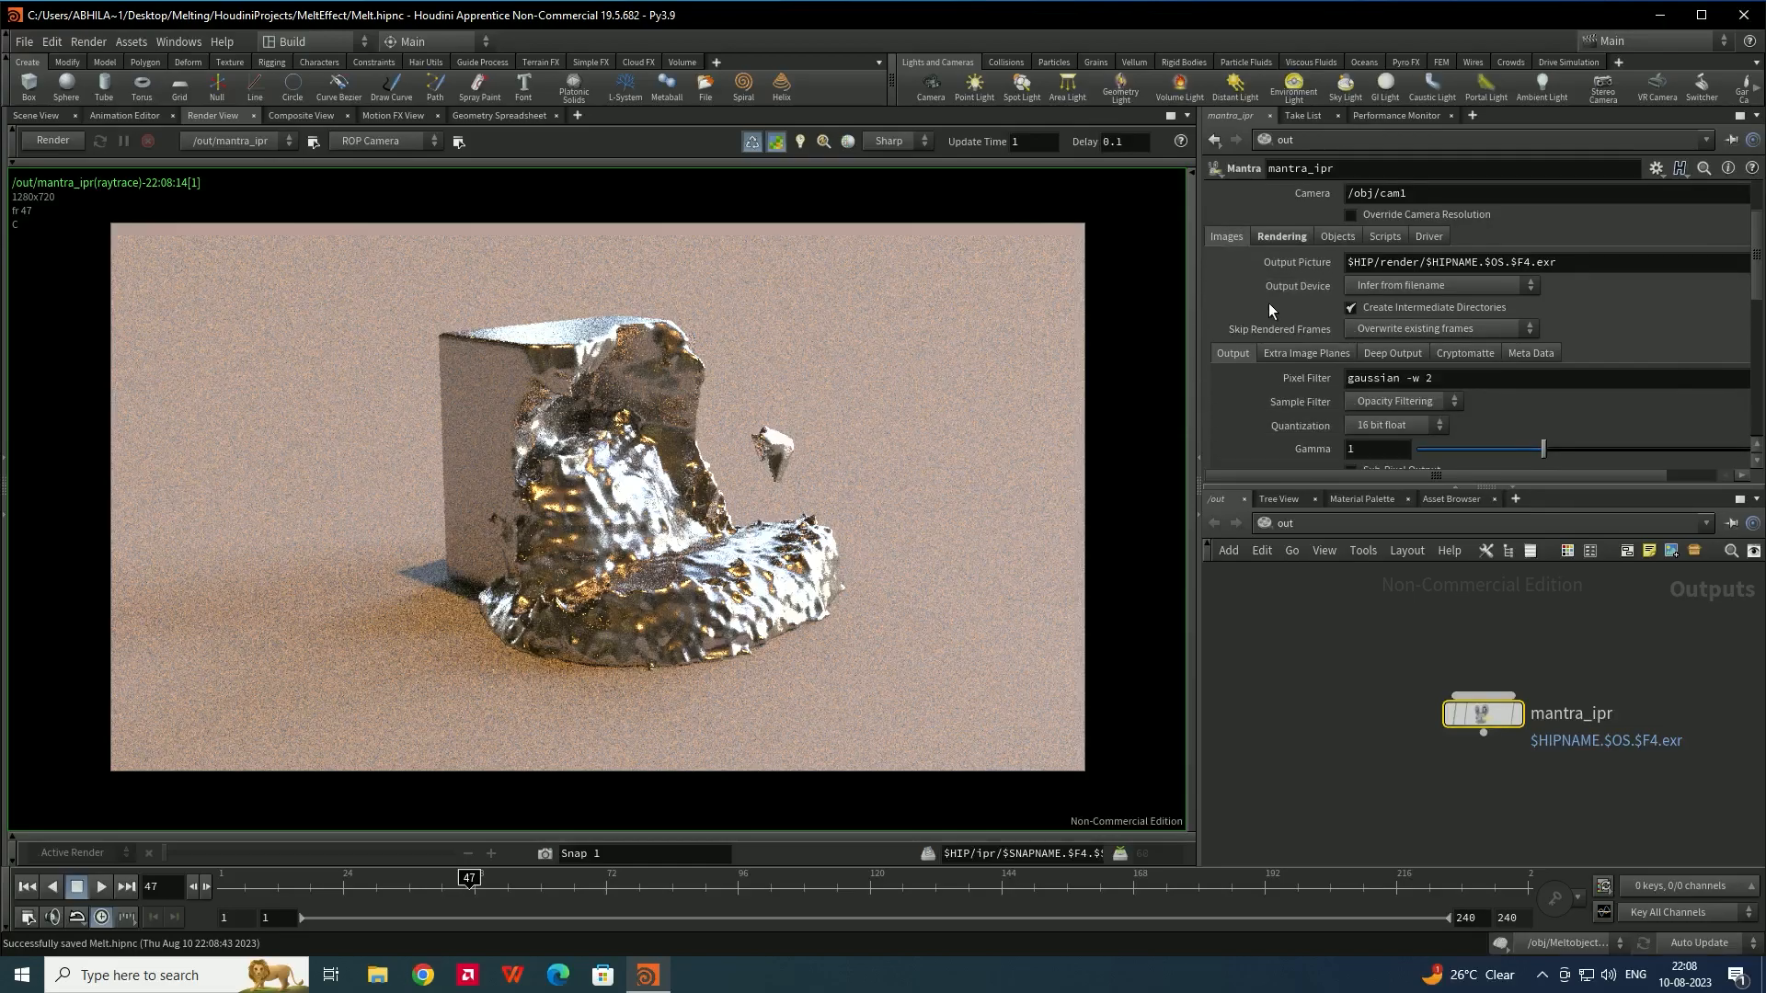
{"action": "left_click", "coordinate": [1284, 338]}
{"action": "scroll", "coordinate": [1288, 344], "scroll_direction": "down", "scroll_amount": 3}
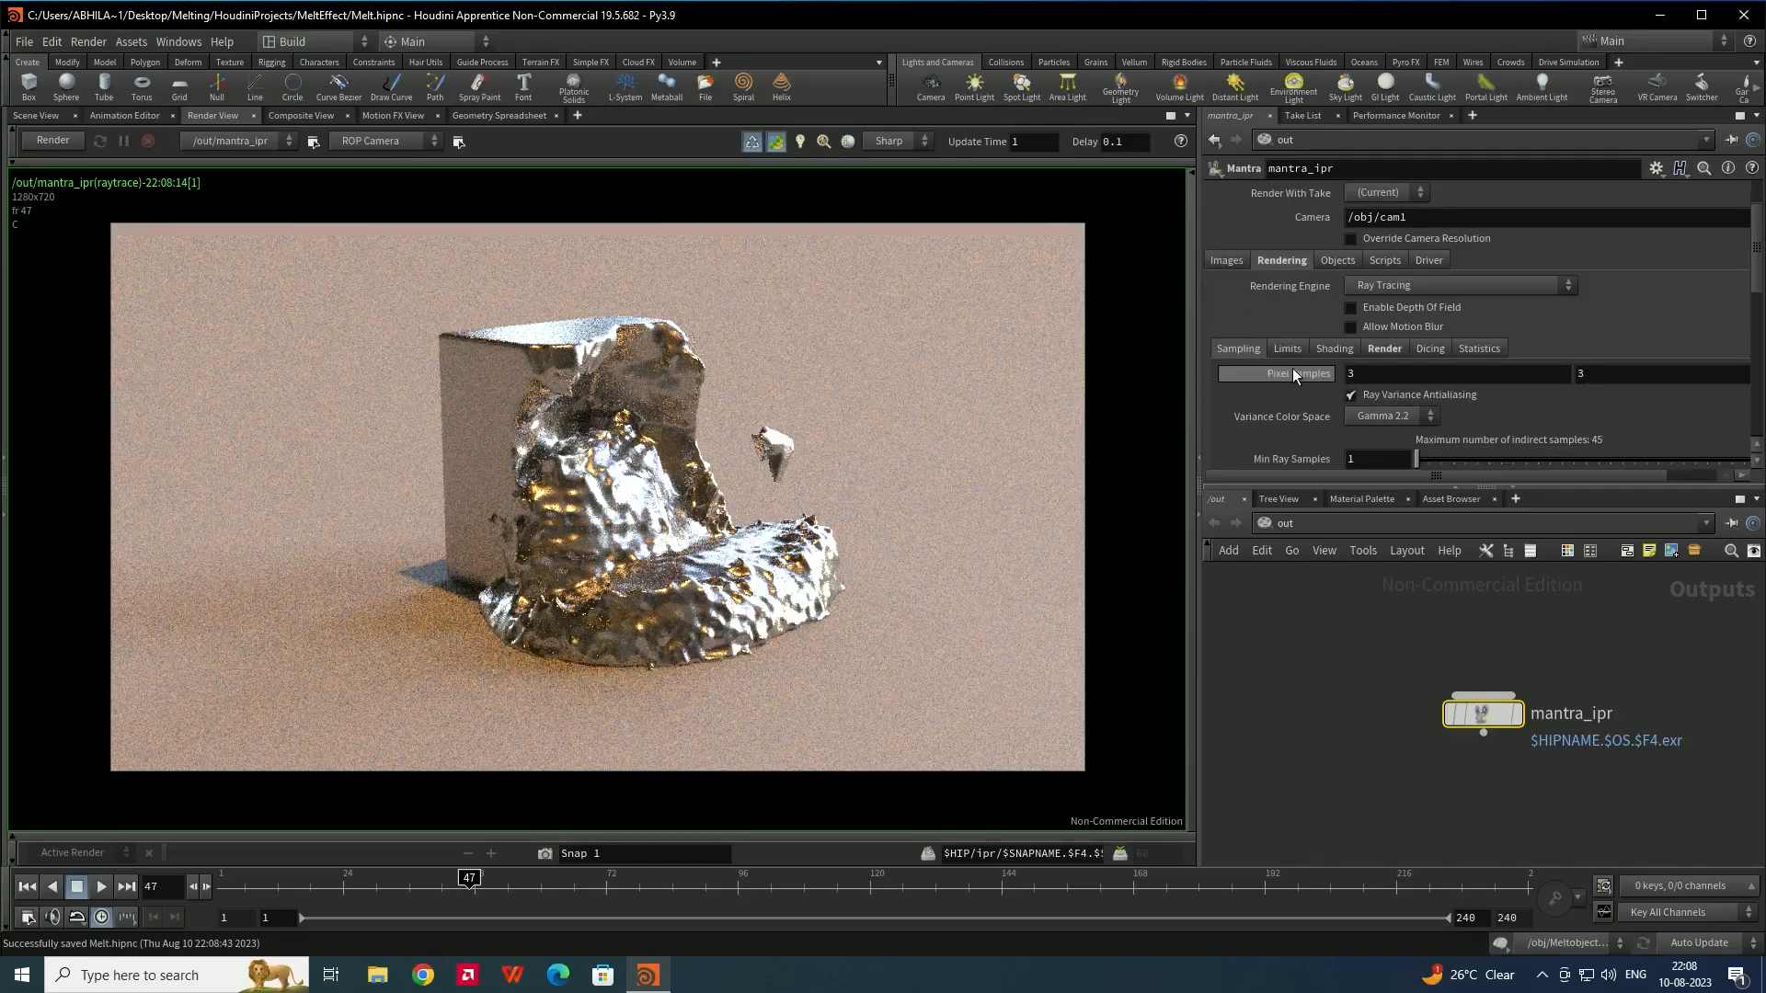
{"action": "scroll", "coordinate": [1309, 380], "scroll_direction": "down", "scroll_amount": 2}
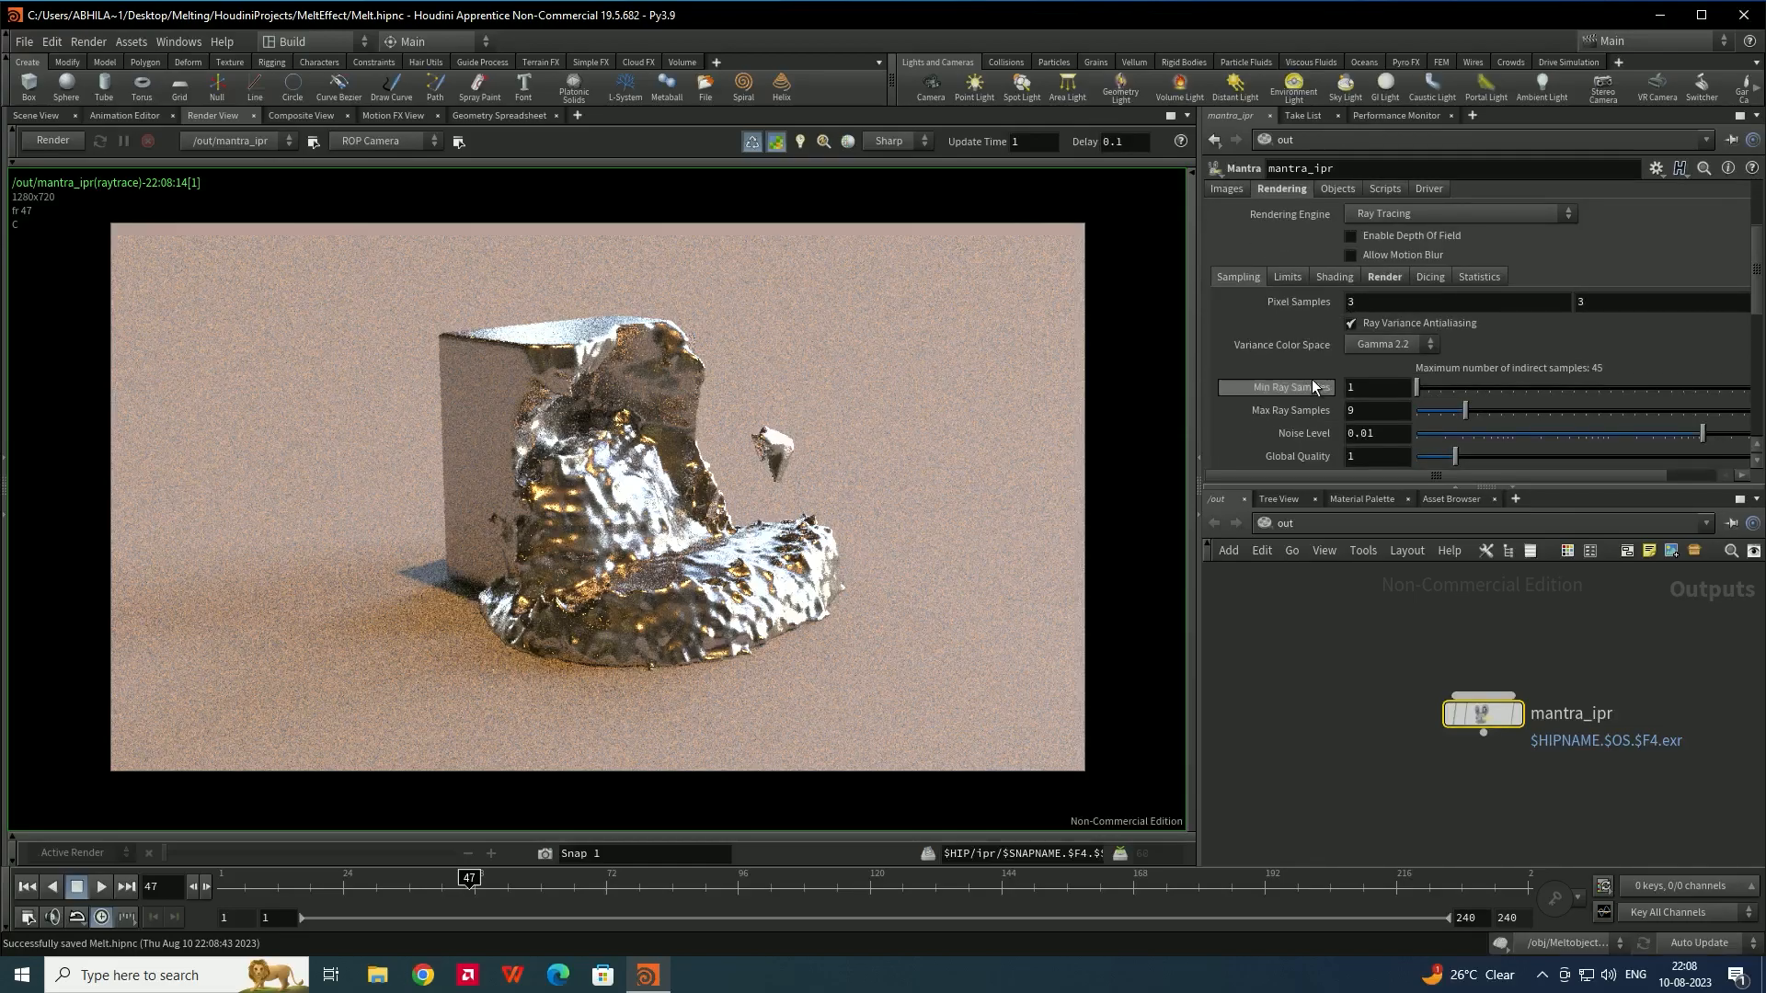
{"action": "scroll", "coordinate": [1305, 382], "scroll_direction": "down", "scroll_amount": 1}
{"action": "scroll", "coordinate": [1306, 405], "scroll_direction": "down", "scroll_amount": 1}
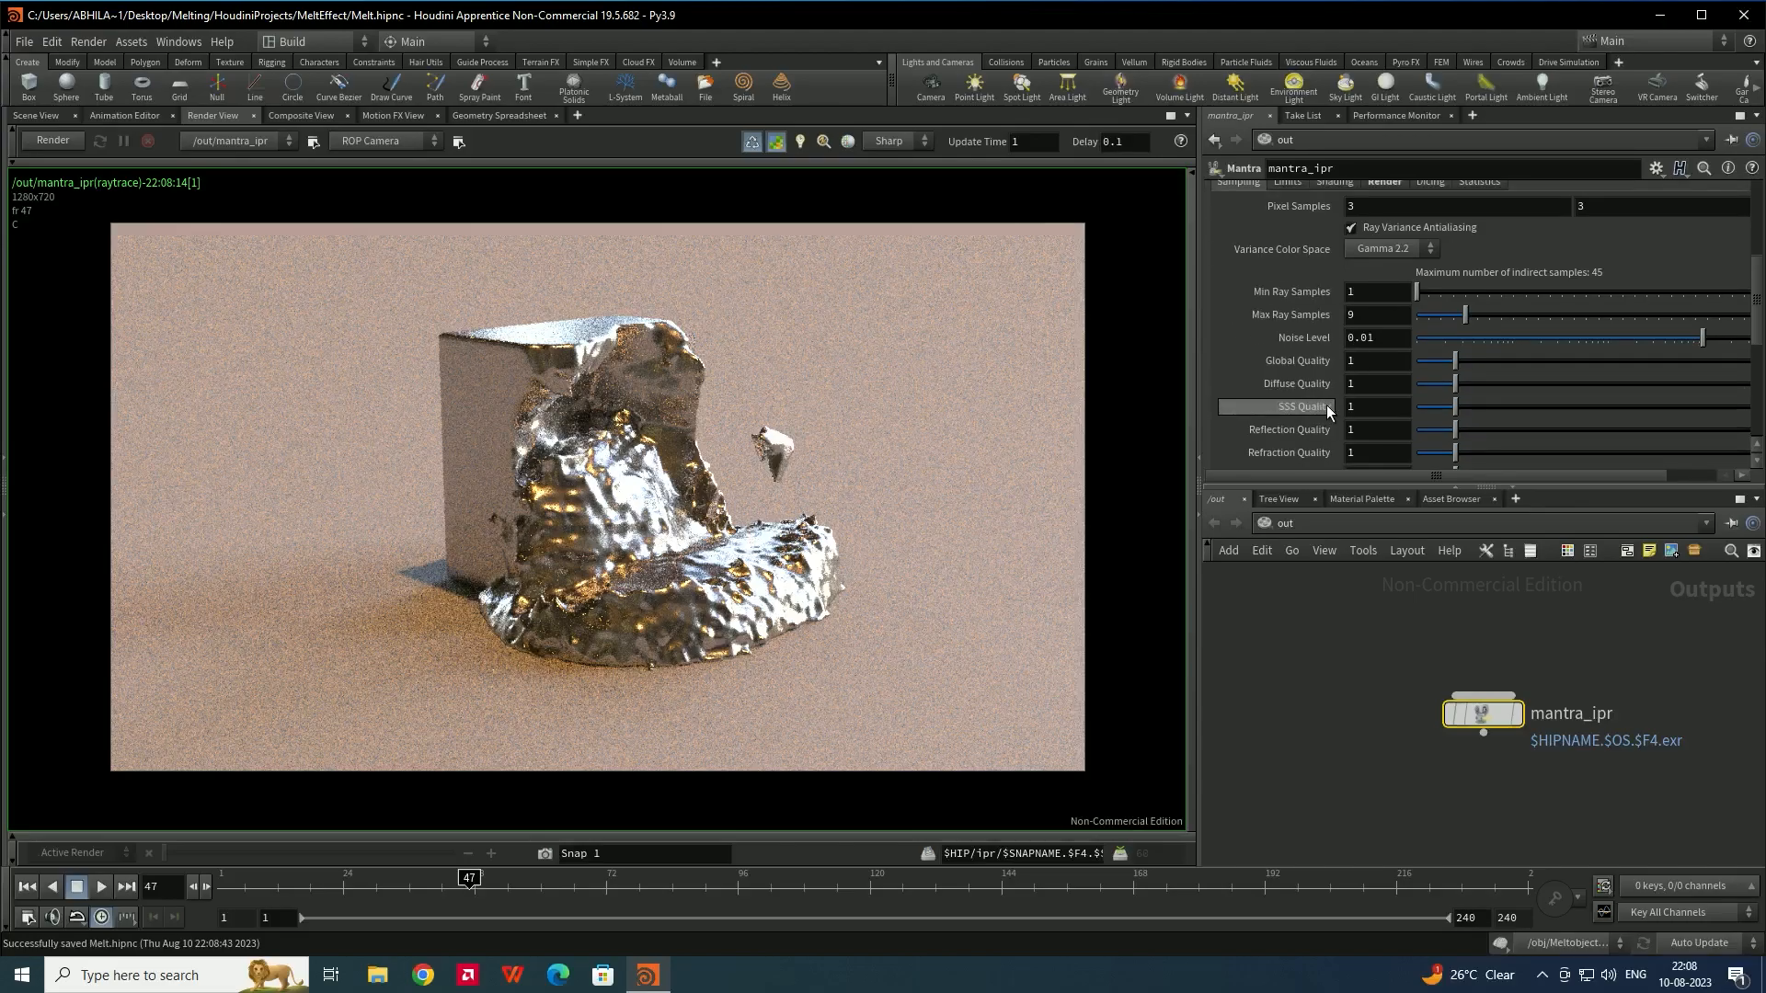
{"action": "double_click", "coordinate": [1350, 407]}
{"action": "type", "text": "8"}
{"action": "key", "text": "Return"}
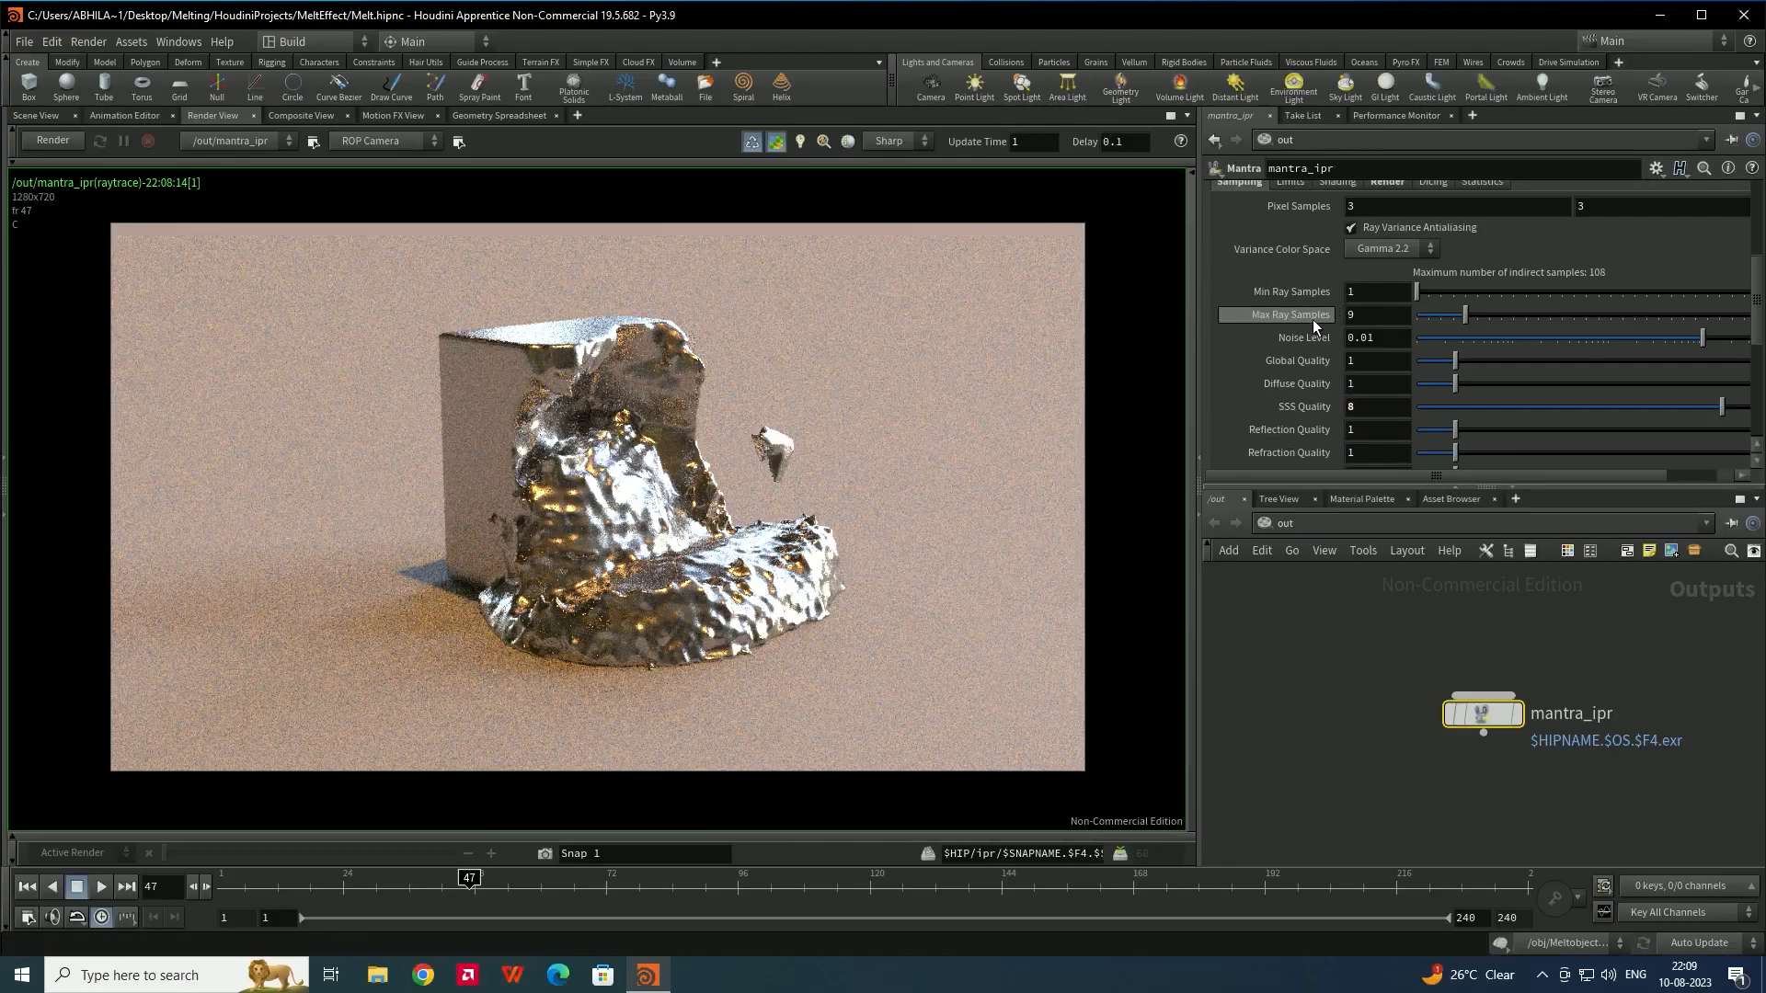
Open mantra_ipr's Max Ray Samples value and review the surrounding Sampling and Rendering settings
{"action": "double_click", "coordinate": [1363, 315]}
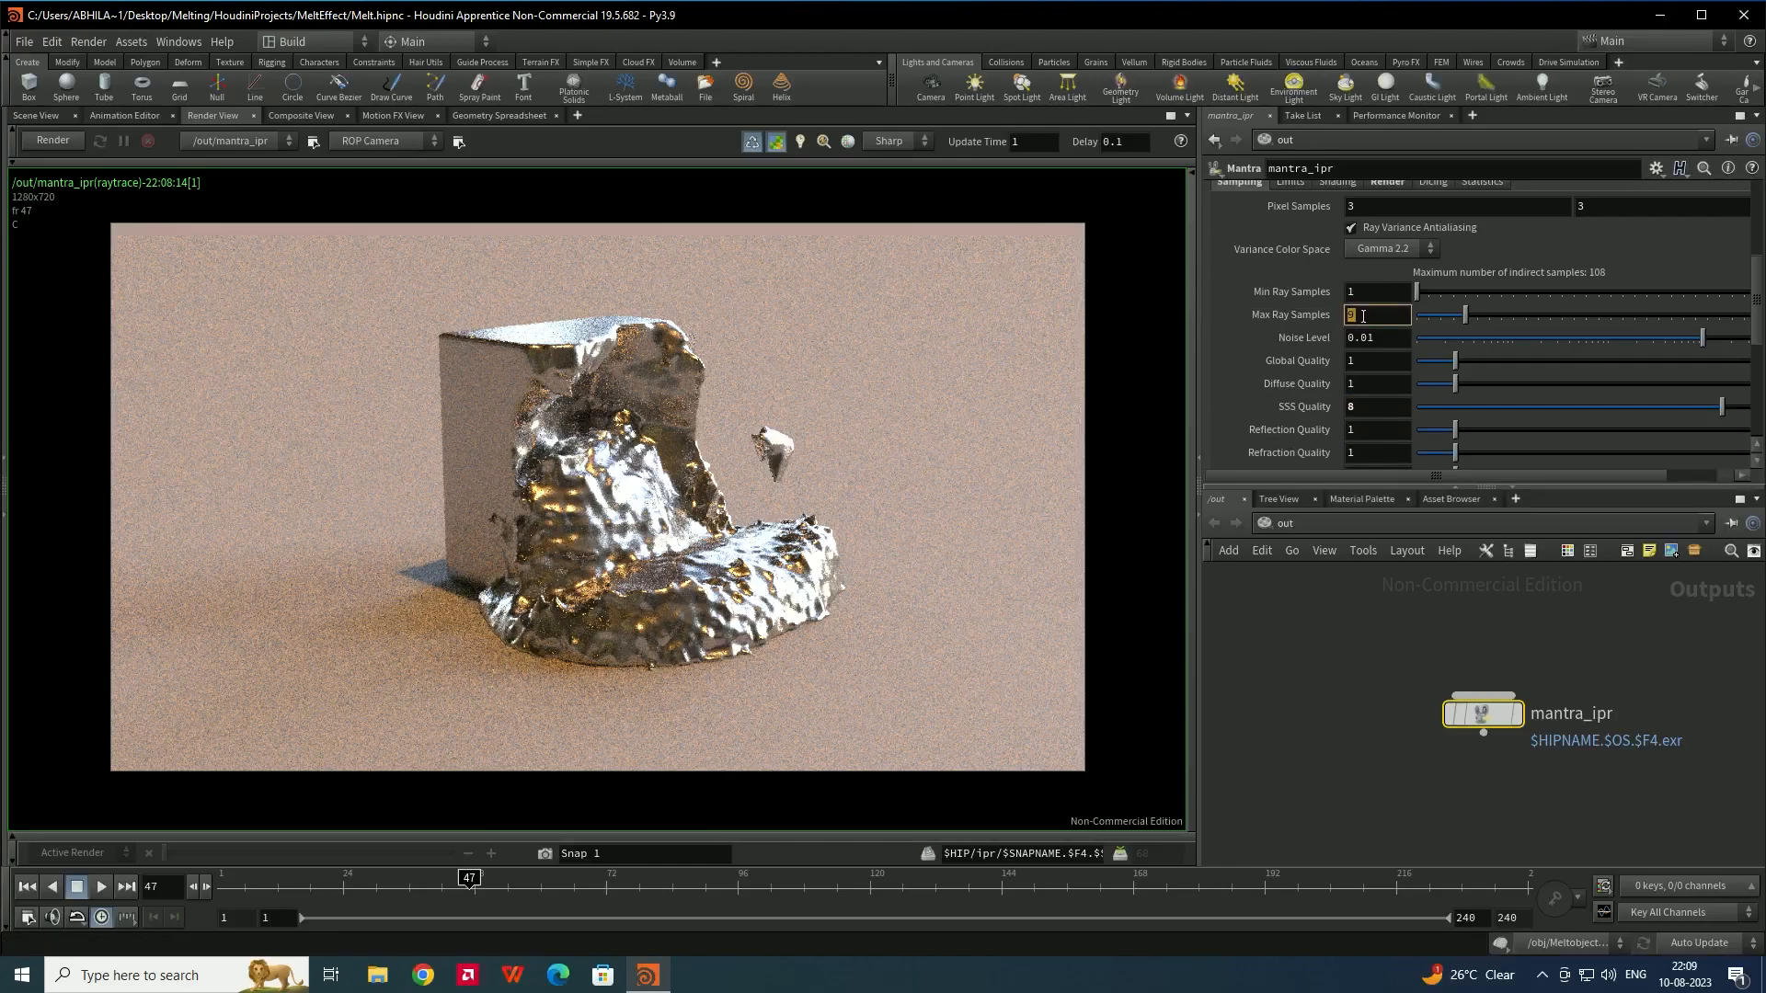
{"action": "left_click", "coordinate": [1369, 314]}
{"action": "left_click_drag", "start_coordinate": [1355, 311], "coordinate": [1320, 294]}
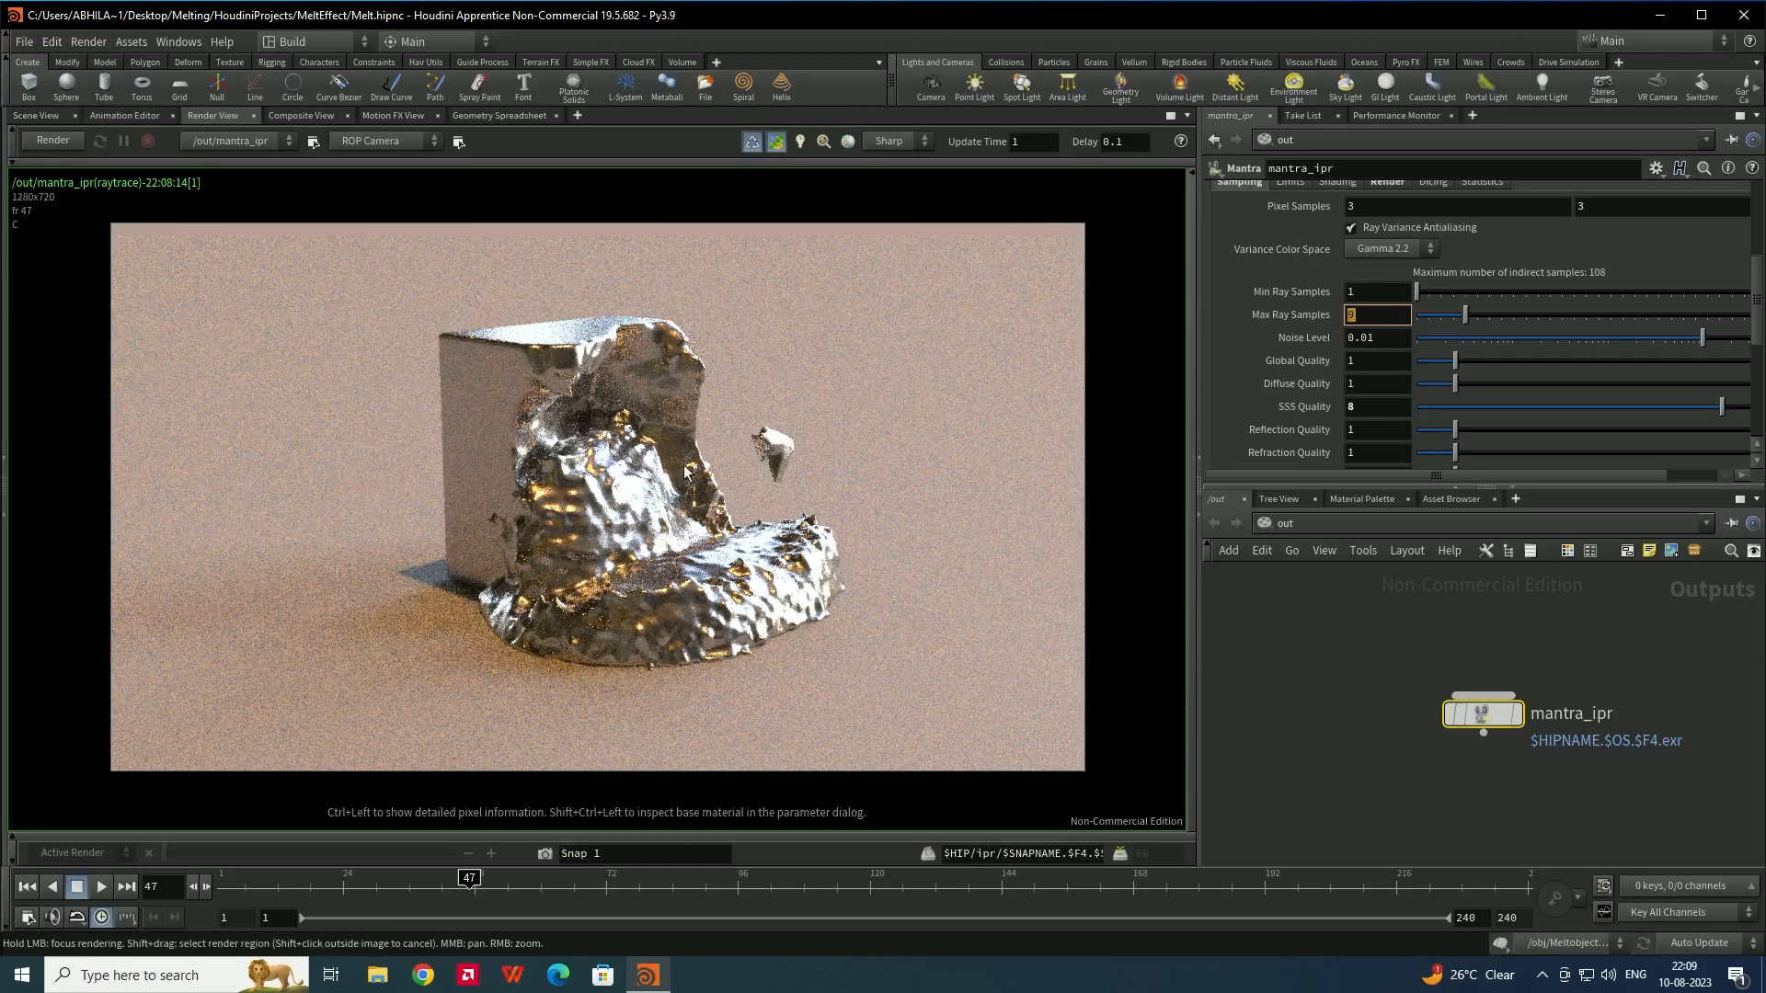
{"action": "scroll", "coordinate": [1262, 333], "scroll_direction": "up", "scroll_amount": 2}
{"action": "scroll", "coordinate": [1267, 339], "scroll_direction": "down", "scroll_amount": 1}
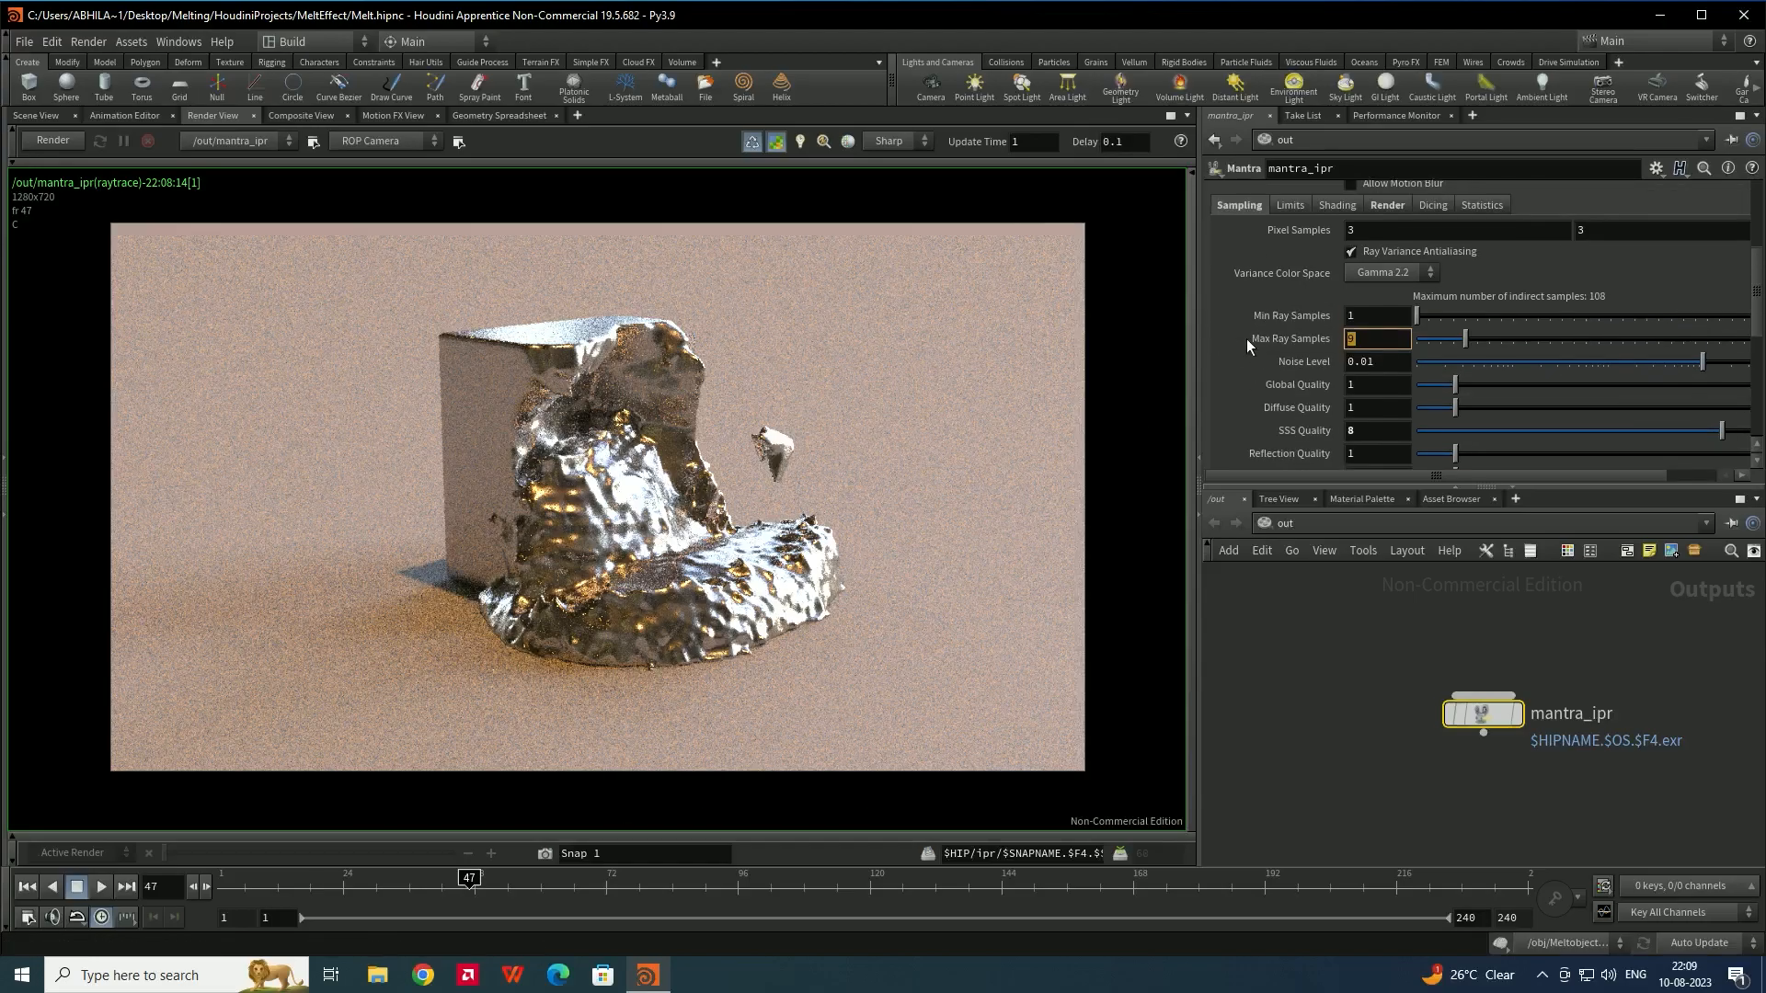
{"action": "scroll", "coordinate": [1304, 344], "scroll_direction": "up", "scroll_amount": 1}
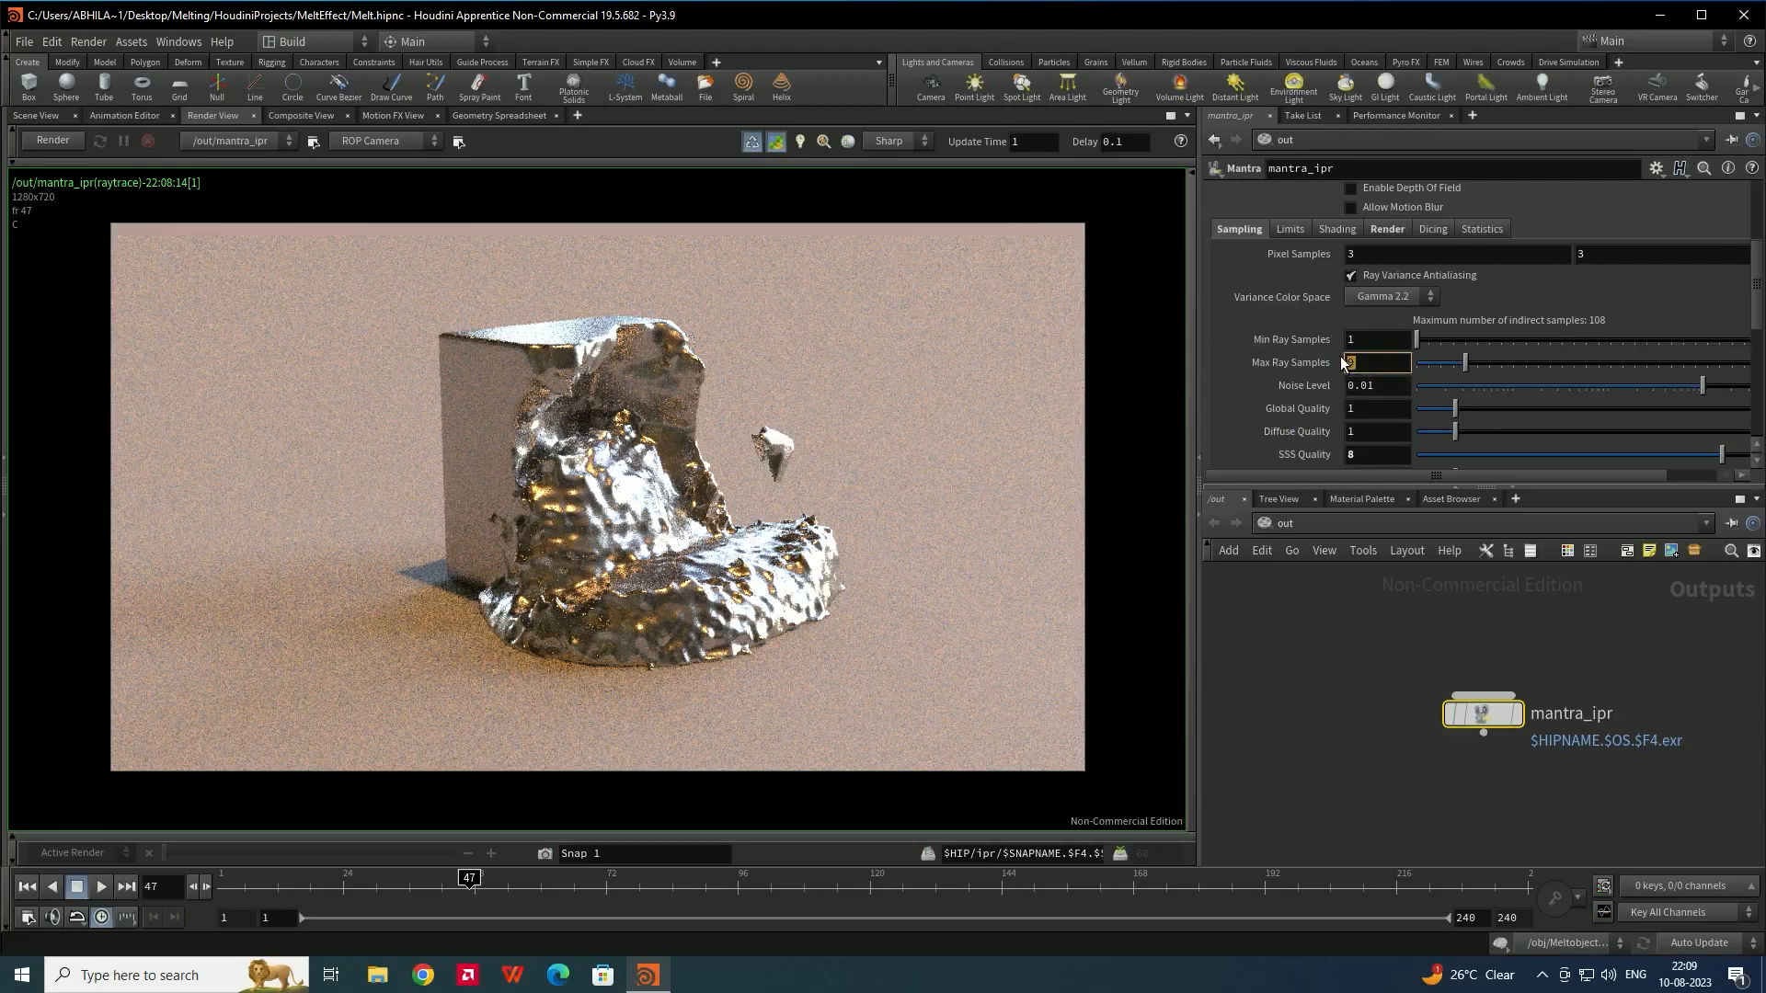
{"action": "scroll", "coordinate": [1274, 310], "scroll_direction": "up", "scroll_amount": 5}
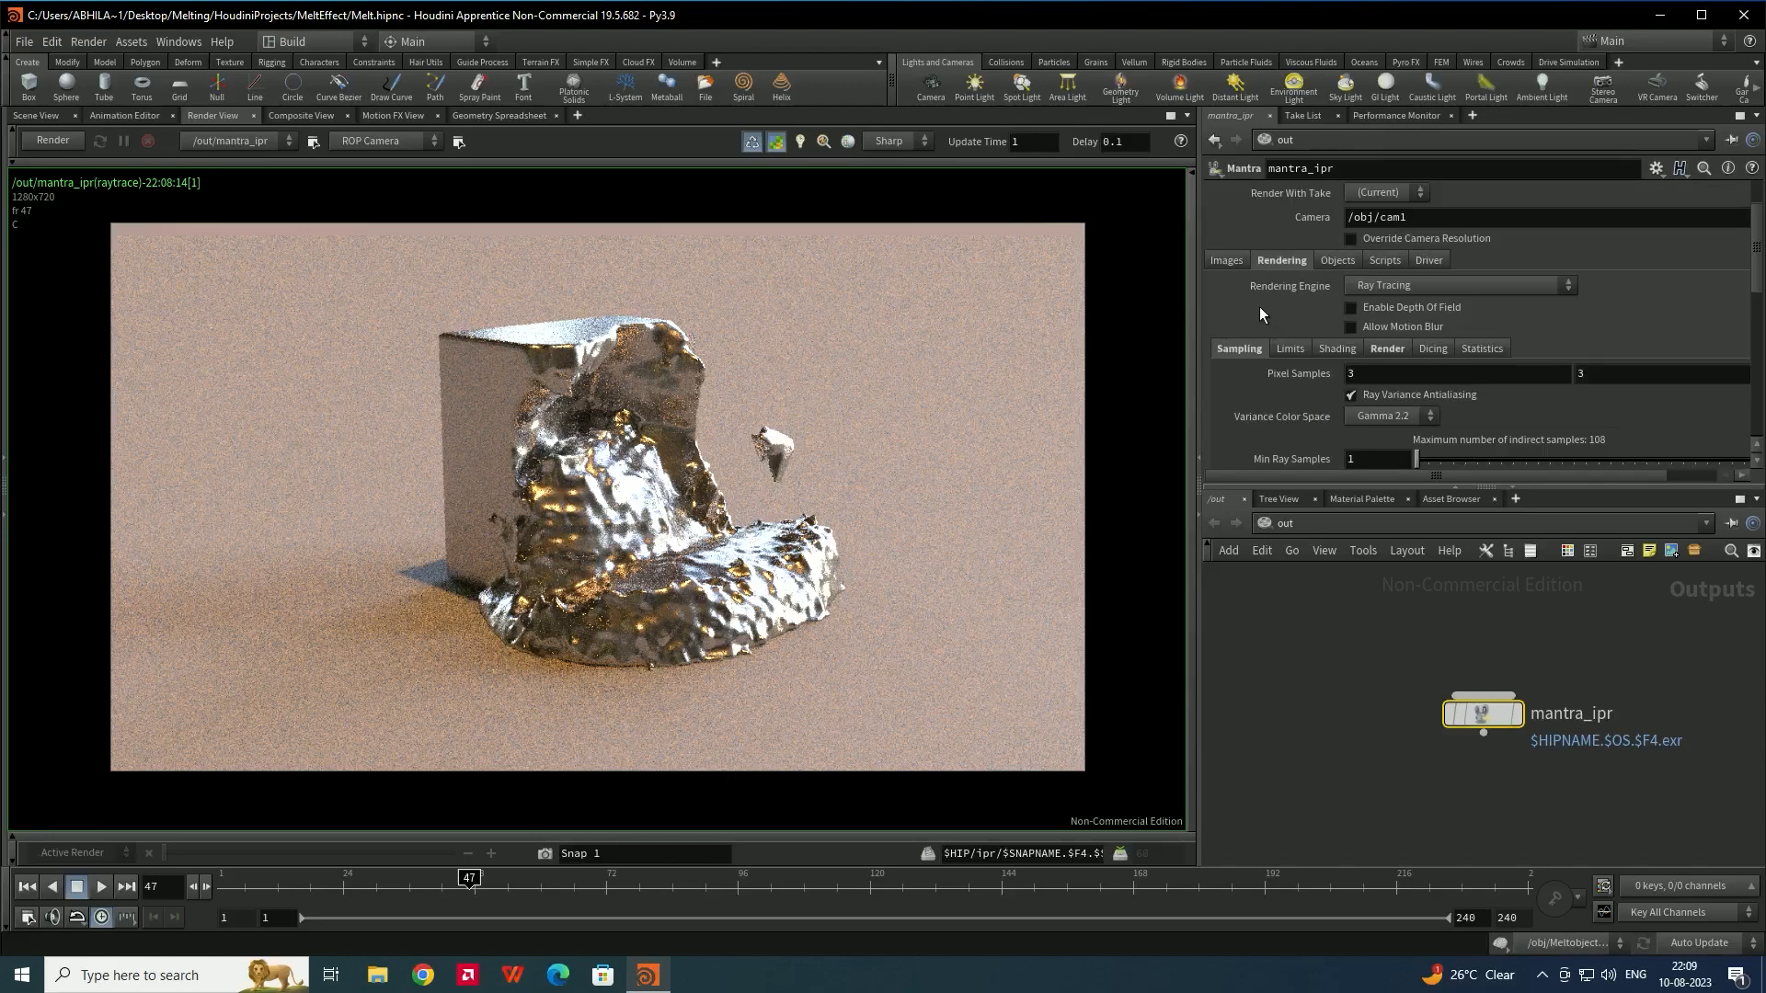
Change mantra_ipr's Output Picture to $HIP/render/$HIPNAME.$OS.$F4.jpeg so frames are written as JPEG
{"action": "scroll", "coordinate": [1260, 314], "scroll_direction": "up", "scroll_amount": 3}
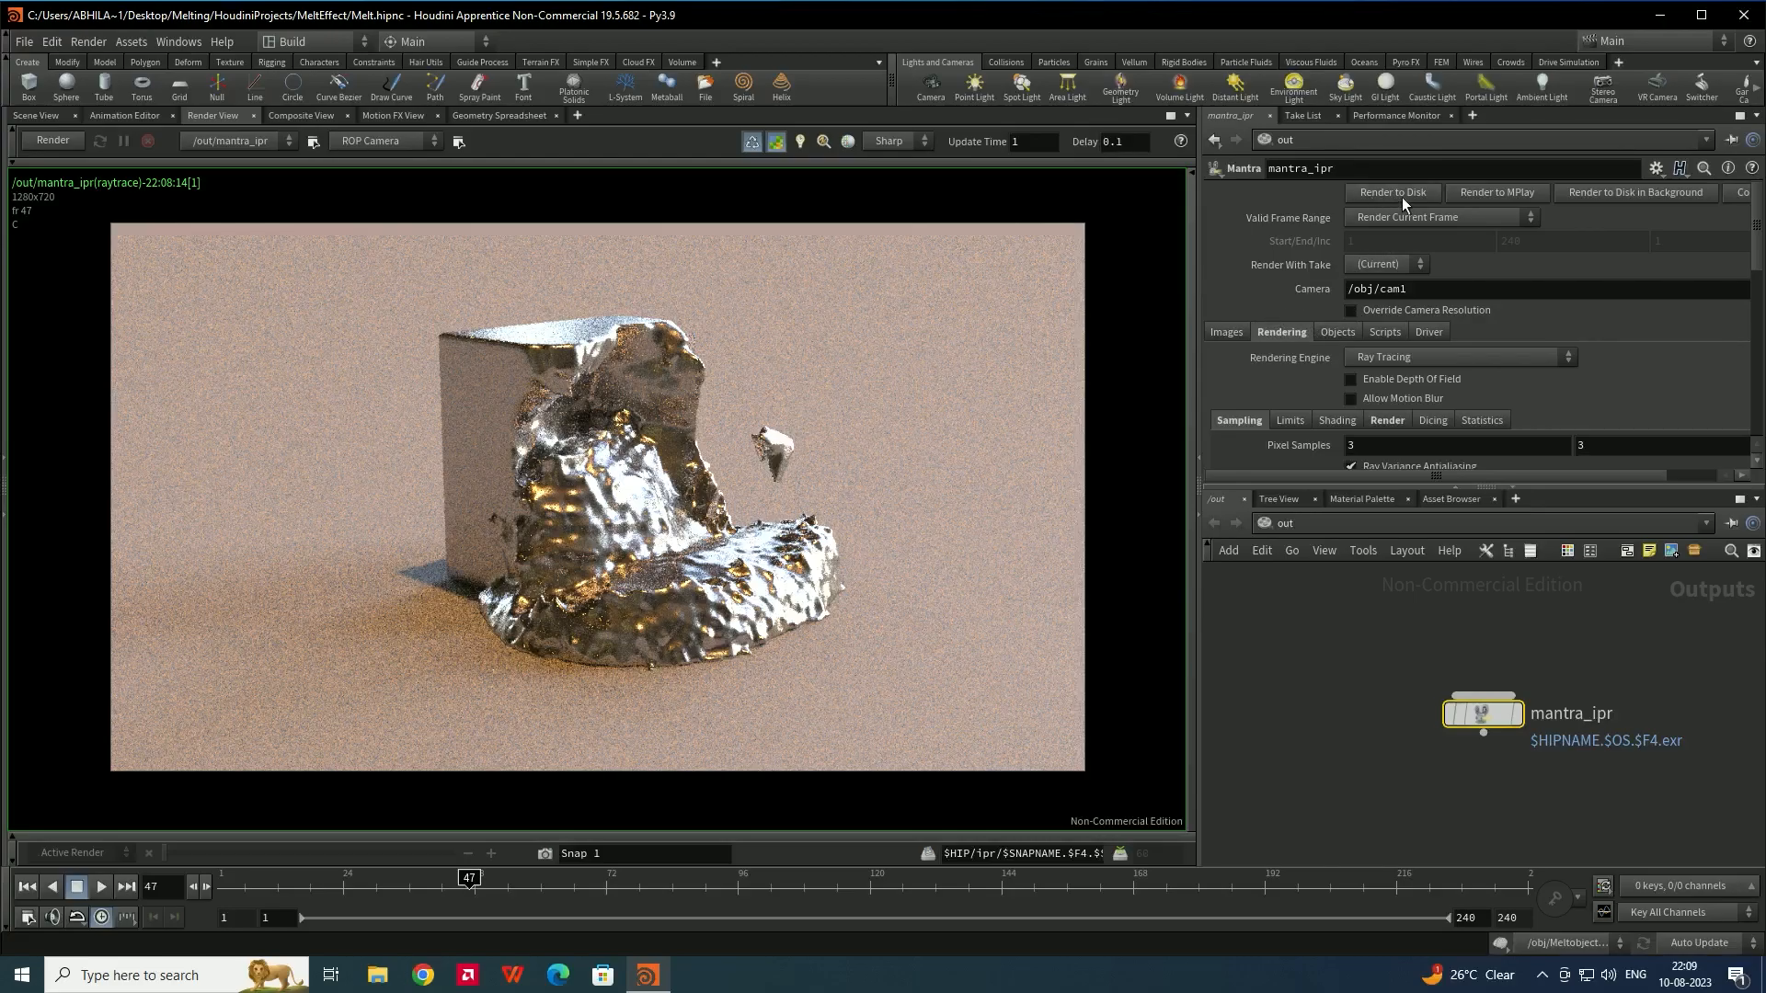
{"action": "left_click", "coordinate": [1229, 334]}
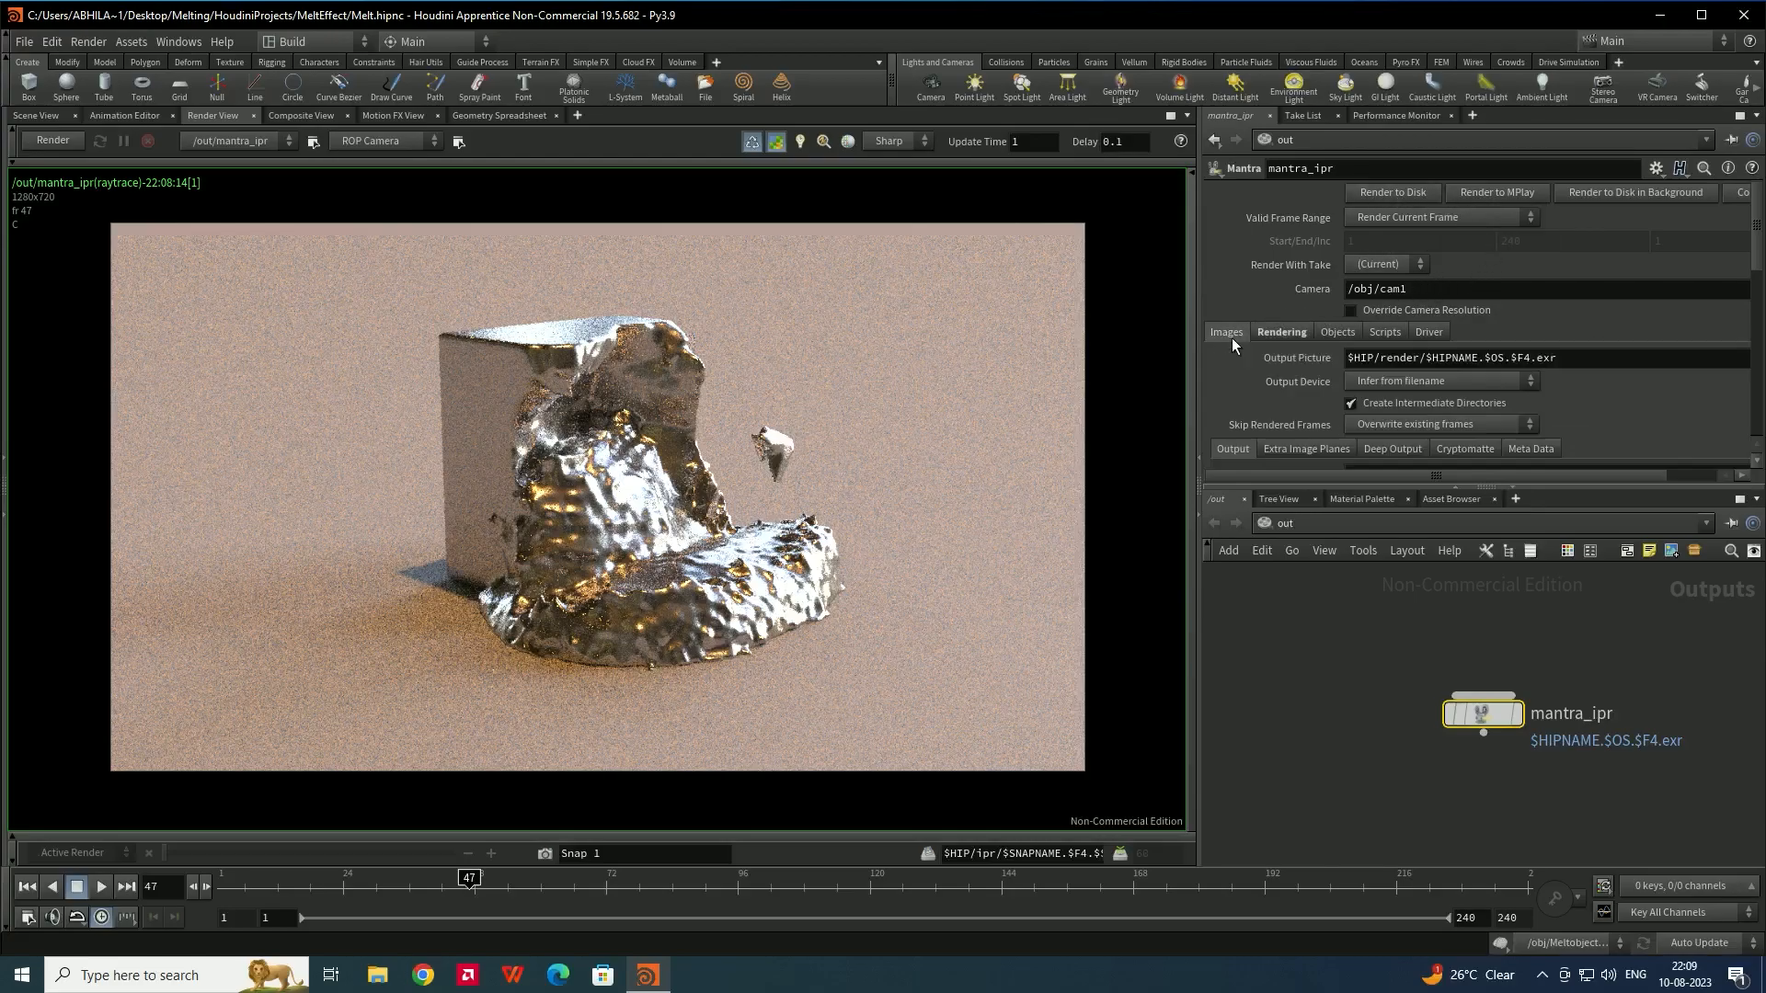
{"action": "scroll", "coordinate": [1284, 347], "scroll_direction": "down", "scroll_amount": 2}
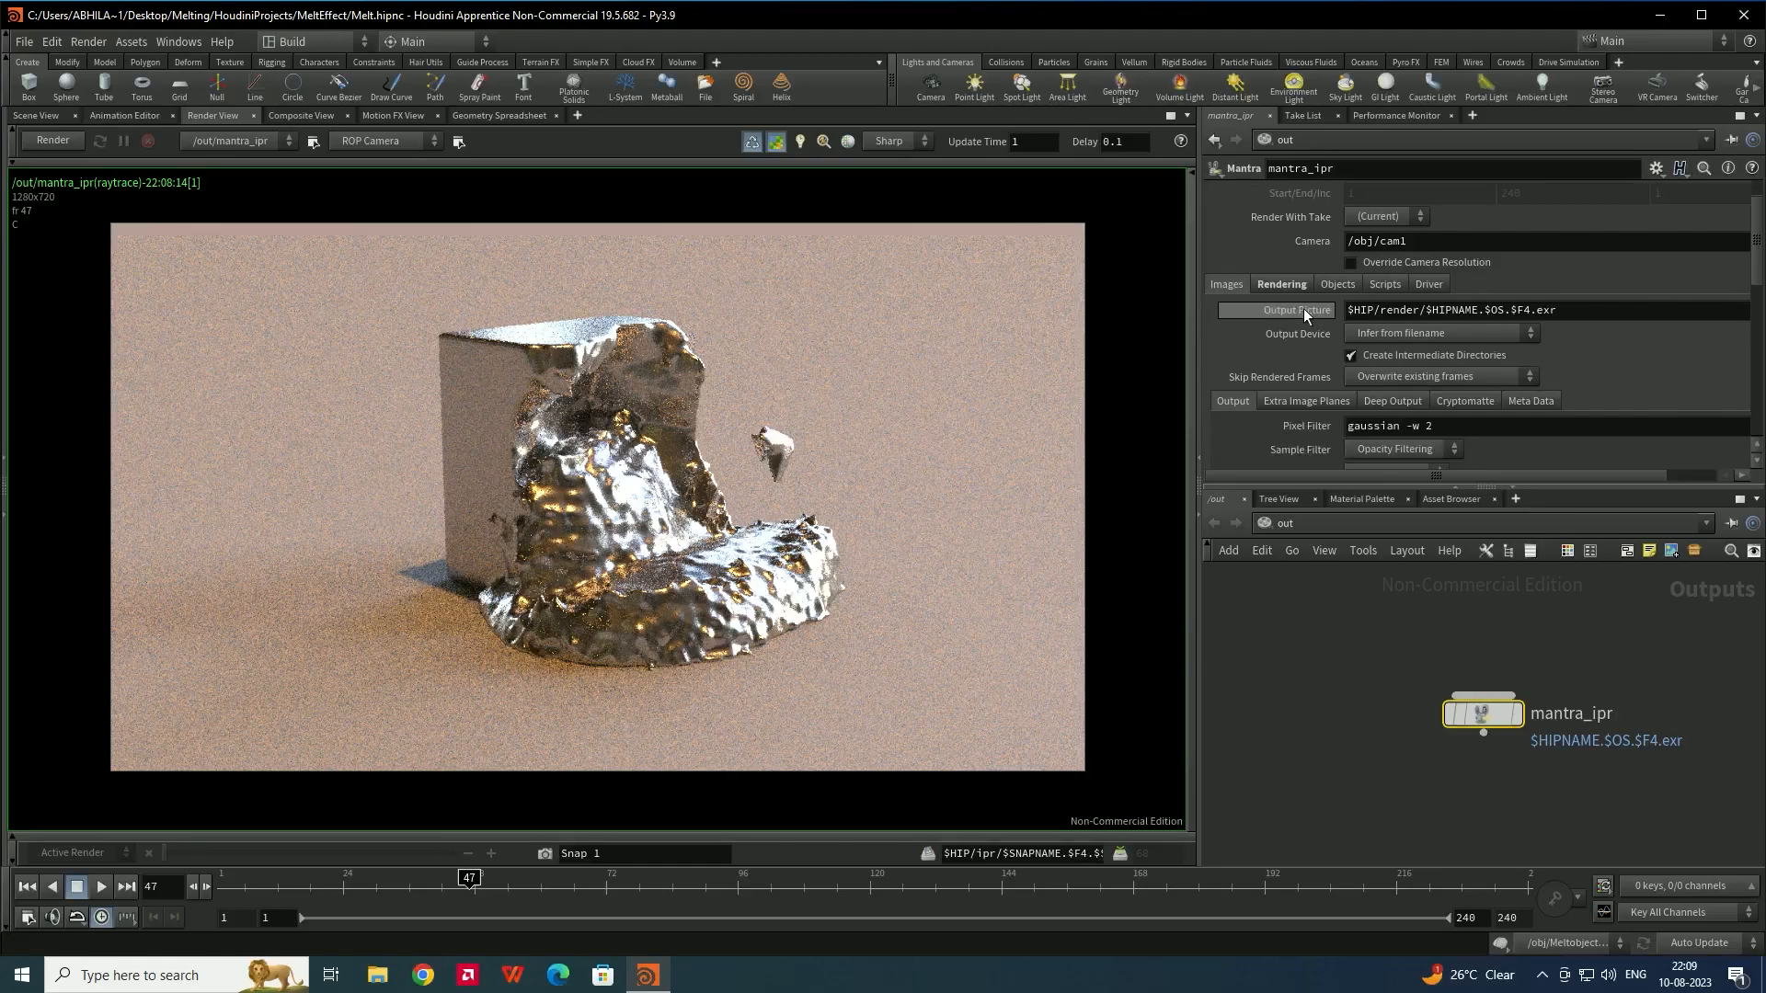
{"action": "left_click", "coordinate": [1594, 309]}
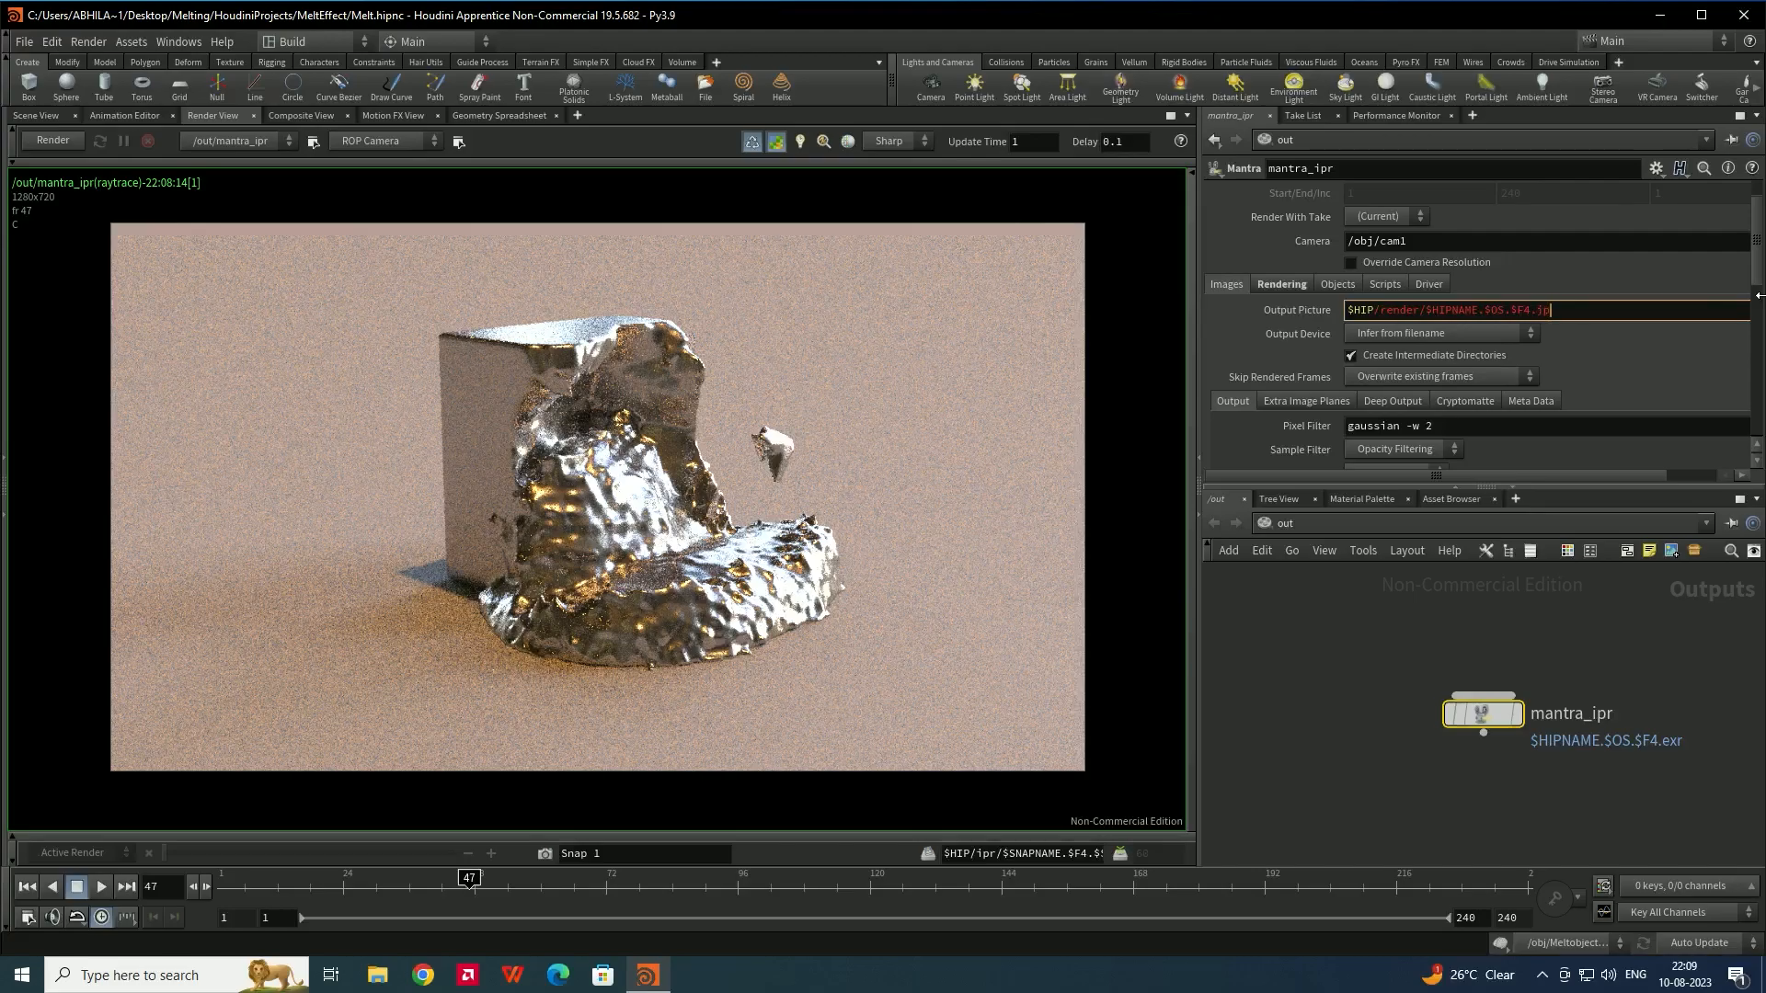
{"action": "type", "text": "jpeg"}
{"action": "key", "text": "Return"}
Set mantra_ipr's Rendering Engine to Physically Based Rendering
{"action": "scroll", "coordinate": [1247, 328], "scroll_direction": "down", "scroll_amount": 3}
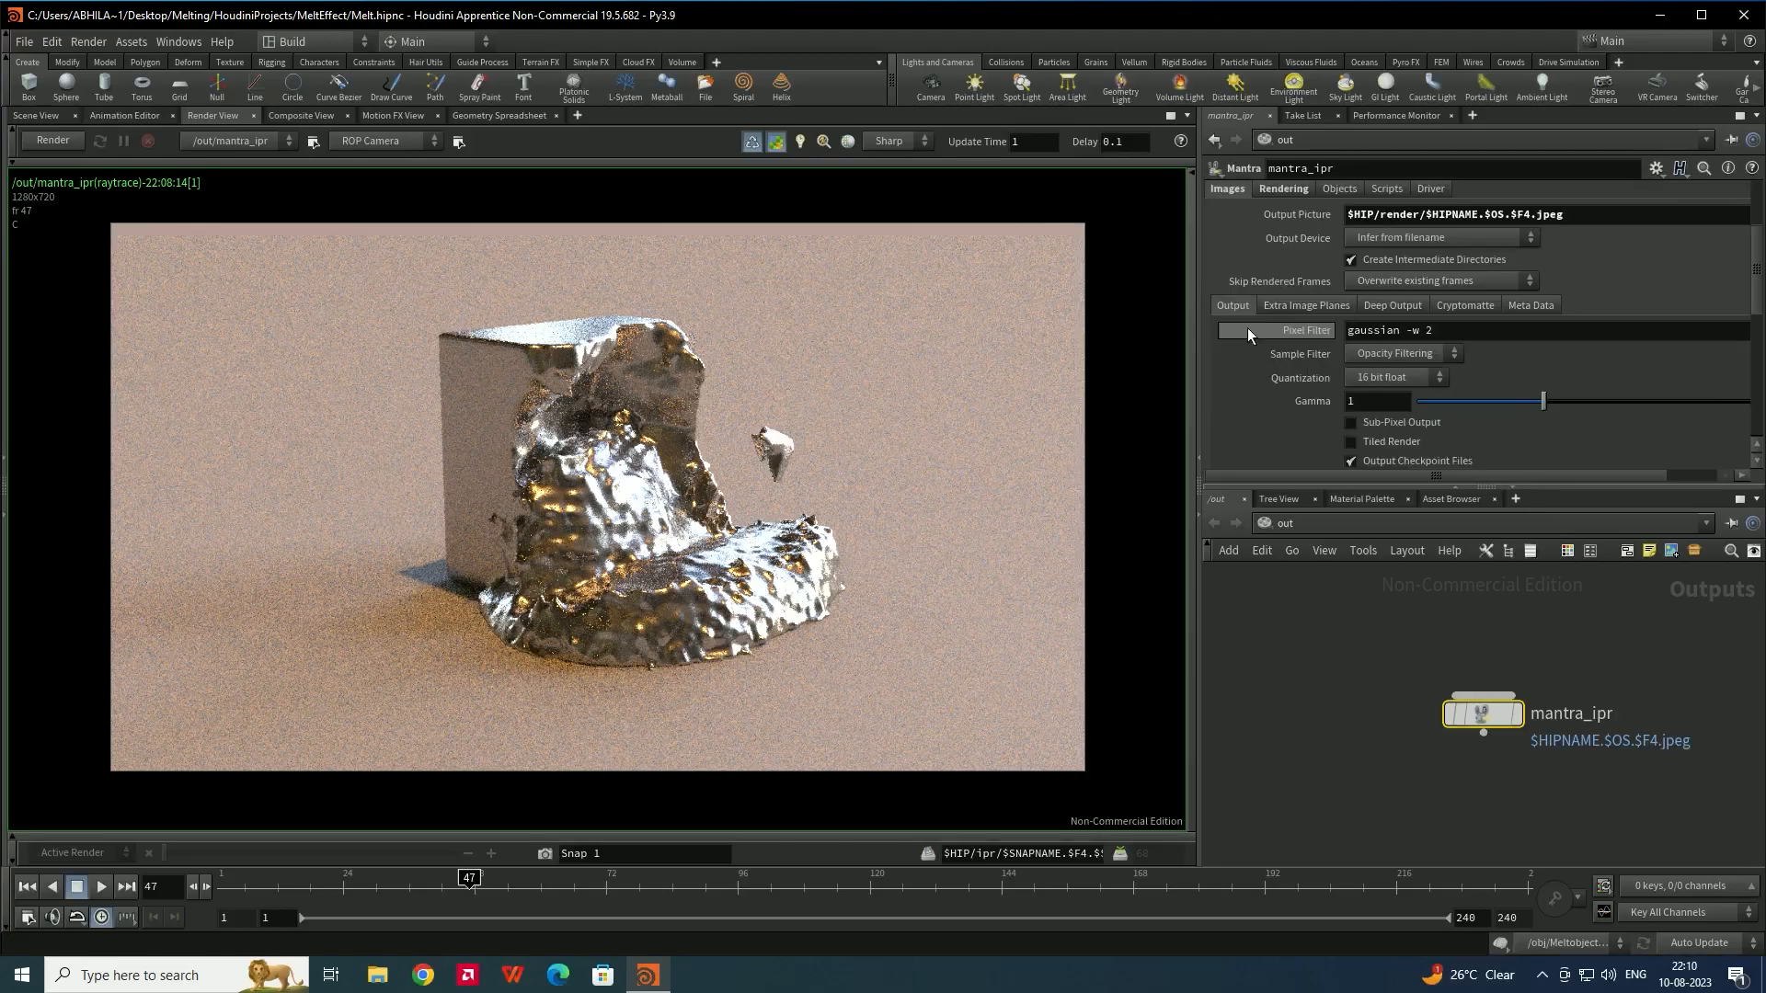
{"action": "scroll", "coordinate": [1256, 331], "scroll_direction": "up", "scroll_amount": 2}
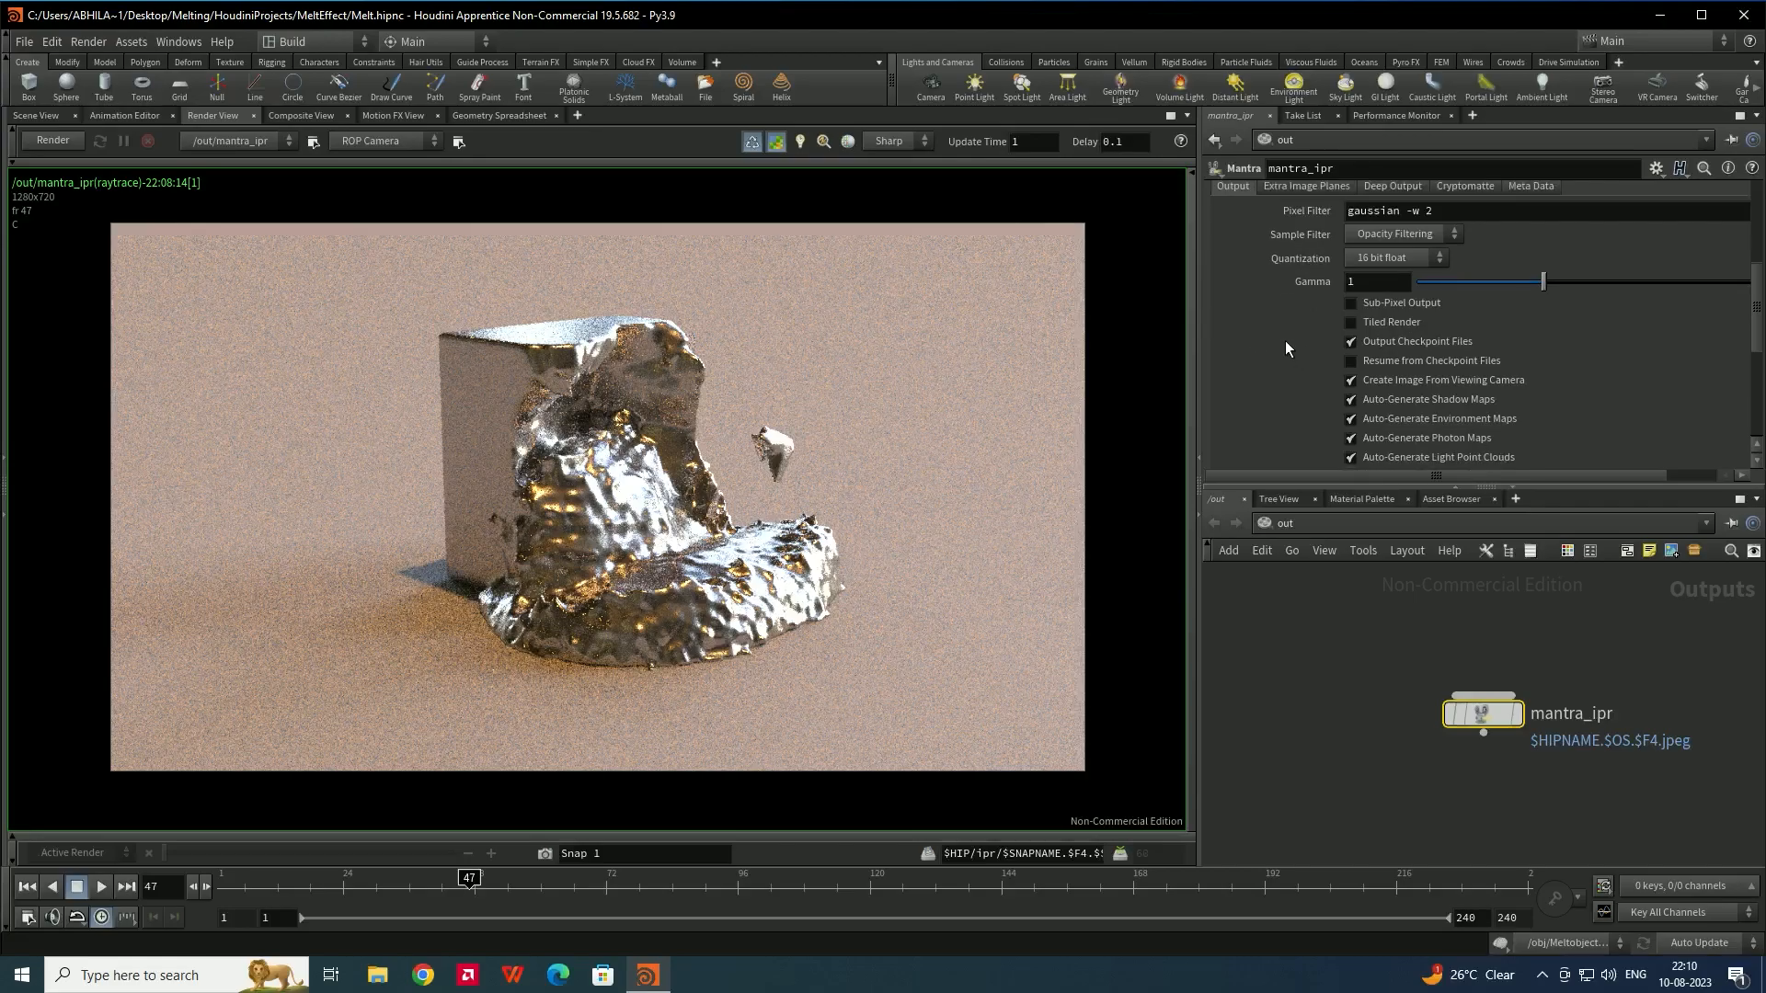
{"action": "scroll", "coordinate": [1306, 301], "scroll_direction": "up", "scroll_amount": 2}
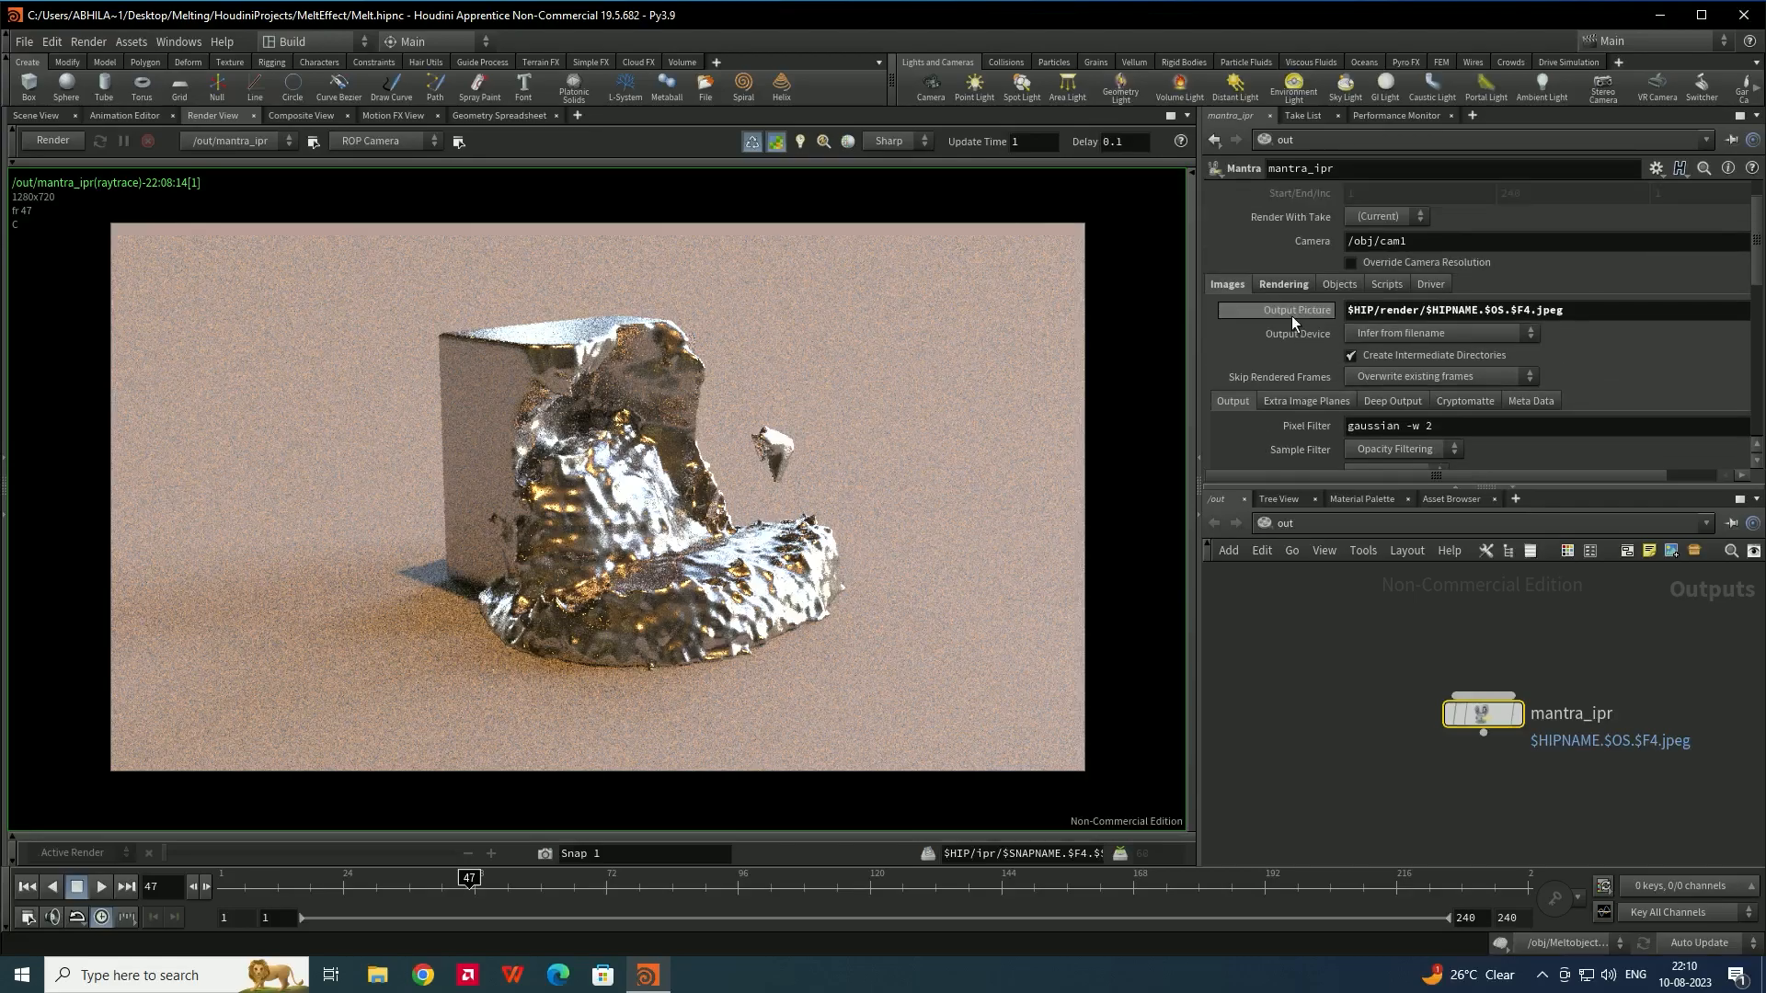
{"action": "left_click", "coordinate": [1287, 287]}
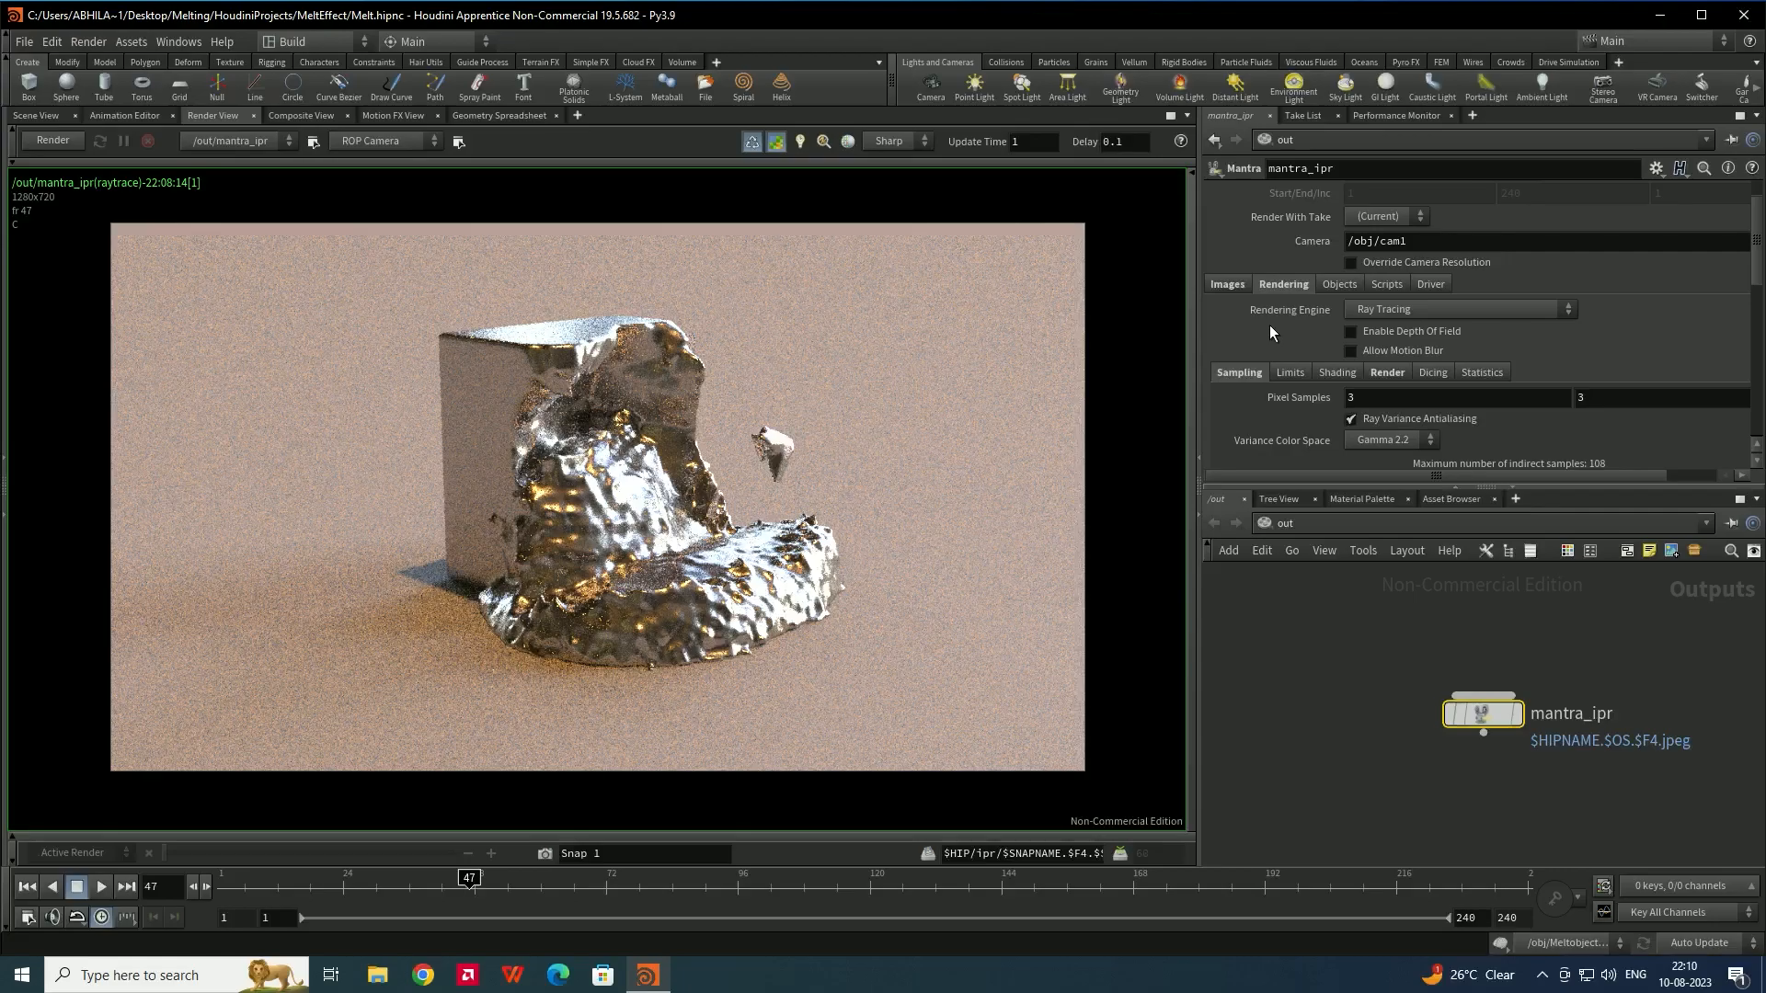
{"action": "left_click", "coordinate": [1420, 310]}
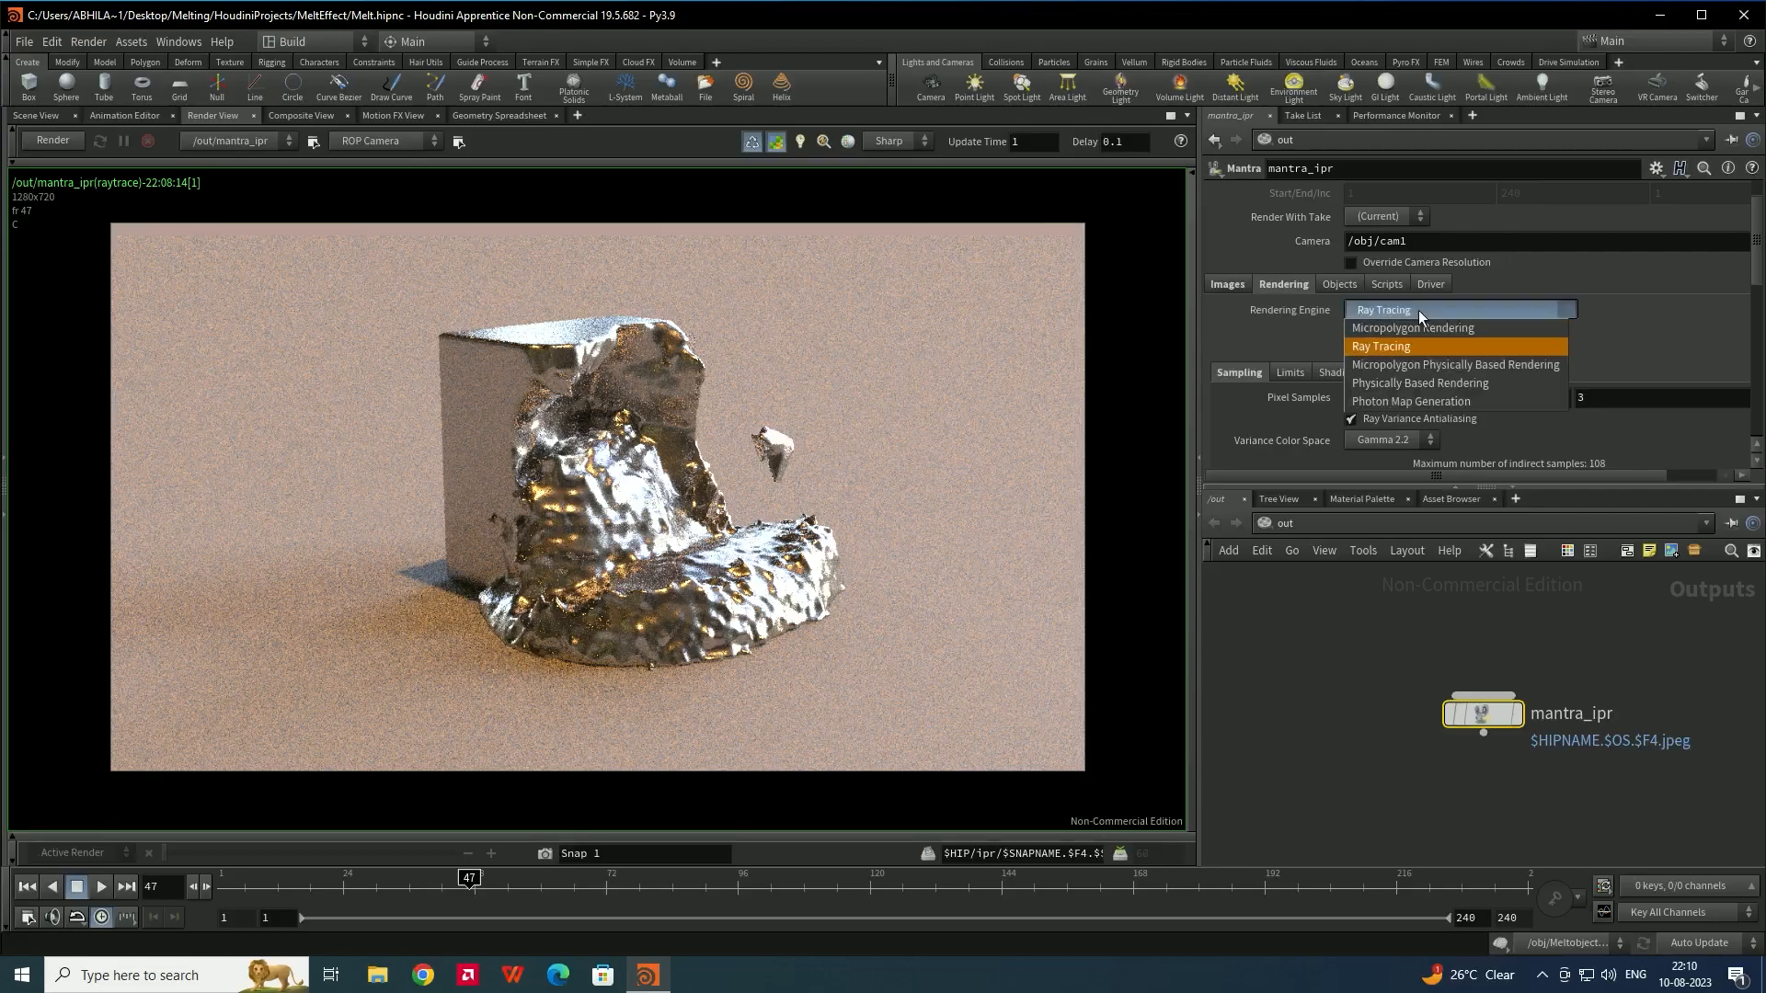
{"action": "left_click", "coordinate": [1415, 383]}
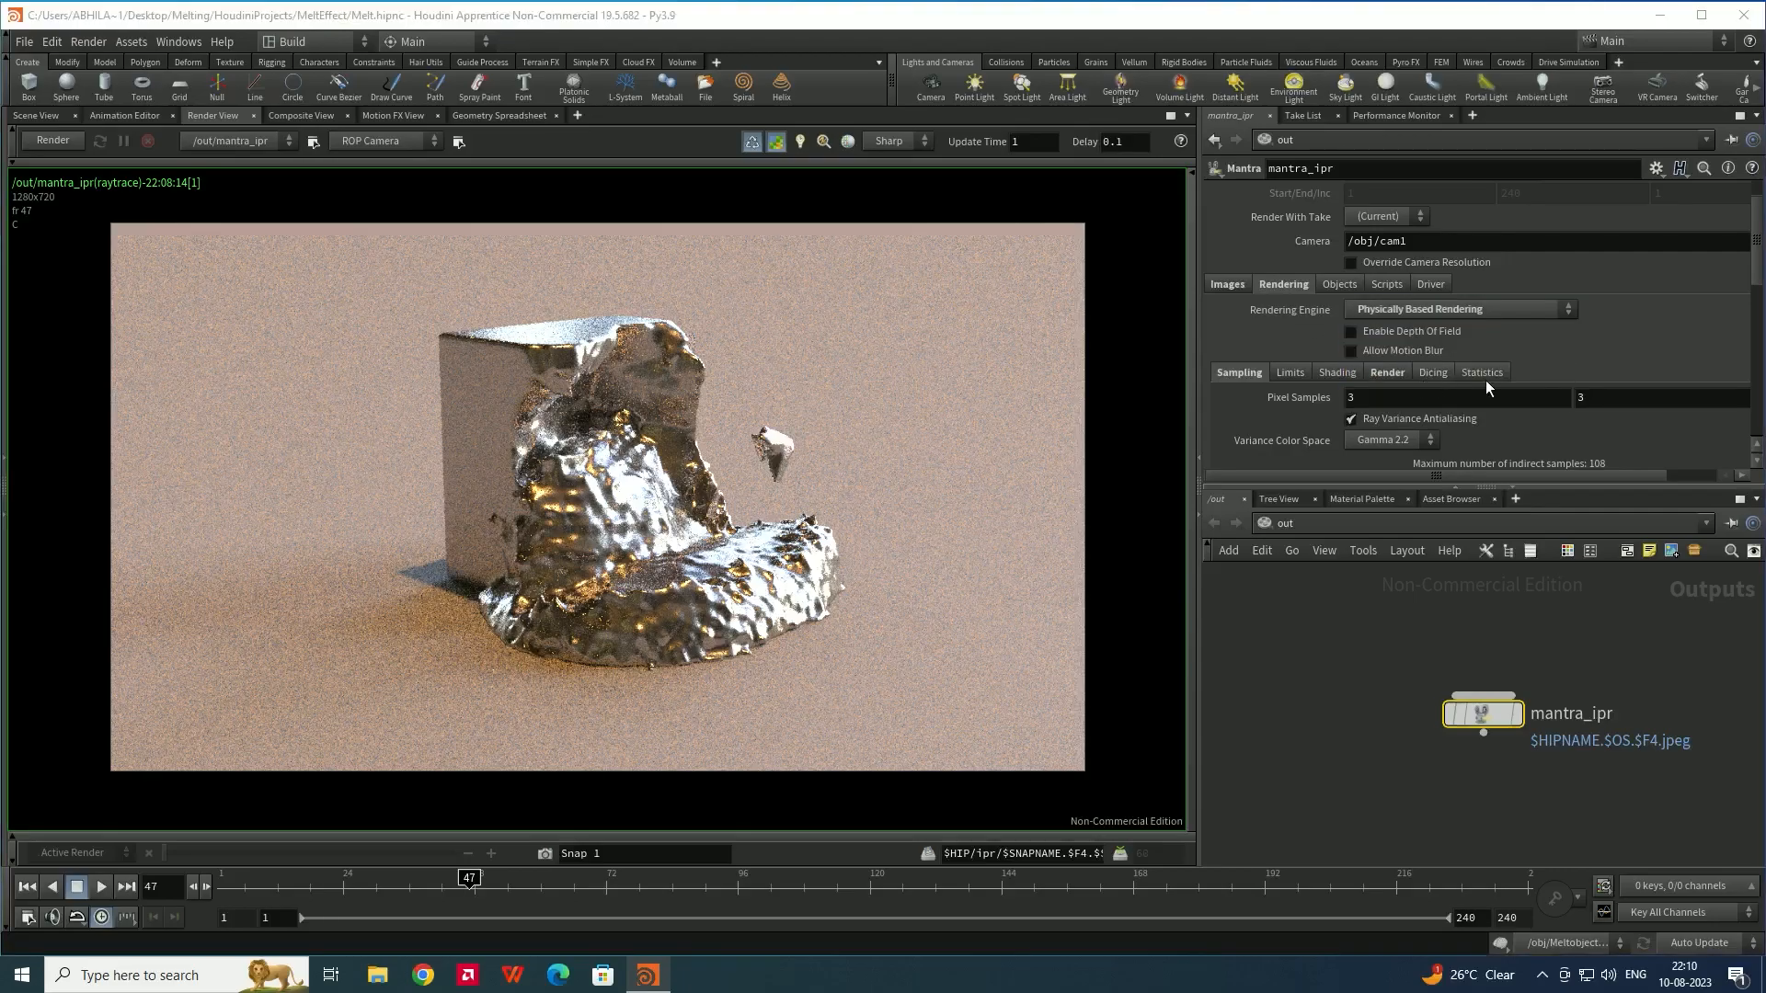
Set mantra_ipr's Valid Frame Range to Render Frame Range and open its end frame value for editing
{"action": "scroll", "coordinate": [1574, 346], "scroll_direction": "up", "scroll_amount": 2}
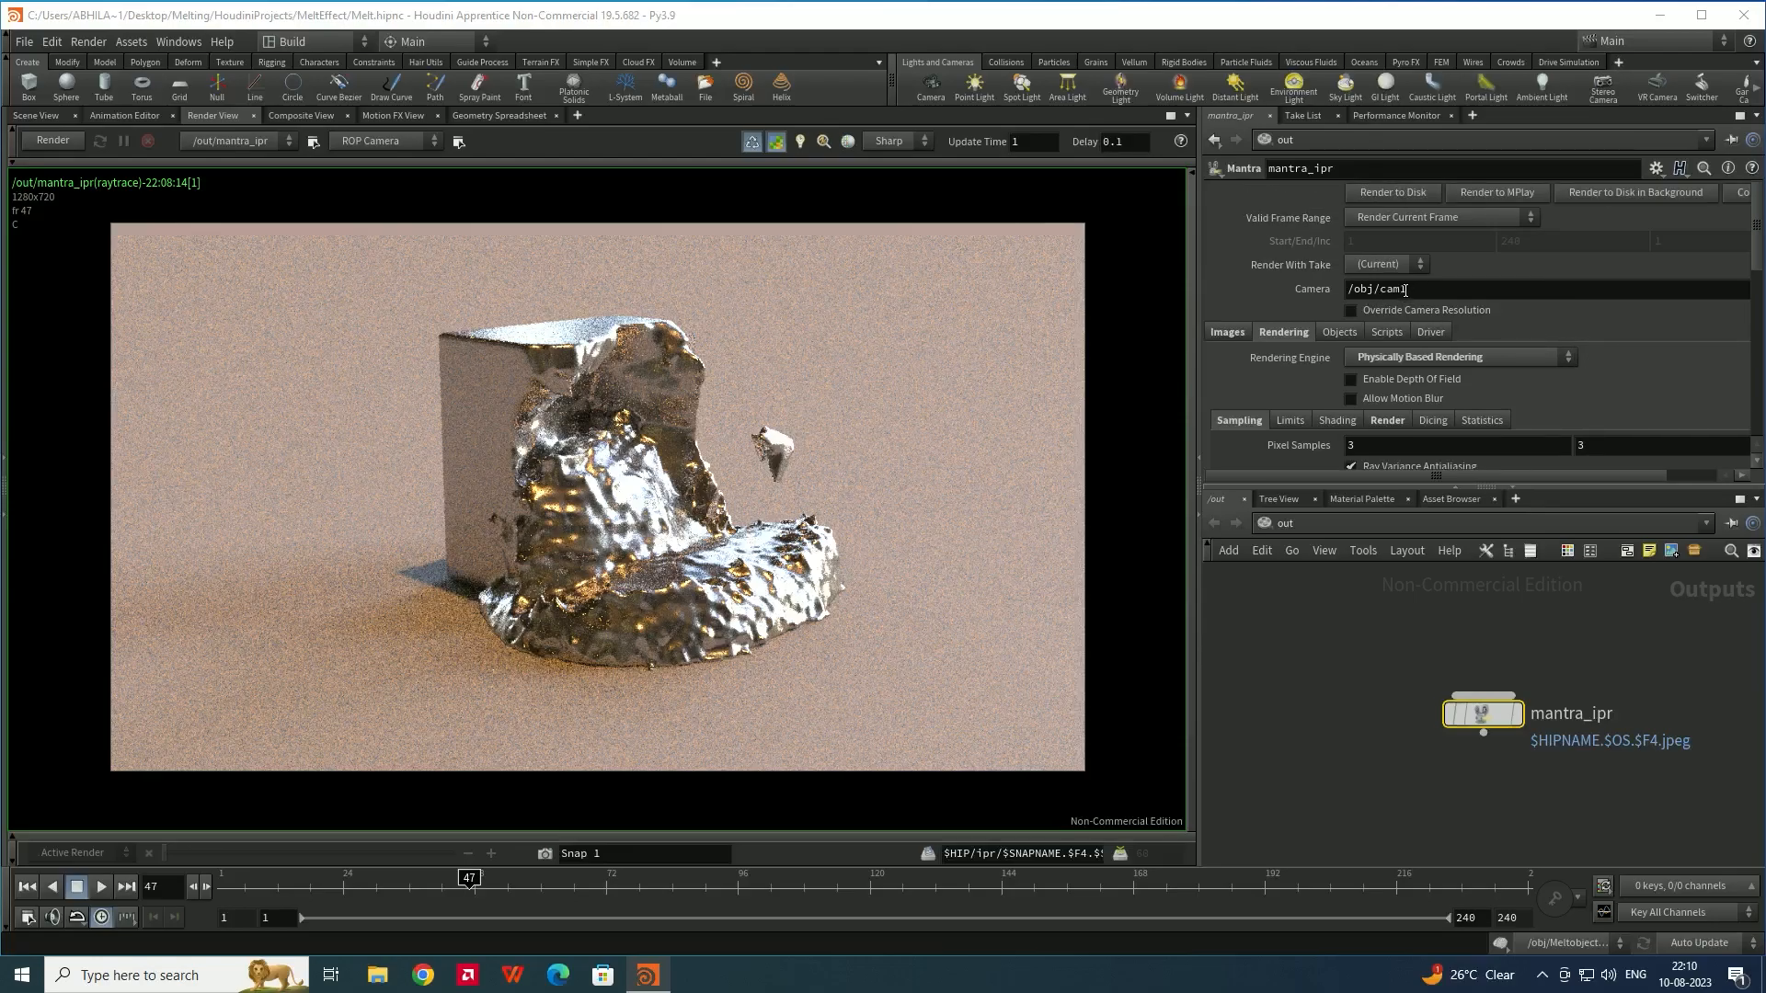
{"action": "left_click", "coordinate": [1411, 215]}
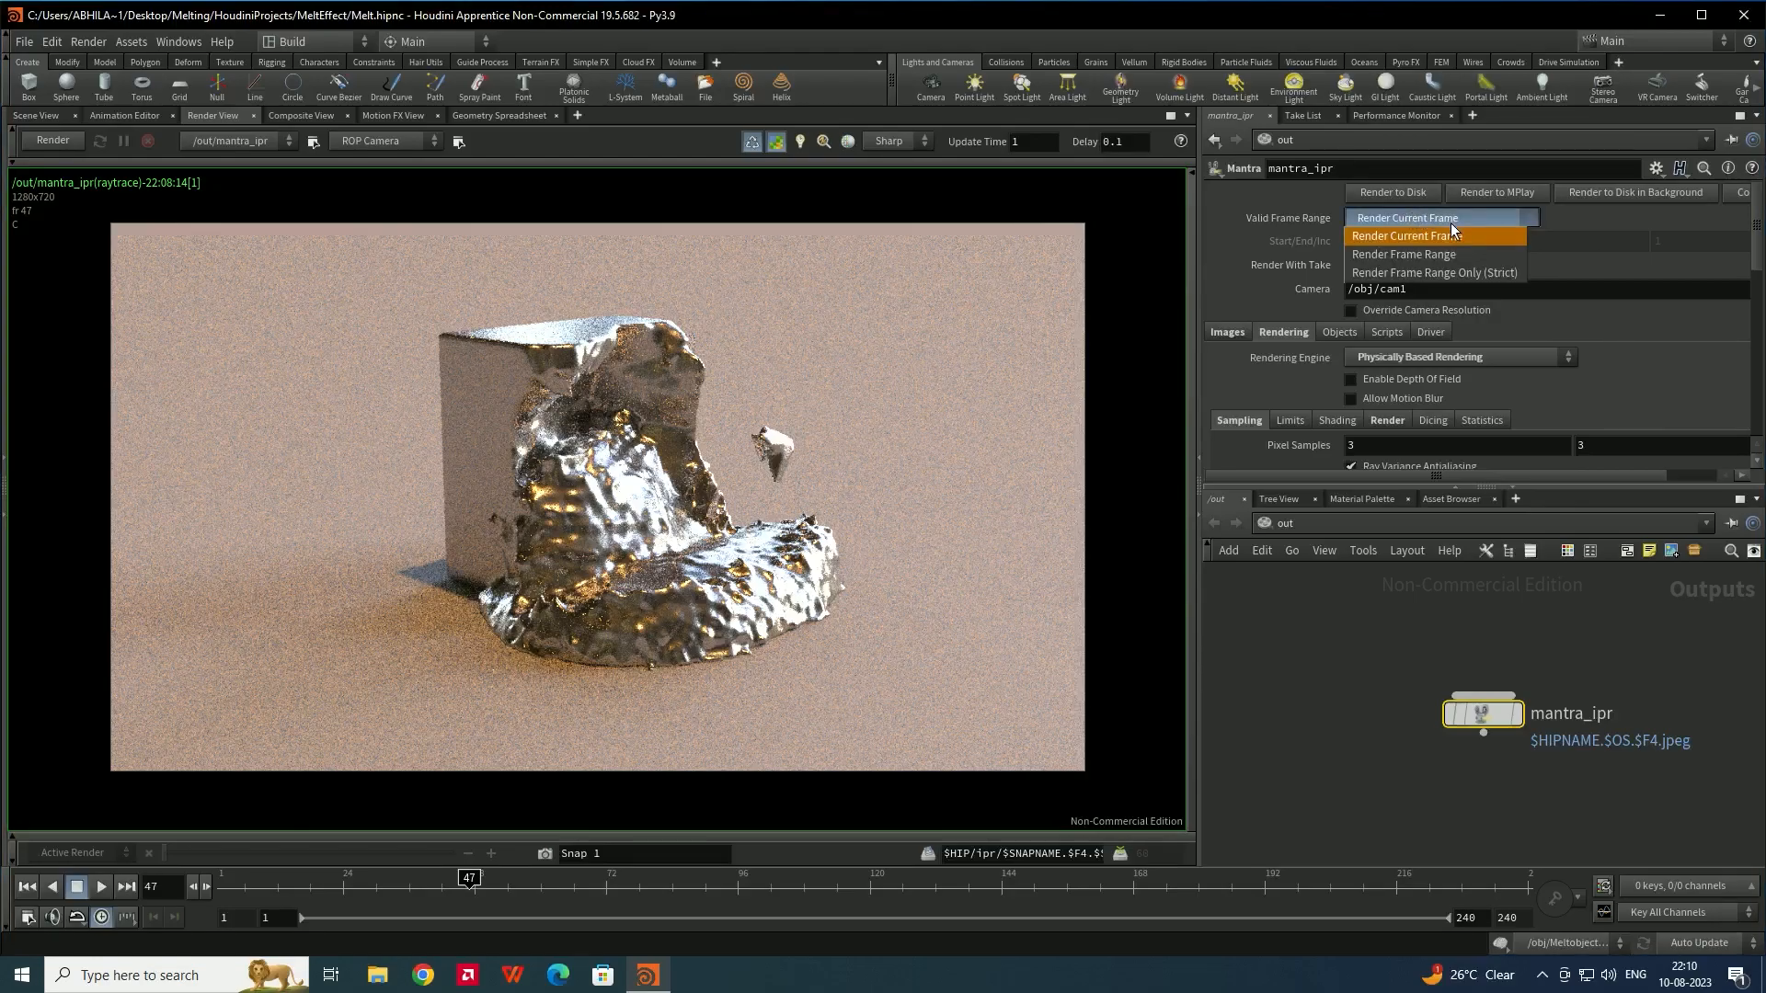
{"action": "left_click", "coordinate": [1401, 256]}
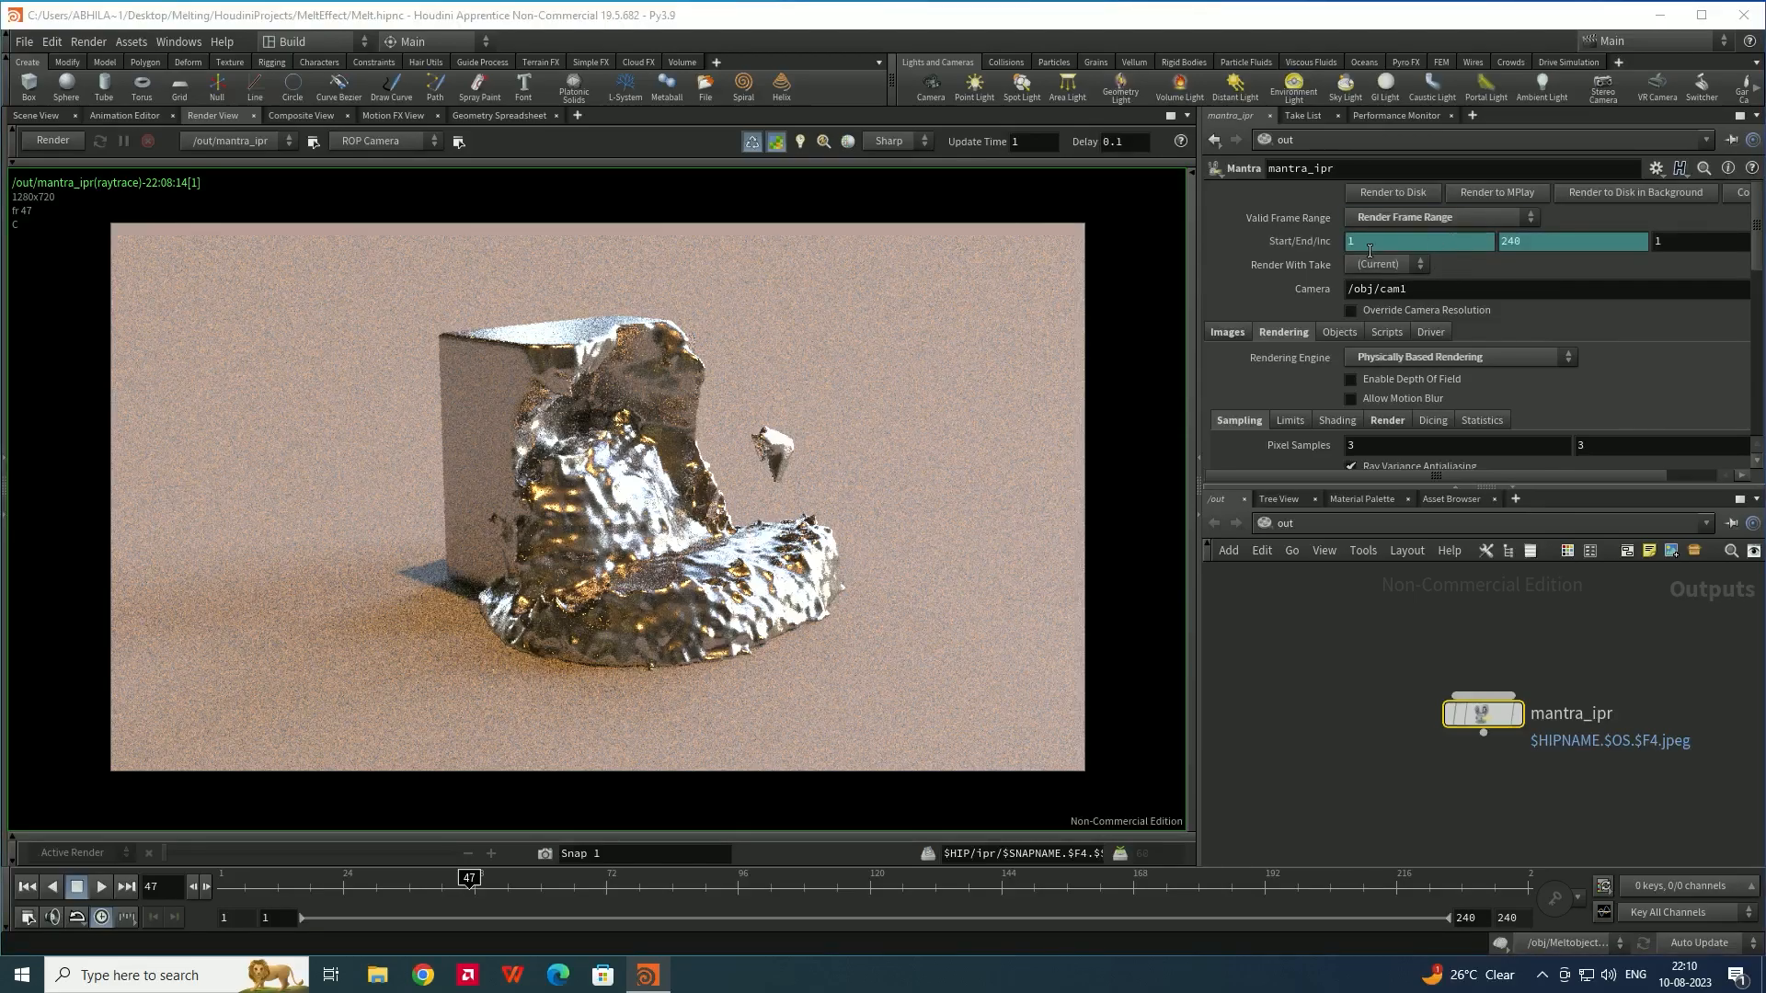
{"action": "left_click", "coordinate": [1550, 246]}
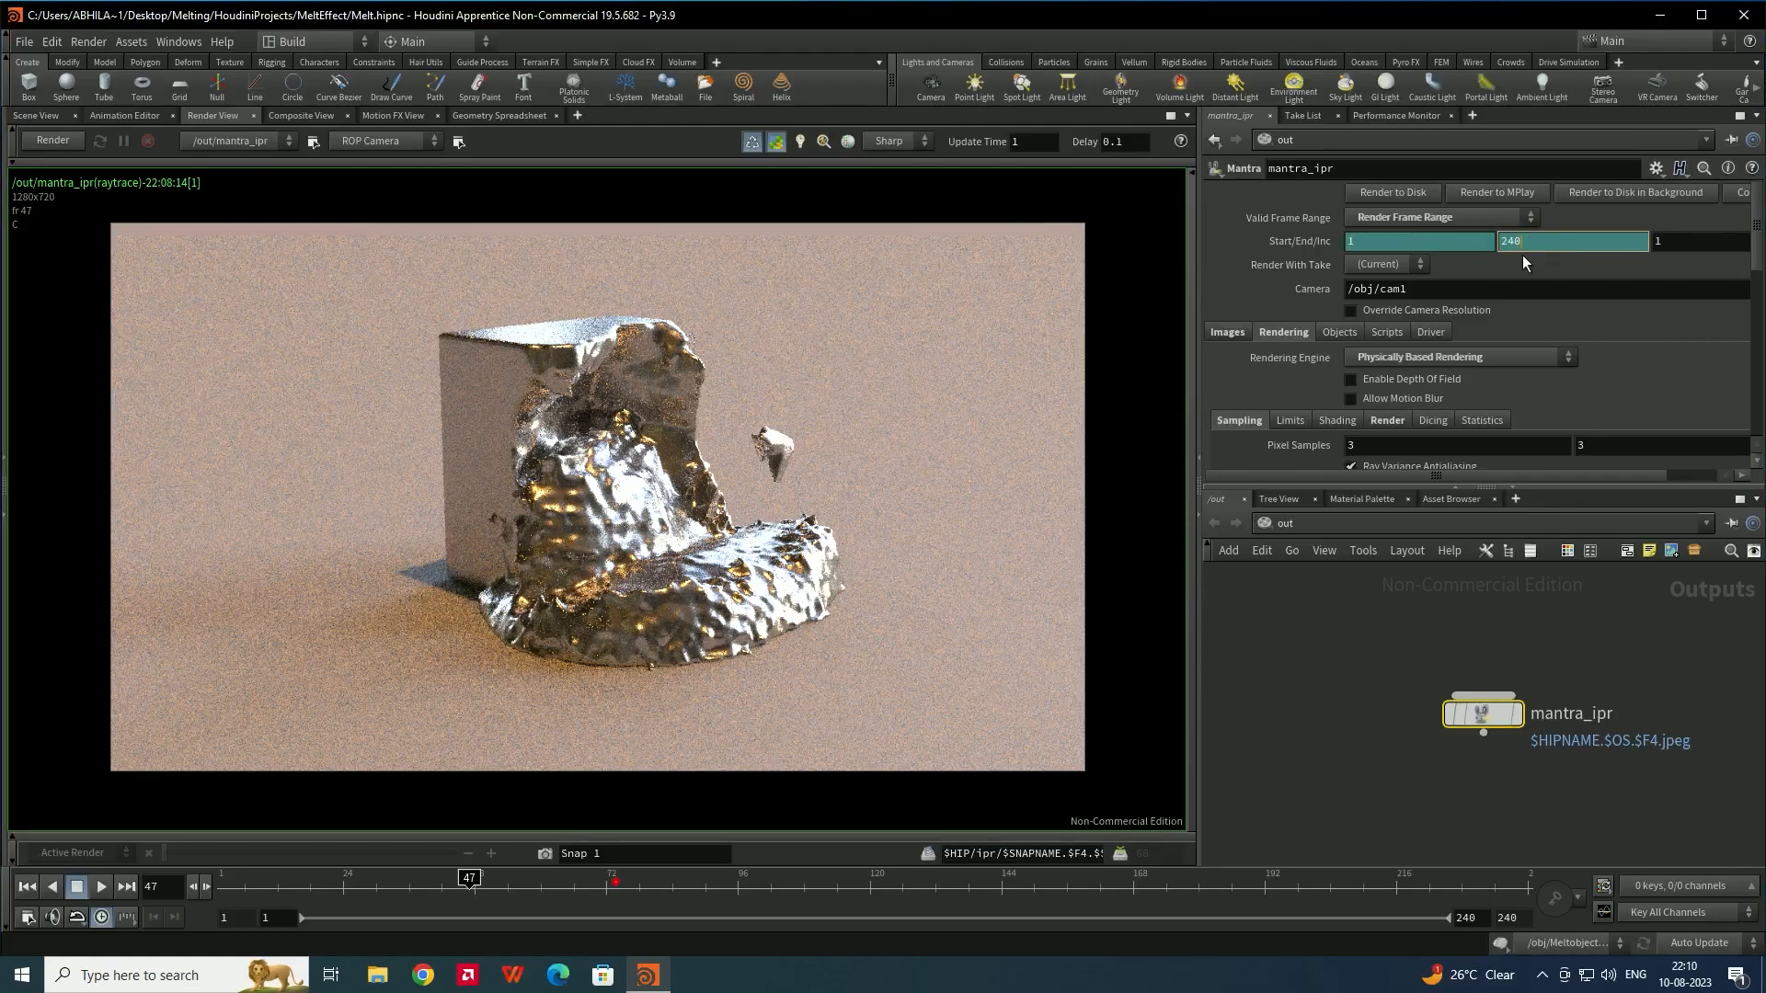